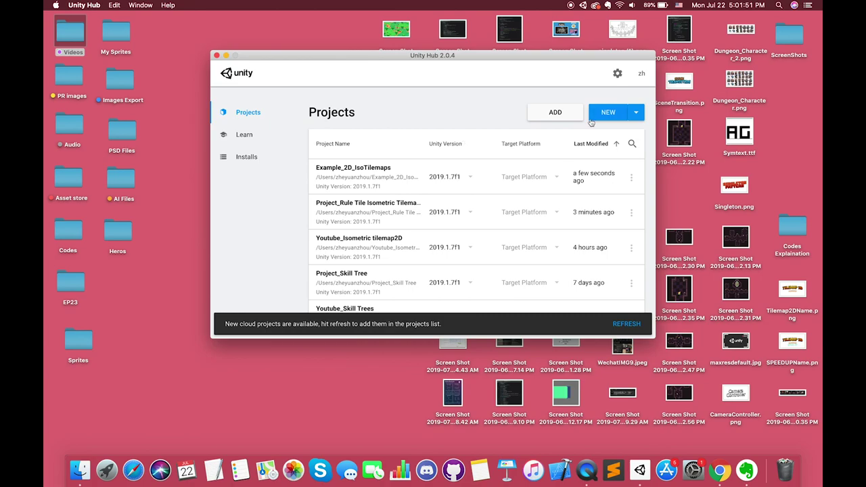
- Create a new 2D project named 'Youtube_Isometric RULE TILE' in Unity Hub
click(611, 115)
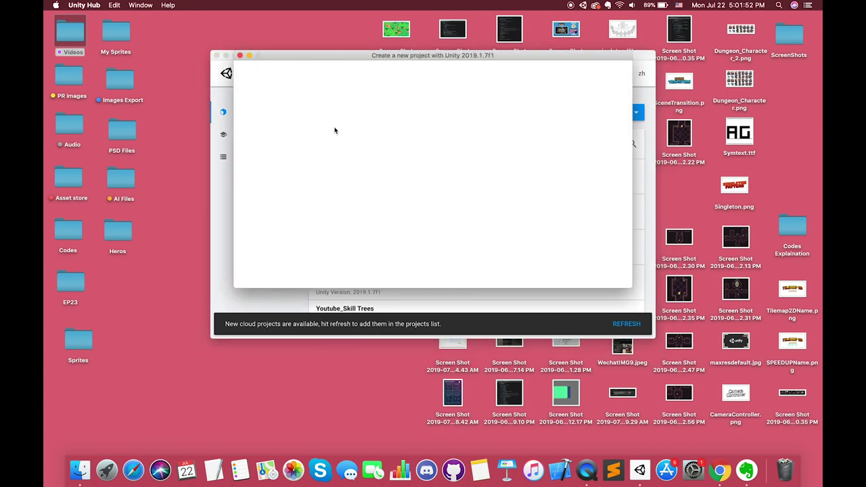
click(271, 128)
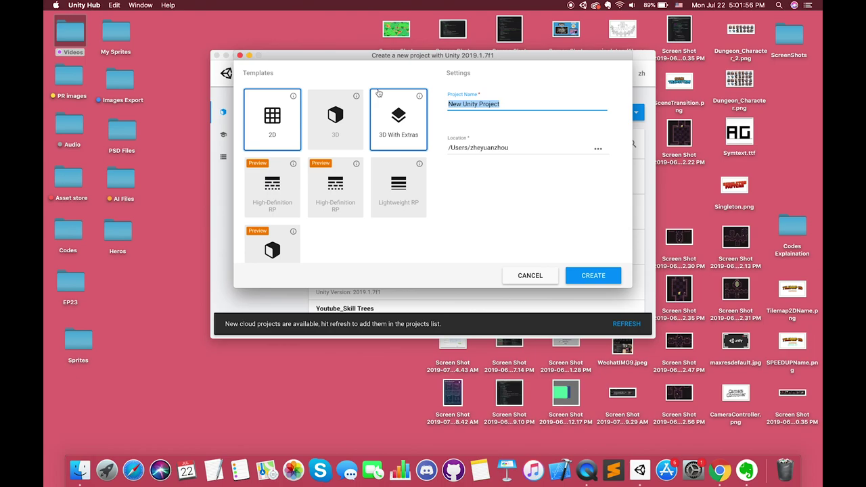
text(Youtube_Isometric)
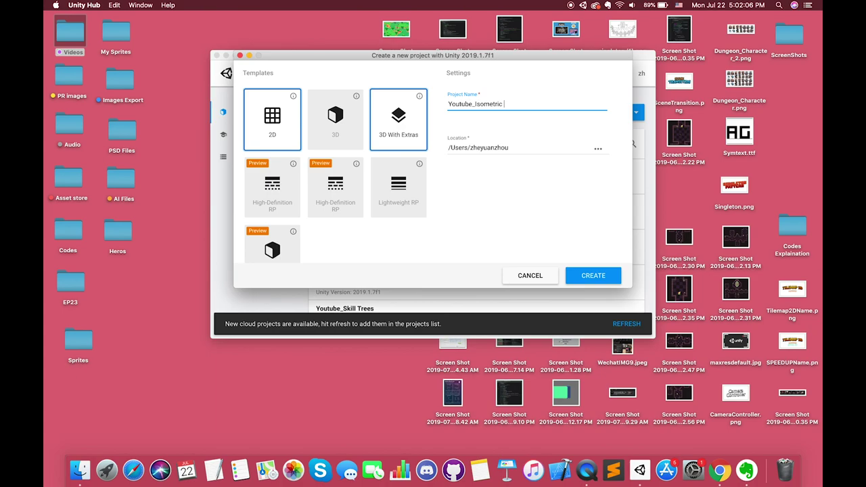
text(RULE TILE)
key(Return)
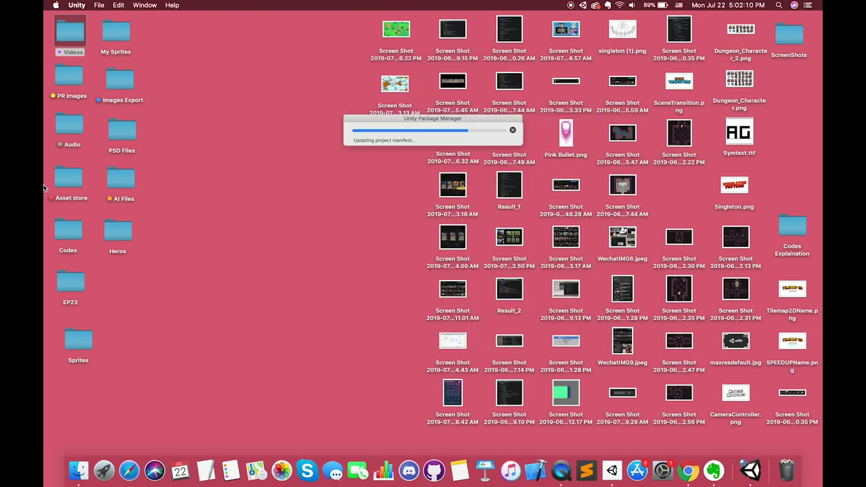
- Dismiss the editor update check and drag the desktop Sprites folder into the project's Assets
click(83, 343)
double_click(83, 344)
key(super+m)
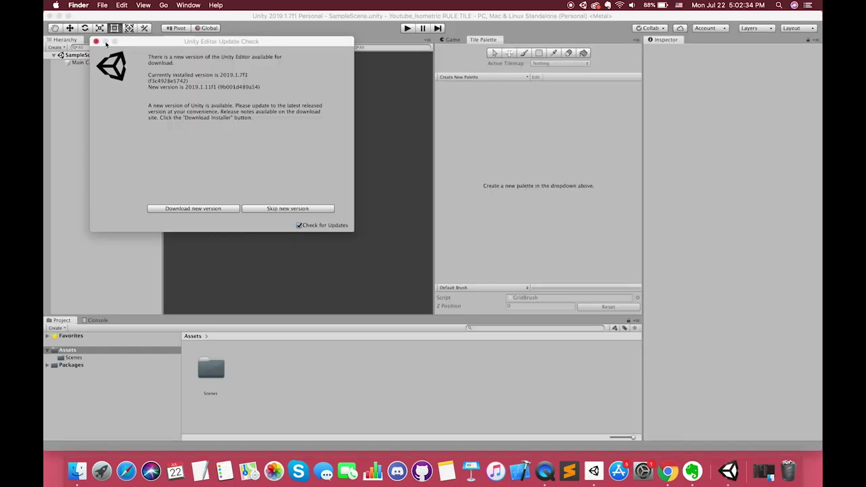
click(96, 42)
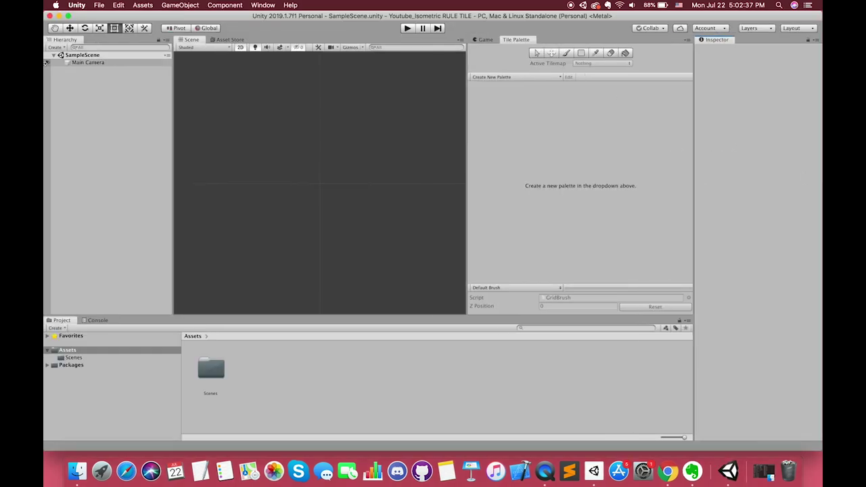
drag(84, 341, 382, 379)
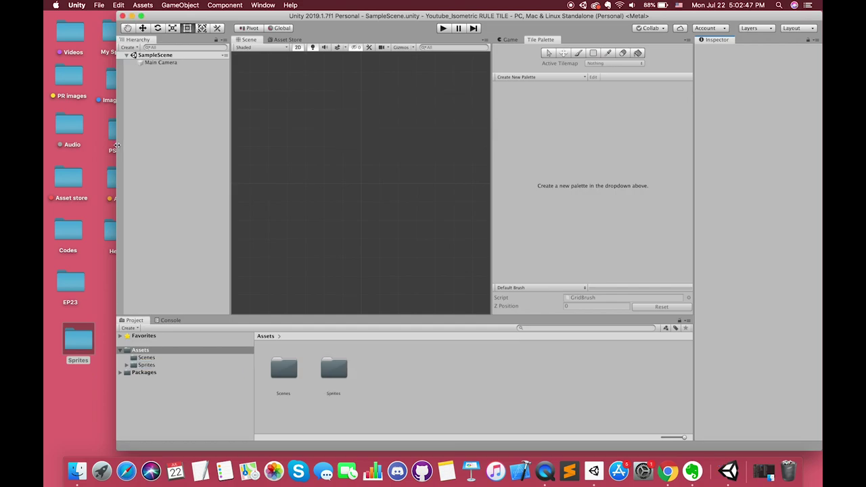
drag(116, 145, 44, 144)
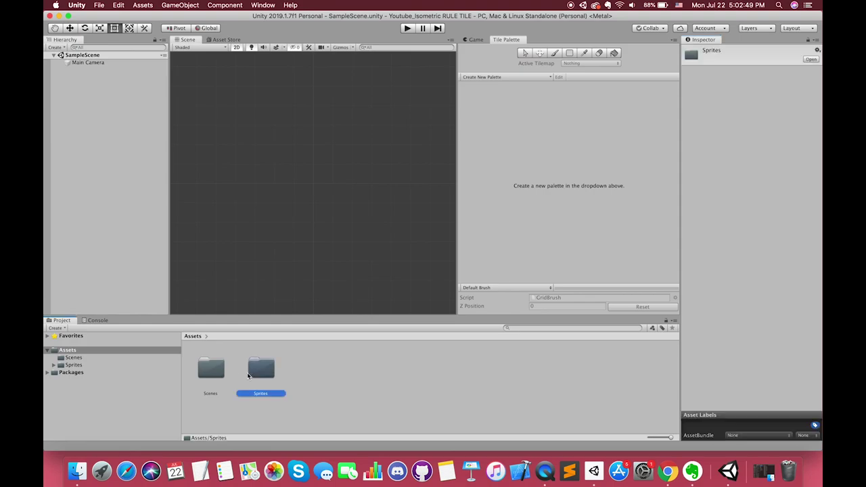
- Open Assets/Sprites and rename the elf_f_hit_anim_f0 sprite to Player
double_click(250, 376)
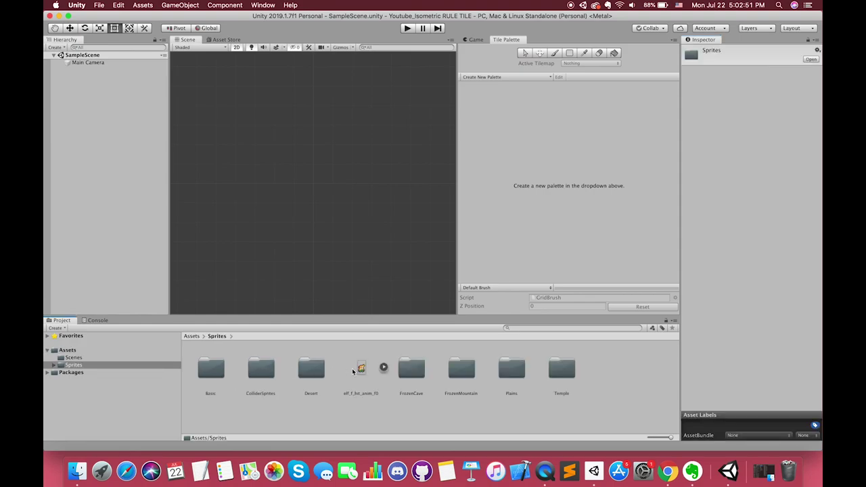
click(358, 374)
click(362, 379)
text(Pl)
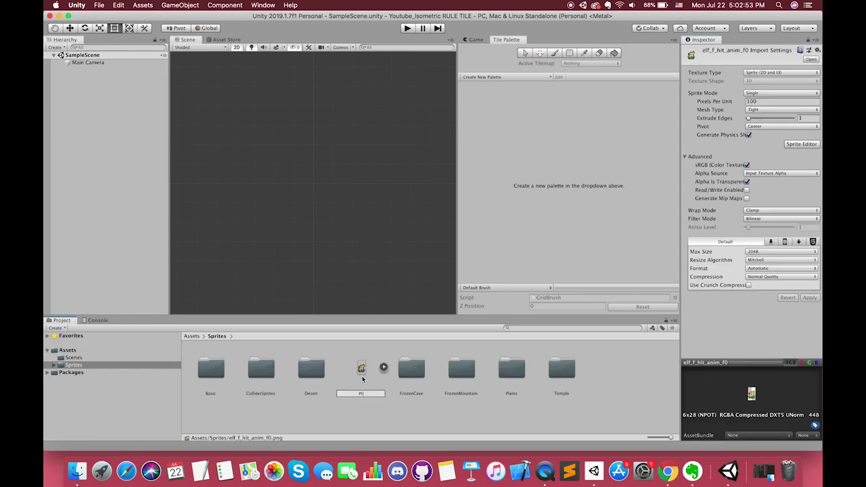
text(ayer)
key(Return)
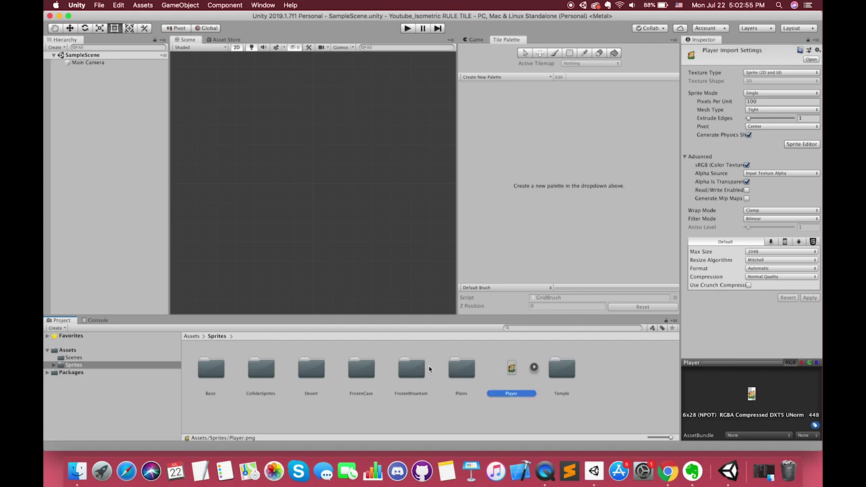
- Browse the Desert Decoration, Flat and Raised sprites, then return to Assets
double_click(311, 373)
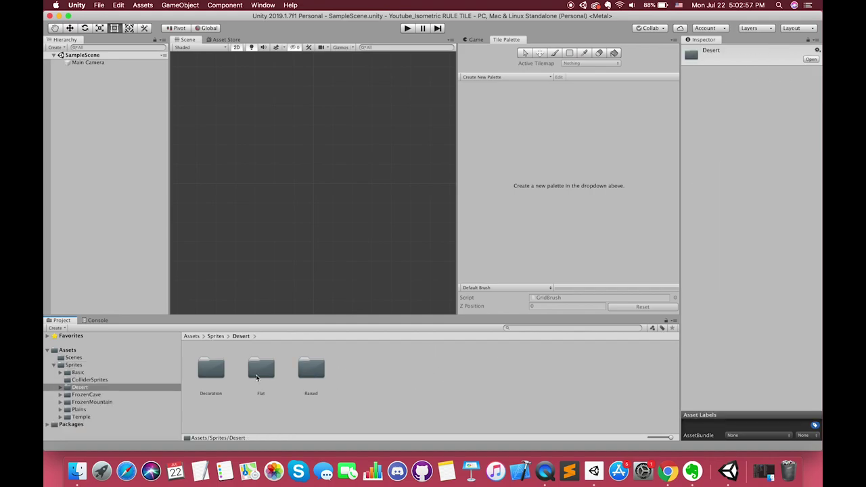
double_click(214, 377)
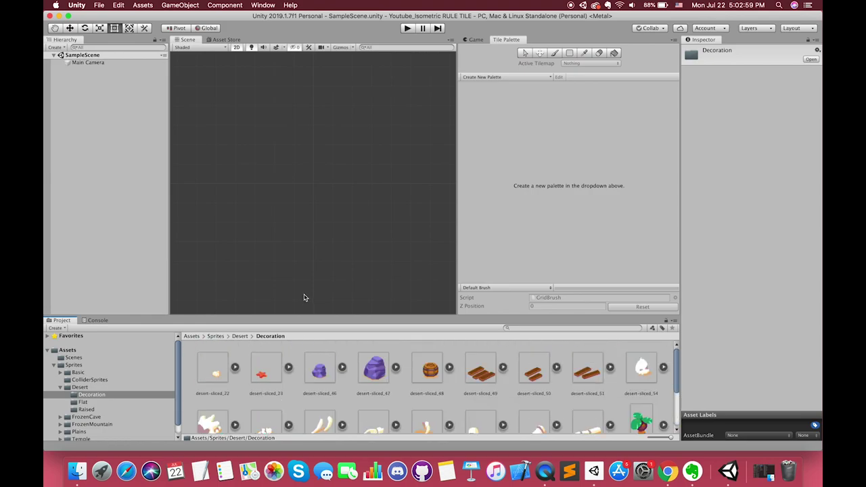
drag(284, 314, 274, 262)
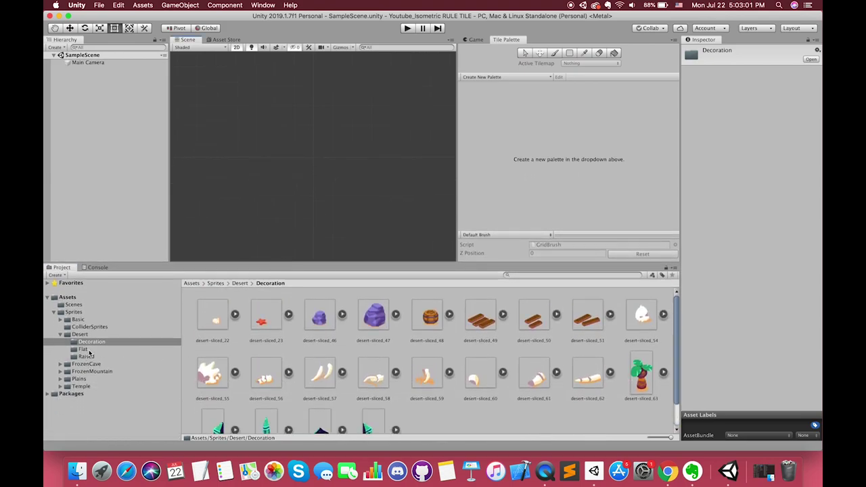
click(89, 351)
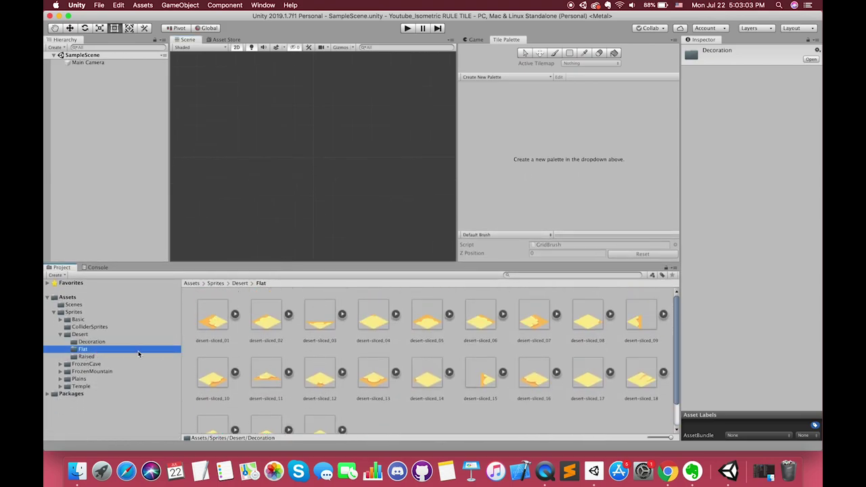
click(95, 357)
scroll(335, 371, down, 1)
scroll(330, 371, up, 1)
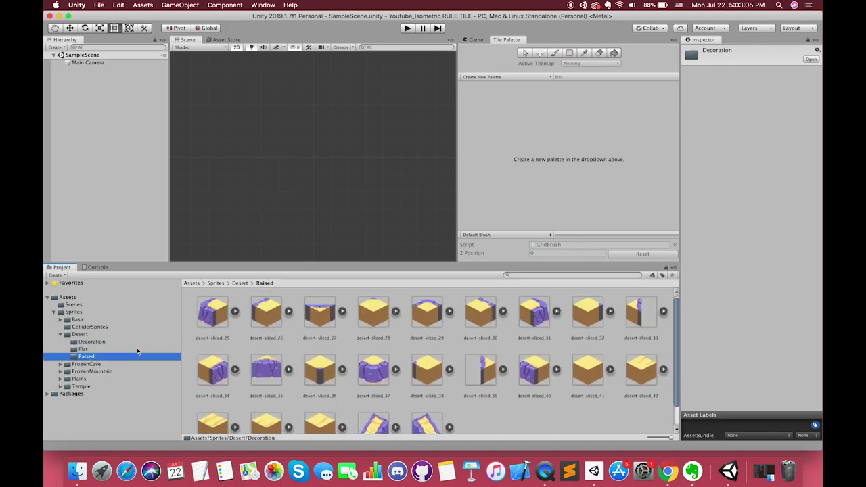
click(123, 334)
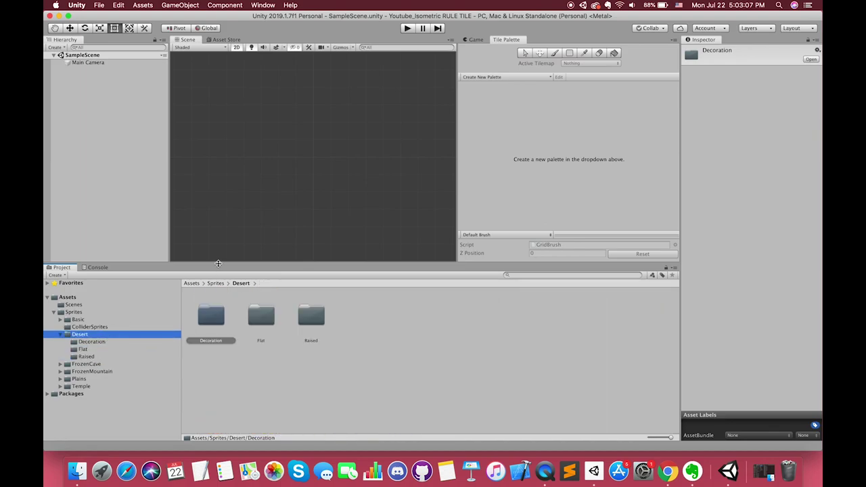
drag(219, 263, 219, 295)
click(71, 330)
- Create Palettes, Tiles and Prefabs folders in Assets, then open the empty Tiles folder
right_click(327, 371)
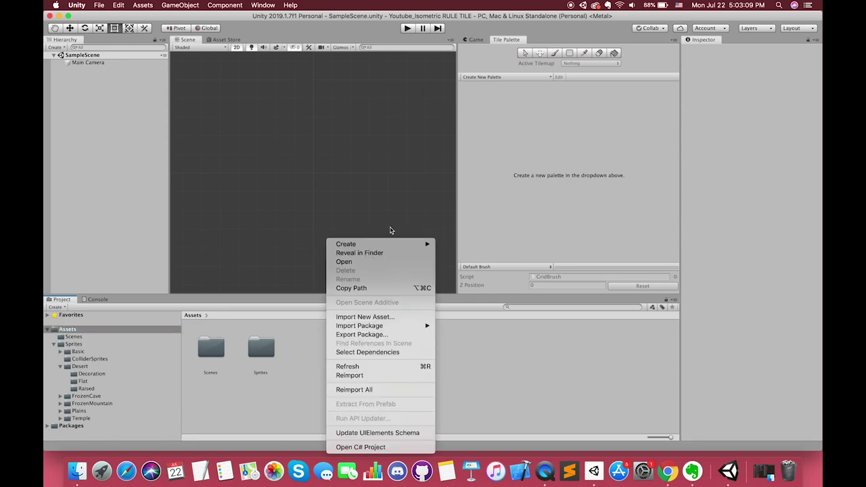
mouse_move(410, 244)
click(478, 114)
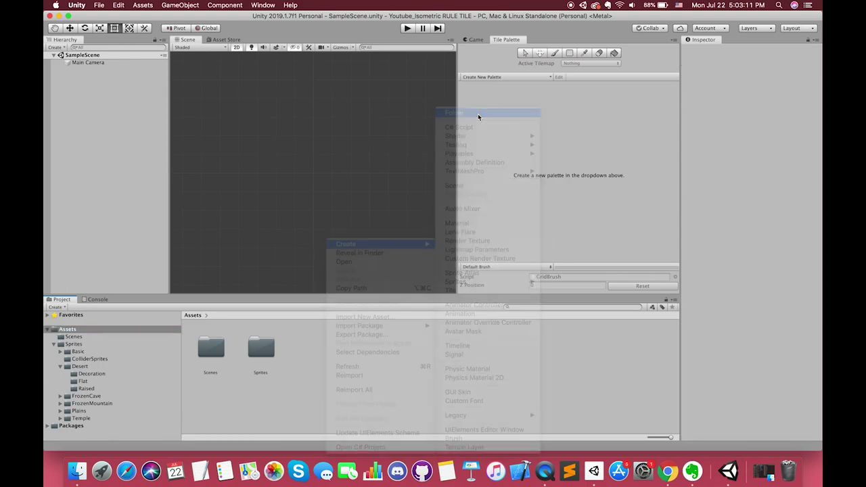
text(Pale)
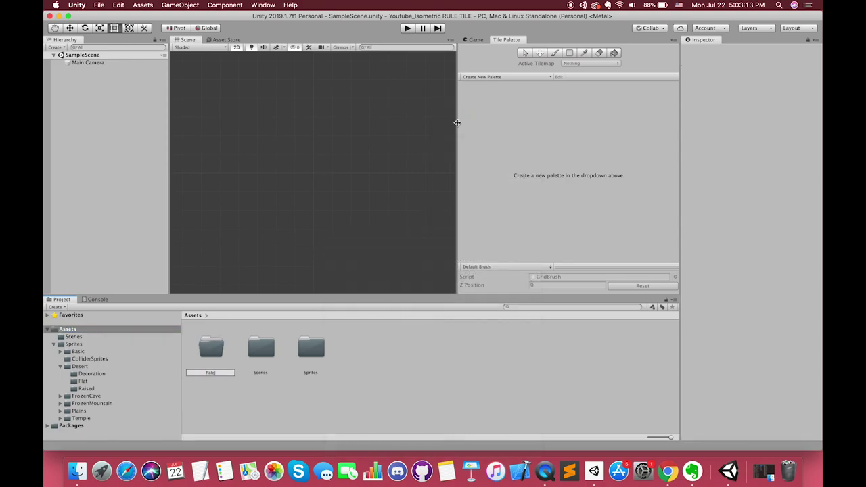
text(s)
key(Return)
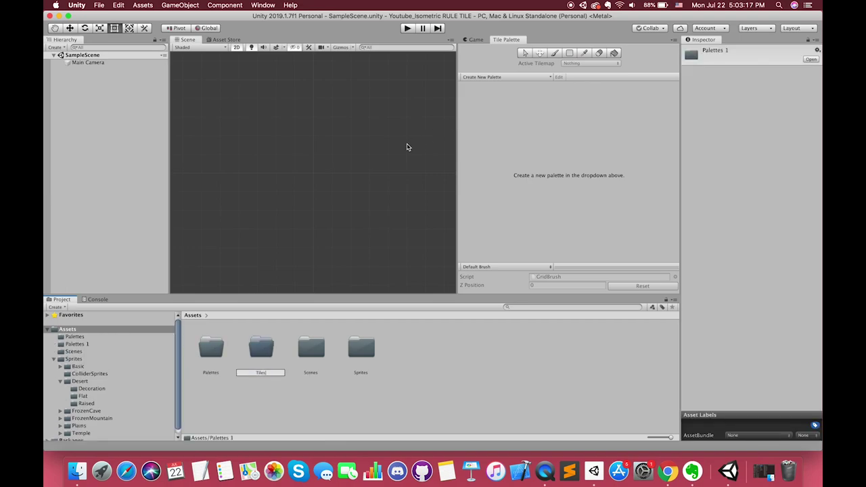
key(Return)
key(super+d)
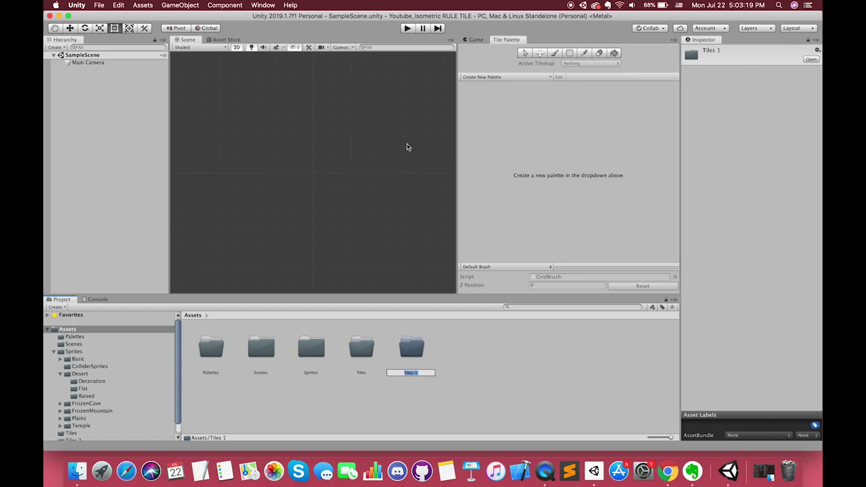
text(Prefabs)
key(Return)
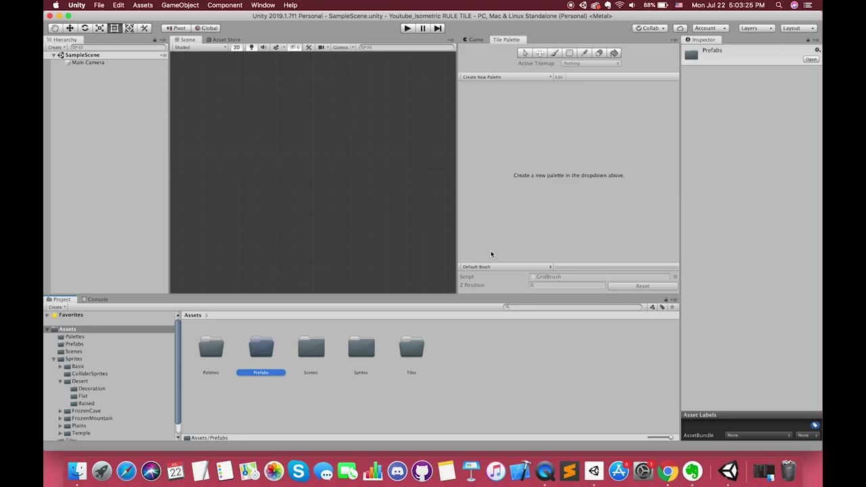
click(499, 348)
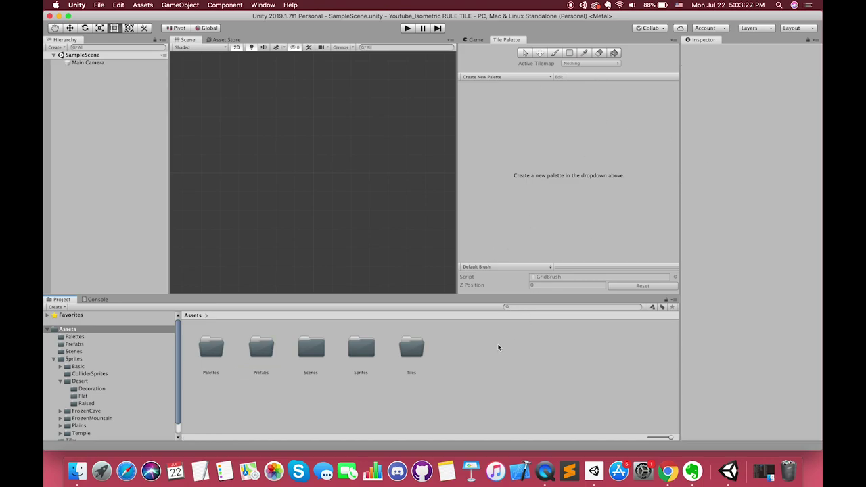
double_click(412, 352)
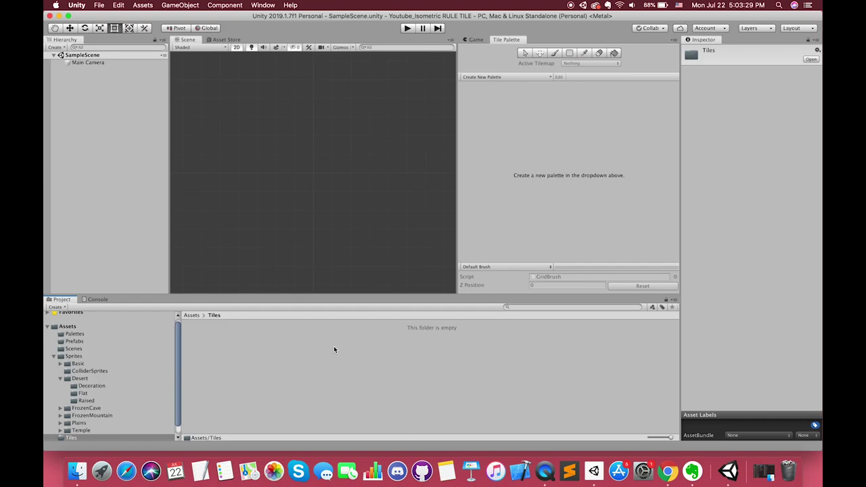
- Create a new tile asset in Tiles and save it as Test Tile
right_click(307, 357)
mouse_move(332, 246)
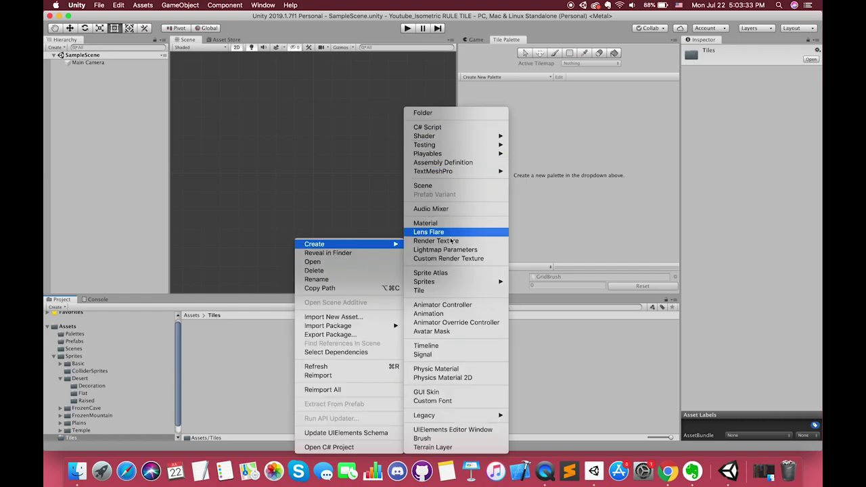
mouse_move(455, 285)
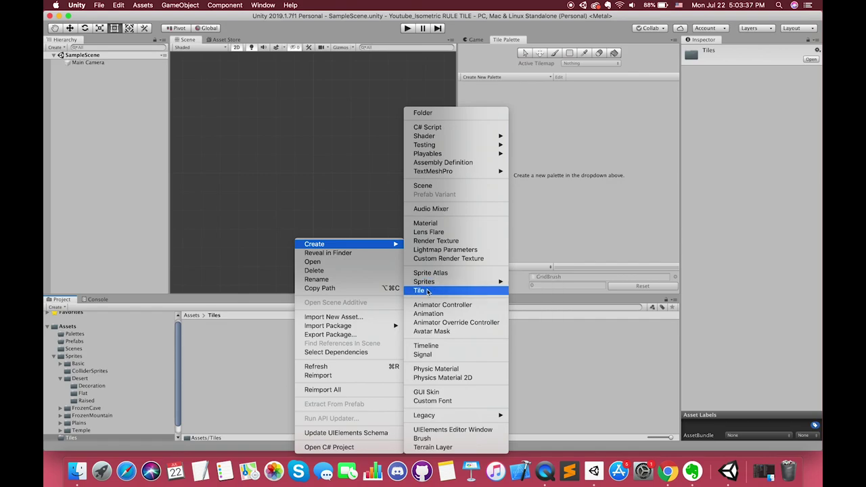
click(427, 291)
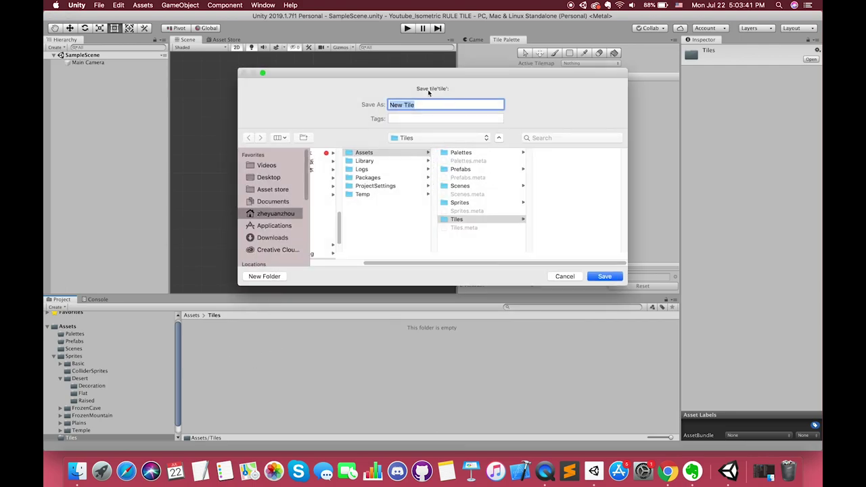
text(Test)
key(Return)
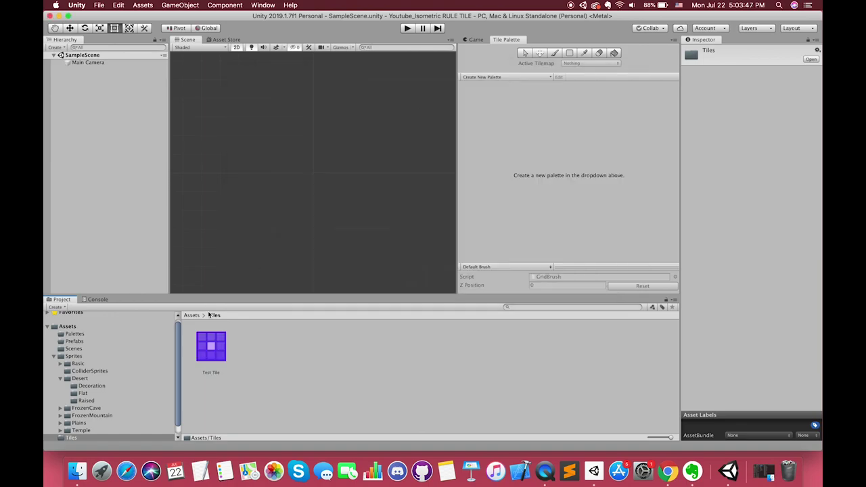
click(228, 358)
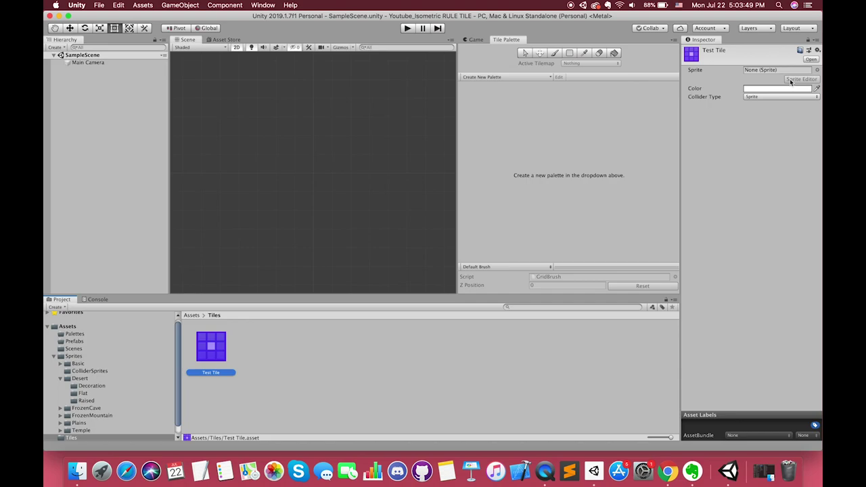
- Assign the blue background_mountain sprite to Test Tile's Sprite field
click(817, 70)
click(86, 130)
double_click(86, 130)
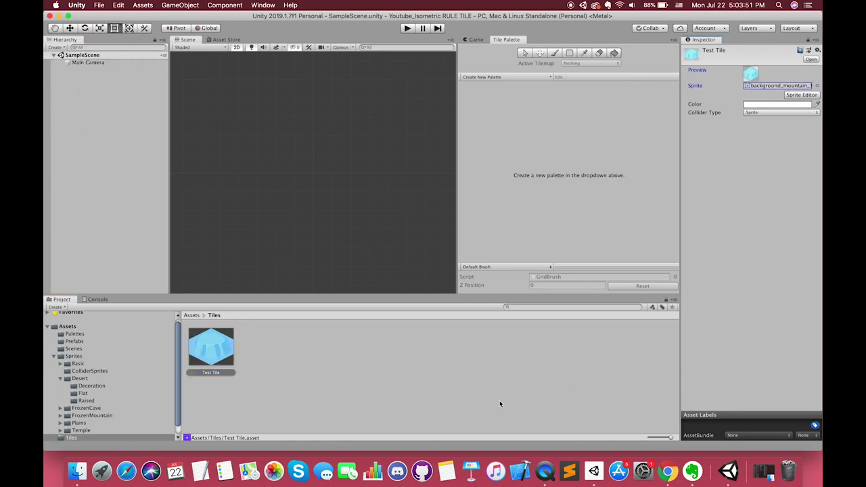
click(212, 355)
click(280, 347)
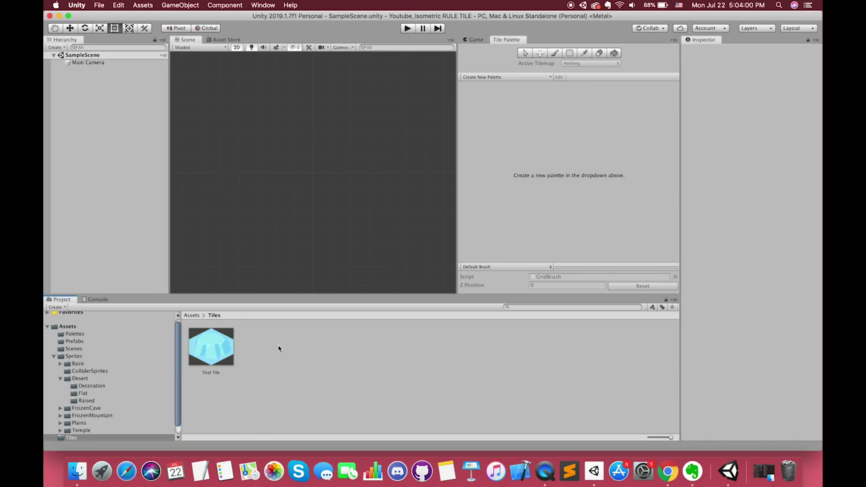
- Look through the desert Decoration and Raised cube sprites
click(83, 387)
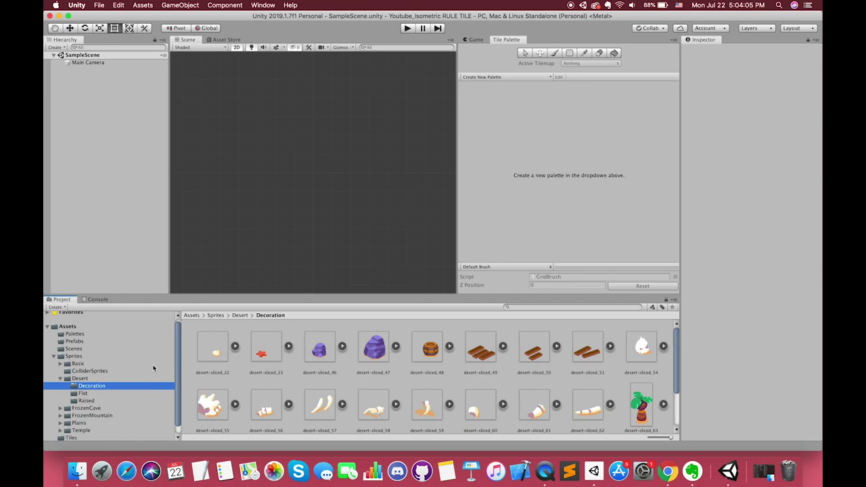
click(103, 401)
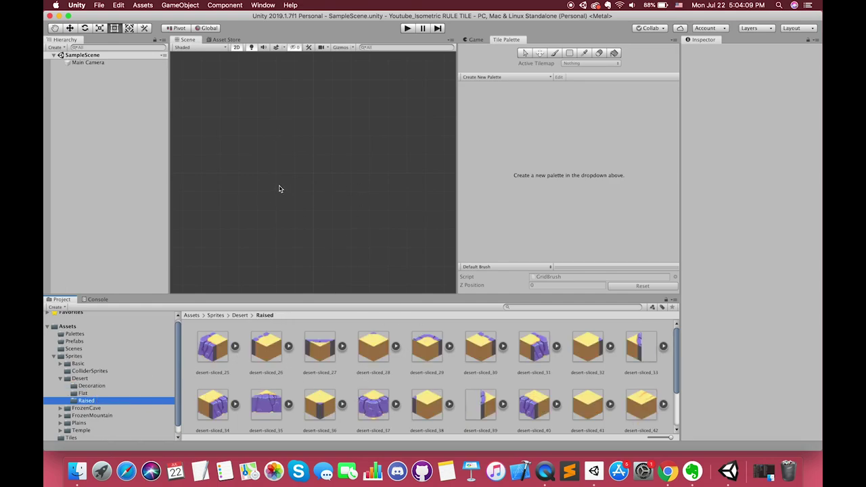
click(80, 379)
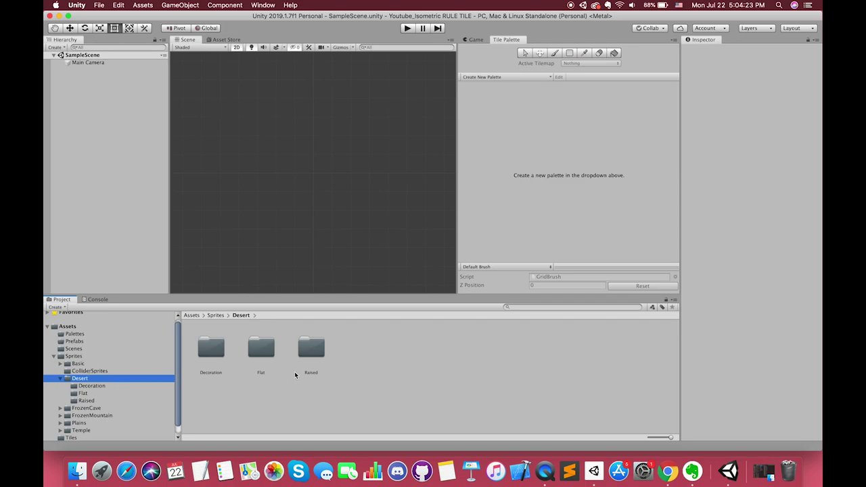
- Collapse Desert and return to the Tiles folder to inspect Test Tile
click(60, 379)
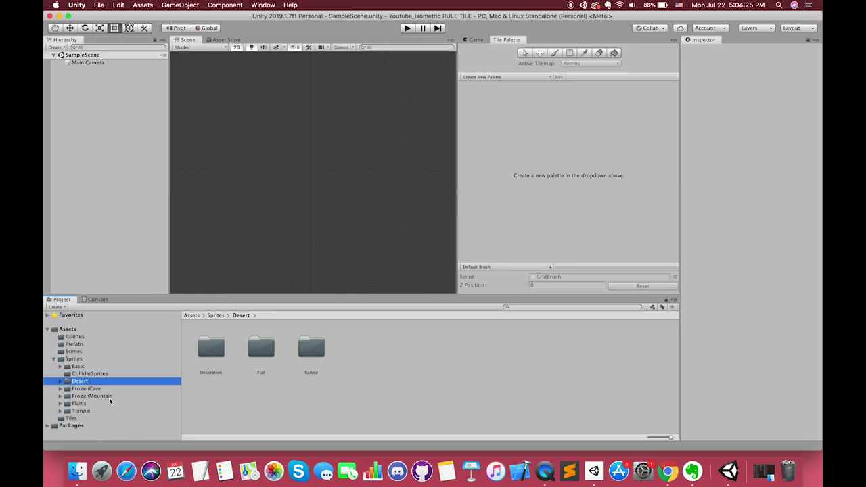
click(81, 420)
click(250, 366)
click(224, 359)
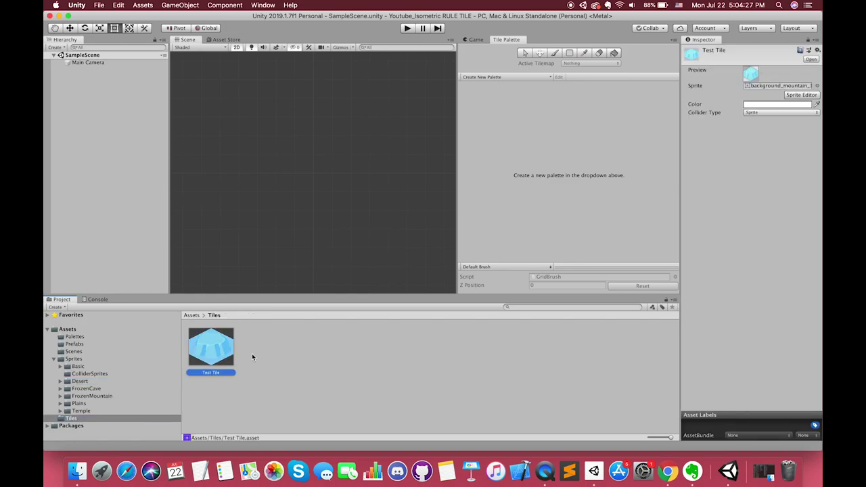
click(252, 355)
- Create a second tile saved as New Tile using the mountain sprite
right_click(306, 325)
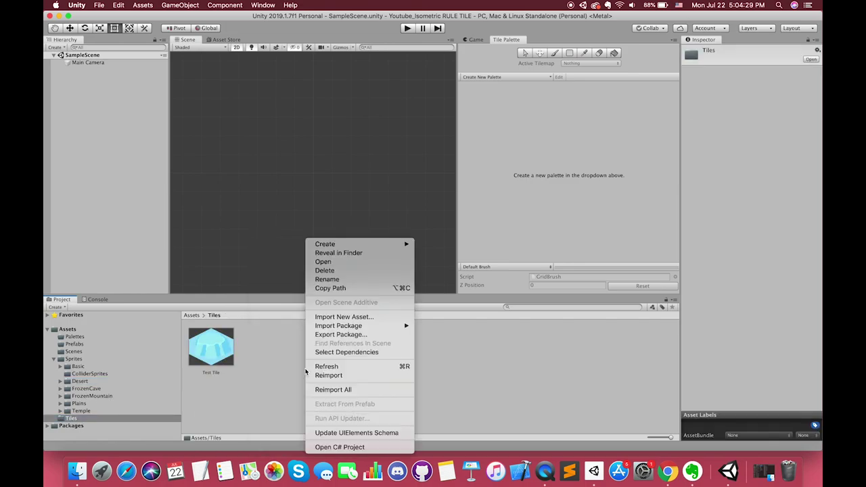
mouse_move(359, 247)
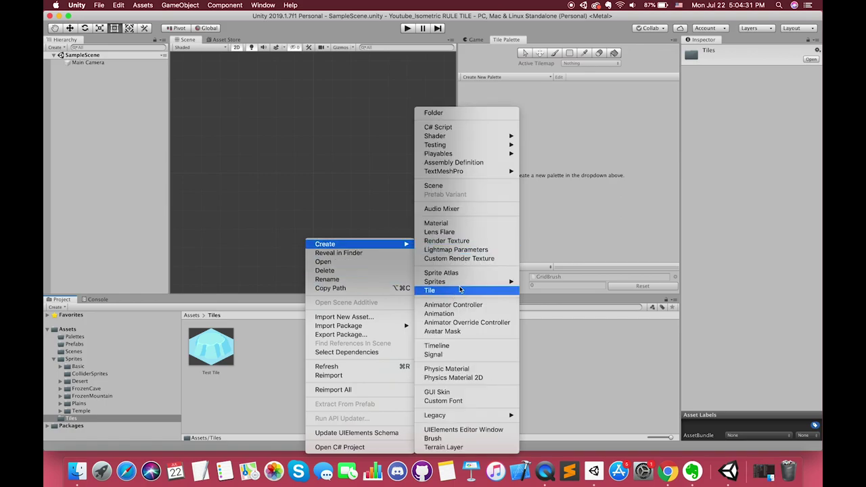
click(460, 291)
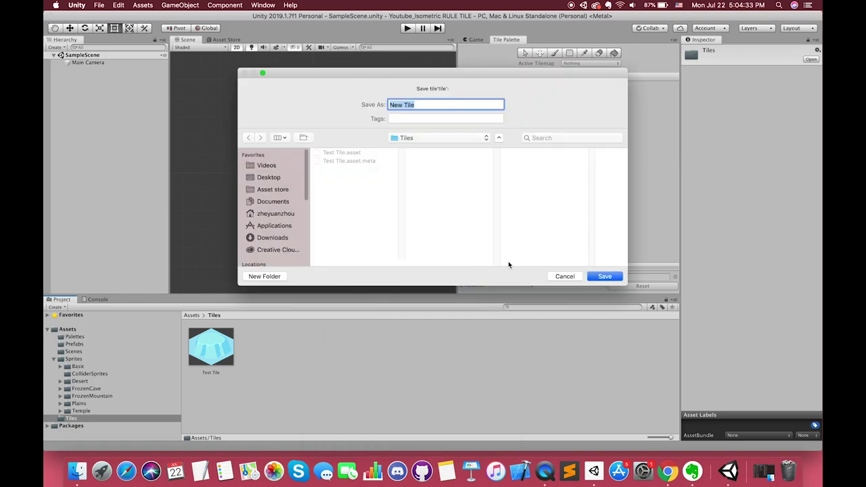
click(595, 277)
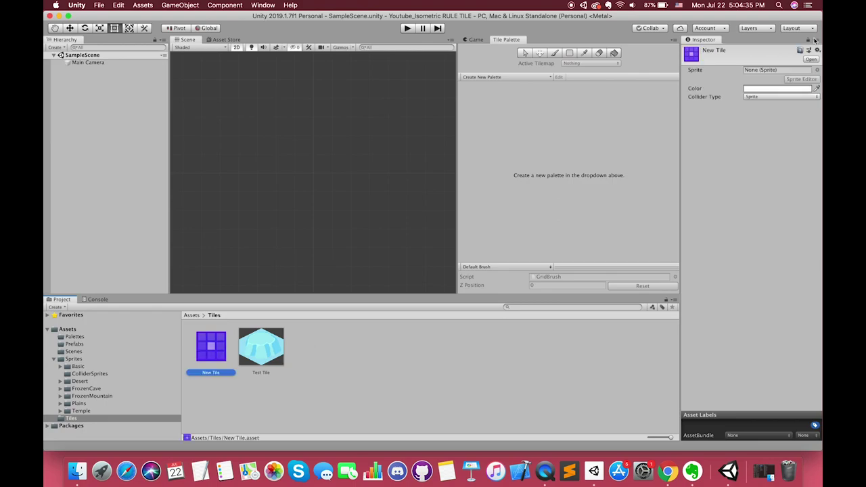
click(817, 70)
scroll(76, 111, down, 3)
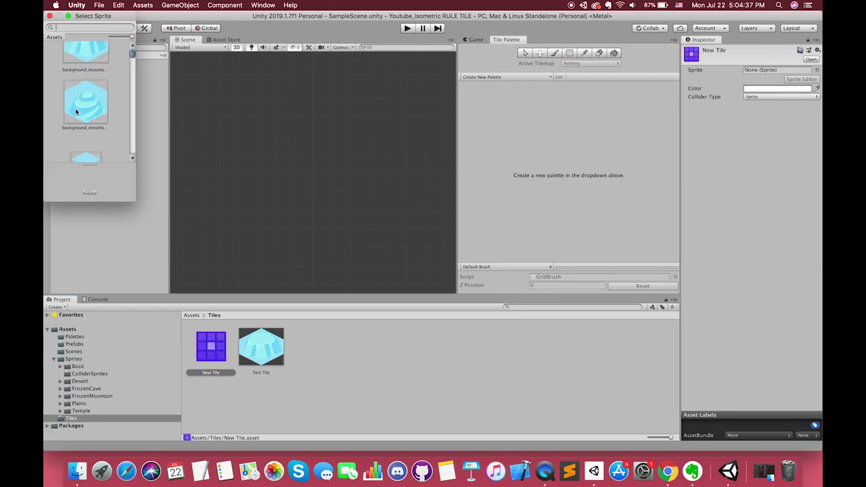
double_click(76, 111)
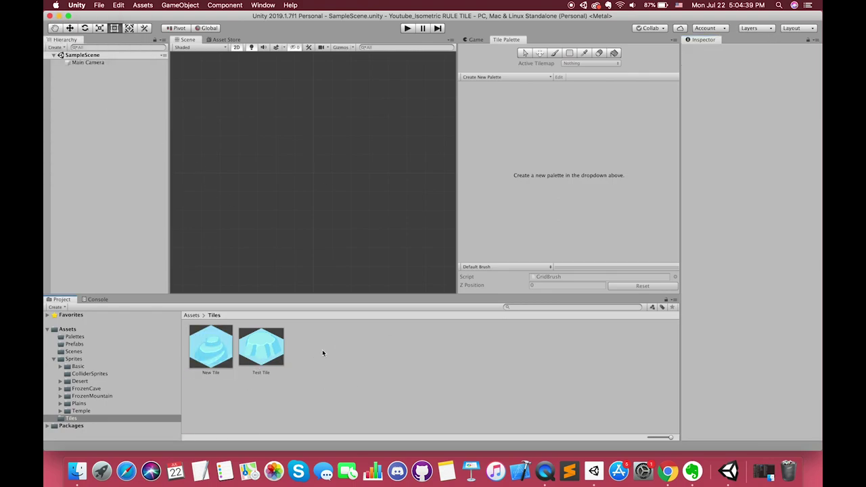
- Delete both Test Tile and New Tile from the Tiles folder
click(263, 346)
shift+click(195, 359)
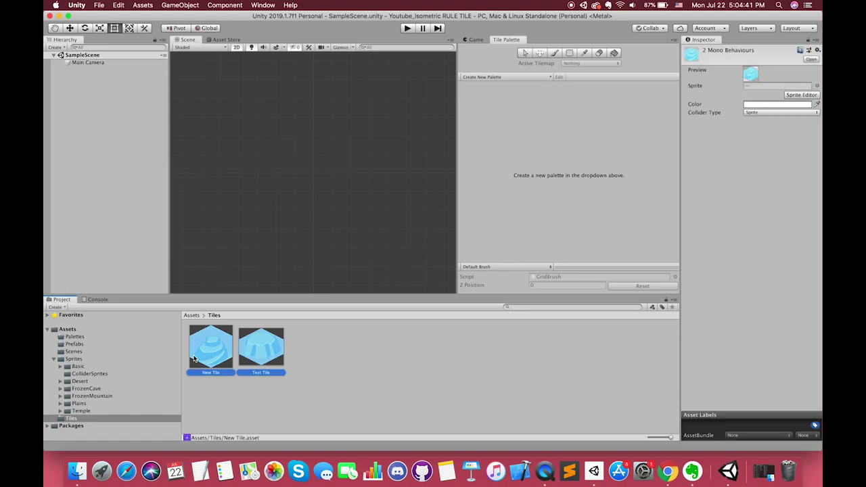
key(super+BackSpace)
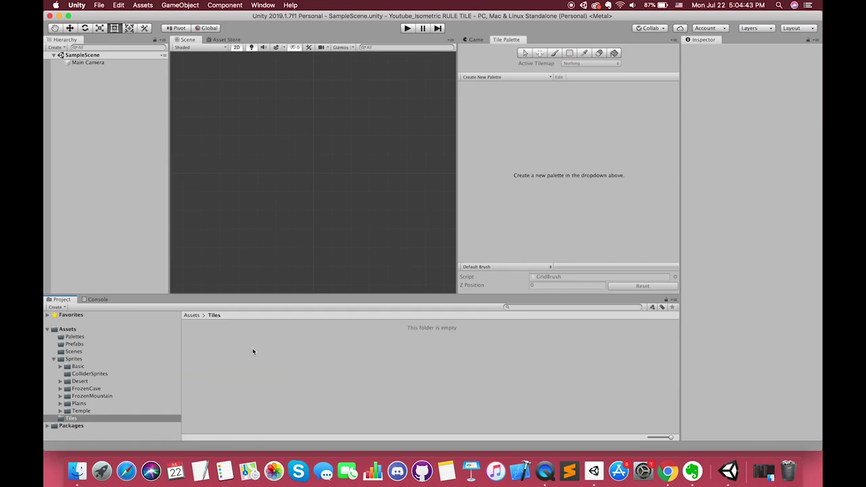
- Search Google in Chrome for 'unity 2d extra rule tile'
click(679, 473)
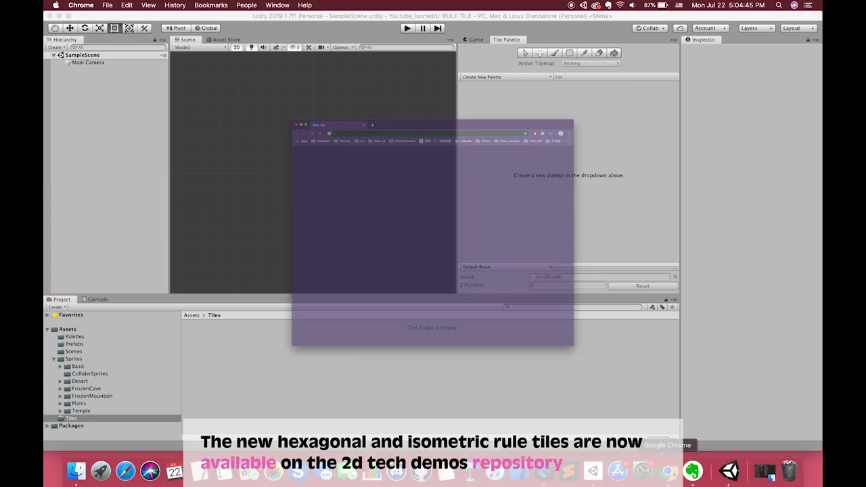
text(unity 2d e)
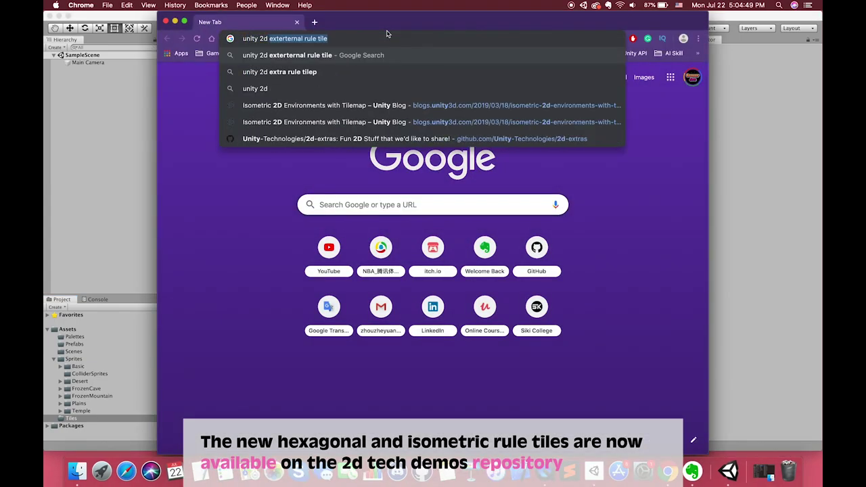
text(xtra t)
key(BackSpace)
text(ru)
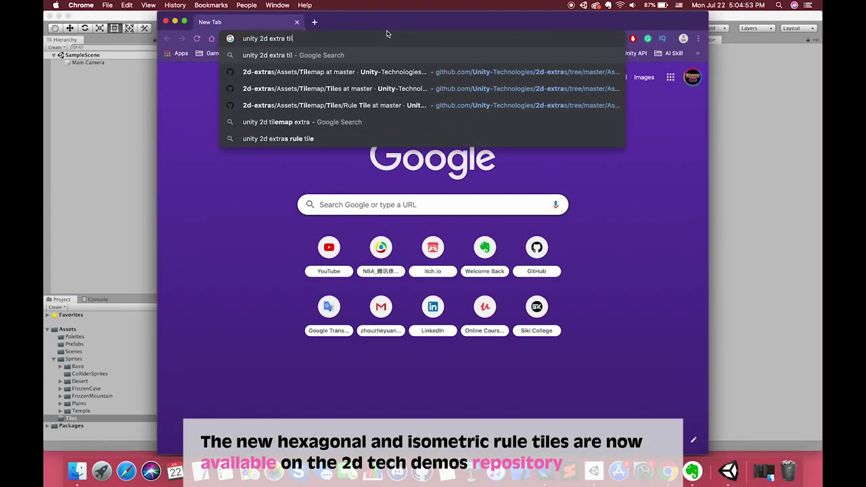
text(le tile)
key(BackSpace)
key(Return)
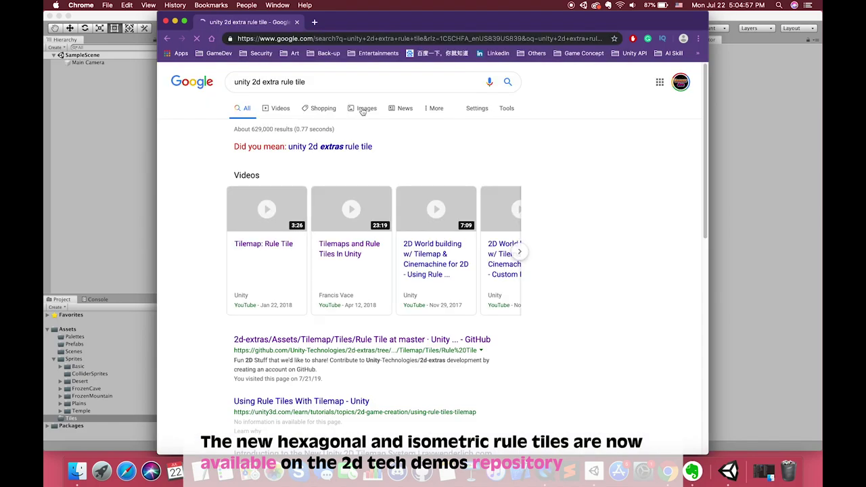
scroll(434, 266, down, 1)
scroll(434, 266, down, 2)
- Open the Unity-Technologies 2d-extras GitHub repository and download it as a ZIP
click(435, 262)
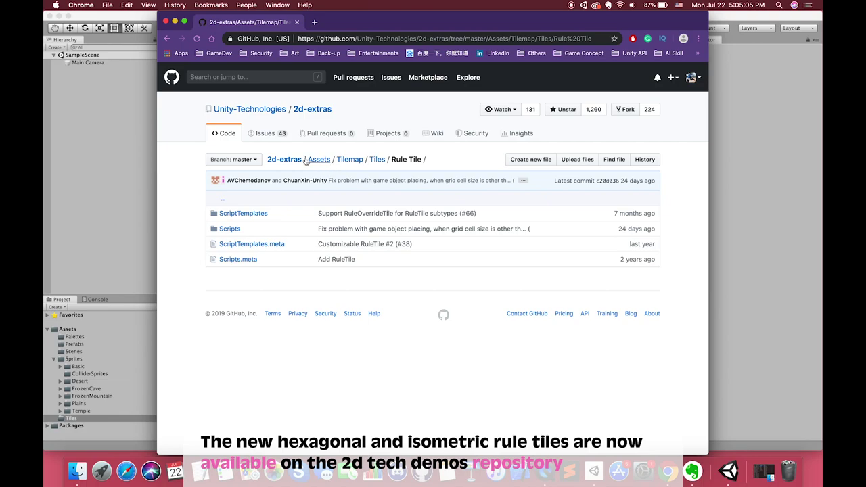
click(287, 161)
scroll(316, 277, down, 5)
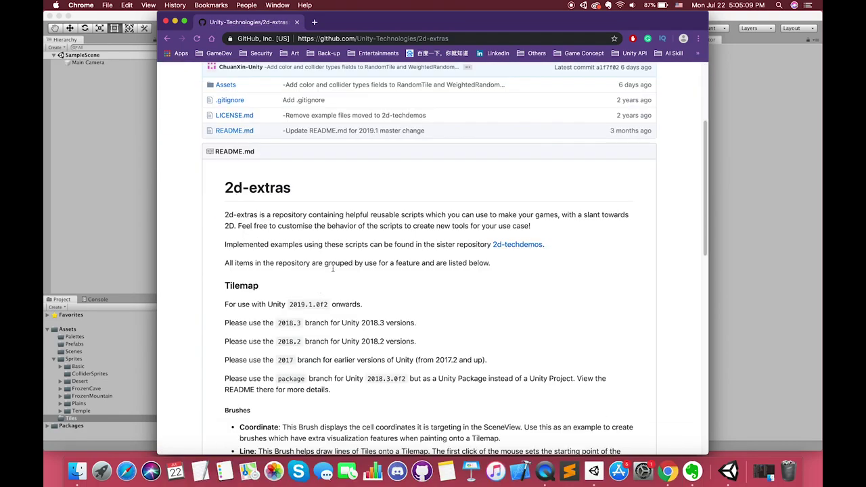
drag(224, 304, 352, 396)
scroll(352, 396, up, 5)
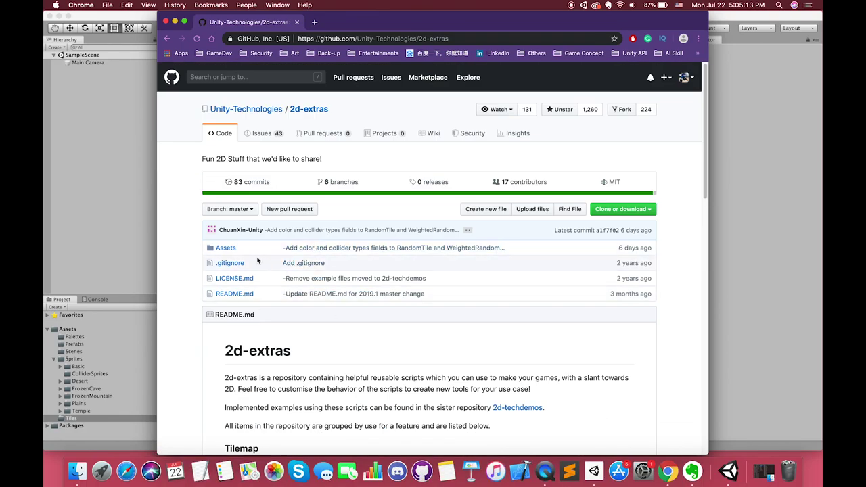
click(621, 209)
click(615, 285)
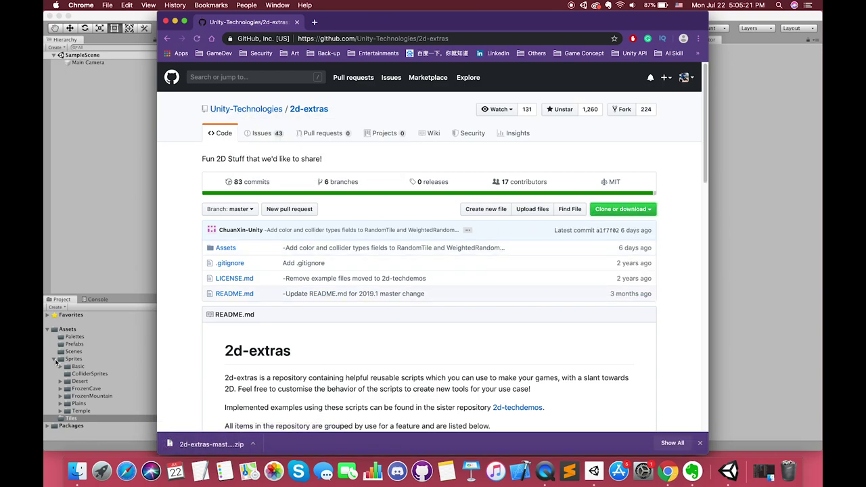
click(54, 360)
- Open the downloaded 2d-extras zip to extract it
click(86, 477)
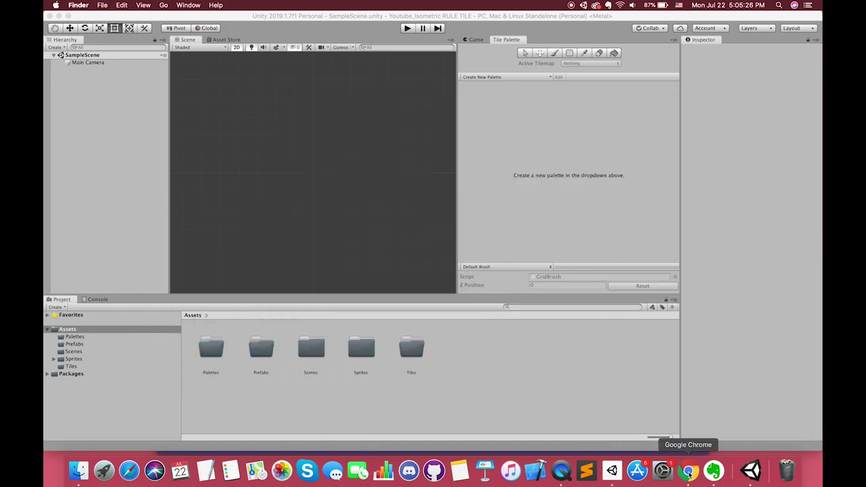
click(685, 472)
click(216, 444)
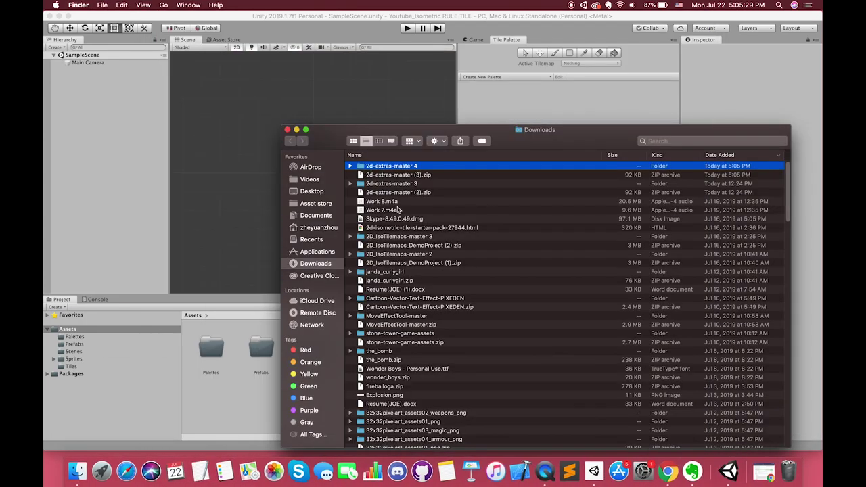
- Browse 2d-extras-master 4's Assets in column view and drag the Tilemap folder into Unity
double_click(382, 166)
click(384, 167)
double_click(384, 167)
click(384, 167)
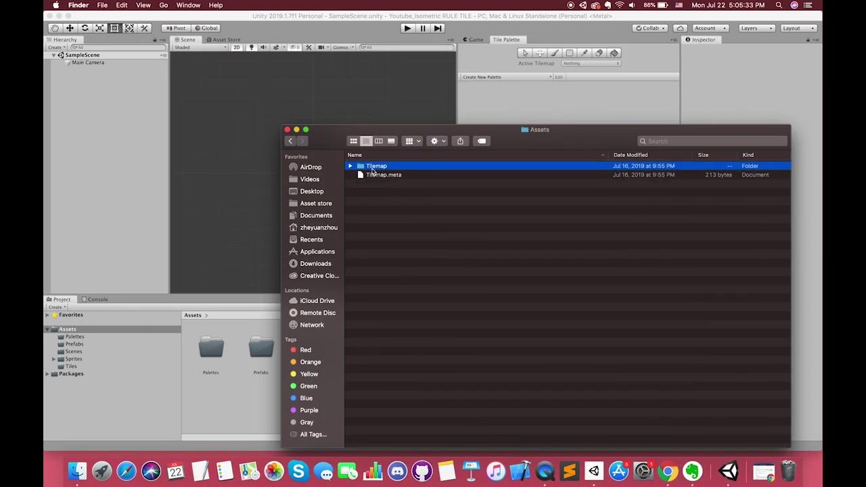
click(378, 141)
click(383, 196)
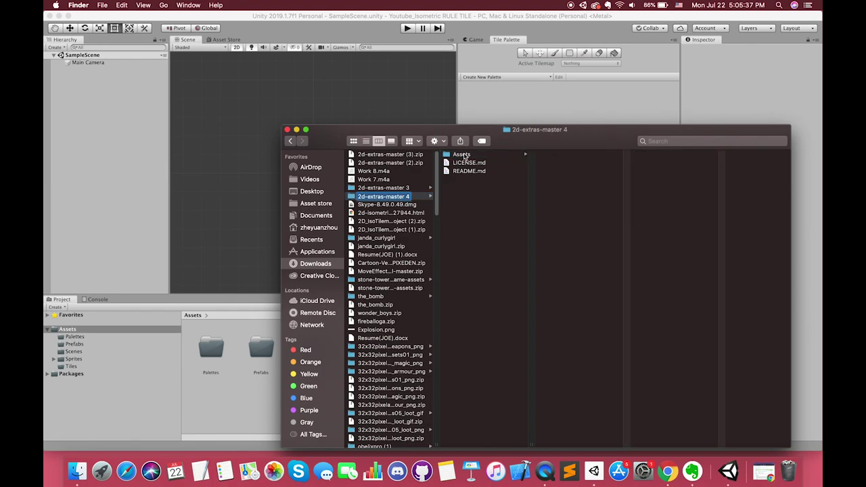
click(466, 155)
mouse_move(558, 155)
mouse_down()
mouse_move(529, 167)
mouse_move(240, 405)
mouse_up()
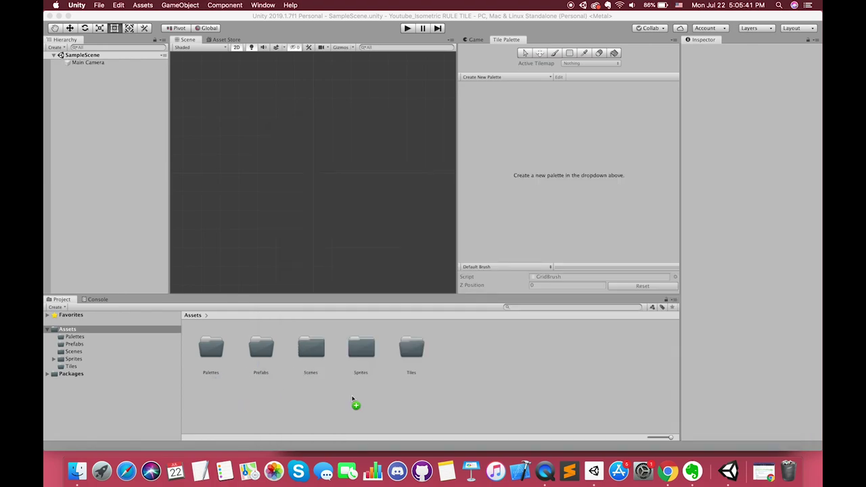
- Browse the imported Tilemap folder's Brushes, GridInformation and rule tile types
click(412, 358)
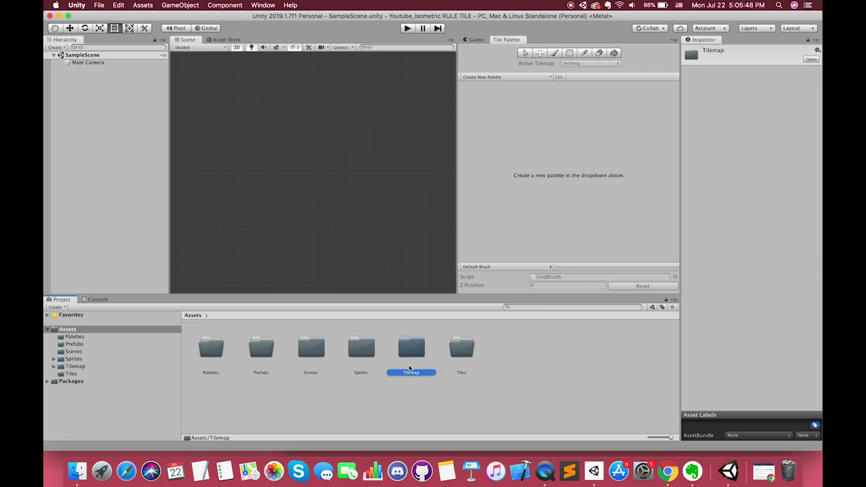
double_click(411, 351)
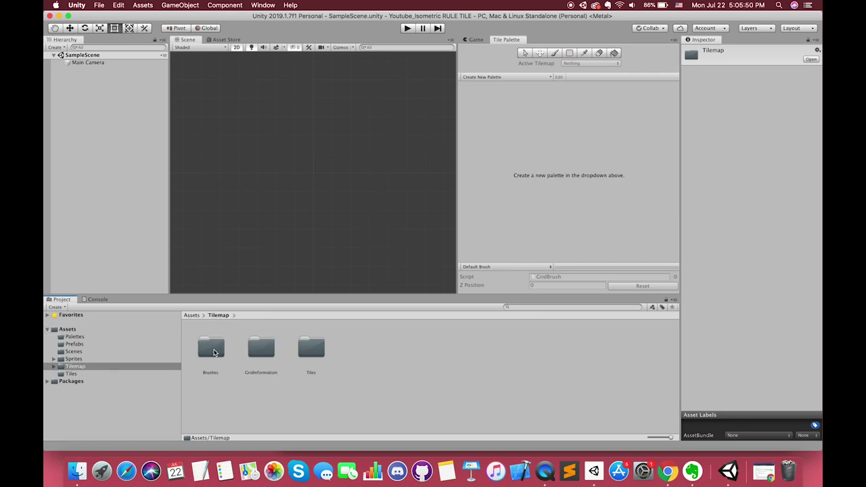
double_click(215, 354)
click(89, 382)
click(78, 389)
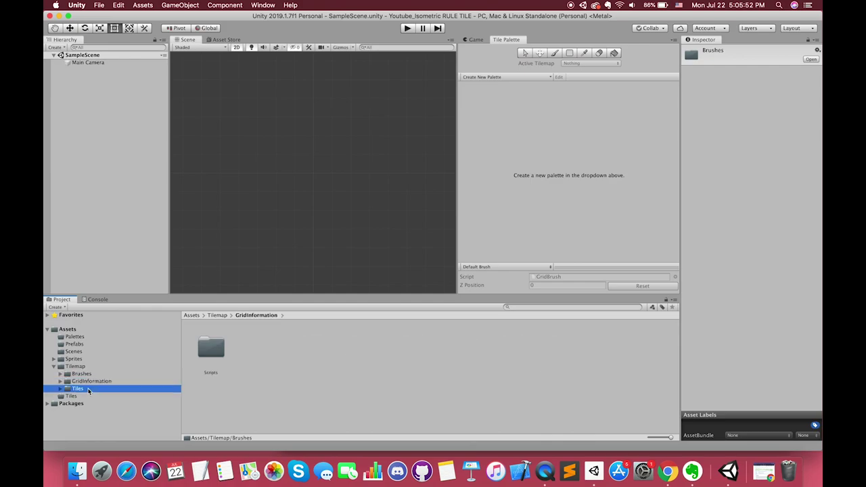
- Go back to Assets and open the empty Tiles folder
click(70, 330)
double_click(462, 349)
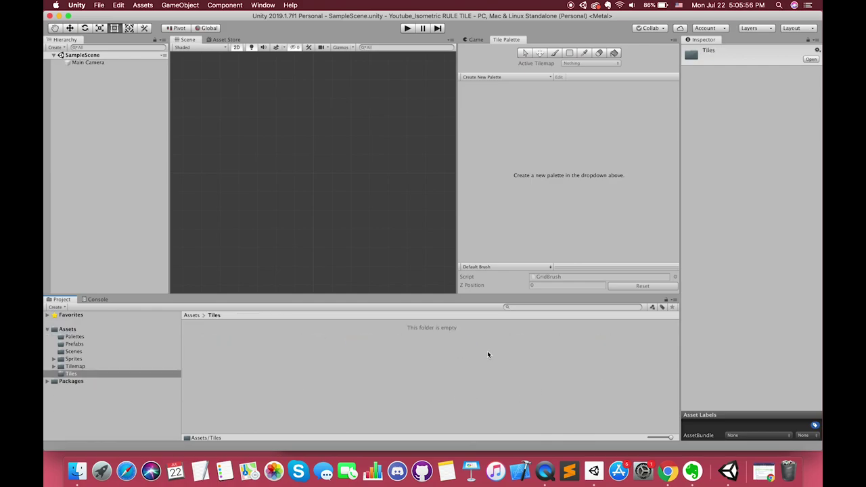
click(236, 370)
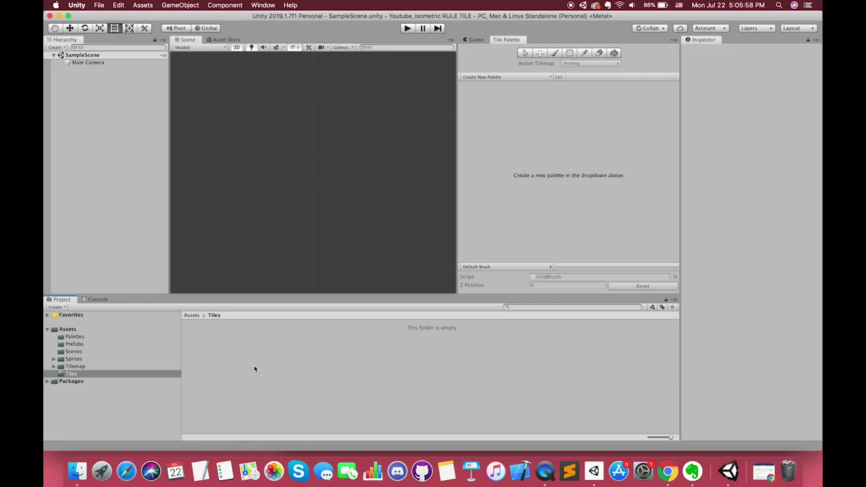
- Create a new Isometric Rule Tile asset in Tiles and name it 'Desert Ground Rule Tile'
right_click(226, 371)
mouse_move(291, 249)
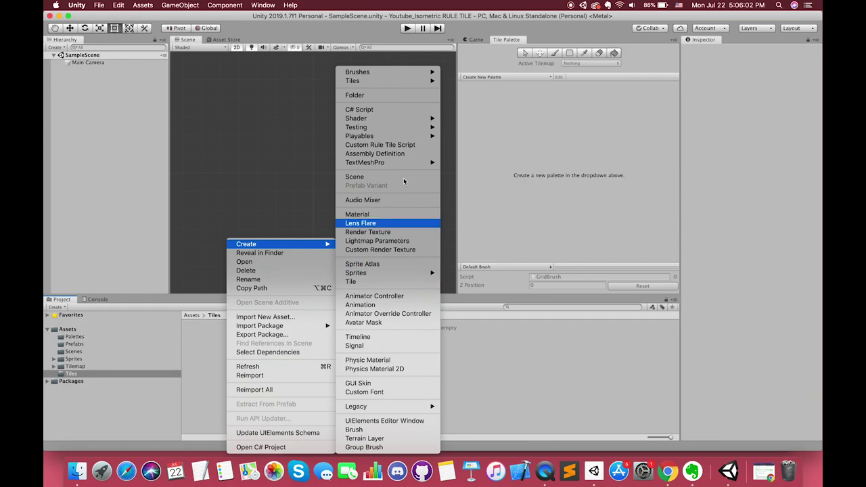
mouse_move(383, 85)
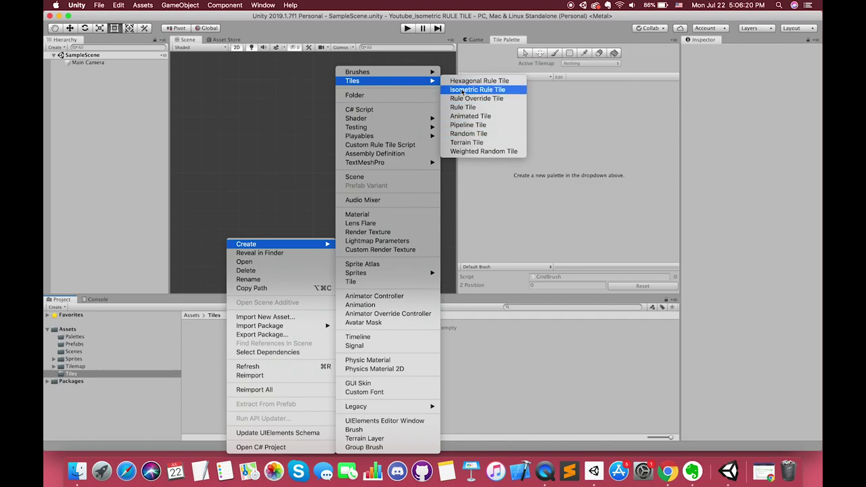
click(463, 91)
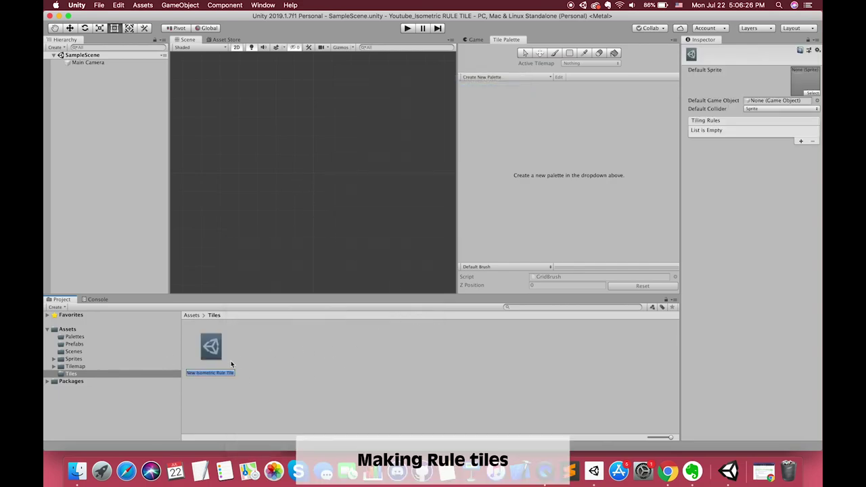
text(De)
text( T)
key(BackSpace)
key(BackSpace)
text(Rule Til)
text(e)
key(Return)
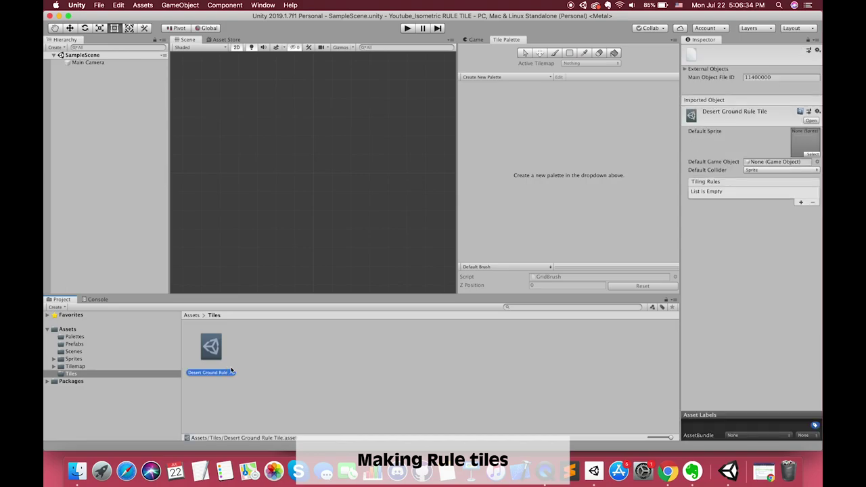
- Add a Grid with an Isometric Tilemap and rename its Tilemap child 'Ground Tilemap'
click(75, 97)
right_click(77, 80)
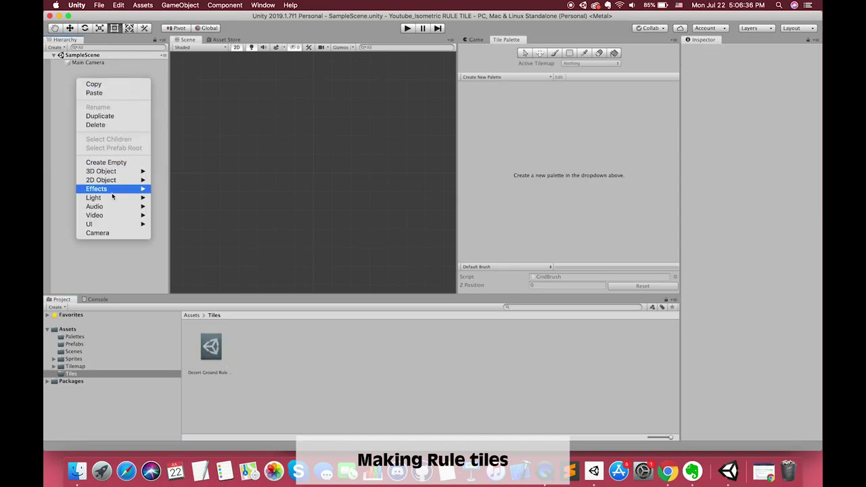
mouse_move(122, 180)
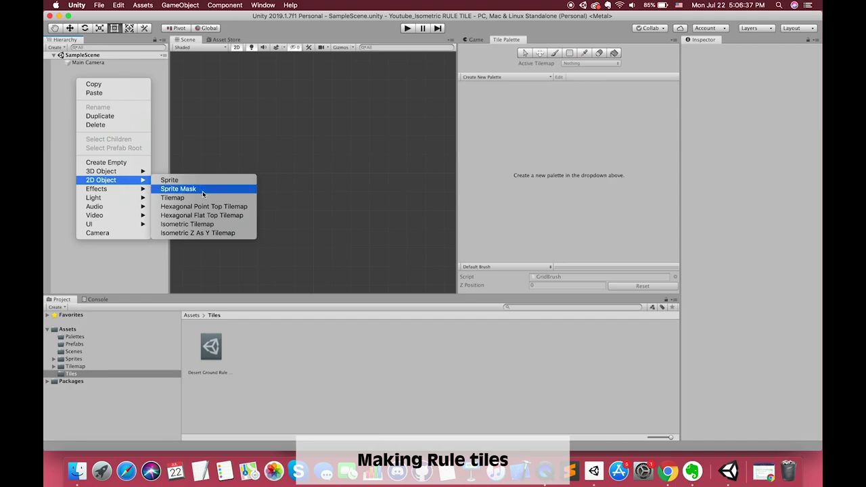
click(191, 224)
click(60, 69)
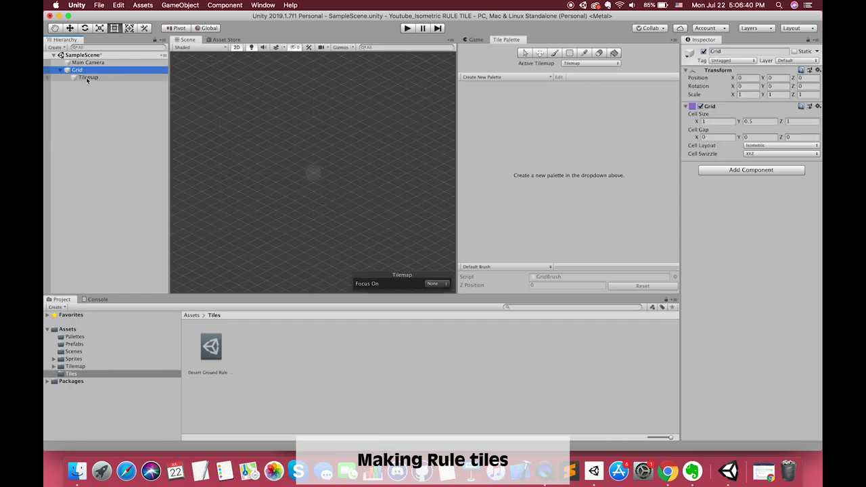
click(86, 77)
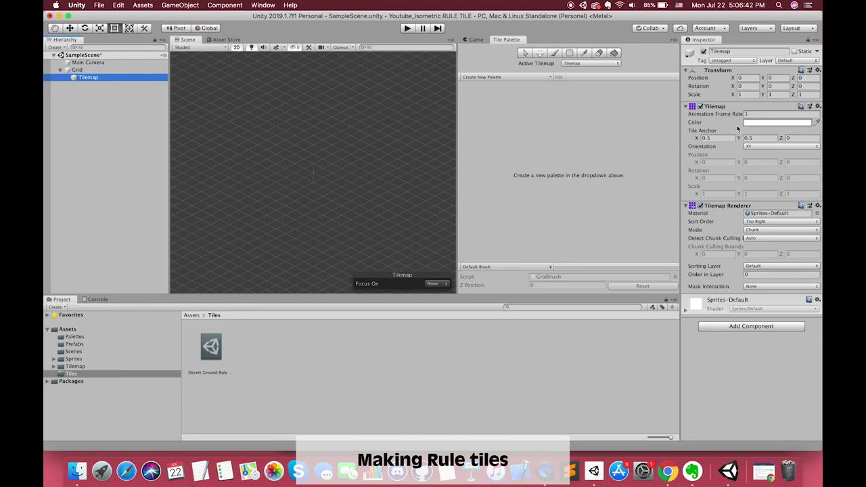
click(84, 78)
text(Ground T)
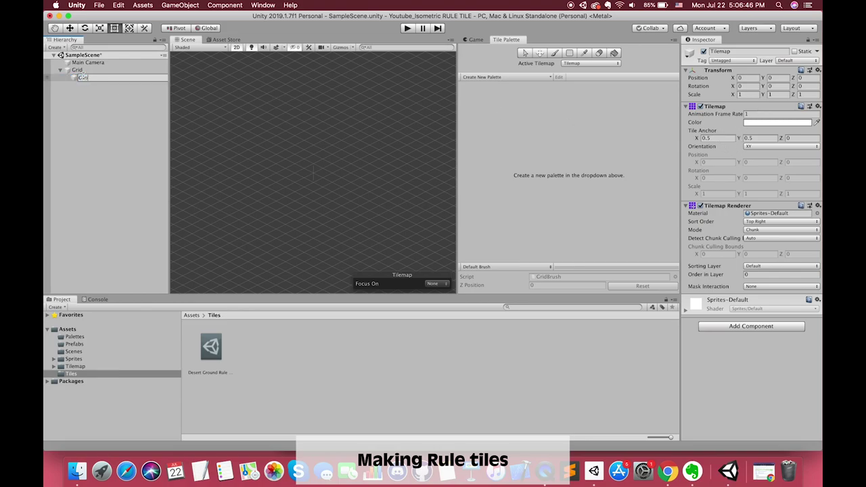
text(ilemap)
key(Return)
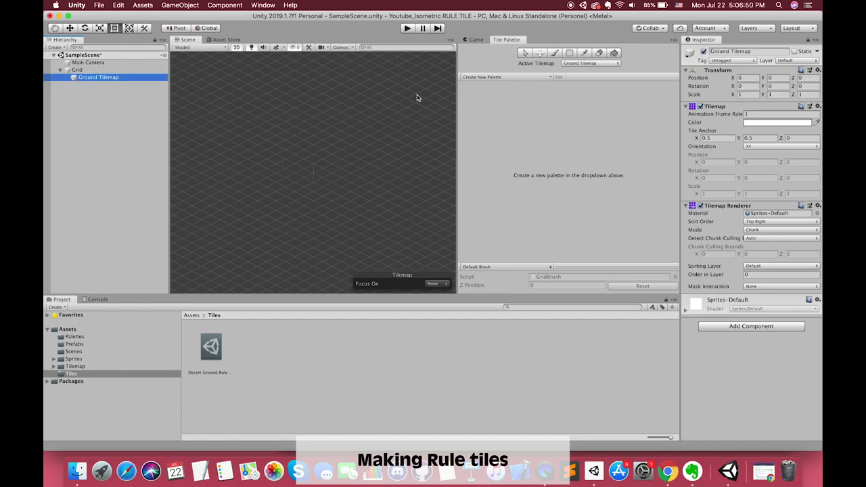
- Set up a new tile palette named Desert with an Isometric grid
click(508, 77)
click(548, 98)
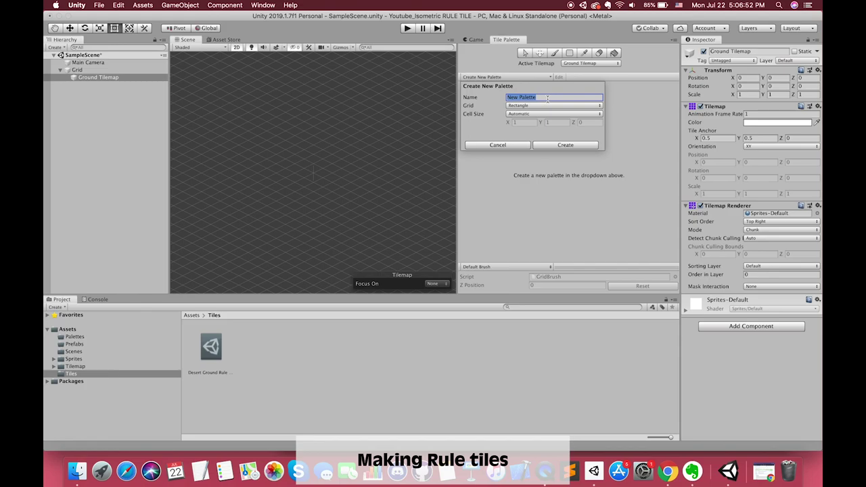
text(Deser)
text(t)
click(530, 107)
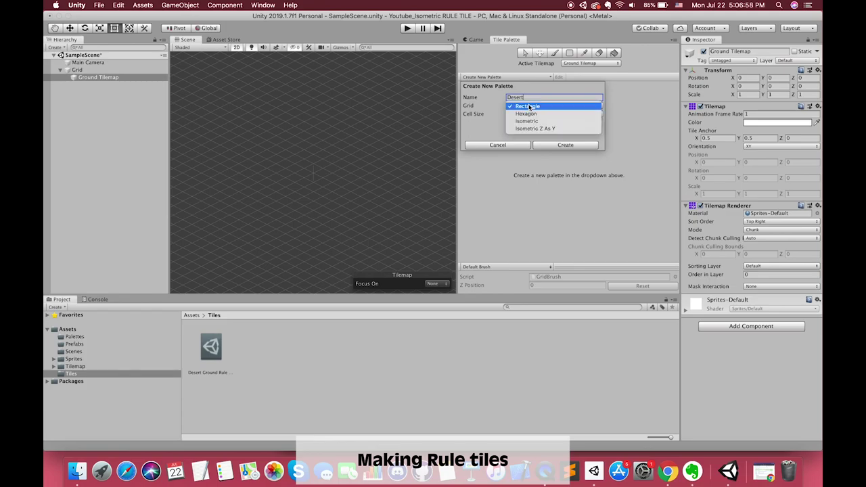
click(532, 119)
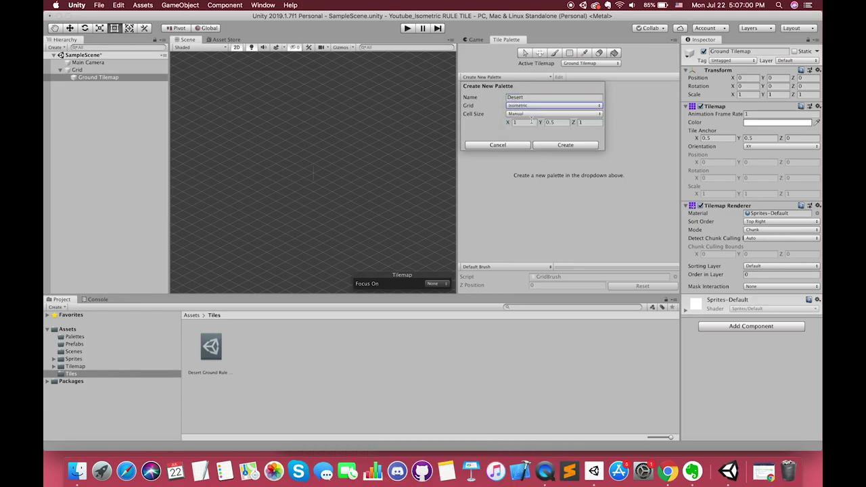
click(559, 146)
- Save the Desert palette into the Assets/Palettes folder
click(427, 95)
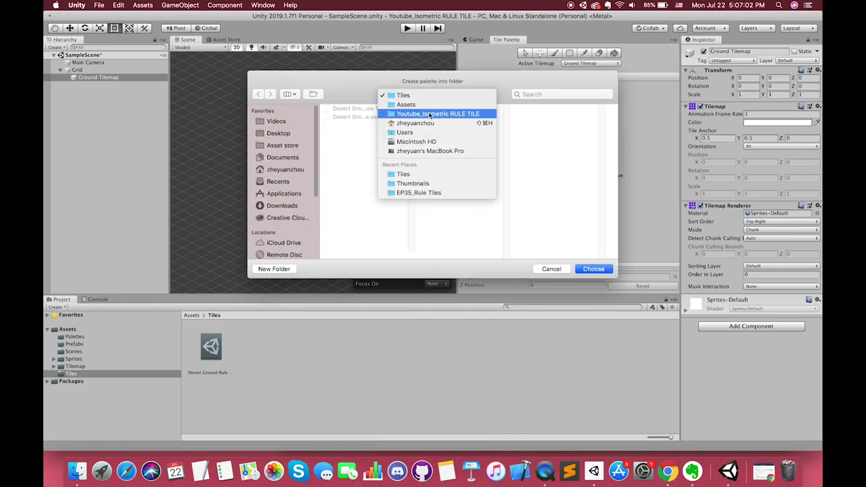
click(406, 105)
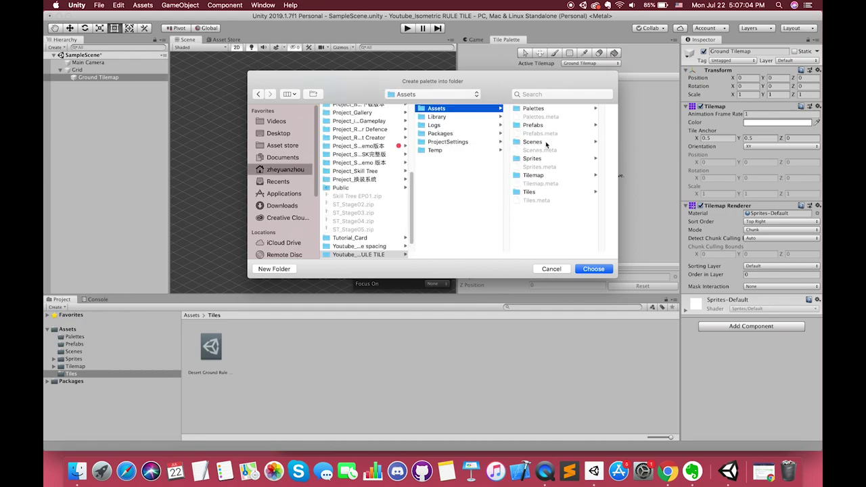
click(544, 112)
key(Return)
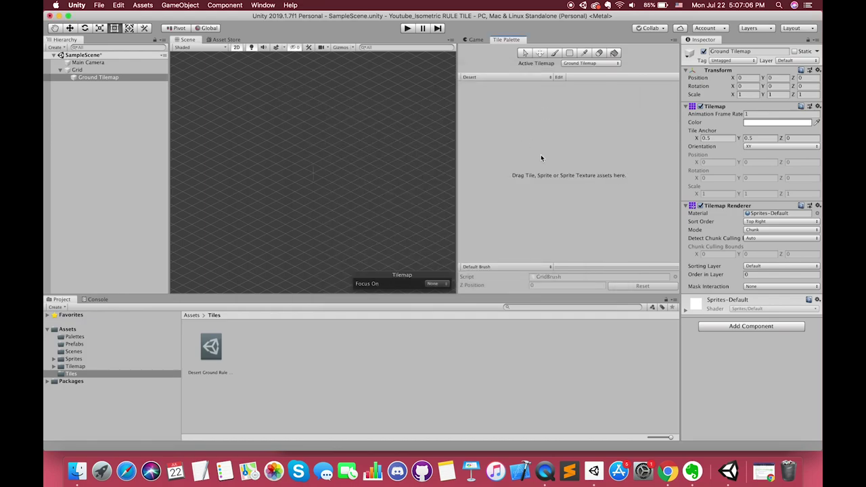
click(75, 337)
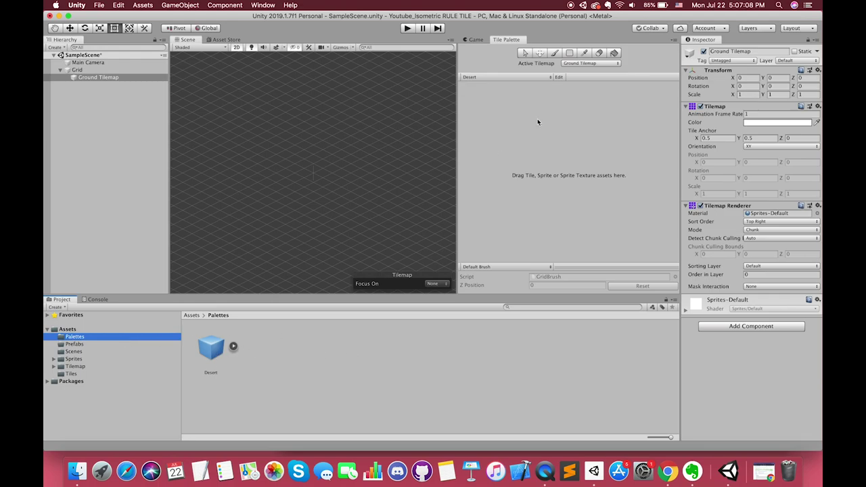
- Drag all 21 flat desert sprites from Sprites > Desert > Flat into the Desert palette
click(90, 374)
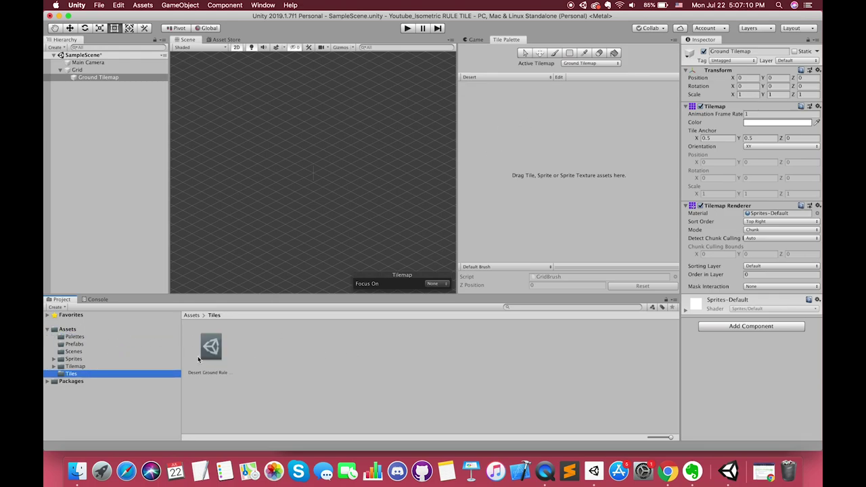
double_click(63, 361)
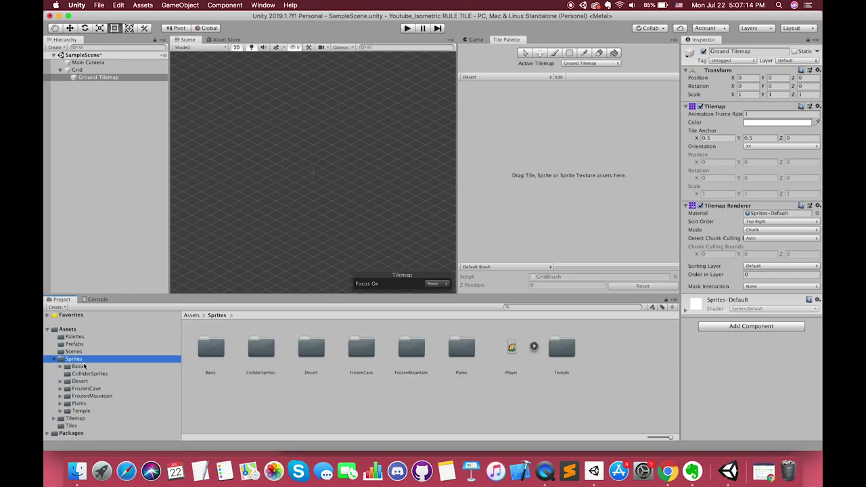
double_click(311, 350)
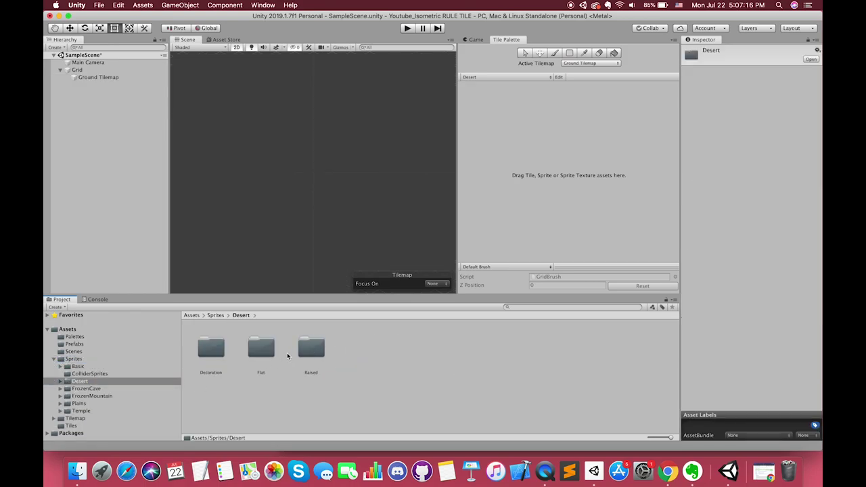
double_click(262, 348)
click(212, 351)
scroll(513, 390, down, 2)
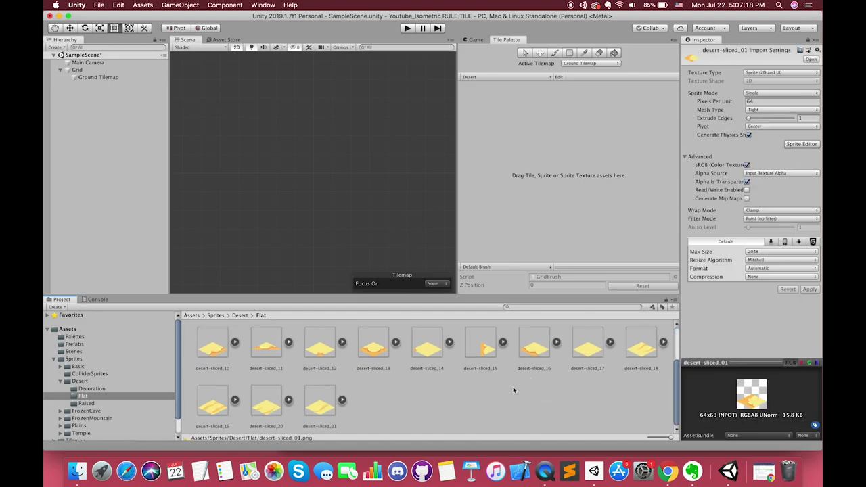
shift+click(331, 400)
drag(332, 401, 354, 406)
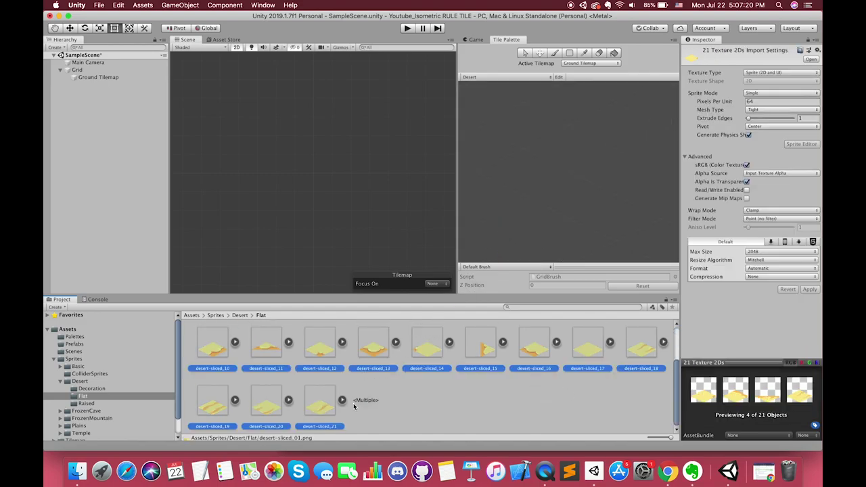
- Select the Desert Ground Rule Tile in the Tiles folder to show its Rule Tile settings
scroll(354, 406, up, 2)
click(355, 372)
scroll(88, 413, down, 1)
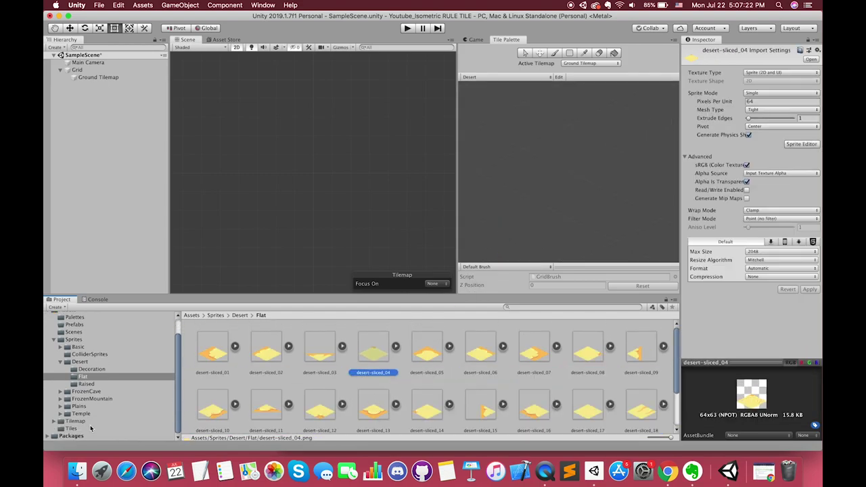
click(80, 429)
click(226, 350)
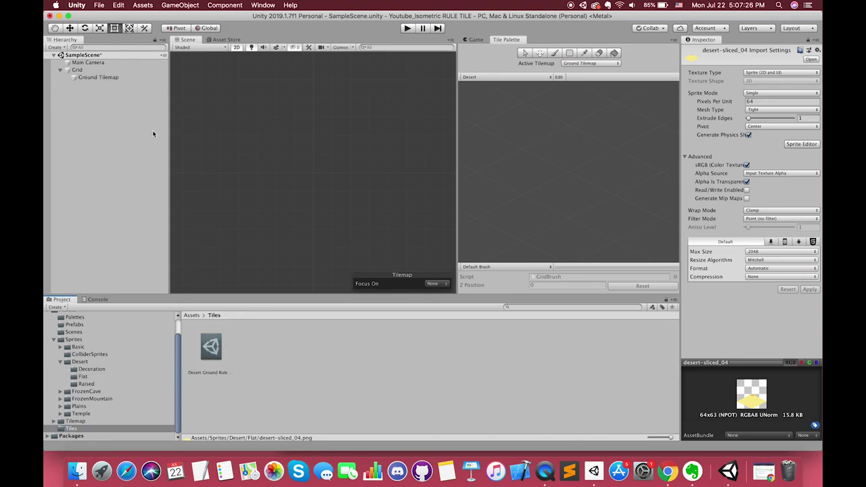
click(220, 347)
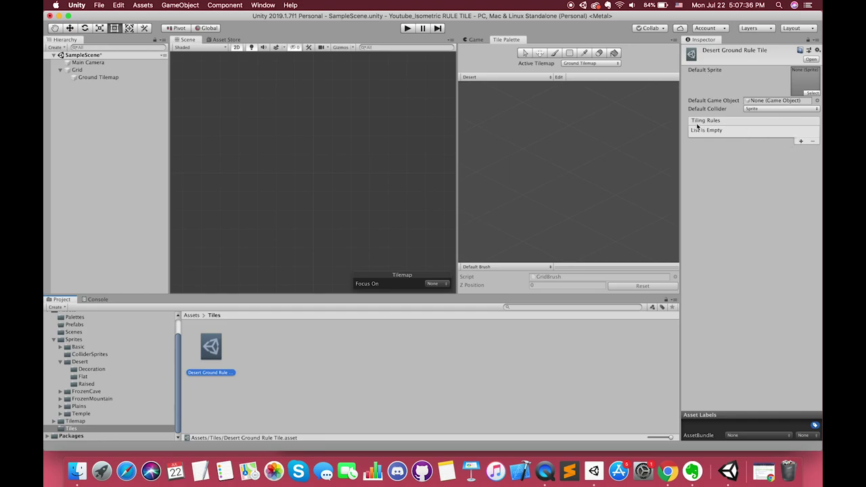
- Add a tiling rule and test desert-sliced_02 from the Desert Flat folder as its sprite
click(801, 142)
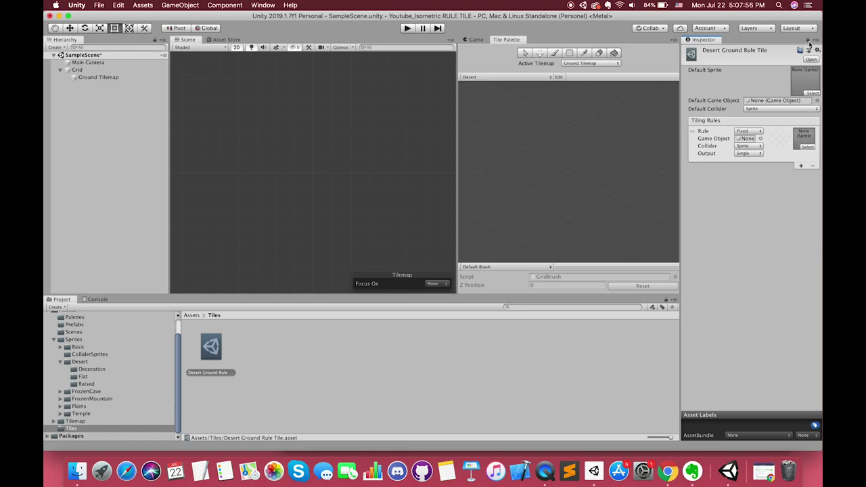
click(81, 393)
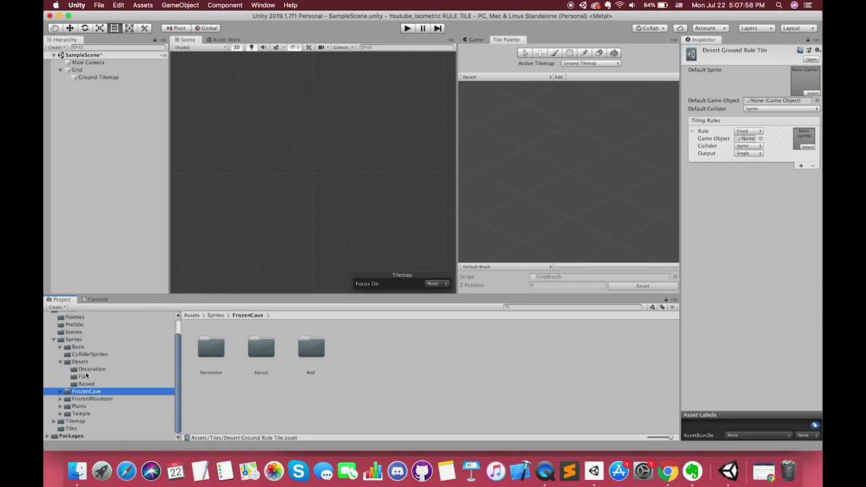
click(86, 370)
click(83, 376)
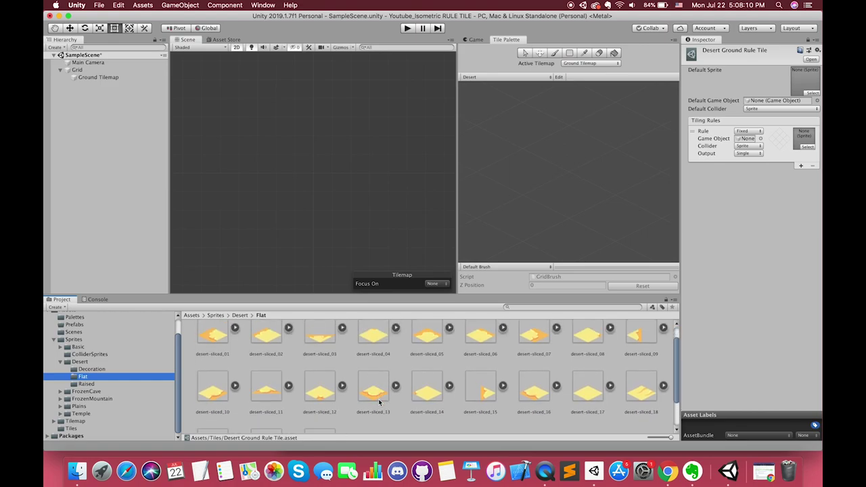
scroll(379, 403, down, 3)
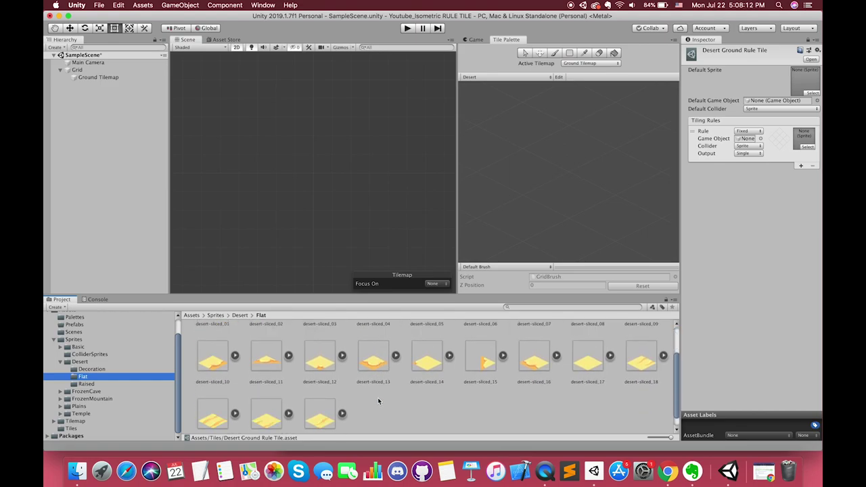
scroll(378, 398, up, 3)
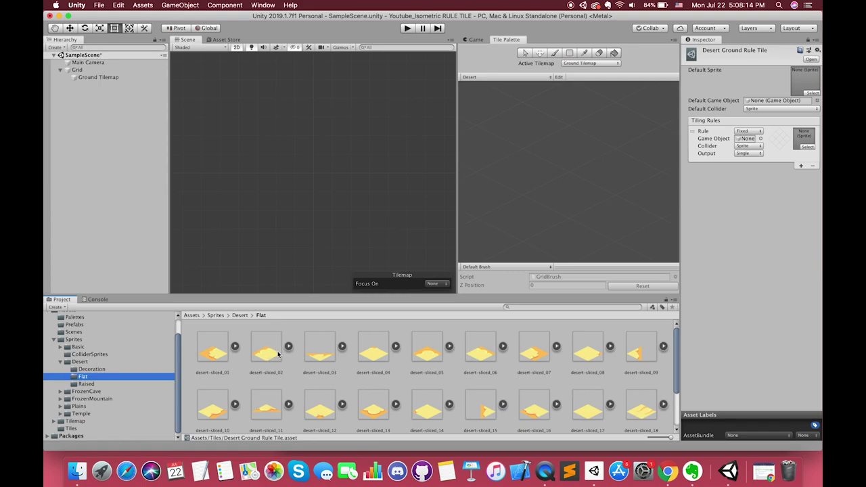
drag(278, 354, 803, 142)
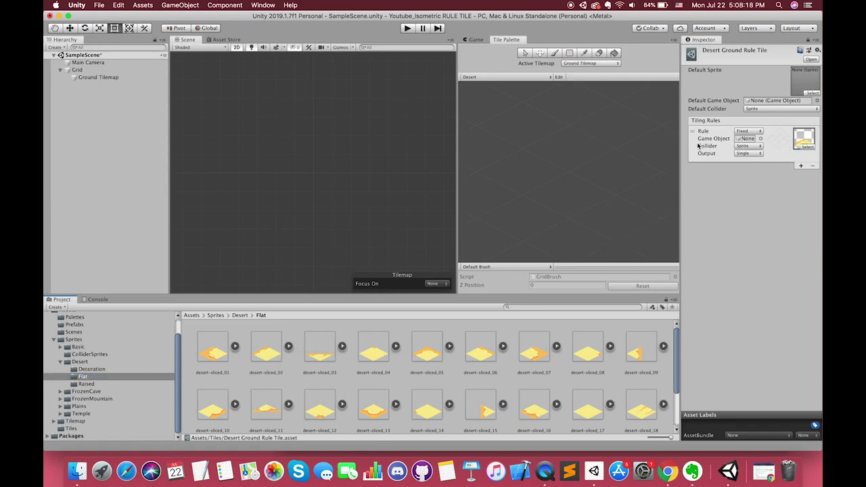
- Widen the settings area, delete that test rule, and add a fresh empty tiling rule
drag(677, 148, 668, 149)
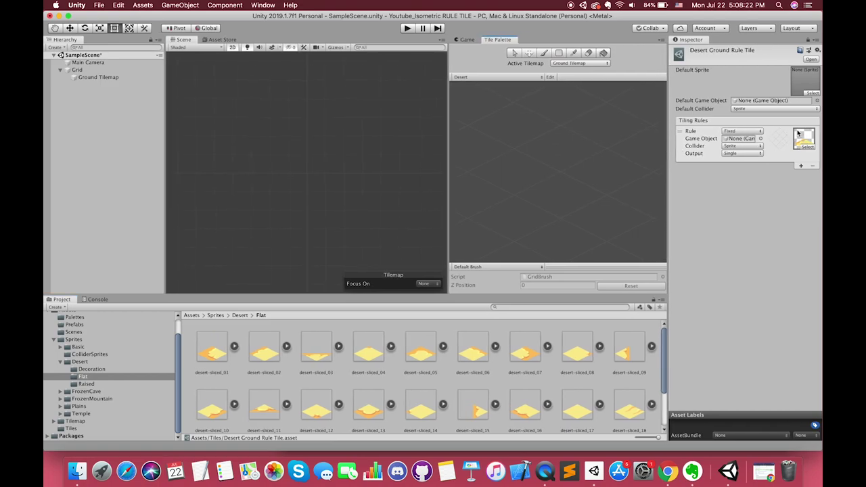
drag(801, 140, 778, 136)
click(814, 166)
click(814, 167)
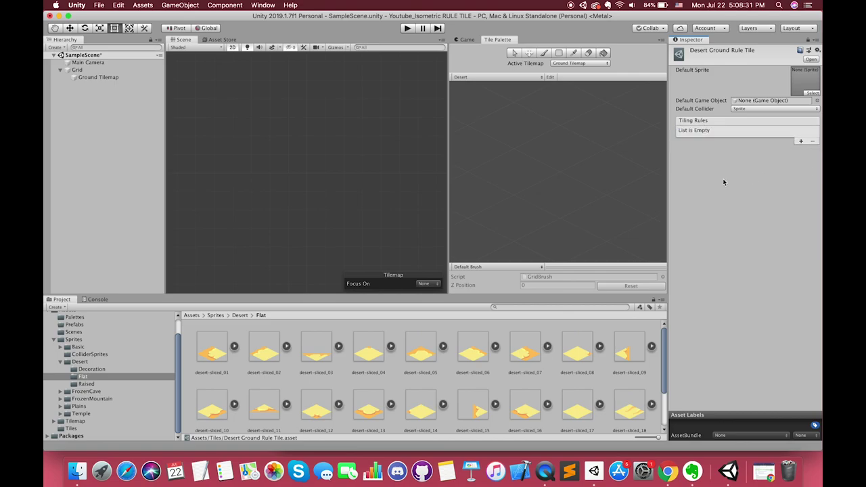
click(801, 142)
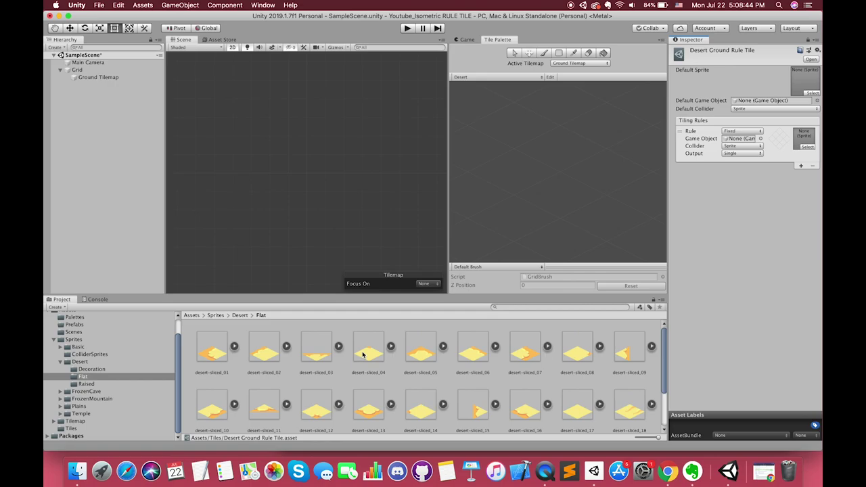
- Give the first rule desert-sliced_02, an X at top-left and required neighbours elsewhere
drag(264, 349, 804, 138)
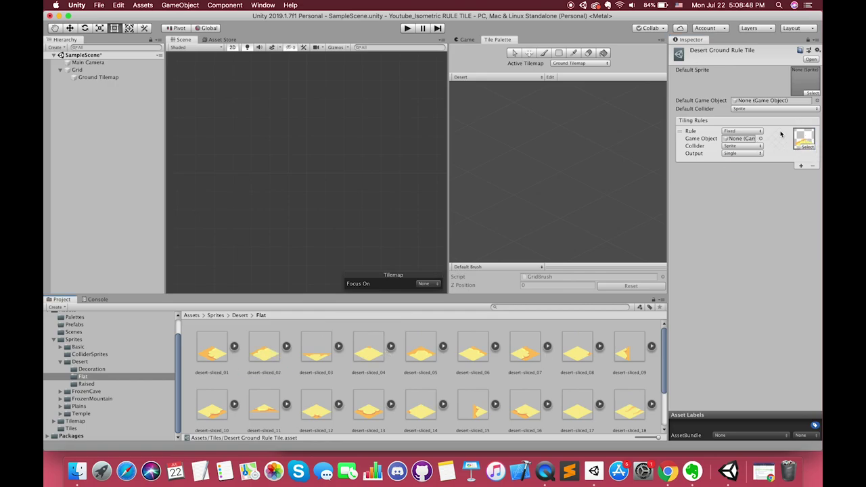
right_click(778, 135)
click(776, 142)
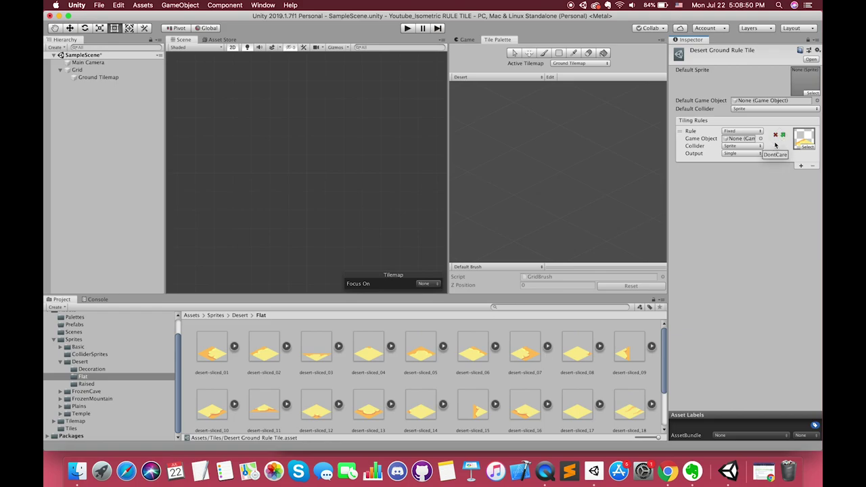
click(784, 135)
click(783, 142)
- Add a second rule with desert-sliced_06 and its neighbour arrows and X
click(801, 165)
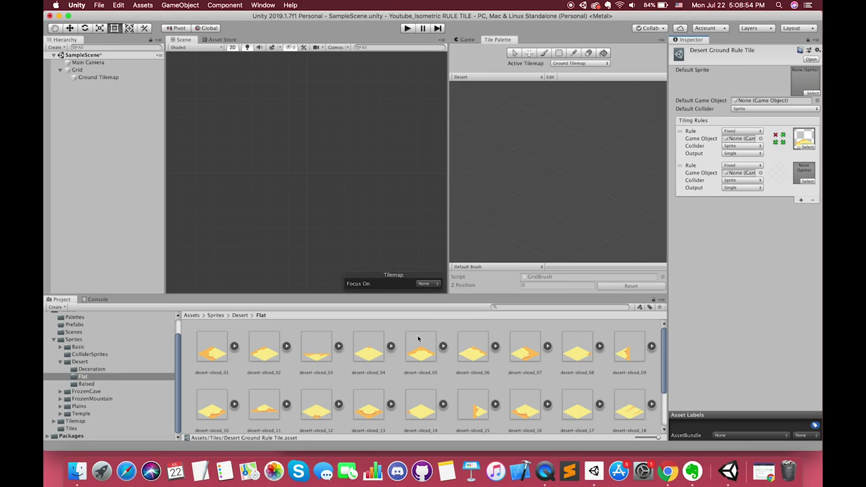
drag(472, 351, 794, 178)
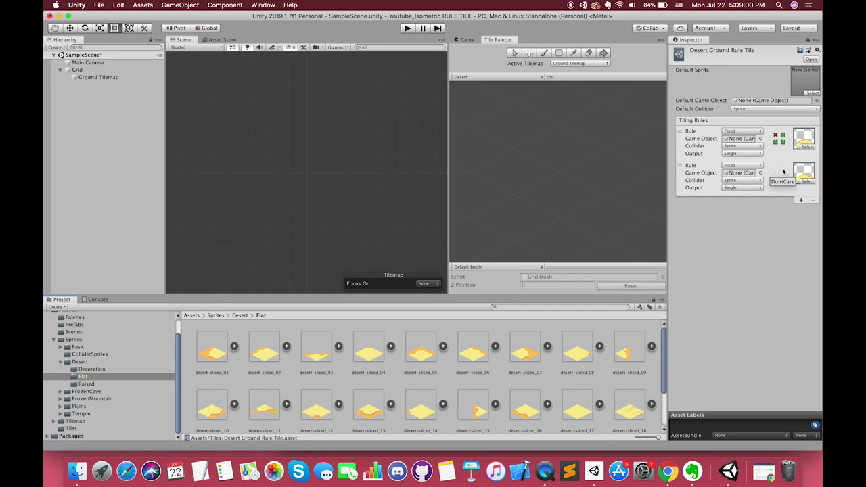
right_click(783, 170)
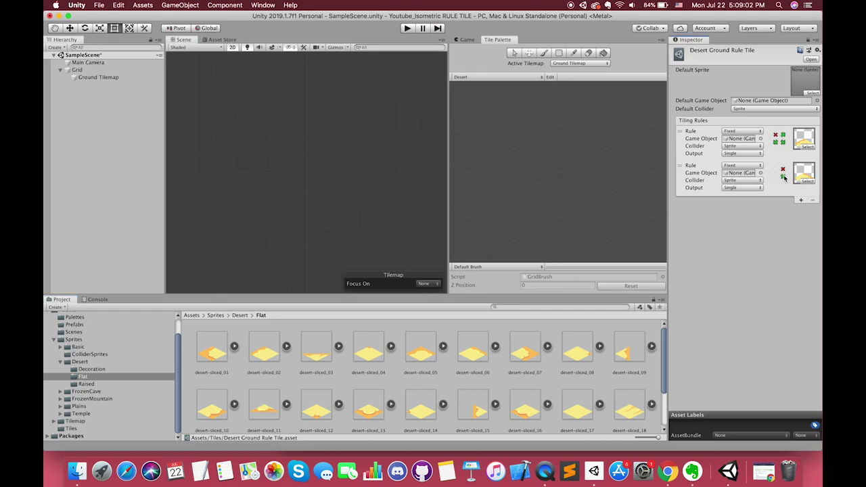
click(775, 169)
click(784, 177)
click(777, 177)
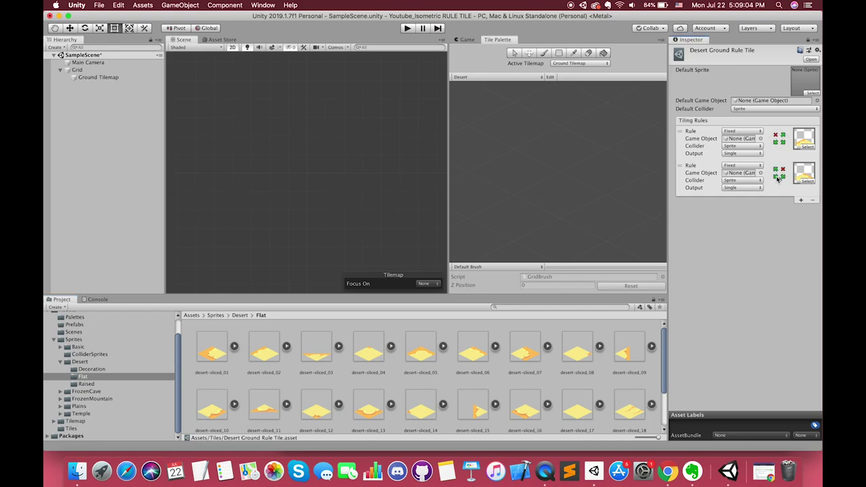
- Add a third rule with a desert sprite, an X on the right and top-left required
click(802, 201)
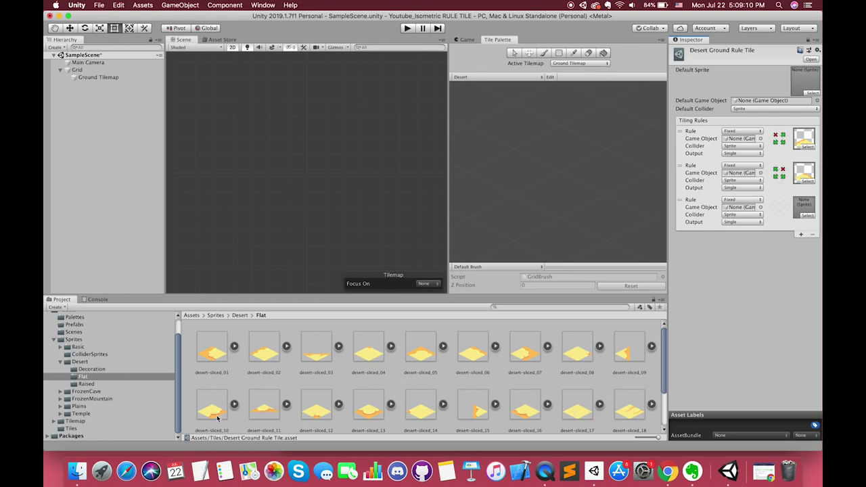
drag(217, 418, 805, 207)
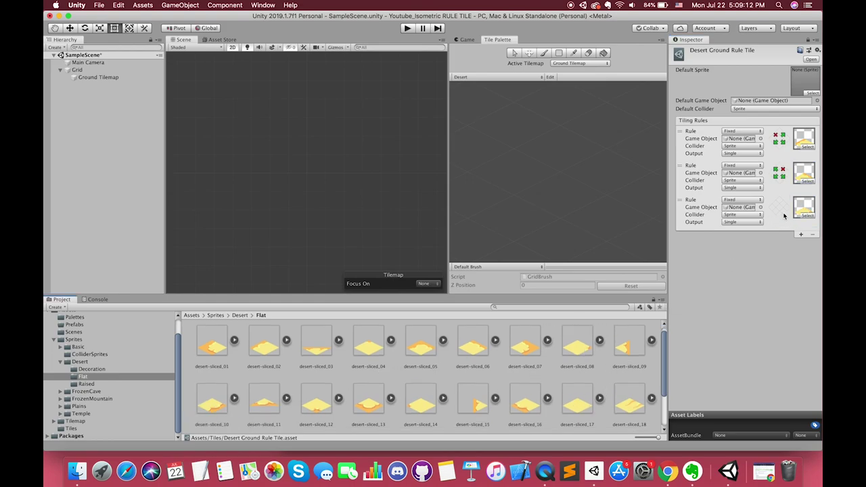
right_click(784, 211)
click(775, 205)
- Add a fourth rule with a desert sprite and neighbours, move it into third place, then add a fifth
click(801, 234)
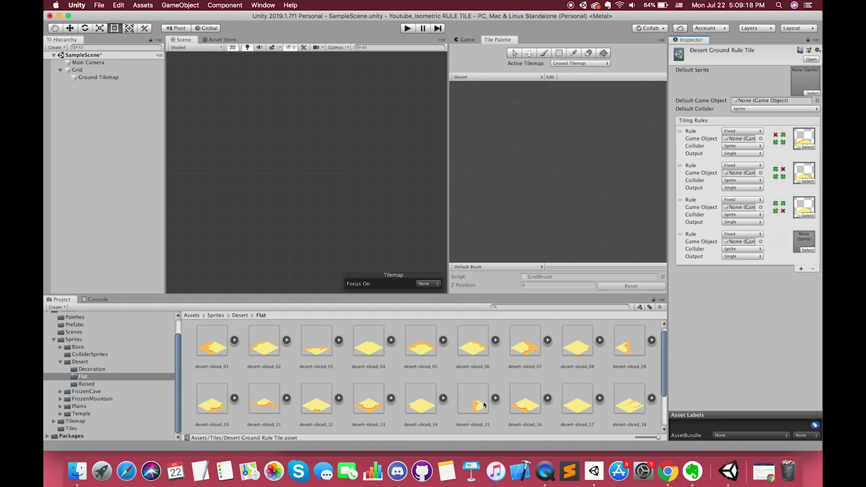
drag(526, 405, 804, 241)
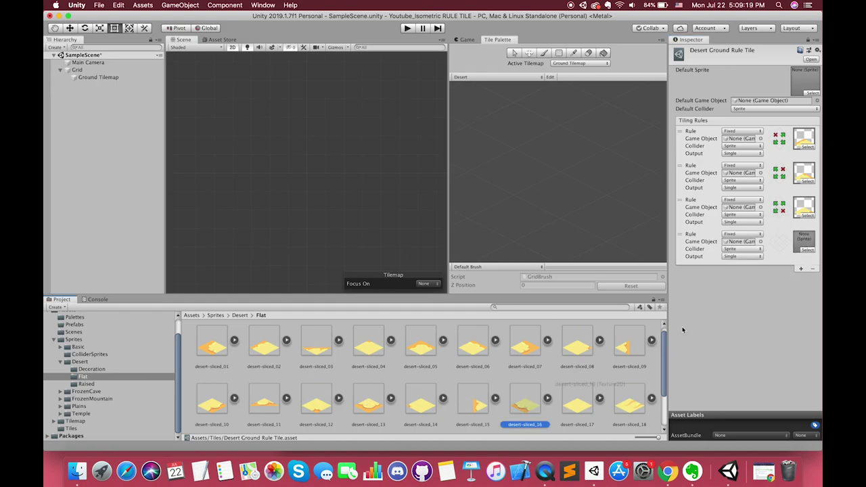
click(776, 245)
click(776, 245)
click(776, 238)
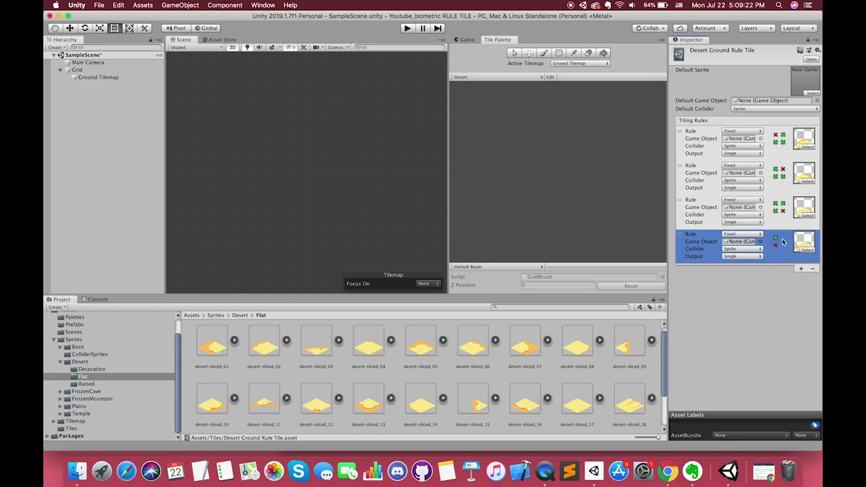
click(783, 238)
click(783, 245)
mouse_move(707, 242)
mouse_down()
mouse_move(692, 212)
mouse_move(696, 243)
mouse_up()
click(802, 270)
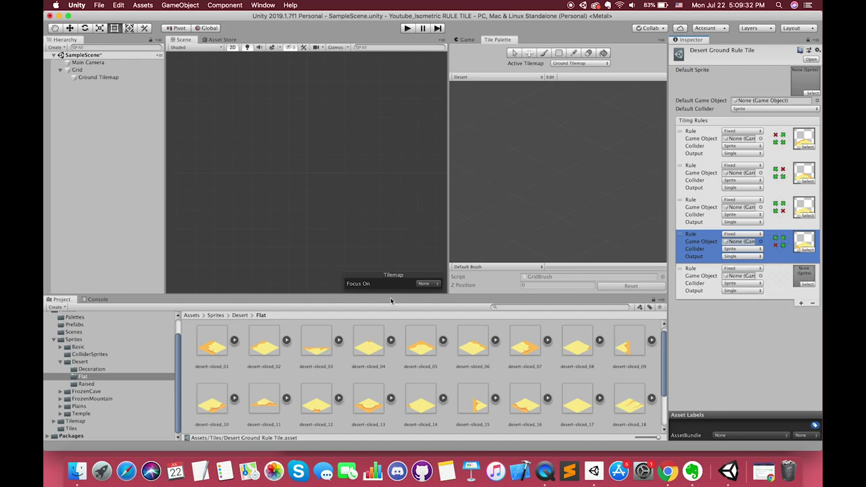
- Give the fifth rule a desert sprite, Xs on its left side and required neighbours on its right
scroll(215, 356, up, 1)
drag(213, 349, 815, 286)
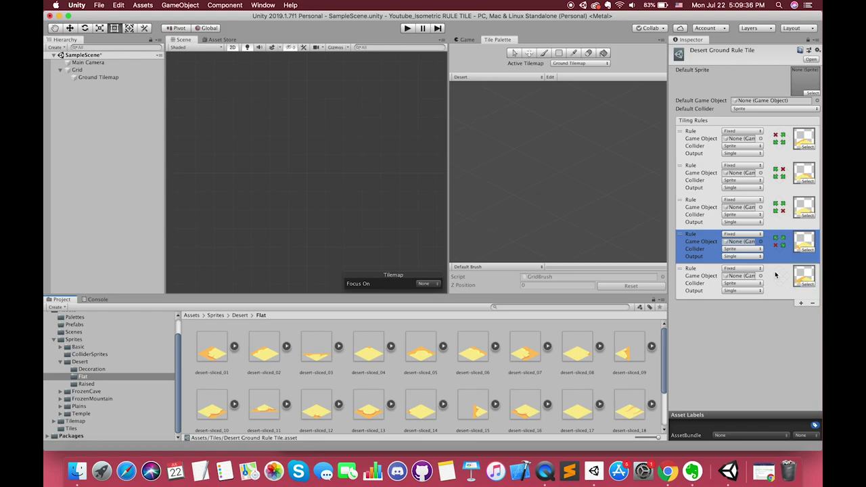
click(775, 273)
click(776, 273)
click(776, 279)
click(776, 280)
click(799, 277)
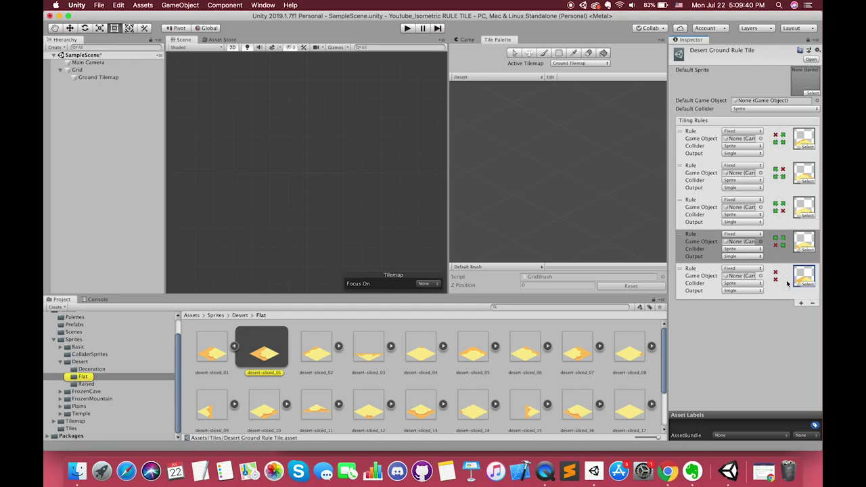
click(784, 272)
click(783, 279)
click(774, 291)
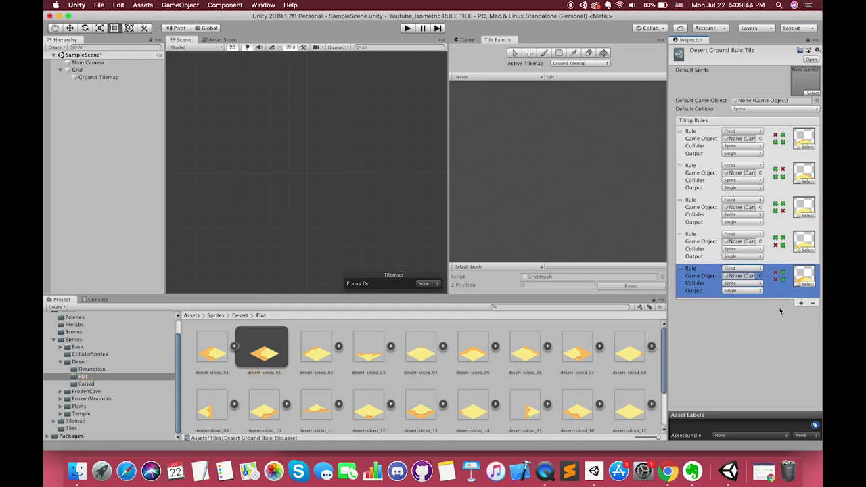
- Add a sixth rule with a desert sprite, a top-left X and required bottom corners
click(801, 304)
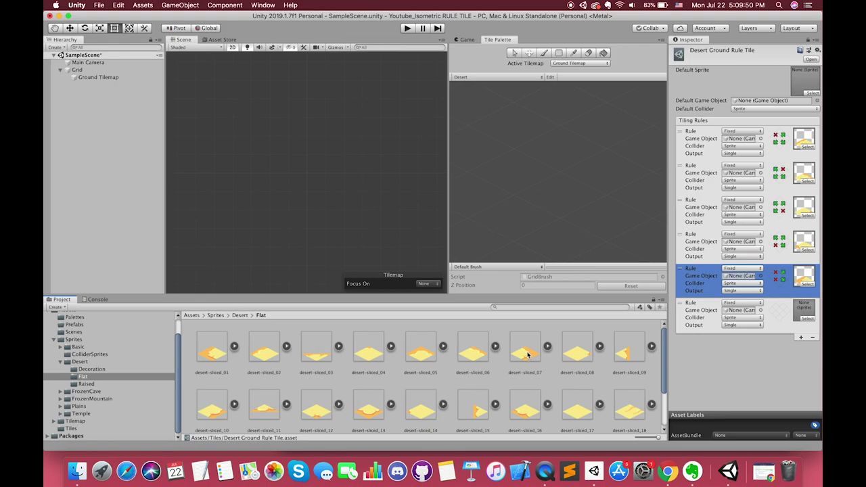
drag(421, 352, 803, 312)
right_click(776, 307)
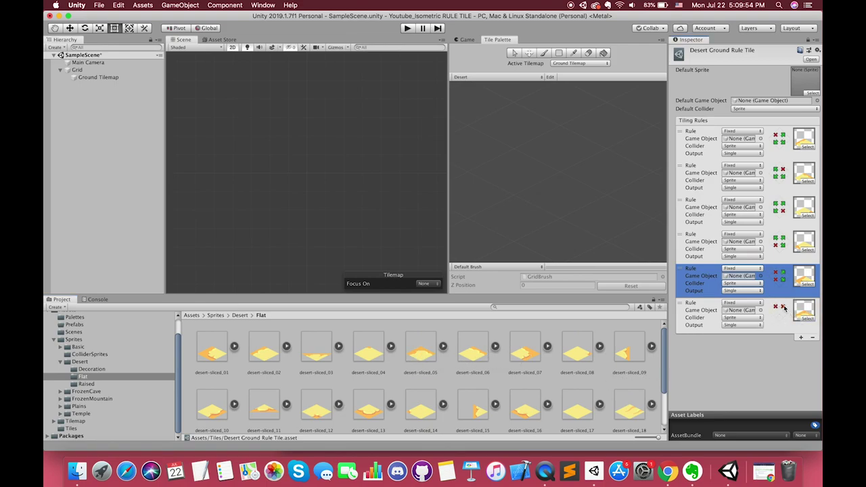
click(784, 315)
click(775, 315)
- Add a seventh rule with desert-sliced_07, a top-right X and two required neighbours
click(802, 336)
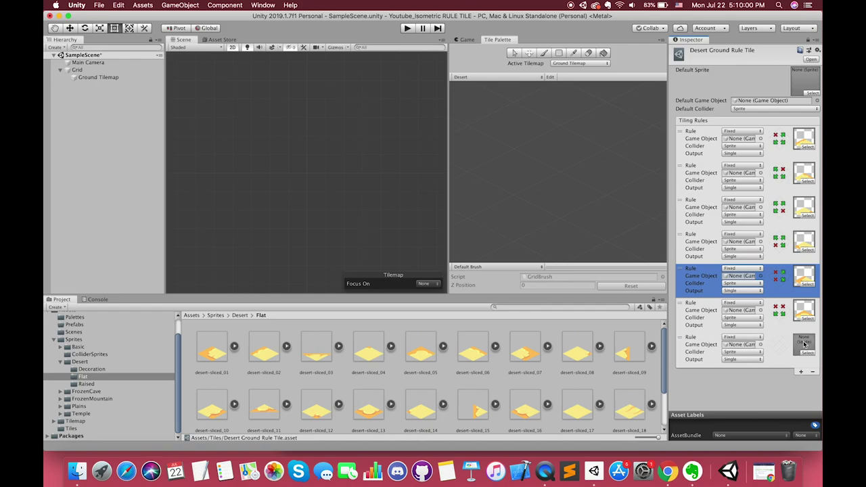
drag(525, 349, 805, 344)
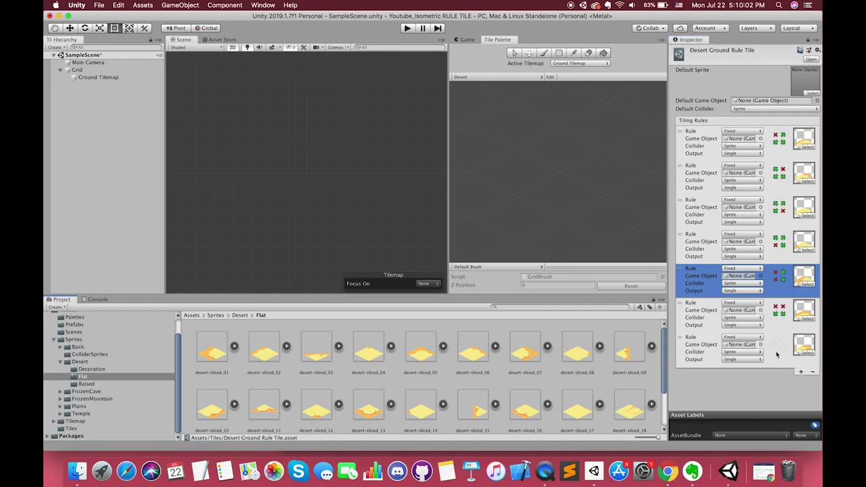
right_click(783, 341)
click(776, 341)
click(776, 348)
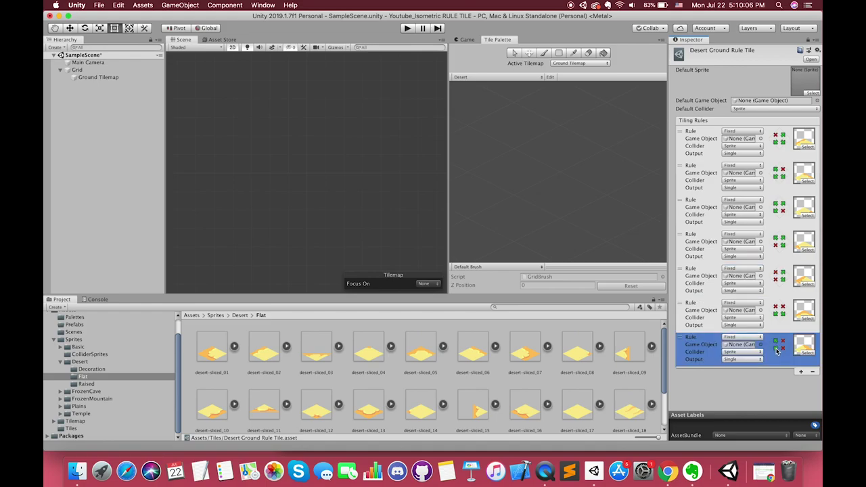
- Add an eighth rule with desert-sliced_13 and one X neighbour, plus three empty rules
click(802, 373)
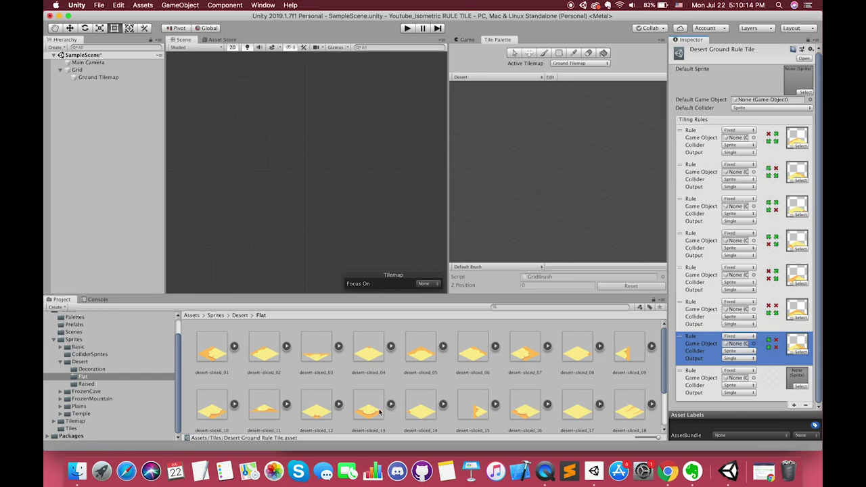
drag(371, 415, 783, 393)
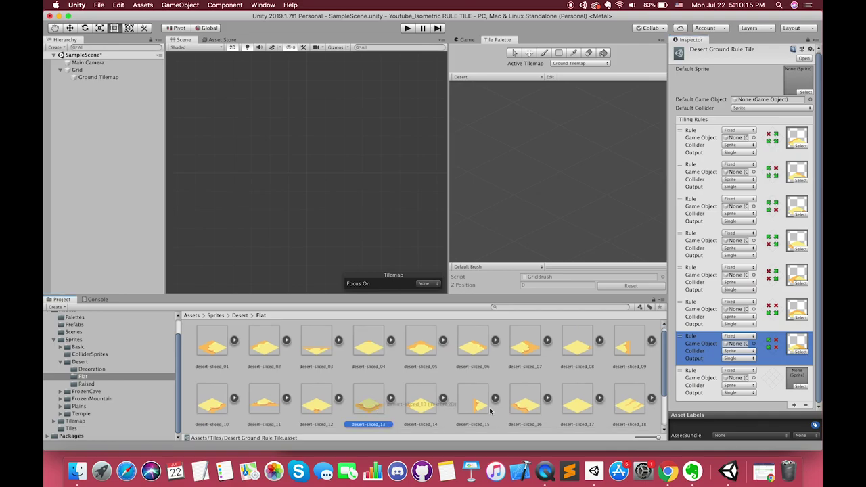
right_click(776, 383)
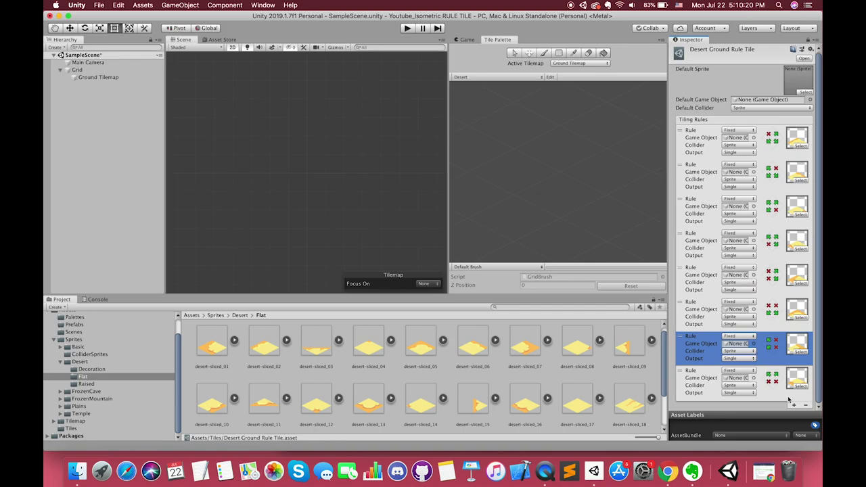
click(794, 404)
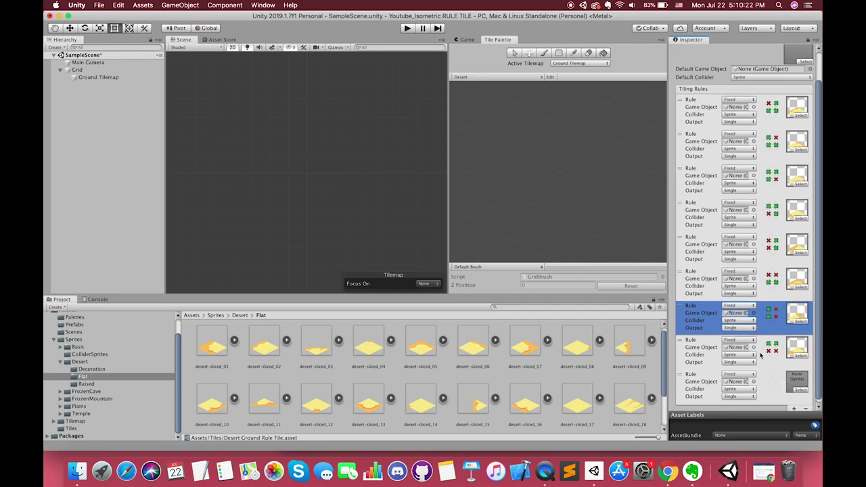
click(794, 404)
click(793, 404)
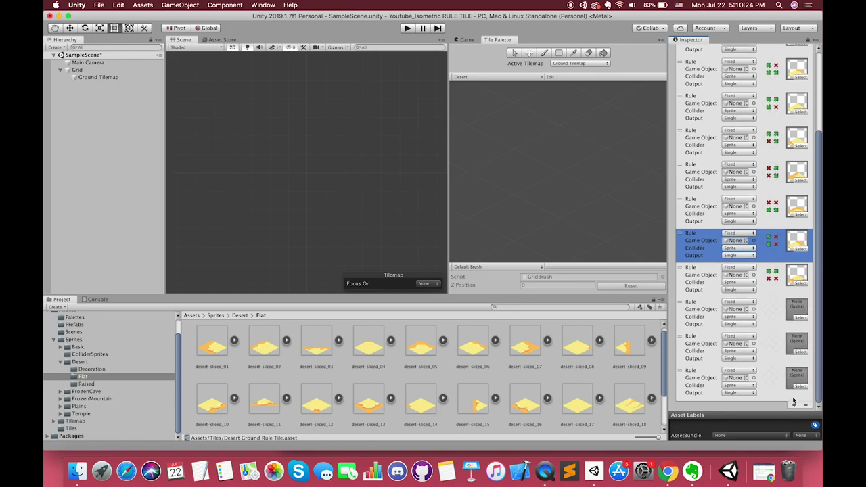
- Fill the empty rules with desert-sliced_04, _08, _14 and another sprite, setting their neighbour marks
click(793, 404)
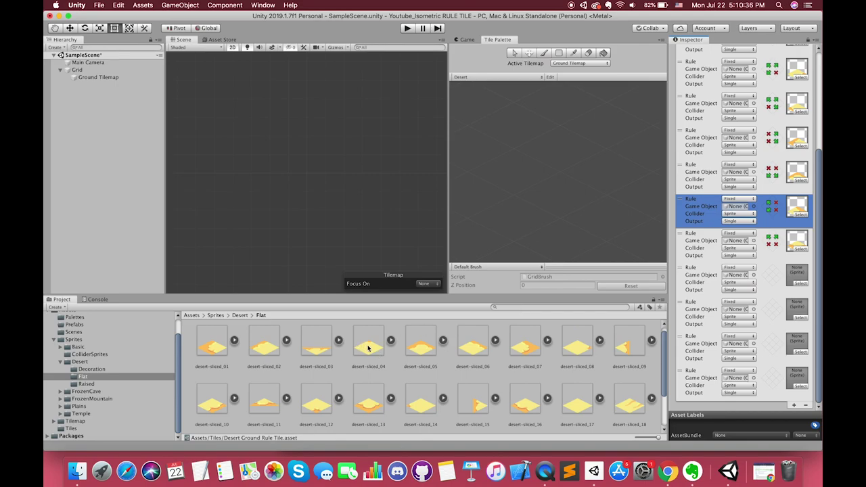
drag(369, 348, 789, 276)
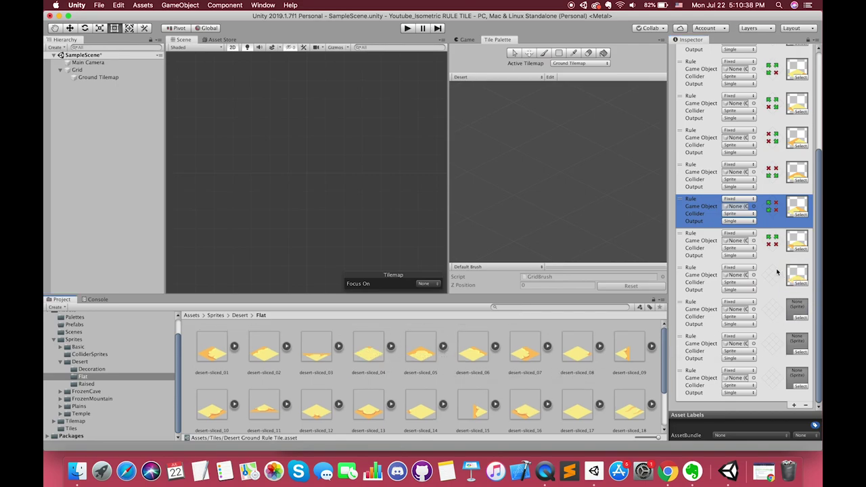
click(774, 269)
drag(576, 353, 798, 309)
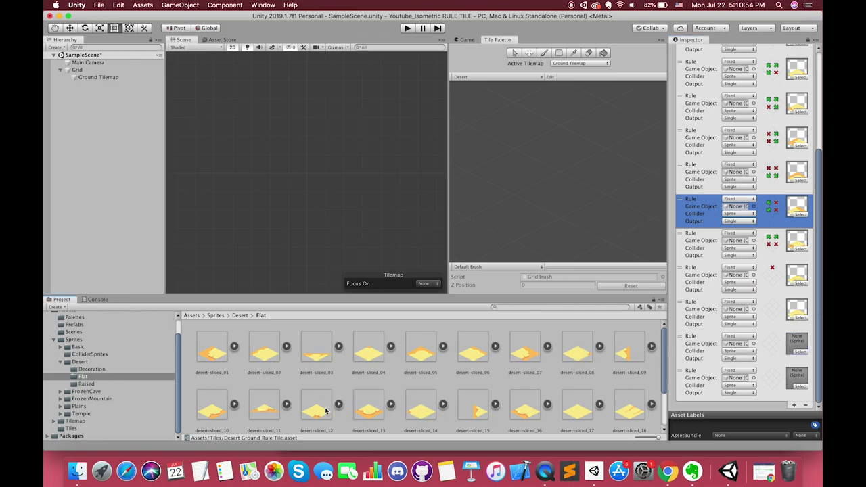
drag(325, 411, 797, 343)
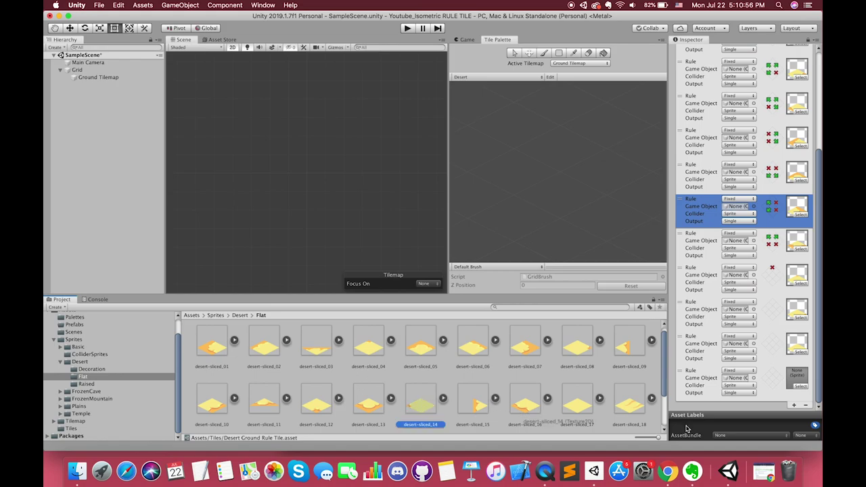
drag(419, 404, 798, 378)
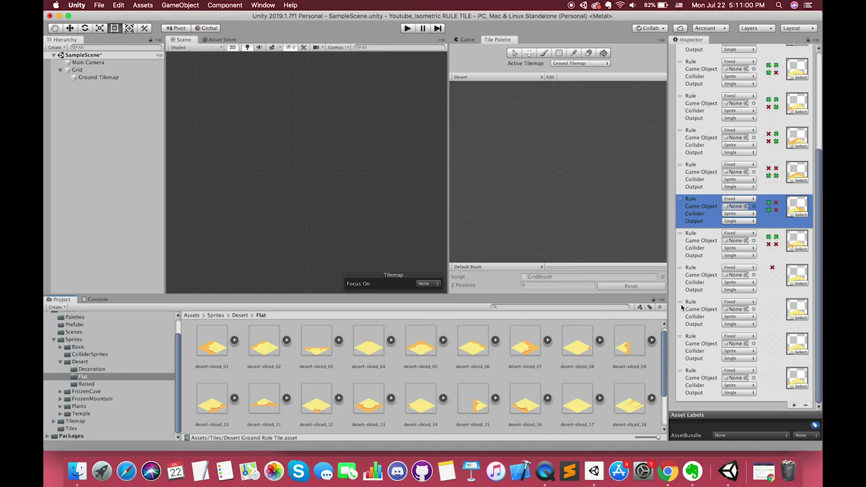
click(780, 309)
click(764, 378)
click(794, 405)
scroll(574, 404, down, 2)
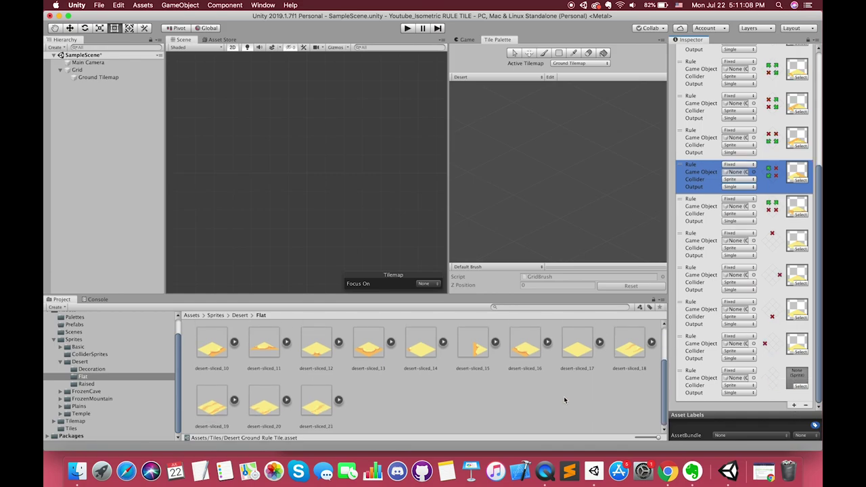
scroll(577, 354, up, 1)
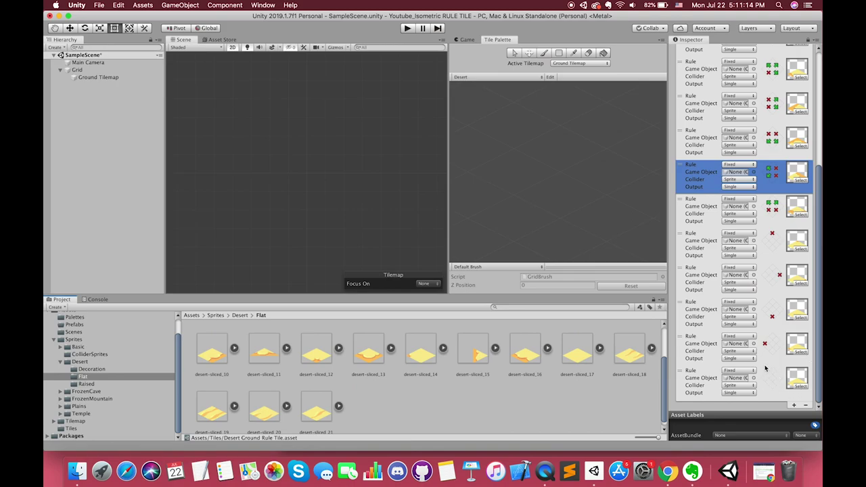
- Drag a flat desert sprite into the Desert Ground Rule Tile's Default Sprite slot
click(71, 428)
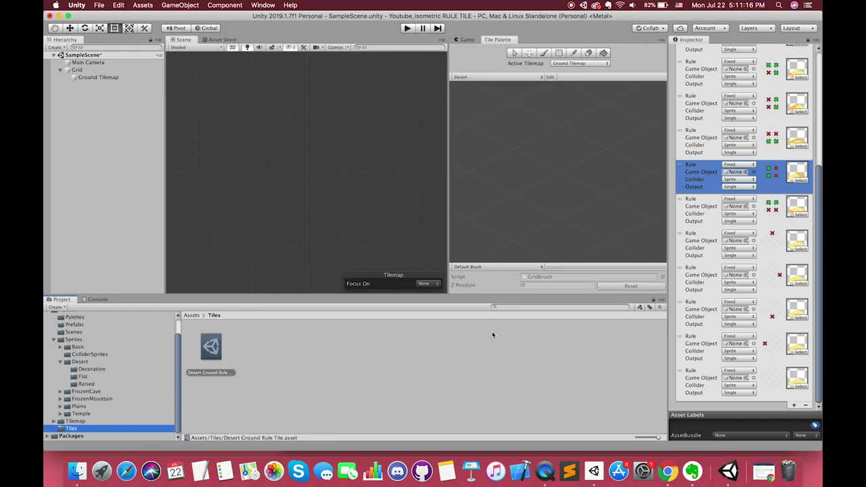
scroll(738, 59, up, 5)
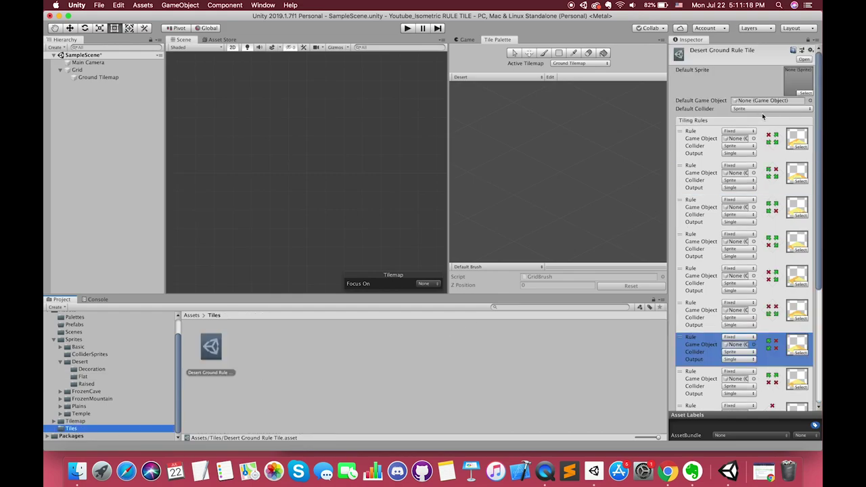
click(805, 93)
click(49, 15)
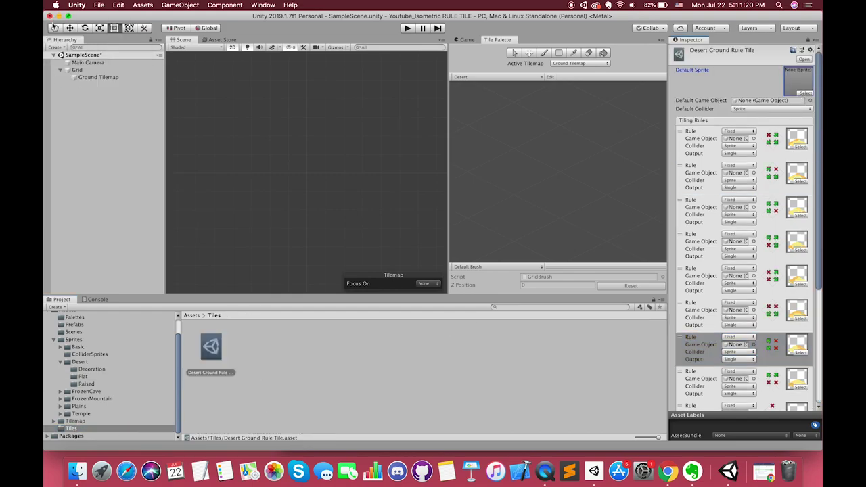
click(83, 377)
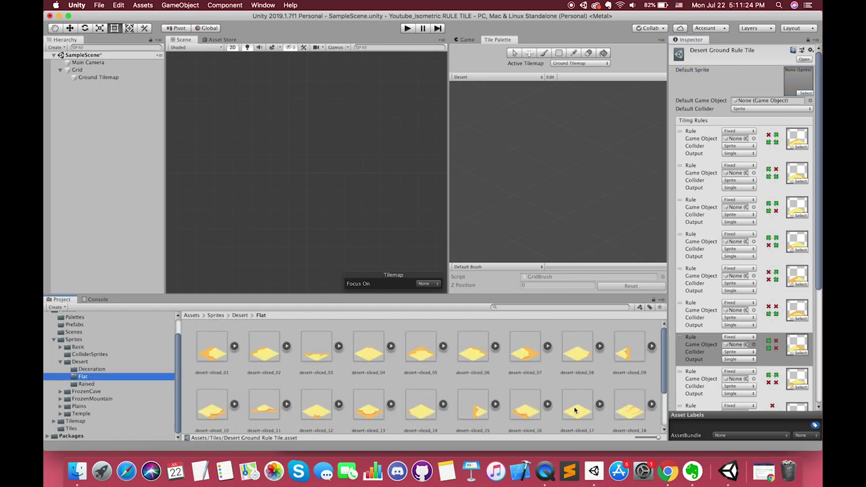
drag(576, 411, 798, 79)
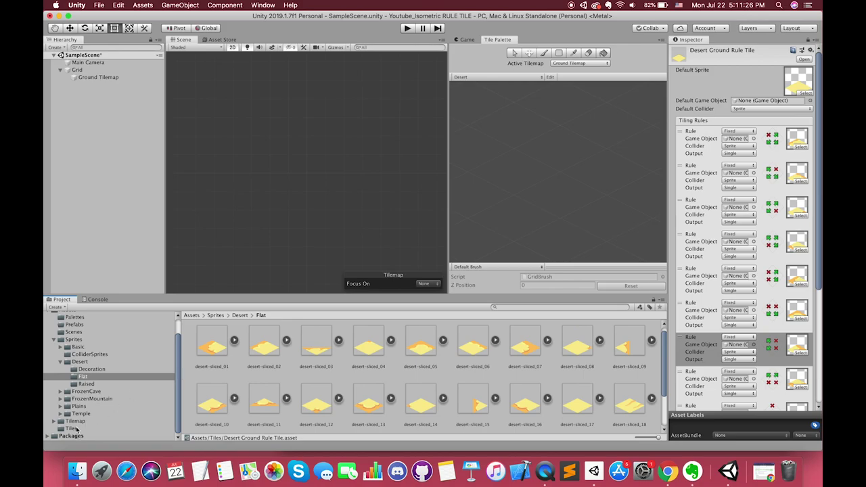
click(72, 429)
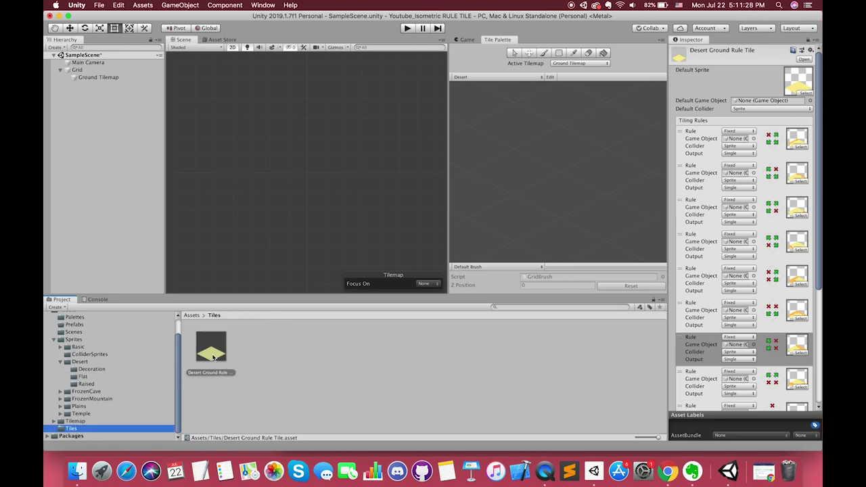
- Drag the Desert Ground Rule Tile into the Desert palette and select it for painting
drag(213, 357, 528, 178)
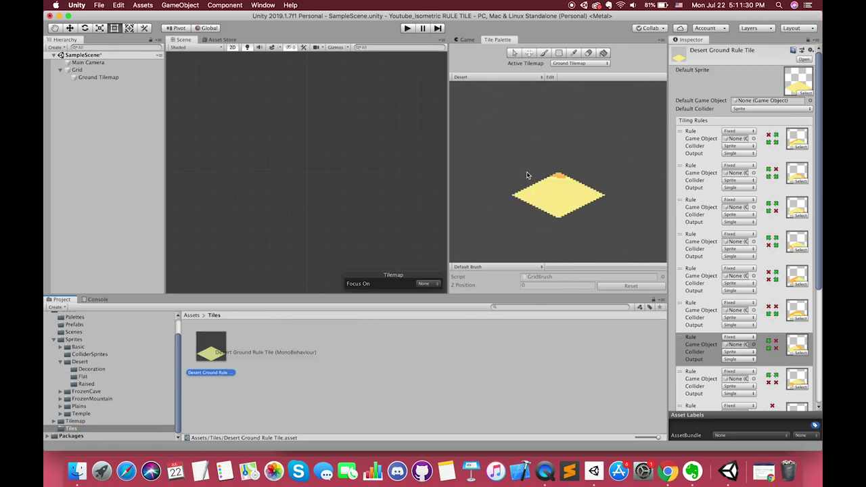
scroll(561, 203, down, 2)
scroll(562, 200, down, 2)
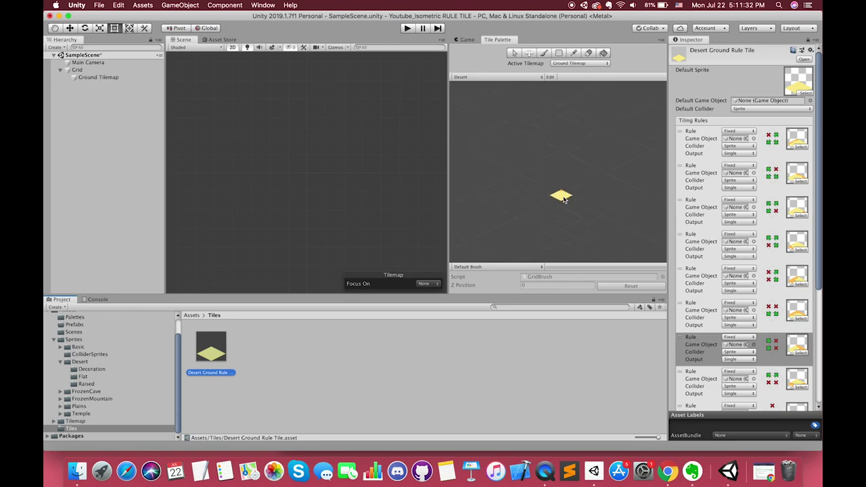
scroll(564, 199, up, 1)
scroll(565, 201, up, 3)
click(563, 199)
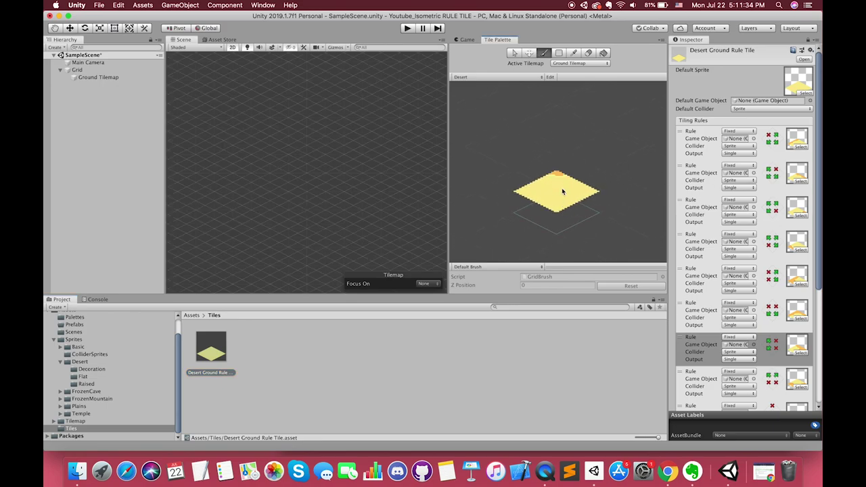
scroll(81, 345, up, 1)
- Set the Desert palette prefab's Layer1 tile anchor to 0, 0, then return to SampleScene
click(76, 318)
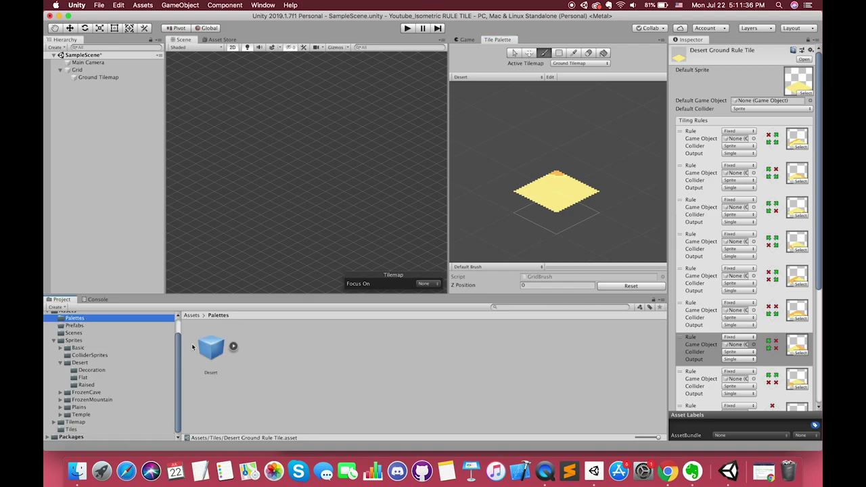
click(217, 348)
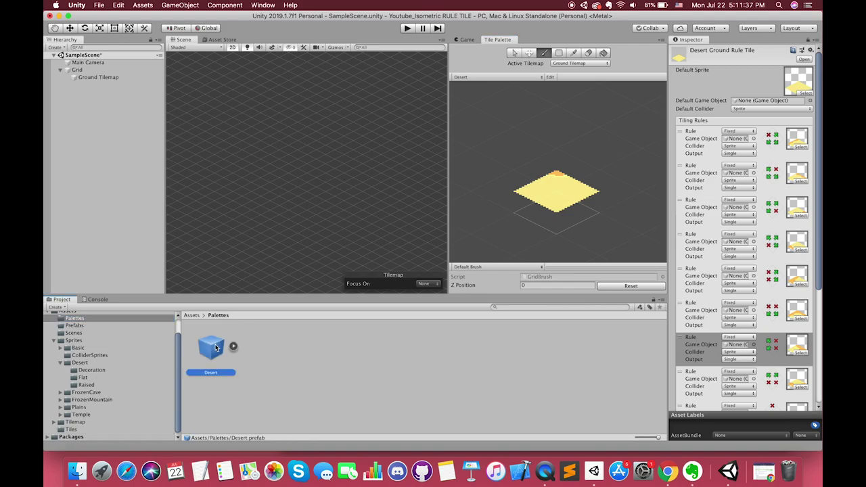
click(809, 40)
double_click(213, 349)
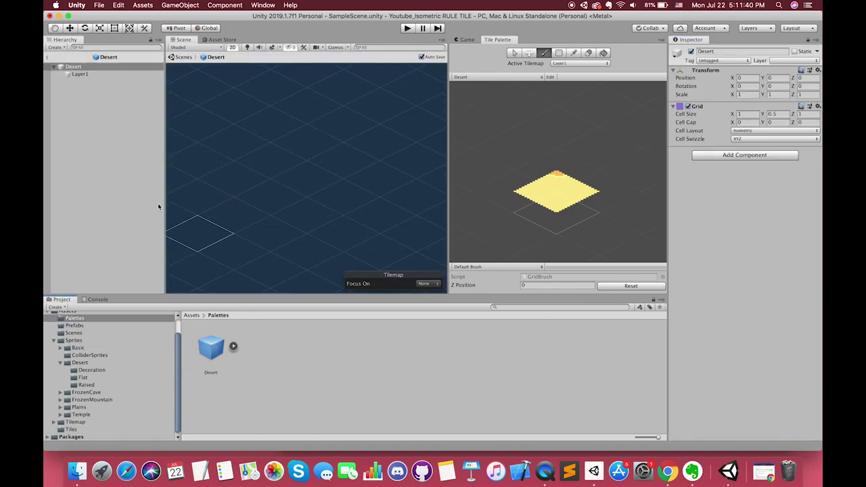
click(95, 75)
click(750, 131)
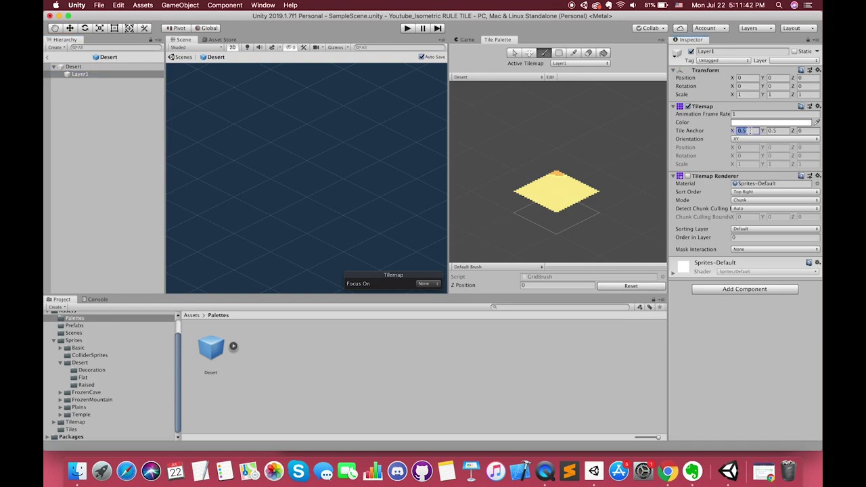
text(1)
click(771, 131)
text(1)
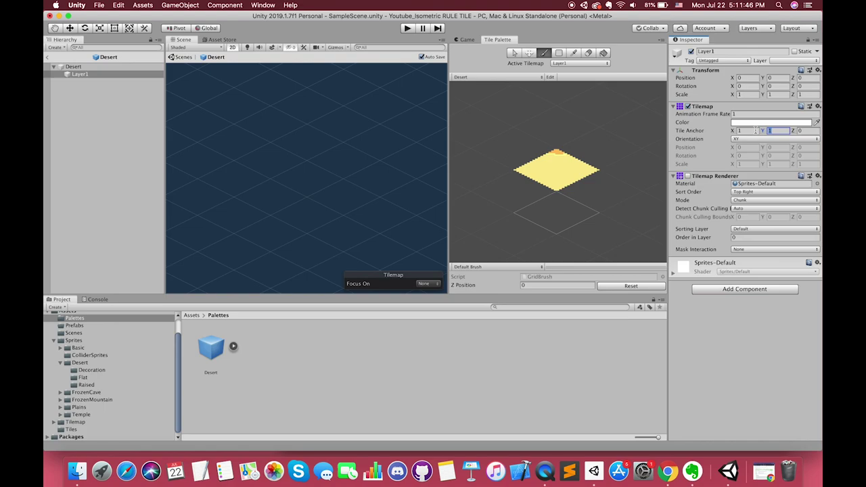
text(0)
click(756, 131)
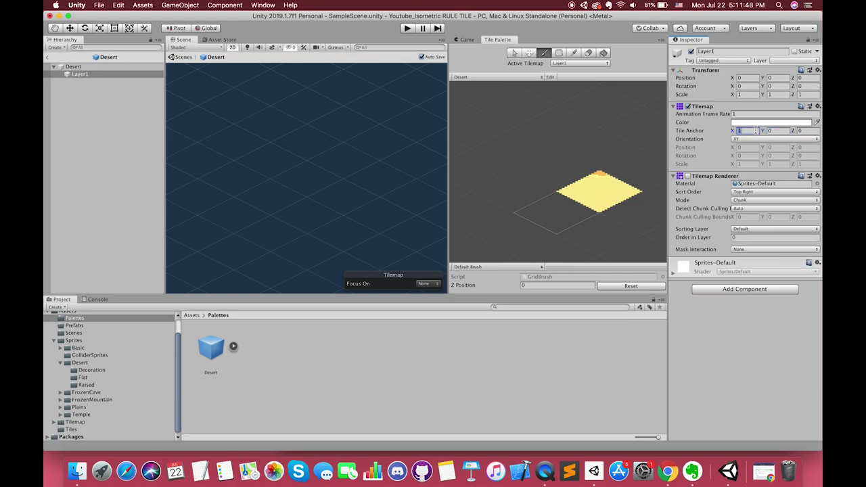
text(0)
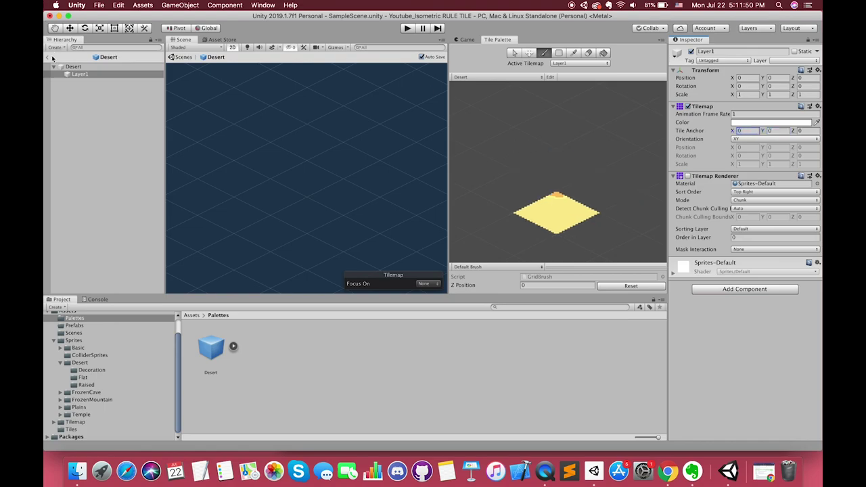
click(52, 58)
- Return to SampleScene and set the Tilemap Renderer Mode to Individual
click(78, 77)
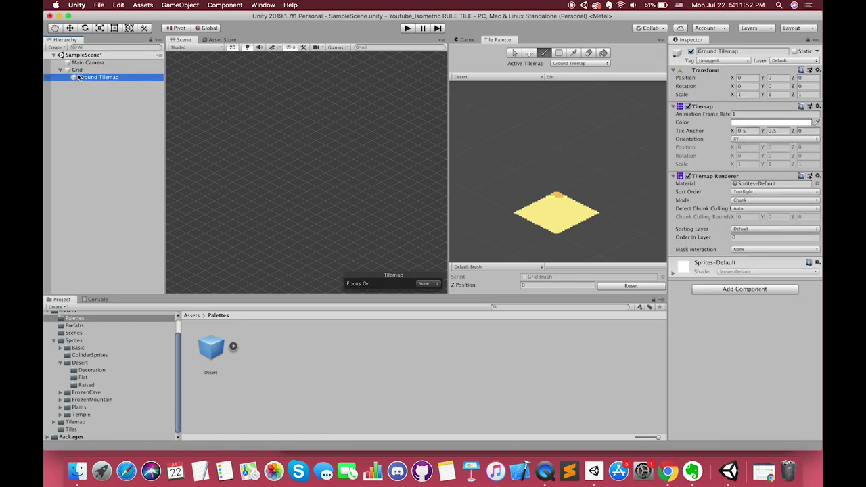
click(547, 218)
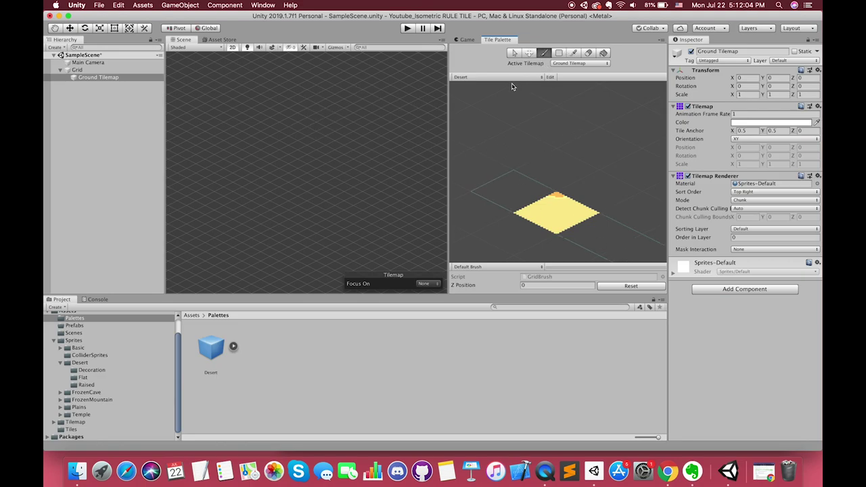
click(747, 199)
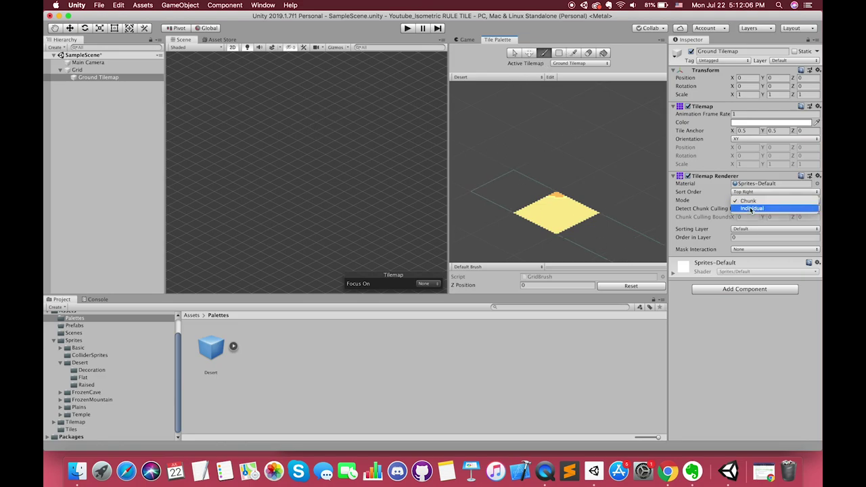
click(752, 207)
scroll(570, 220, down, 2)
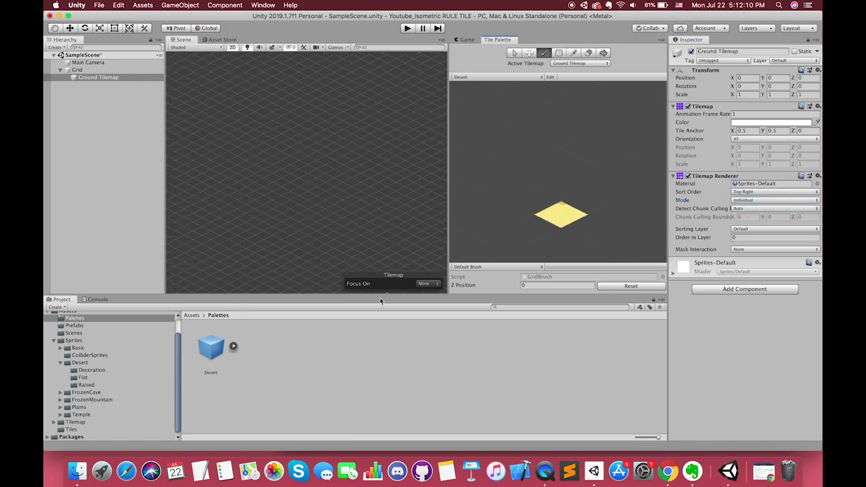
drag(373, 295, 376, 315)
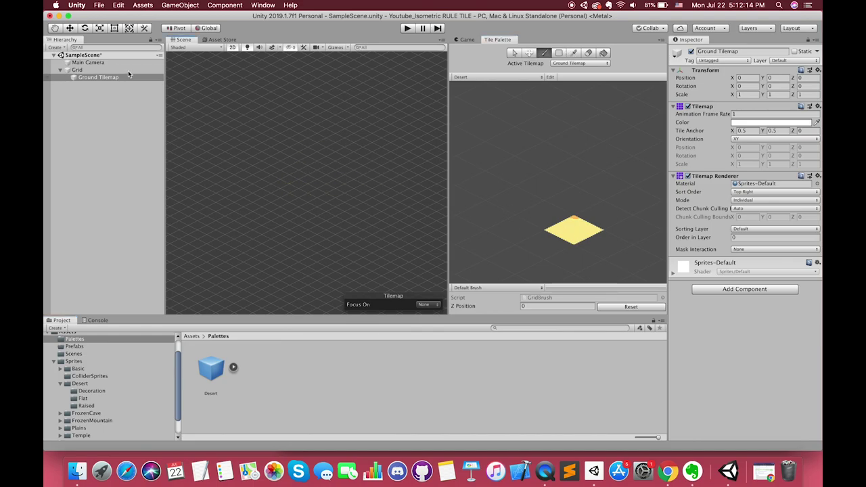
- Reselect Ground Tilemap and recenter the desert tile in the palette view
click(98, 77)
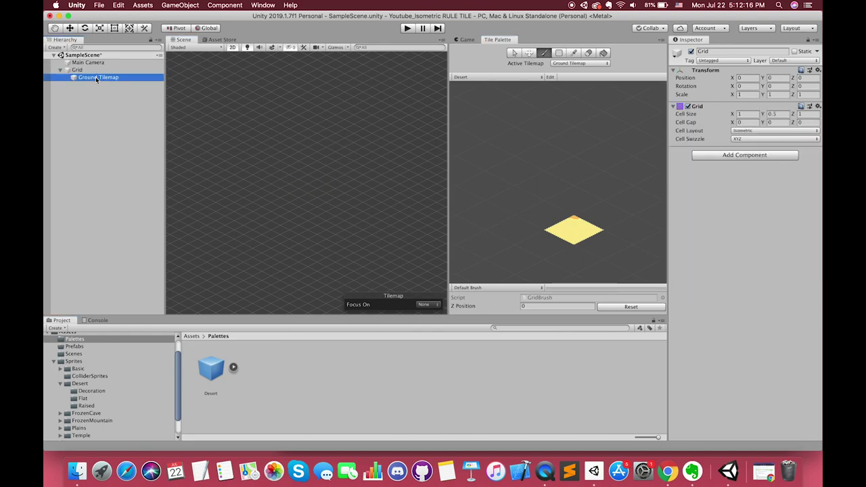
click(575, 242)
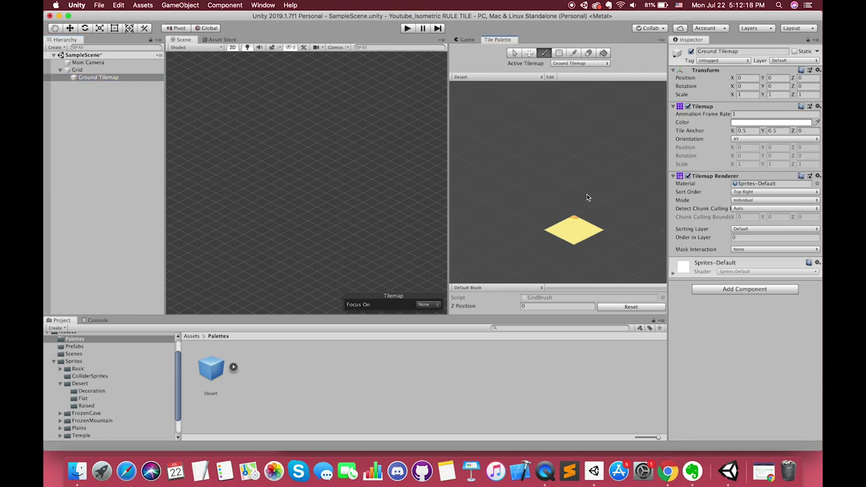
scroll(589, 199, down, 2)
middle_drag(603, 203, 580, 178)
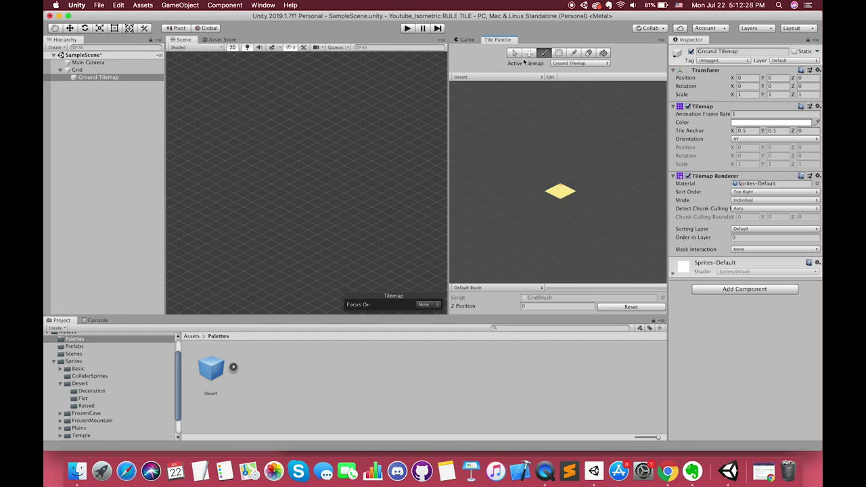
- Inspect the Desert palette prefab's Layer1 and Grid settings, then return to SampleScene
click(515, 53)
click(558, 191)
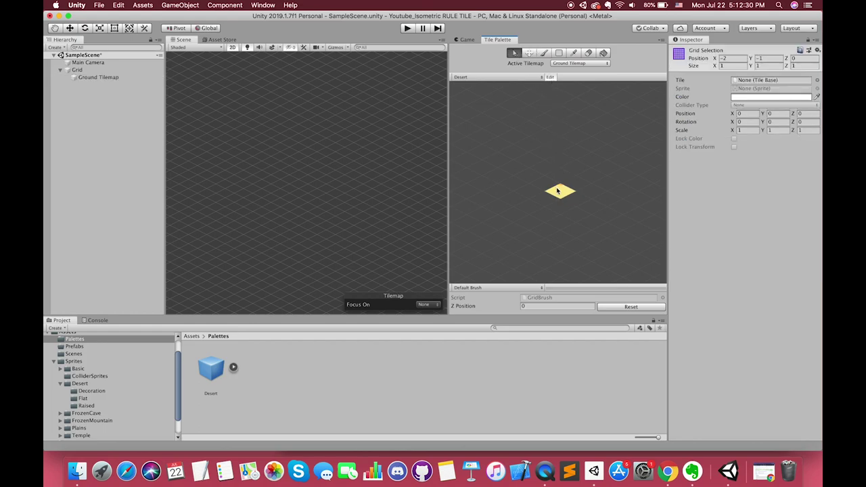
key(m)
double_click(211, 368)
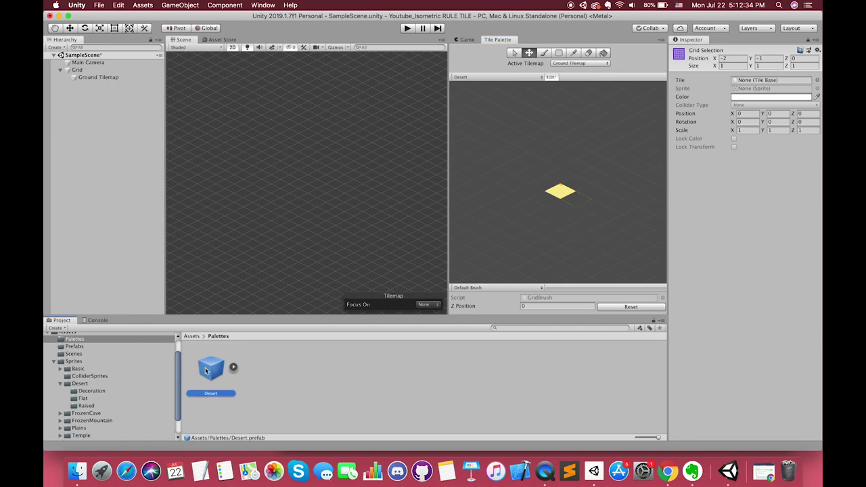
click(90, 80)
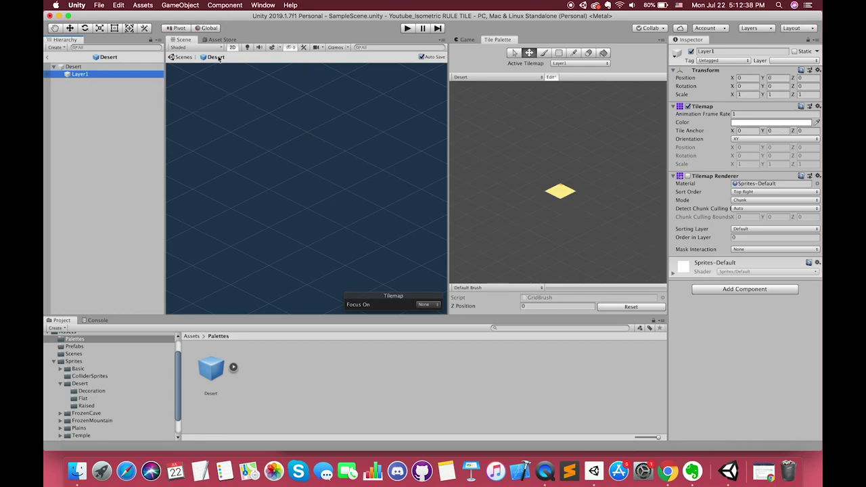
click(106, 67)
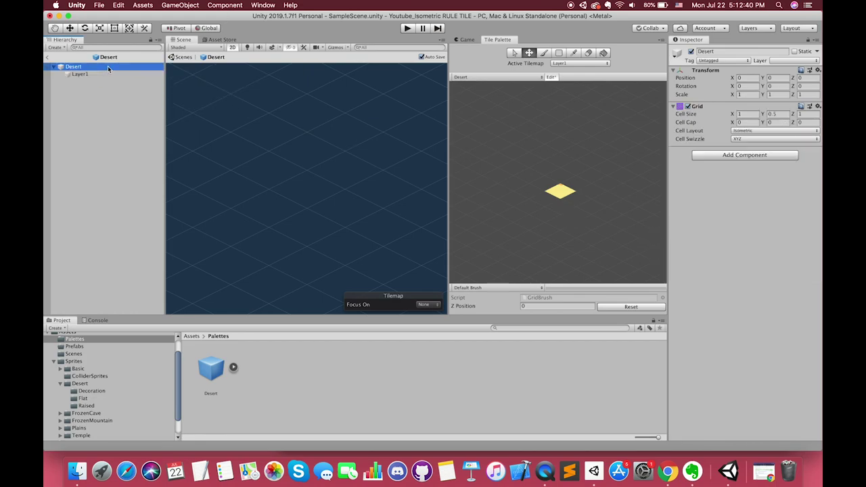
click(47, 58)
- With Ground Tilemap selected, pick the Box Fill tool and outline a rectangle
click(90, 79)
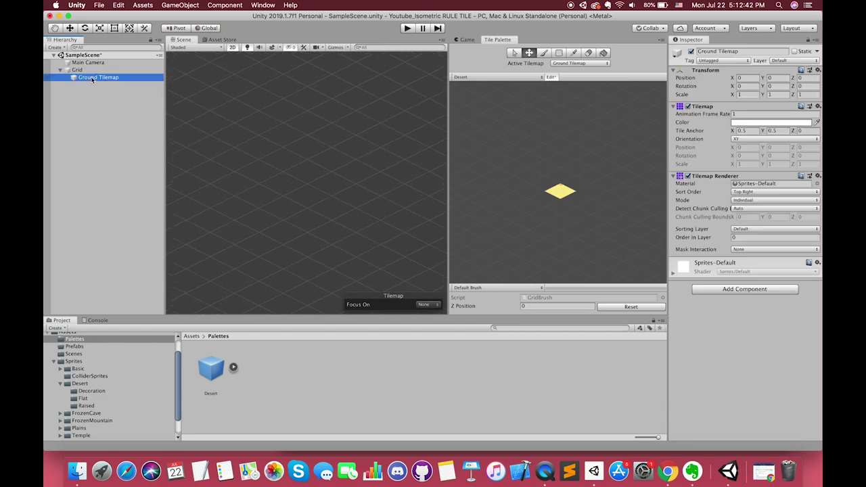
click(514, 53)
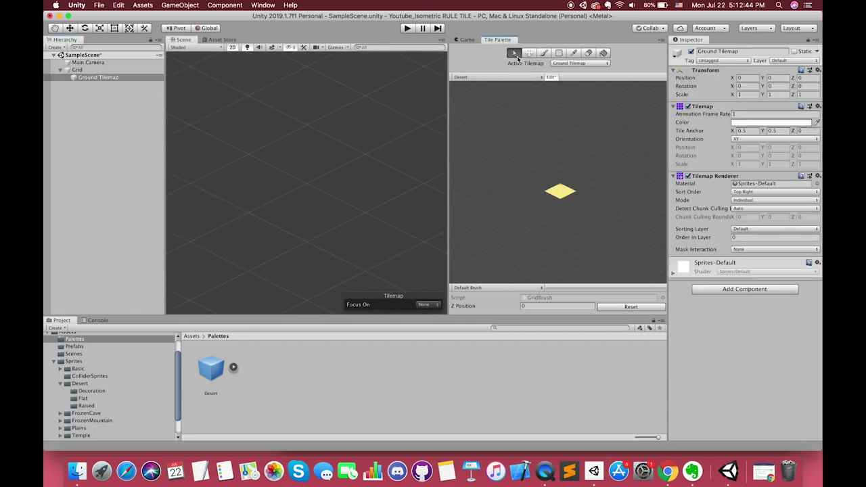
scroll(548, 227, down, 3)
click(544, 52)
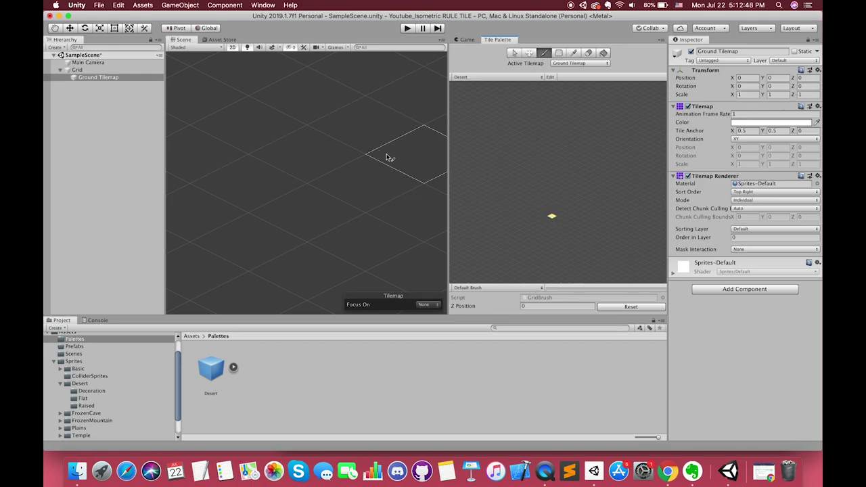
scroll(548, 216, up, 5)
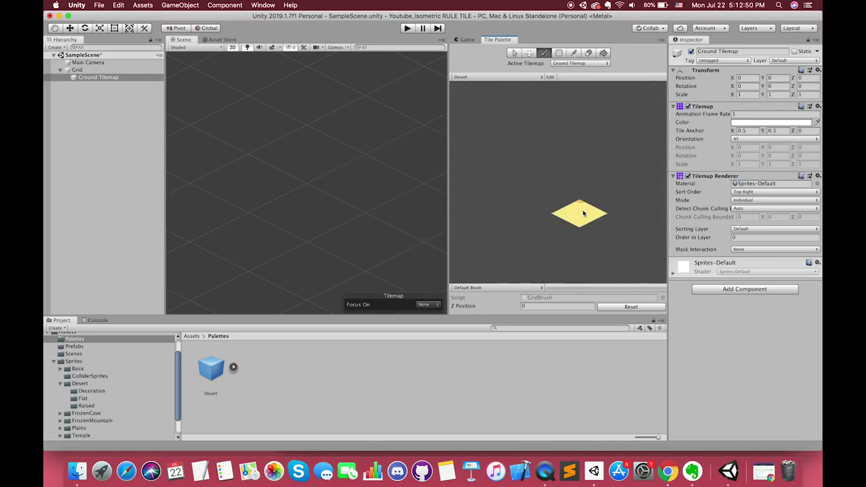
click(559, 52)
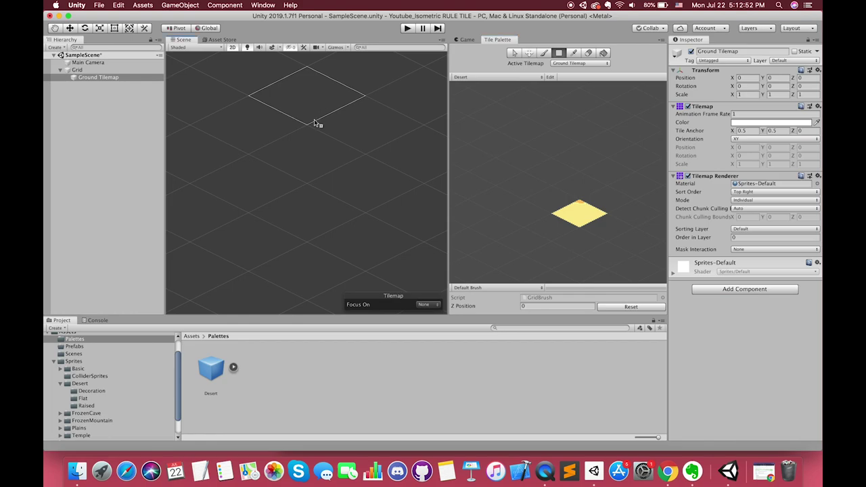
drag(317, 119, 339, 234)
- Reselect Ground Tilemap and recenter the desert tile in the palette view
click(97, 77)
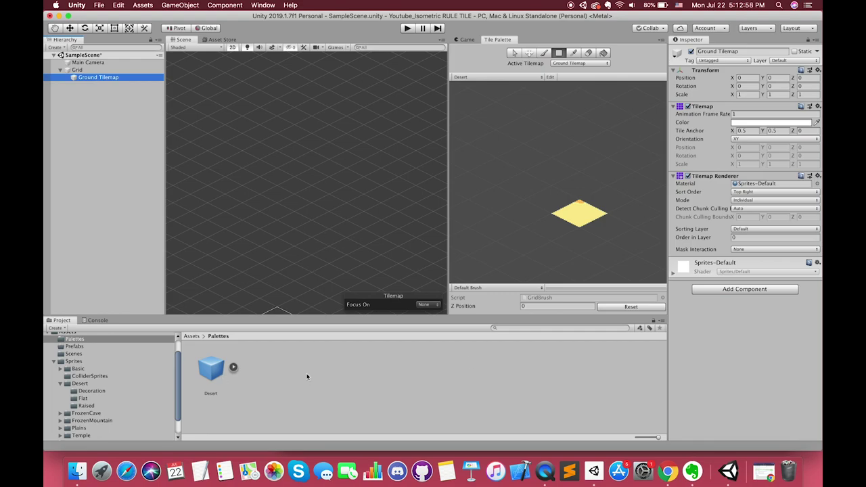
scroll(572, 224, down, 2)
mouse_move(604, 226)
middle_down()
mouse_move(583, 162)
mouse_move(586, 176)
middle_up()
scroll(590, 184, down, 2)
scroll(585, 186, up, 3)
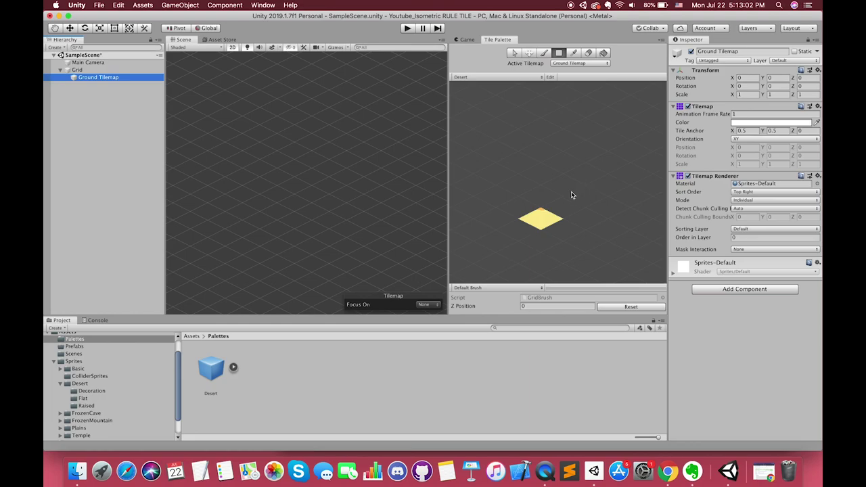
middle_drag(563, 206, 598, 181)
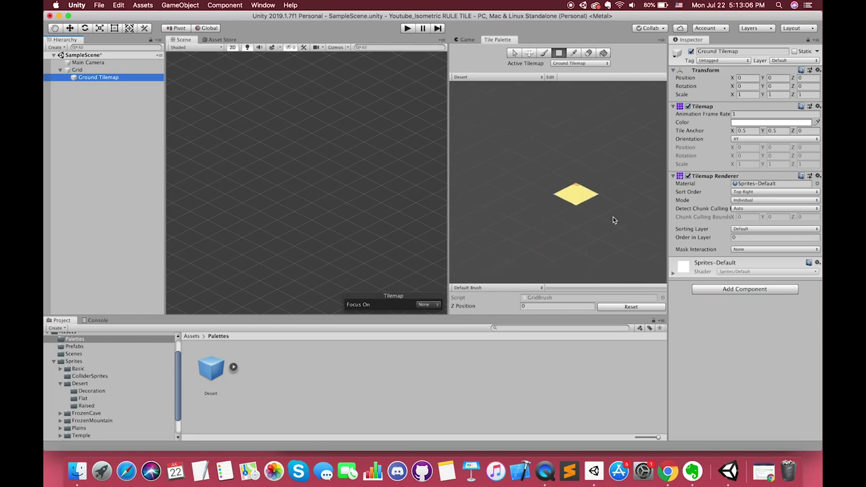
- Select the Desert Ground Rule Tile asset in the Tiles folder
scroll(98, 412, down, 2)
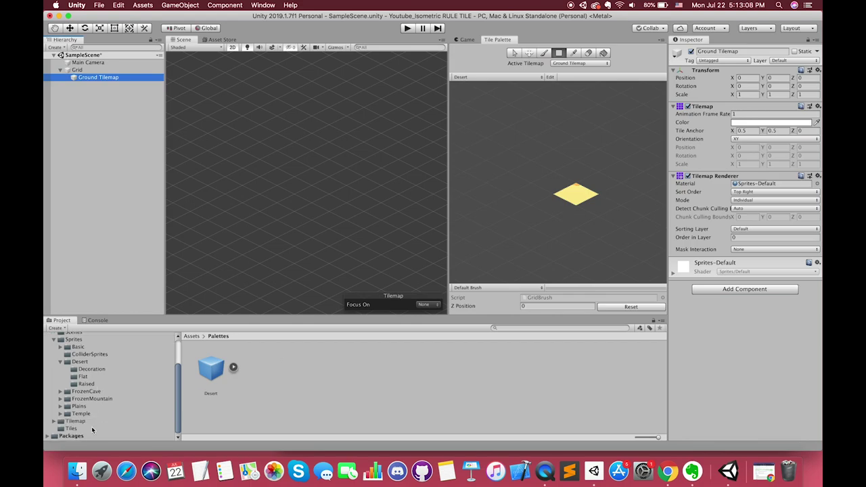
click(71, 428)
click(208, 381)
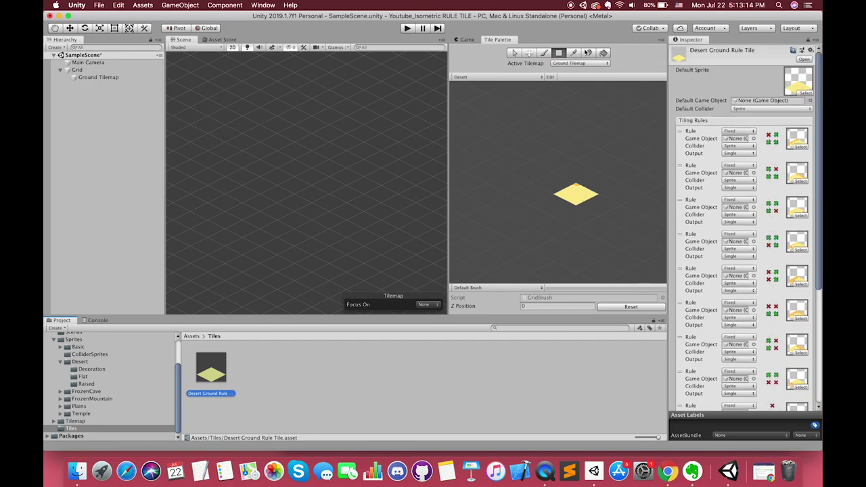
- Erase the plain desert tile from the Desert palette, then view the Prefabs folder
key(i)
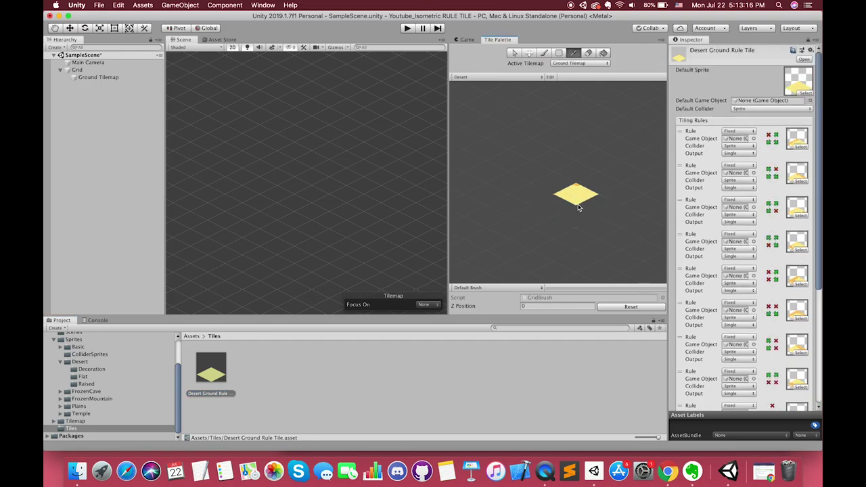
key(d)
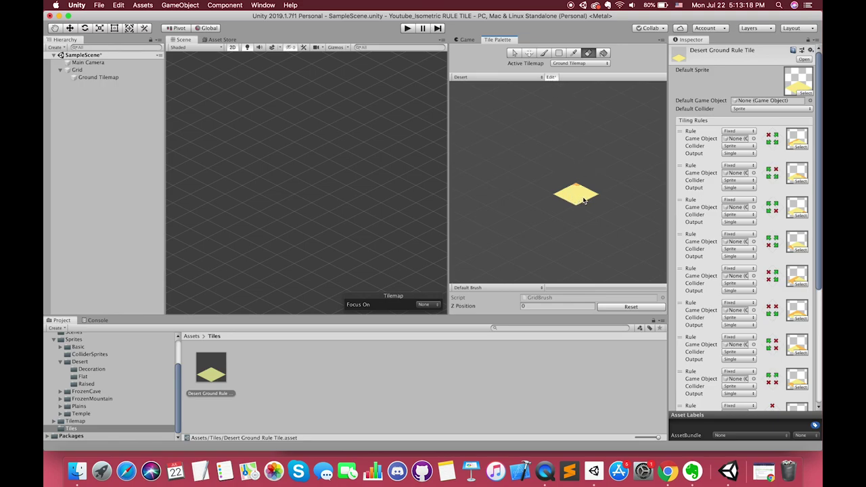
click(579, 197)
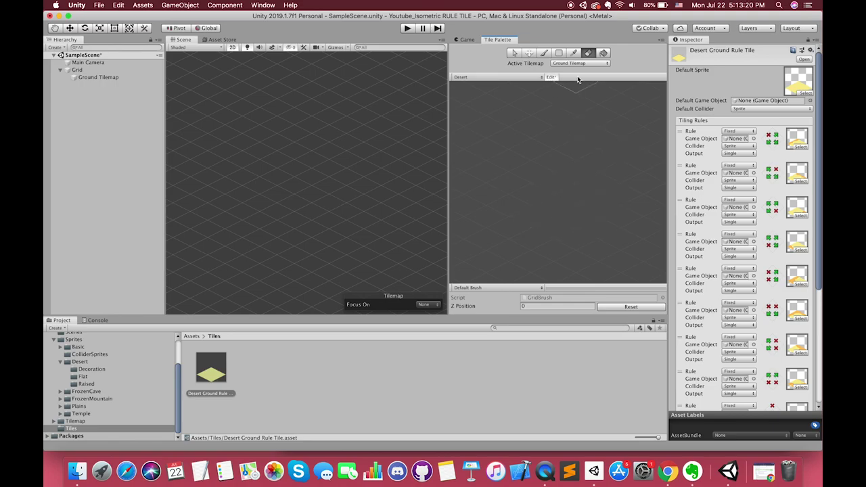
key(super+z)
key(super+shift+z)
key(super+z)
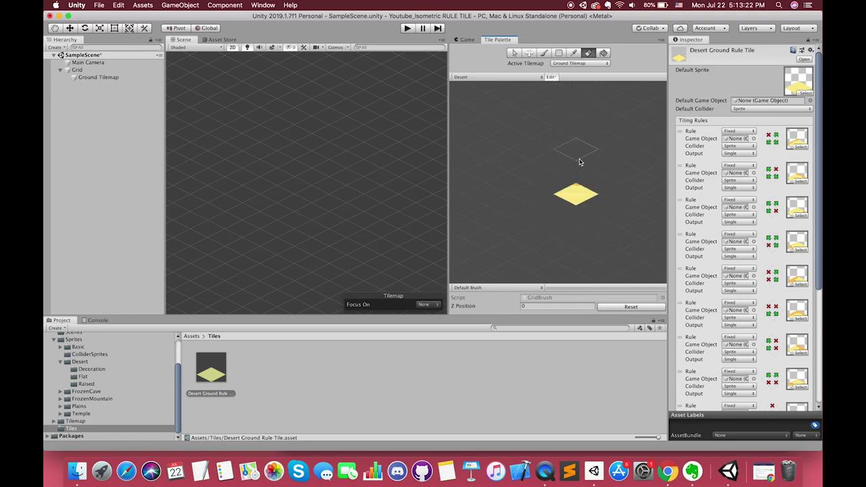
key(super+shift+z)
key(super+z)
key(super+shift+z)
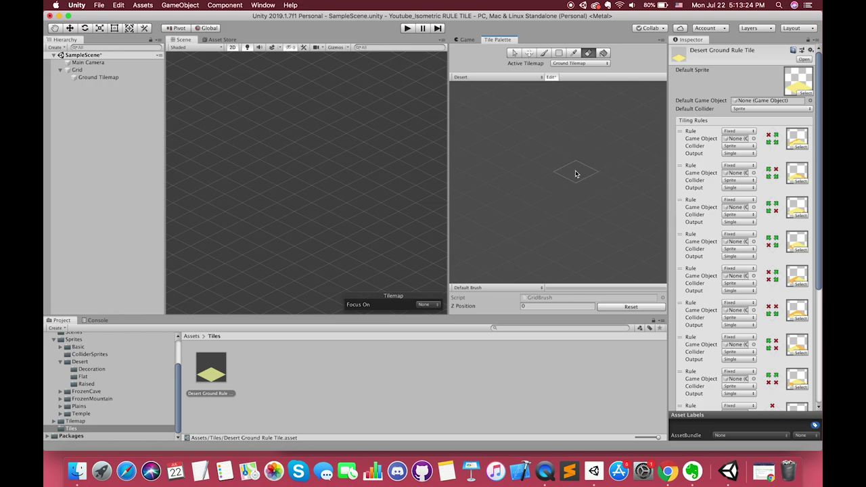
key(super+z)
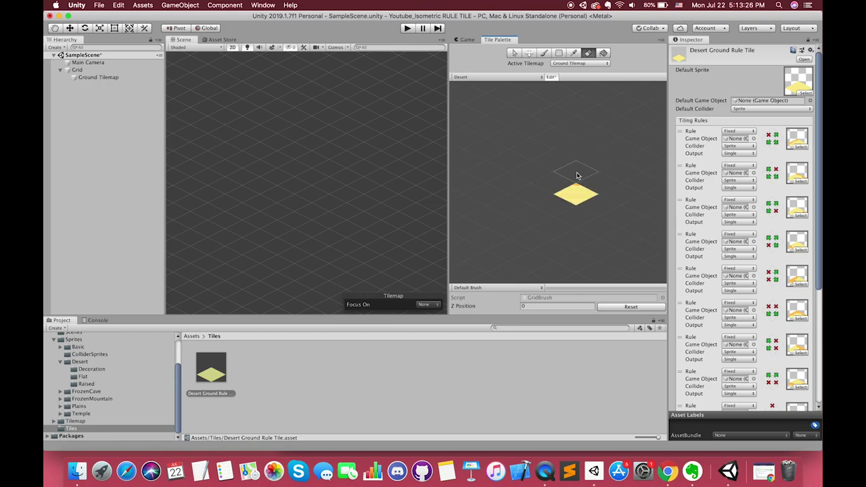
key(super+shift+z)
scroll(73, 384, up, 3)
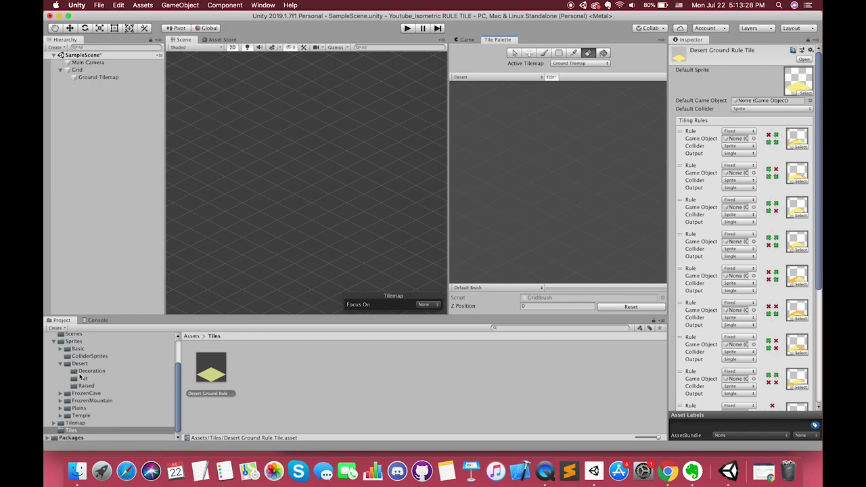
click(85, 366)
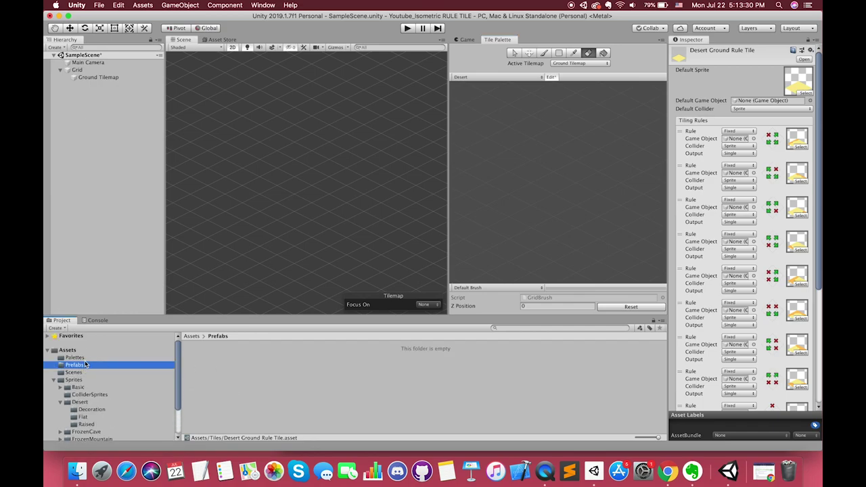
- Check the Desert palette prefab's Layer1 tilemap settings and return to the scene
click(75, 357)
double_click(216, 369)
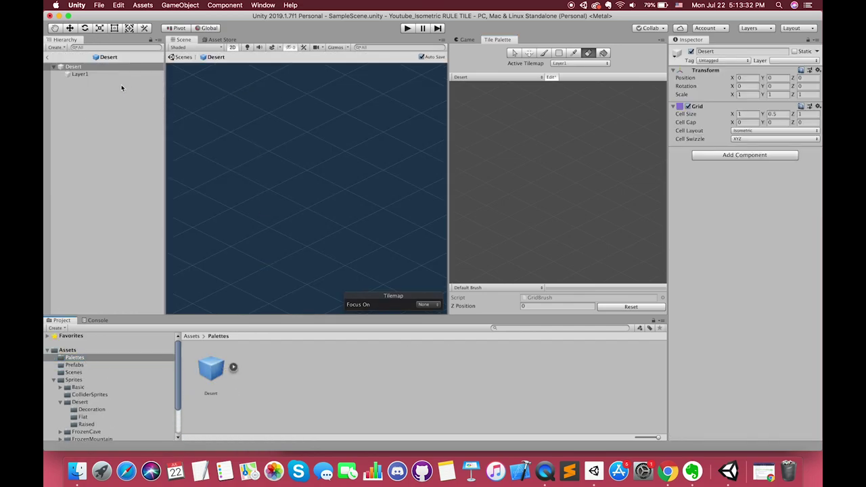
click(82, 74)
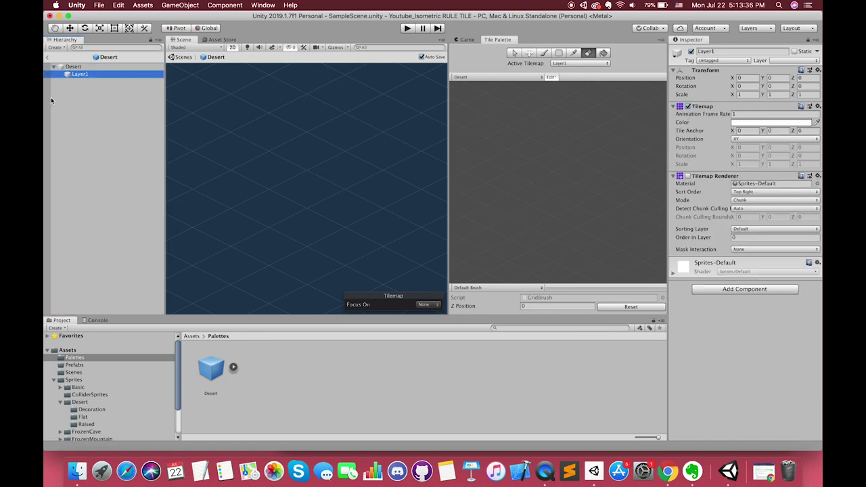
click(47, 57)
scroll(82, 417, down, 3)
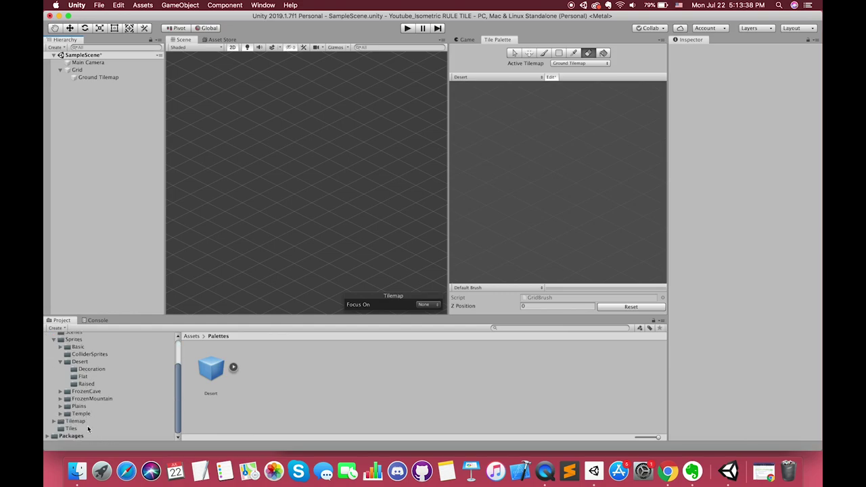
- Drag Desert Ground Rule Tile into the palette and paint one tile into the scene
click(84, 427)
drag(208, 381, 564, 227)
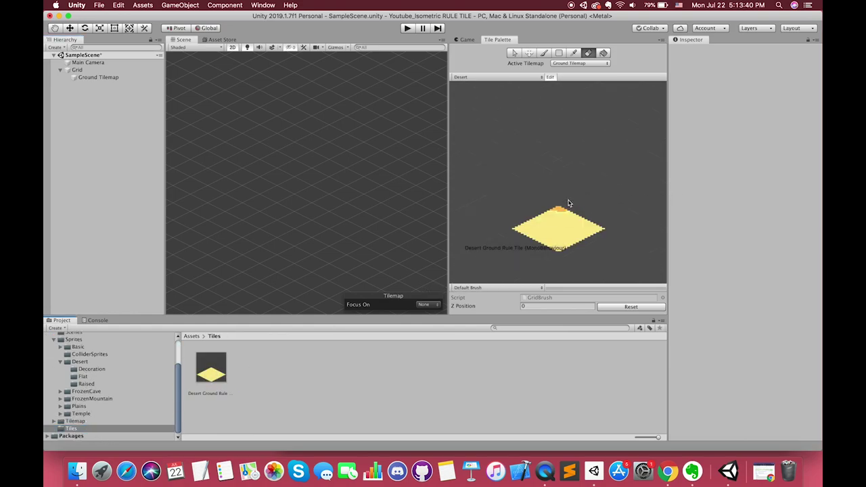
click(543, 54)
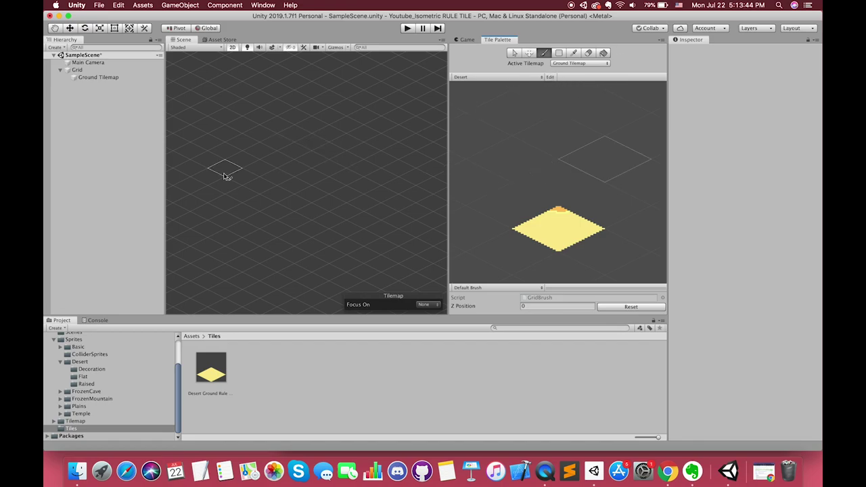
click(323, 157)
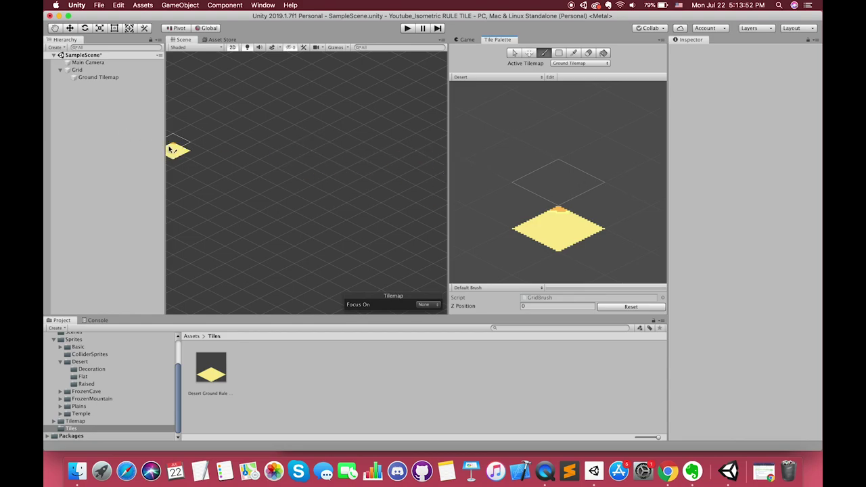
scroll(82, 343, up, 3)
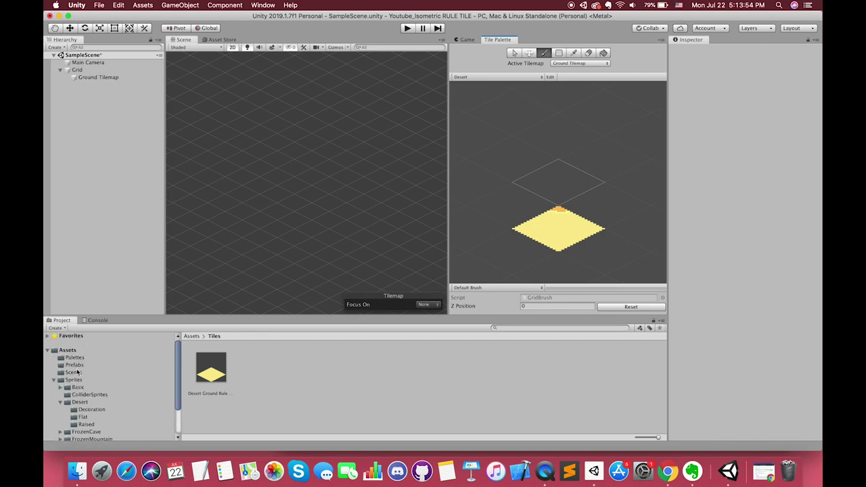
click(74, 357)
- Set the Desert palette Layer1's Tile Anchor to X 1, Y 1
double_click(211, 372)
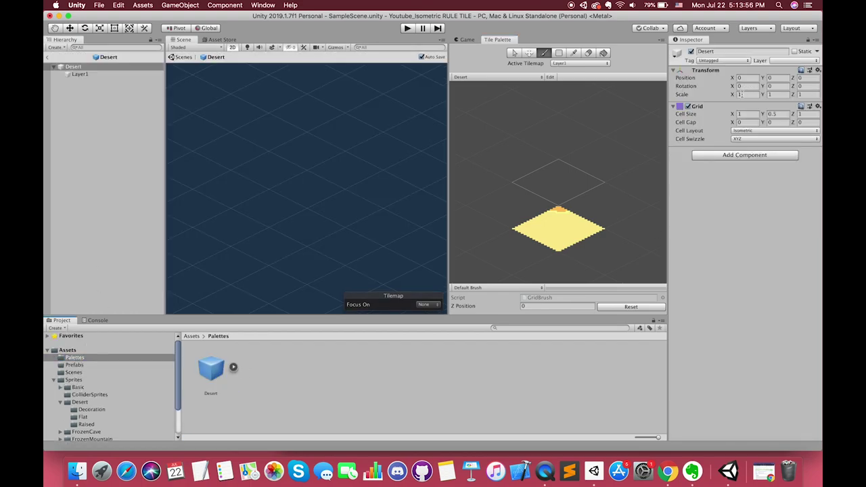
click(81, 74)
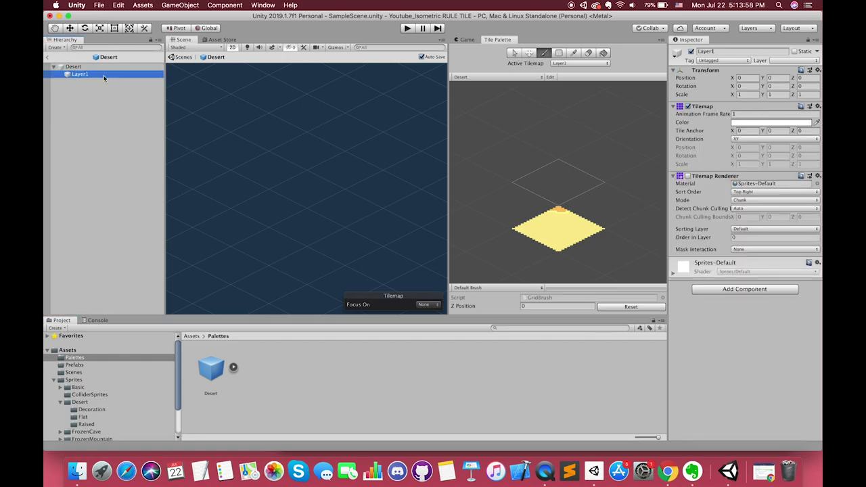
click(779, 130)
text(1)
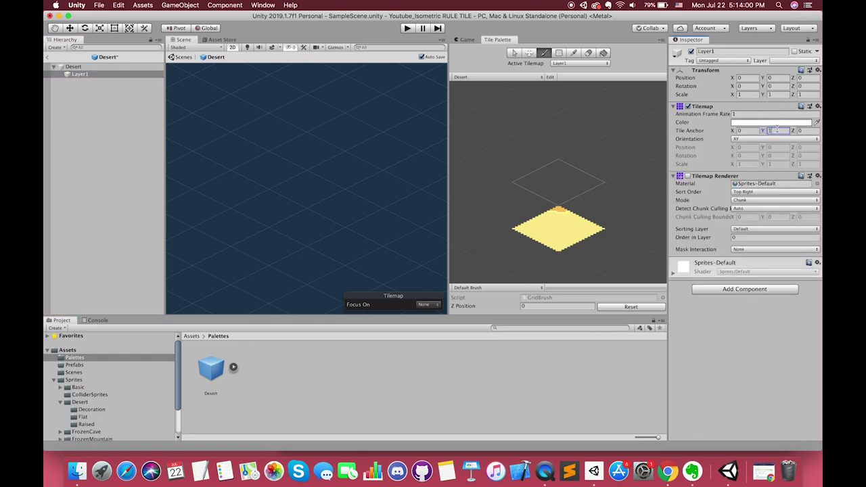
click(755, 130)
text(1)
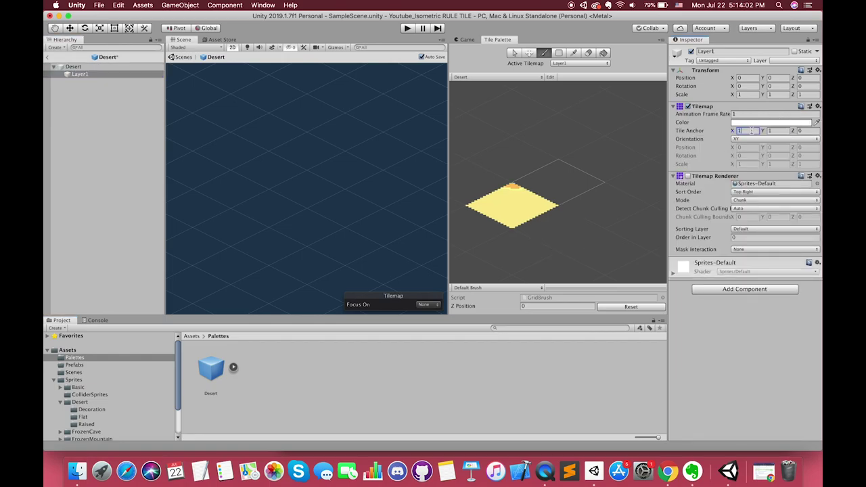
- Back in SampleScene, set the Ground Tilemap's Tile Anchor to X 1, Y 1
click(46, 57)
click(347, 169)
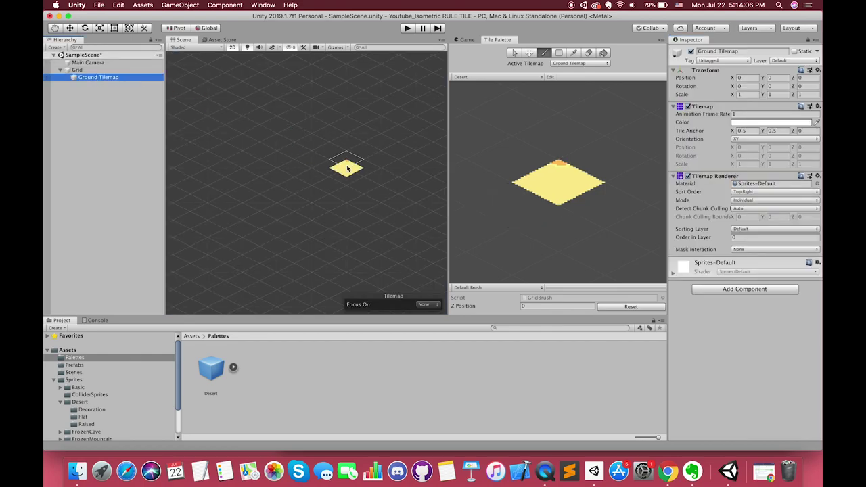
click(570, 181)
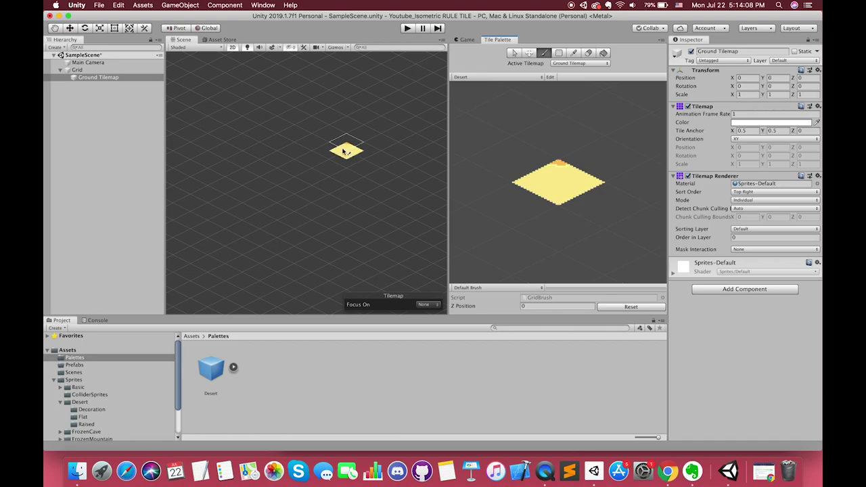
click(754, 130)
text(1)
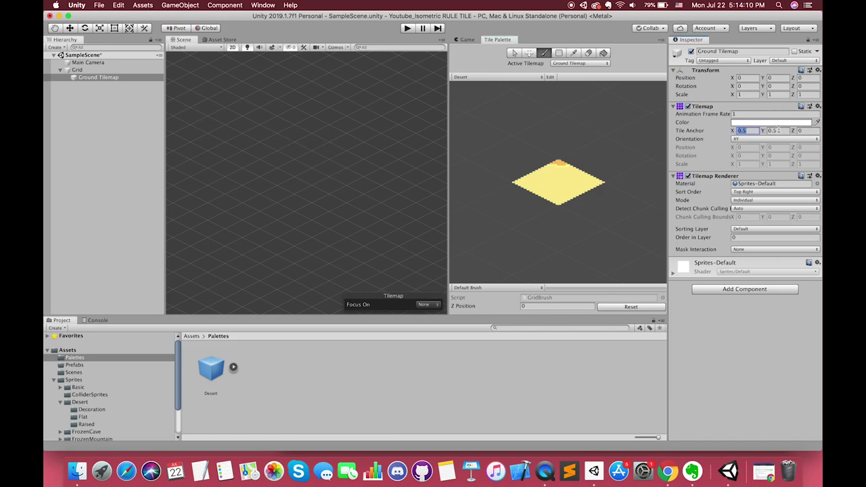
click(779, 130)
- Box-fill the first desert ground rectangles, extending along the lower edge and lower left
key(u)
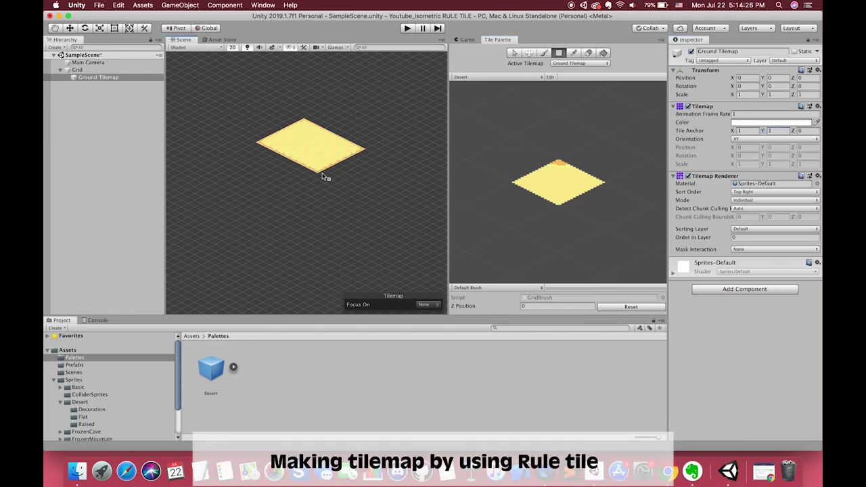
mouse_move(303, 143)
mouse_down()
mouse_move(299, 164)
mouse_move(335, 190)
mouse_move(216, 188)
mouse_up()
scroll(291, 146, up, 3)
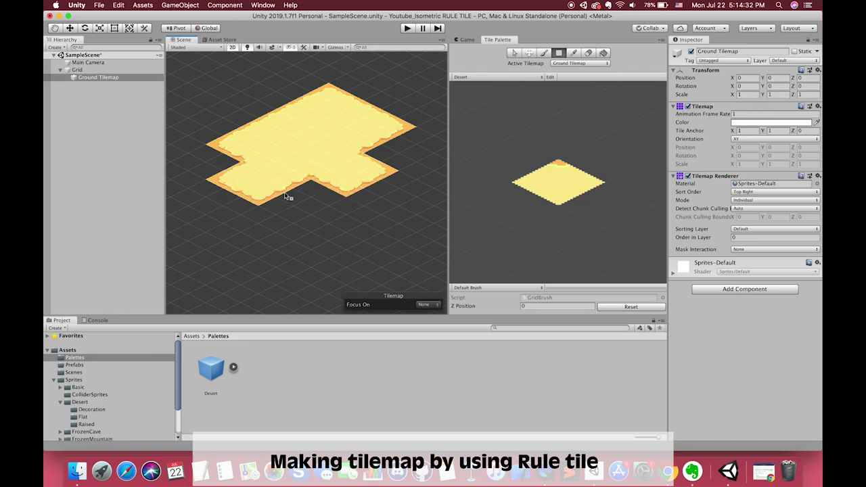
drag(287, 197, 342, 204)
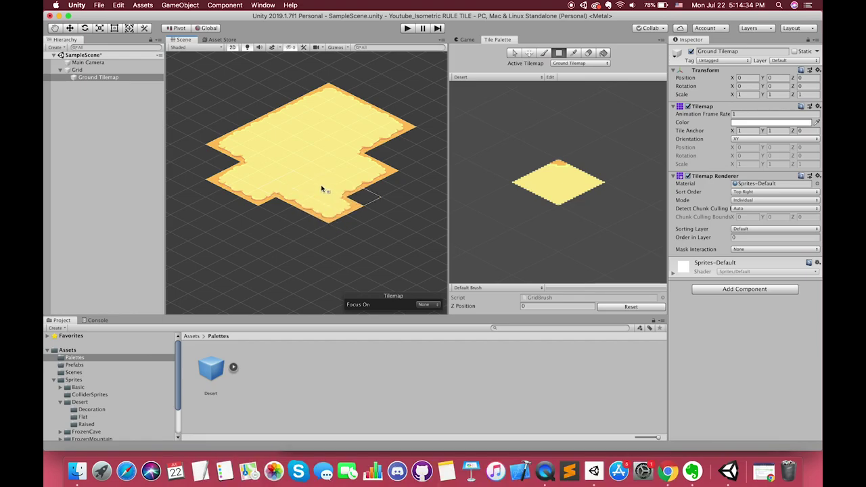
scroll(332, 210, down, 5)
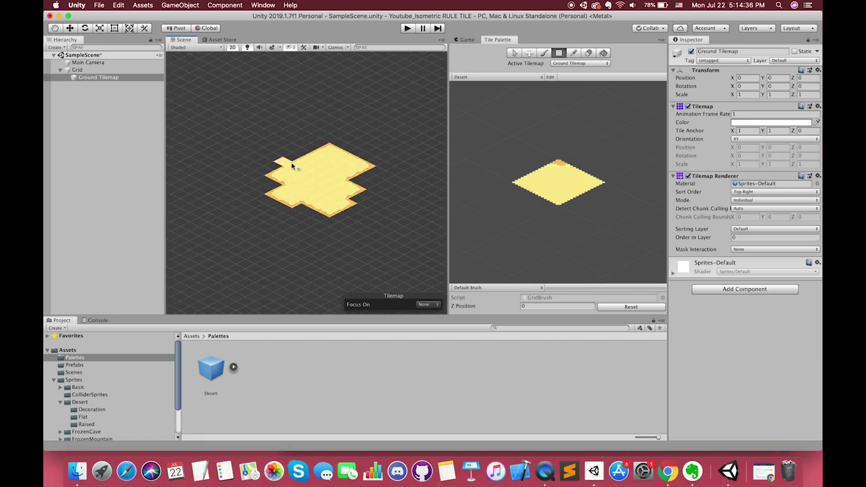
mouse_move(292, 166)
mouse_down()
mouse_move(223, 220)
mouse_move(281, 234)
mouse_up()
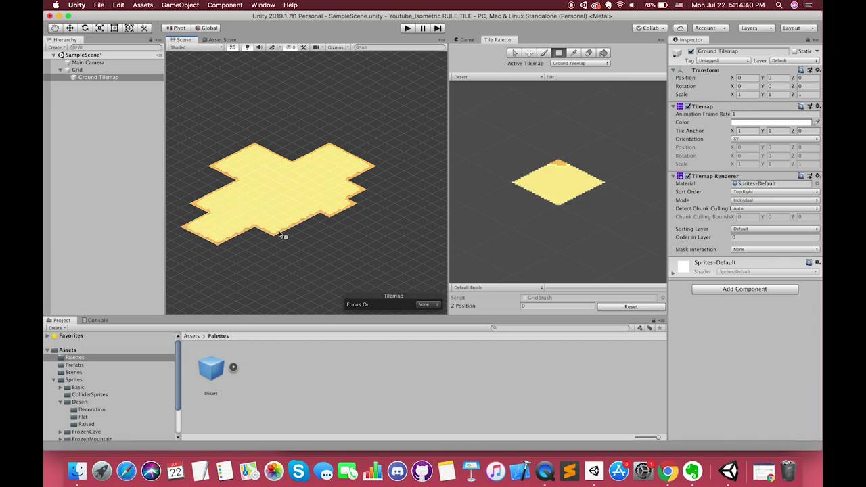
mouse_move(281, 234)
mouse_down()
mouse_move(289, 269)
mouse_move(209, 265)
mouse_move(339, 283)
mouse_move(392, 249)
mouse_move(387, 232)
mouse_up()
- Box-fill more ground at the right and lower-left, closing the notch on the lower edge
scroll(384, 240, down, 2)
middle_drag(381, 246, 304, 197)
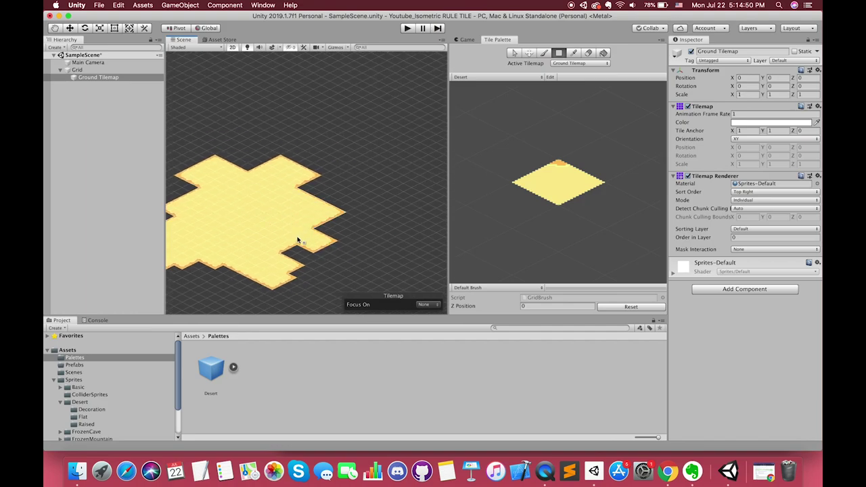
mouse_move(297, 240)
mouse_down()
mouse_move(337, 183)
mouse_move(327, 161)
mouse_move(347, 147)
mouse_move(386, 261)
mouse_move(406, 271)
mouse_up()
middle_drag(406, 271, 391, 234)
mouse_move(382, 229)
mouse_down()
mouse_move(303, 232)
mouse_move(298, 271)
mouse_up()
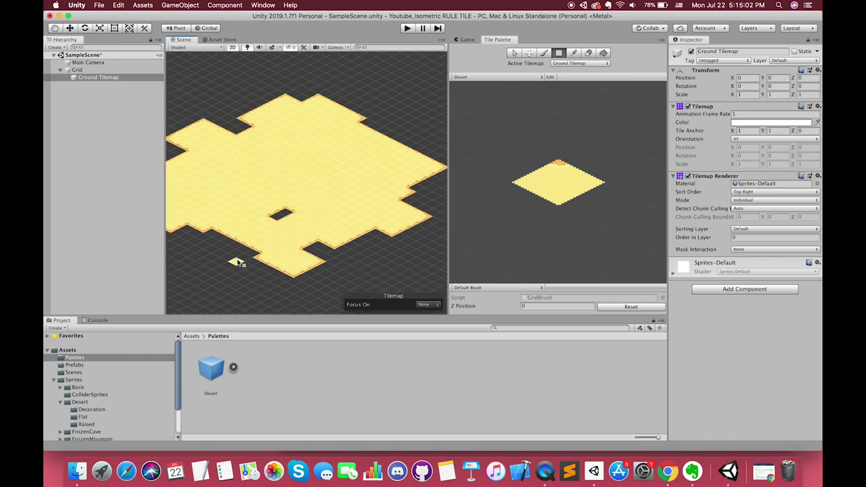
drag(237, 263, 251, 280)
mouse_move(358, 229)
mouse_down()
mouse_move(334, 269)
mouse_move(352, 283)
mouse_move(415, 261)
mouse_move(422, 212)
mouse_move(412, 212)
mouse_up()
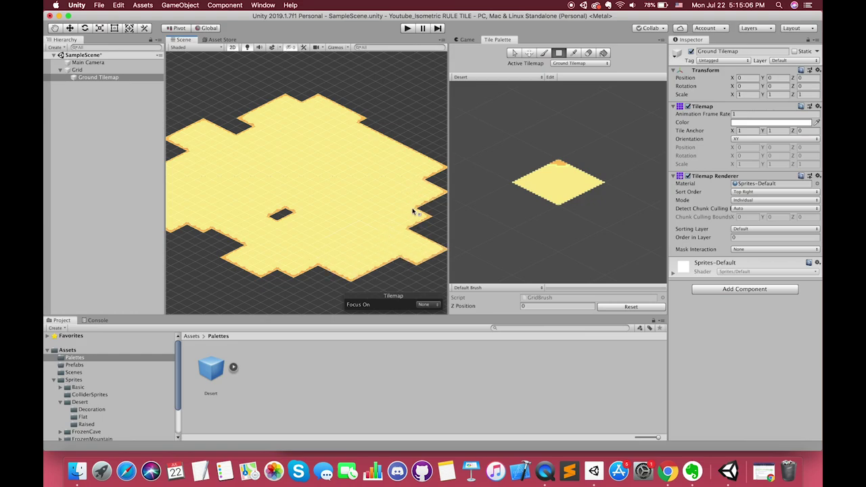
- Erase four holes and an upper-left edge notch out of the desert ground
click(587, 55)
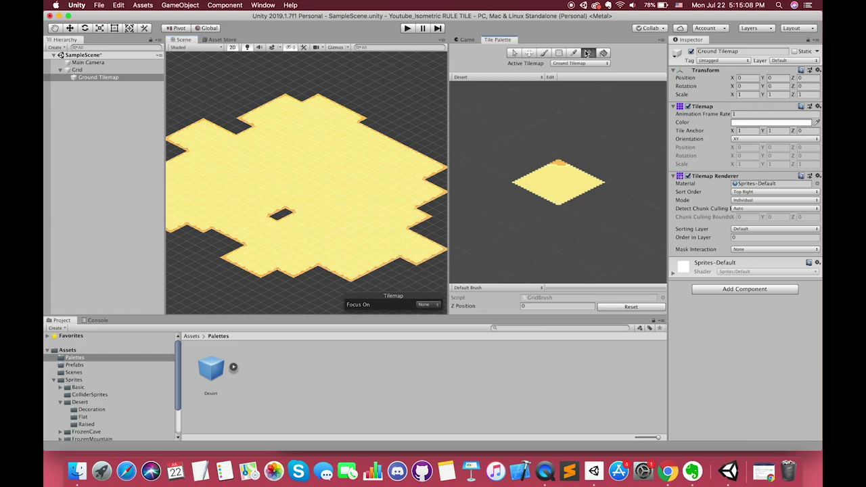
mouse_move(358, 159)
mouse_down()
mouse_move(352, 175)
mouse_move(368, 176)
mouse_up()
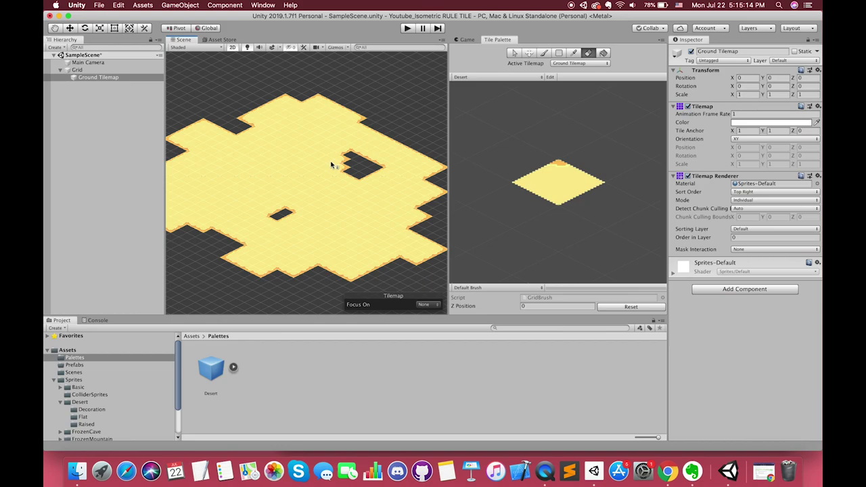
drag(381, 216, 352, 216)
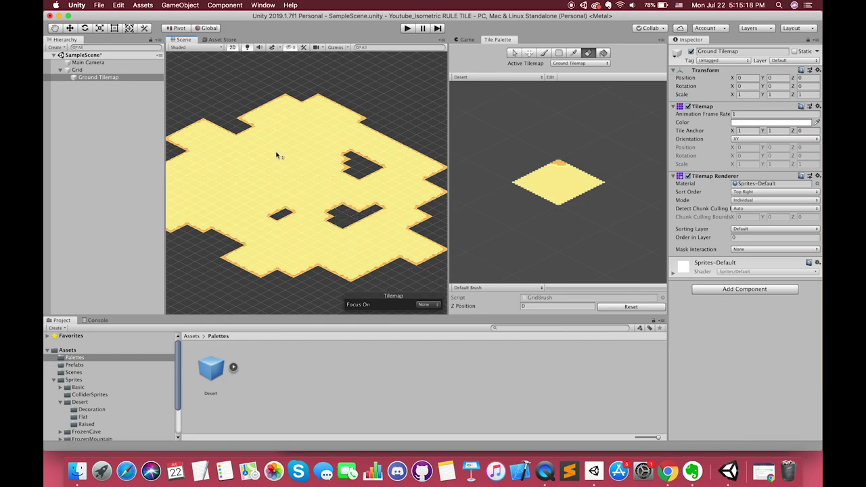
mouse_move(277, 117)
mouse_down()
mouse_move(261, 123)
mouse_move(286, 128)
mouse_up()
middle_drag(281, 190, 305, 181)
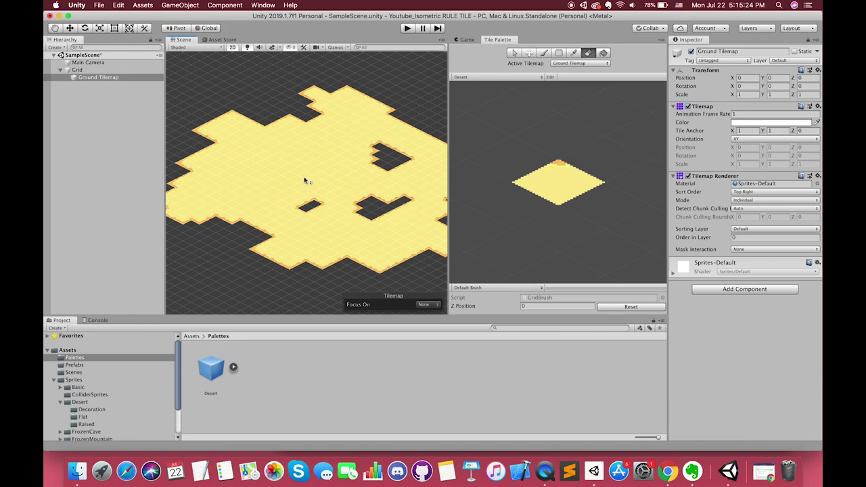
scroll(285, 183, left, 5)
drag(274, 169, 287, 189)
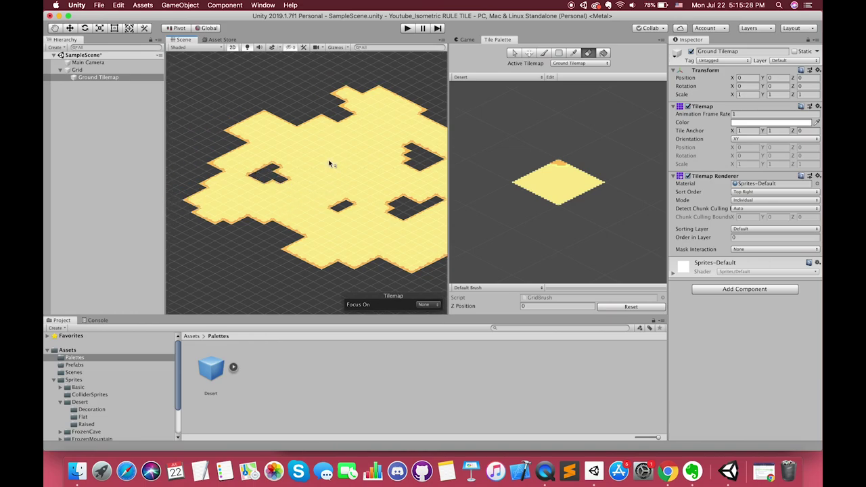
- Switch the Ground Tilemap's render Mode to Chunk and back to Individual
scroll(347, 204, up, 2)
scroll(346, 204, up, 2)
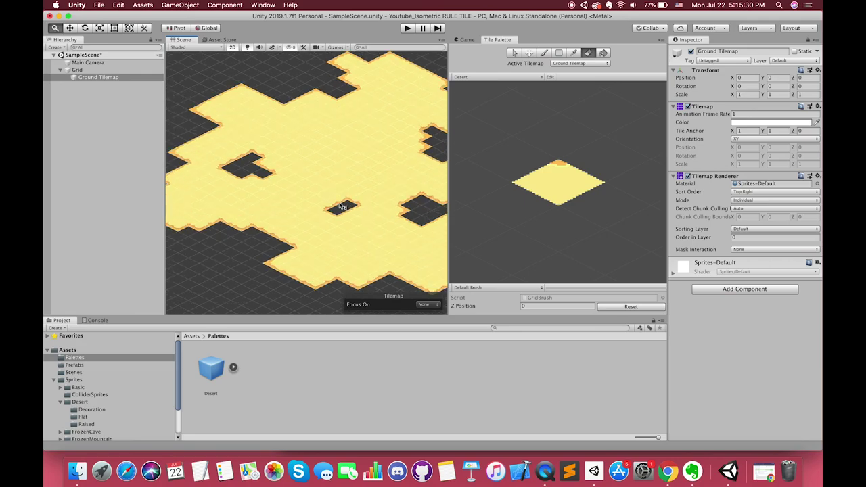
scroll(344, 205, up, 2)
mouse_move(450, 194)
mouse_down()
mouse_move(512, 188)
mouse_move(556, 203)
mouse_up()
scroll(474, 215, down, 2)
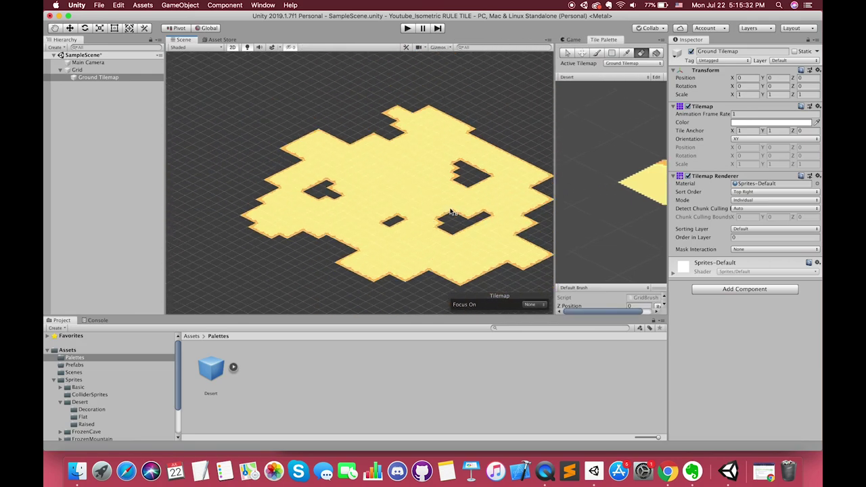
scroll(433, 217, down, 2)
scroll(616, 206, down, 3)
middle_drag(614, 205, 593, 194)
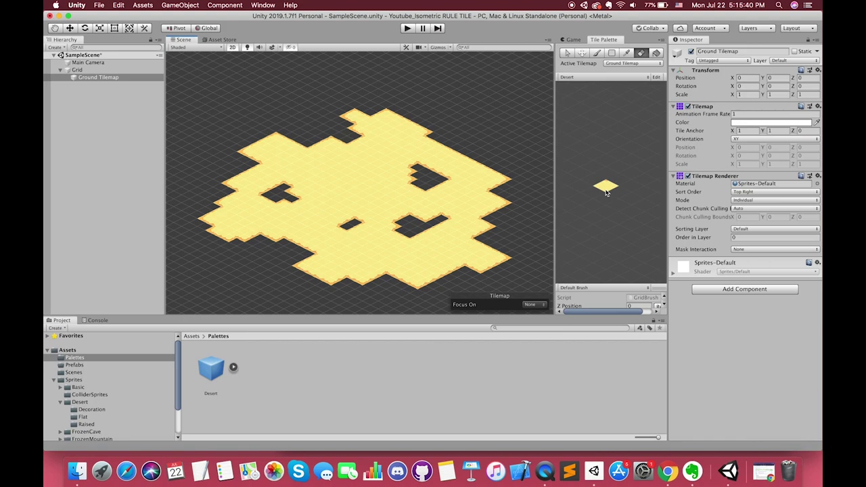
click(747, 200)
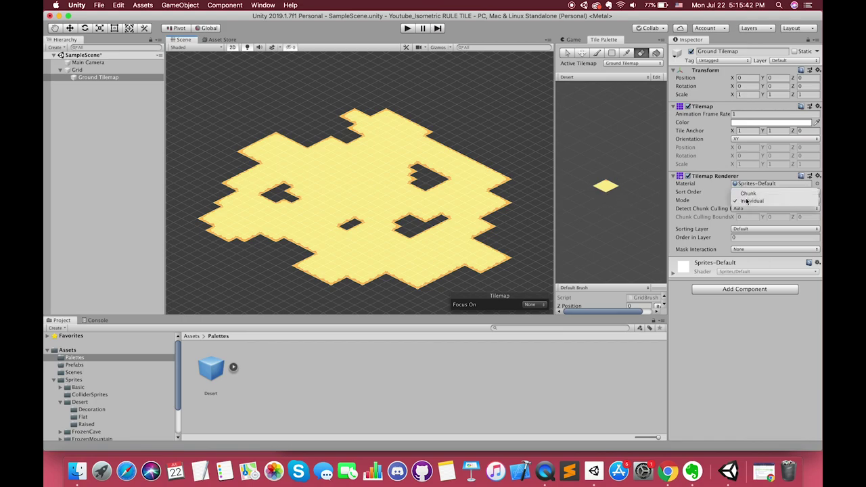
click(745, 200)
click(744, 200)
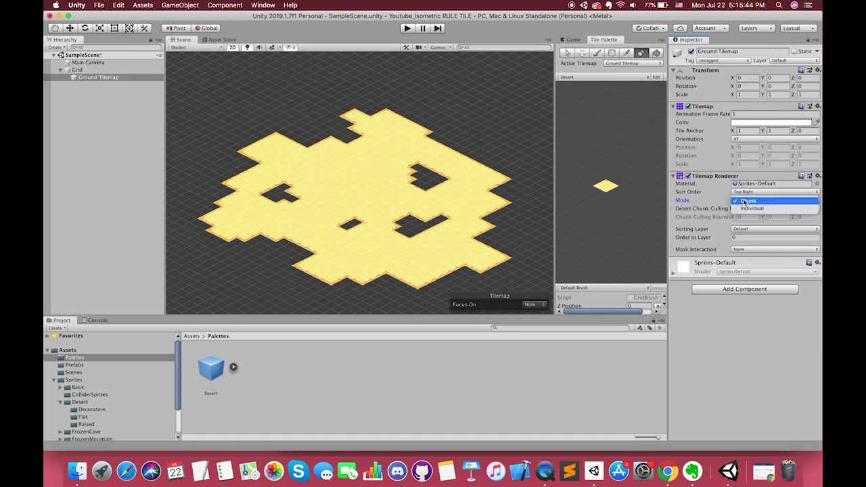
click(745, 208)
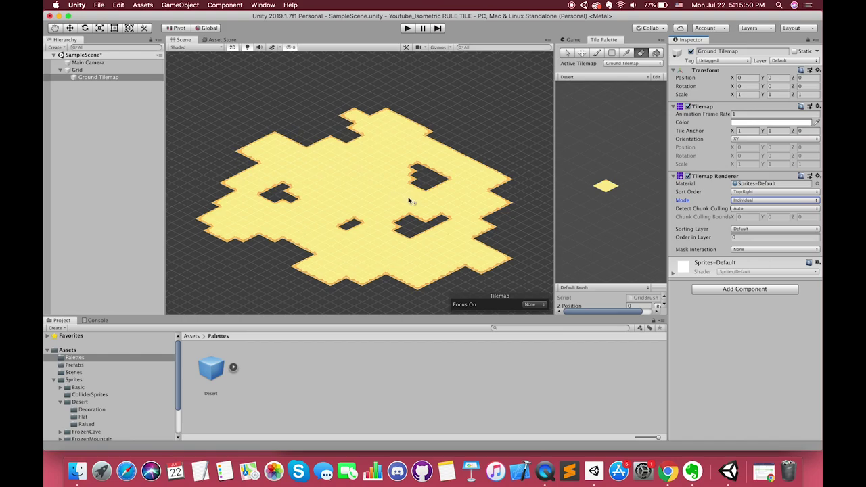
- Open the Sprites > Desert > Raised folder to show the raised cube sprites
scroll(406, 196, up, 2)
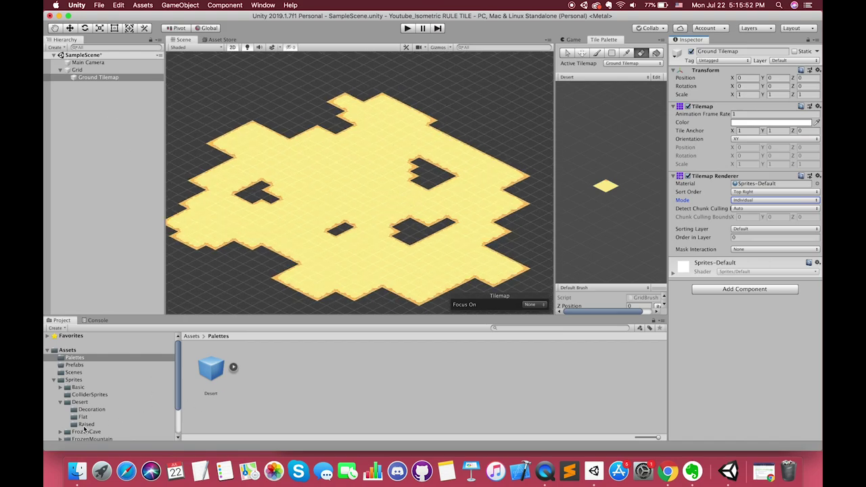
click(85, 425)
scroll(88, 425, down, 3)
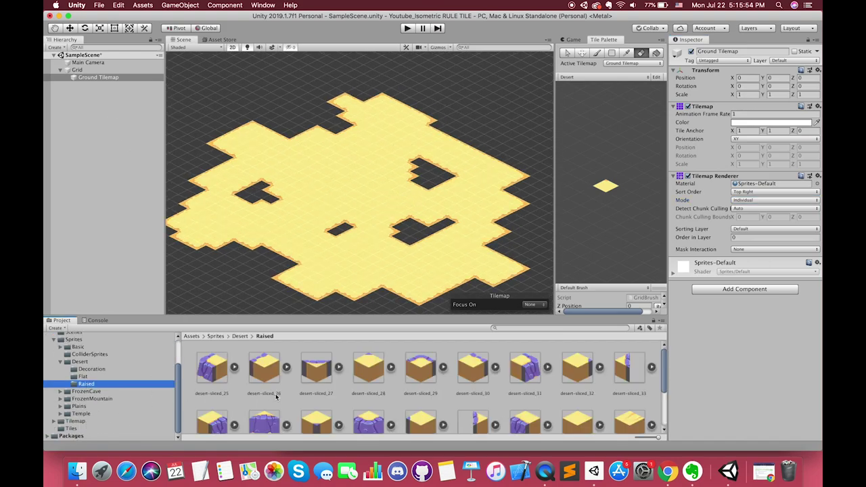
- Add an Isometric Tilemap under Grid named Level Tilemap
right_click(79, 70)
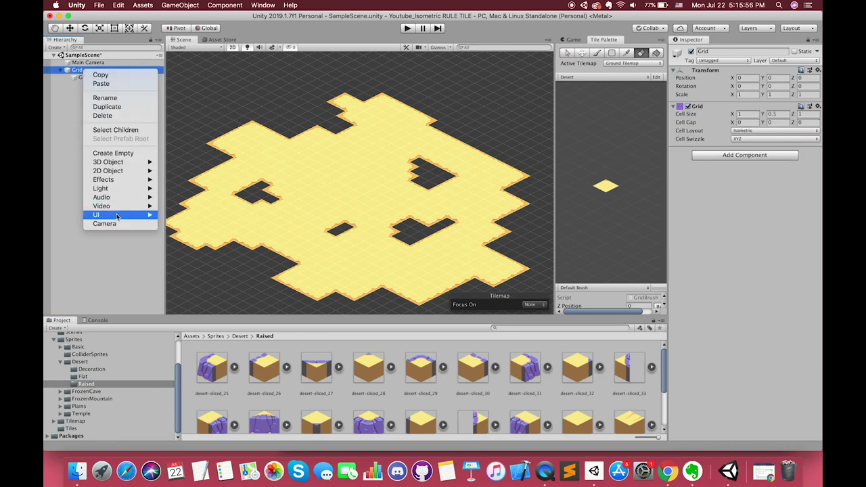
mouse_move(128, 170)
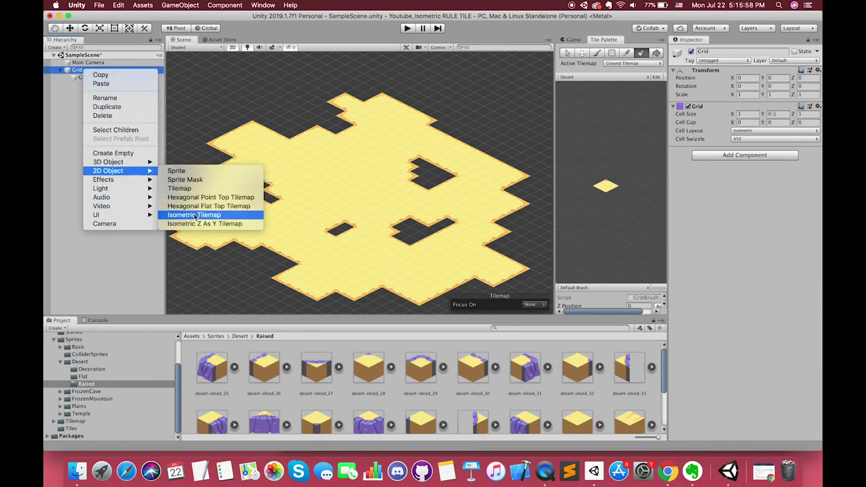
click(195, 216)
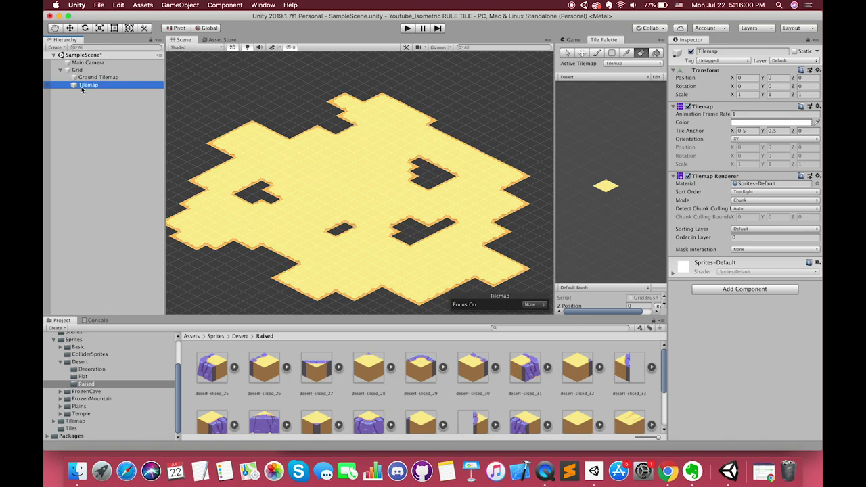
key(BackSpace)
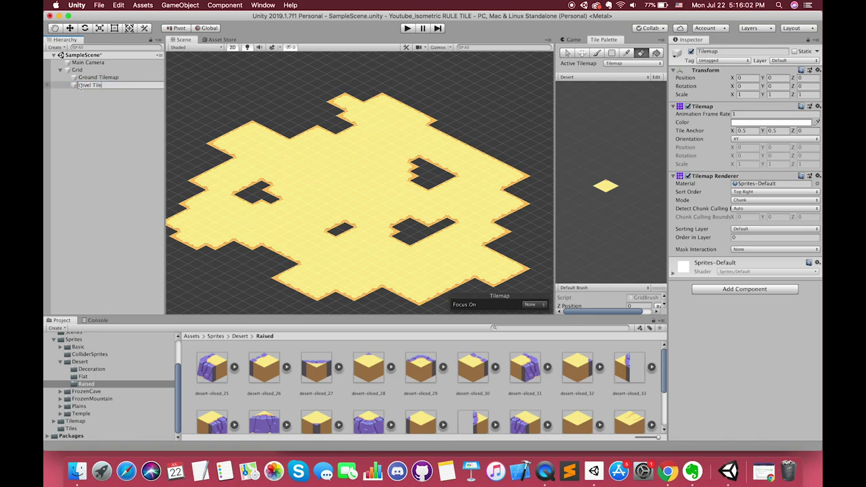
key(Return)
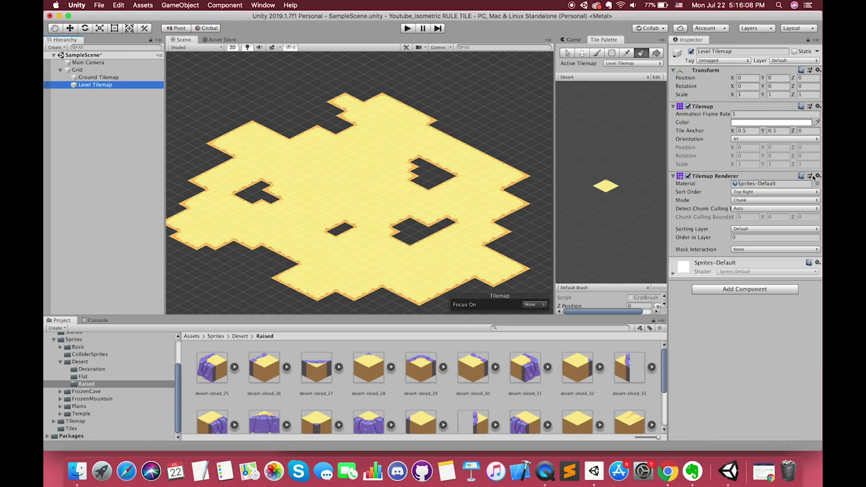
- Set the Level Tilemap's Order in Layer to 2
click(119, 78)
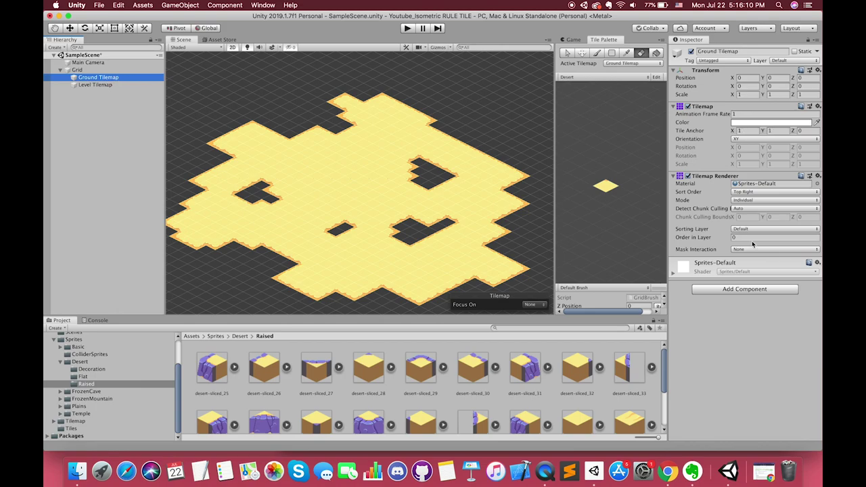
click(113, 85)
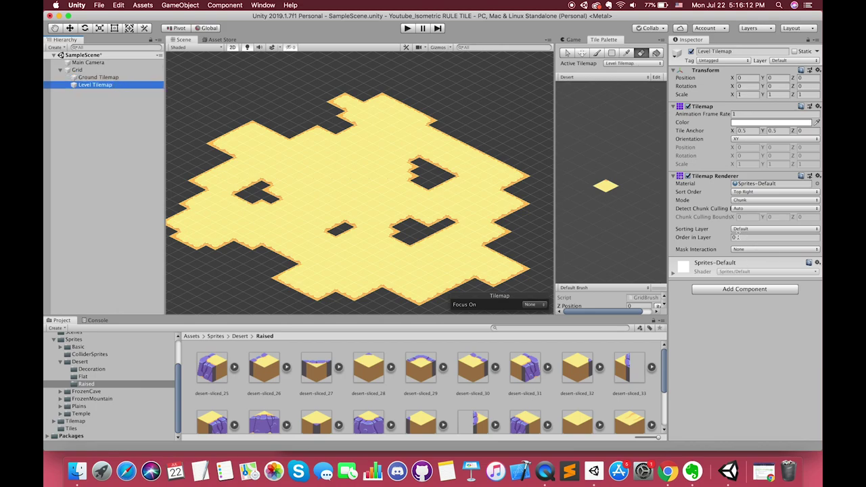
click(738, 237)
text(2)
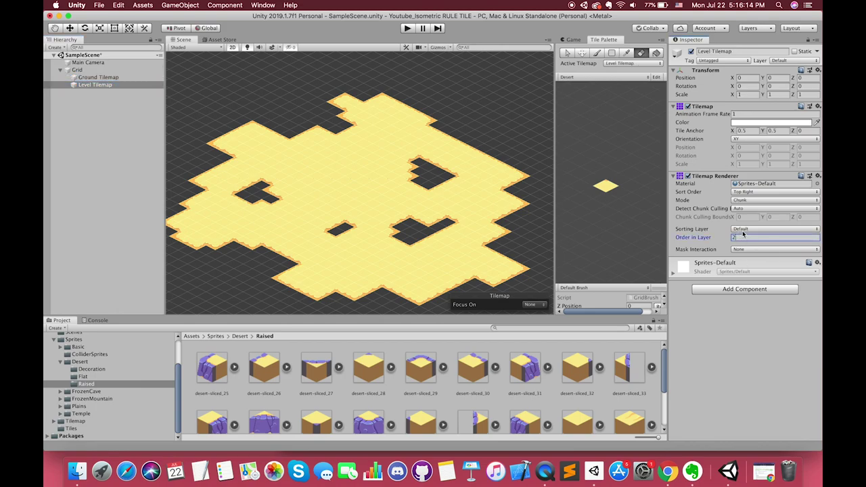
- Create an Isometric Rule Tile named 'Level Rule Tile' in the Tiles folder
click(86, 428)
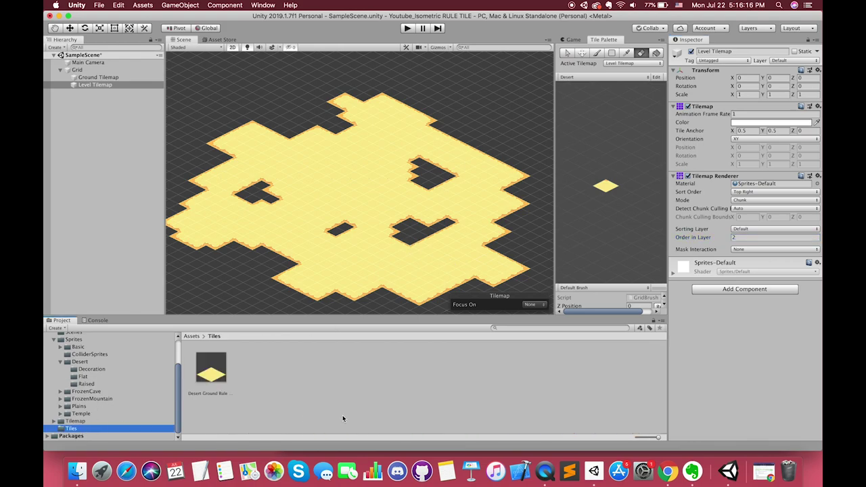
right_click(270, 387)
mouse_move(353, 245)
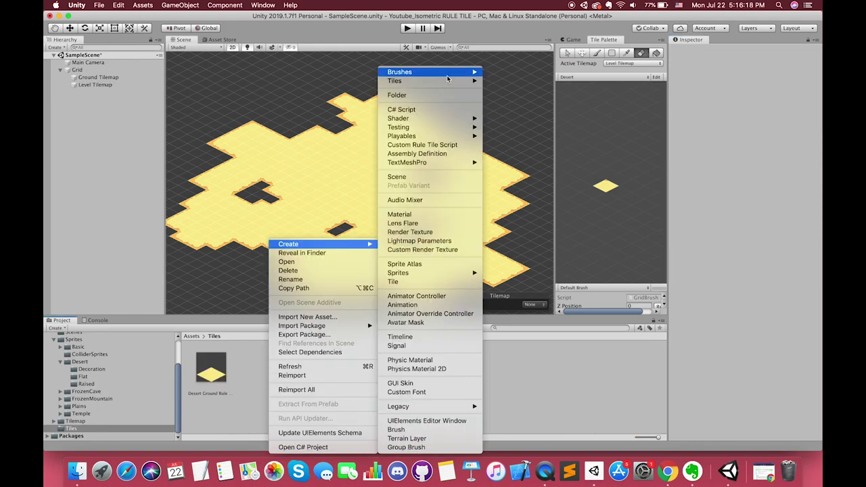
mouse_move(450, 82)
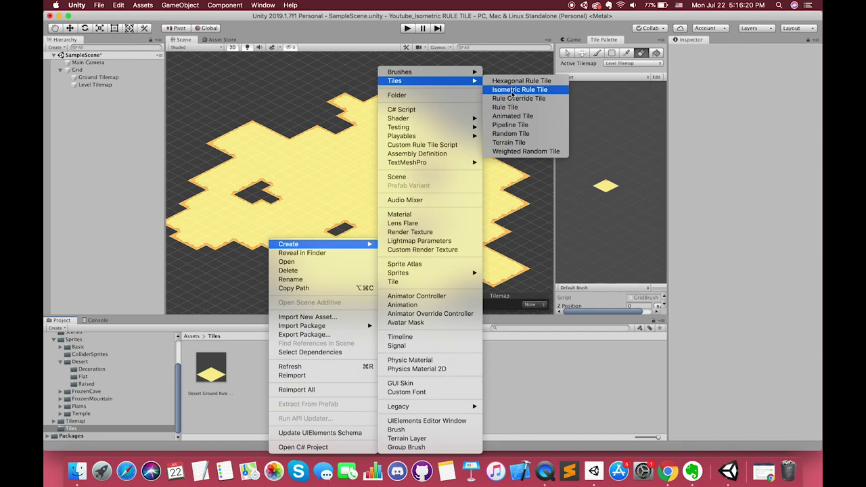
click(515, 90)
text(Level R)
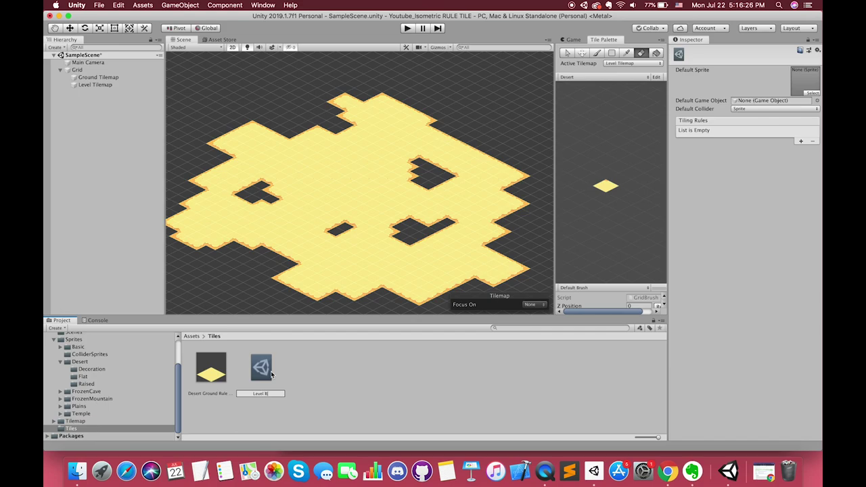
text(ule Tile)
key(Return)
- Rename Desert Ground Rule Tile to 'Ground Rule Tile'
click(215, 377)
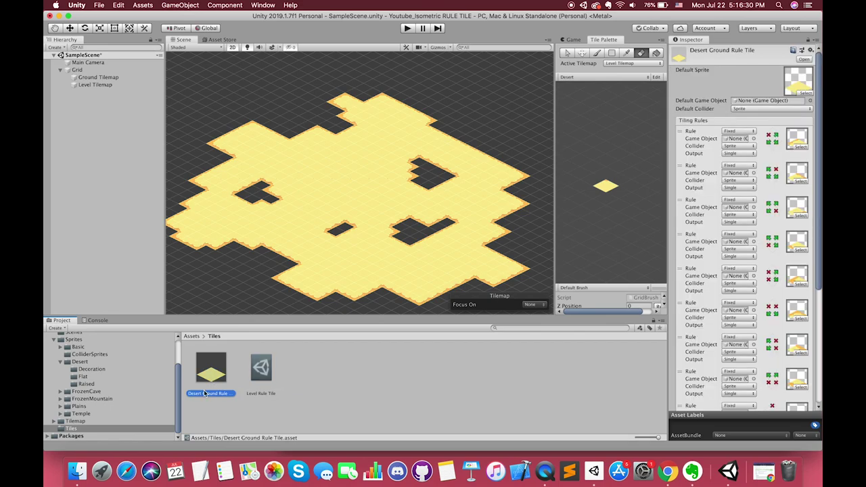
click(207, 394)
click(202, 394)
key(BackSpace)
key(BackSpace)
key(BackSpace)
key(Return)
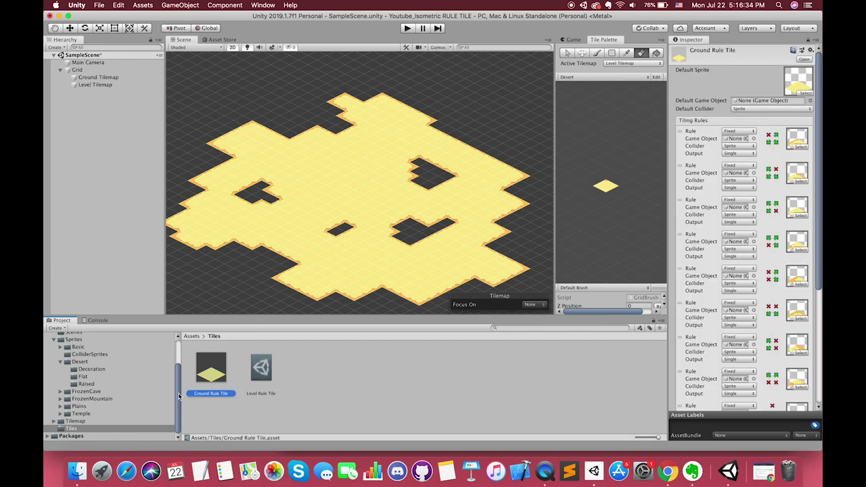
click(279, 384)
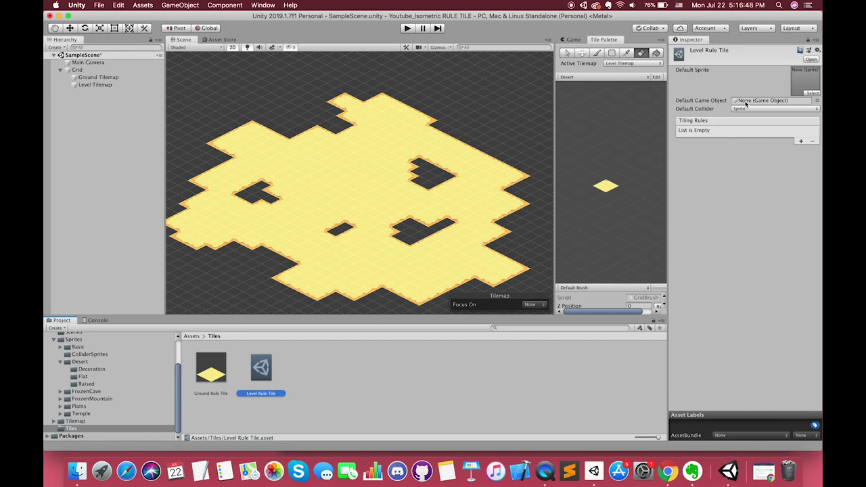
- Add four tiling rules and fill them with raised desert cube sprites, starting with desert-sliced_26
click(801, 141)
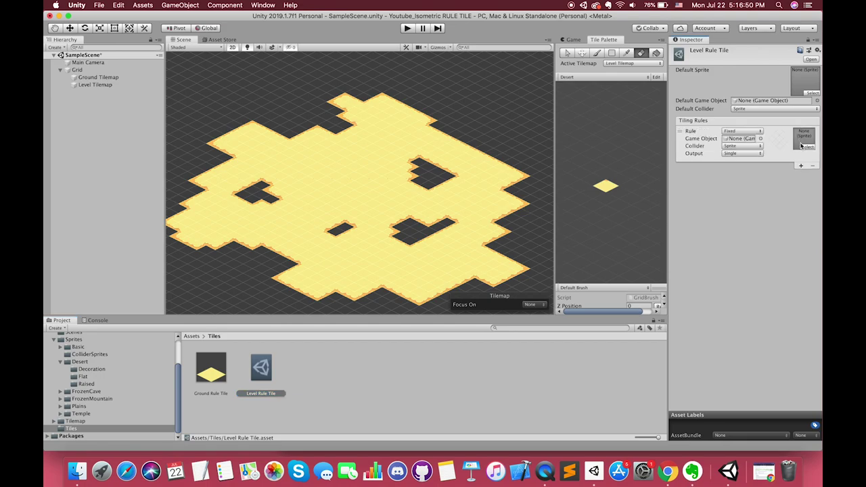
click(802, 174)
click(801, 199)
click(801, 234)
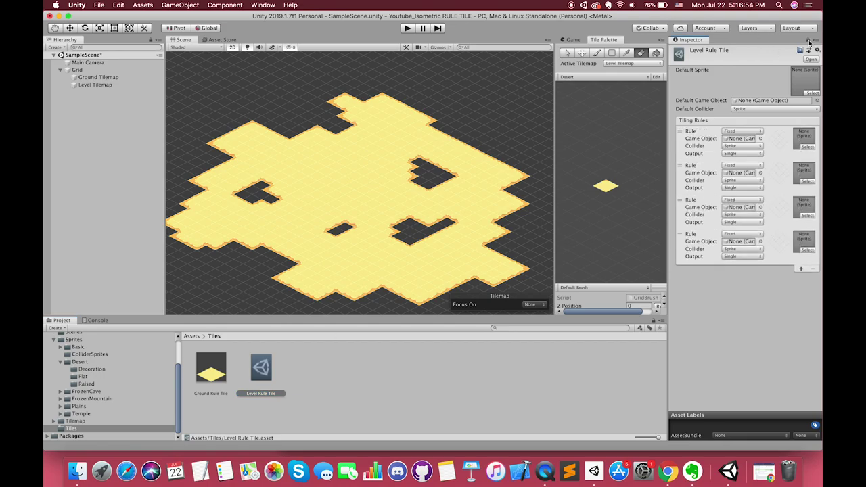
click(87, 384)
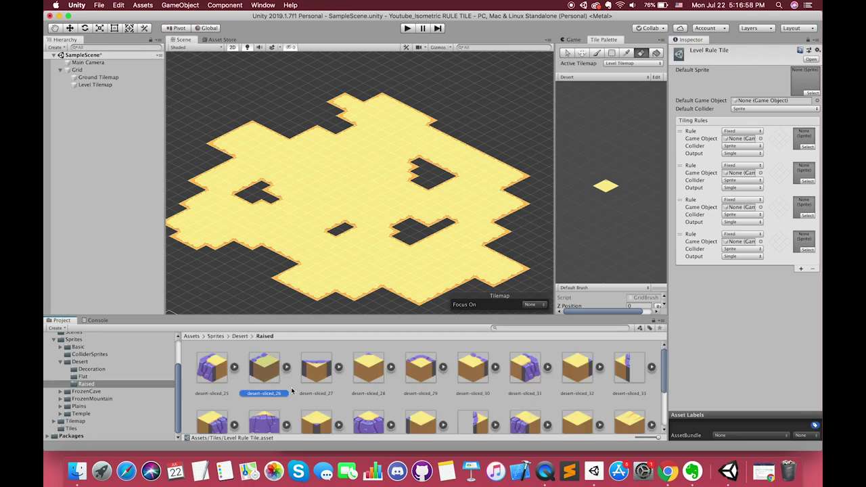
drag(261, 384, 805, 139)
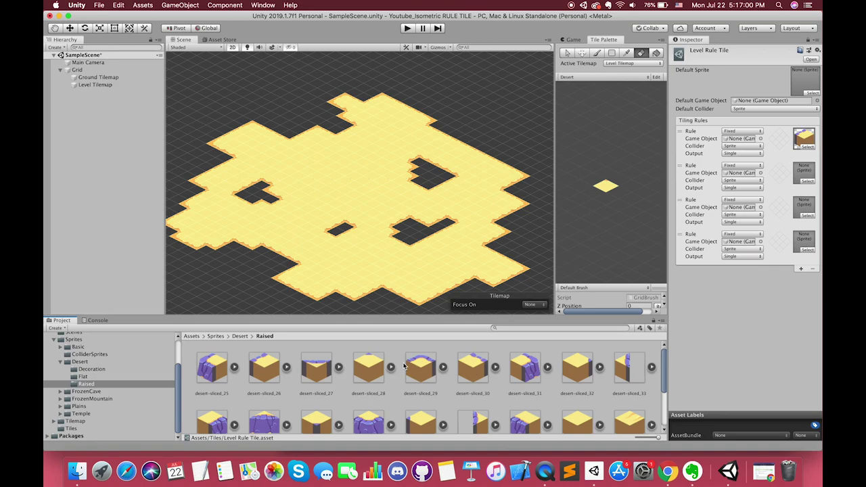
drag(473, 369, 804, 173)
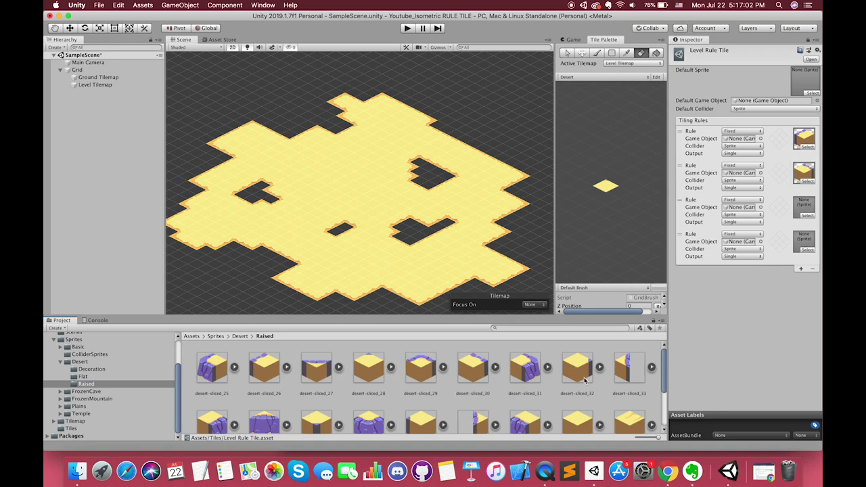
scroll(224, 421, down, 2)
drag(213, 400, 805, 206)
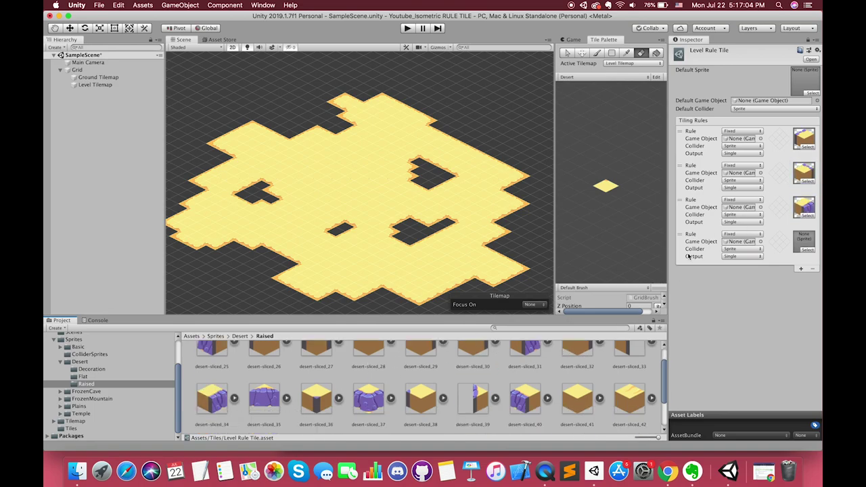
drag(532, 407, 797, 241)
- Set required-neighbour conditions on the first and second rules
click(776, 137)
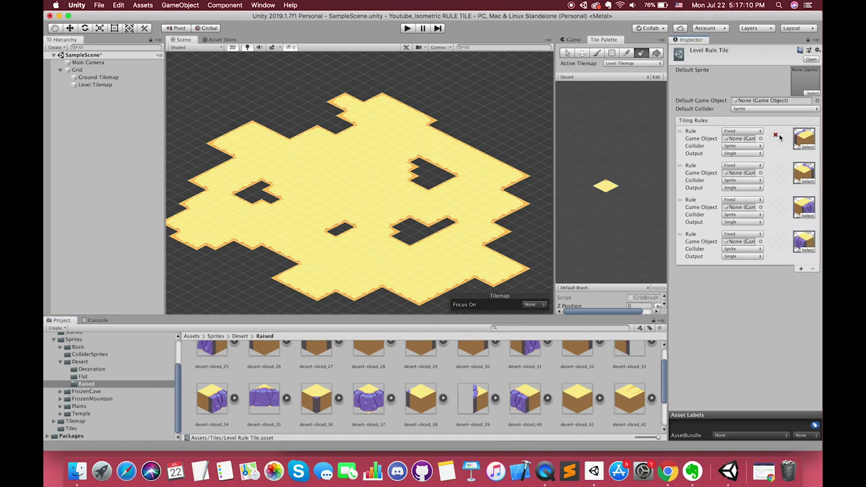
click(783, 134)
click(776, 142)
click(783, 142)
click(776, 169)
click(776, 176)
click(783, 177)
- Set neighbour conditions on rules three and four, then add two more empty rules
click(784, 212)
click(783, 203)
click(775, 211)
click(776, 203)
click(776, 245)
click(776, 245)
click(775, 237)
click(783, 238)
click(783, 245)
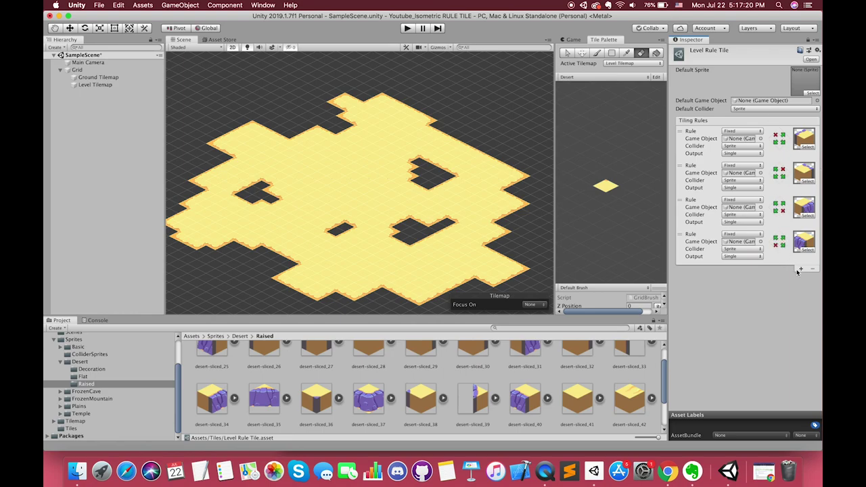
click(800, 269)
click(800, 304)
- Add two empty rules and assign desert-sliced_25, 29, 31 and 40 to rules five to eight
click(801, 339)
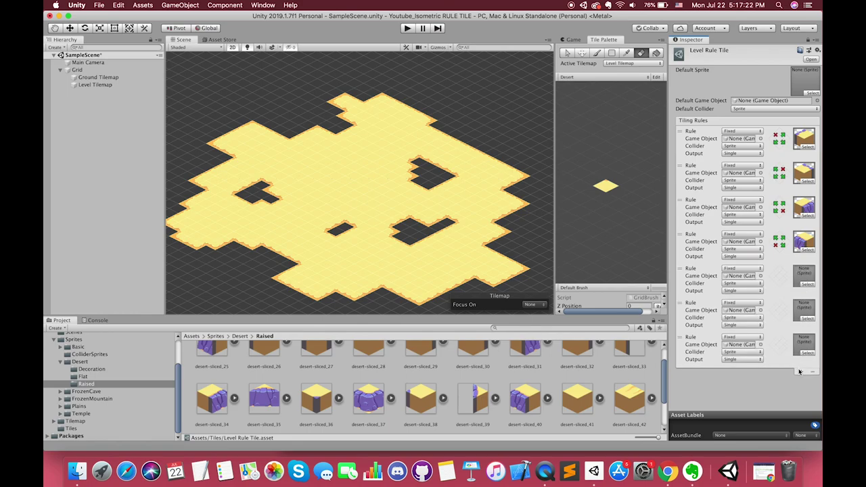
click(801, 373)
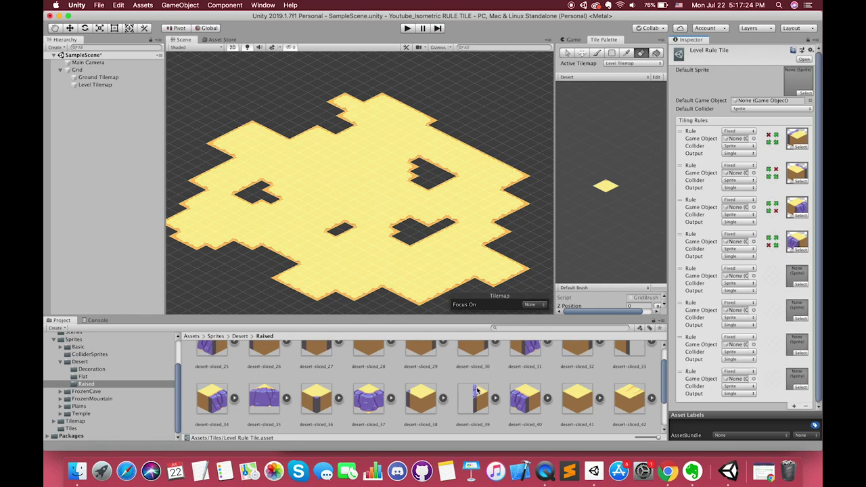
scroll(298, 392, up, 2)
drag(215, 369, 798, 276)
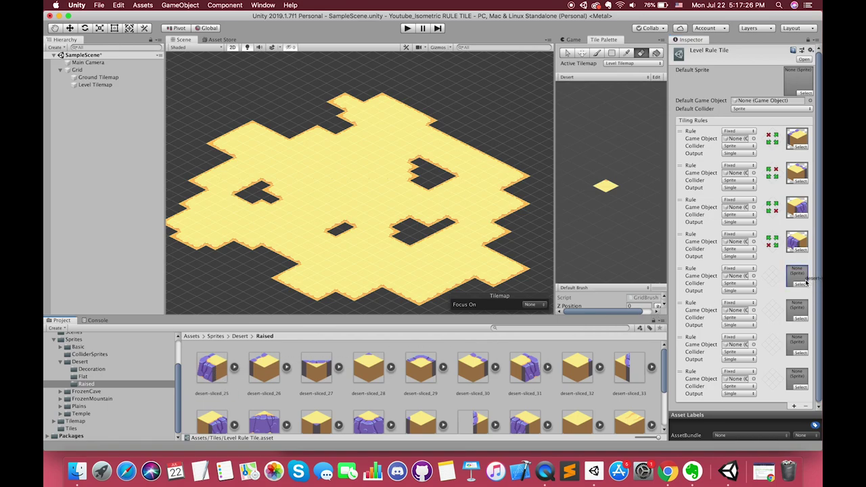
drag(421, 368, 797, 310)
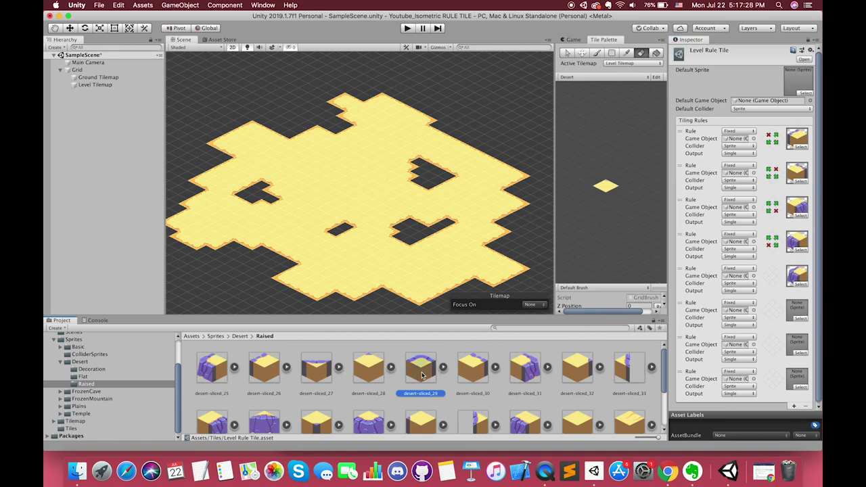
drag(527, 377, 798, 345)
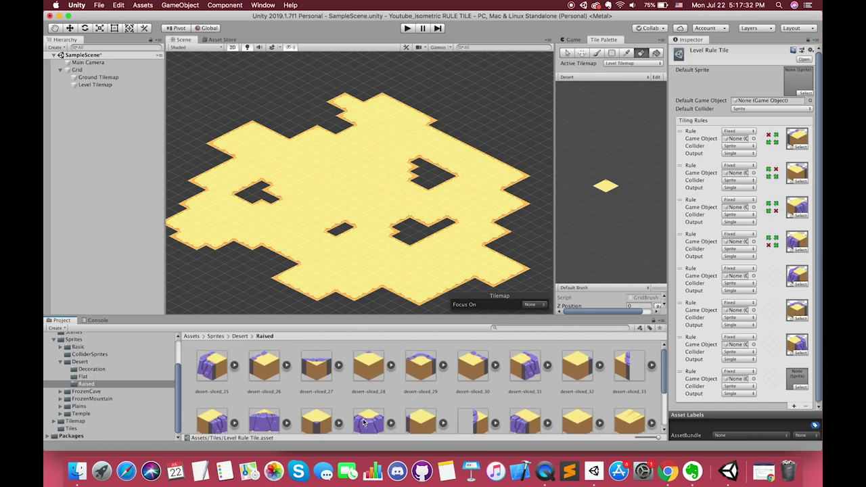
scroll(423, 401, down, 1)
drag(526, 399, 797, 379)
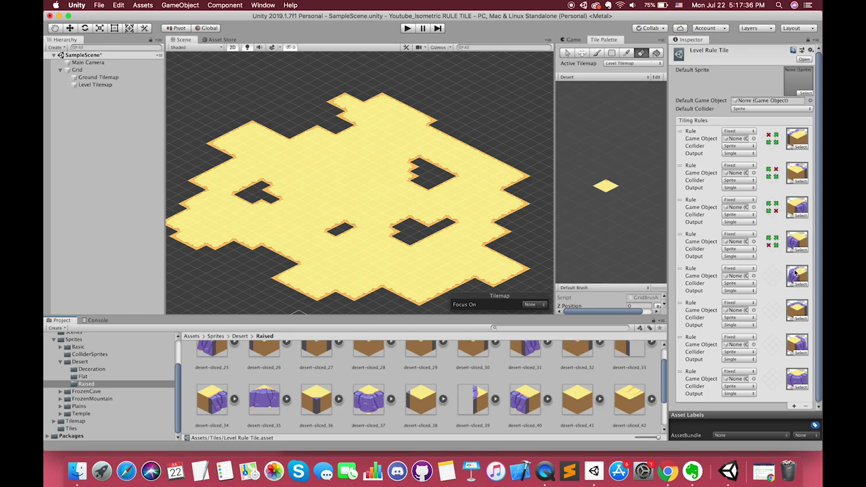
- Set neighbour patterns on rules five and six, excluding one neighbour in each
click(769, 272)
click(768, 272)
click(768, 280)
click(768, 280)
click(778, 280)
click(768, 307)
click(776, 306)
click(776, 306)
click(768, 314)
click(776, 314)
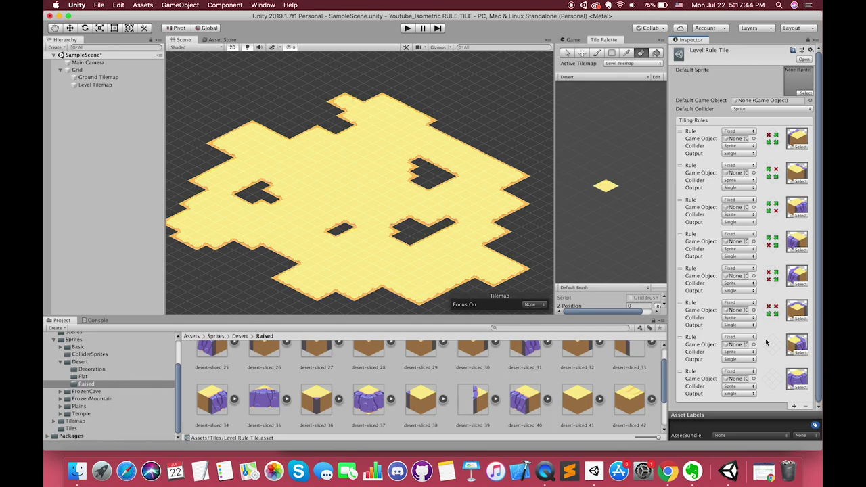
- Set neighbour patterns on rules seven and eight, requiring the eighth's top neighbour and excluding its bottom
click(777, 339)
click(776, 346)
click(776, 346)
click(768, 340)
click(768, 347)
click(768, 382)
click(768, 382)
click(768, 374)
click(768, 374)
click(776, 374)
click(776, 382)
click(777, 383)
- Add four more empty tiling rules to the Level Rule Tile
scroll(783, 334, down, 1)
click(795, 406)
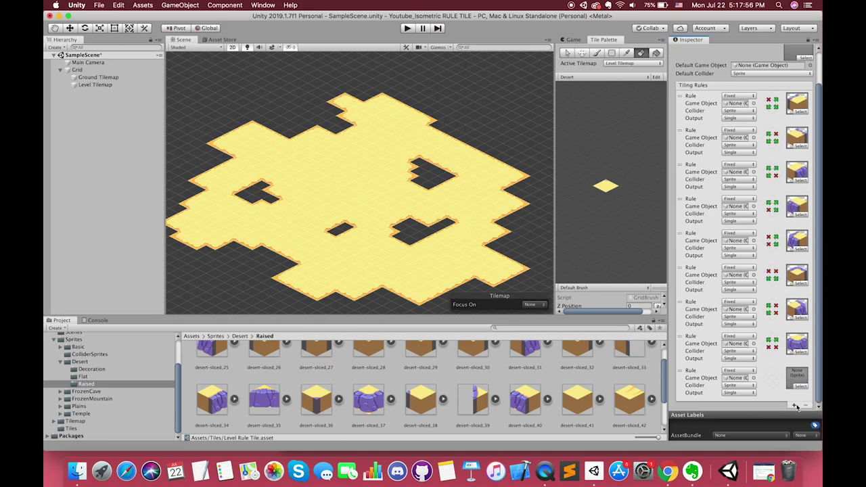
click(795, 405)
click(796, 405)
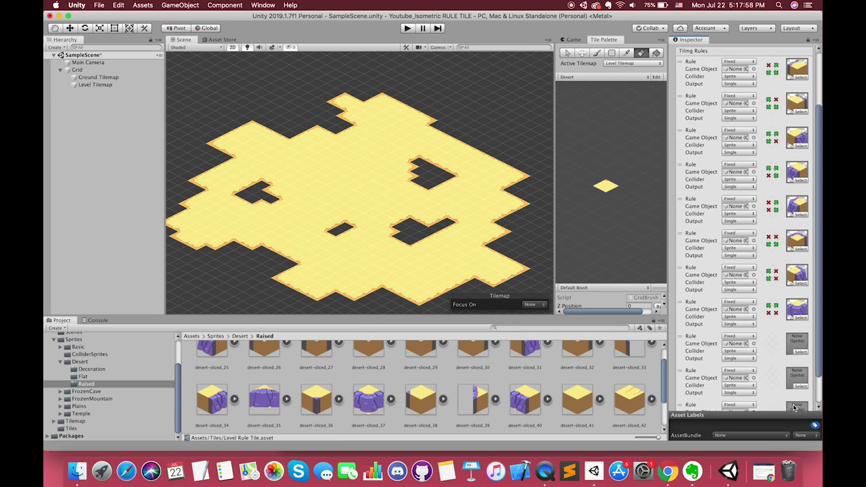
click(796, 405)
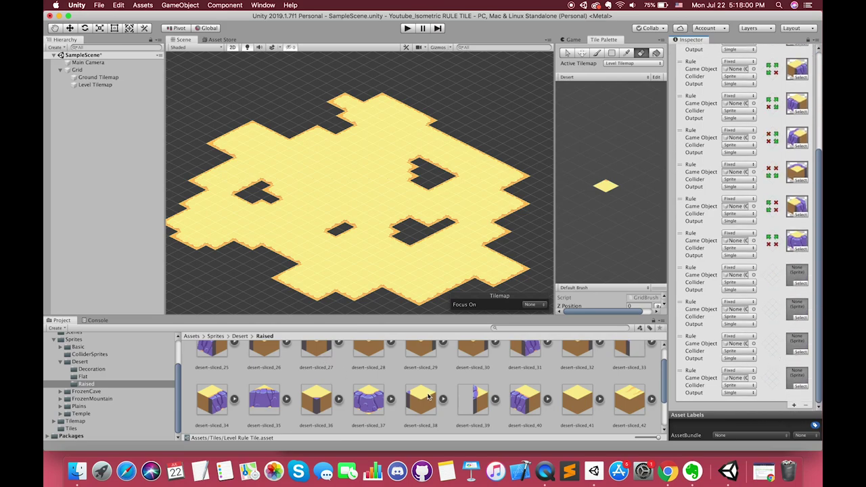
scroll(435, 393, up, 2)
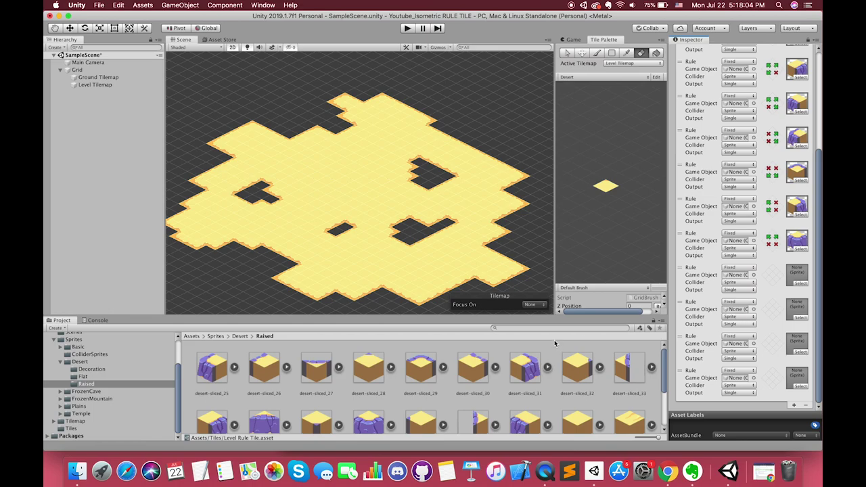
- Fill the new rules with raised cube sprites, including desert-sliced_28 and a yellow cube
drag(369, 368, 799, 276)
drag(579, 376, 796, 313)
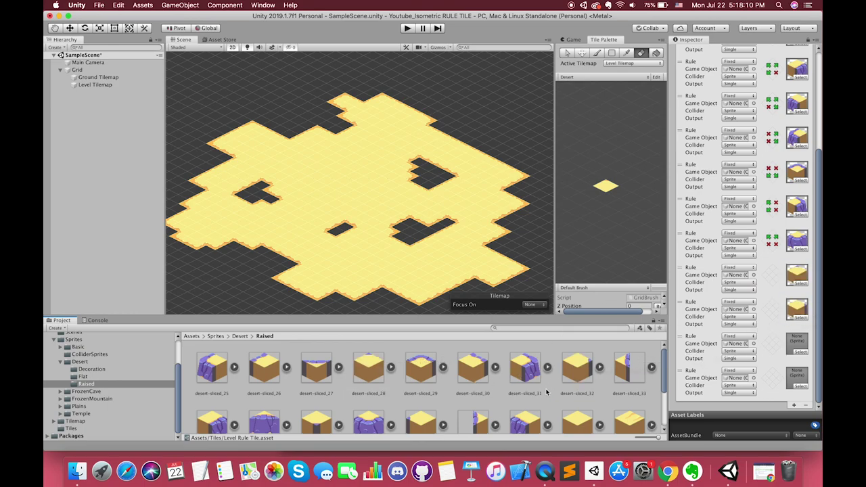
scroll(547, 392, down, 2)
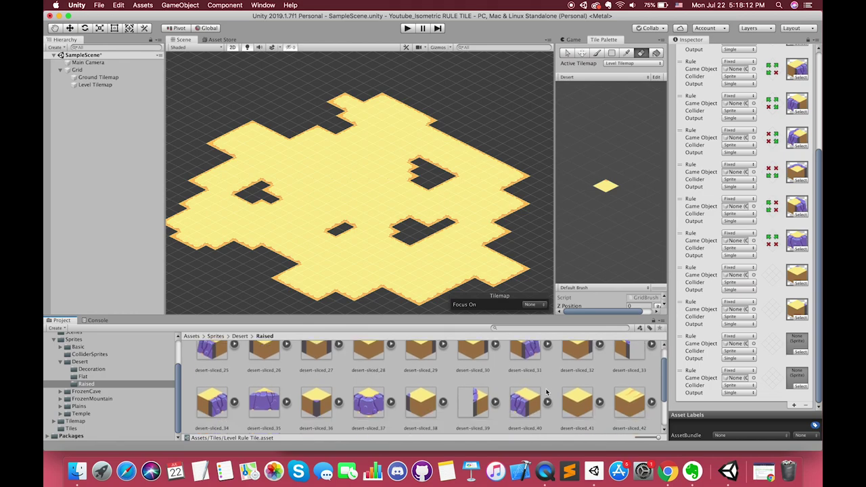
drag(525, 398, 803, 350)
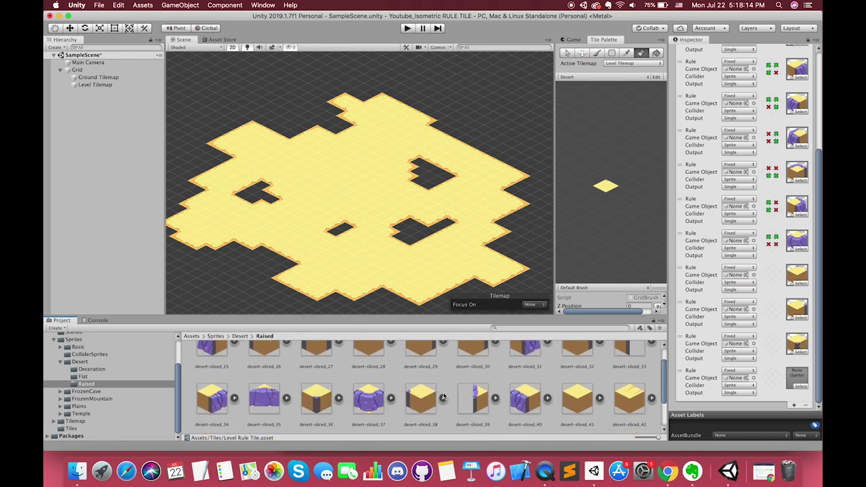
drag(419, 409, 798, 378)
click(794, 405)
scroll(776, 402, down, 2)
drag(576, 399, 797, 377)
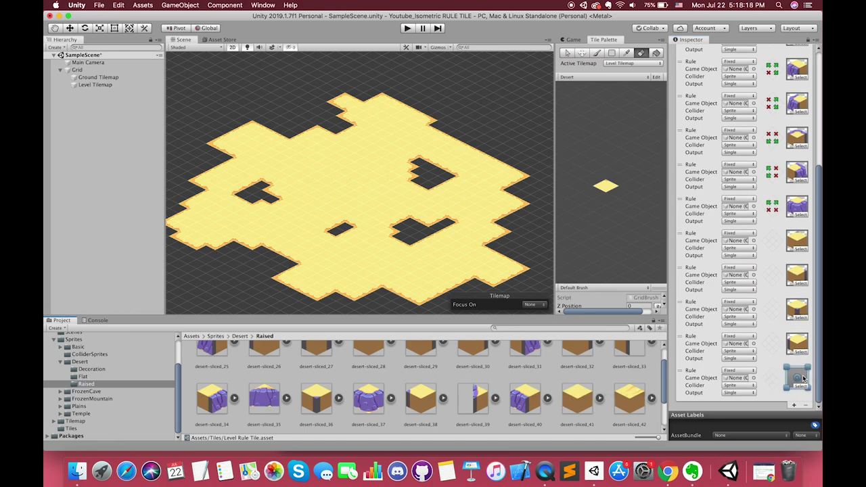
- Mark single excluded neighbours on the new rules, including right and bottom neighbours
click(772, 235)
click(772, 234)
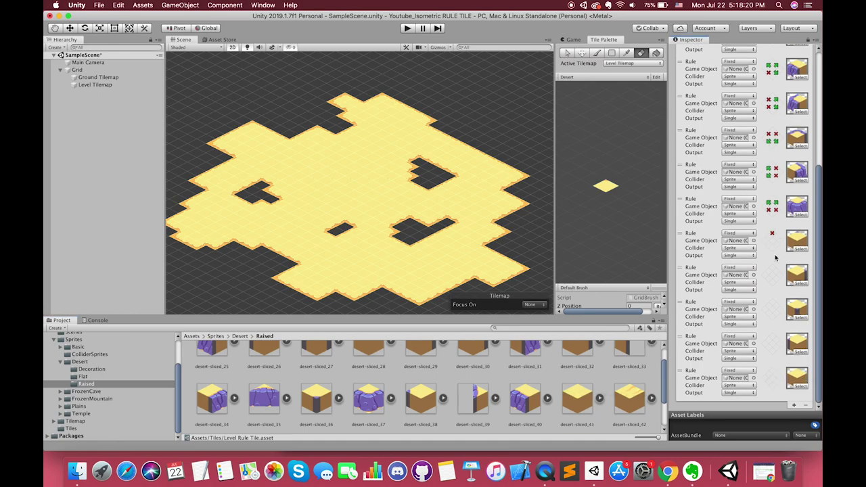
click(780, 276)
click(780, 275)
click(773, 318)
click(773, 318)
- Make desert-sliced_37 the Level Rule Tile's default sprite and add the tile to the Desert palette
click(72, 428)
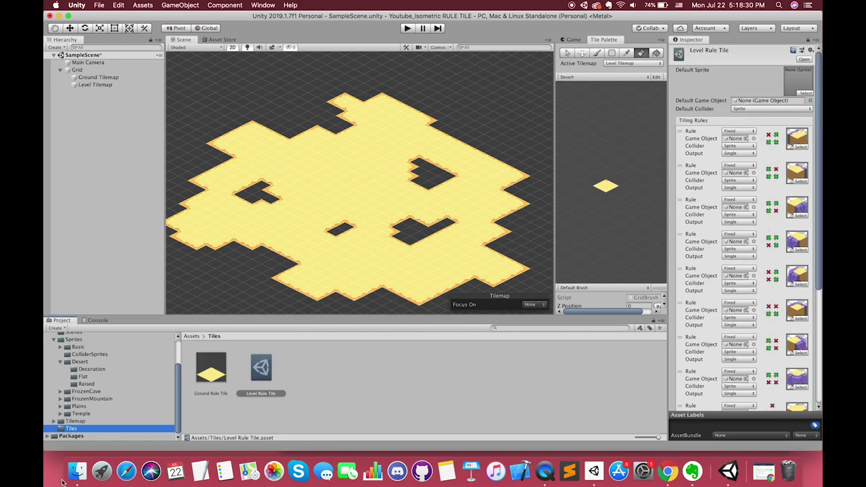
click(91, 376)
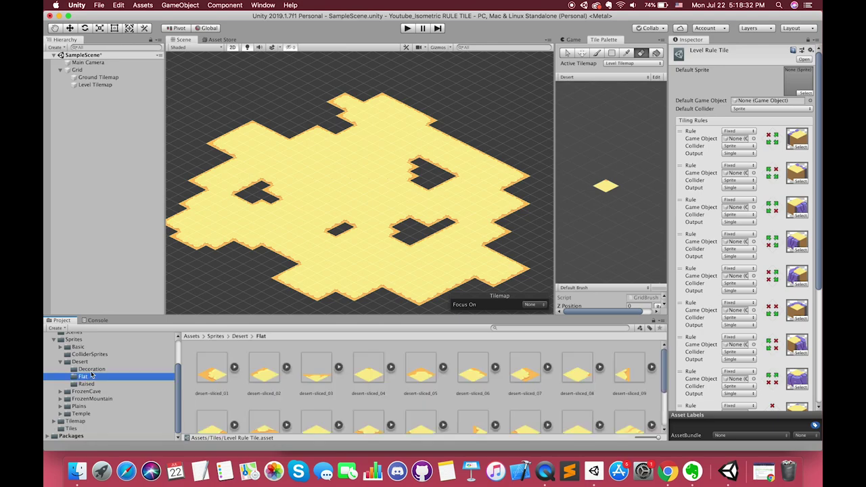
key(Up)
click(84, 384)
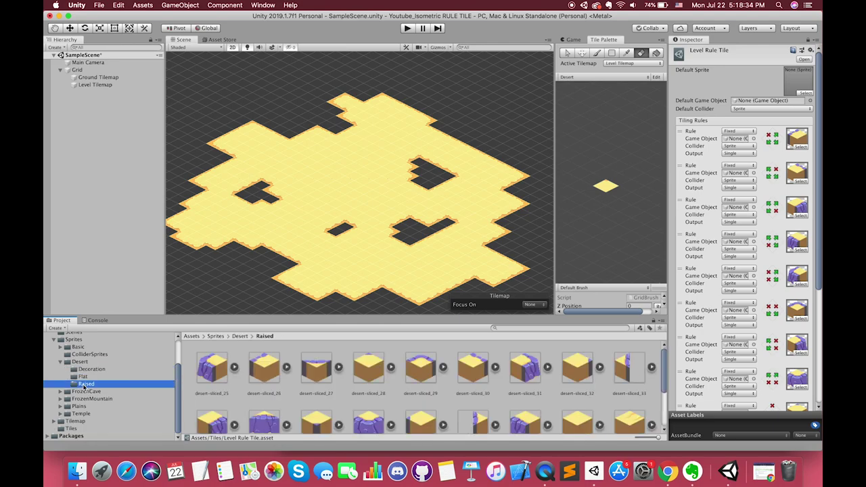
scroll(327, 386, down, 2)
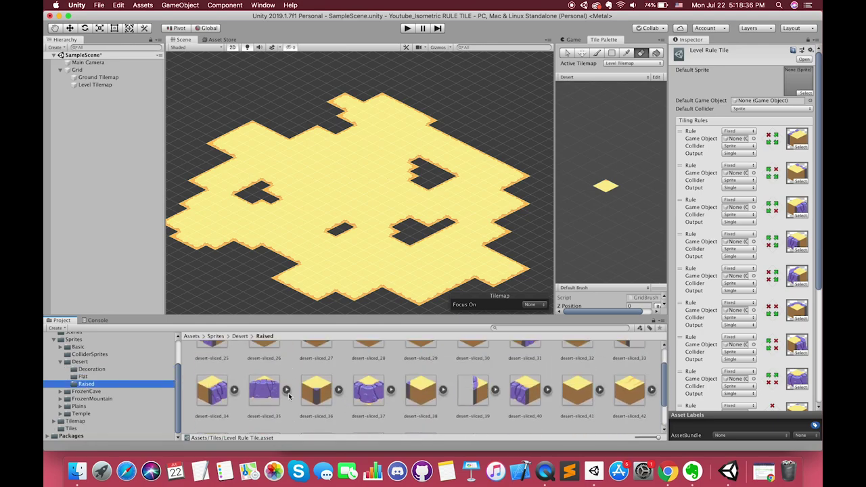
click(371, 394)
drag(372, 394, 799, 81)
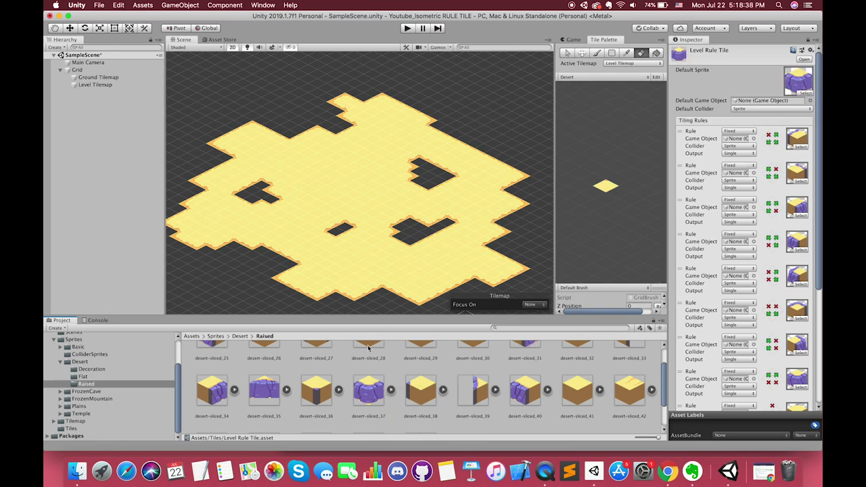
click(71, 428)
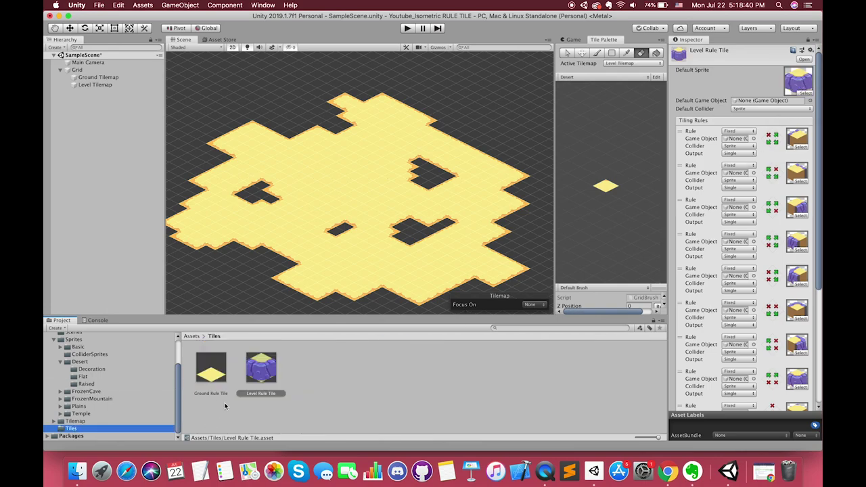
drag(263, 379, 628, 193)
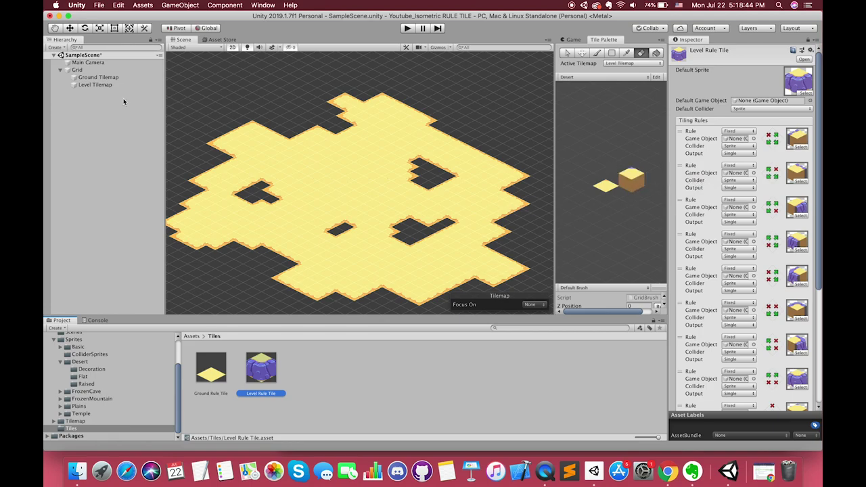
- Target the Level Tilemap and paint a raised purple block onto the desert with the Level Rule Tile
click(101, 85)
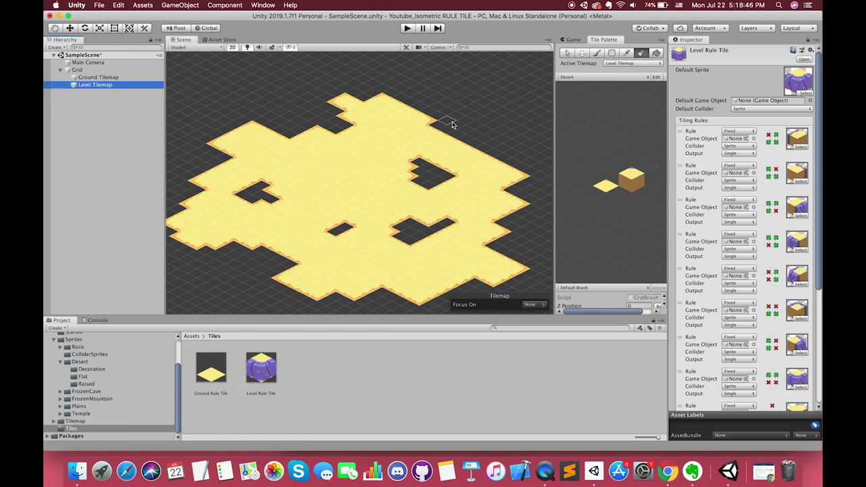
click(809, 41)
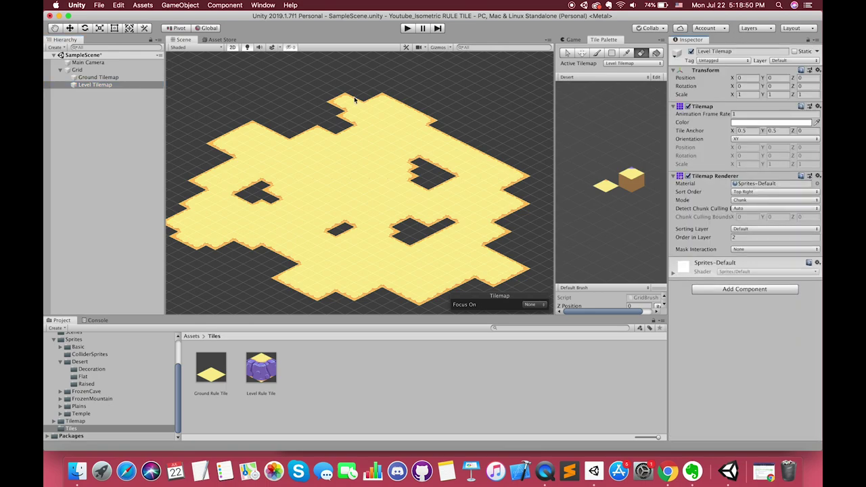
click(70, 29)
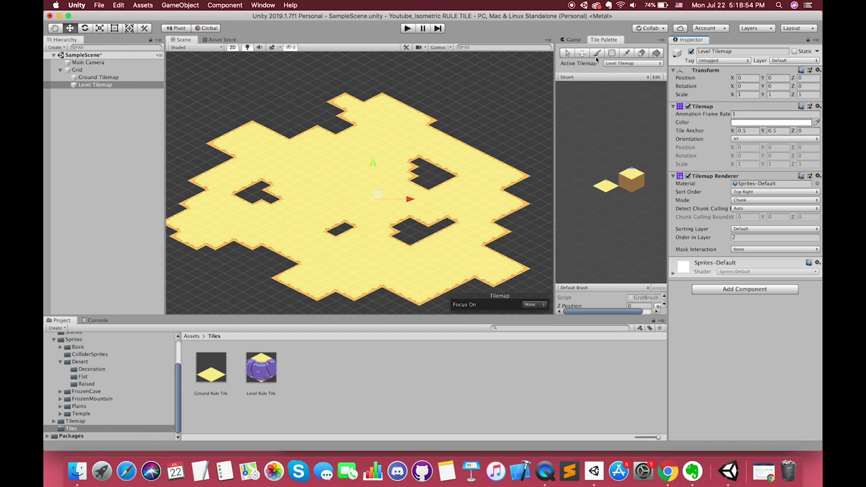
click(597, 56)
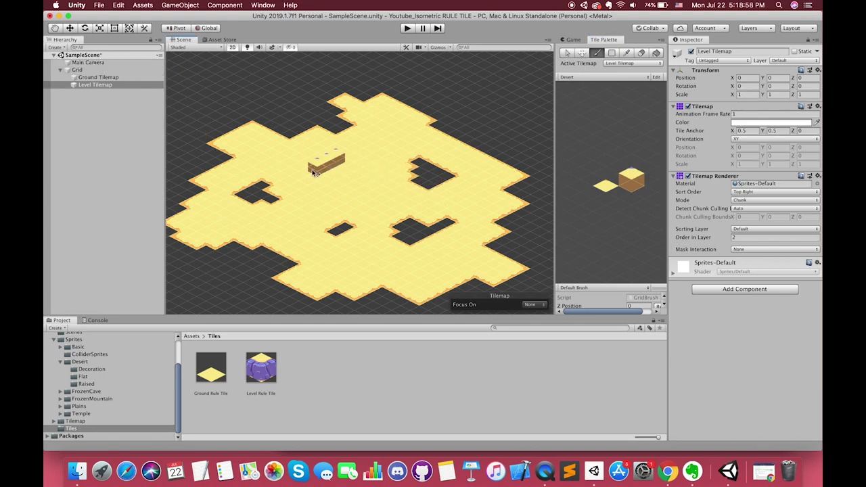
mouse_move(318, 166)
mouse_down()
mouse_move(363, 180)
mouse_move(327, 197)
mouse_up()
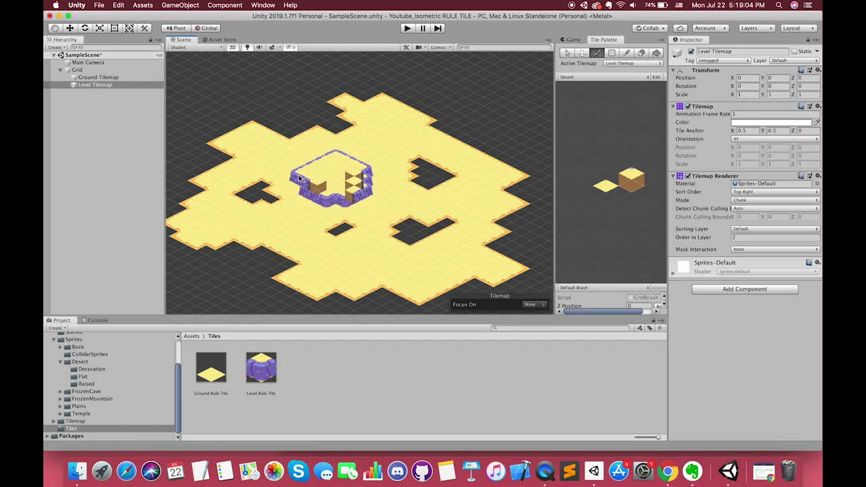
- Try the tilemap renderer's Individual mode, then switch it back to Chunk
scroll(342, 179, up, 5)
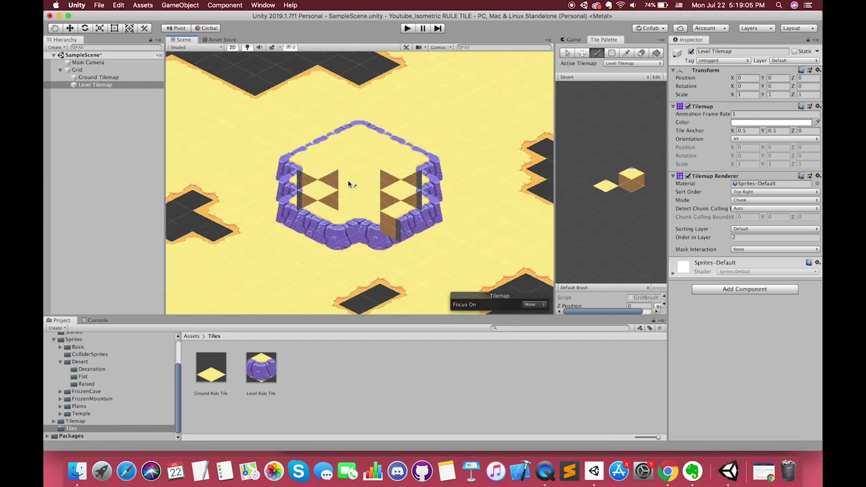
click(746, 201)
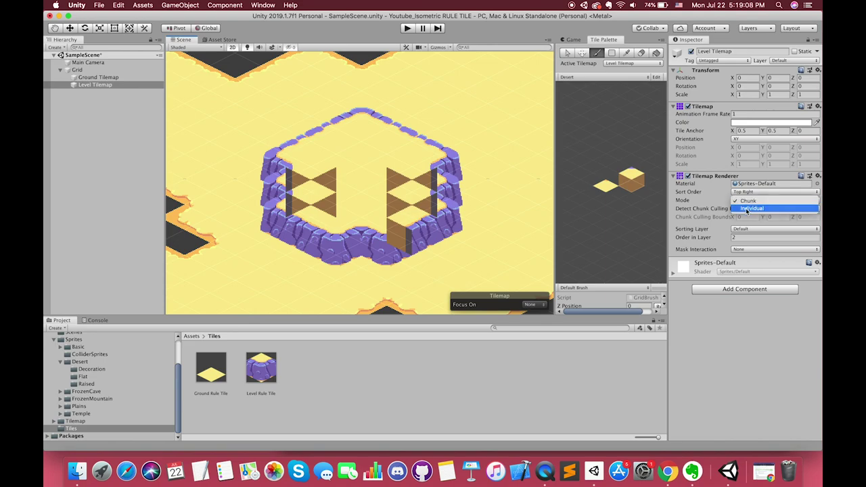
click(747, 210)
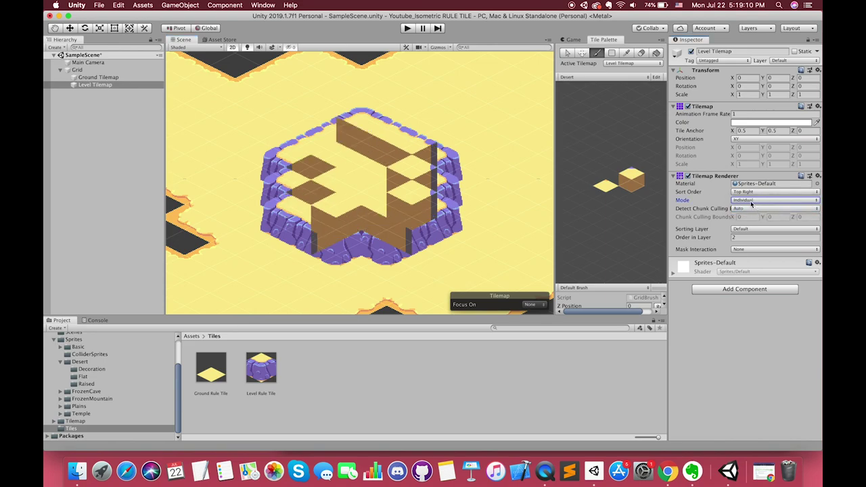
click(750, 201)
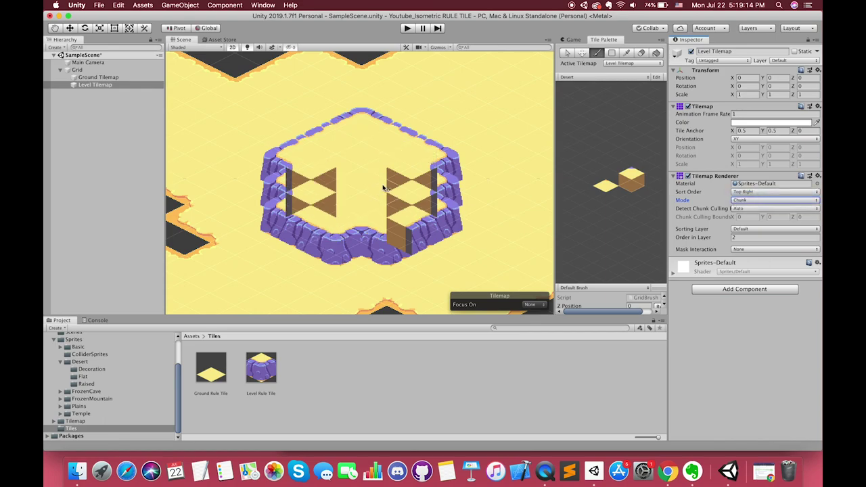
click(118, 5)
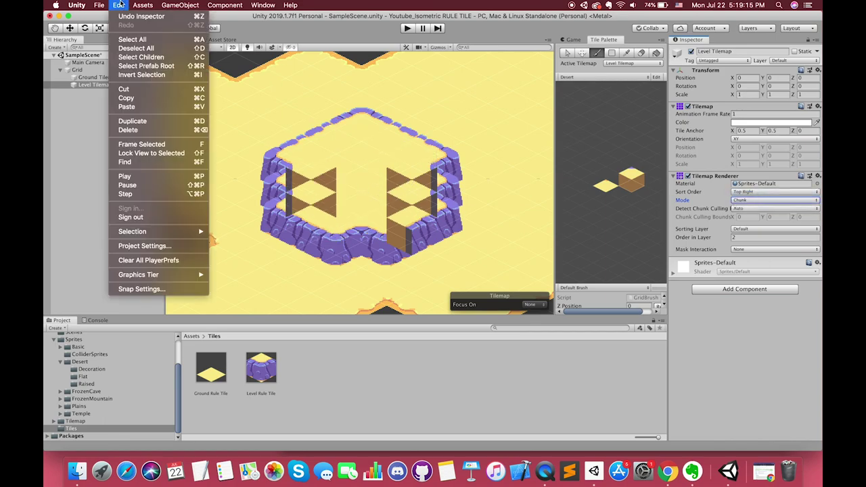
- Set the Graphics Transparency Sort Mode to Custom Axis with axis 0, 1, 0
click(145, 247)
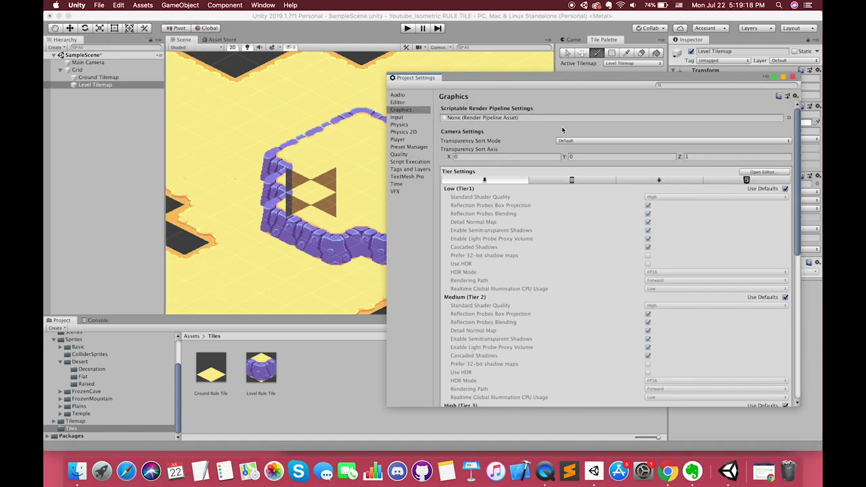
click(389, 92)
click(119, 6)
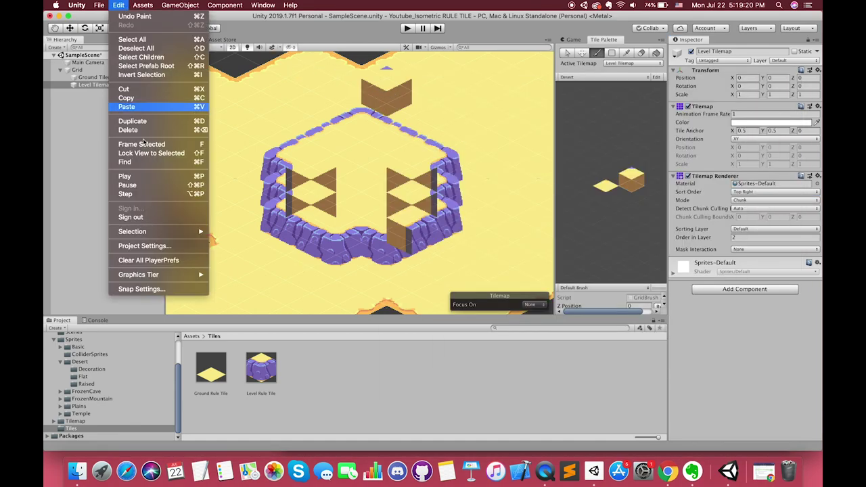
click(148, 247)
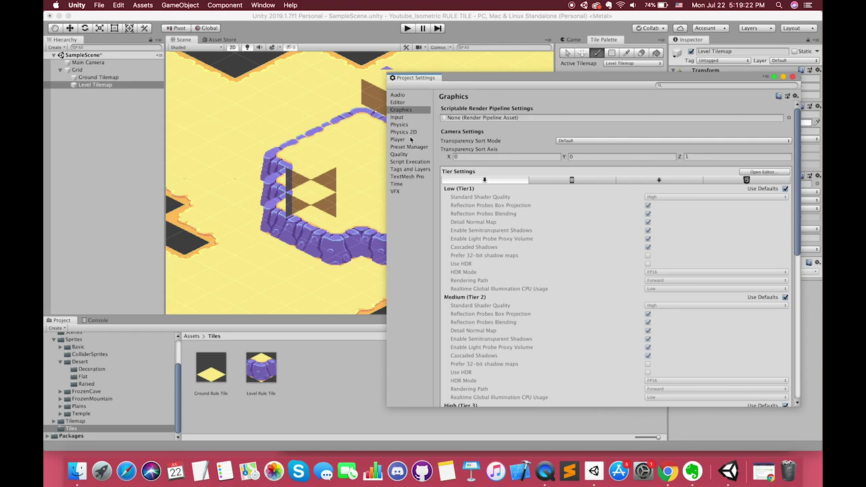
drag(387, 102, 447, 103)
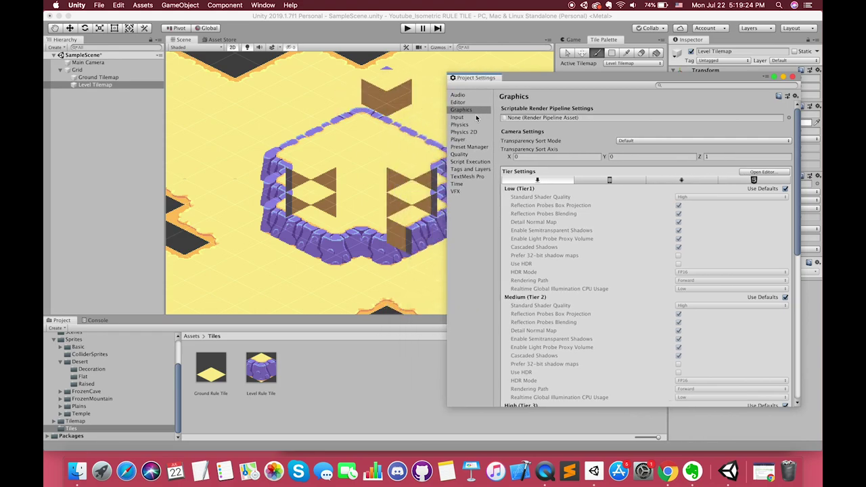
click(624, 143)
click(631, 165)
click(620, 156)
text(1)
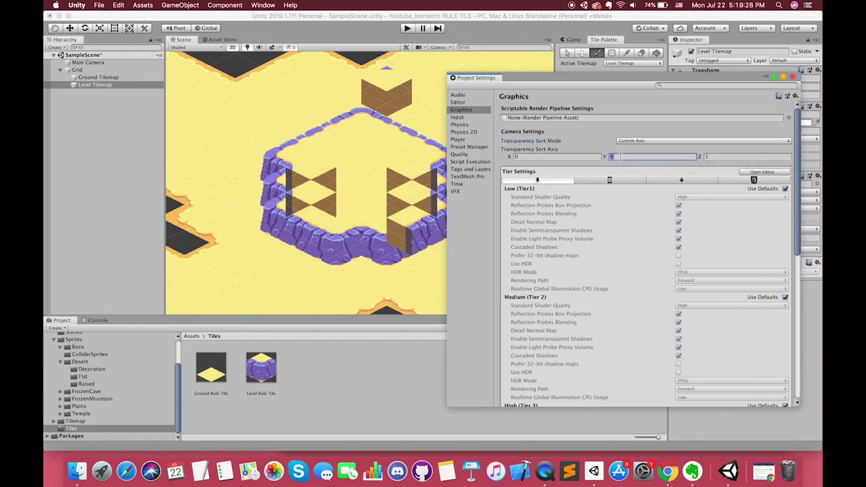
click(708, 157)
text(0)
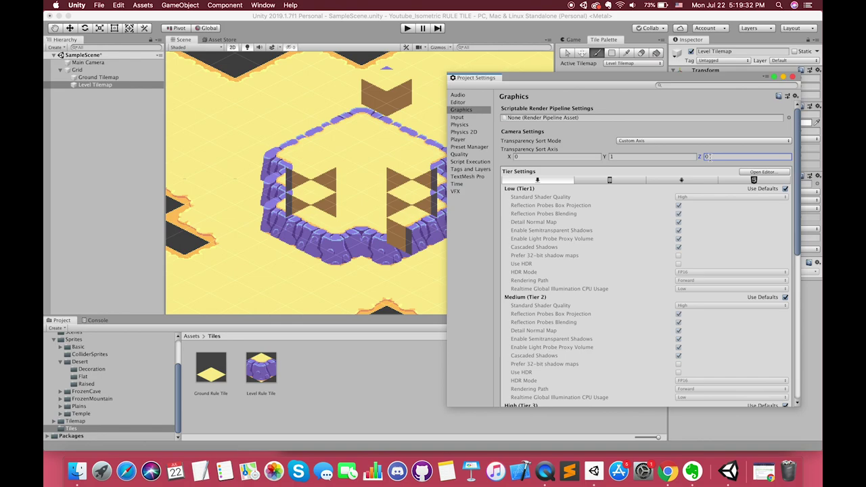
- Set the Level Tilemap's Renderer Mode to Individual
click(793, 77)
click(743, 200)
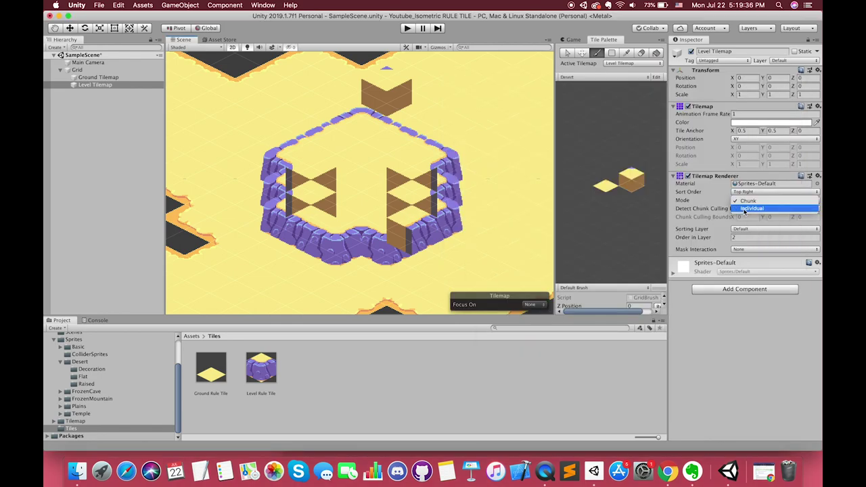
click(750, 209)
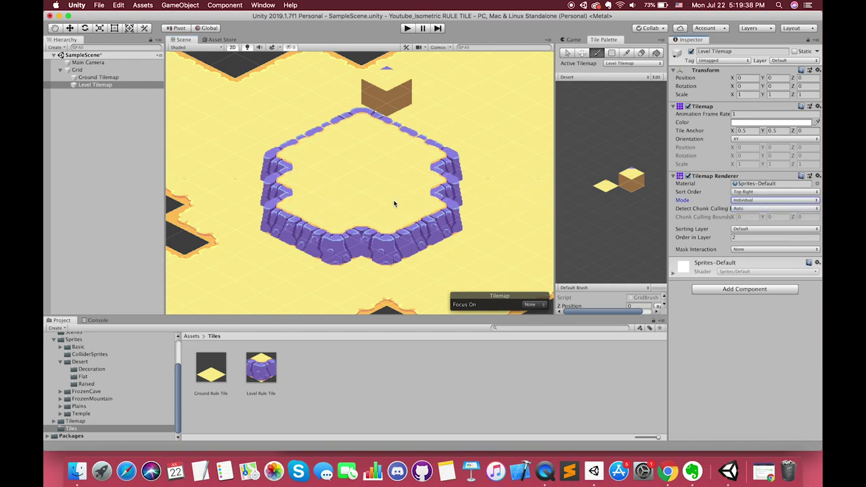
- Extend the first plateau's top wall and paint a second raised plateau to its right
scroll(360, 210, down, 3)
mouse_move(361, 155)
mouse_down()
mouse_move(354, 145)
mouse_move(396, 133)
mouse_up()
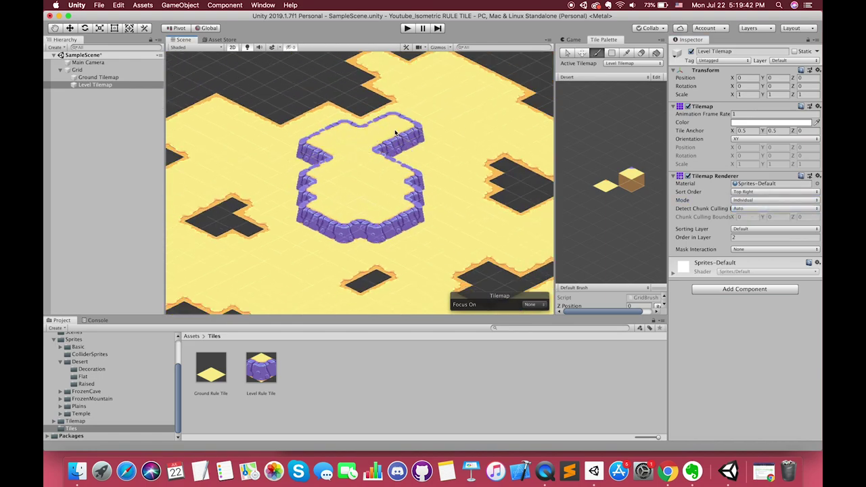
scroll(362, 193, down, 3)
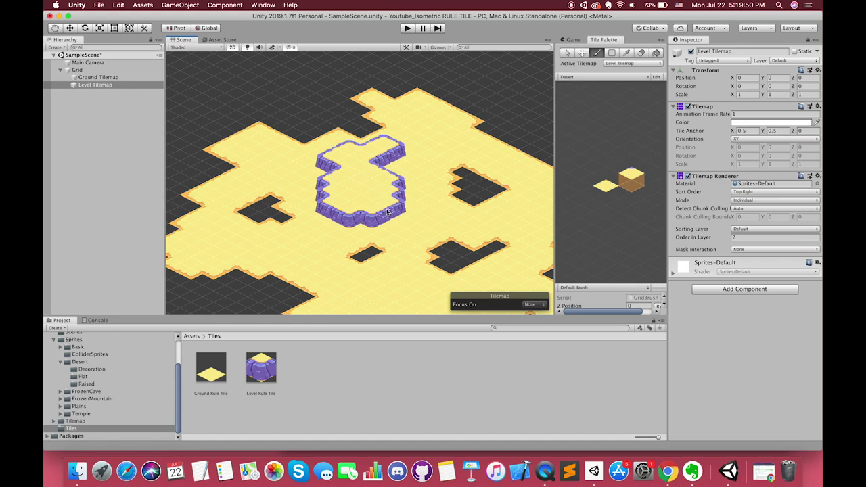
middle_drag(407, 220, 346, 184)
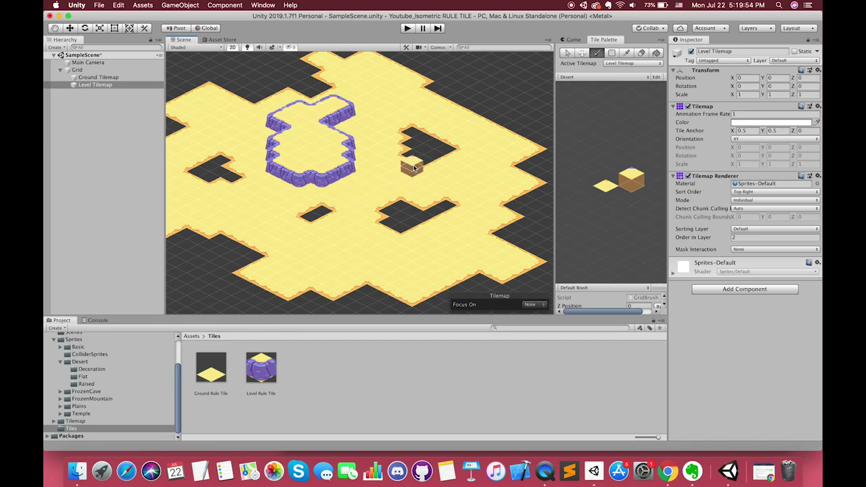
mouse_move(414, 169)
mouse_down()
mouse_move(459, 157)
mouse_move(438, 162)
mouse_up()
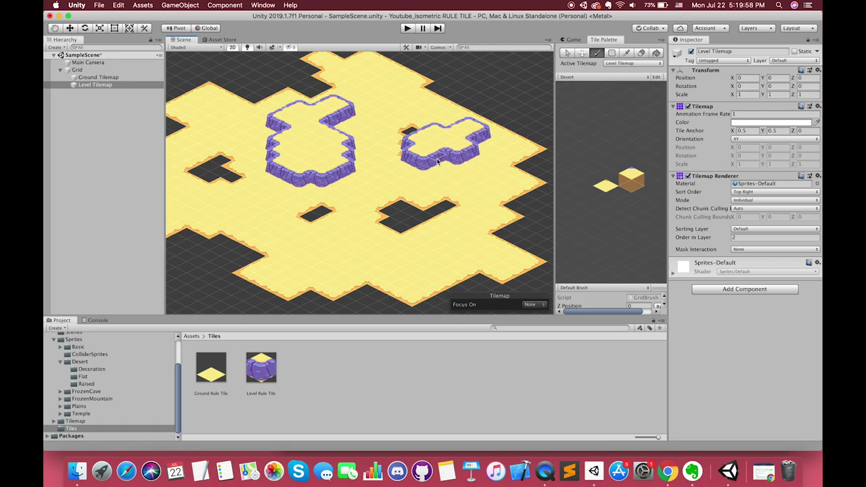
- Paint more raised plateaus lower on the map and near the bottom, extending one leftward
scroll(440, 166, up, 2)
scroll(449, 203, up, 2)
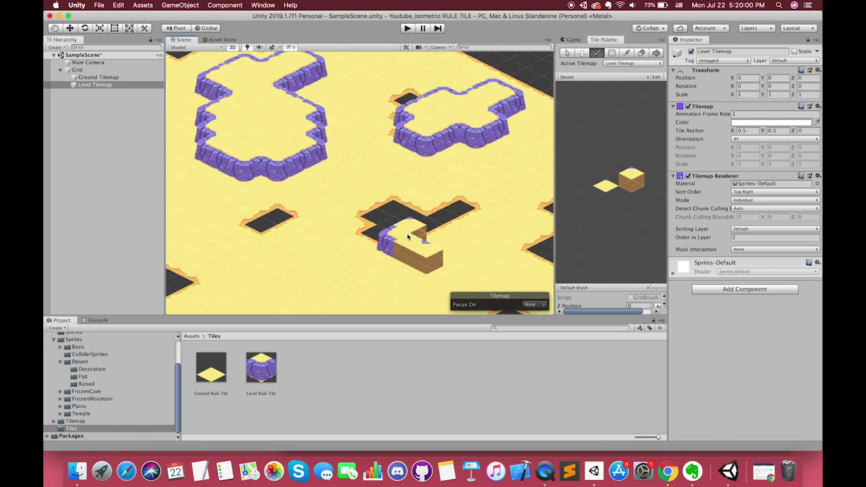
mouse_move(408, 236)
mouse_down()
mouse_move(521, 225)
mouse_move(507, 262)
mouse_move(487, 285)
mouse_up()
scroll(487, 278, down, 2)
scroll(441, 255, down, 2)
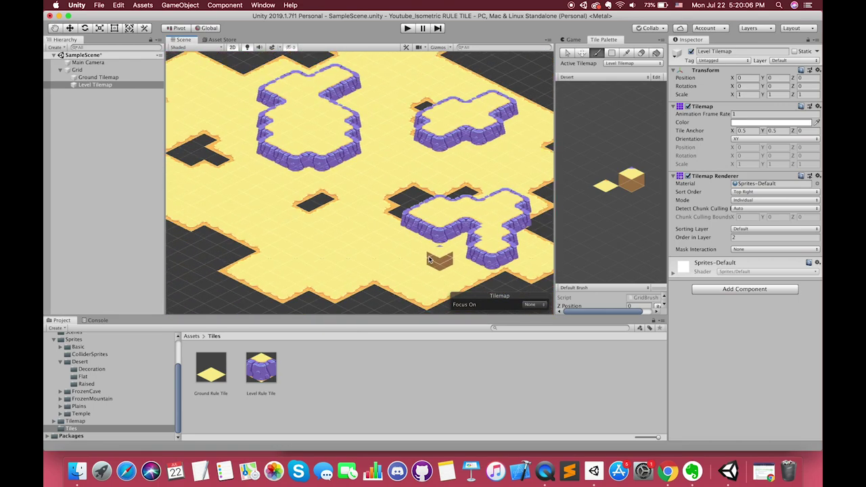
scroll(427, 246, down, 2)
scroll(457, 259, up, 2)
drag(319, 252, 346, 217)
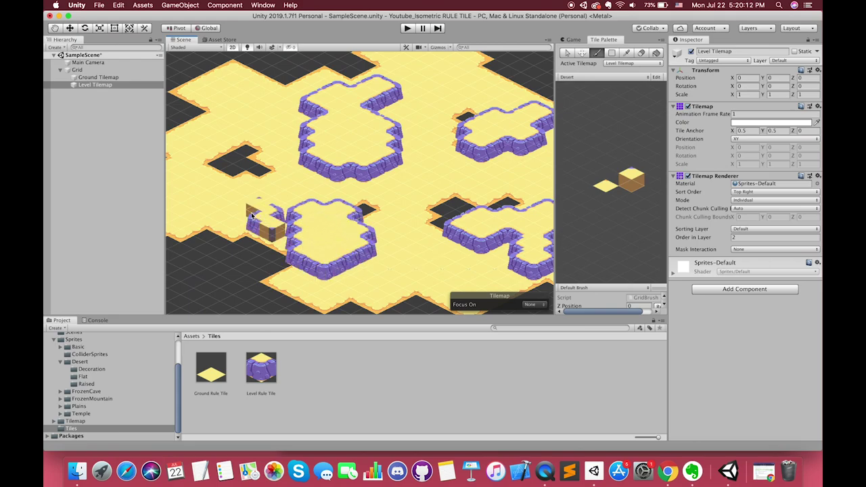
drag(346, 218, 293, 233)
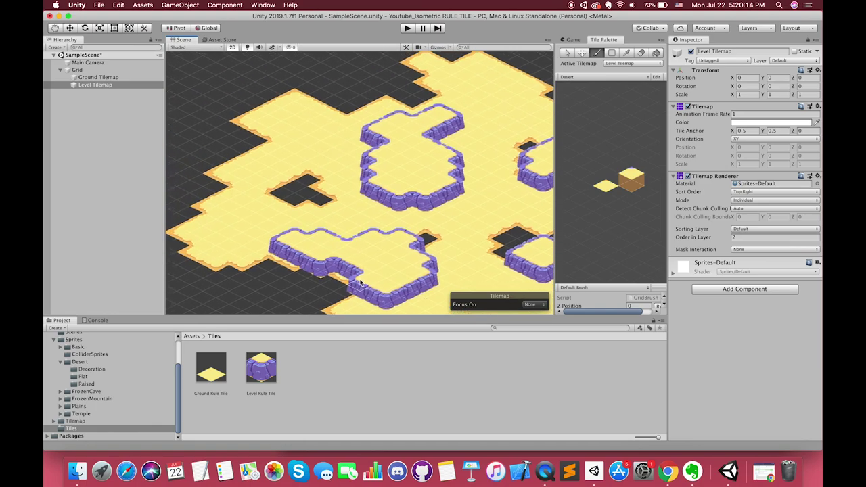
mouse_move(215, 215)
mouse_down()
mouse_move(252, 202)
mouse_move(248, 154)
mouse_move(272, 230)
mouse_up()
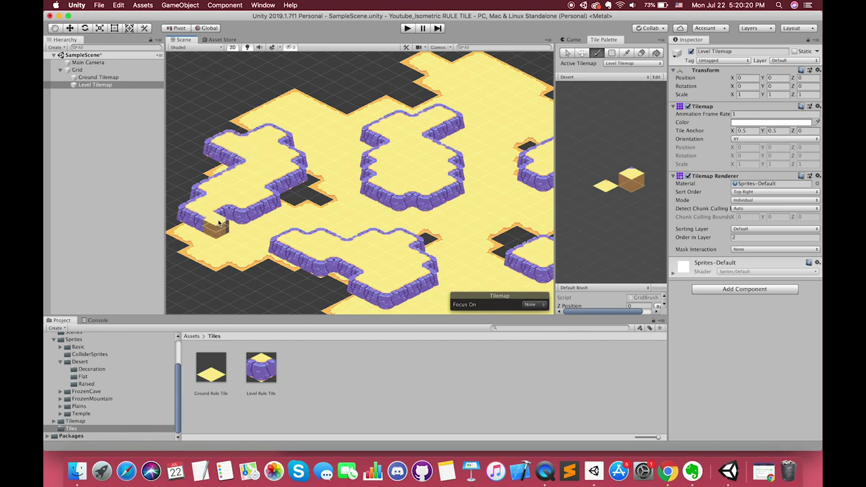
scroll(368, 245, down, 2)
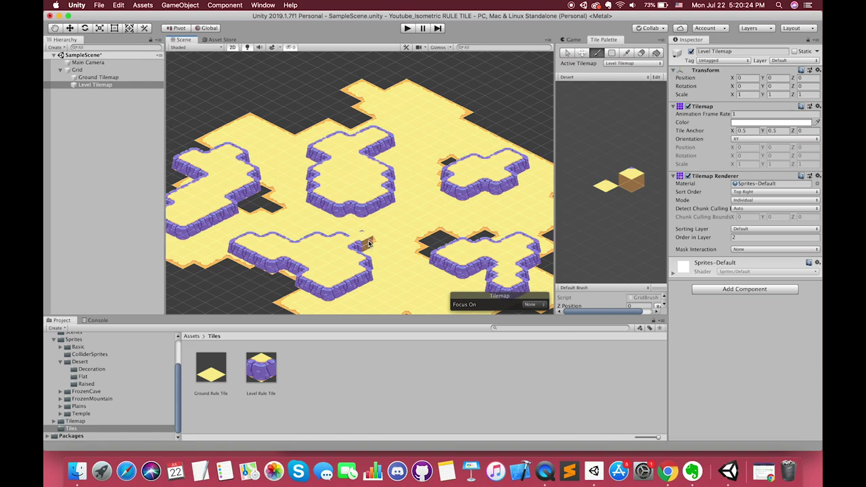
scroll(416, 229, up, 2)
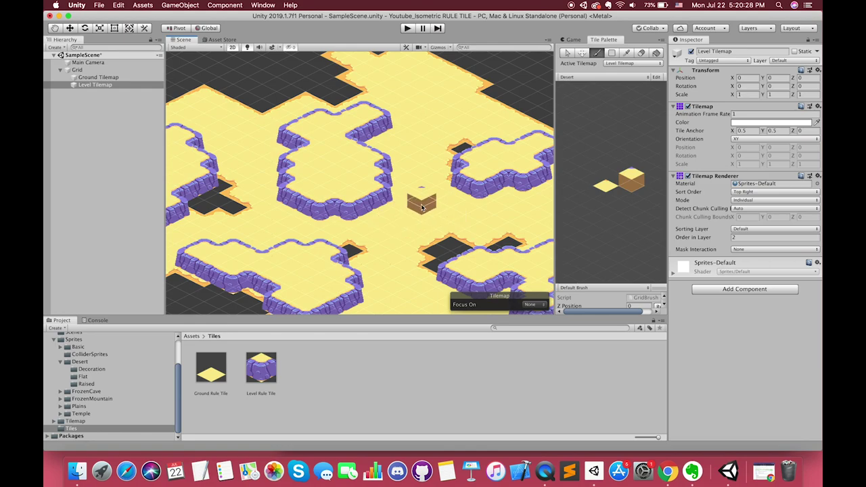
scroll(429, 216, down, 1)
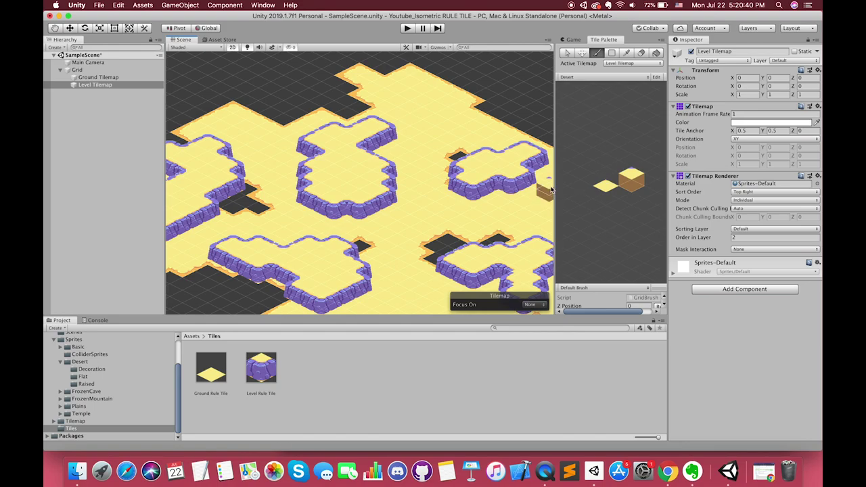
- Paint flat sand ground on the Ground Tilemap over the empty dark area
scroll(447, 230, left, 3)
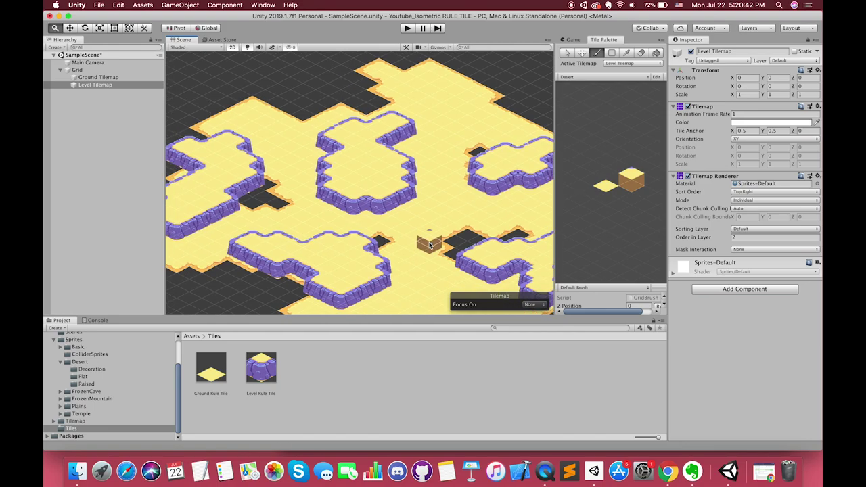
click(87, 78)
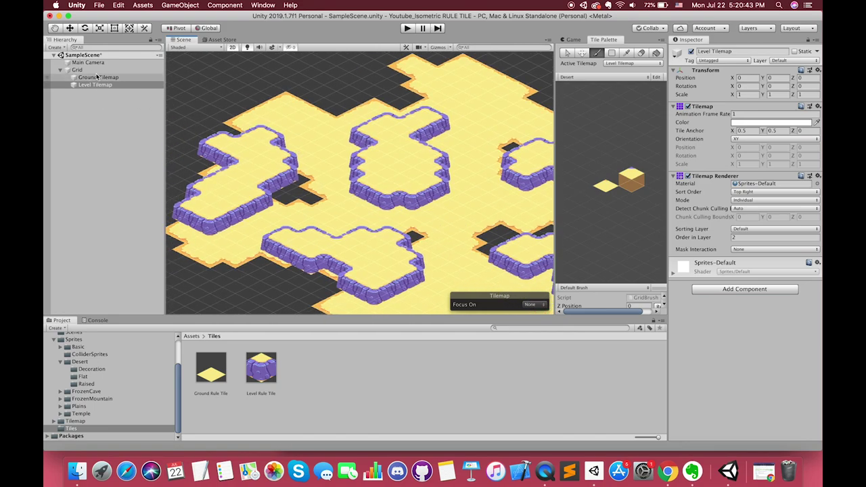
click(601, 188)
middle_drag(332, 304, 379, 253)
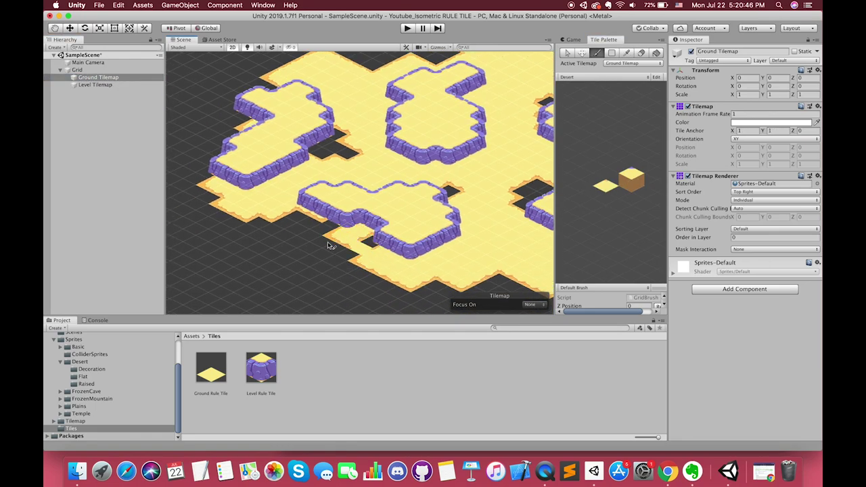
mouse_move(330, 245)
mouse_down()
mouse_move(330, 259)
mouse_move(274, 224)
mouse_up()
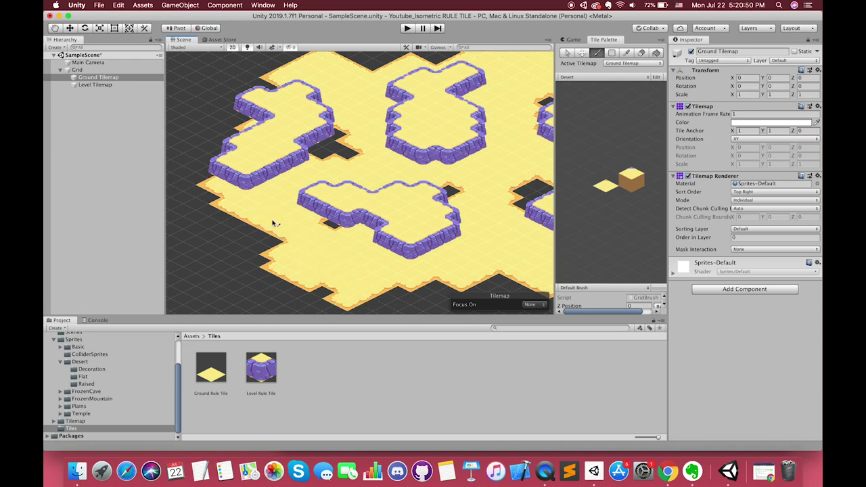
- Erase ground tiles to leave a couple of holes, including one near the top
middle_drag(364, 250, 323, 259)
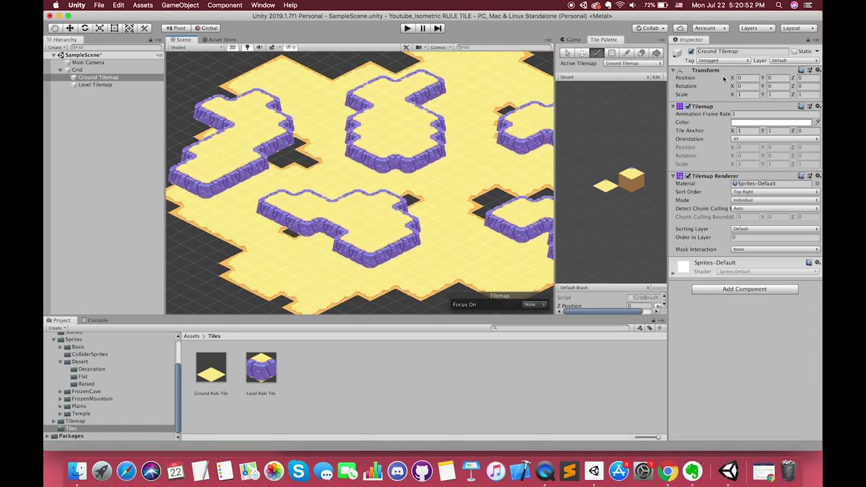
click(642, 53)
drag(316, 267, 288, 271)
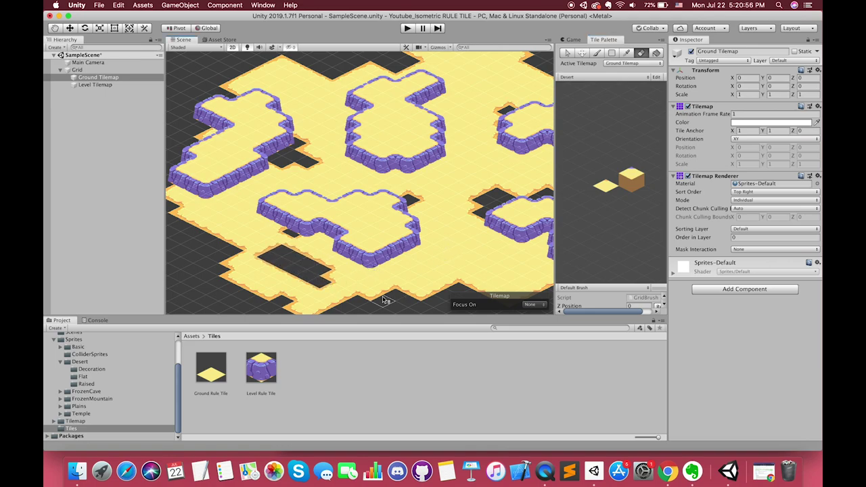
mouse_move(432, 211)
middle_down()
mouse_move(339, 252)
mouse_move(359, 261)
middle_up()
drag(392, 151, 386, 126)
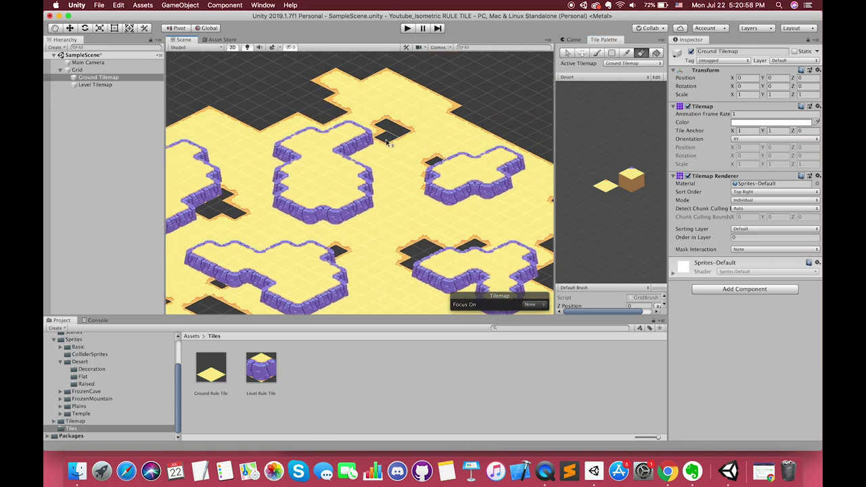
middle_drag(376, 172, 411, 176)
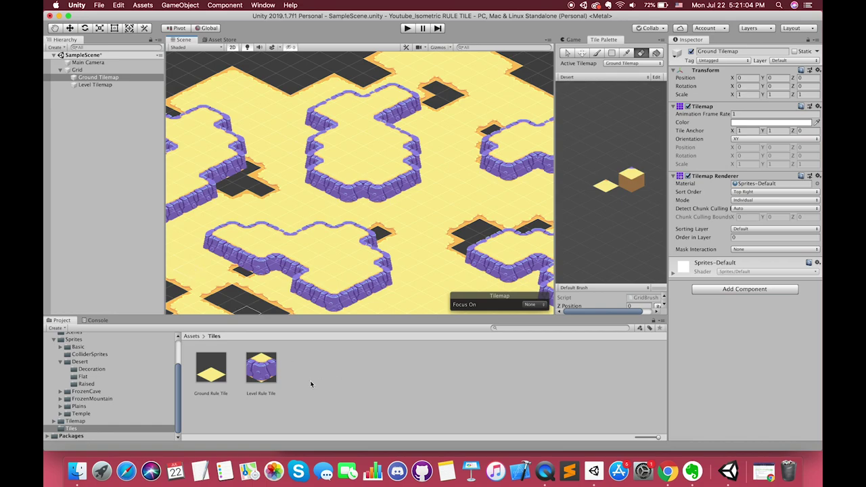
- Review the existing Ground and Level Tilemap layers in the Hierarchy
click(325, 391)
right_click(326, 392)
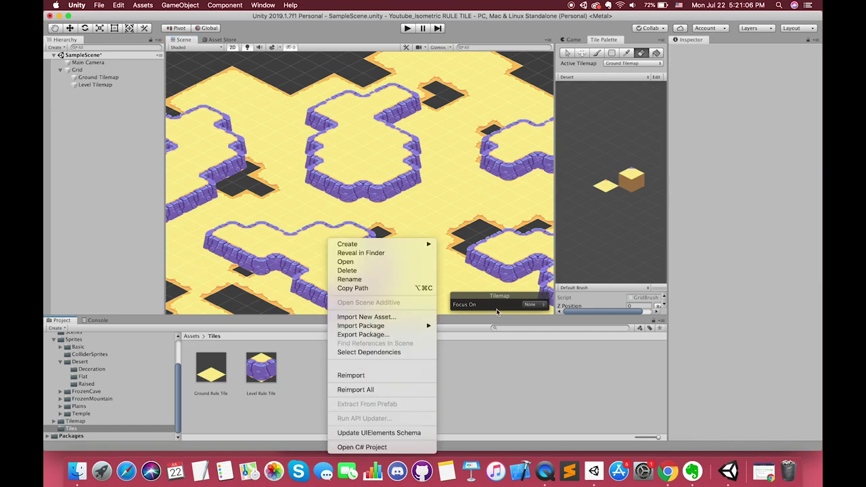
mouse_move(382, 244)
click(302, 386)
click(99, 77)
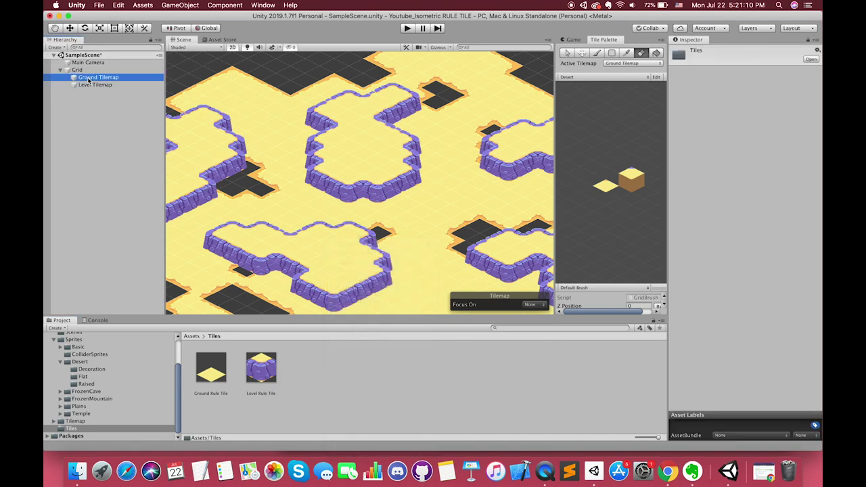
click(95, 85)
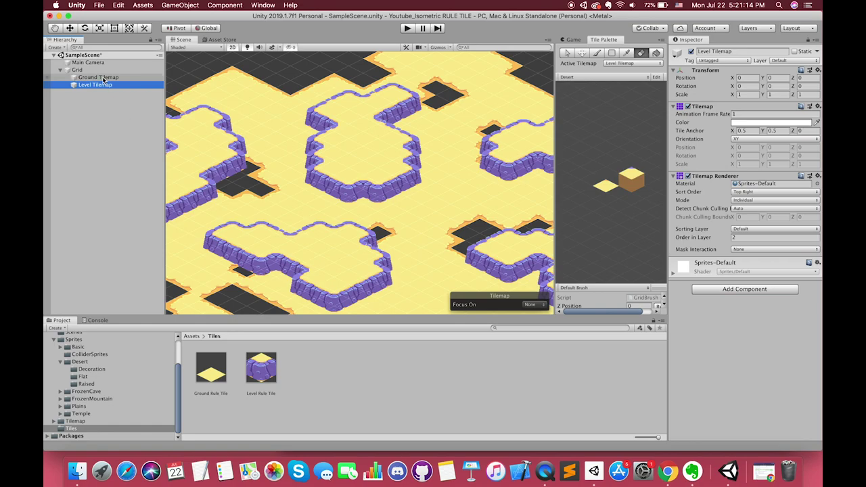
- Add an isometric tilemap under Grid named Ground Detailed Tilemap with Order in Layer 1
click(101, 78)
right_click(85, 70)
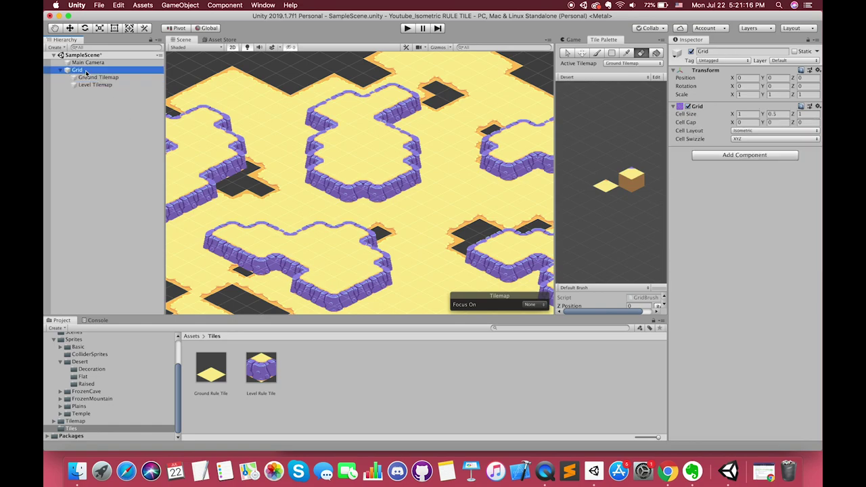
mouse_move(124, 173)
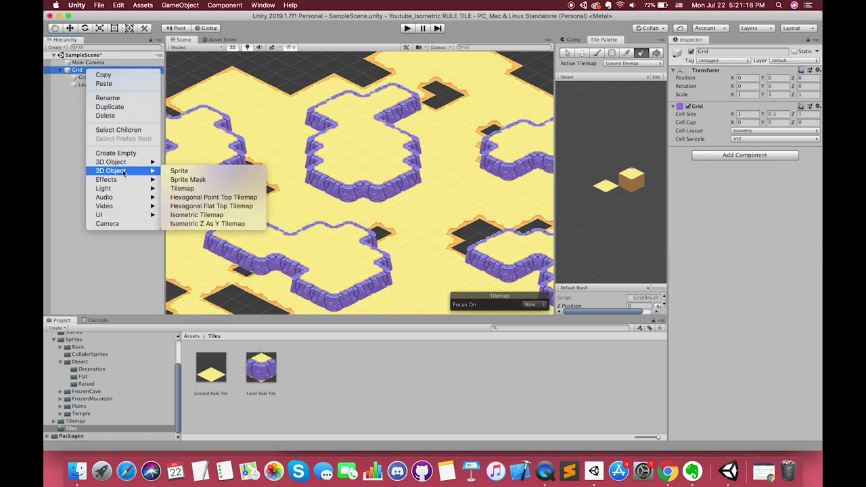
click(192, 215)
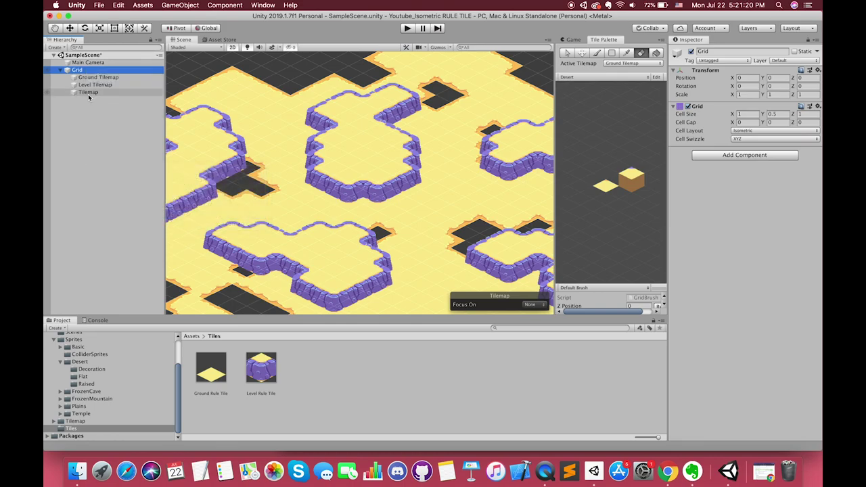
key(Return)
key(Return)
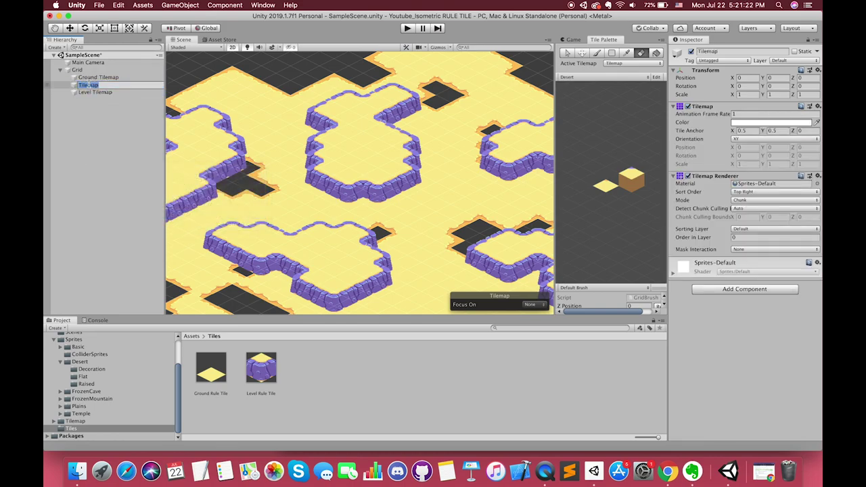
text(Gr)
text(ap)
key(Return)
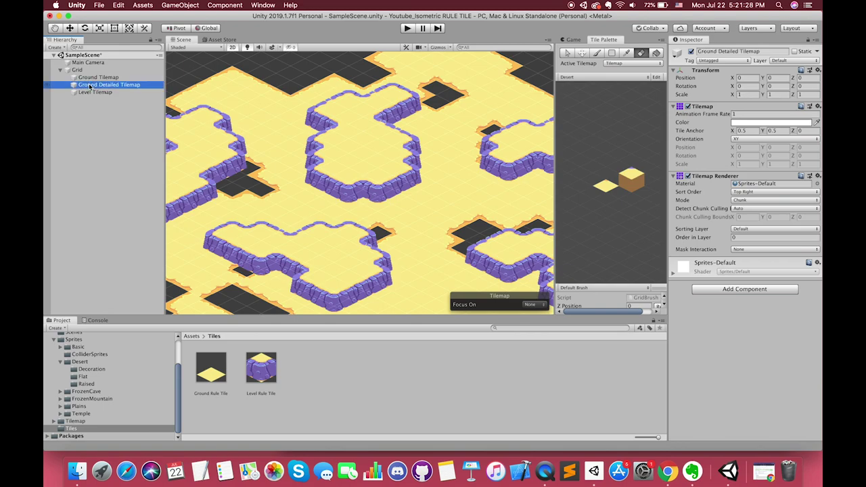
click(742, 238)
text(1)
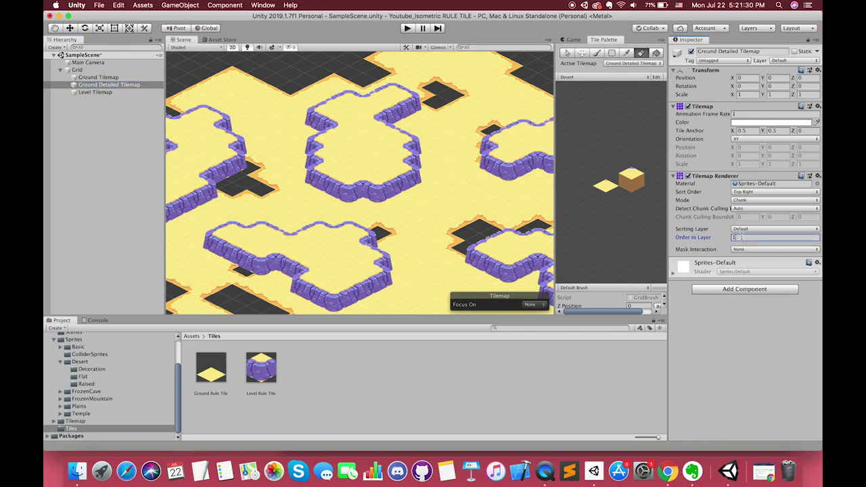
- Make Ground Detailed Tilemap the paint target, briefly toggling the Level Tilemap's visibility
click(98, 77)
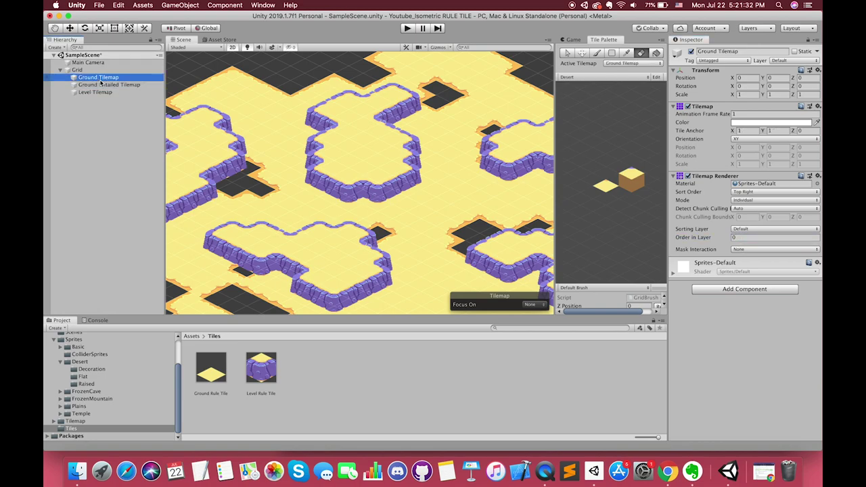
click(633, 62)
click(633, 75)
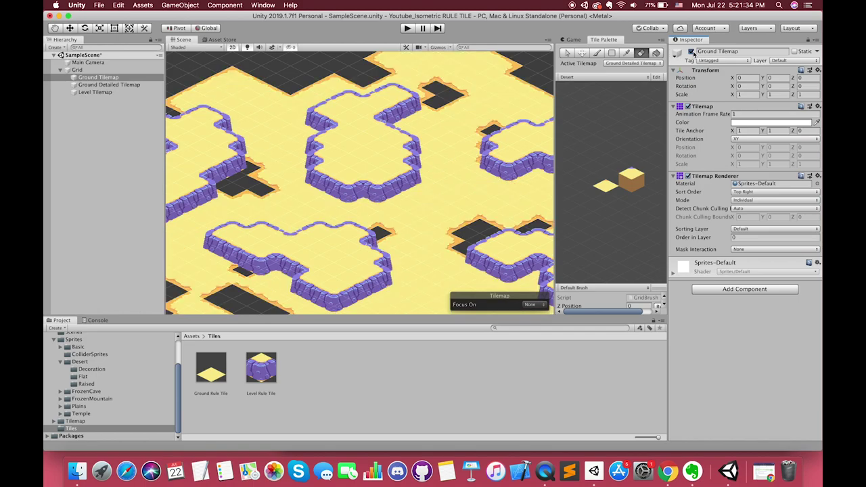
click(123, 86)
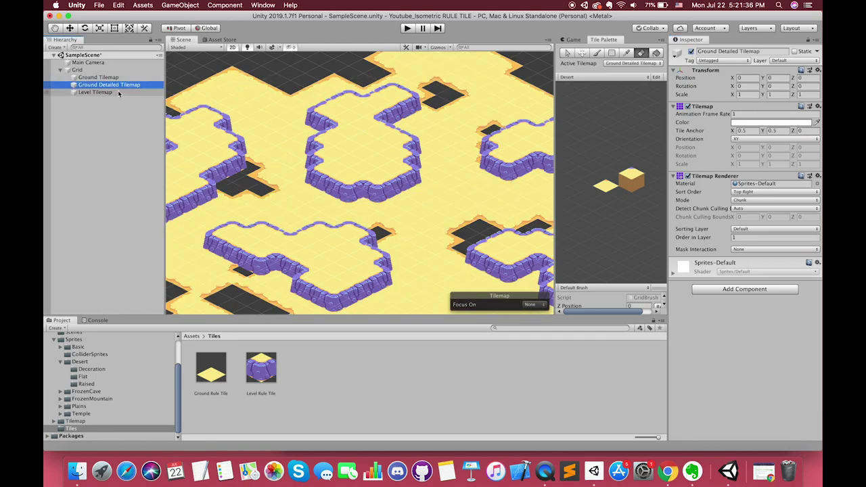
click(123, 92)
click(691, 51)
click(691, 52)
click(691, 52)
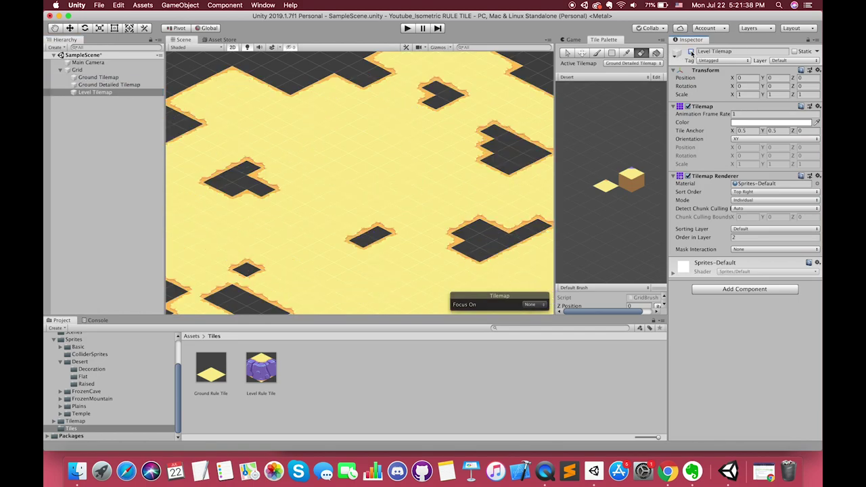
click(691, 51)
click(144, 85)
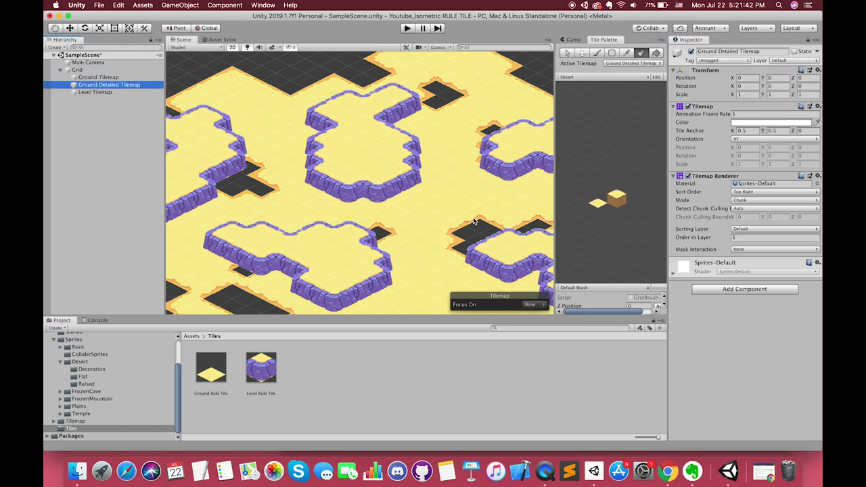
- Browse the Temple, Plains and FrozenMountain sprite folders, then return to Tiles
middle_drag(504, 252, 467, 240)
click(81, 414)
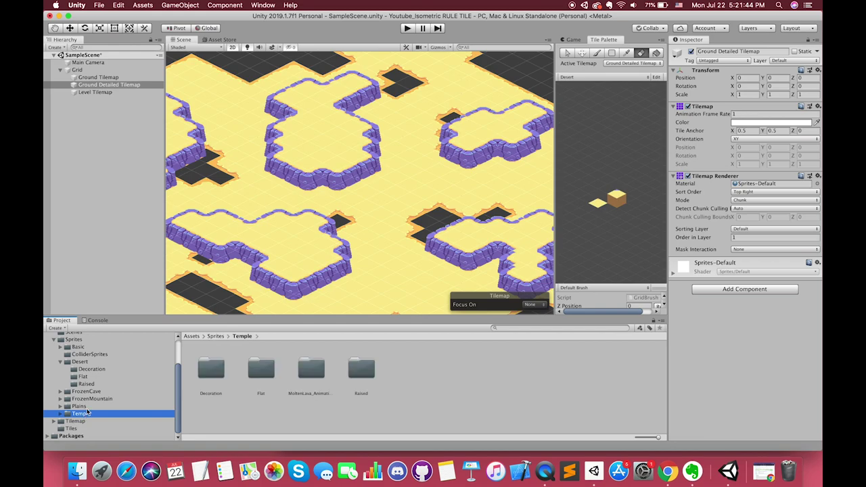
click(79, 407)
click(88, 399)
click(71, 429)
- Create an Isometric Rule Tile asset named Detail Rule Tile in the Tiles folder
right_click(298, 396)
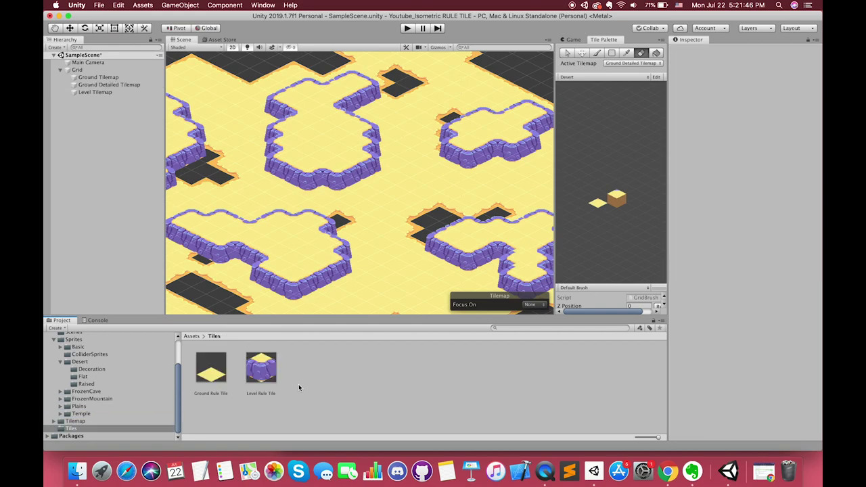
mouse_move(352, 244)
mouse_move(480, 75)
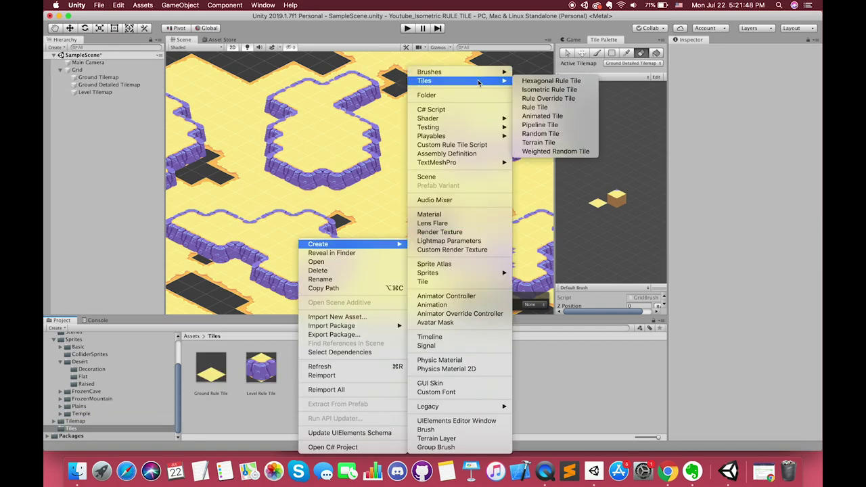
click(531, 90)
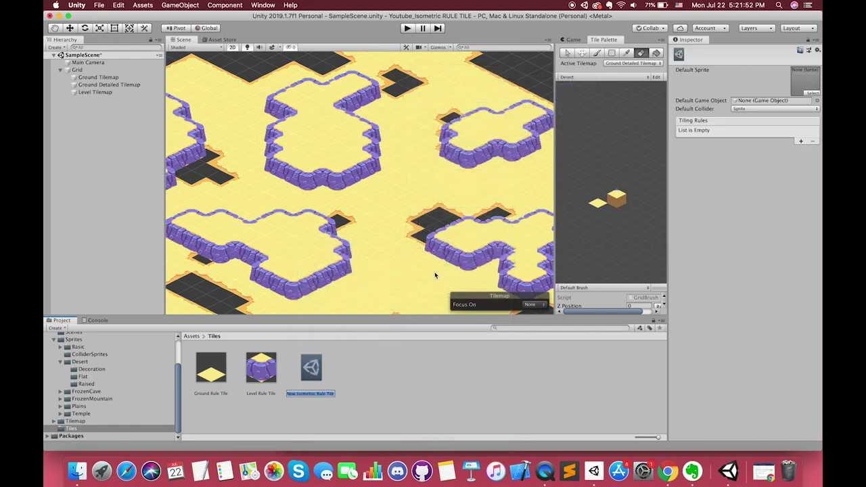
text(D)
text(Tile)
key(Return)
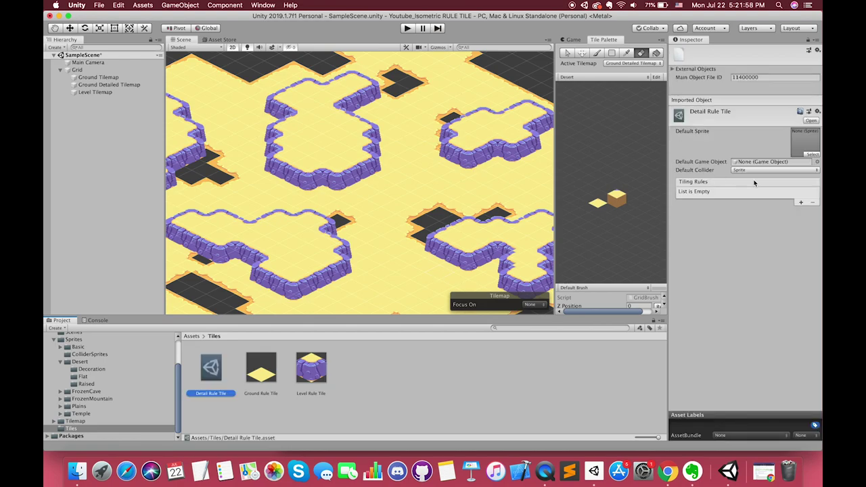
- Add three empty tiling rules to Detail Rule Tile
click(802, 203)
click(803, 228)
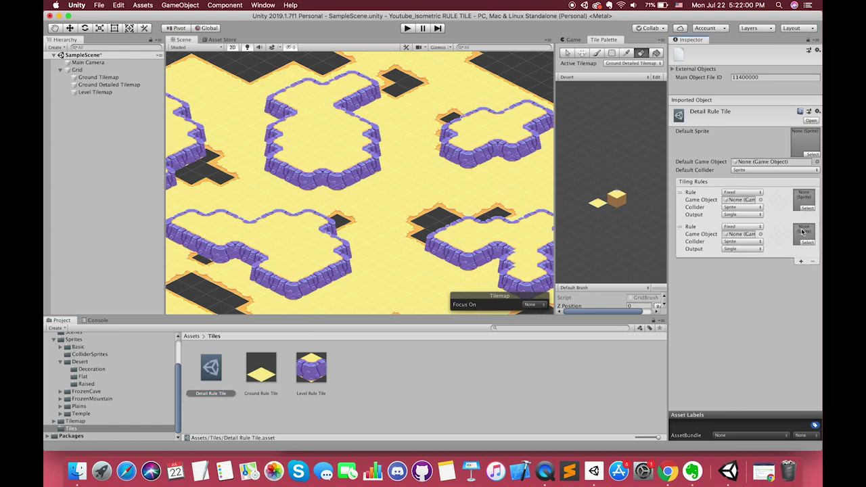
click(801, 262)
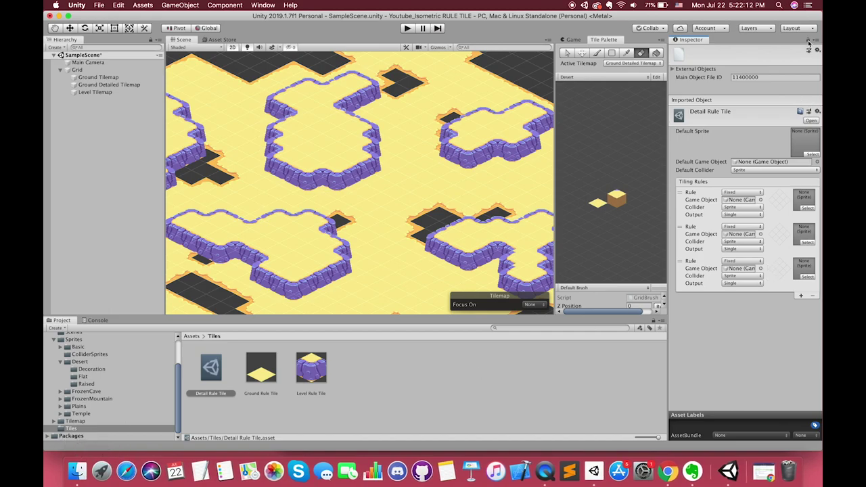
- Assign desert-sliced_19, _18 and _20 as the sprites of the three tiling rules
click(101, 379)
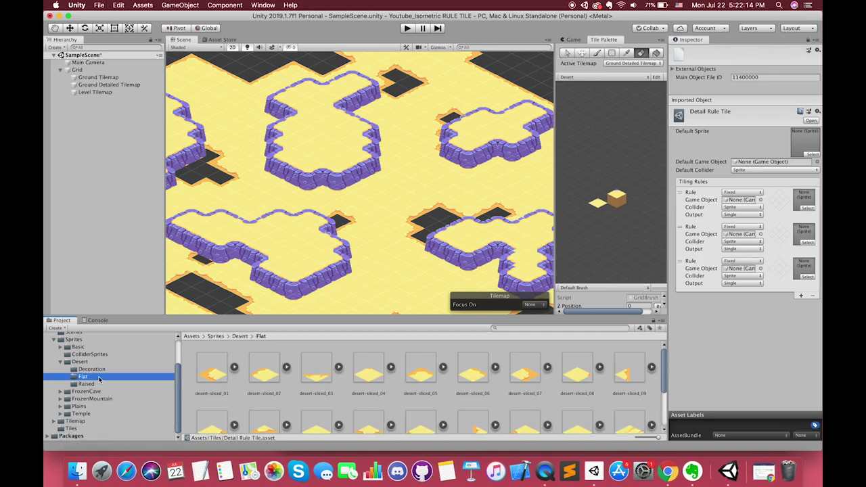
scroll(420, 383, down, 3)
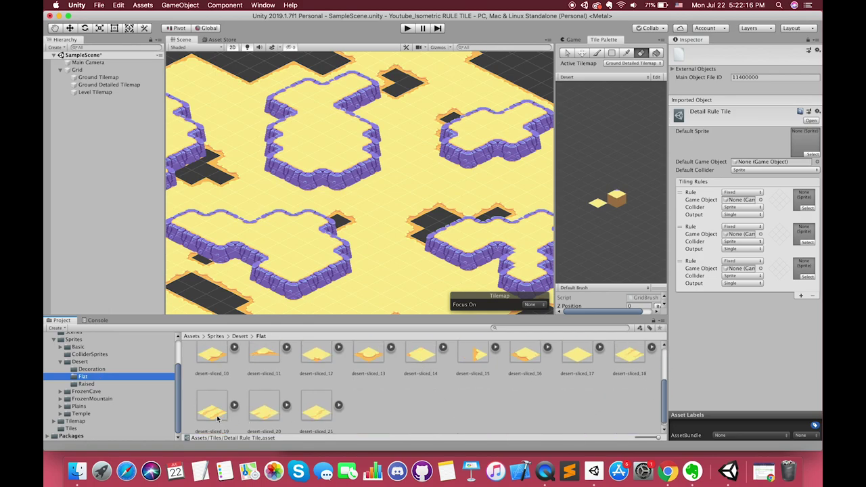
drag(217, 419, 805, 203)
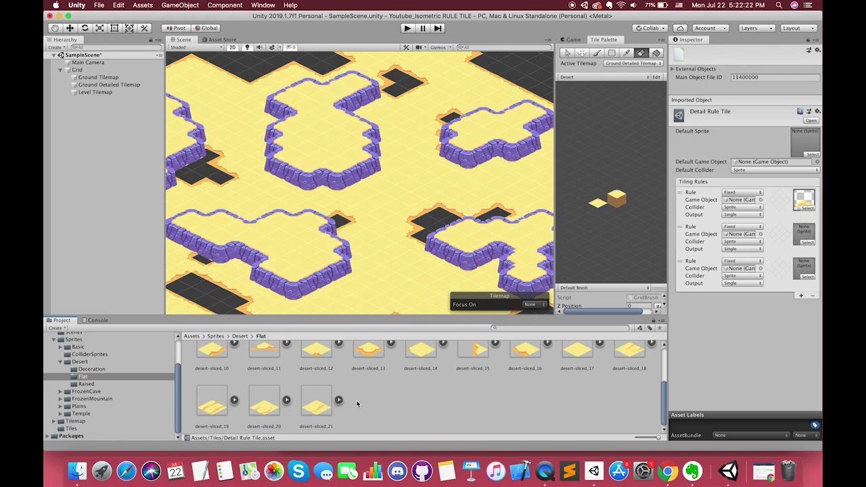
drag(650, 357, 805, 234)
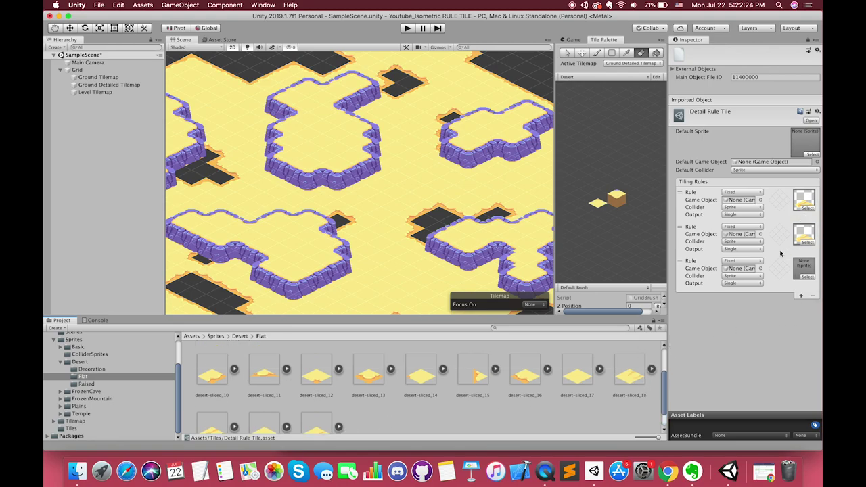
mouse_move(264, 405)
mouse_down()
mouse_move(822, 268)
mouse_move(807, 268)
mouse_up()
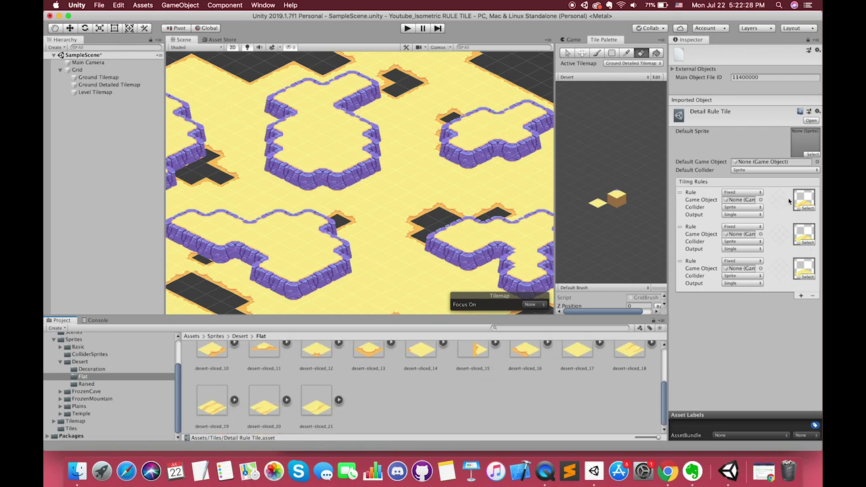
- Add neighbour conditions to the first rule and set desert-sliced_19 as the default sprite
click(783, 197)
click(775, 203)
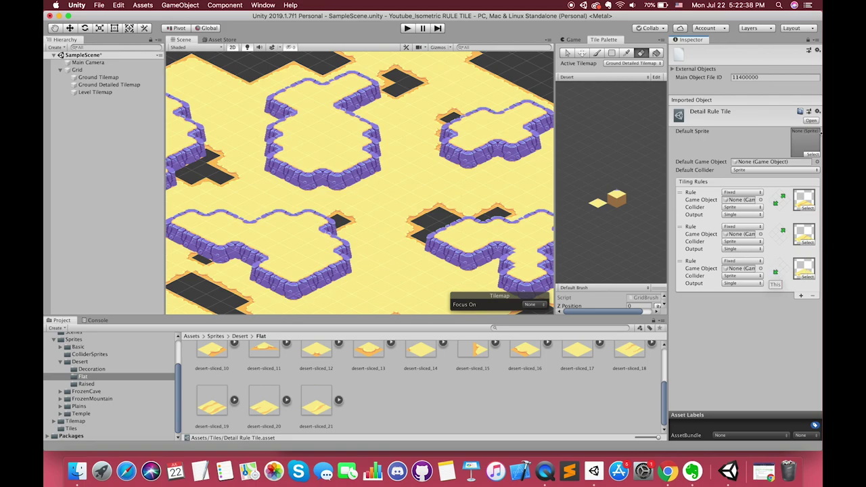
click(215, 407)
drag(215, 407, 805, 142)
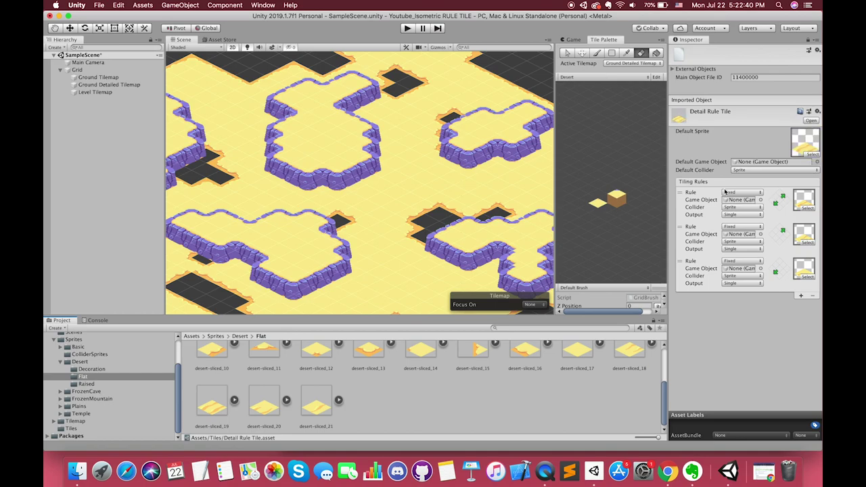
click(82, 429)
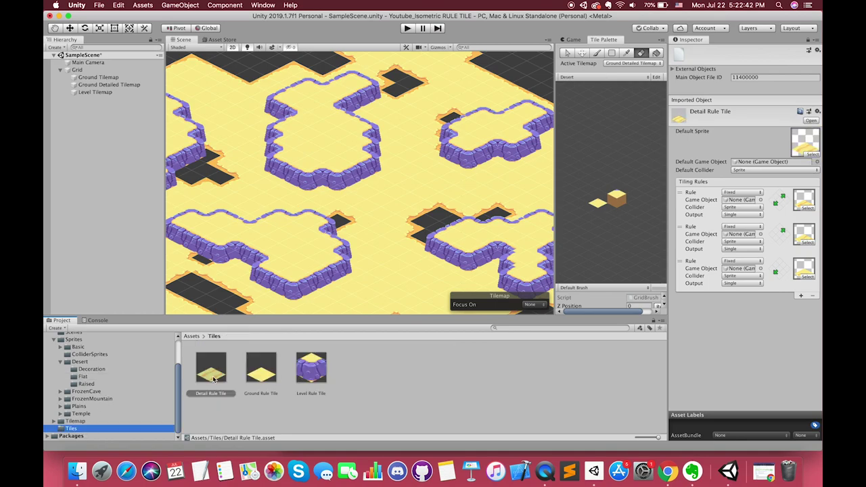
- Add Detail Rule Tile to the Desert palette and pick it with the Paintbrush on Ground Detailed Tilemap
mouse_move(214, 381)
mouse_down()
mouse_move(581, 206)
mouse_move(603, 229)
mouse_up()
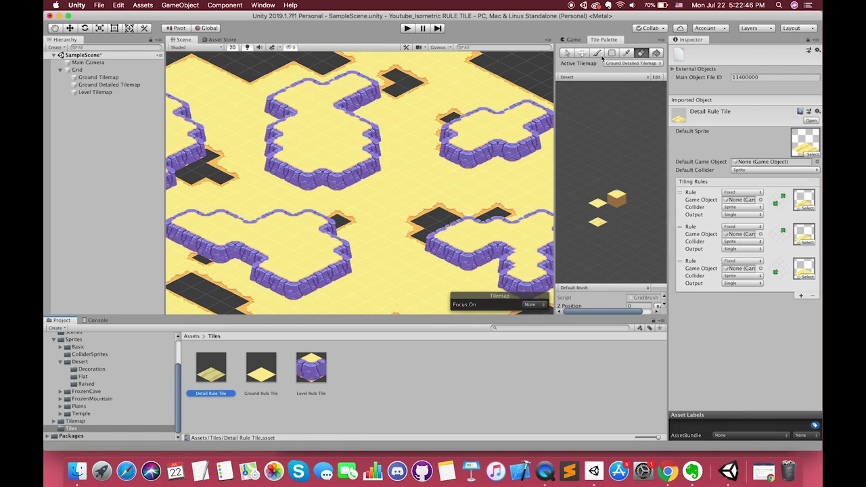
click(598, 54)
click(109, 84)
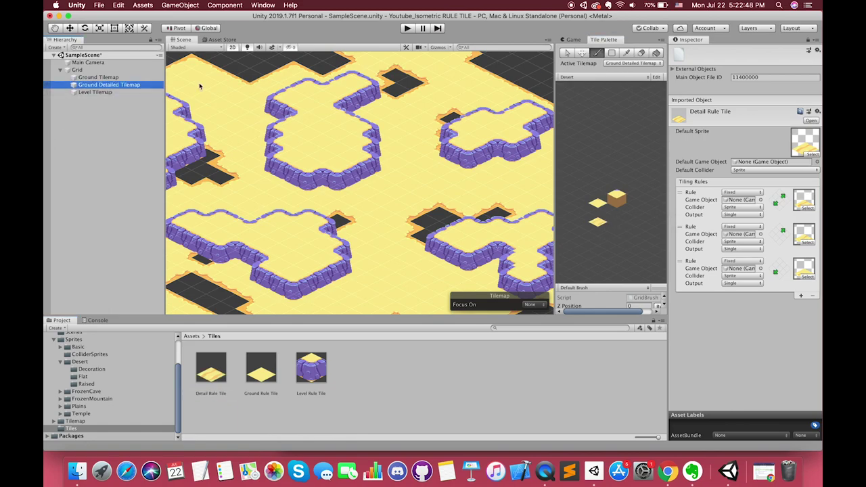
click(596, 223)
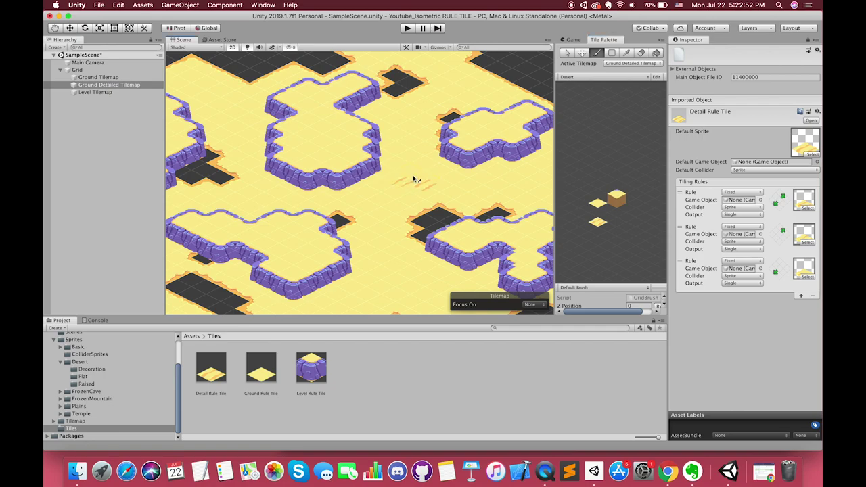
- Paint sand-streak detail tiles diagonally across the first stretches of desert sand
click(385, 196)
scroll(406, 200, up, 2)
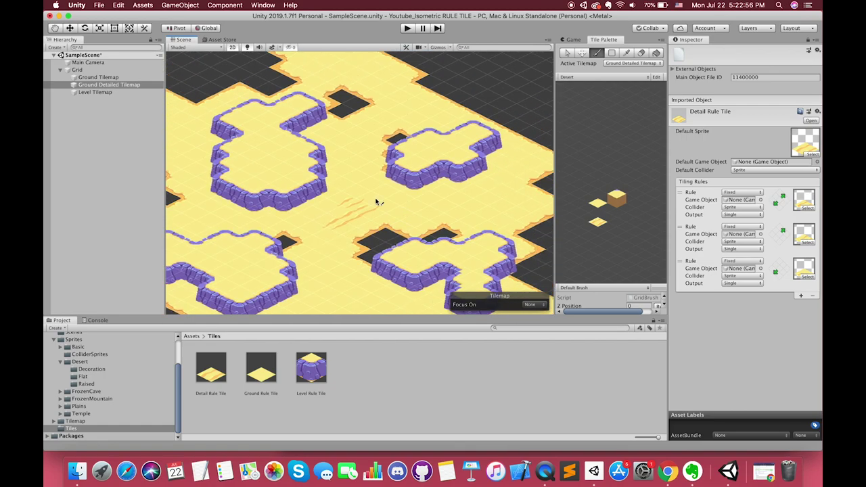
scroll(377, 199, up, 3)
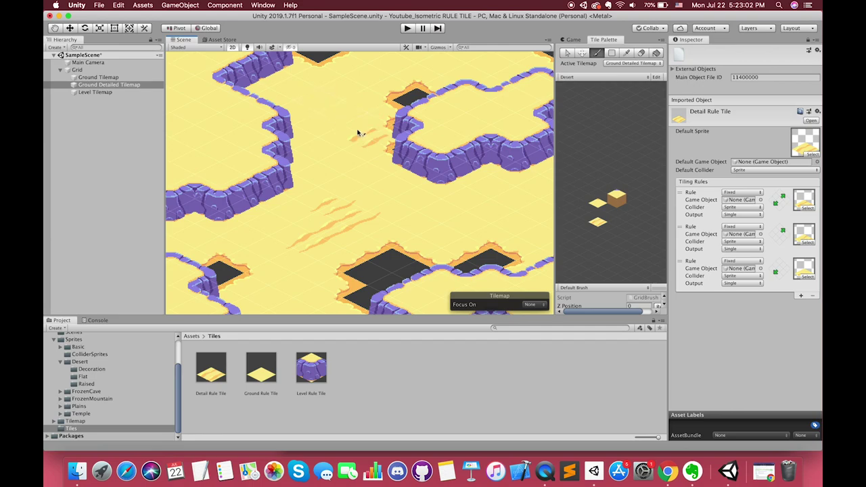
middle_drag(482, 199, 303, 170)
drag(446, 124, 333, 194)
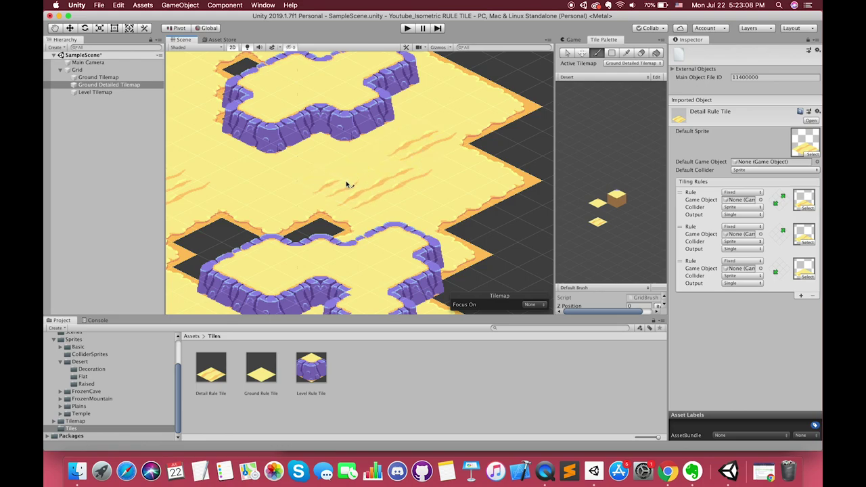
middle_drag(348, 186, 379, 178)
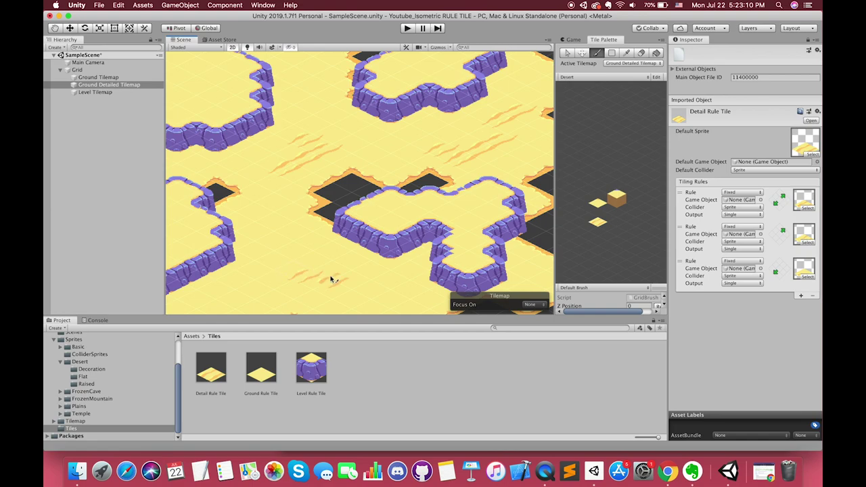
middle_drag(329, 281, 366, 190)
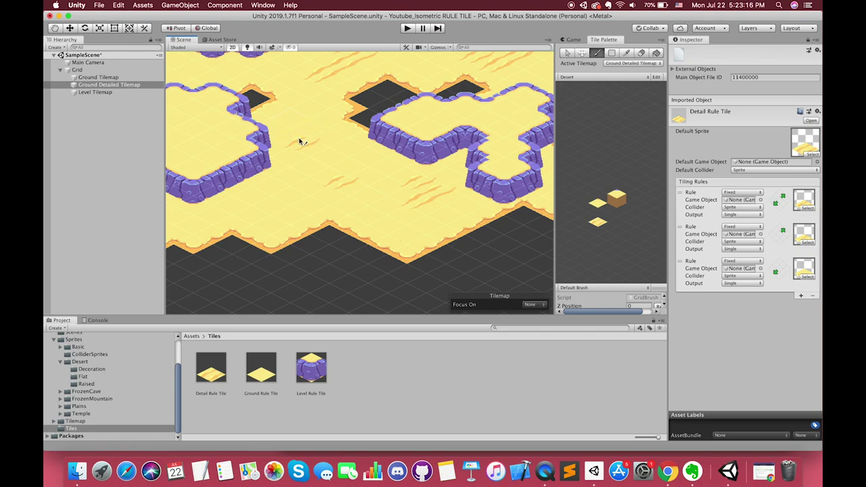
scroll(548, 205, up, 2)
click(366, 122)
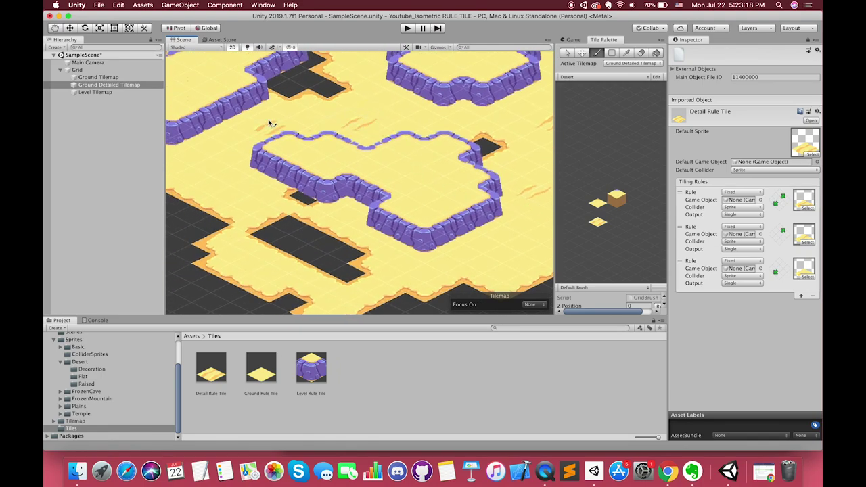
- Paint more detail streaks below the plateaus, then make Level Tilemap the paint target
mouse_move(241, 140)
middle_down()
mouse_move(456, 132)
mouse_move(379, 132)
mouse_move(512, 143)
mouse_move(389, 125)
mouse_move(380, 175)
middle_up()
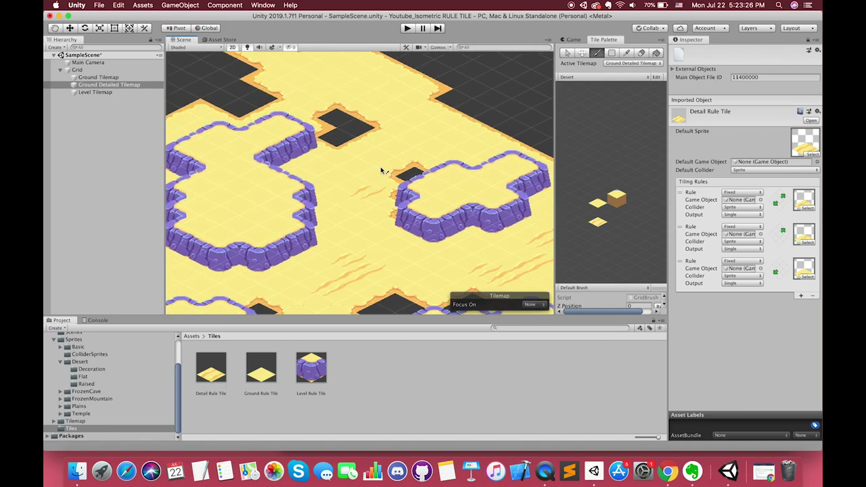
middle_drag(388, 104, 402, 149)
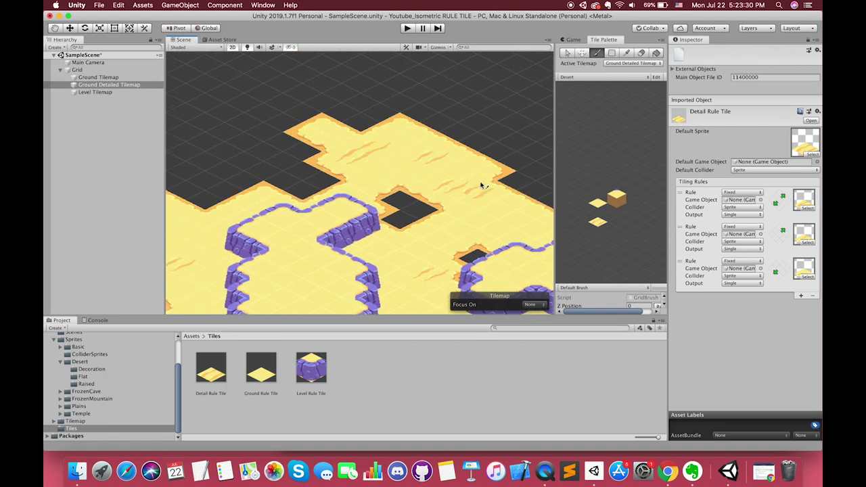
middle_drag(478, 189, 404, 71)
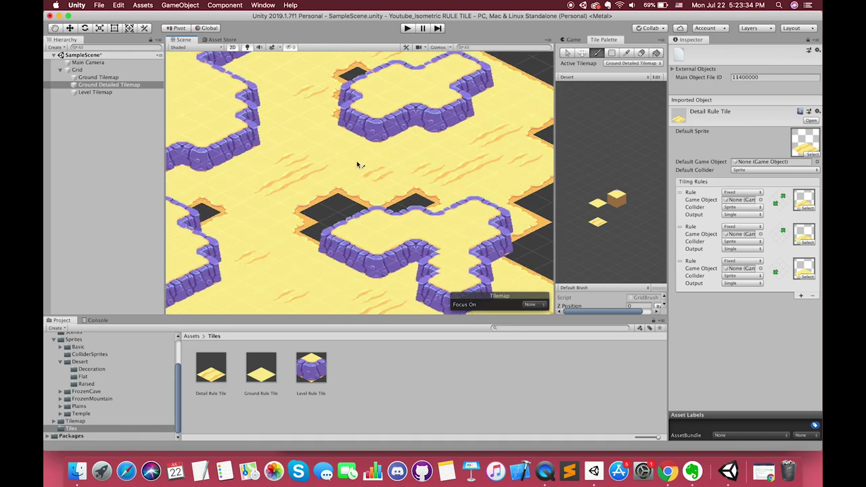
middle_drag(377, 153, 241, 126)
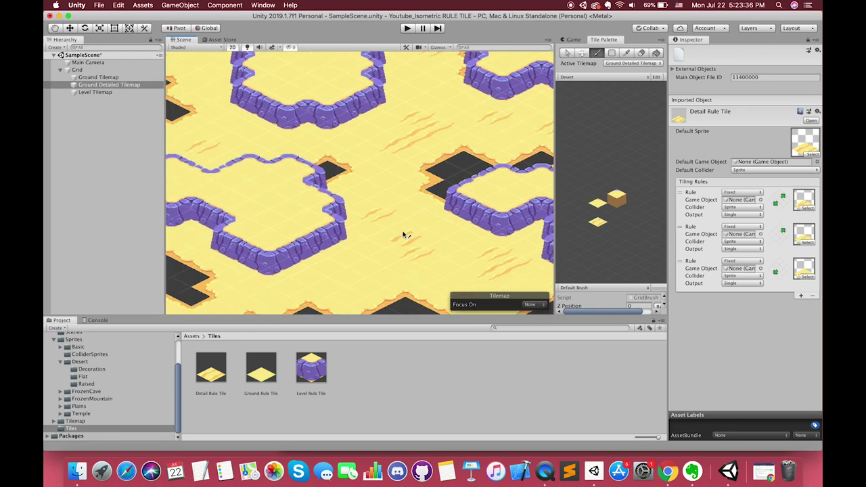
middle_drag(330, 277, 374, 211)
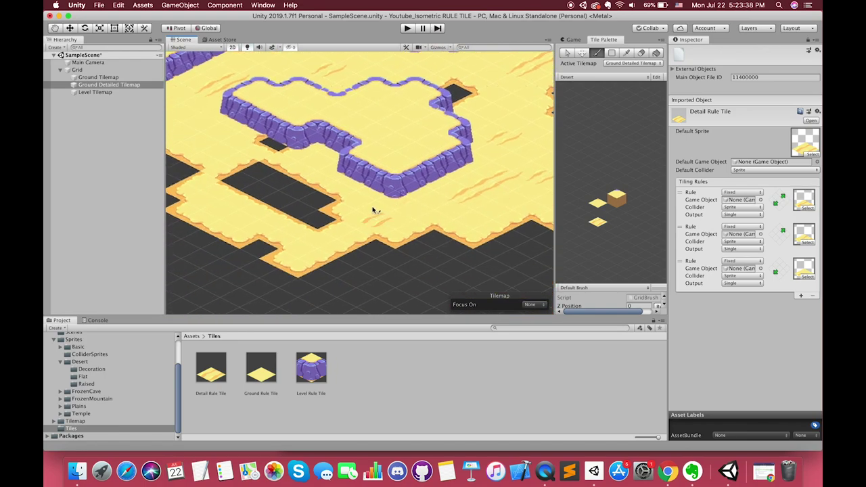
middle_drag(324, 234, 348, 251)
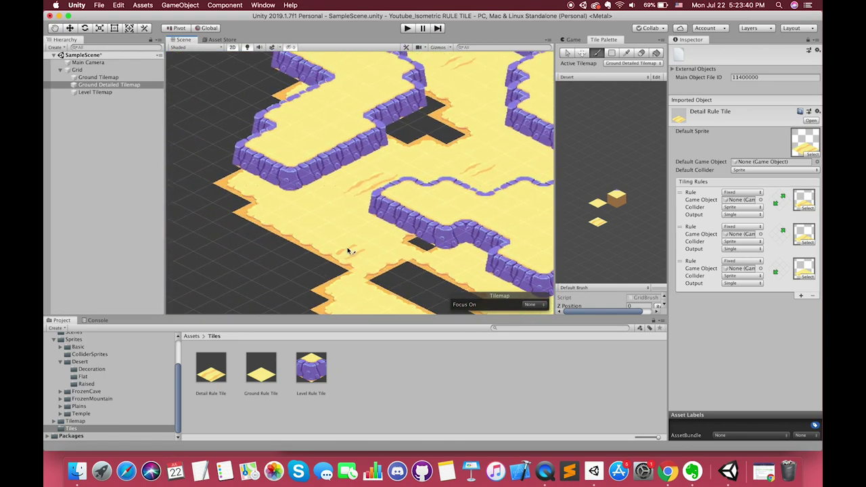
drag(295, 207, 341, 197)
scroll(343, 234, down, 3)
middle_drag(343, 234, 381, 205)
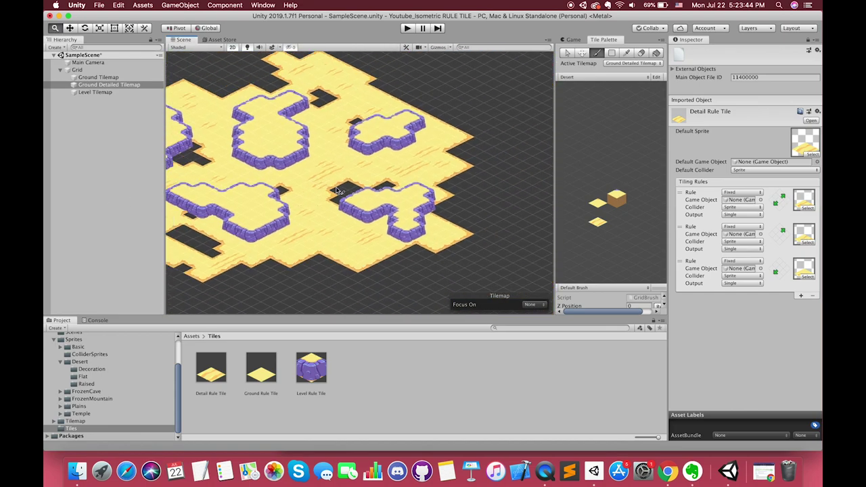
scroll(381, 205, up, 3)
scroll(404, 196, up, 2)
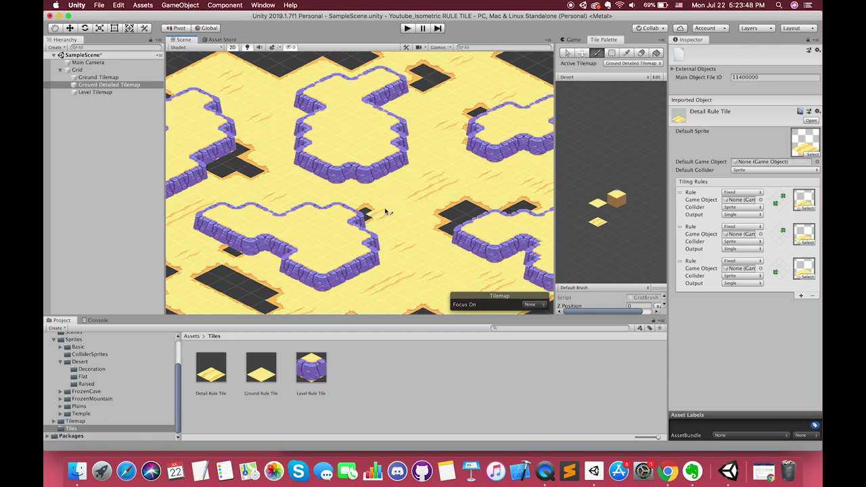
click(95, 92)
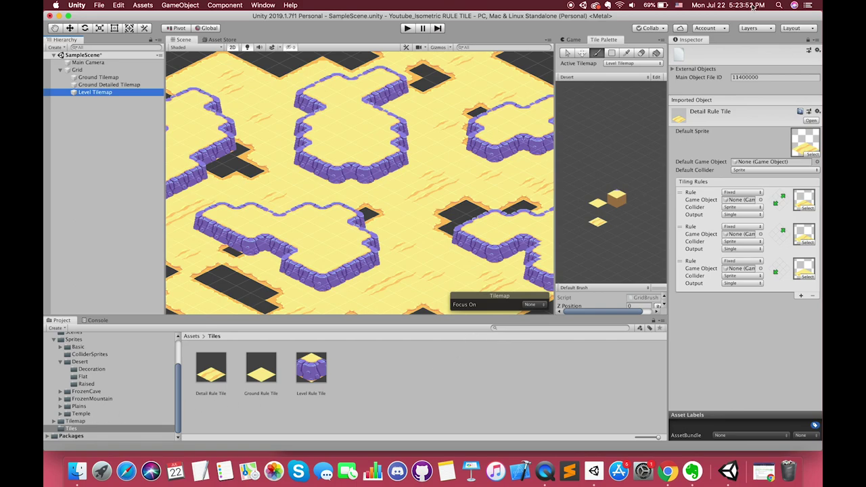
- Unlock the Inspector and add ramp sprite desert-sliced_53 to the Desert palette, saved in Tiles
click(809, 41)
click(85, 384)
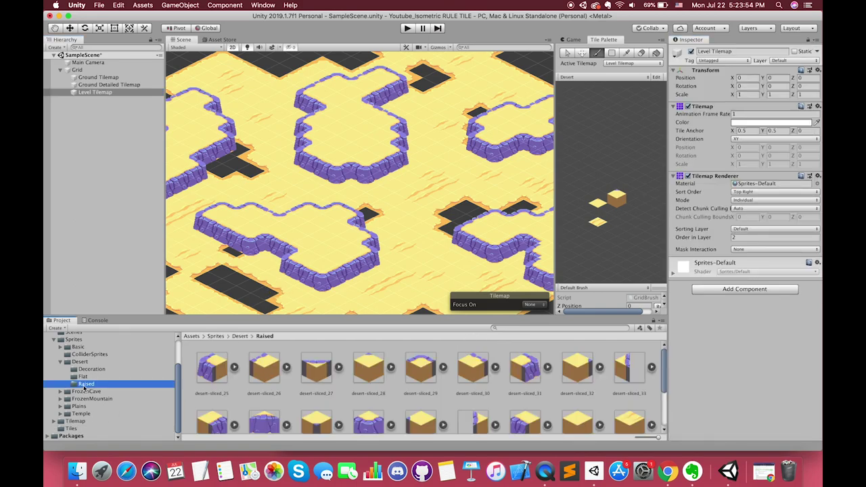
scroll(369, 394, down, 5)
middle_drag(626, 245, 604, 241)
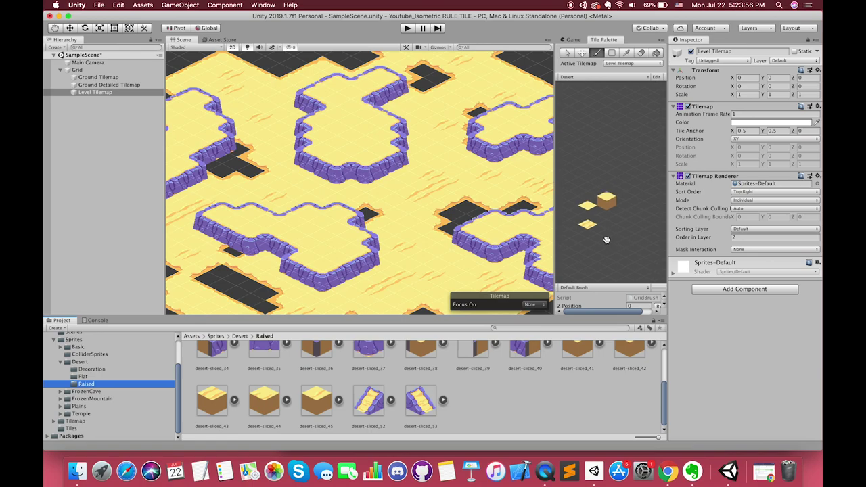
scroll(436, 388, up, 2)
scroll(437, 387, down, 2)
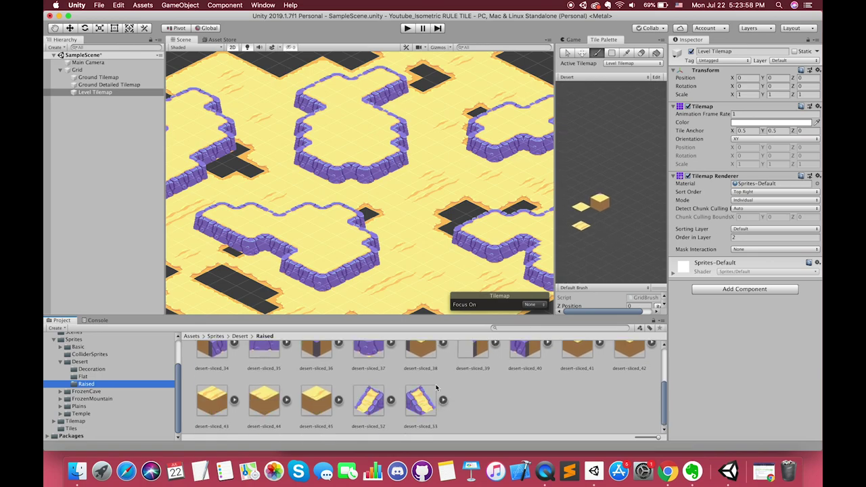
mouse_move(421, 400)
mouse_down()
mouse_move(622, 207)
mouse_move(620, 215)
mouse_up()
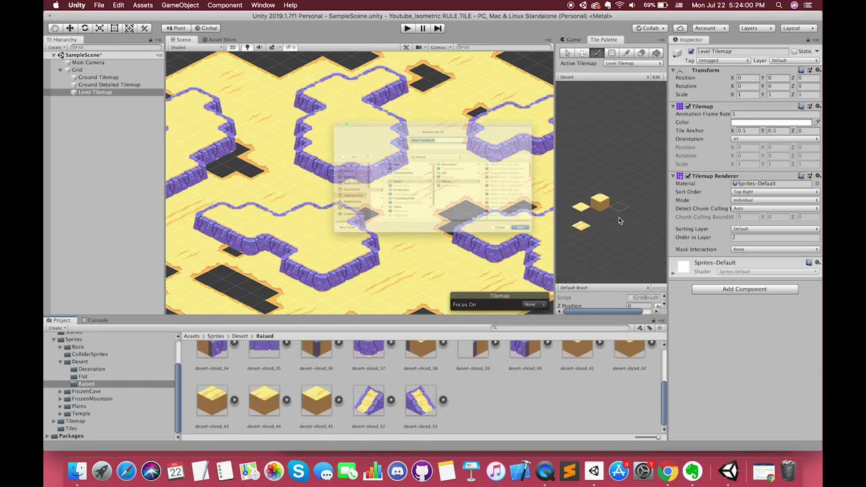
click(328, 238)
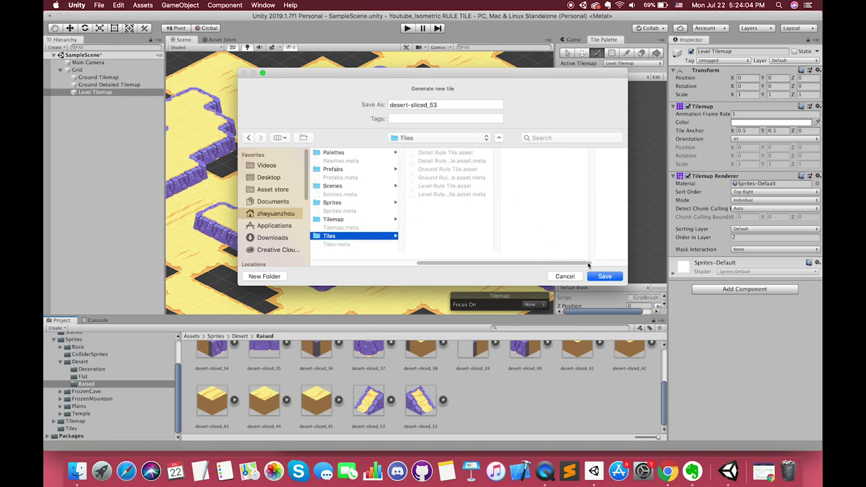
click(604, 276)
- Add ramp sprite desert-sliced_52 to the Desert palette, also saved in Tiles
click(369, 404)
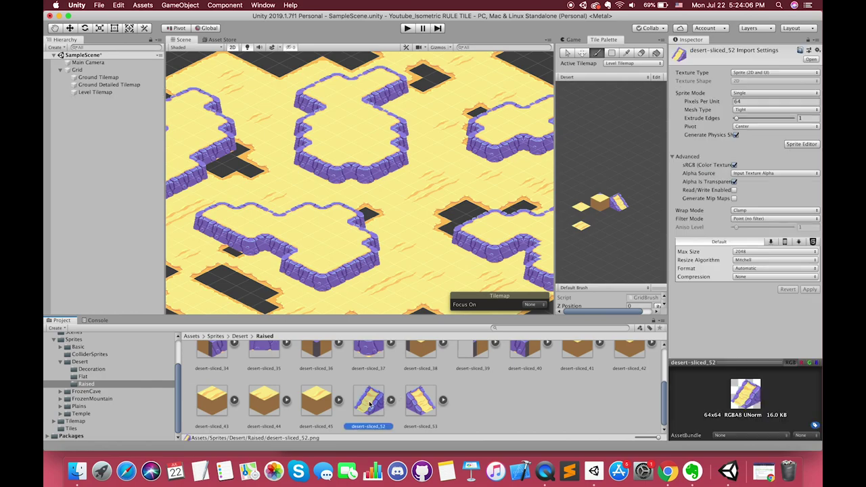
drag(370, 404, 620, 203)
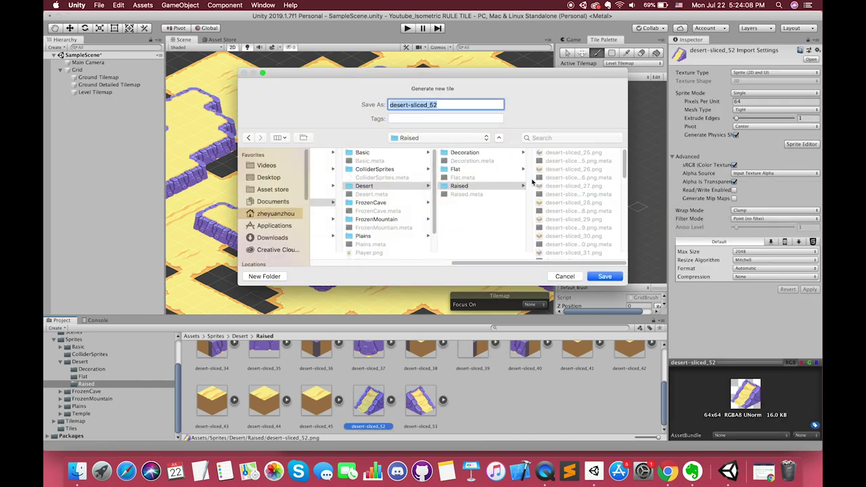
click(325, 240)
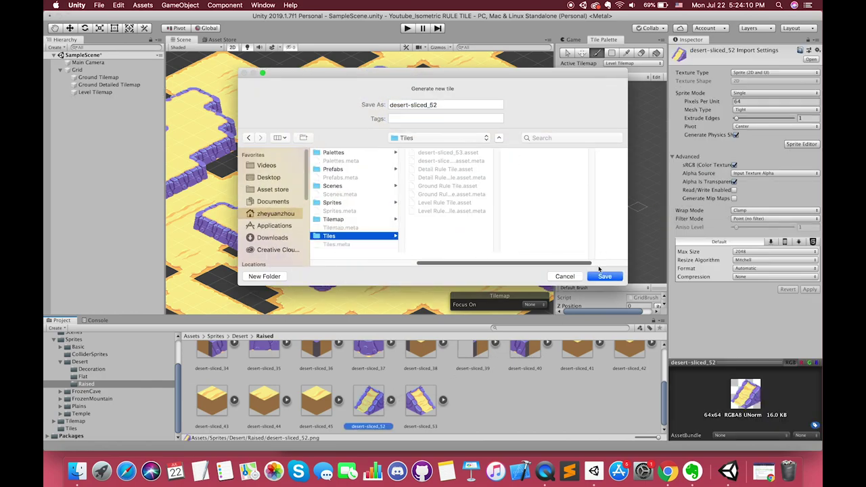
click(604, 276)
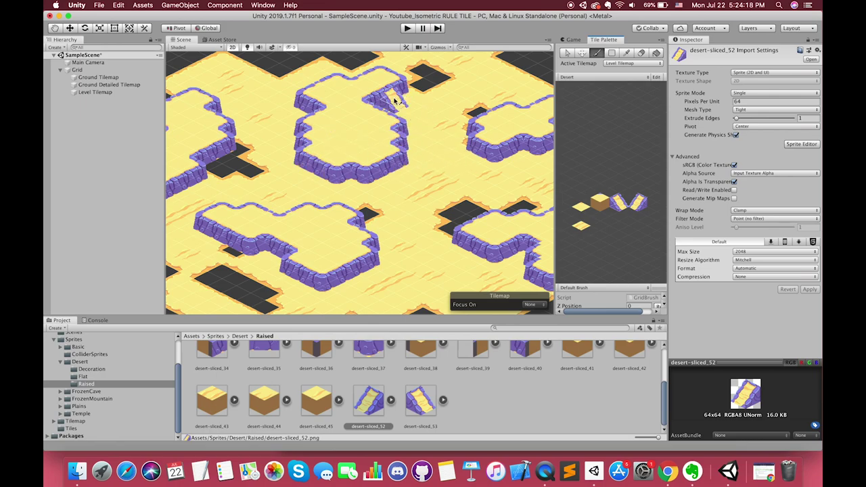
- Paint ramps onto the upper-right, right and lower island walls, flipping orientation with ]
click(398, 100)
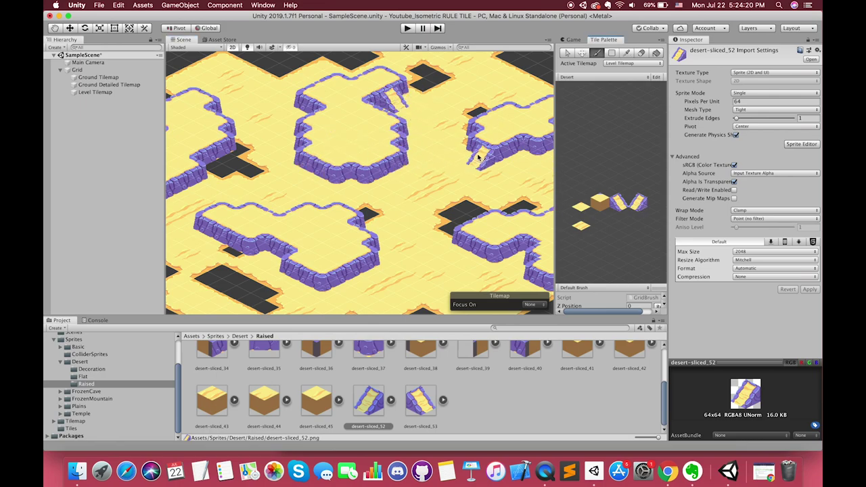
click(531, 154)
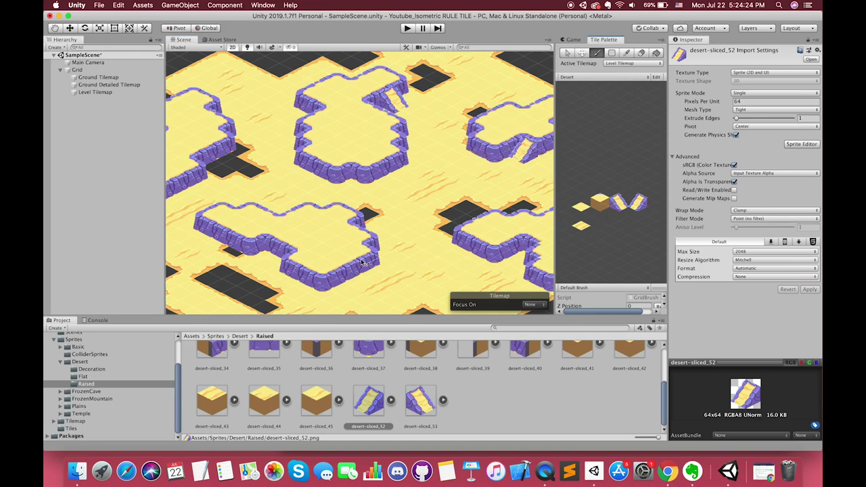
click(633, 206)
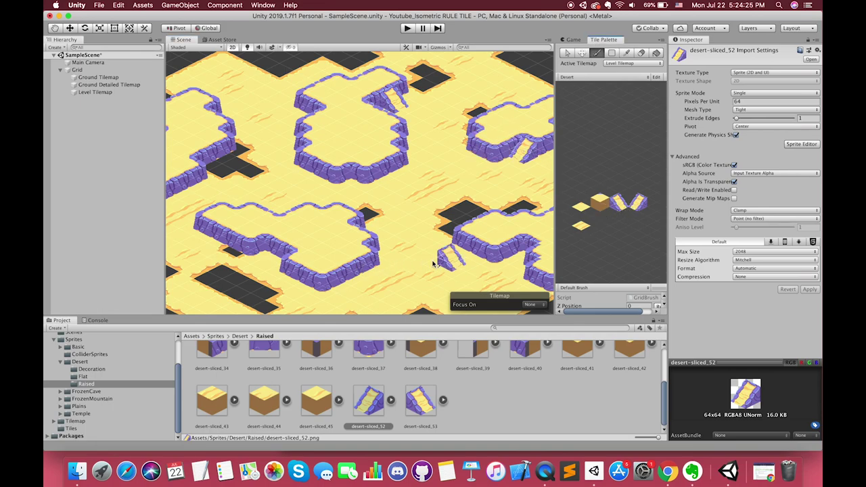
click(337, 283)
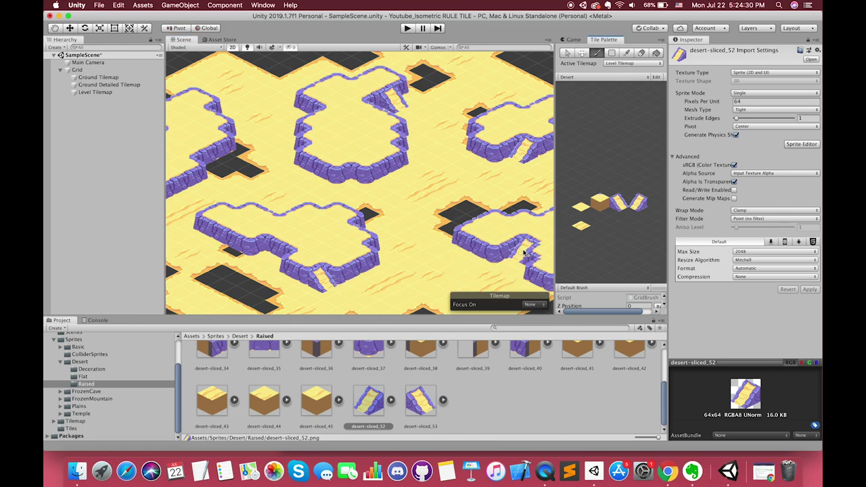
middle_drag(525, 252, 464, 232)
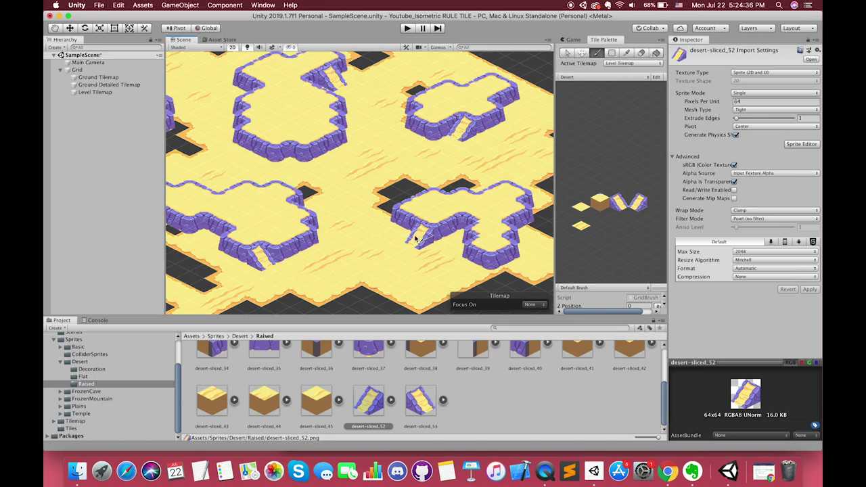
scroll(371, 226, up, 2)
scroll(371, 227, down, 2)
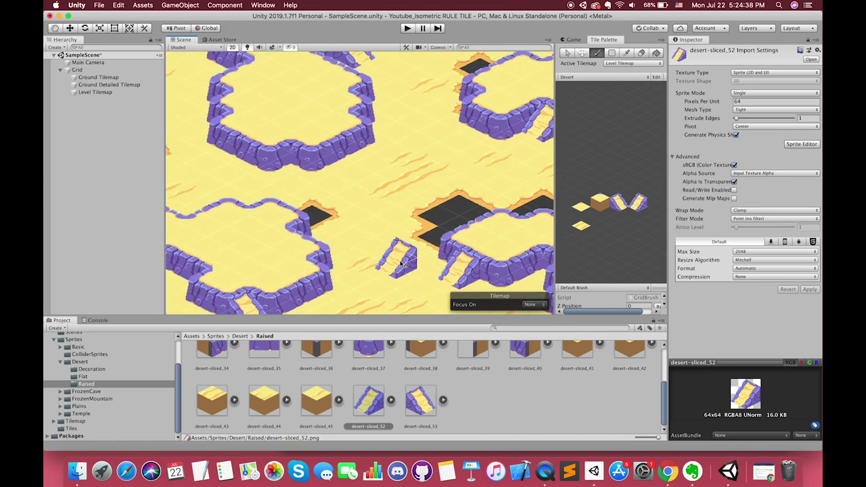
scroll(371, 226, down, 2)
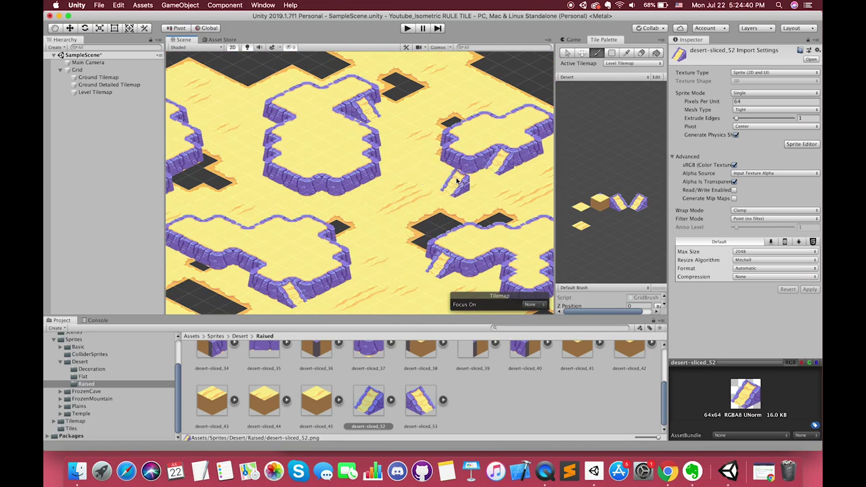
scroll(422, 191, down, 1)
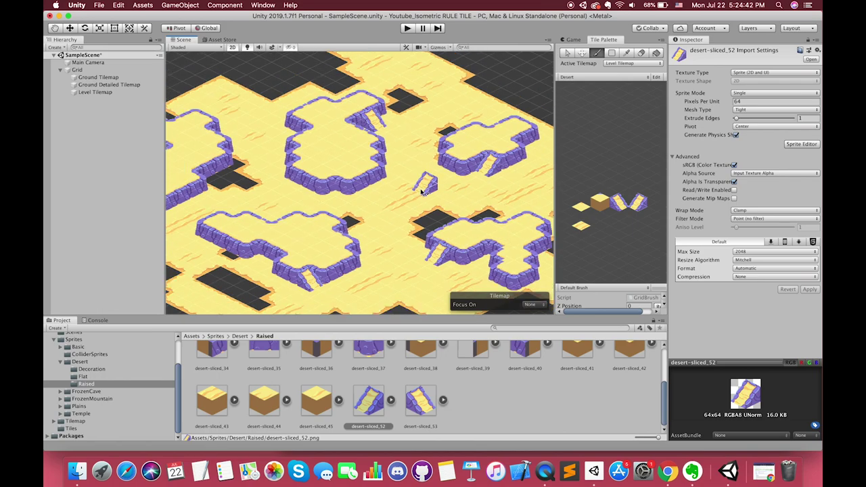
key(])
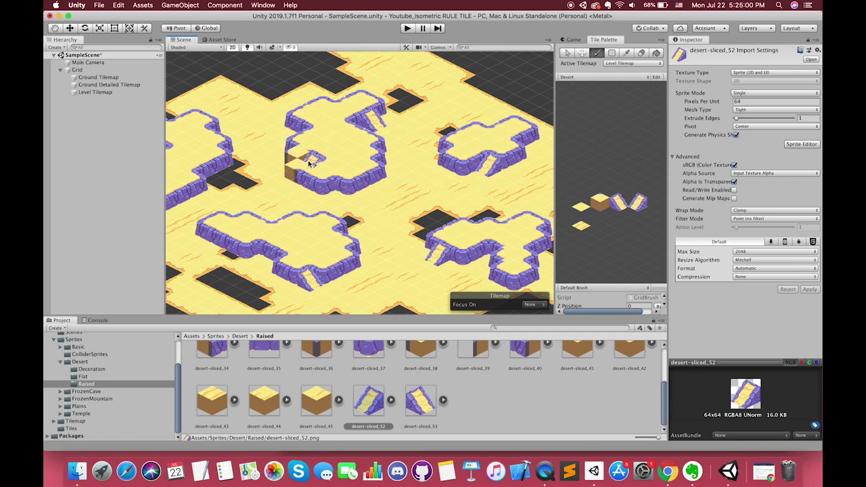
- Toggle the Ground Detailed Tilemap's visibility to check it, then go to the Tiles folder
click(108, 85)
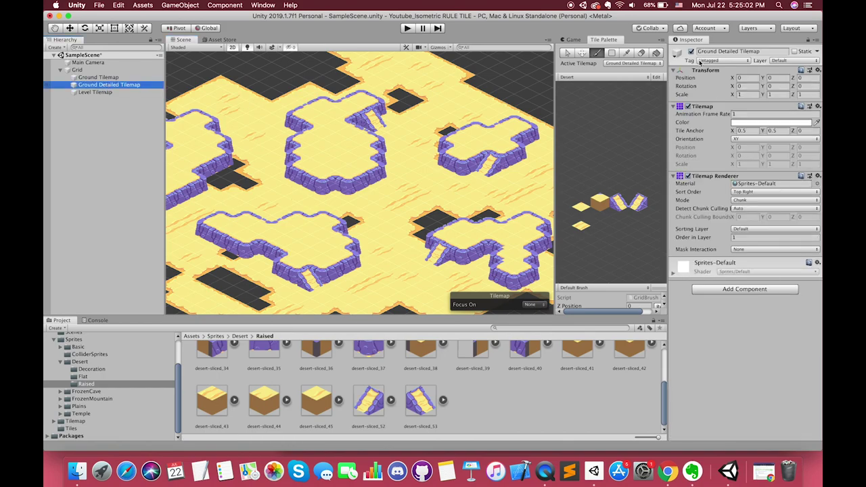
click(690, 52)
click(690, 52)
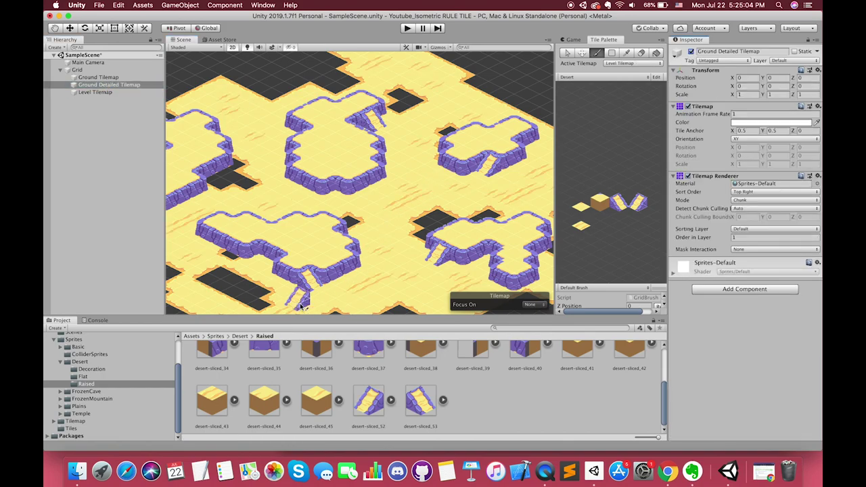
click(71, 428)
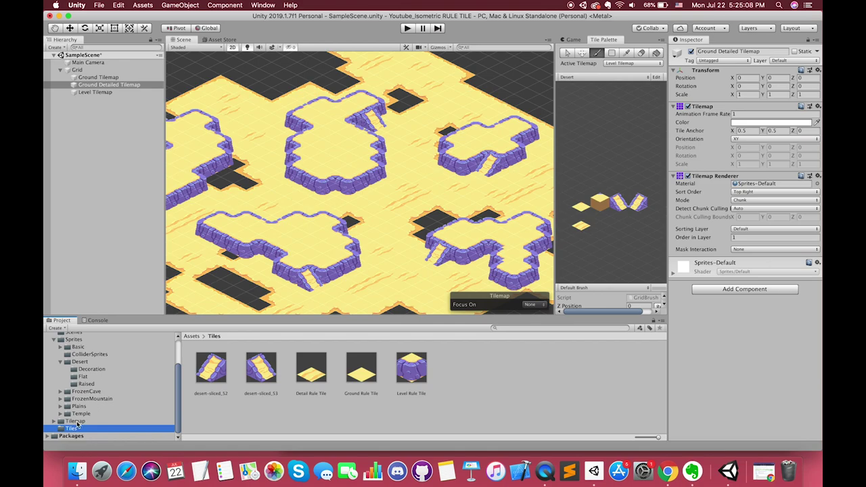
- Create a Random Tiles folder and move the Level, Ground and Detail Rule Tiles into it
click(454, 394)
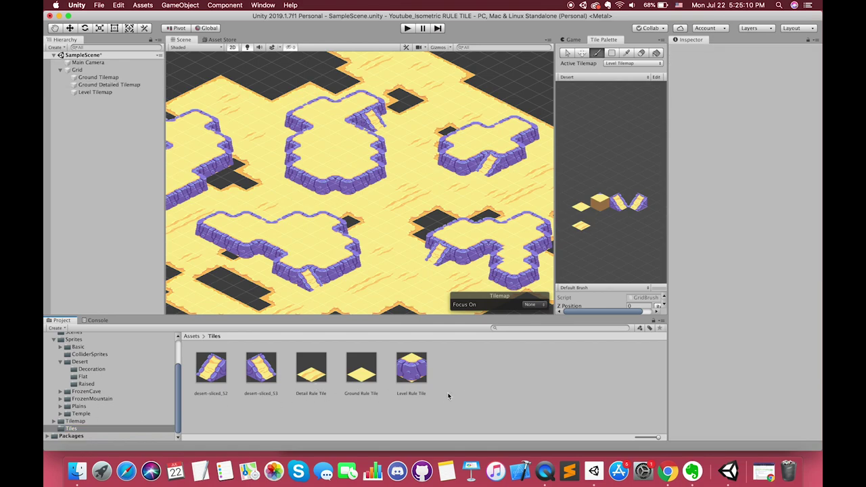
right_click(454, 394)
mouse_move(516, 244)
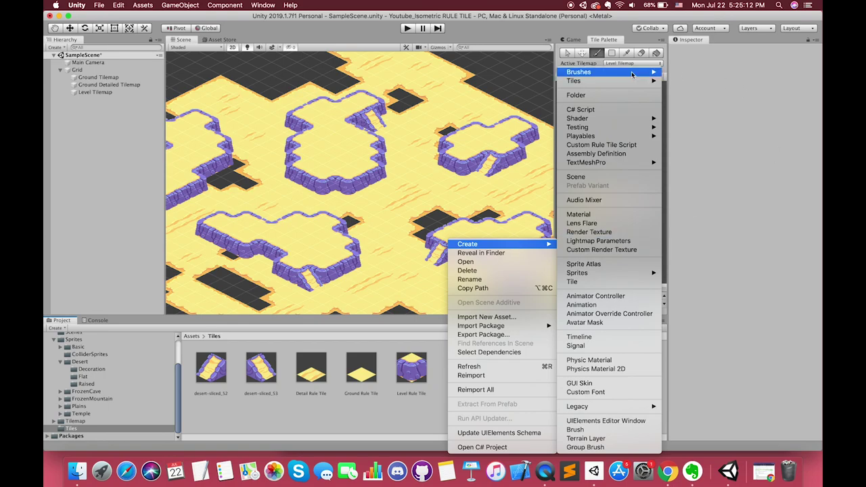
click(607, 98)
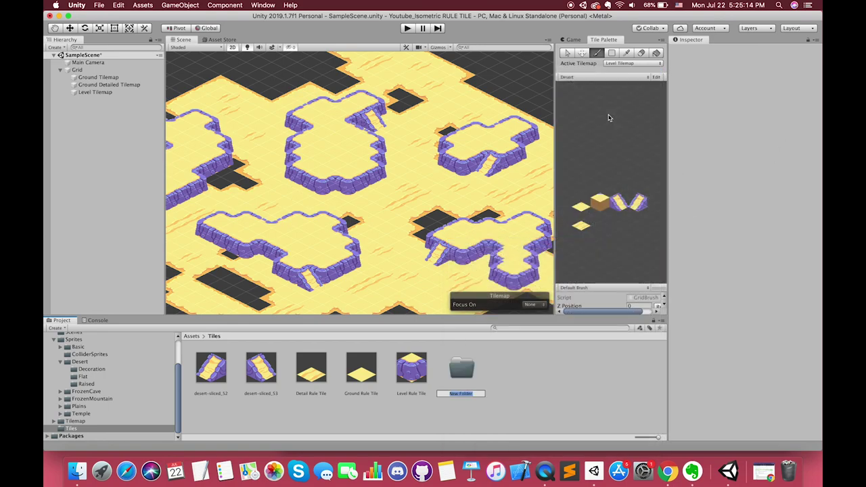
text(Ra)
text(ndom Tiles)
key(Return)
click(409, 367)
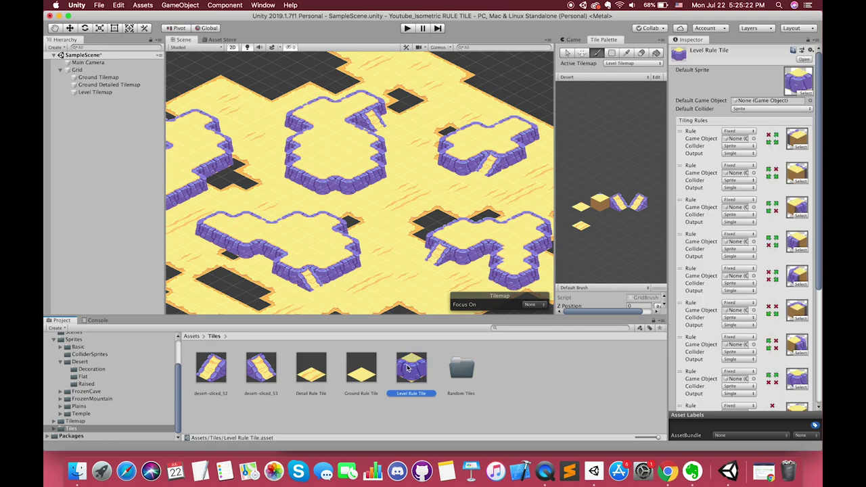
drag(414, 374, 461, 369)
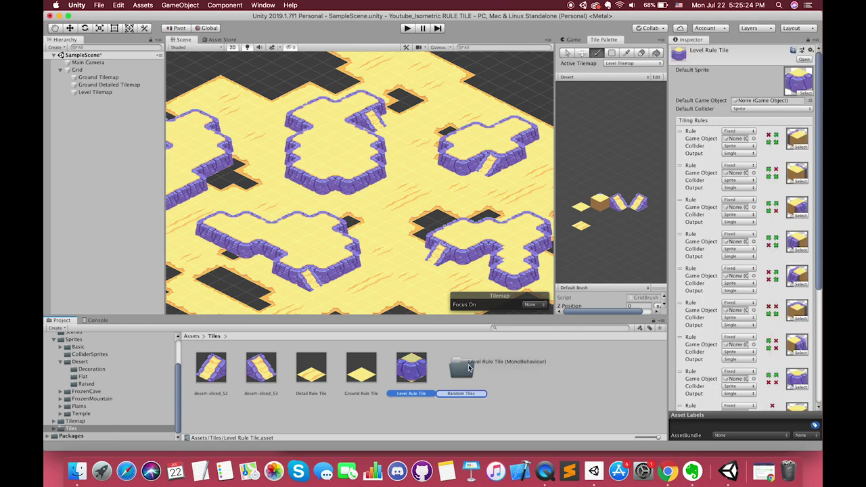
click(362, 374)
drag(362, 375, 412, 369)
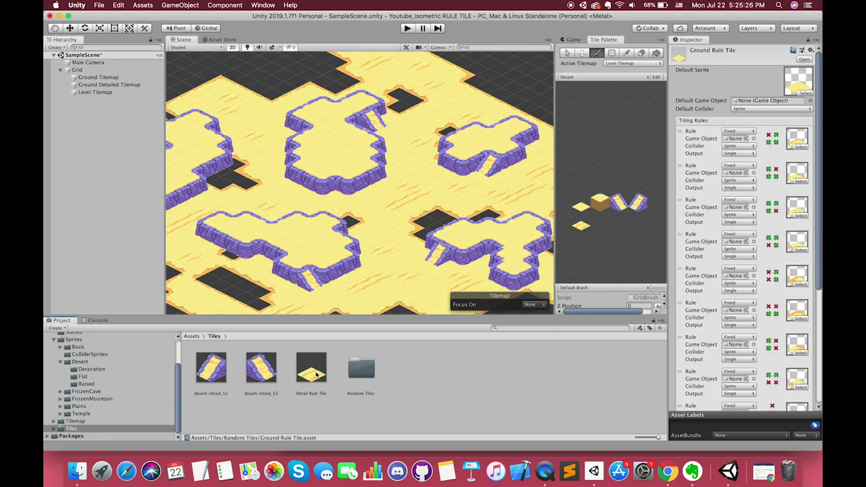
drag(312, 374, 361, 370)
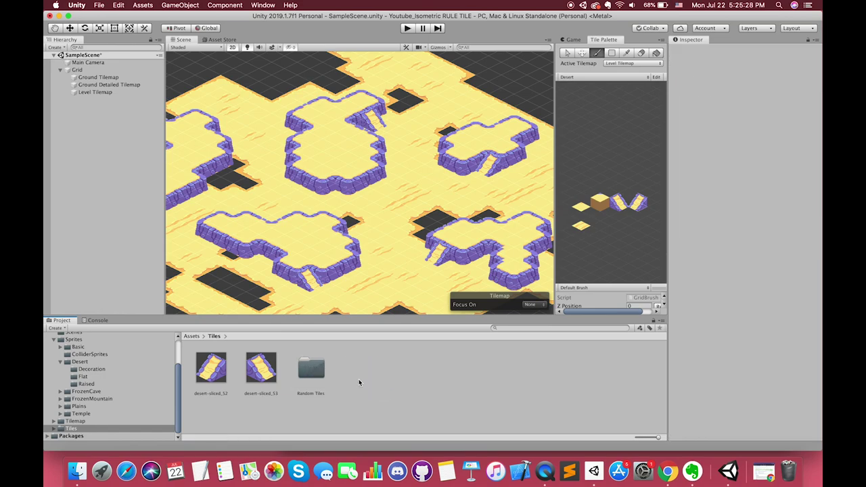
- Create a Normal Tiles folder and move the desert-sliced_52 and _53 tiles into it
right_click(359, 379)
mouse_move(420, 245)
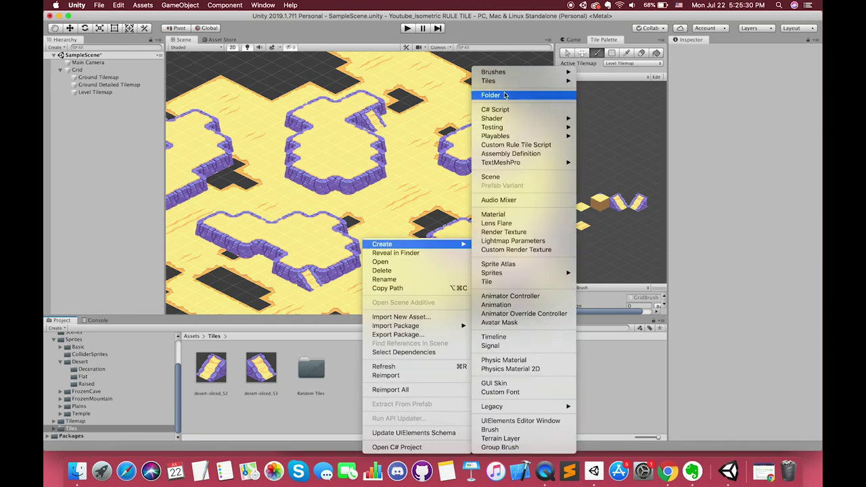
click(503, 95)
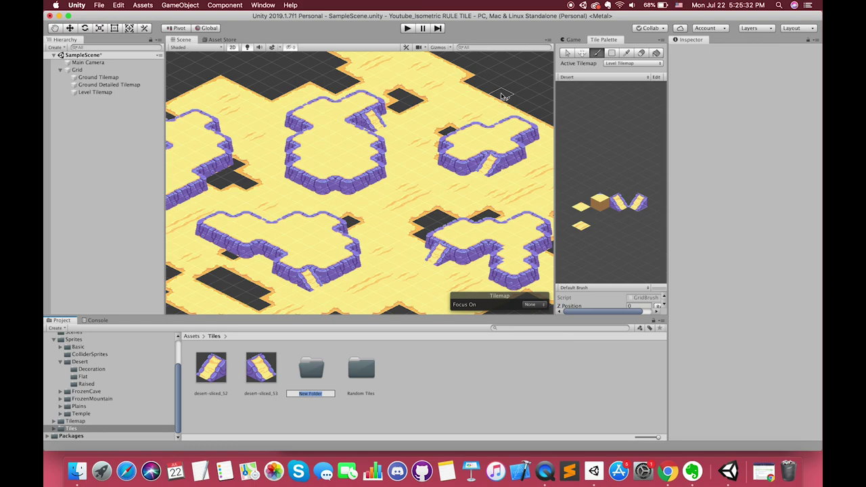
text(Normal Tiles)
key(Return)
click(261, 369)
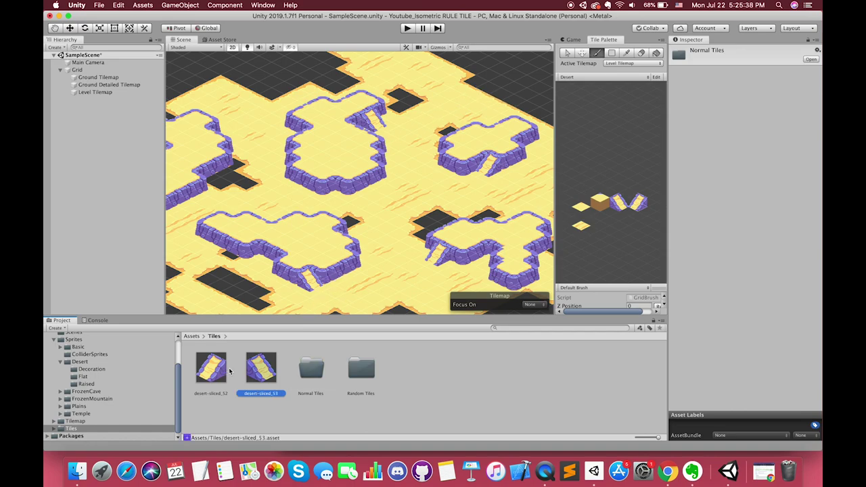
shift+click(230, 371)
drag(251, 374, 312, 371)
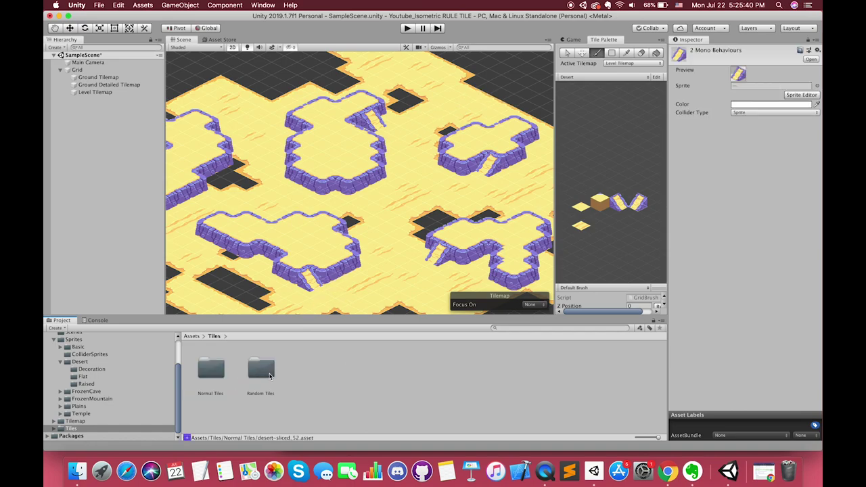
- Rename the Random Tiles folder to Rule Tiles
click(268, 375)
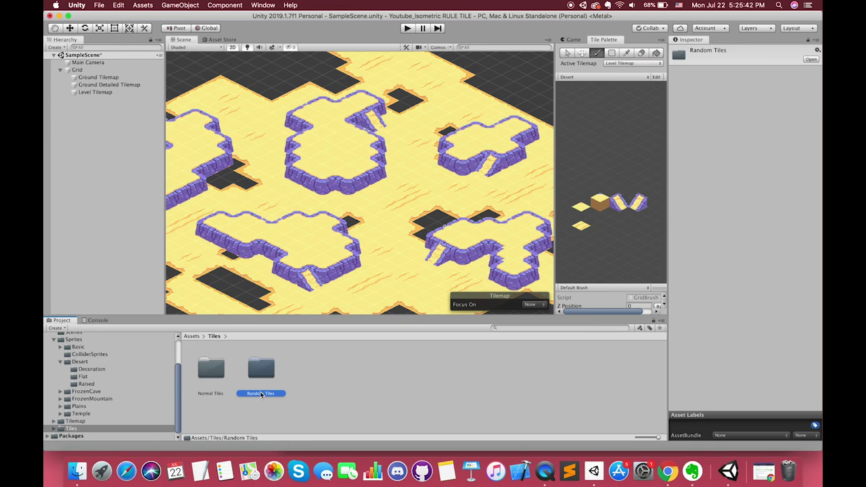
click(261, 394)
key(Return)
- Create a new folder named Random Tiles inside Tiles
click(372, 397)
right_click(331, 389)
mouse_move(394, 245)
mouse_move(510, 80)
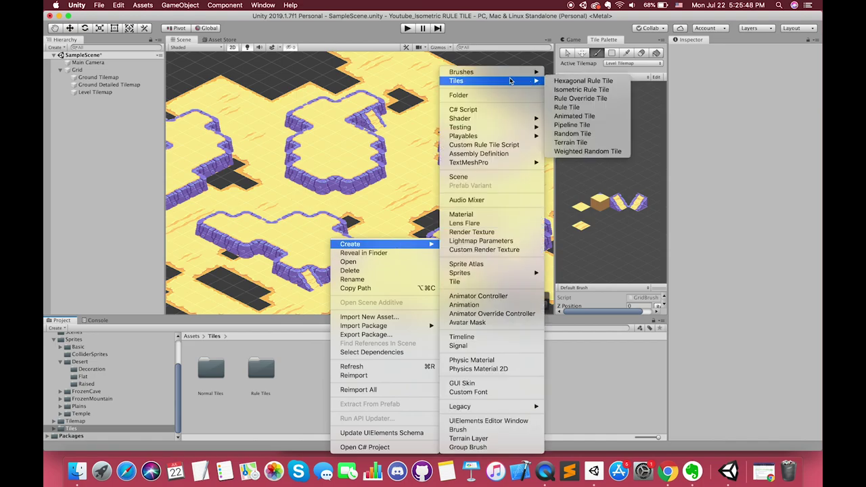
click(474, 95)
text(Random Tile)
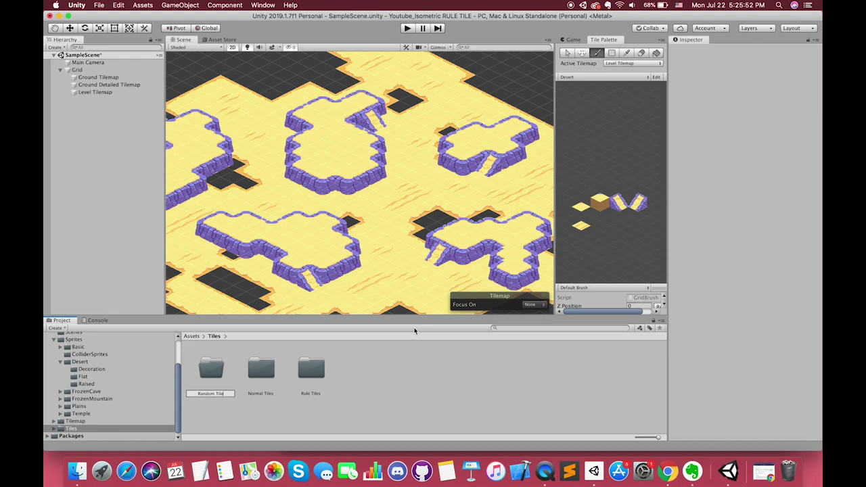
text(s)
key(Return)
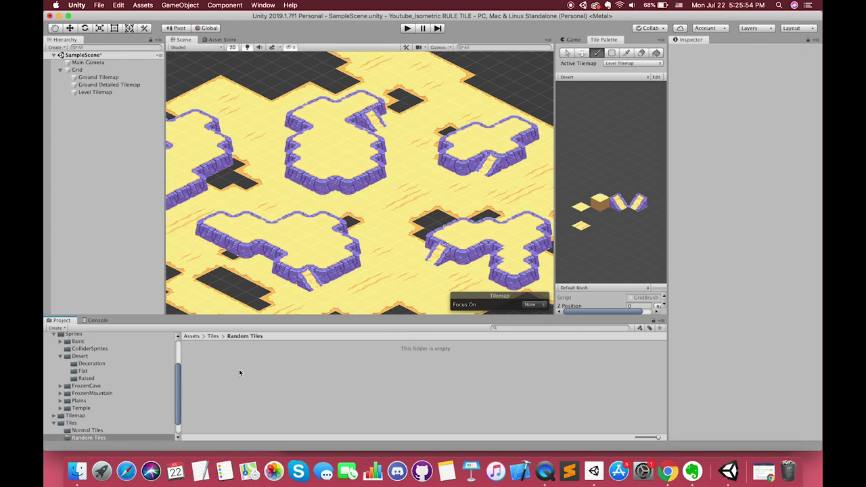
- Create a Random Tile asset named Ground Random inside Random Tiles
right_click(239, 369)
mouse_move(323, 248)
mouse_move(420, 82)
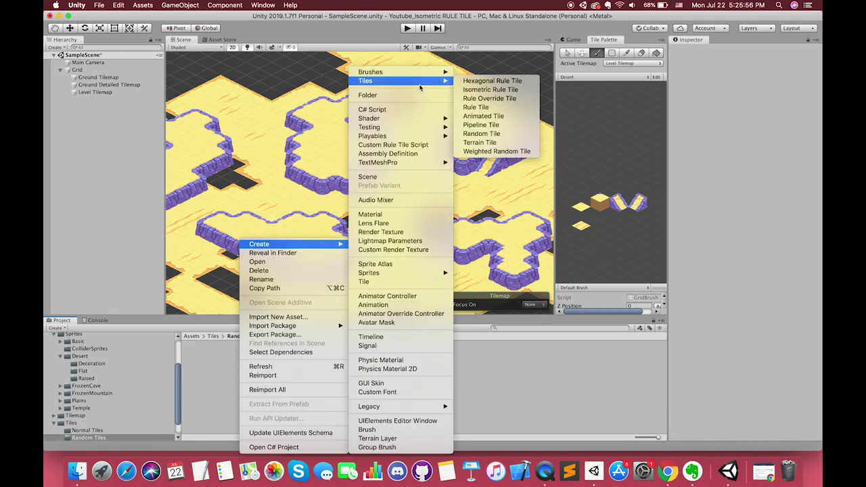
click(486, 136)
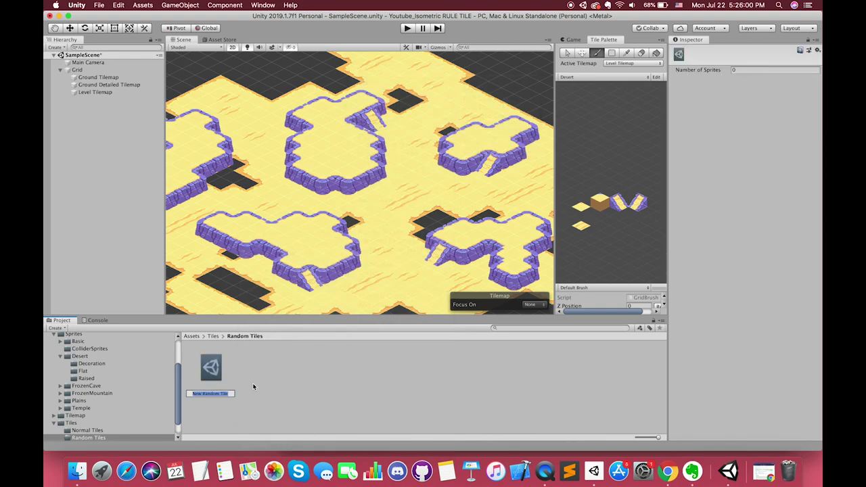
text(Ground R)
text(andom)
key(Return)
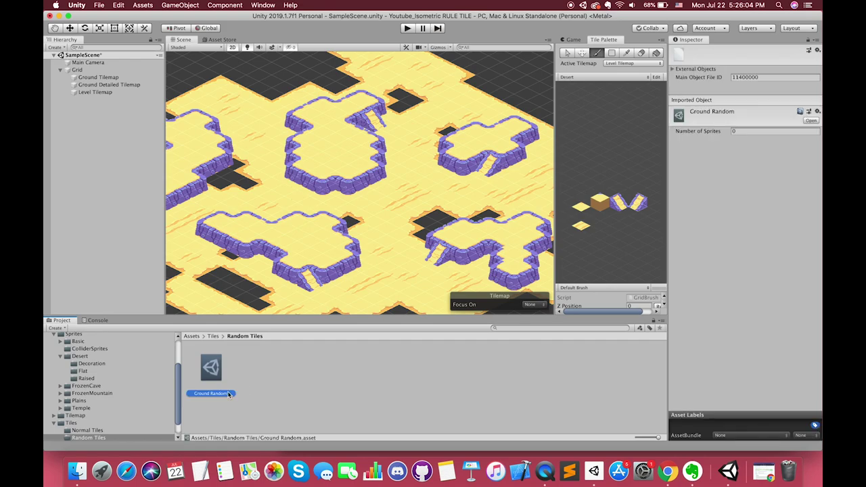
- Set Ground Random's Number of Sprites to 4 and browse to the Desert/Decoration sprites
click(736, 131)
text(4)
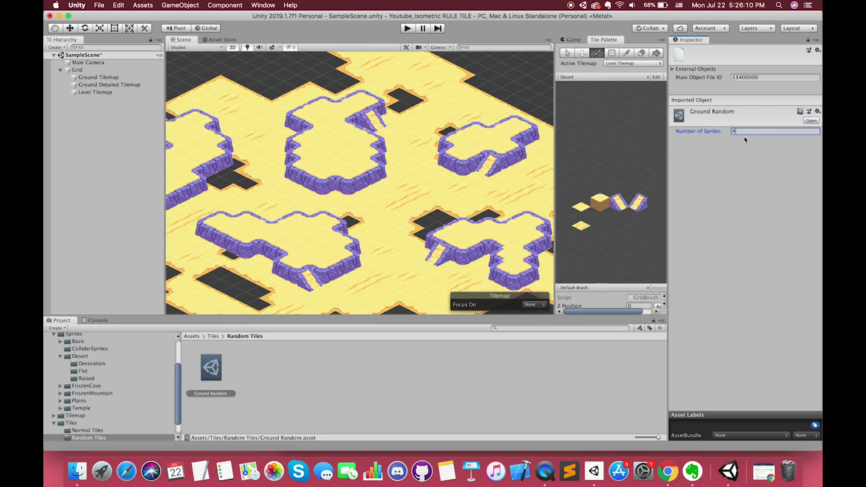
key(Return)
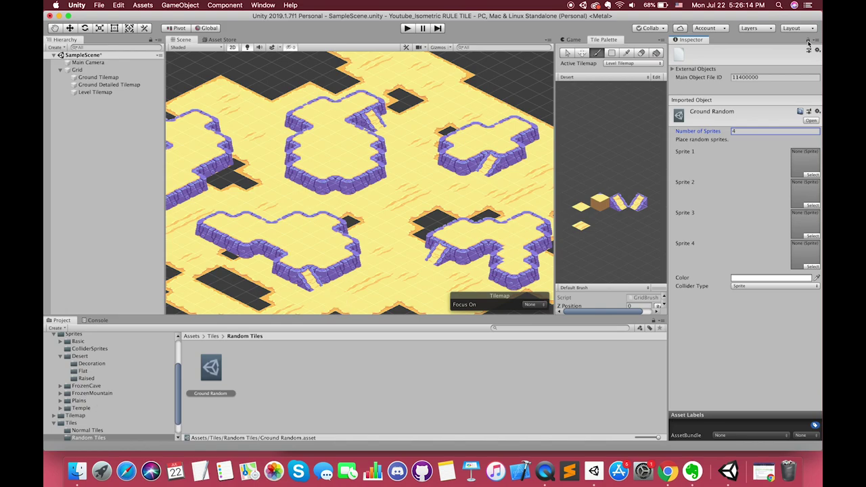
click(86, 379)
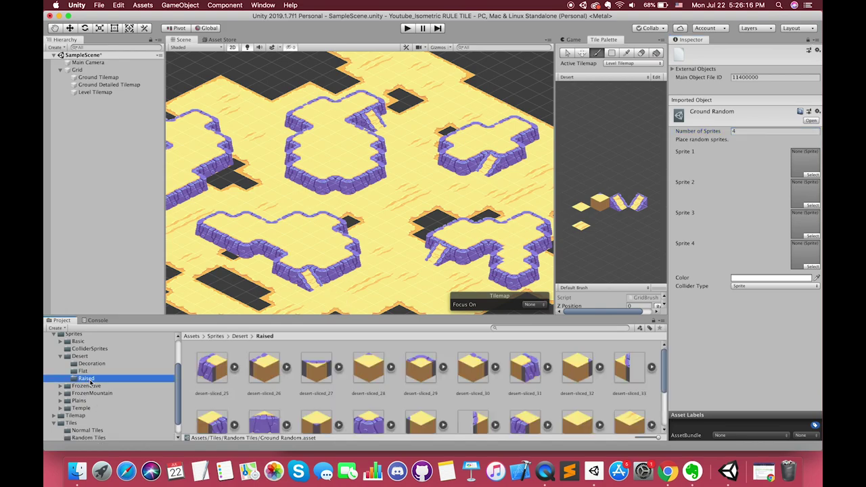
click(95, 373)
click(95, 368)
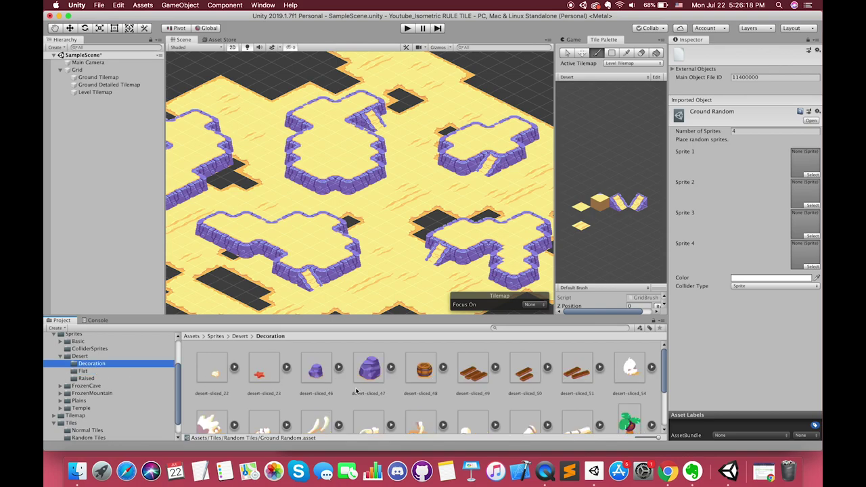
scroll(357, 390, down, 3)
scroll(360, 390, up, 3)
- Fill Sprite slots 1–4 with desert-sliced_22, desert-sliced_23, desert-sliced_50 and desert-sliced_49
drag(211, 371, 805, 162)
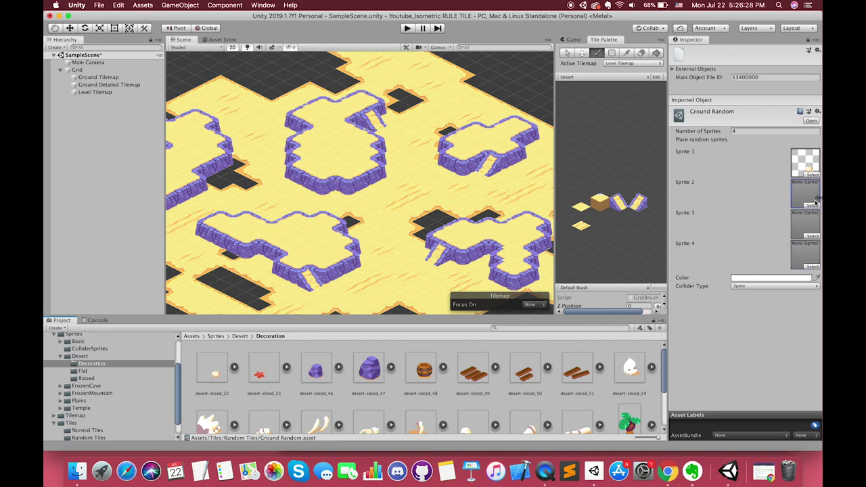
drag(264, 374, 806, 193)
drag(525, 376, 806, 224)
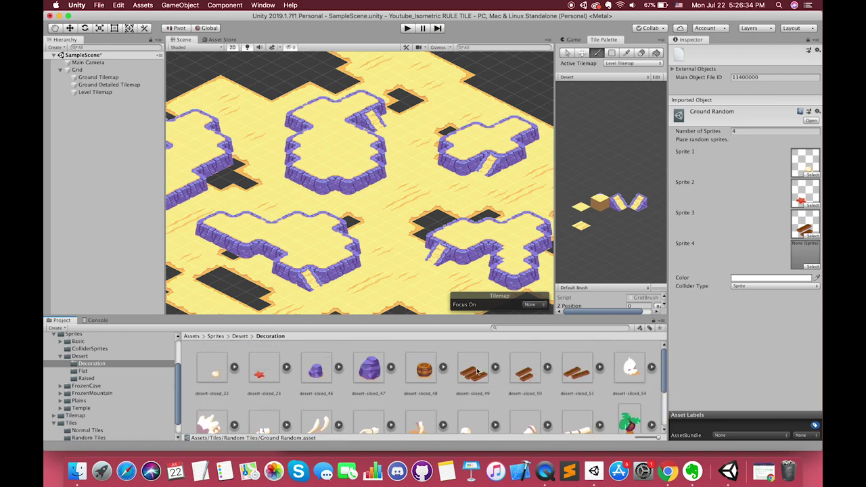
drag(474, 374, 804, 253)
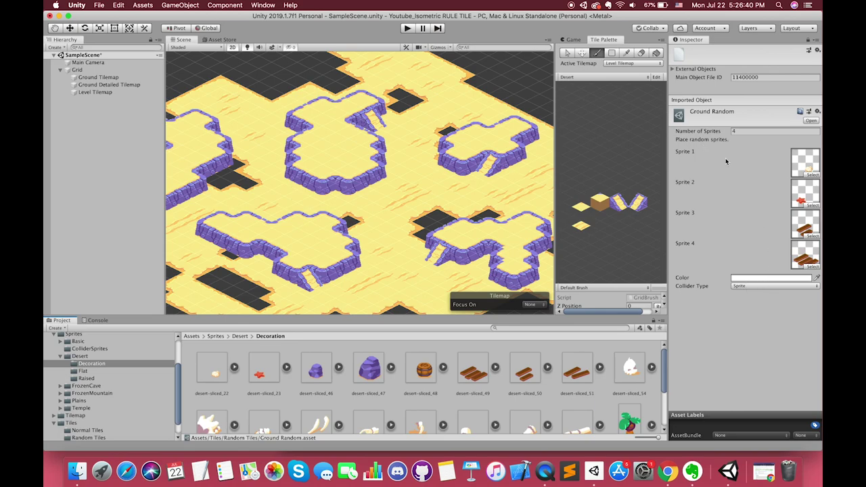
scroll(96, 405, down, 2)
click(82, 427)
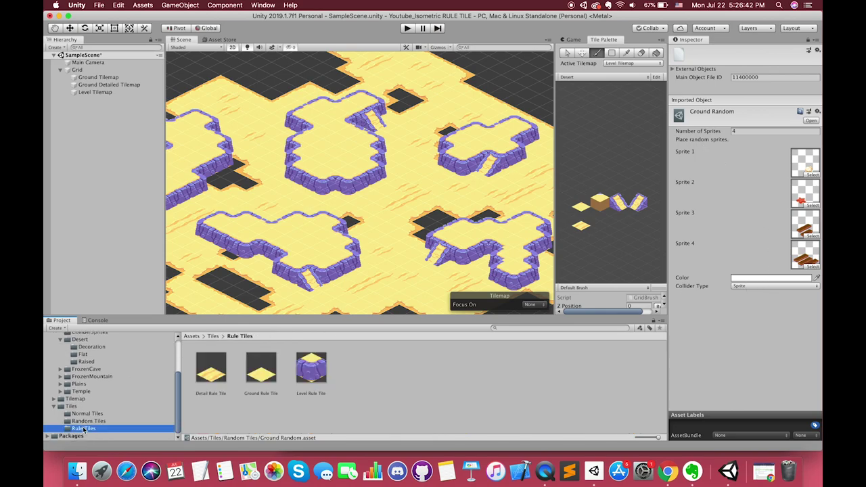
click(87, 421)
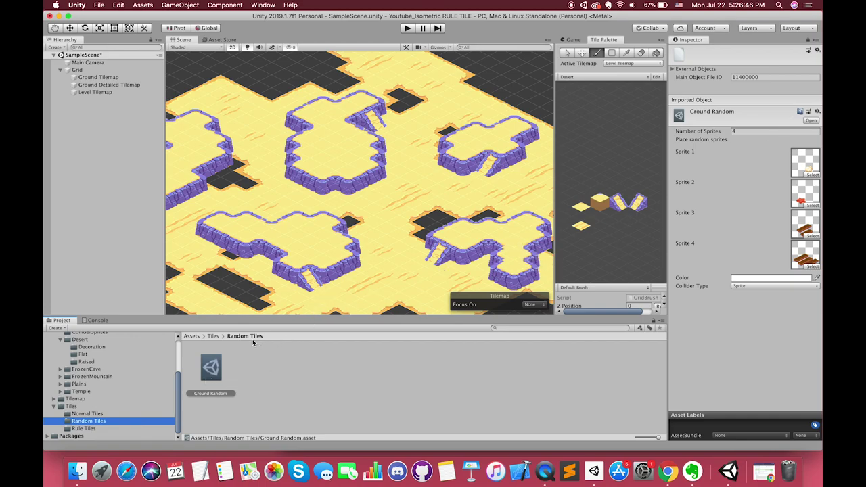
- Add Ground Random to the Desert palette and pick it for painting on Ground Detailed Tilemap
mouse_move(211, 367)
mouse_down()
mouse_move(592, 191)
mouse_move(579, 247)
mouse_up()
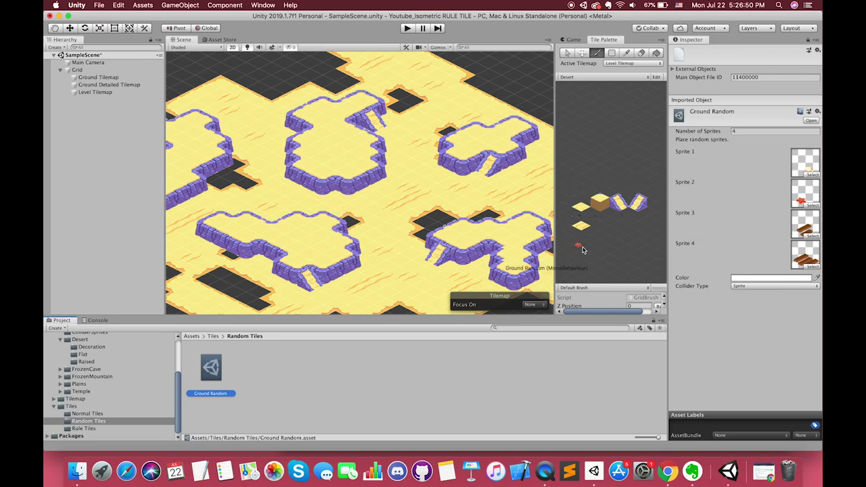
scroll(572, 254, up, 3)
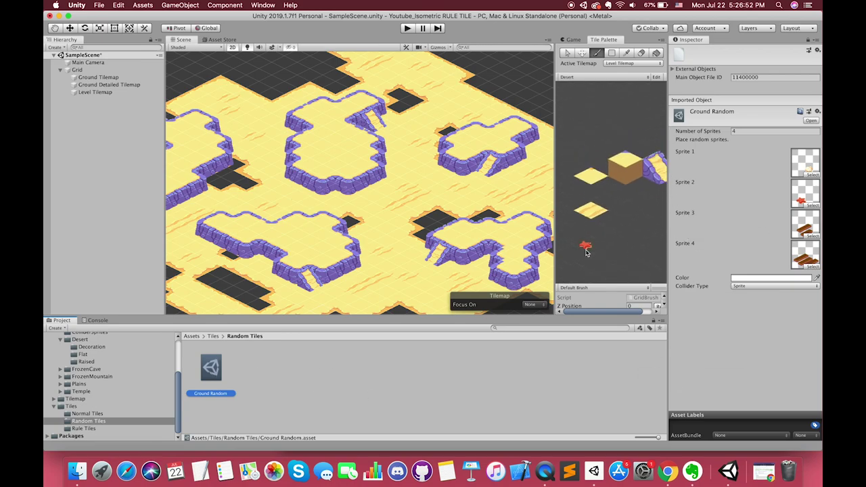
click(108, 85)
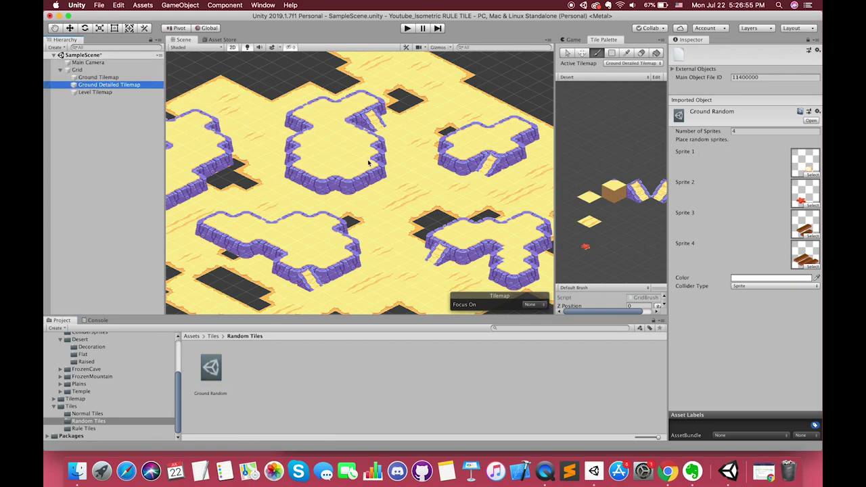
click(586, 248)
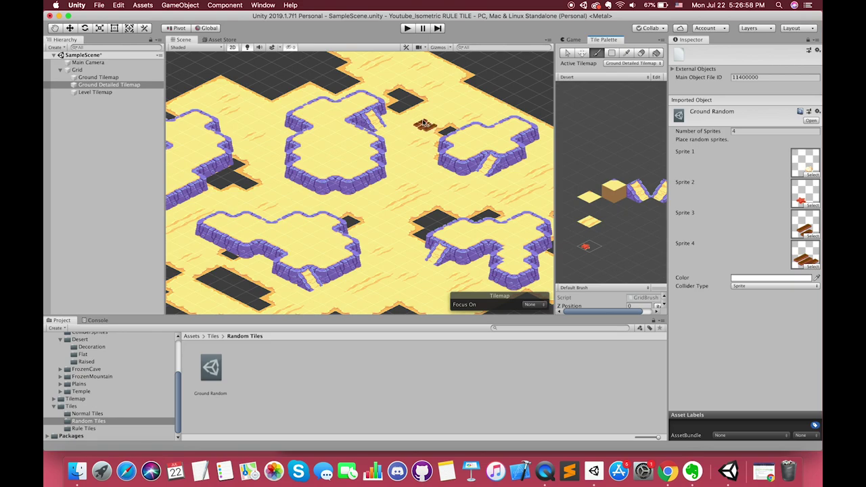
- Paint a test stroke of random decorations across the desert, then undo it
scroll(450, 189, down, 3)
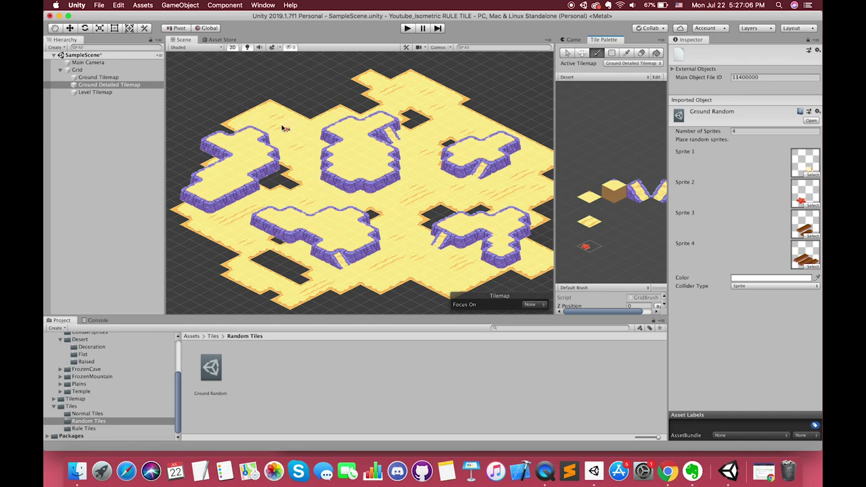
mouse_move(270, 120)
mouse_down()
mouse_move(409, 166)
mouse_move(343, 252)
mouse_move(420, 259)
mouse_up()
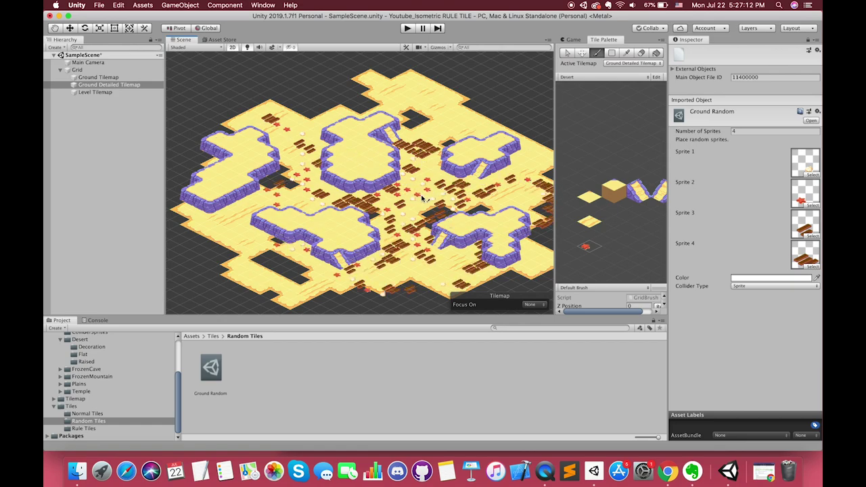
key(super+z)
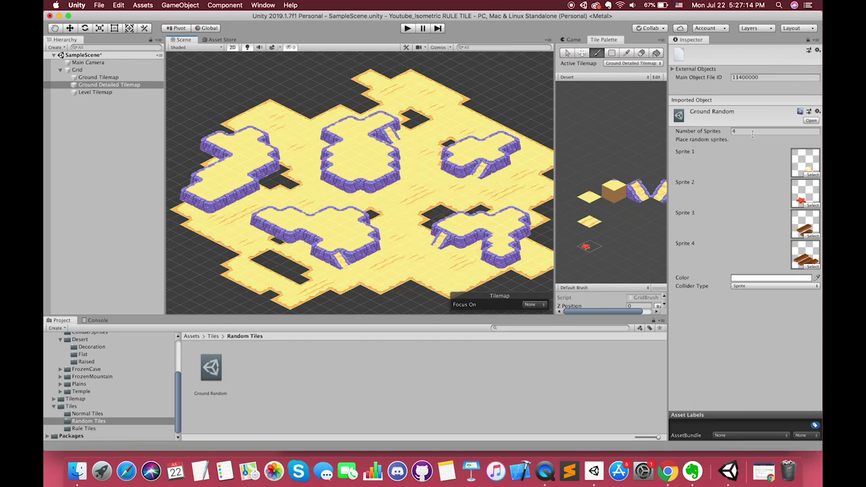
- Trim the Ground Random tile to 3 sprites
click(746, 132)
text(3)
key(Return)
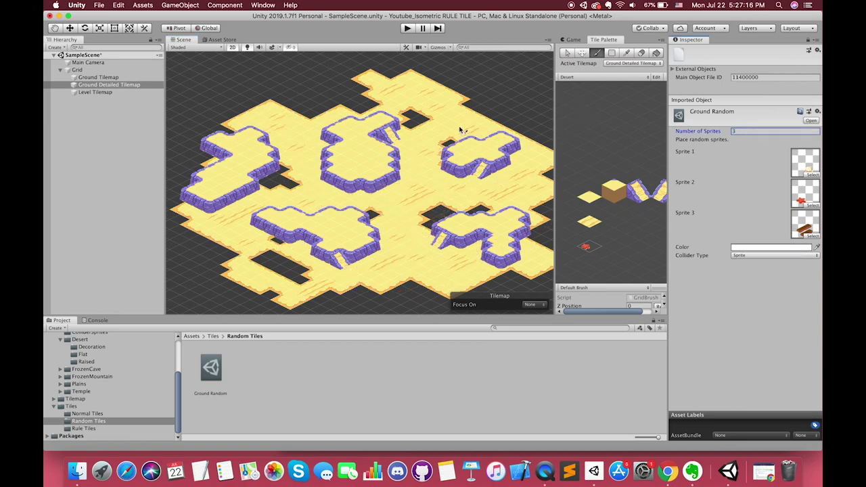
- Brush random decorations across the sand, undoing one stroke and repainting it
drag(448, 120, 481, 125)
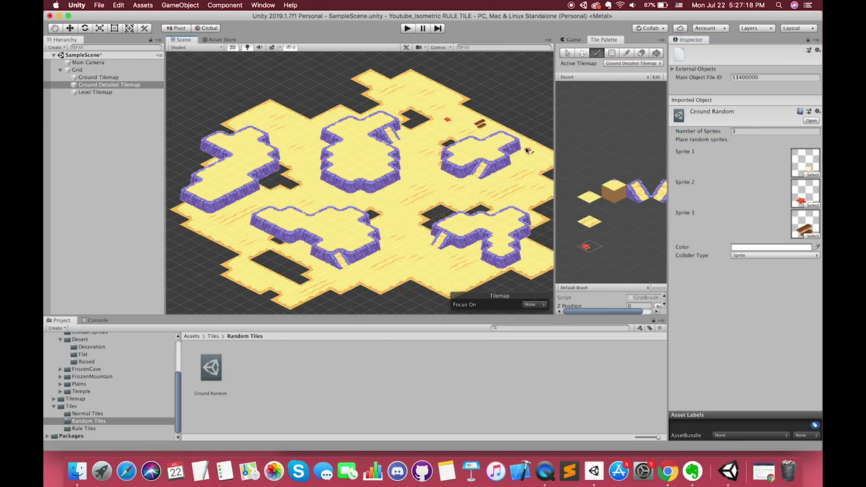
mouse_move(530, 150)
mouse_down()
mouse_move(494, 201)
mouse_move(219, 244)
mouse_move(224, 154)
mouse_move(502, 131)
mouse_move(391, 219)
mouse_up()
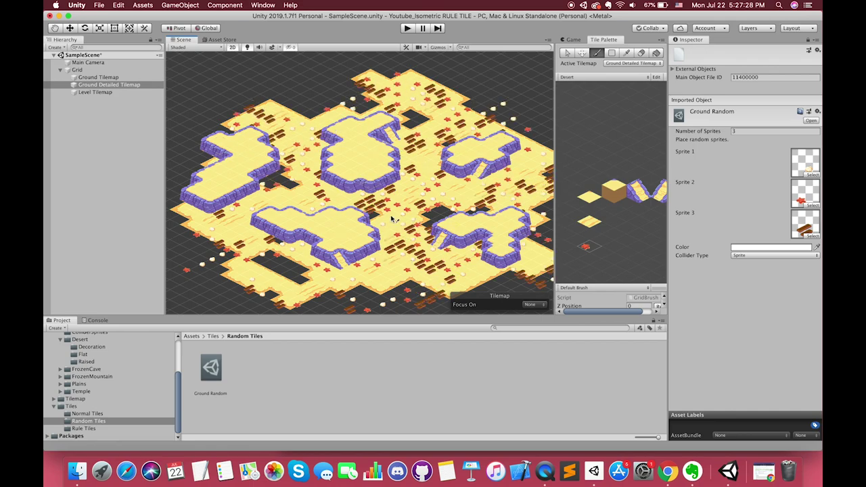
key(super+z)
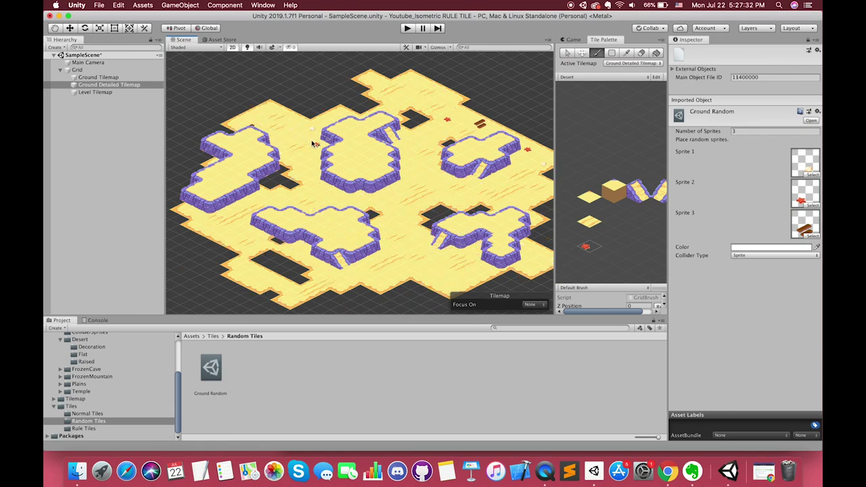
mouse_move(314, 143)
mouse_down()
mouse_move(237, 198)
mouse_move(259, 276)
mouse_move(411, 180)
mouse_move(426, 144)
mouse_move(534, 223)
mouse_move(431, 280)
mouse_move(418, 240)
mouse_up()
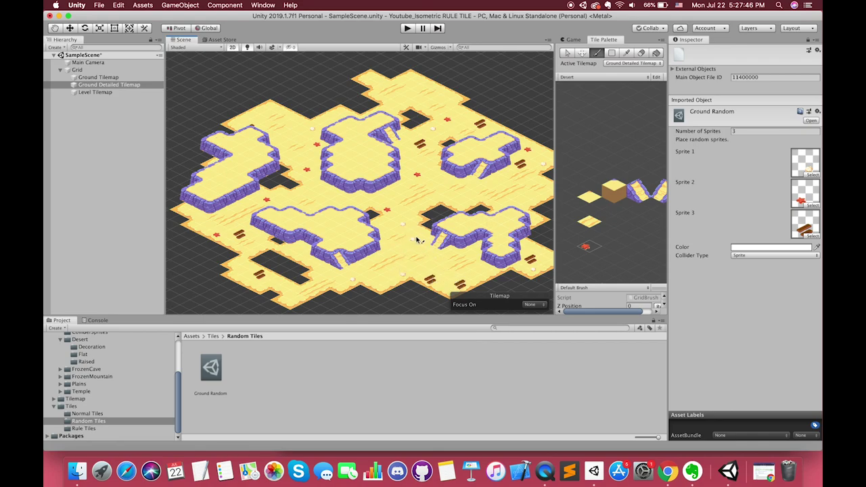
- Paint one more Ground Random decoration on empty sand near the upper right, then pan around the islands
scroll(406, 227, up, 3)
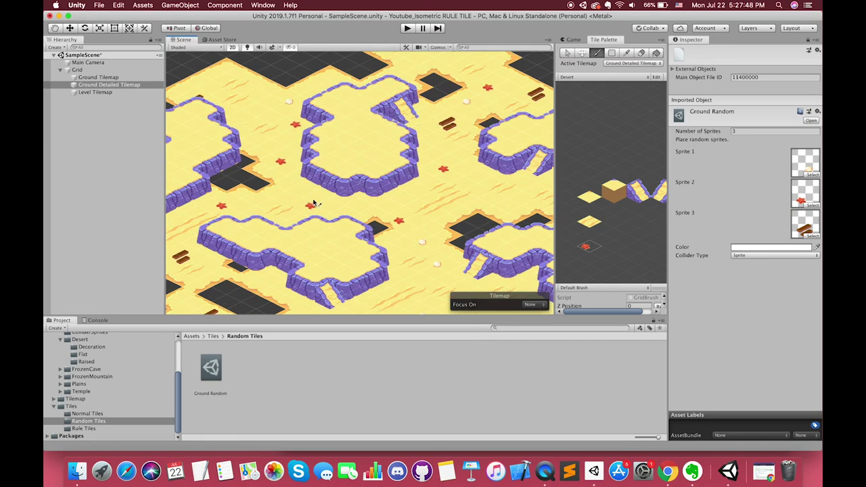
scroll(399, 122, down, 3)
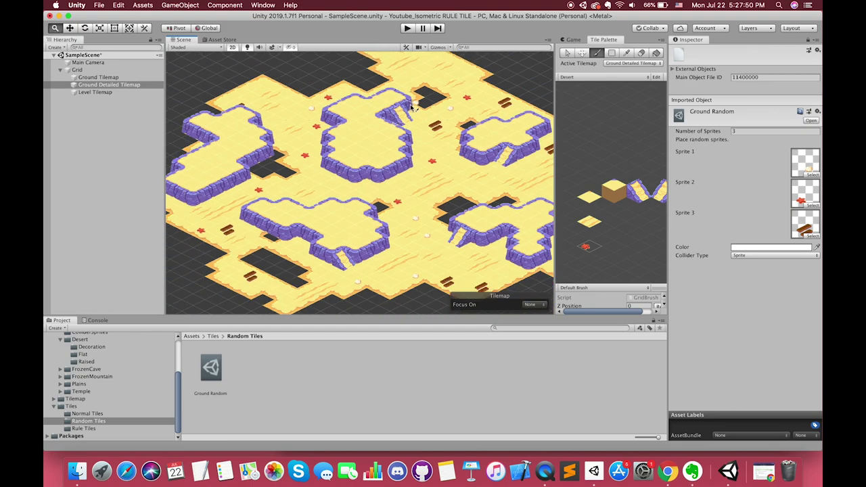
scroll(412, 107, up, 2)
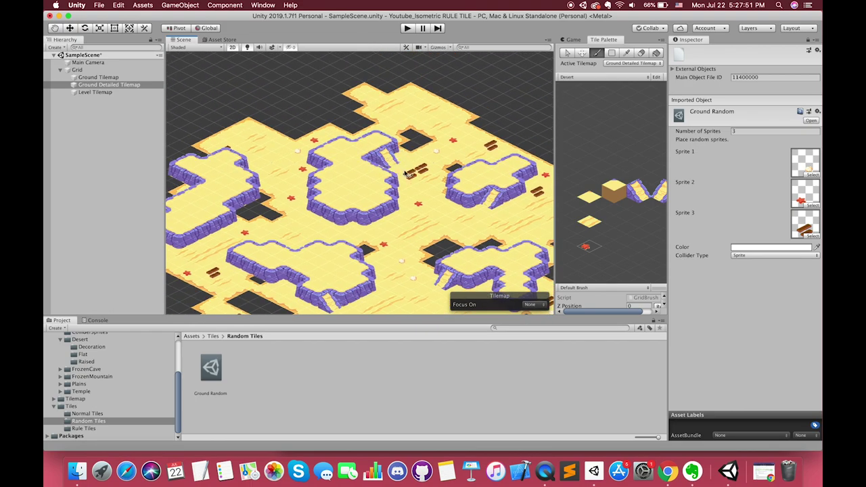
click(414, 99)
scroll(392, 205, up, 3)
scroll(392, 208, down, 1)
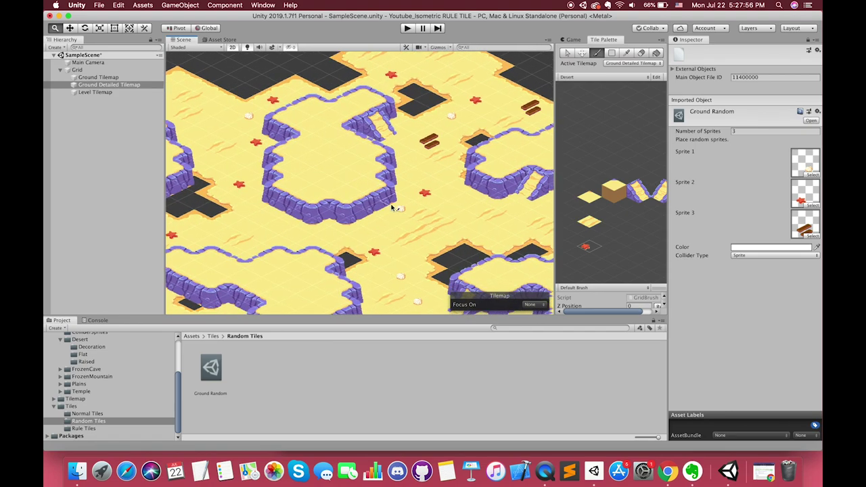
middle_drag(392, 207, 352, 164)
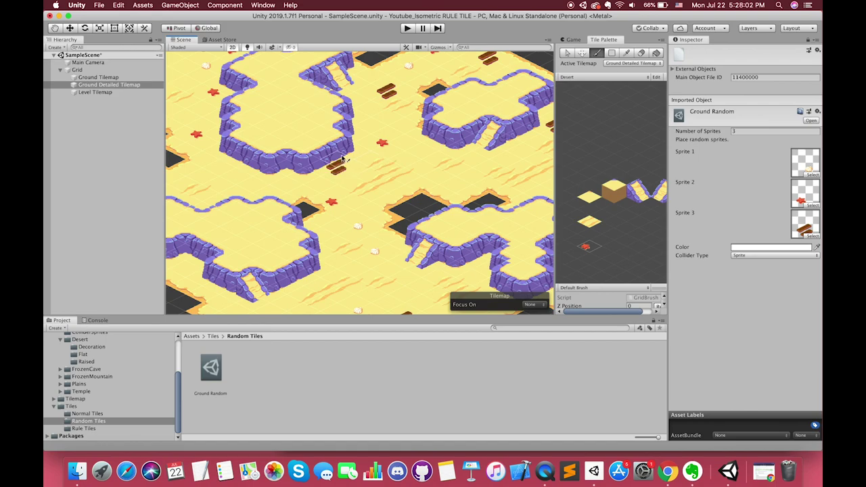
scroll(355, 207, down, 2)
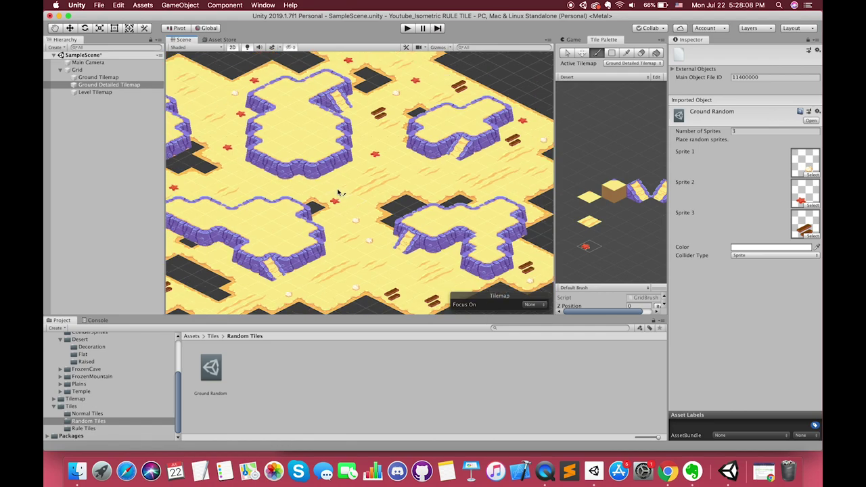
middle_drag(333, 194, 384, 205)
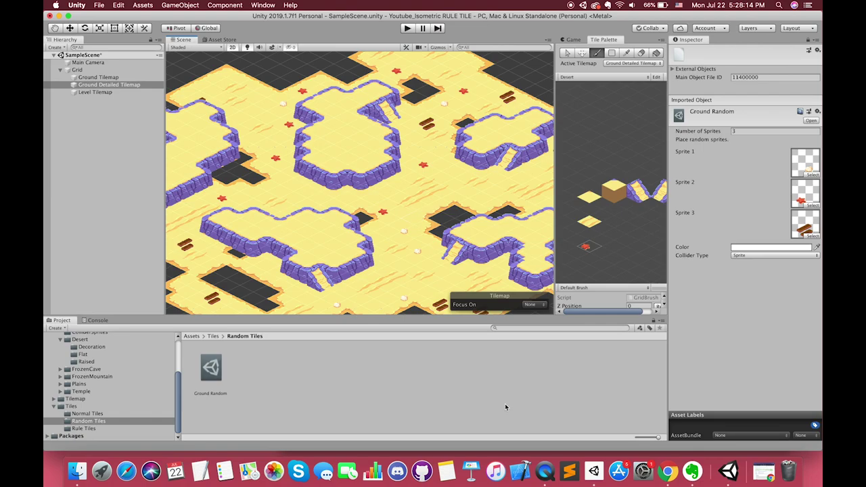
- Stop the screen recorder, select the Player object and open the Assets/Sprites folder
click(543, 470)
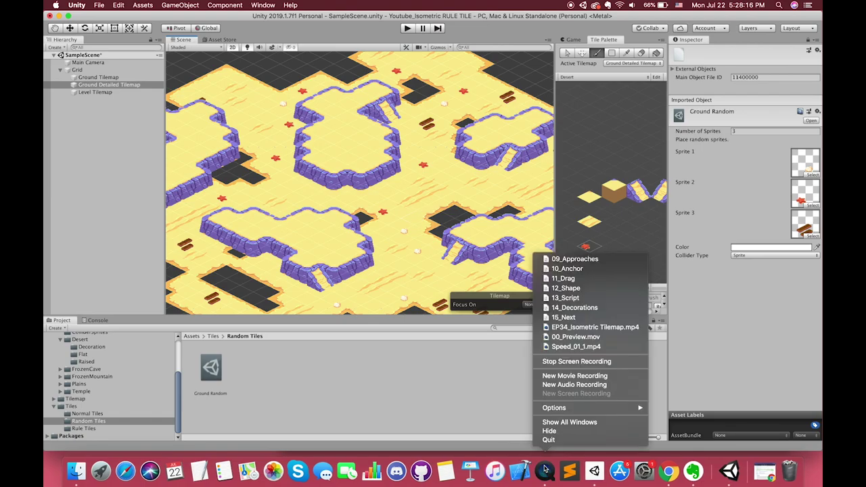
click(575, 364)
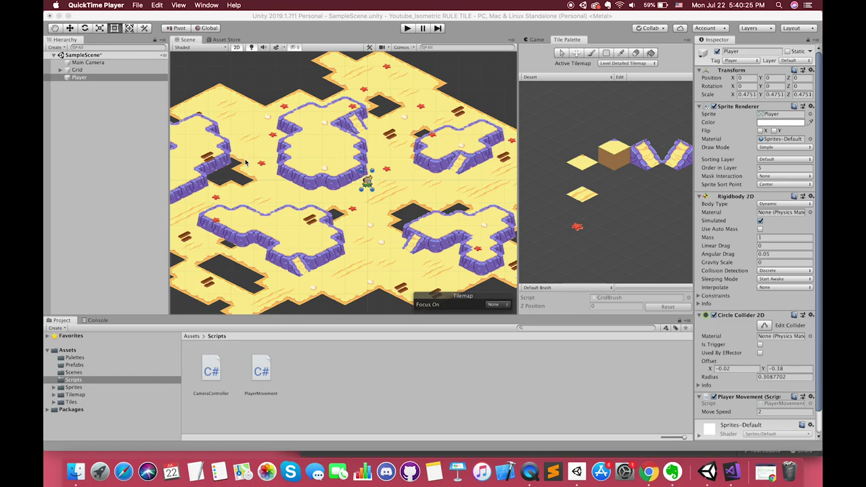
click(79, 78)
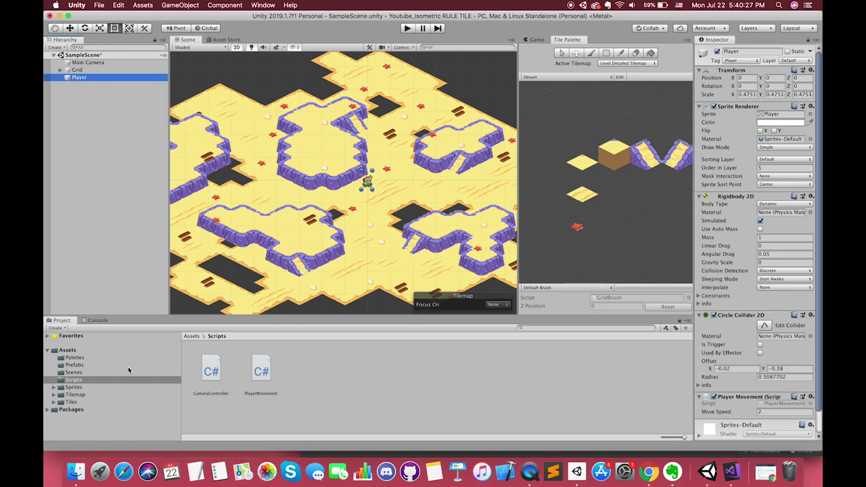
click(83, 350)
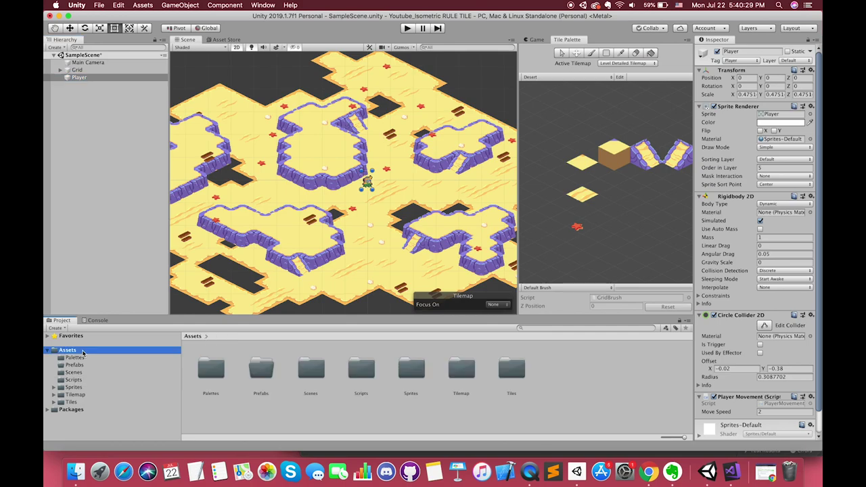
click(79, 387)
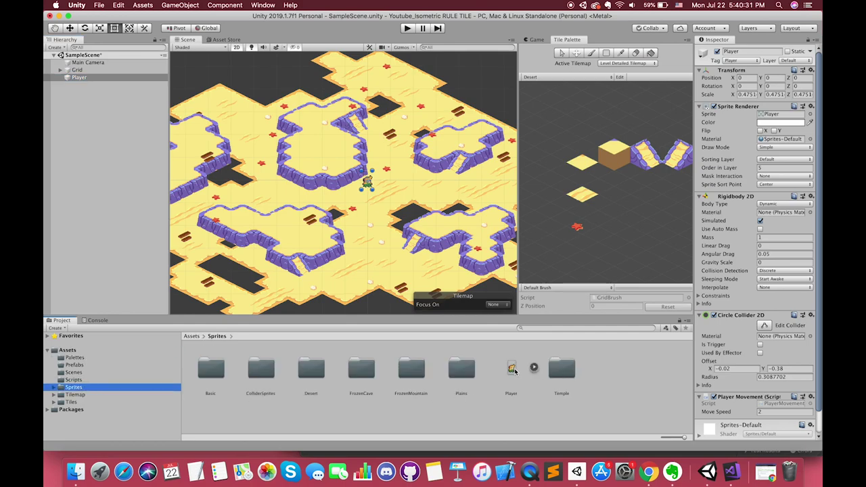
- Check Player's Order in Layer and Gravity Scale, then collapse Rigidbody 2D and Circle Collider 2D
click(761, 168)
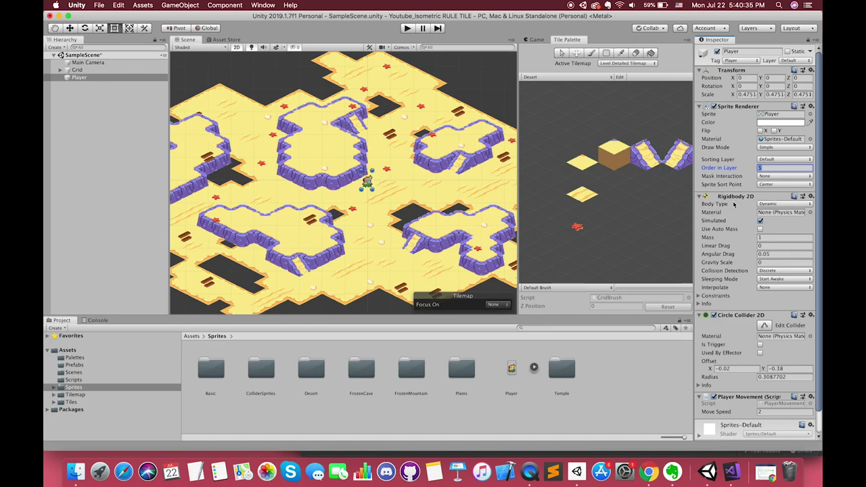
click(766, 263)
click(736, 198)
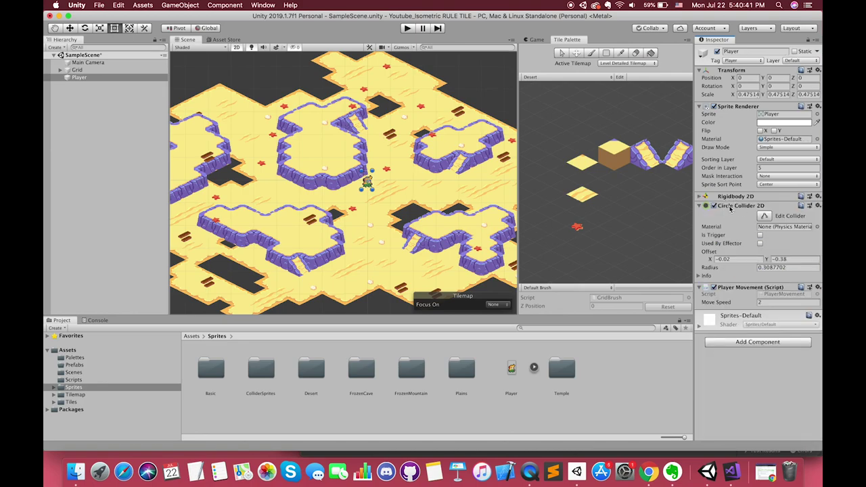
scroll(371, 188, up, 3)
scroll(371, 188, up, 4)
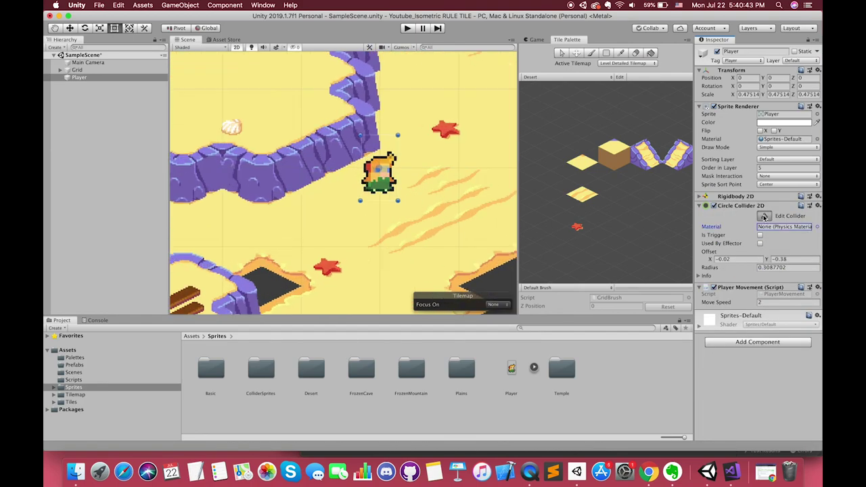
scroll(372, 187, up, 1)
scroll(371, 186, up, 3)
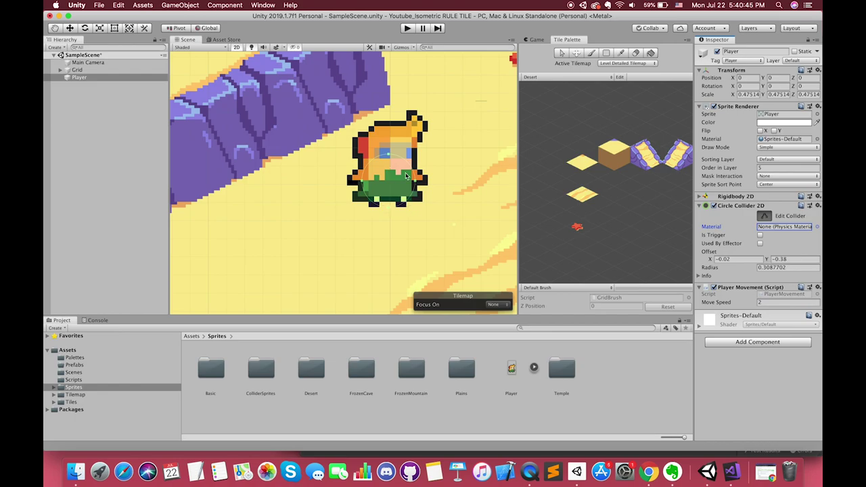
scroll(380, 186, down, 3)
scroll(380, 185, down, 3)
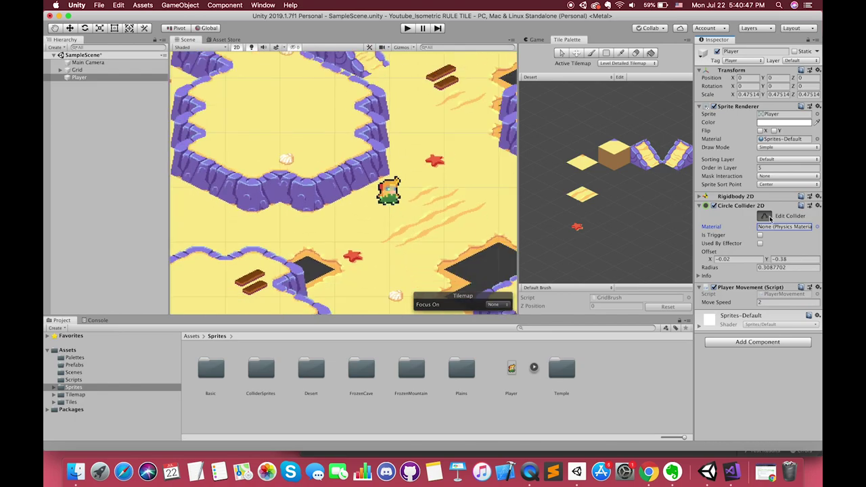
click(764, 216)
click(740, 207)
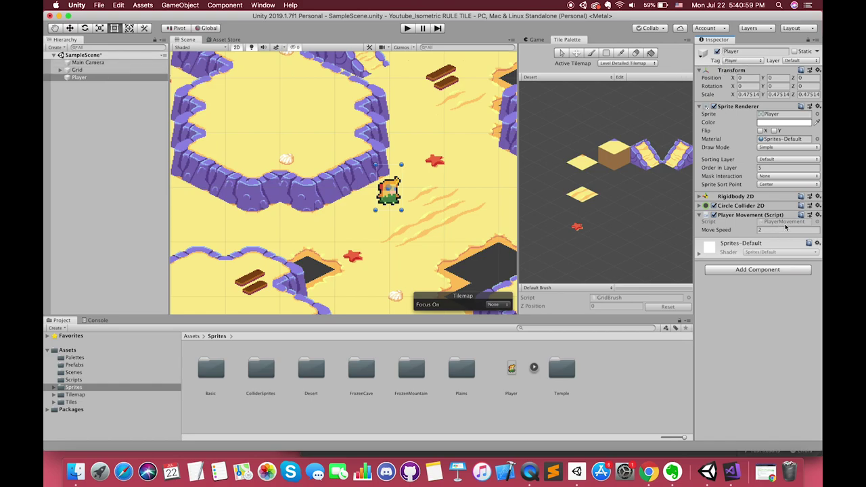
- Open PlayerMovement.cs in Visual Studio with enlarged text, then select Main Camera in Unity
double_click(785, 224)
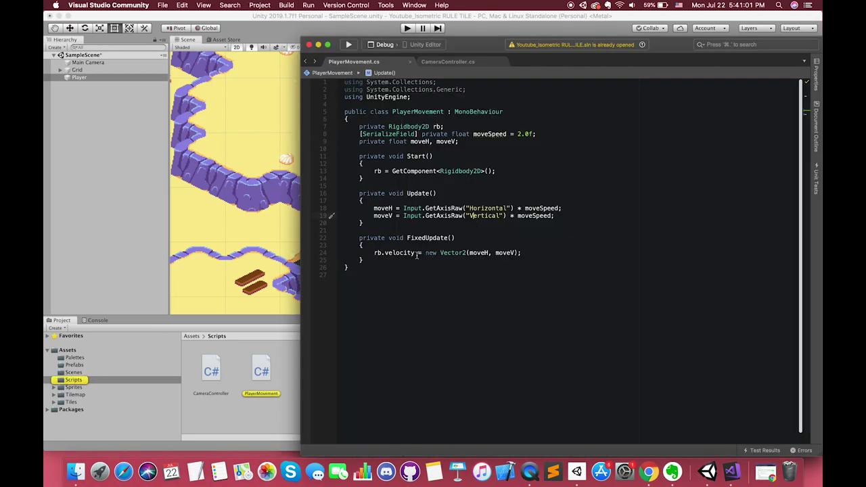
key(super+equal)
key(super+equal)
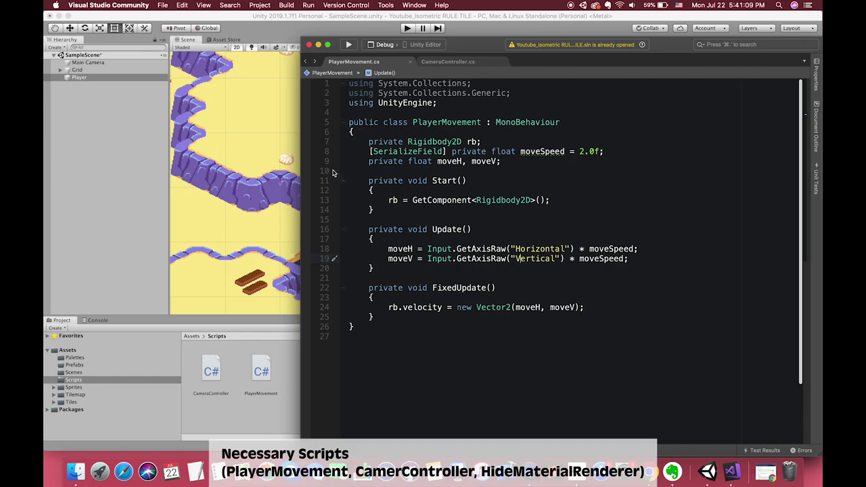
click(109, 63)
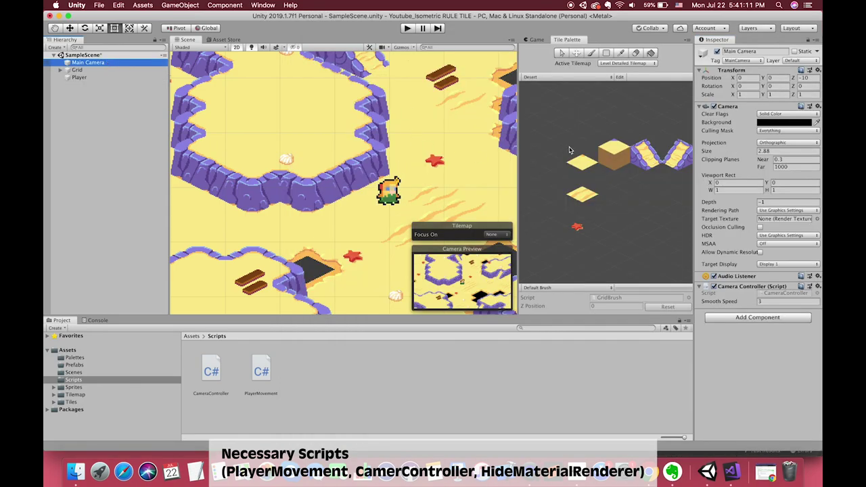
- Preview the Game view, keep camera Size at 2.88, and open CameraController.cs at its "Player" tag
click(537, 40)
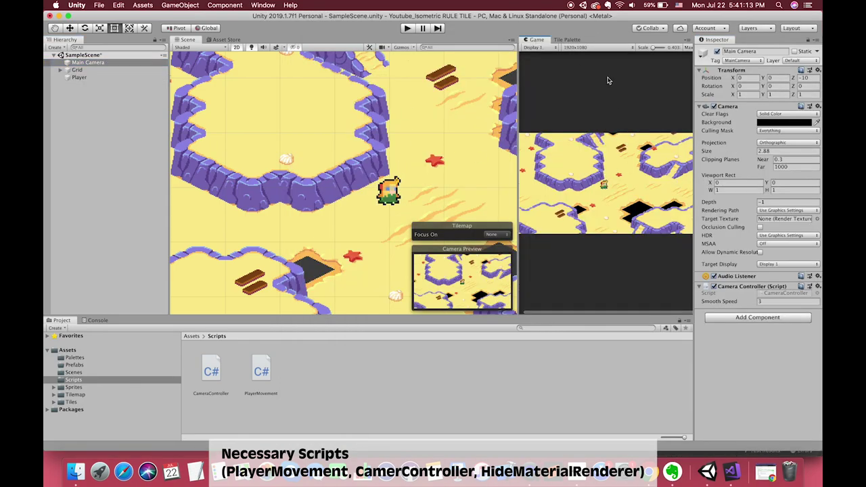
mouse_move(719, 153)
mouse_down()
mouse_move(731, 151)
mouse_move(710, 156)
mouse_up()
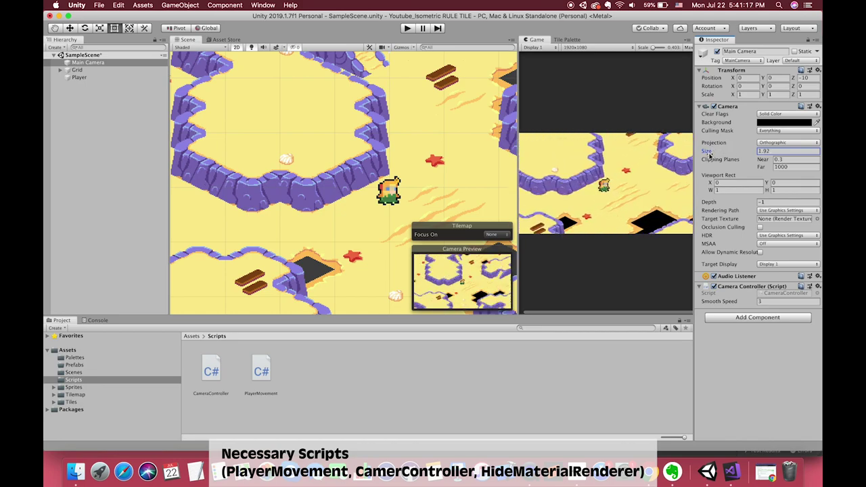
key(super+z)
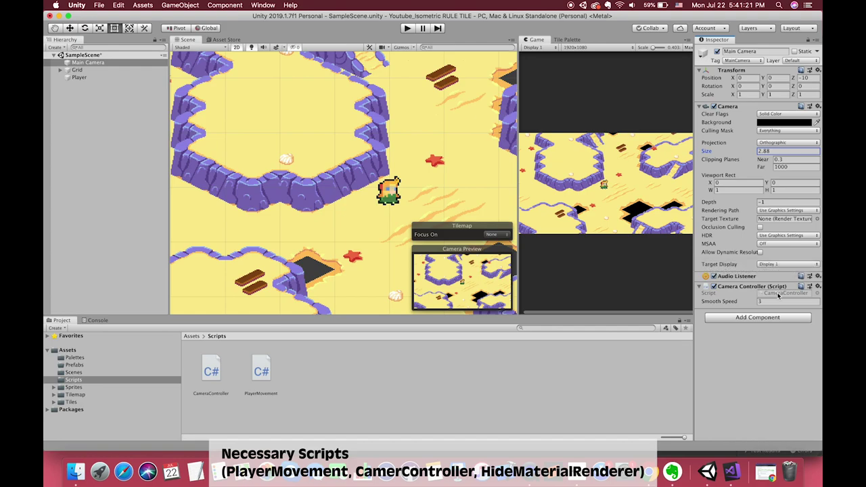
double_click(778, 295)
double_click(614, 192)
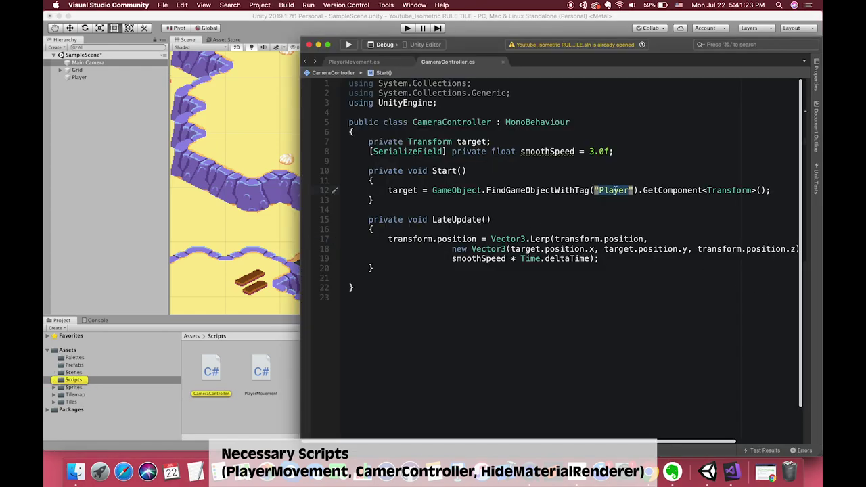
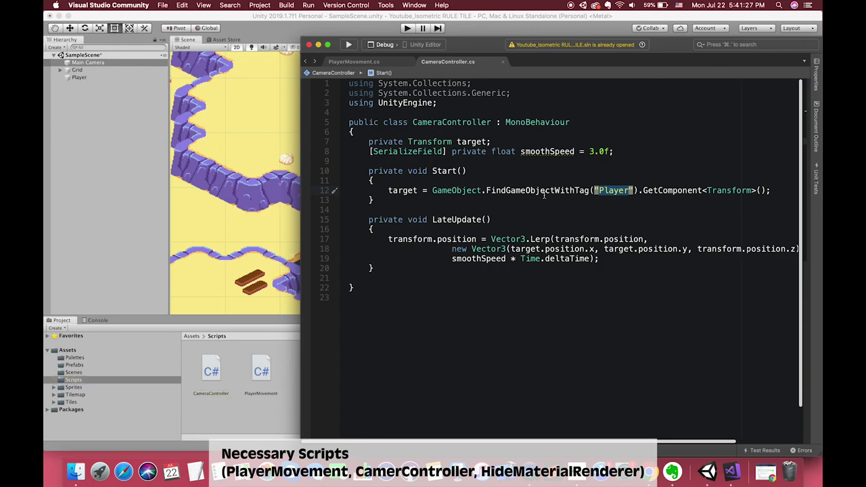
- Return from Visual Studio to the Unity editor and start a play-test of the desert scene
click(419, 19)
click(407, 28)
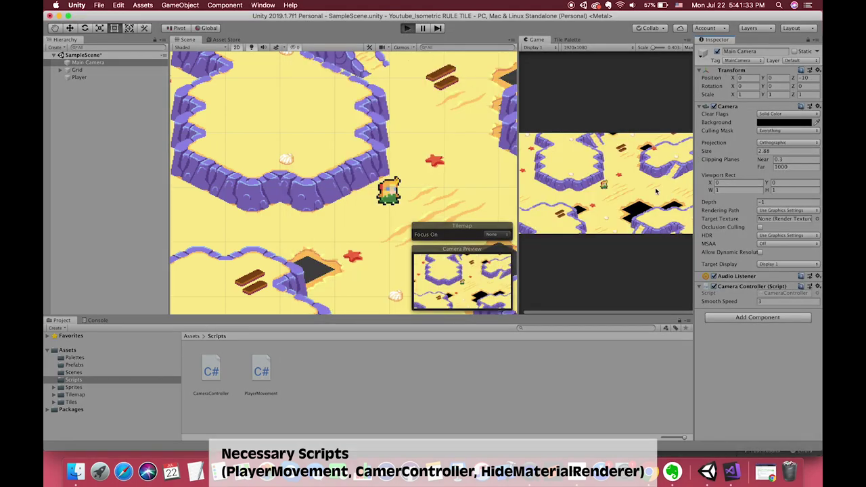
key(Down)
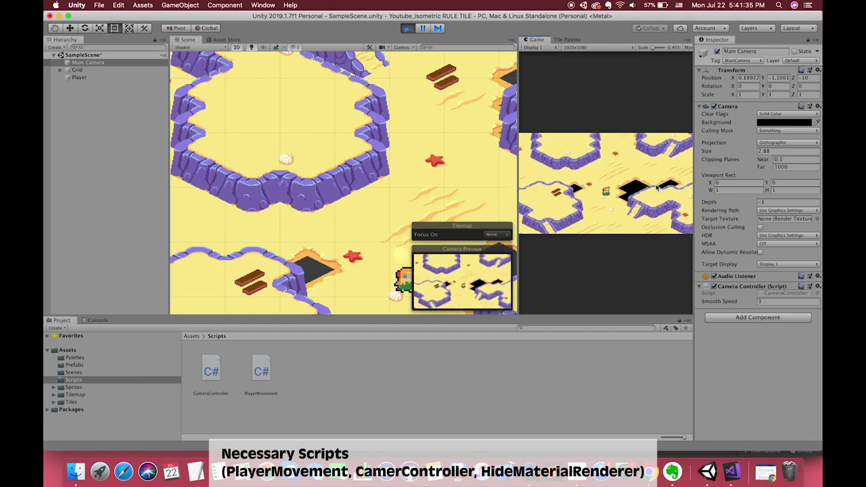
key(Left)
key(Up)
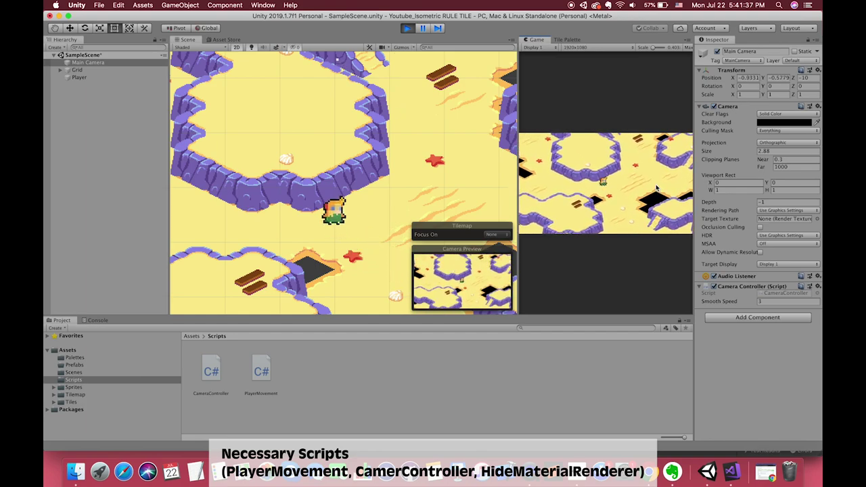
key(Up)
key(Right)
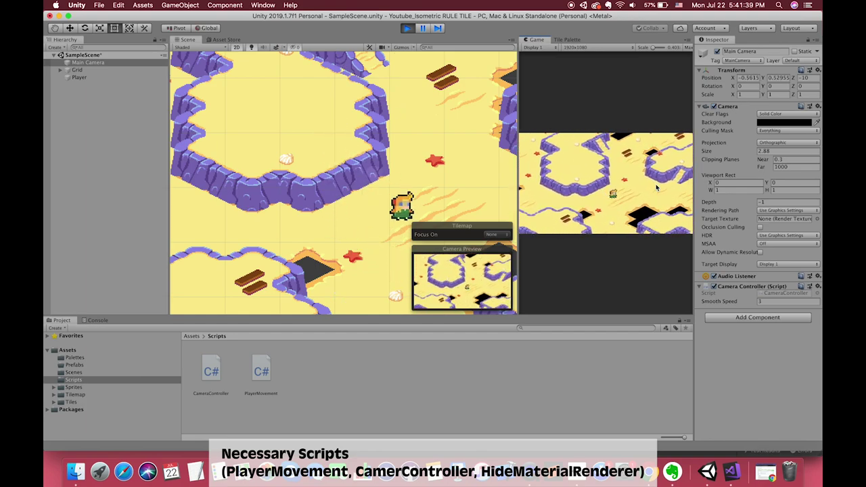
key(super+p)
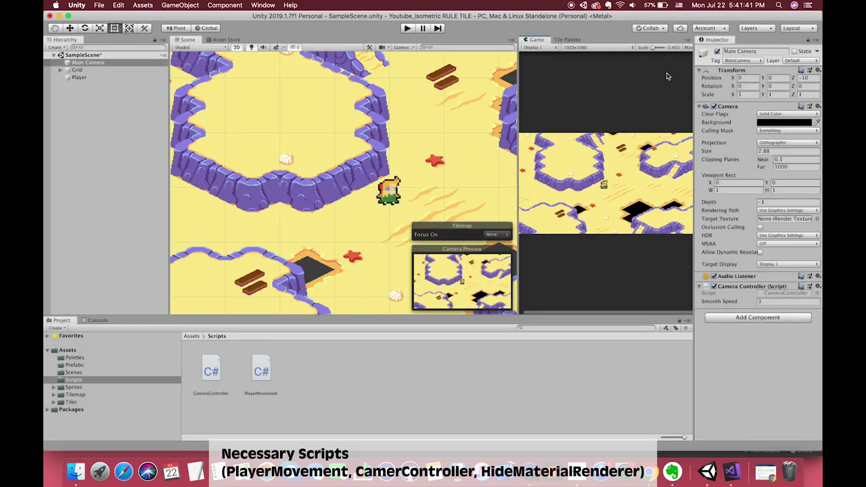
- Start a new tile palette named Colliders with an Isometric grid
click(567, 41)
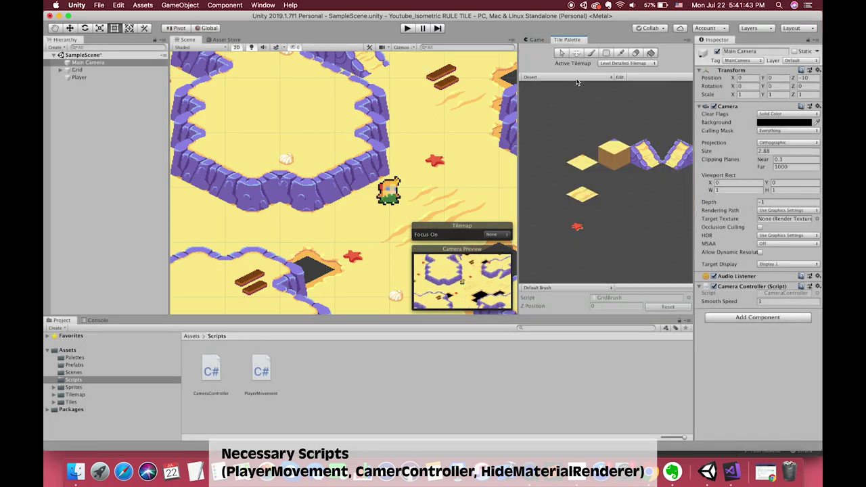
click(578, 78)
click(596, 96)
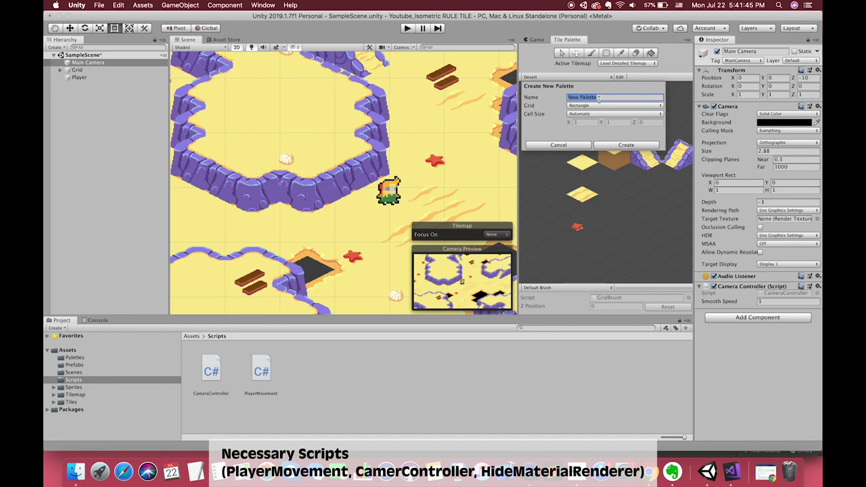
text(Col)
text(liders)
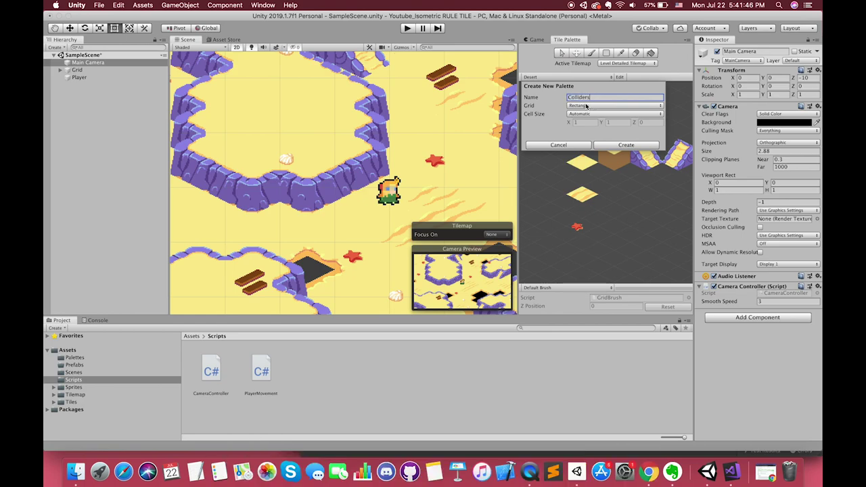
click(587, 106)
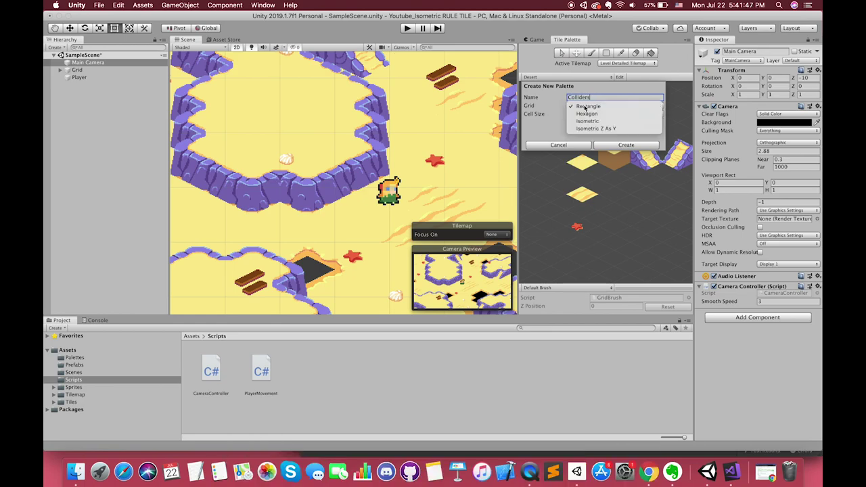
click(600, 127)
- Save the Colliders palette into Assets/Palettes, then open the Sprites folder
click(624, 145)
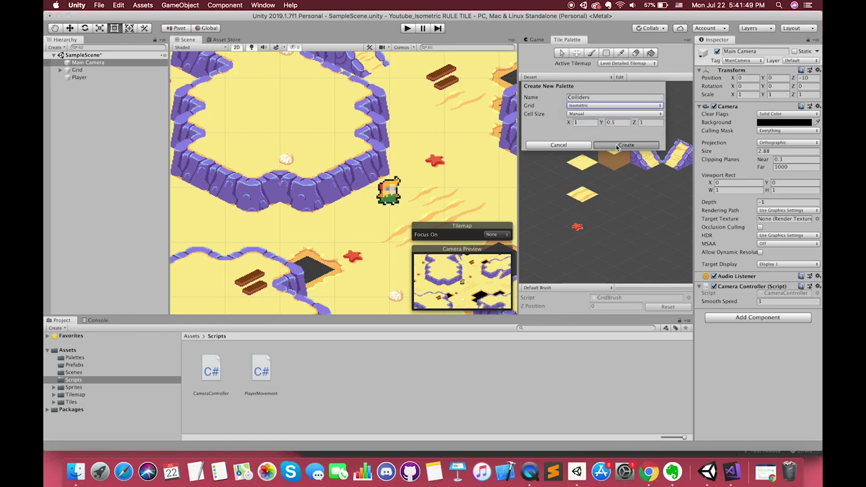
click(465, 109)
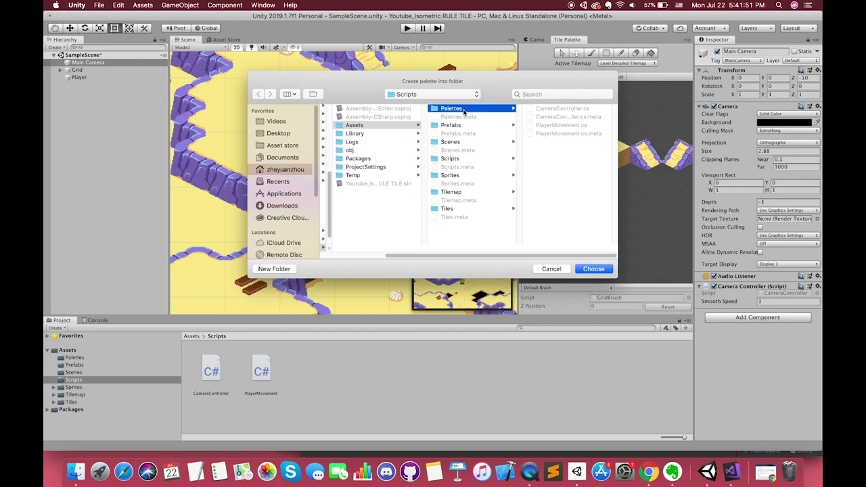
click(589, 271)
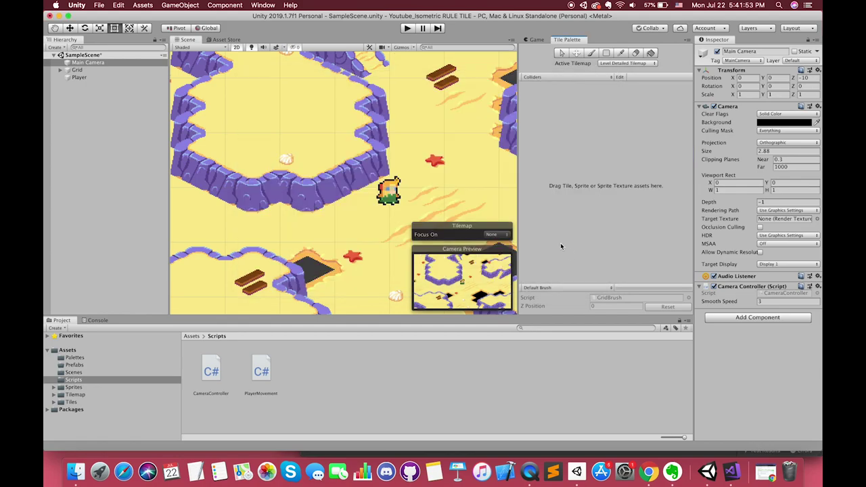
click(73, 402)
click(74, 387)
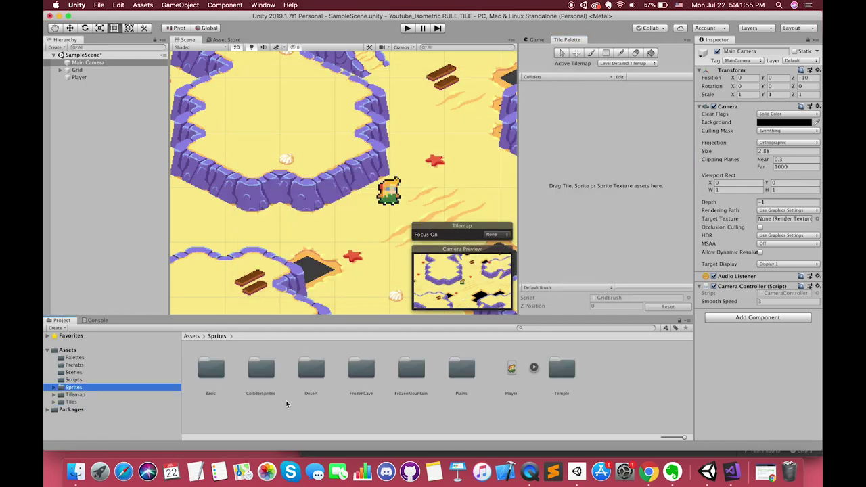
- Drag all 15 sprites from ColliderSprites onto the Colliders palette
double_click(262, 369)
click(193, 393)
shift+click(482, 427)
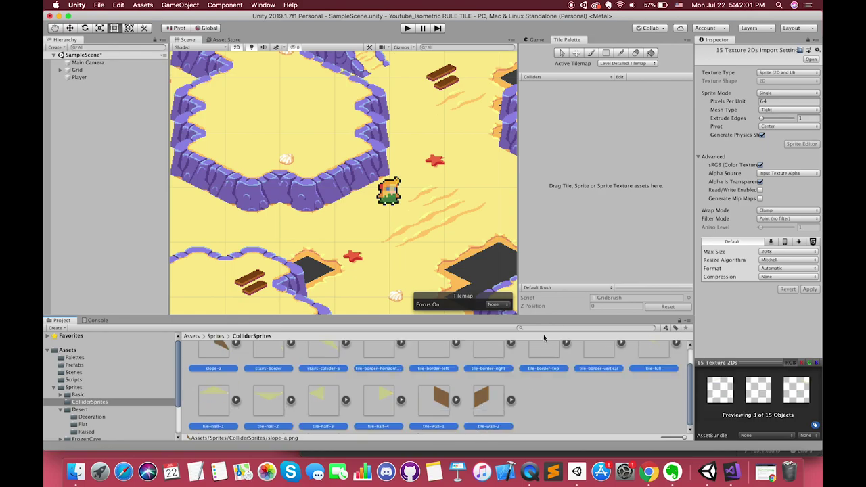
drag(487, 398, 570, 183)
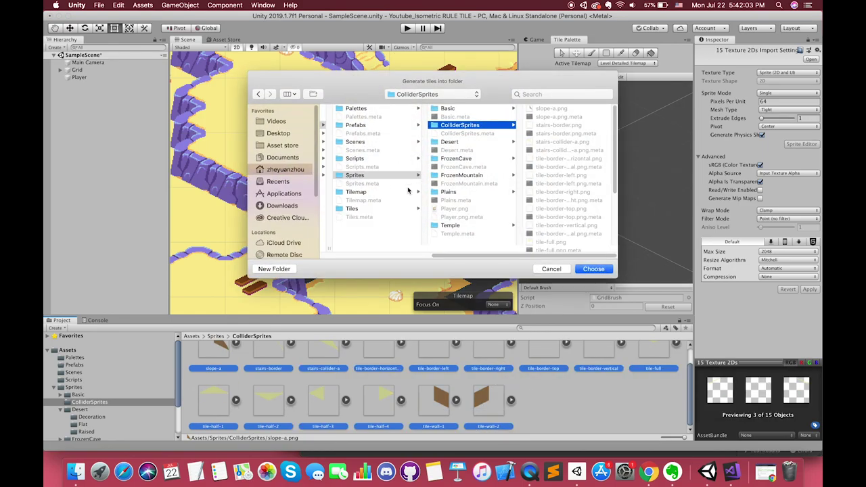
- Generate the collider tiles into a new Tiles/Collider Tiles folder
click(387, 208)
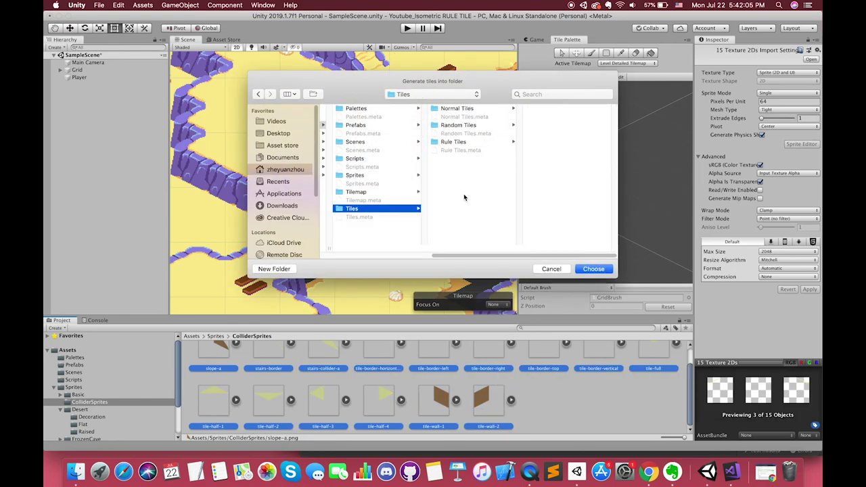
click(289, 269)
text(Collider T)
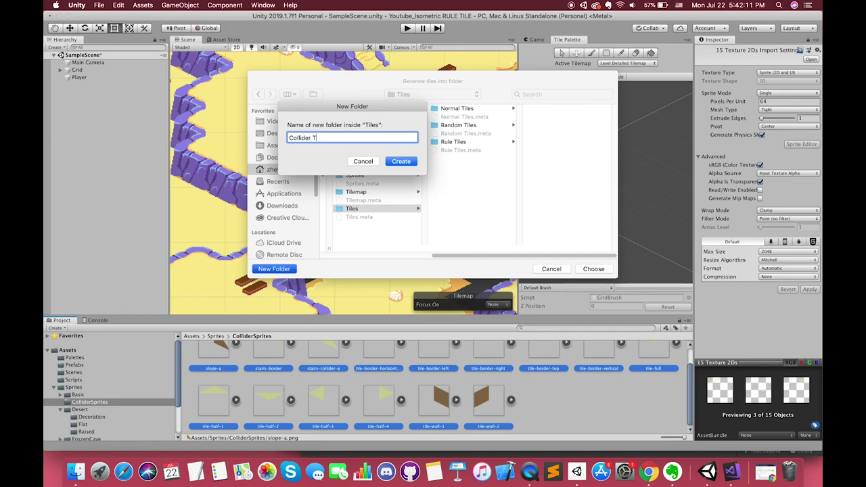
text(s)
key(Return)
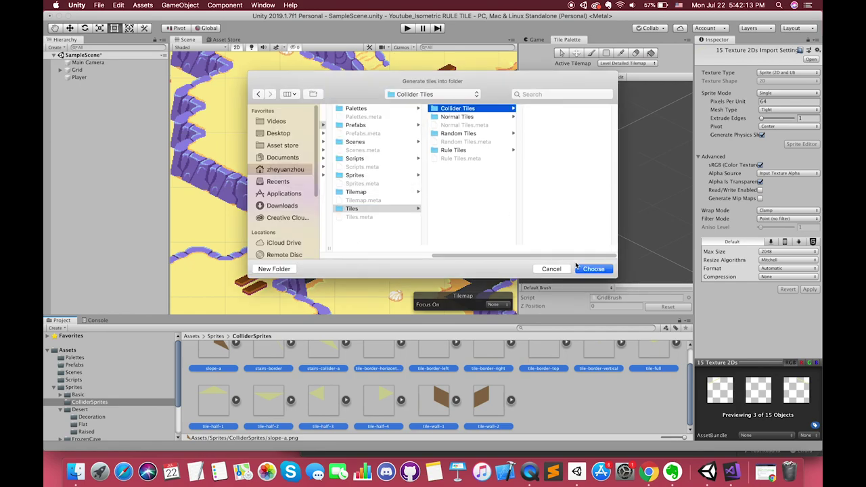
click(591, 269)
scroll(580, 218, down, 3)
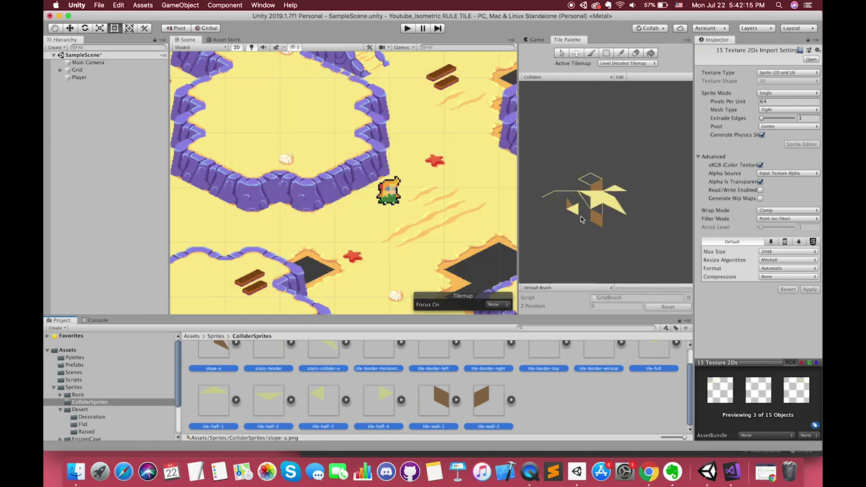
scroll(581, 219, up, 2)
- Widen the Tile Palette and move the border tile down-left in the Colliders palette
drag(518, 150, 354, 163)
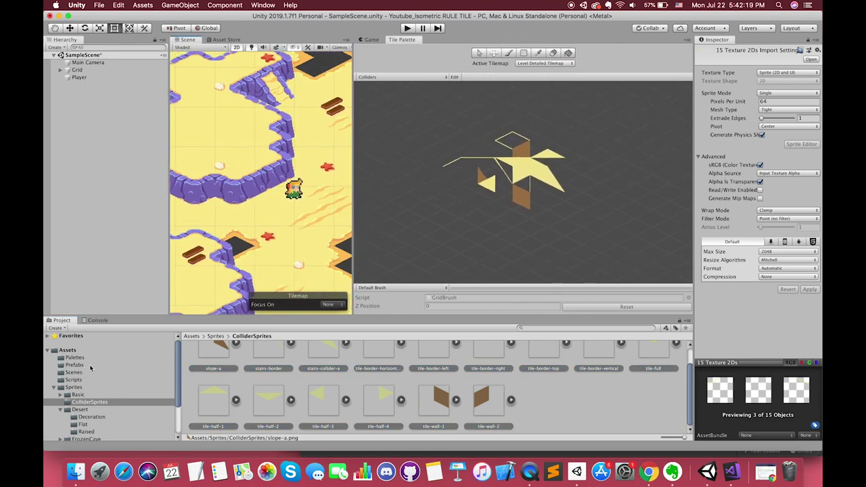
click(457, 79)
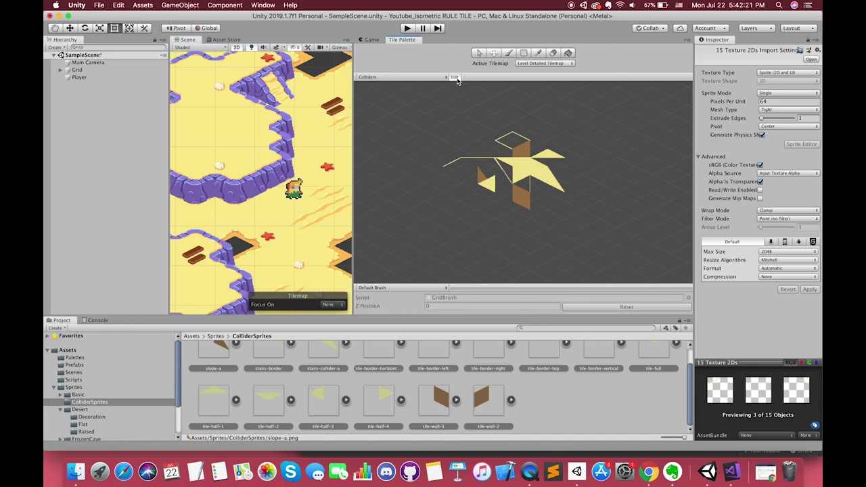
click(455, 170)
key(m)
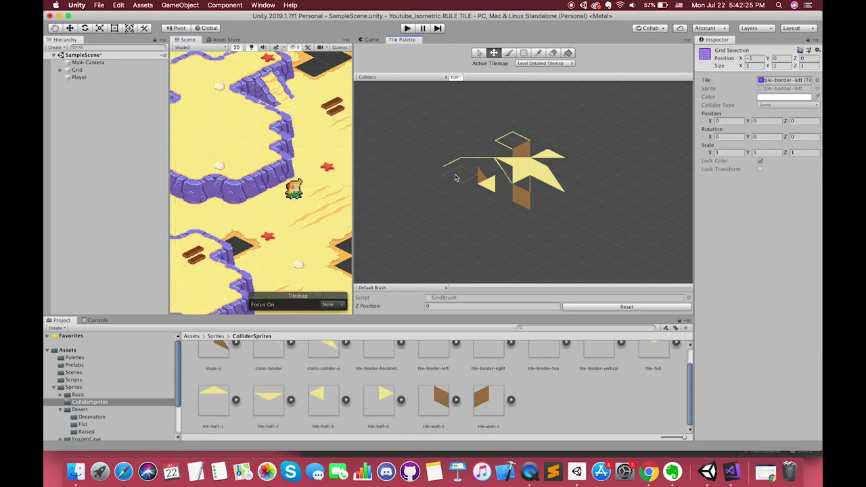
drag(457, 177, 410, 204)
- Open the Colliders palette prefab and try a Layer1 tile anchor X of 1
click(75, 357)
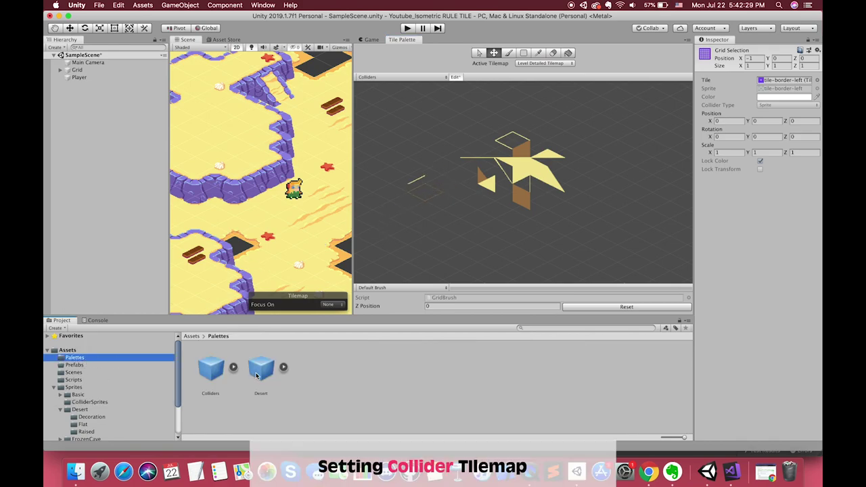
double_click(211, 369)
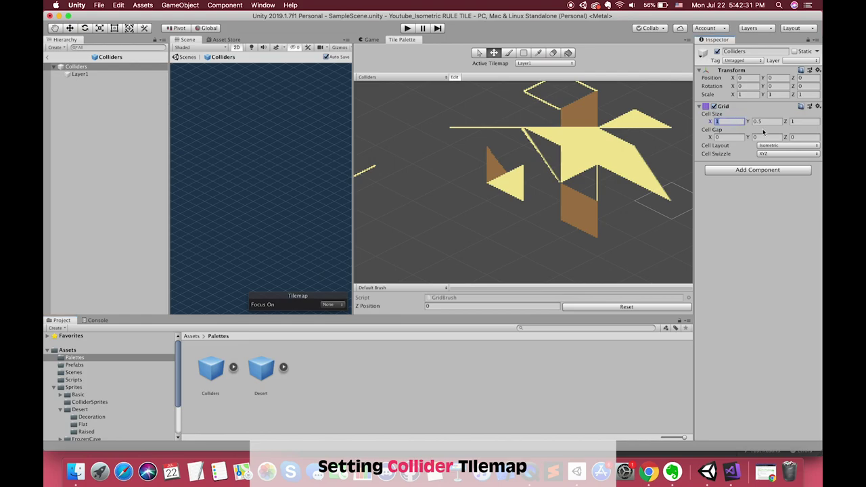
click(80, 74)
click(734, 138)
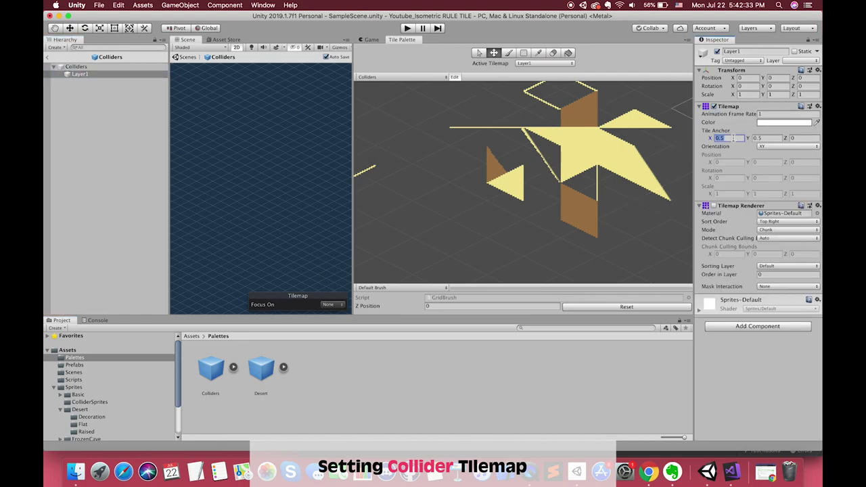
key(Tab)
text(1)
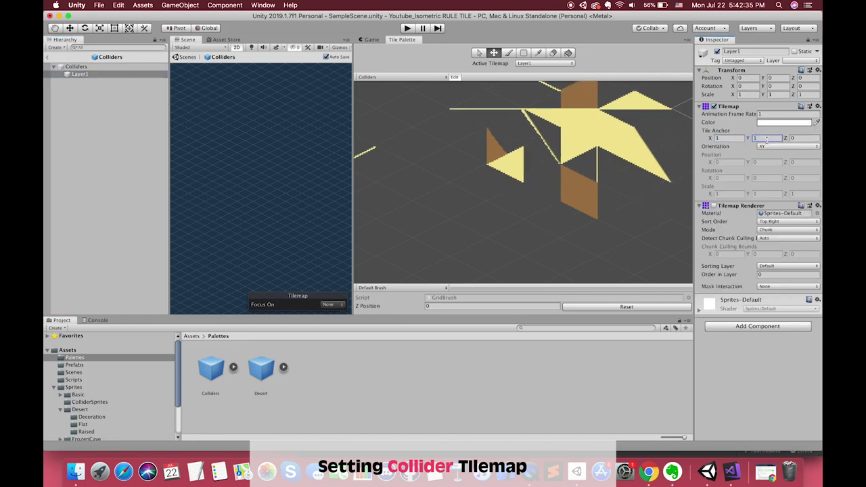
click(386, 171)
click(373, 202)
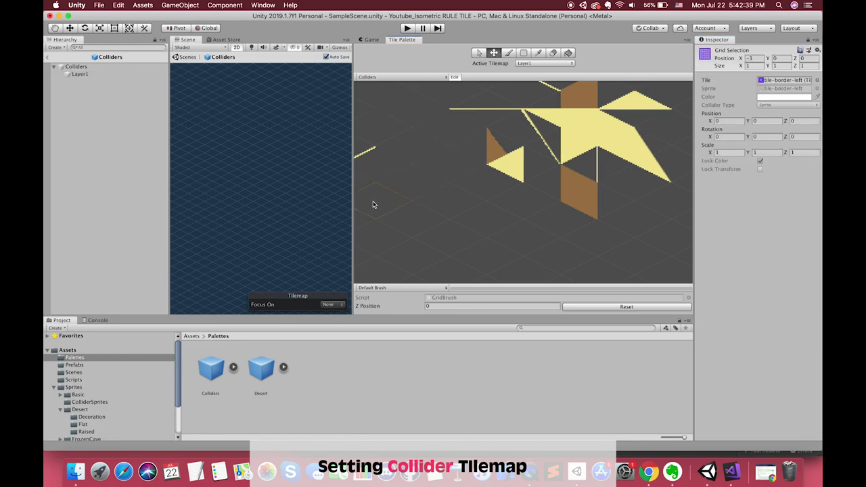
- Set the Layer1 tile anchor to 0, 0
click(82, 74)
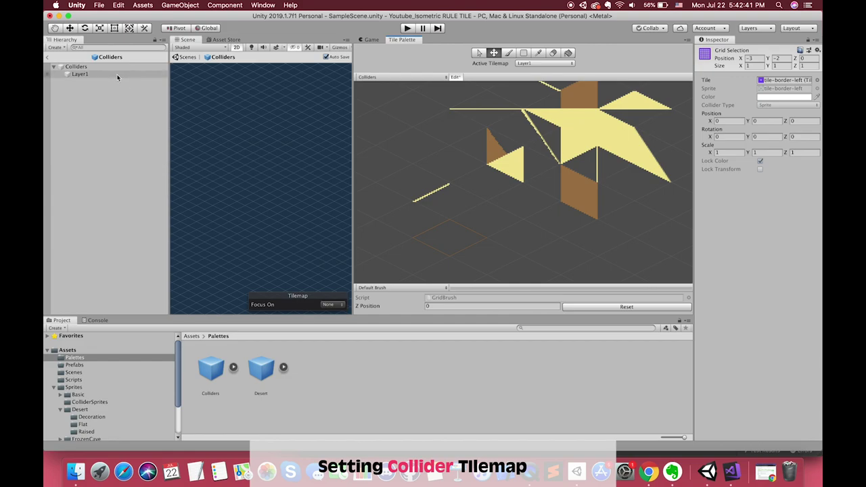
click(729, 138)
text(0)
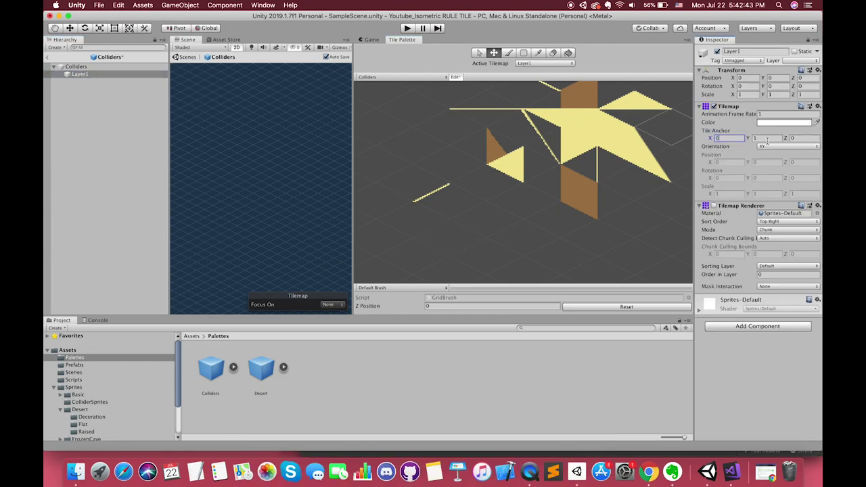
key(Tab)
text(0)
click(550, 205)
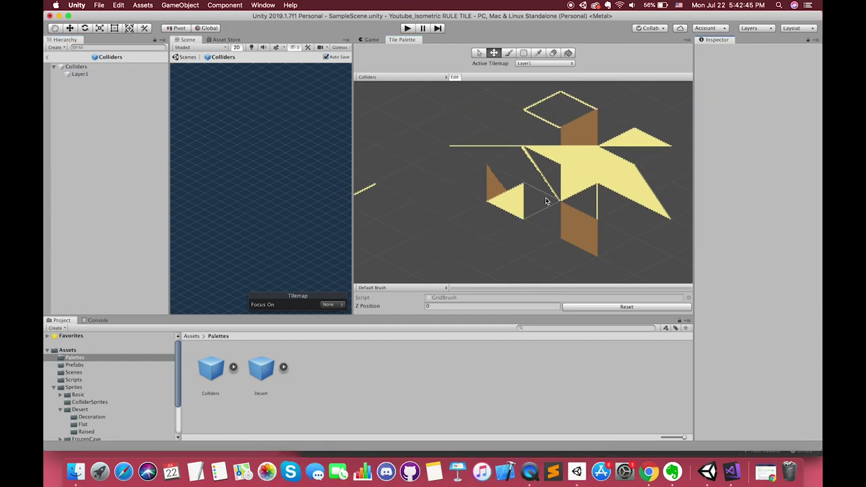
scroll(474, 207, down, 2)
scroll(455, 192, down, 2)
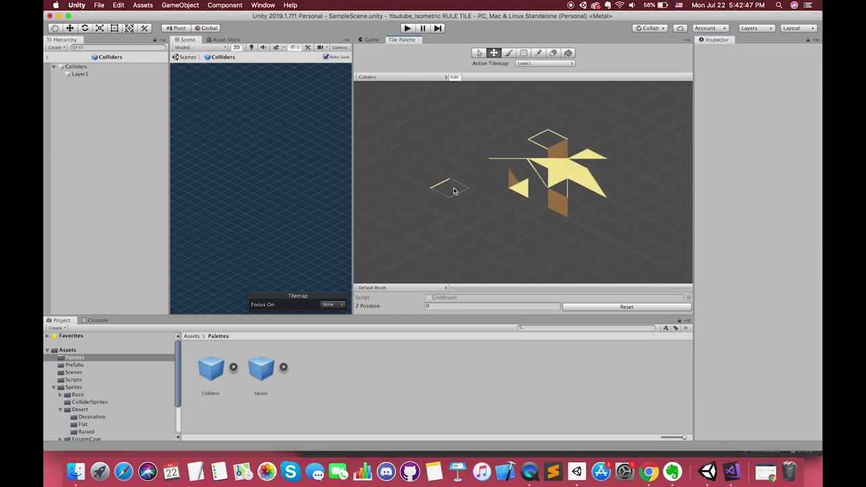
- Group the yellow triangle, half and diamond tiles together on the left of the palette
click(454, 191)
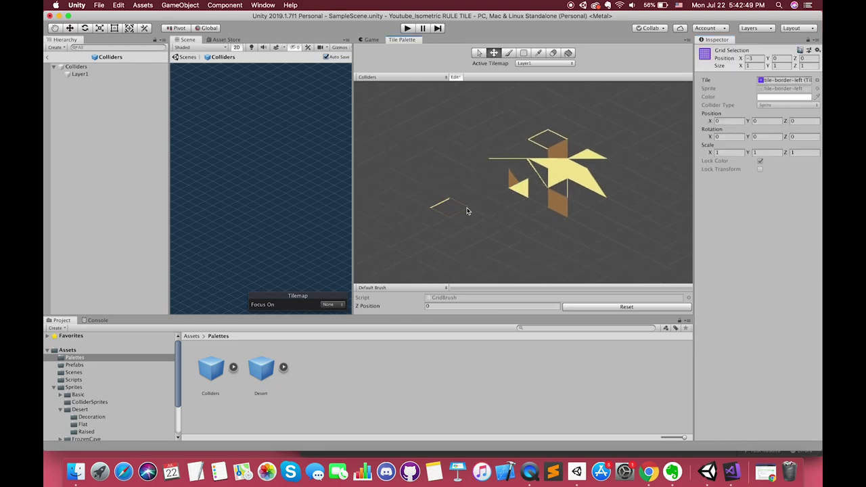
drag(527, 195, 427, 147)
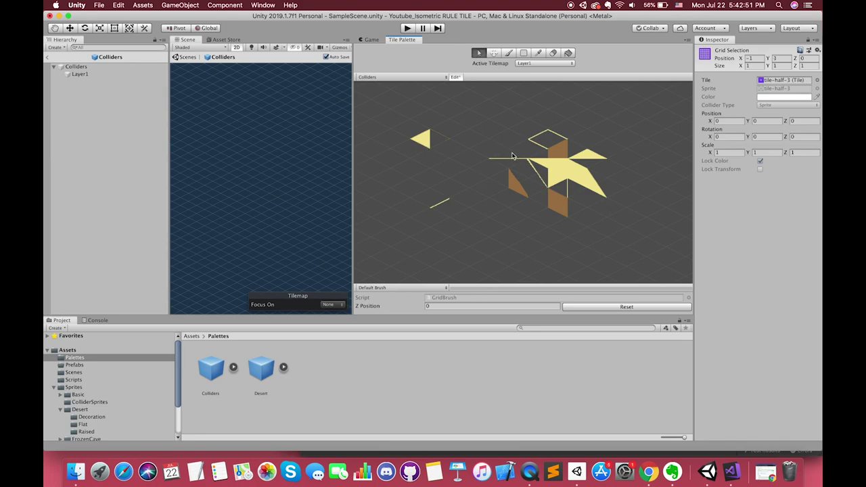
click(545, 165)
drag(545, 165, 448, 157)
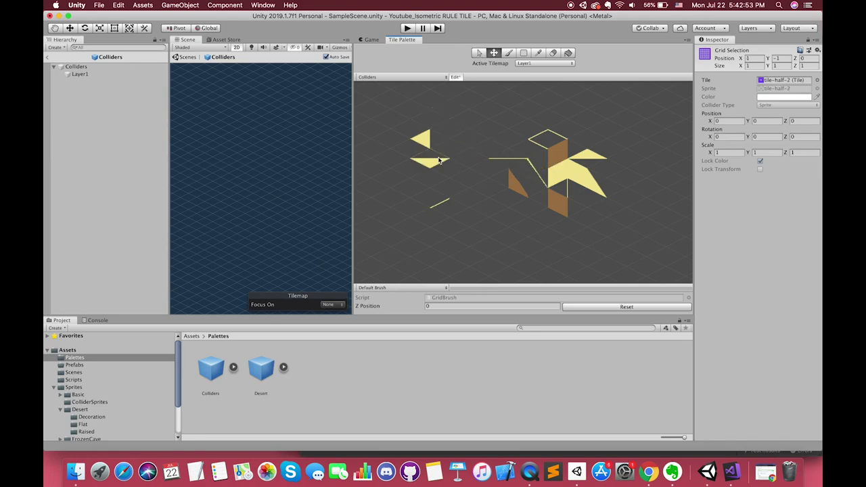
mouse_move(550, 163)
mouse_down()
mouse_move(457, 135)
mouse_move(456, 122)
mouse_move(395, 143)
mouse_up()
drag(588, 163, 449, 126)
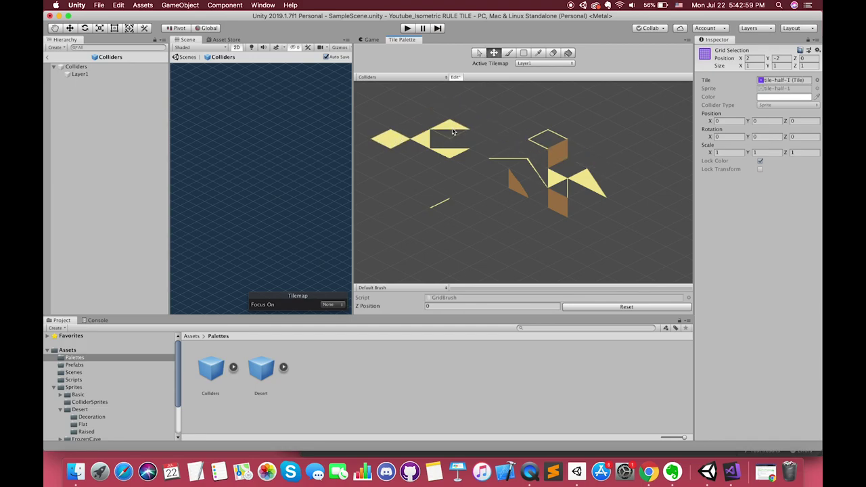
mouse_move(557, 180)
mouse_down()
mouse_move(480, 139)
mouse_move(536, 110)
mouse_move(568, 119)
mouse_up()
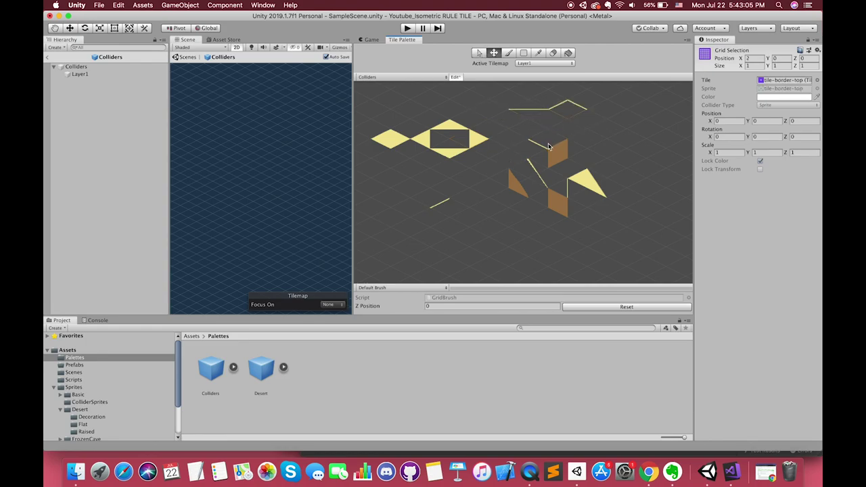
- Move the stairs-border, yellow triangle and vertical line tiles up to the right
drag(550, 147, 588, 129)
click(538, 169)
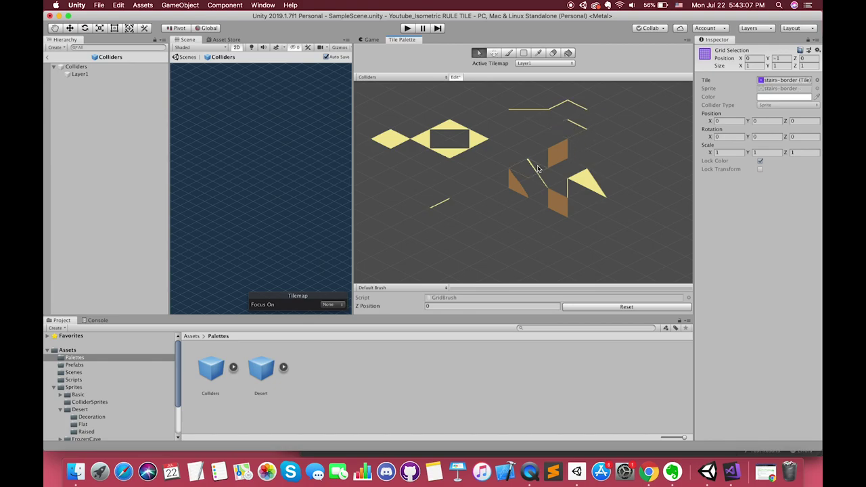
drag(539, 169, 617, 149)
drag(584, 183, 625, 125)
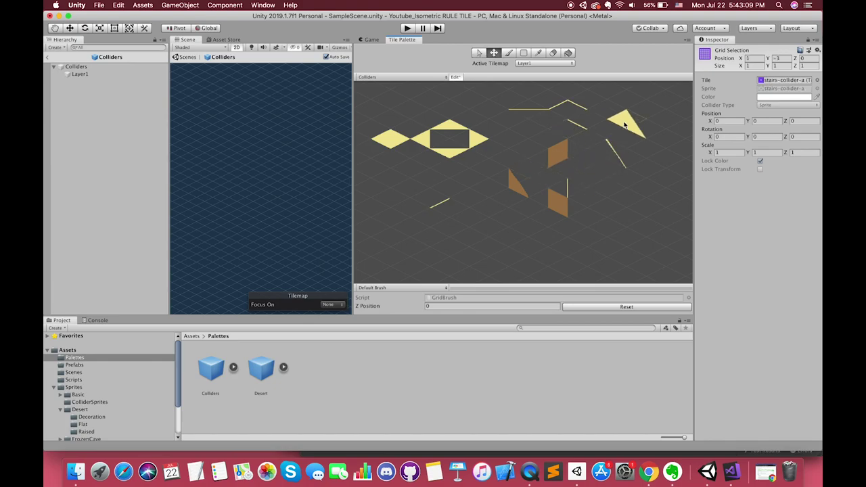
mouse_move(567, 190)
mouse_down()
mouse_move(590, 129)
mouse_move(572, 119)
mouse_move(587, 148)
mouse_up()
click(573, 134)
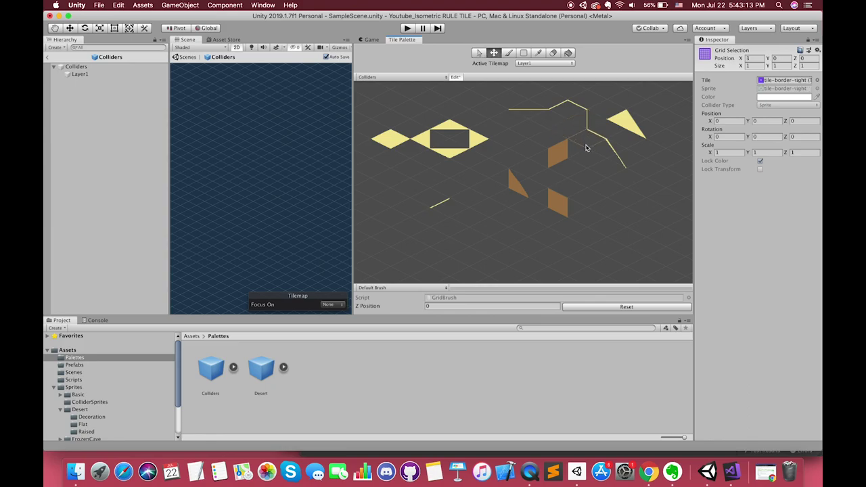
- Move the orange tile-wall-2 tile and the slope-a triangle down-left
key(s)
click(560, 163)
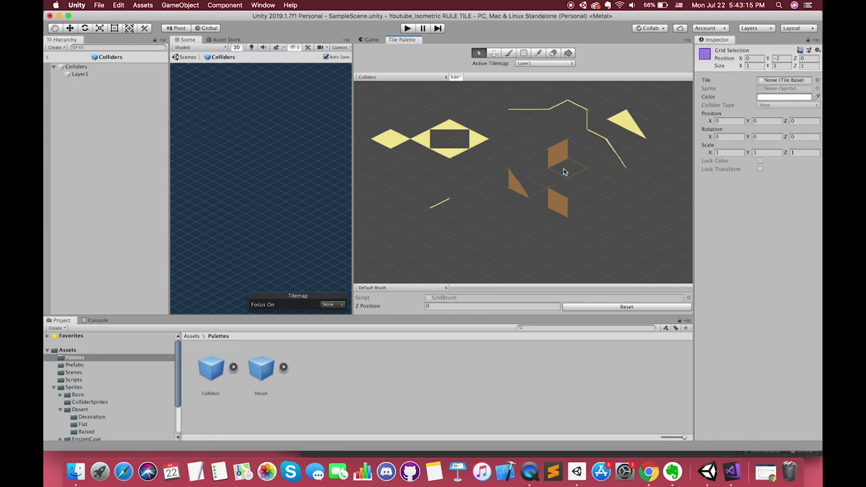
click(557, 156)
key(m)
mouse_move(560, 158)
mouse_down()
mouse_move(472, 184)
mouse_move(504, 200)
mouse_move(487, 208)
mouse_up()
key(s)
click(523, 182)
key(m)
key(s)
click(560, 192)
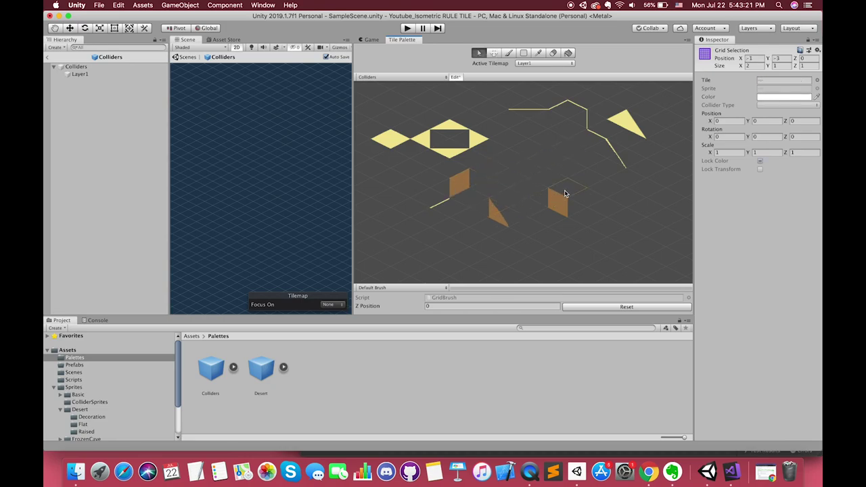
key(m)
mouse_move(565, 194)
mouse_down()
mouse_move(554, 199)
mouse_move(569, 215)
mouse_up()
- Move the orange tile-wall-1 tile up-left beside the others
key(t)
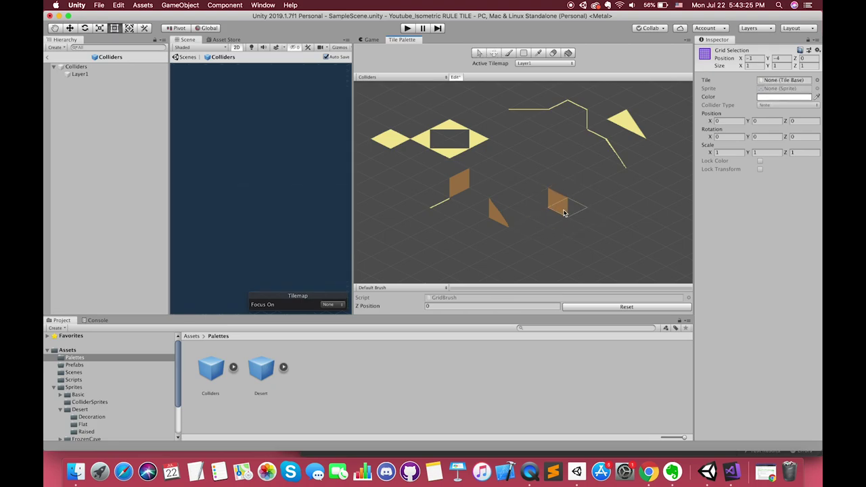
key(m)
key(s)
click(555, 199)
key(m)
drag(551, 199, 523, 188)
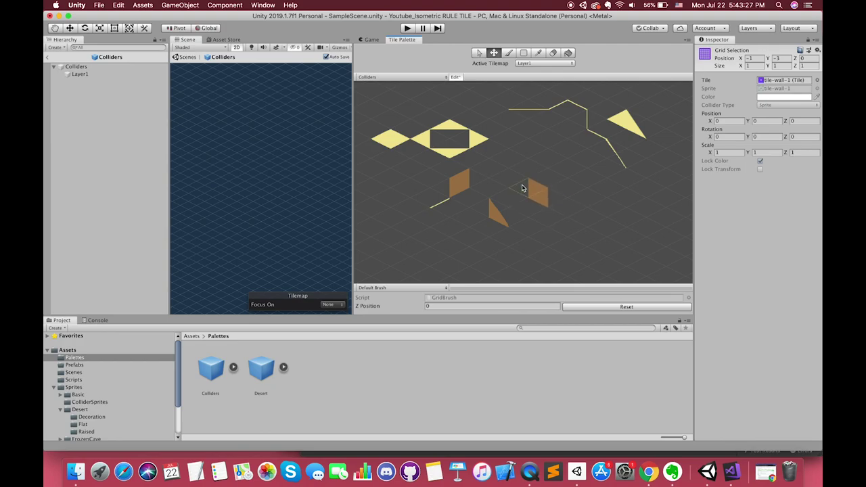
scroll(521, 186, down, 1)
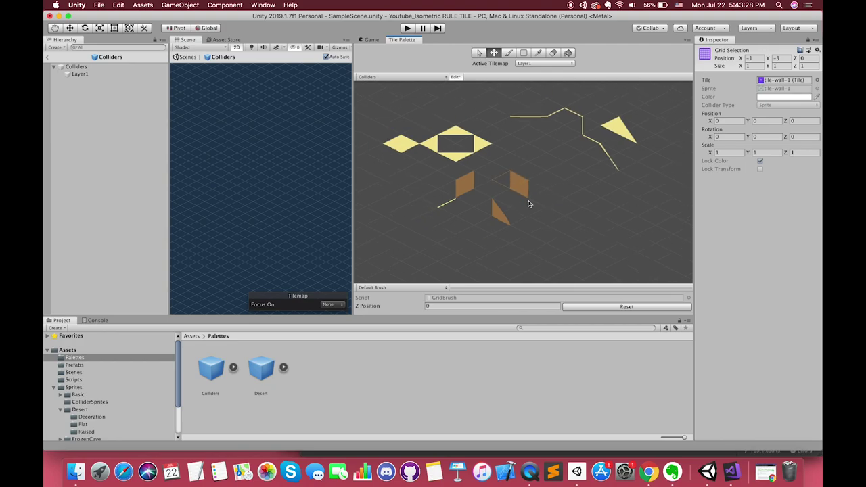
- Exit palette prefab editing, widen and pan the scene view, and open the Assets folder's create options
click(46, 58)
drag(352, 163, 562, 172)
scroll(379, 200, down, 3)
middle_drag(367, 205, 410, 204)
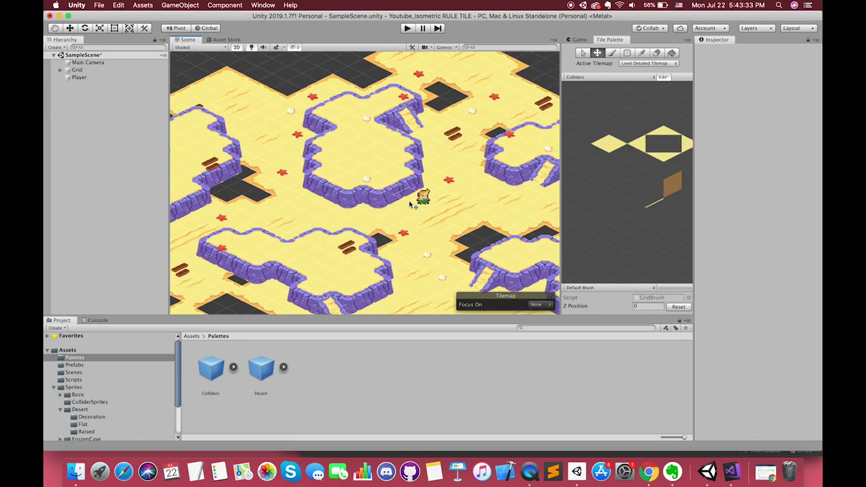
scroll(410, 205, down, 1)
click(82, 350)
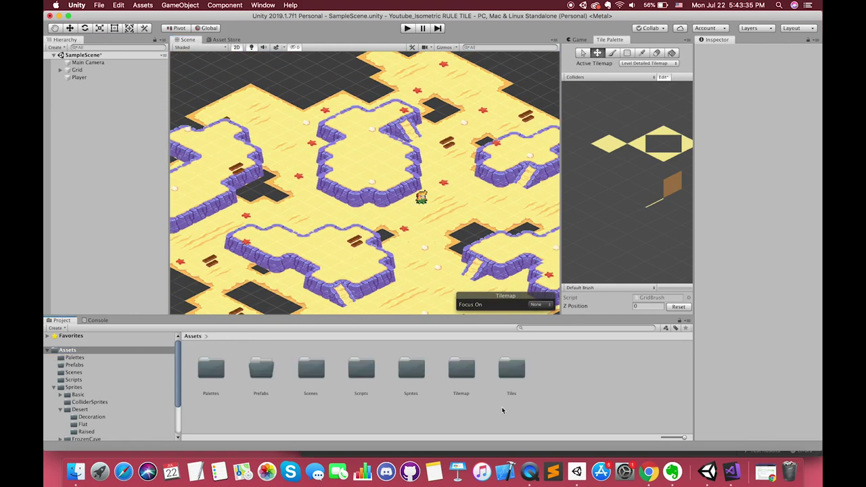
right_click(581, 410)
- Create a new material in Assets named Colliders
mouse_move(620, 246)
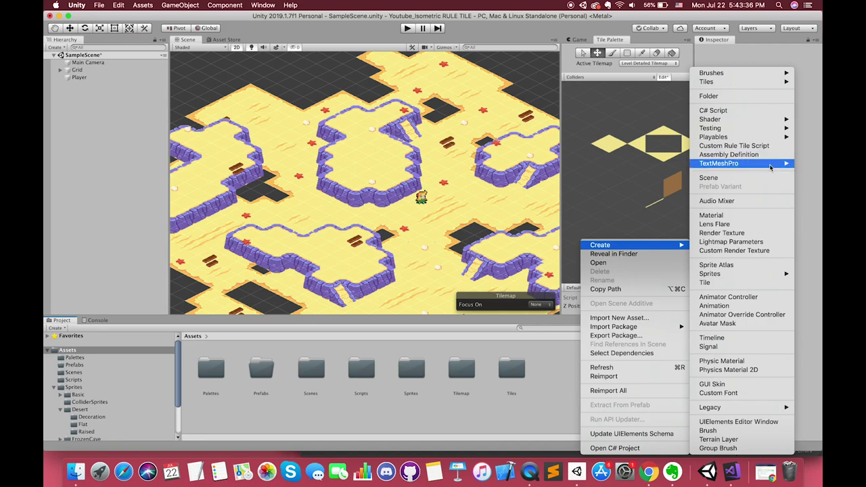
click(730, 216)
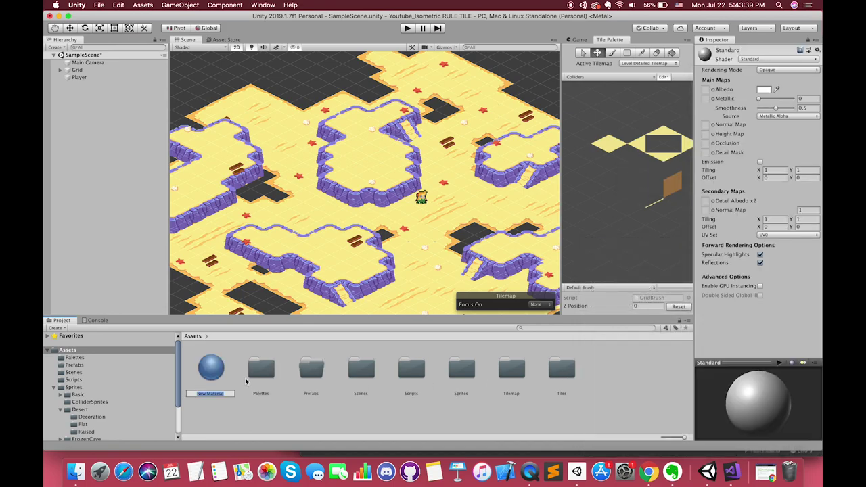
text(c)
key(Return)
drag(210, 369, 106, 93)
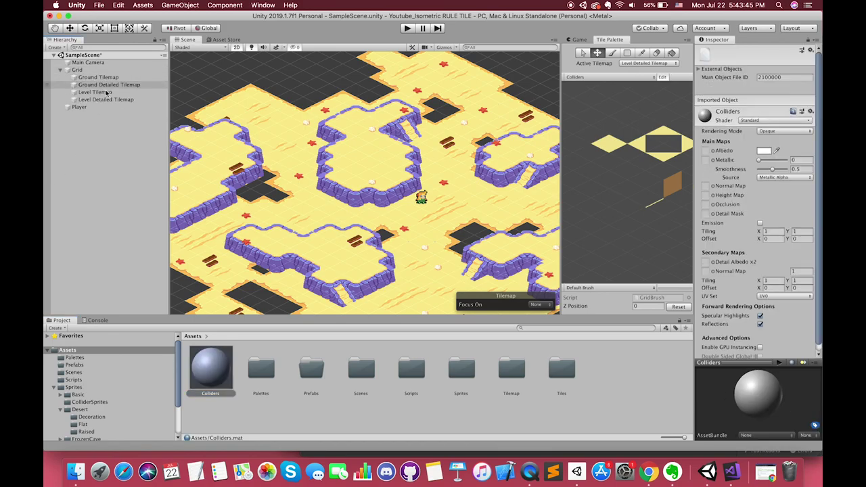
- Compare the tilemaps' Order in Layer values (0, 1, 3) and raise the Player's to 6
click(105, 100)
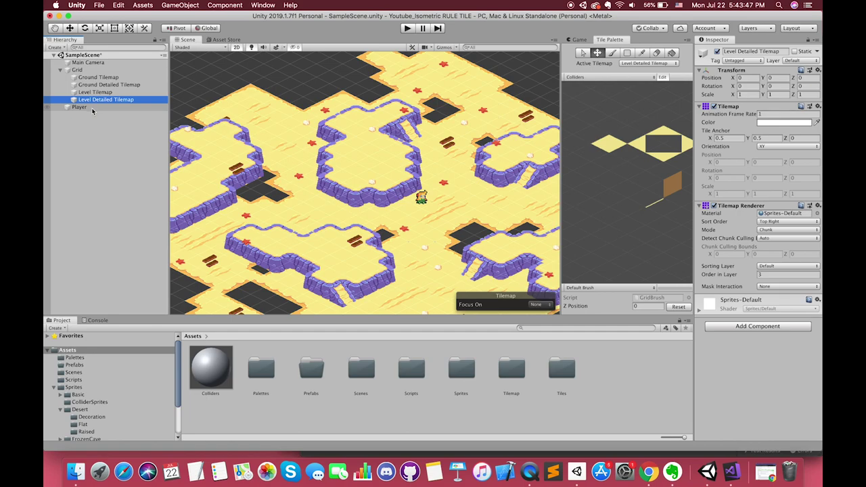
click(93, 108)
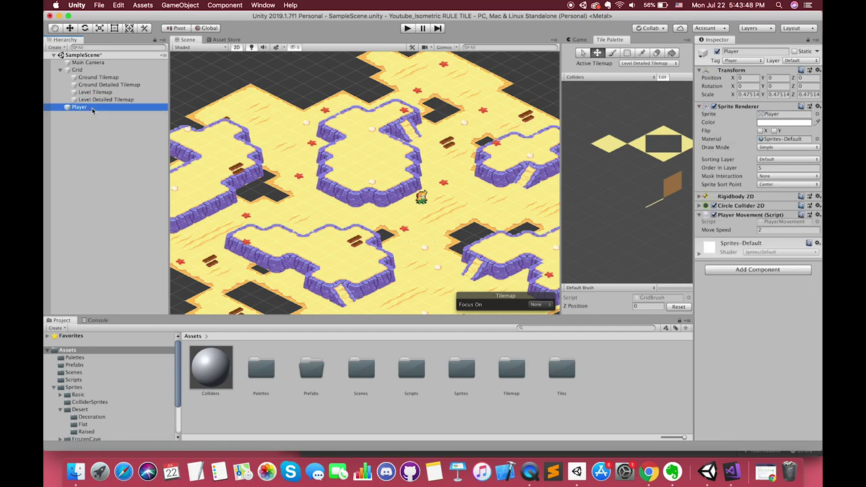
click(742, 198)
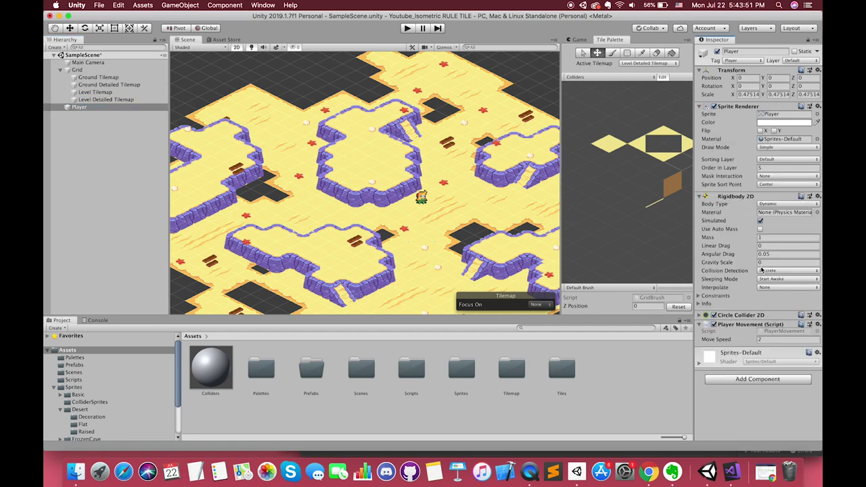
click(762, 168)
click(98, 77)
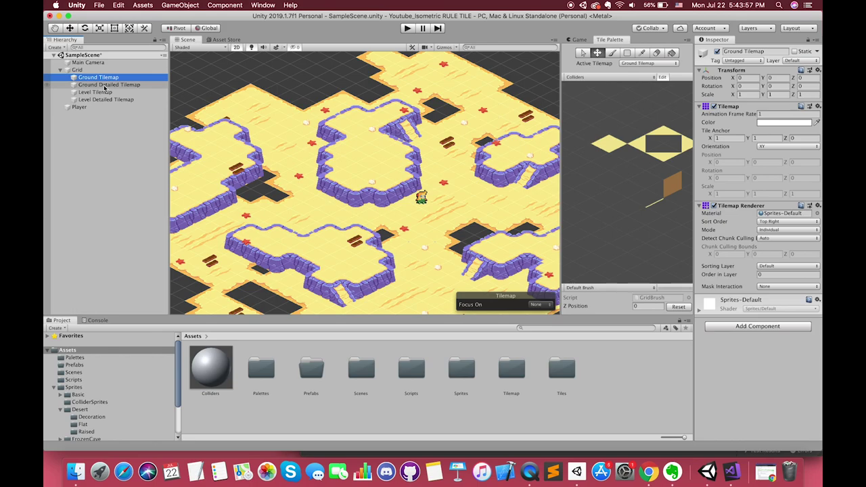
click(104, 85)
click(103, 92)
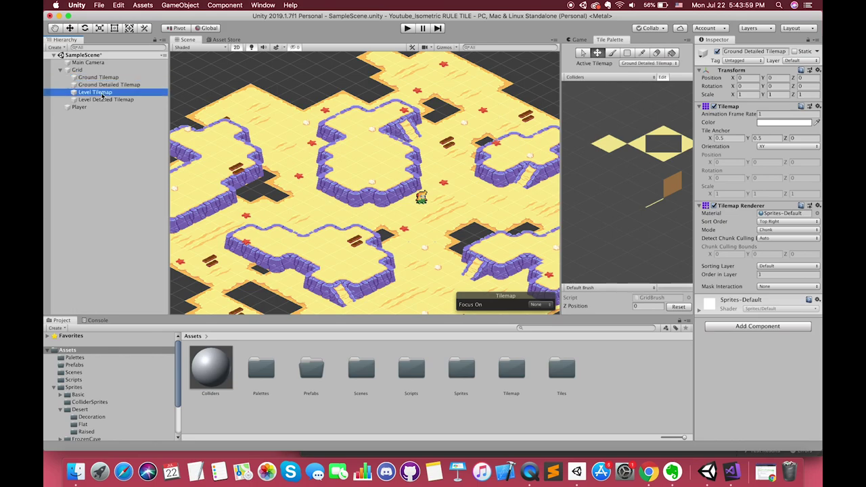
click(103, 100)
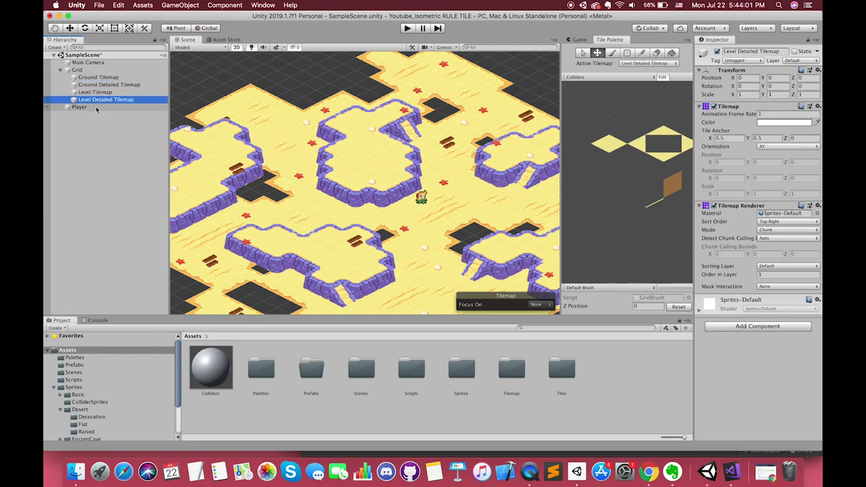
click(96, 108)
click(786, 168)
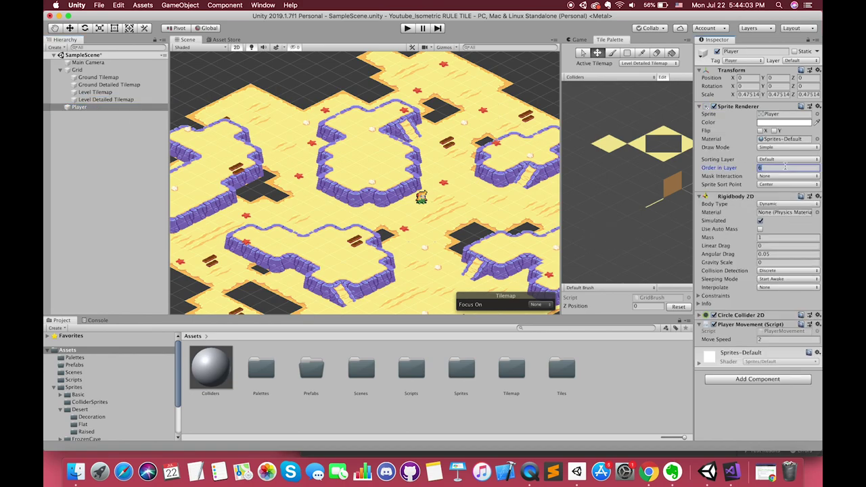
- Add a Collider Tilemap under Grid with Order in Layer 4
click(77, 70)
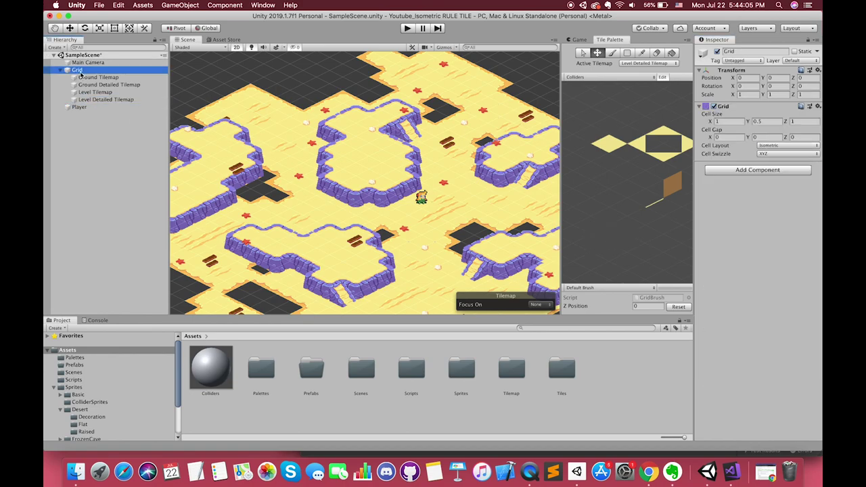
right_click(82, 69)
mouse_move(132, 173)
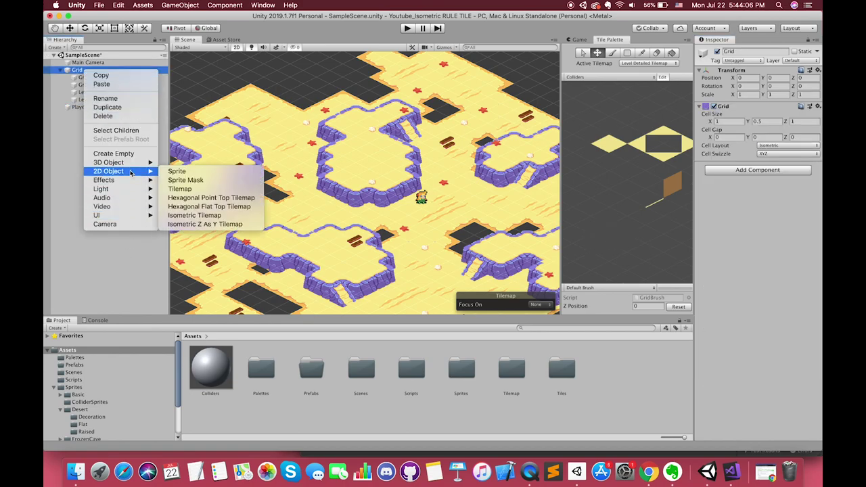
click(182, 190)
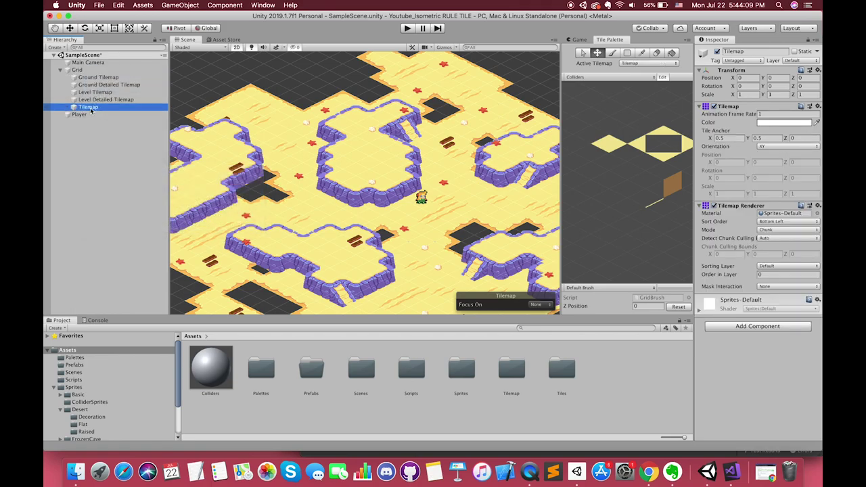
text(Collider)
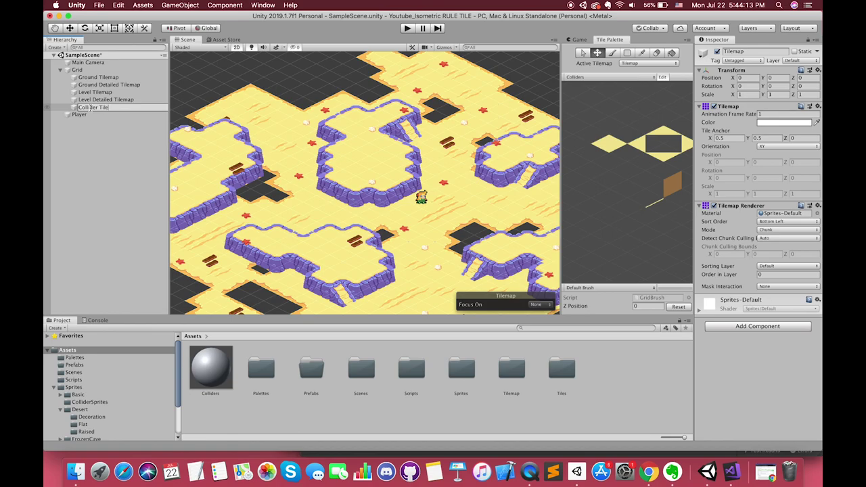
key(Return)
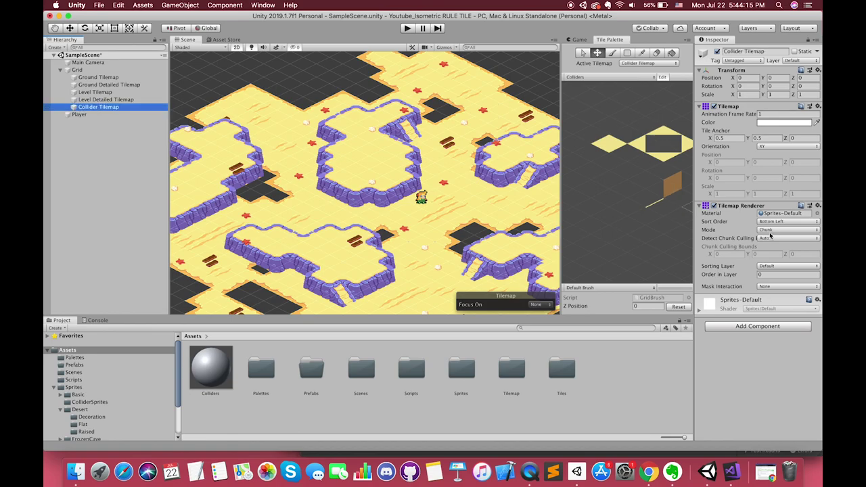
click(766, 275)
- Set the Collider Tilemap's renderer Mode to Individual and its tile anchor to 1, 1
click(773, 267)
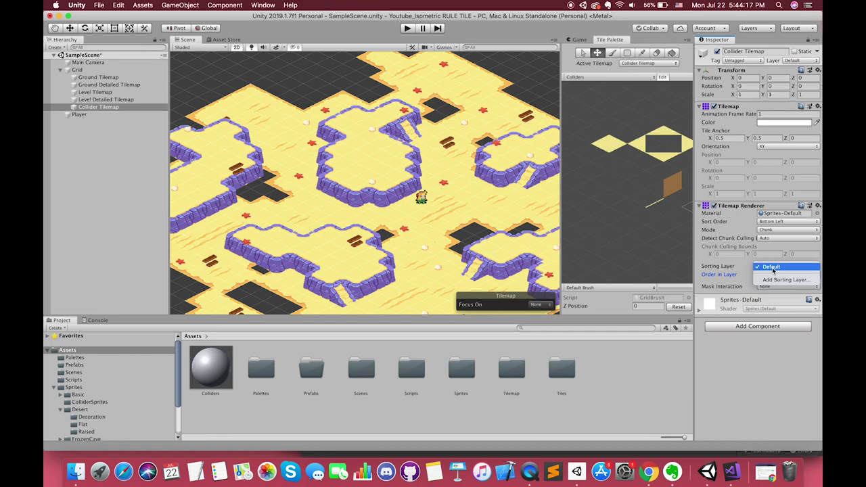
click(772, 267)
click(789, 229)
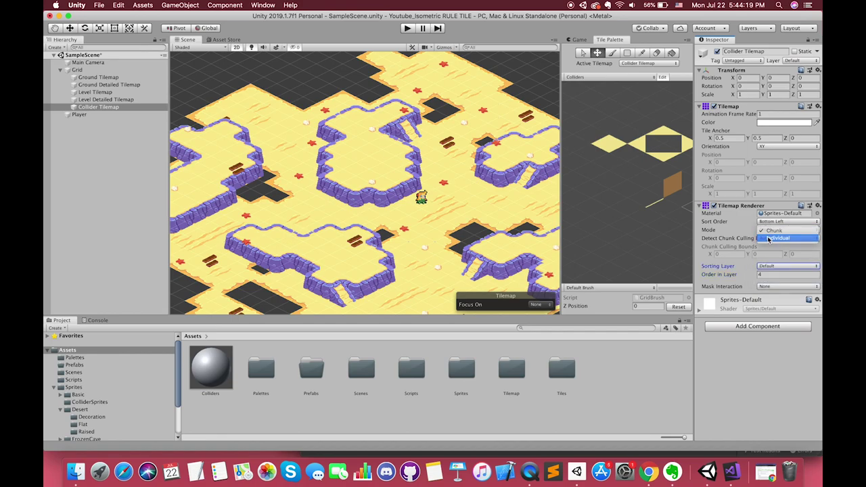
click(779, 240)
click(731, 138)
text(1)
click(762, 139)
text(1)
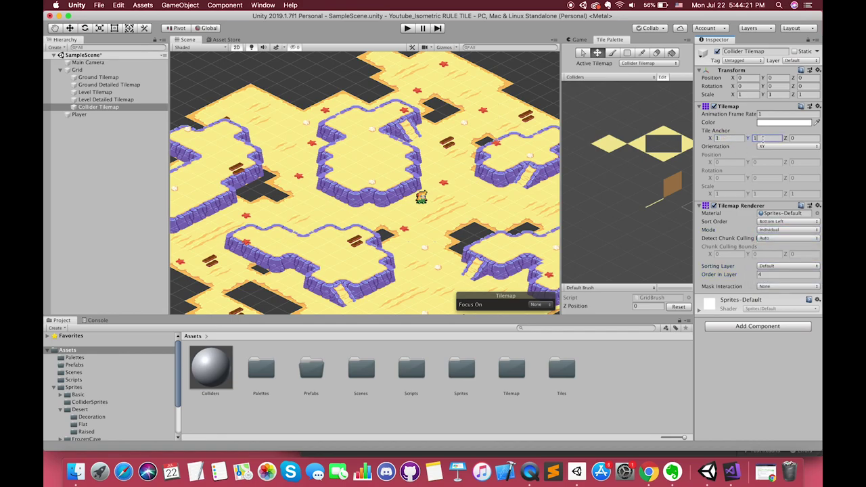
click(735, 139)
middle_drag(491, 201, 474, 171)
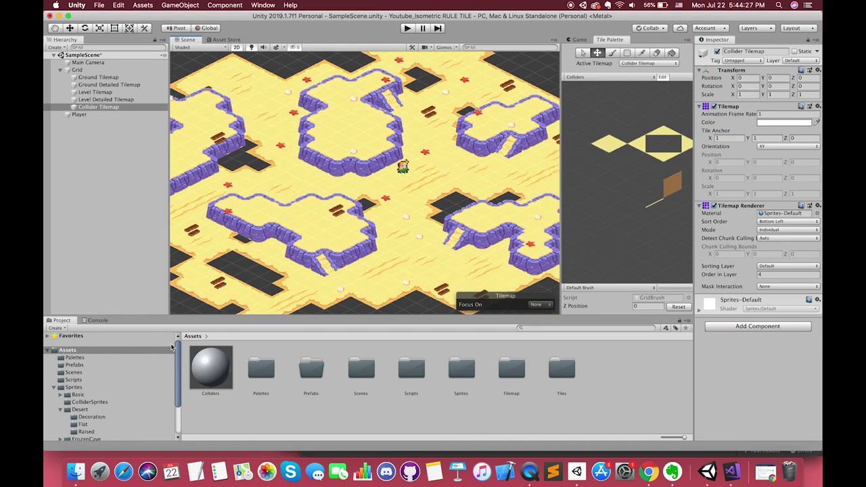
- Give the Colliders material the Sprites/Default shader and a semi-transparent red tint (alpha 134)
click(202, 367)
click(770, 59)
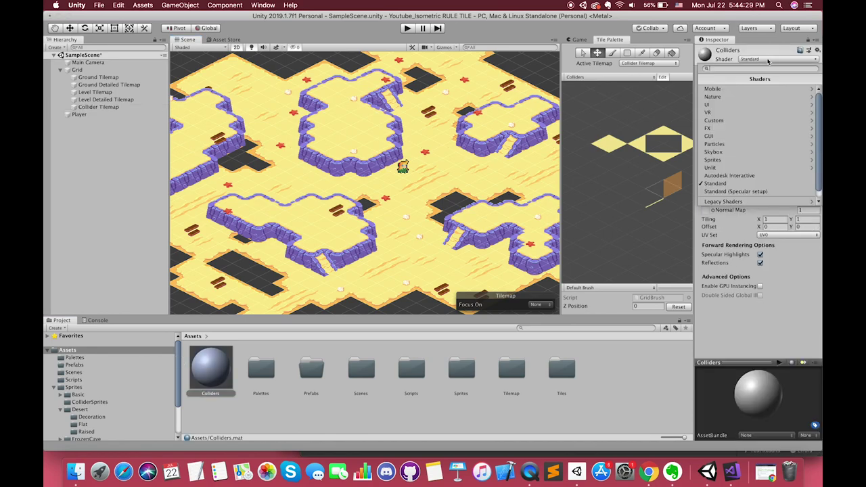
click(722, 160)
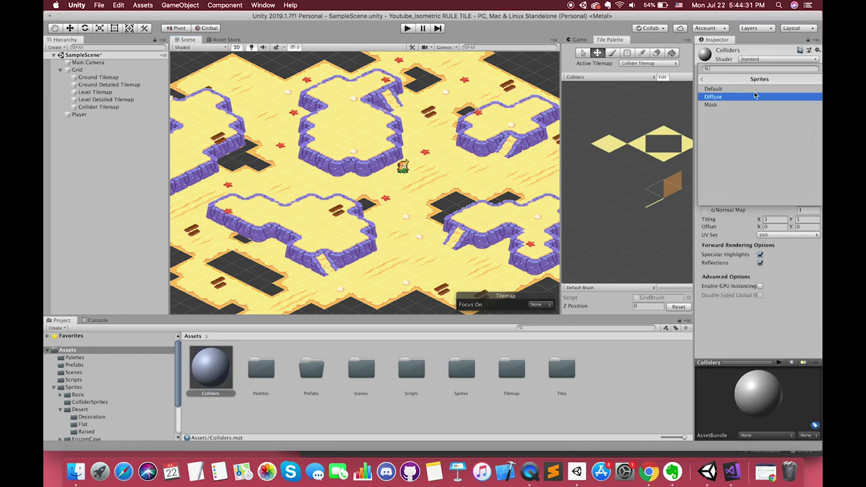
click(738, 89)
click(801, 70)
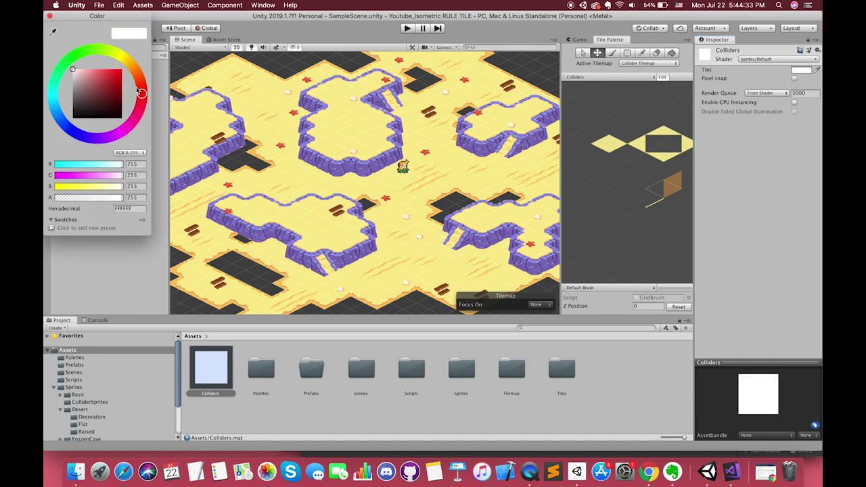
click(104, 72)
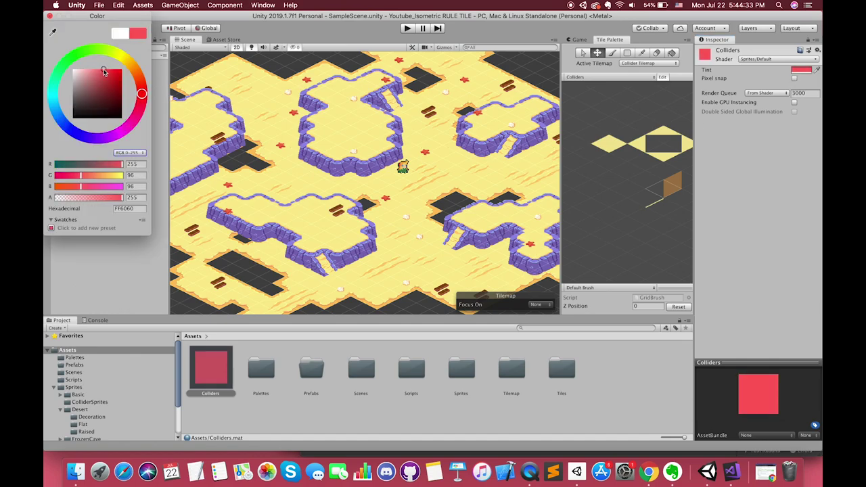
click(91, 198)
click(49, 15)
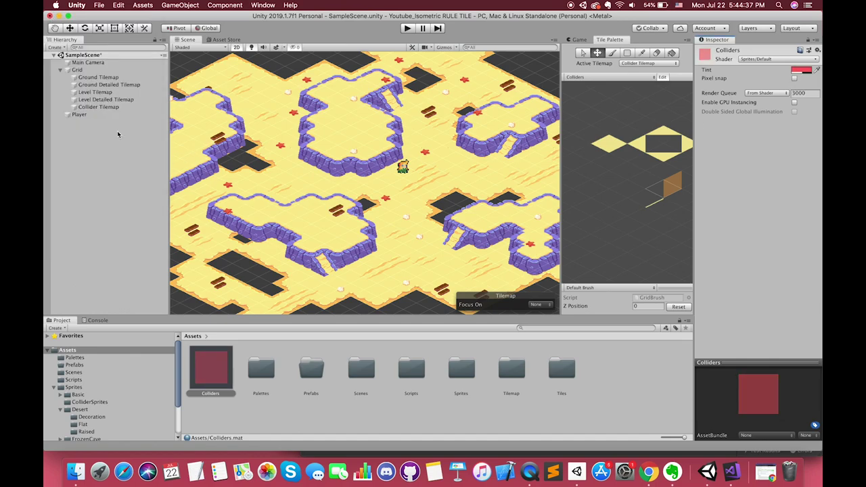
- Assign the Colliders material to the Collider Tilemap and reset its tile anchor to 0, 0
click(98, 107)
drag(813, 379, 782, 354)
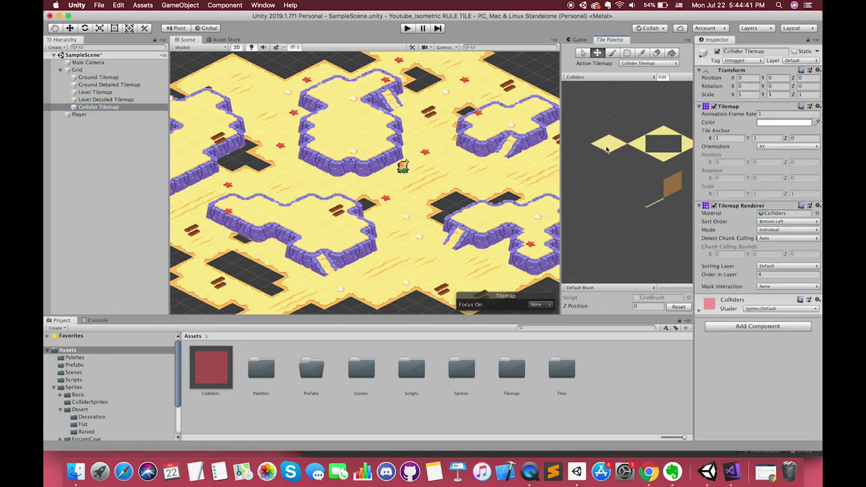
click(613, 53)
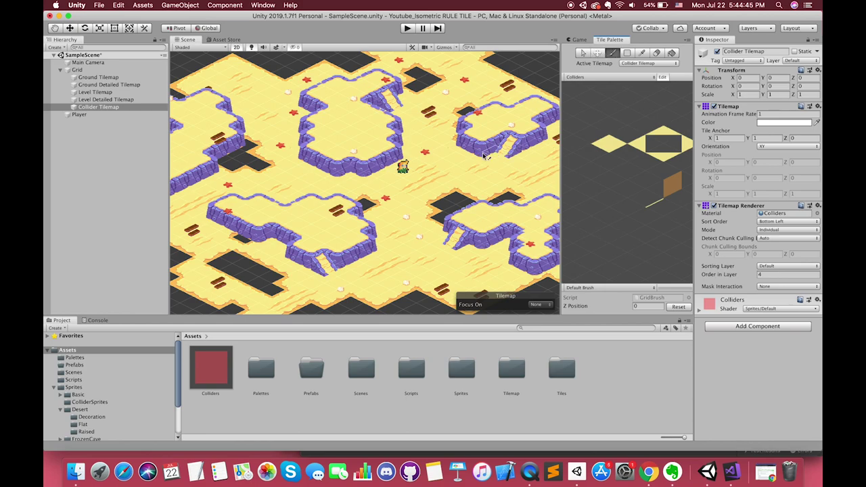
click(742, 139)
text(0)
- Set the tile anchor of the Level Detailed and Level tilemaps to 0, 0
key(f)
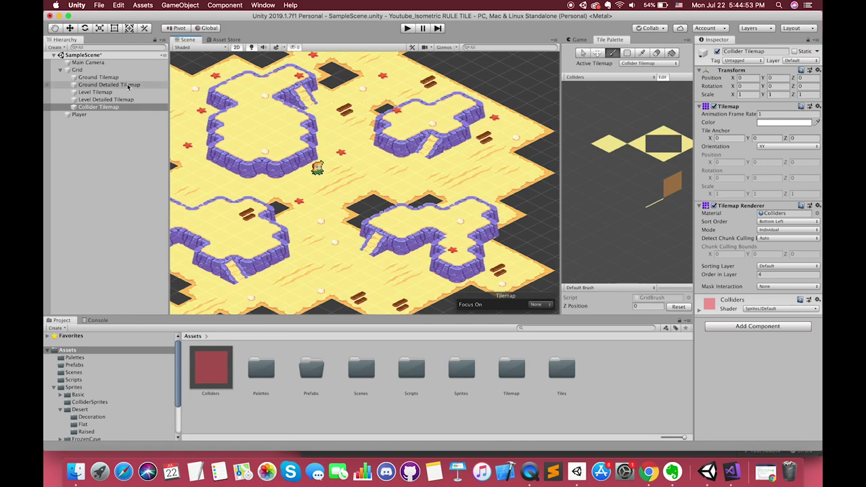
click(116, 102)
click(723, 138)
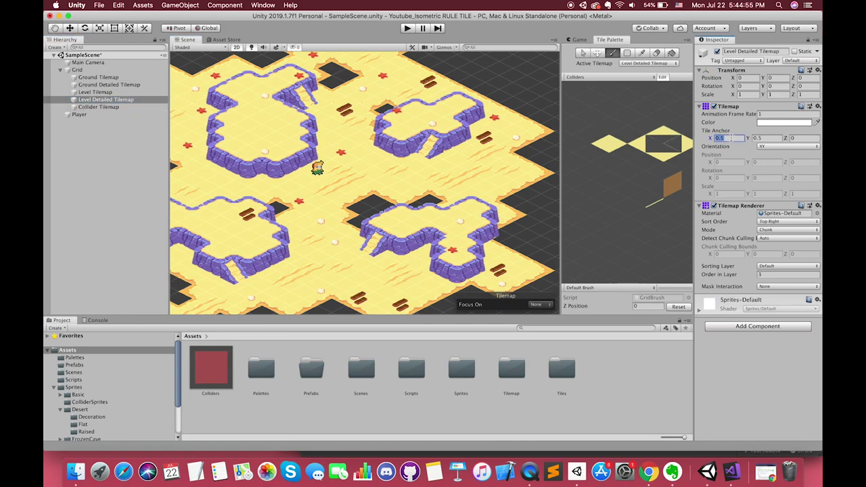
text(0)
click(770, 138)
text(0)
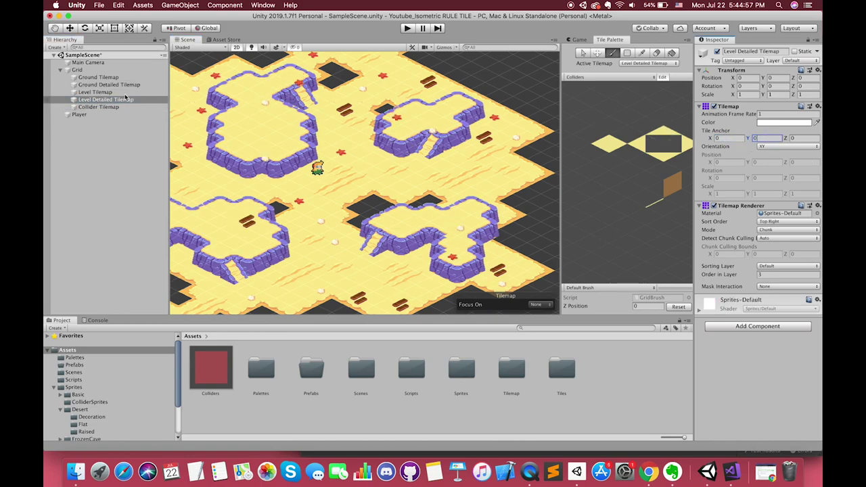
click(95, 92)
click(723, 138)
text(0)
click(759, 138)
text(0)
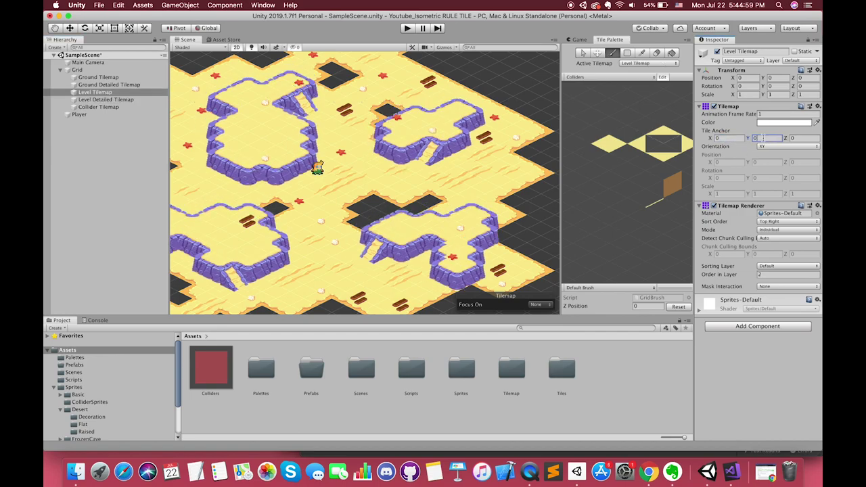
- Set the Ground Detailed tilemap's tile anchor to 0, 0
click(108, 85)
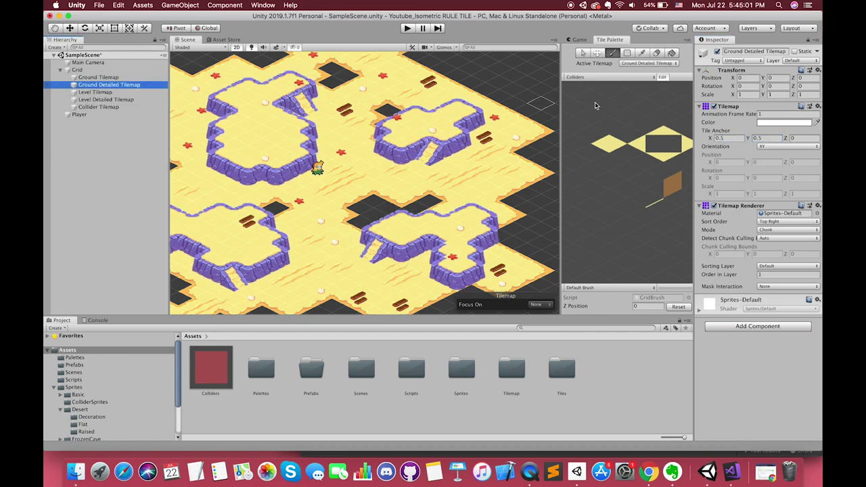
click(723, 138)
text(0)
key(Tab)
text(0)
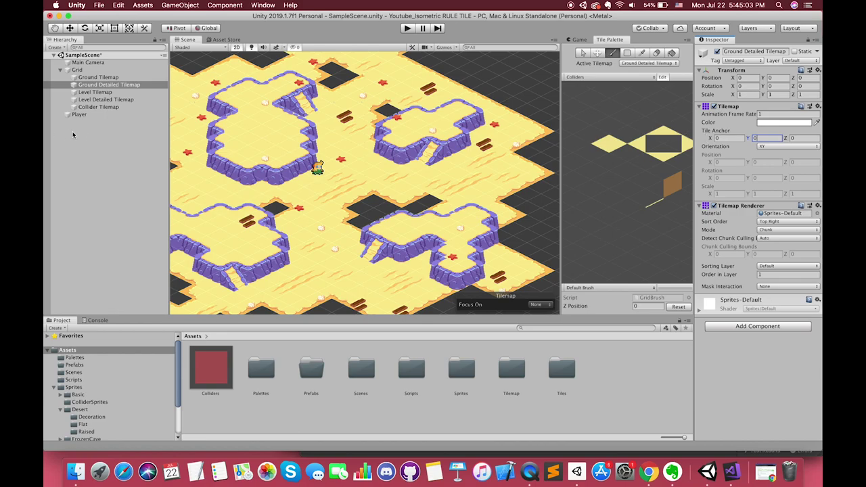
- Set the Ground Tilemap's tile anchor X to 0 and adjust its Y value
click(99, 78)
click(723, 138)
text(0)
key(Tab)
text(0)
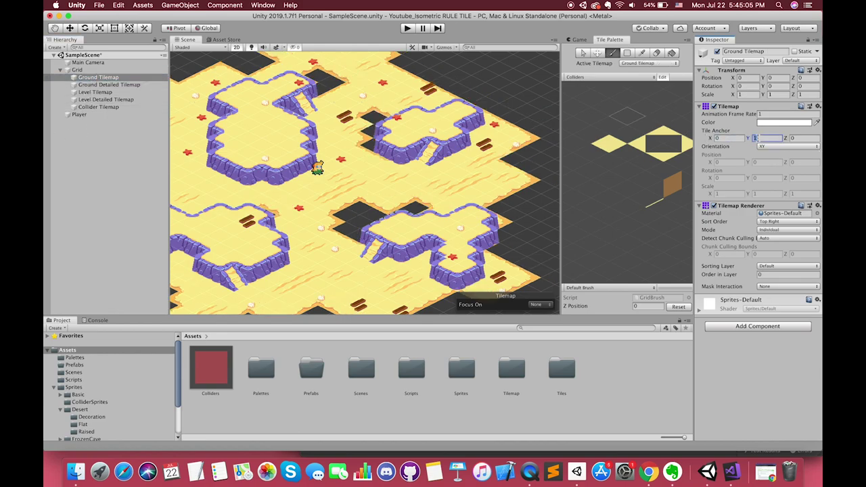
text(0)
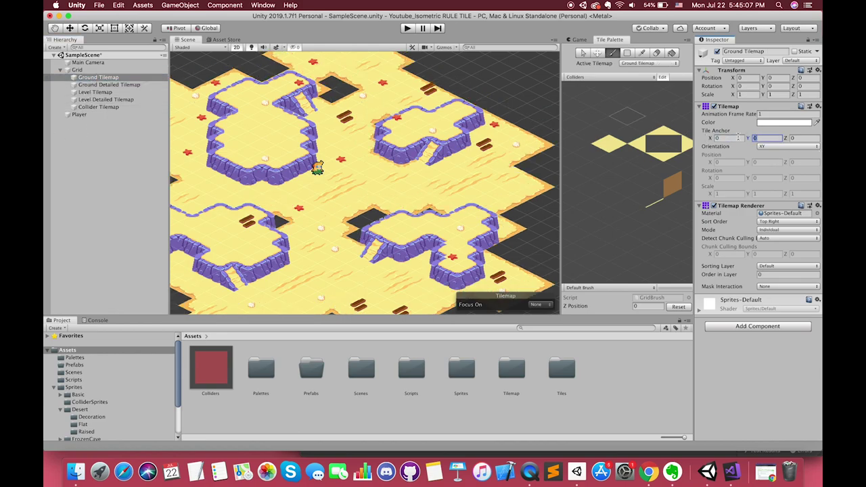
text(1)
click(723, 138)
text(1)
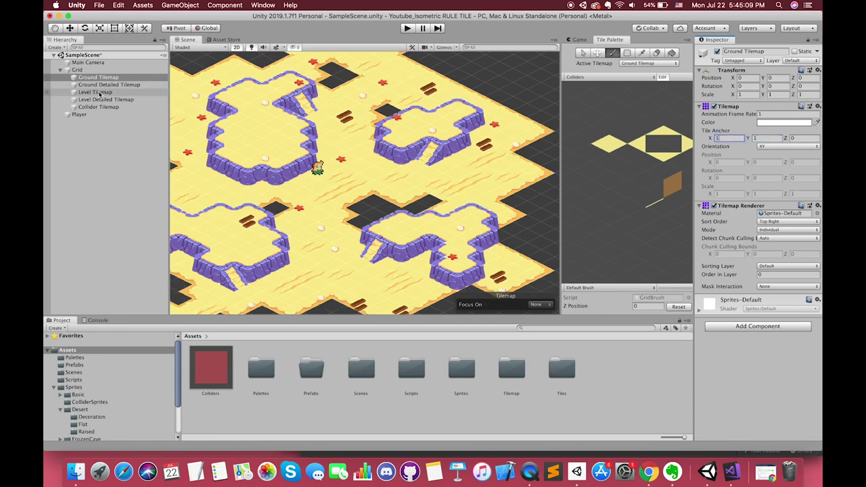
- Inspect the Player, now showing Order in Layer 5, then select the Collider Tilemap
click(80, 114)
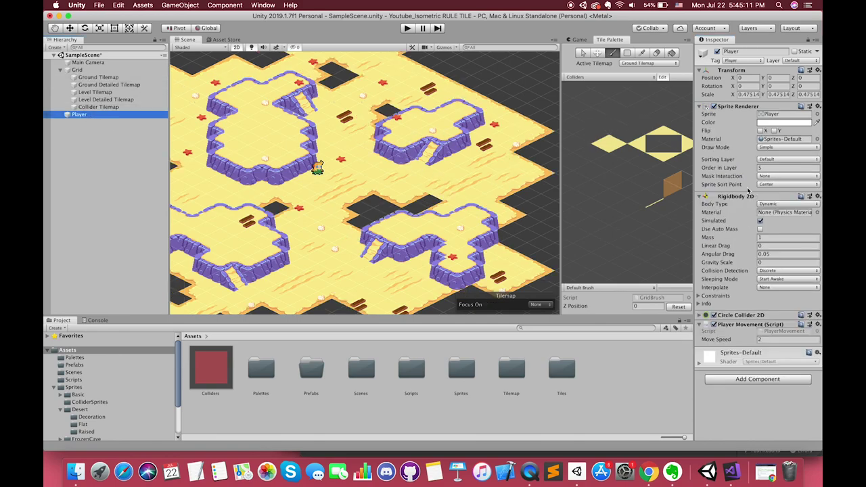
click(609, 150)
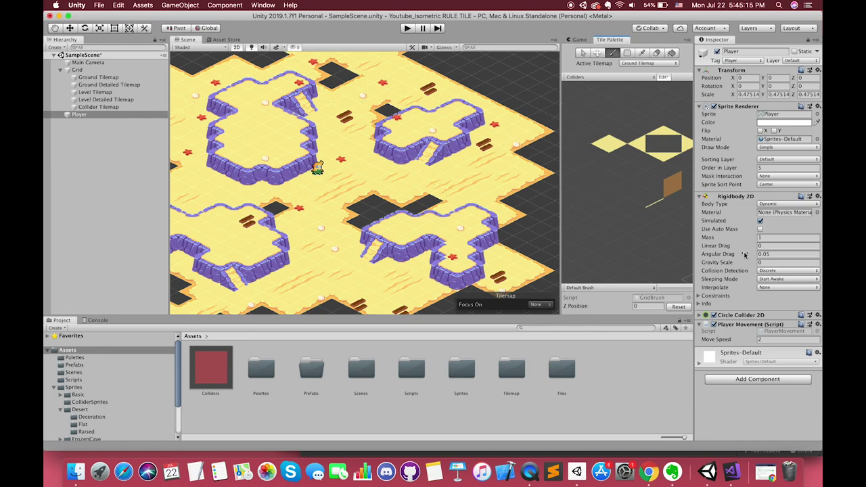
click(339, 119)
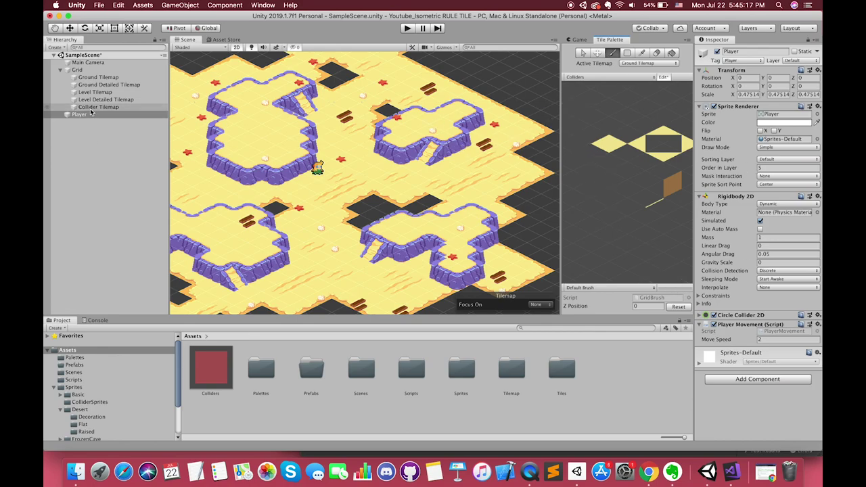
- Paint red collider tiles over the dark gaps in the level
click(615, 152)
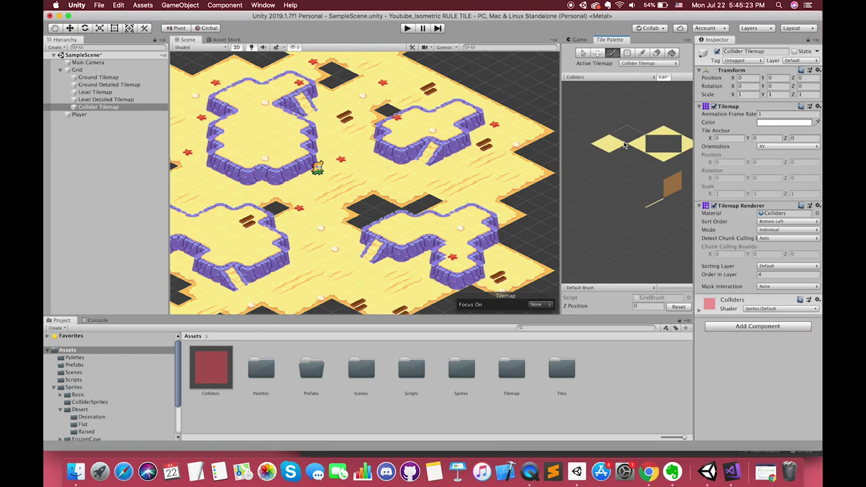
scroll(614, 144, down, 2)
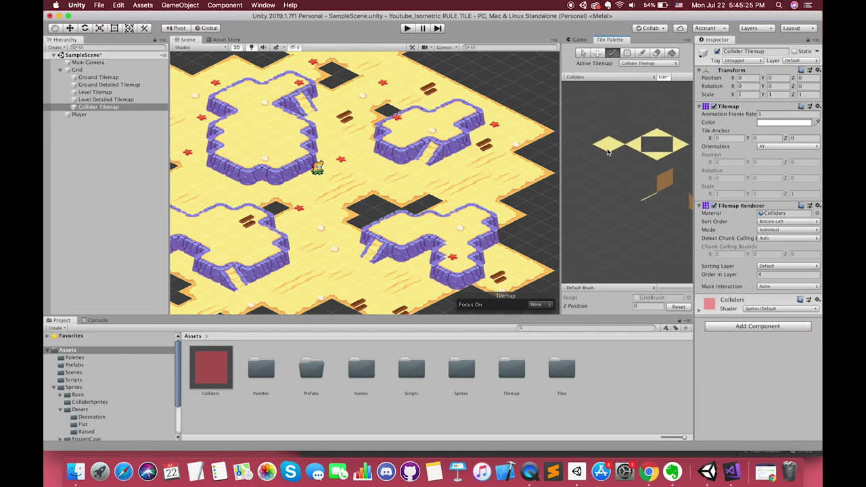
scroll(612, 147, down, 2)
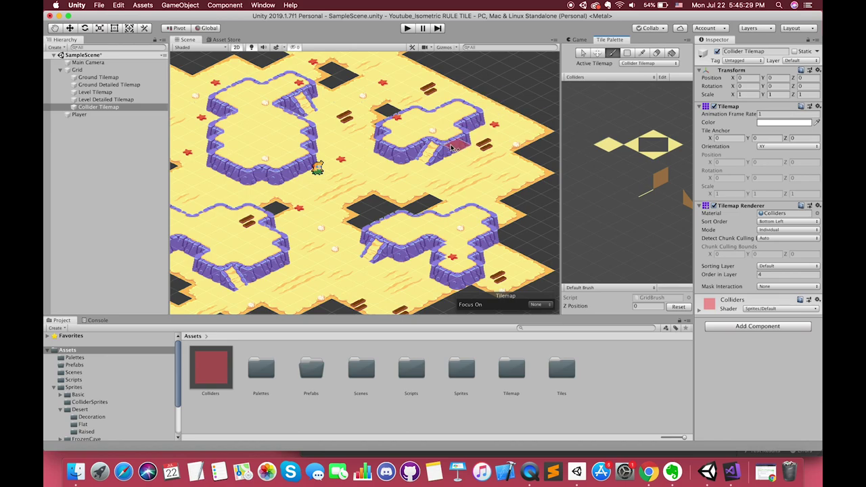
scroll(379, 176, left, 5)
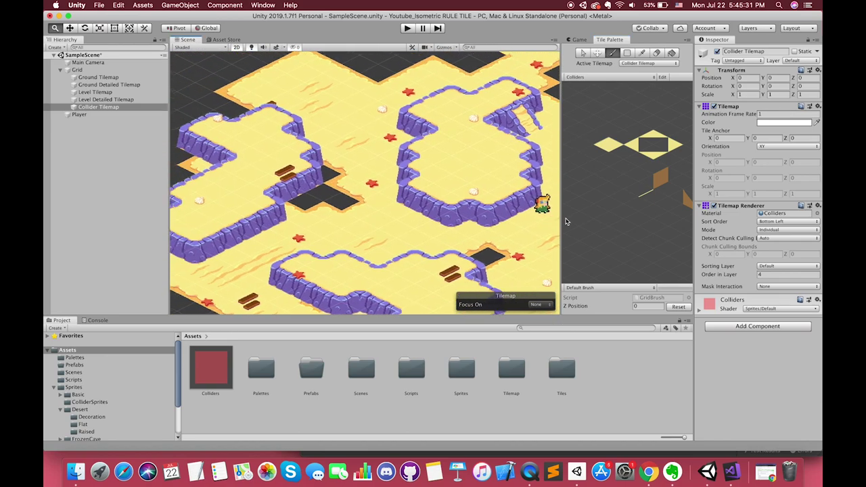
scroll(323, 196, left, 3)
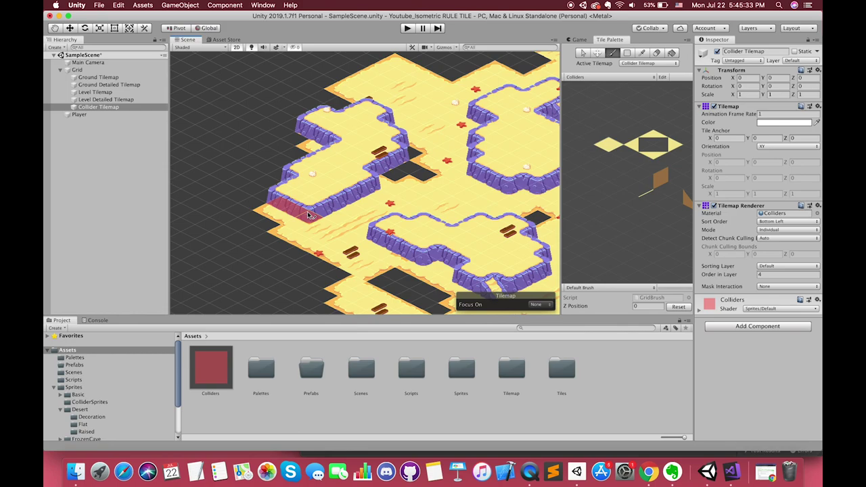
scroll(369, 193, up, 2)
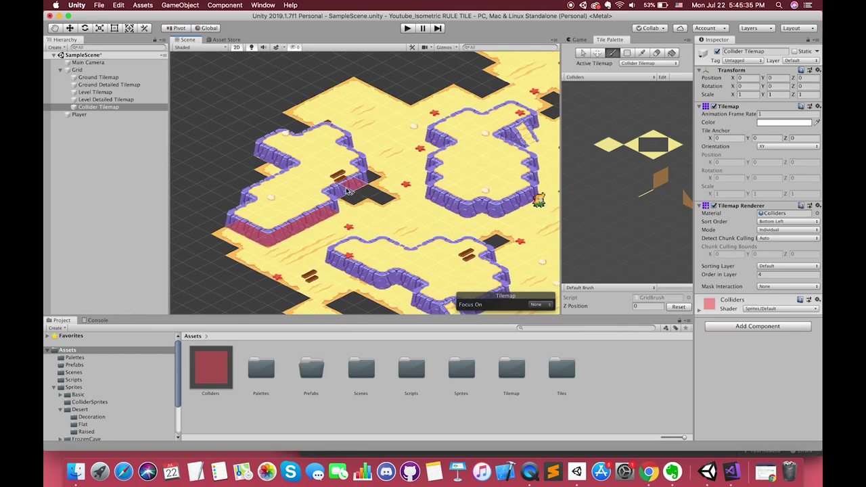
scroll(365, 194, up, 3)
scroll(342, 196, right, 4)
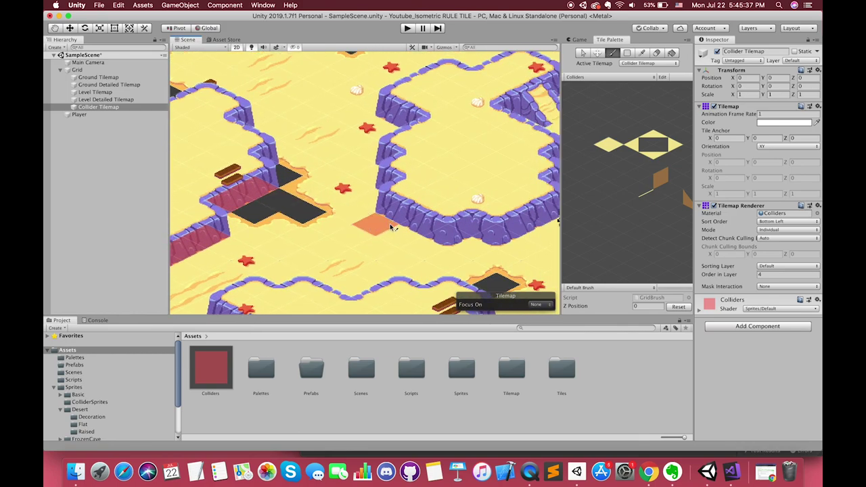
drag(293, 208, 269, 157)
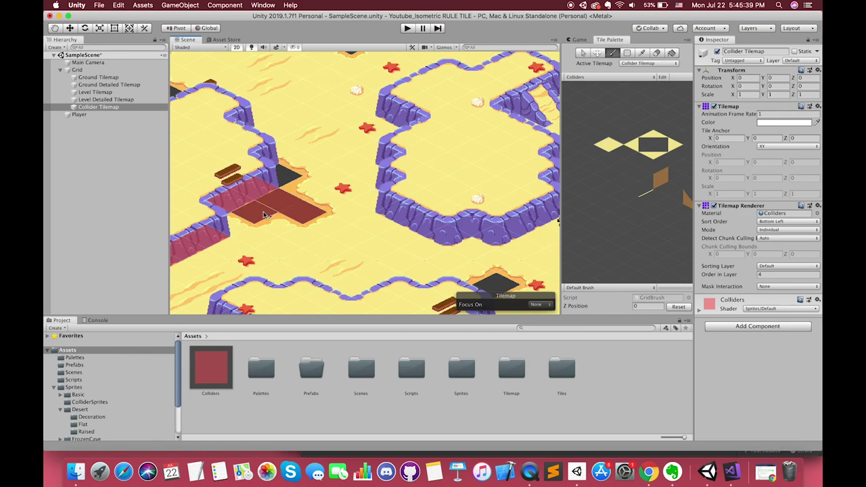
- Paint collider tiles onto the three stair cells
scroll(352, 156, up, 3)
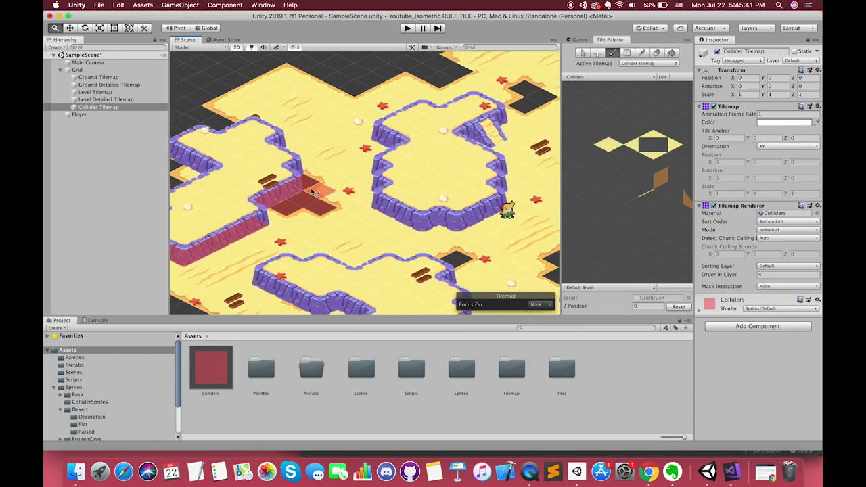
scroll(433, 136, right, 4)
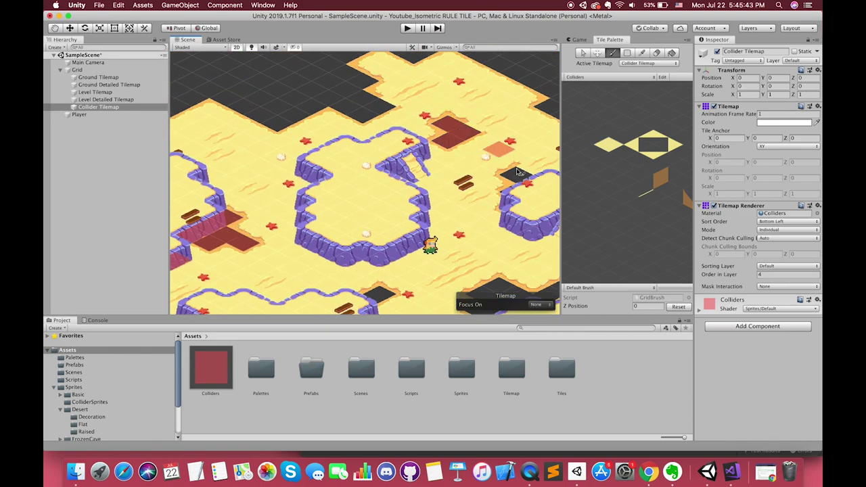
scroll(381, 154, right, 4)
scroll(381, 155, right, 4)
scroll(381, 154, down, 1)
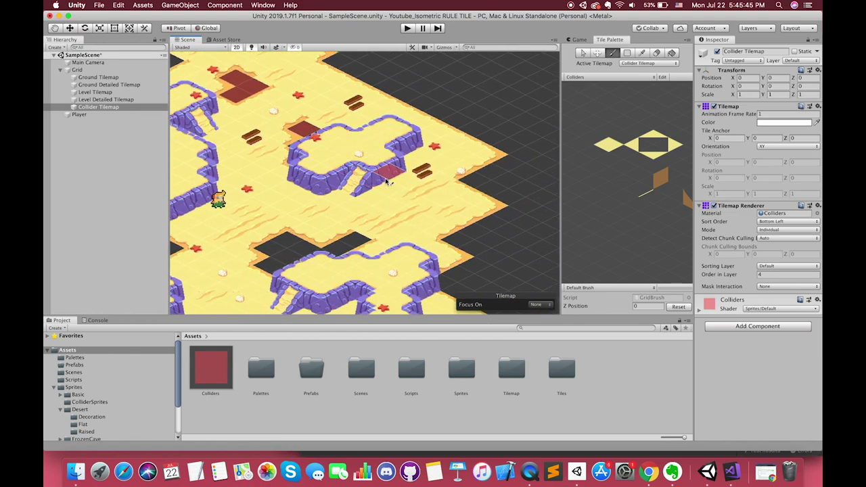
click(390, 175)
click(406, 146)
click(334, 181)
- Paint collider tiles along the lower cliff wall and the right wall segment
scroll(369, 260, down, 3)
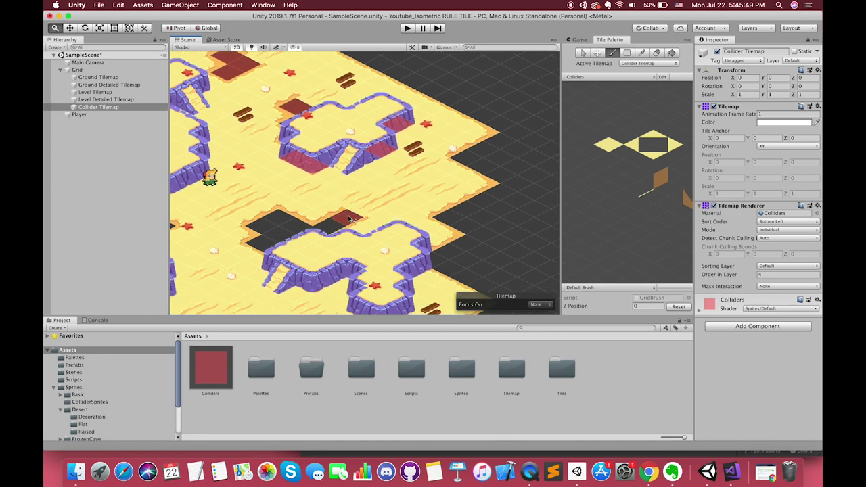
scroll(369, 260, right, 1)
drag(370, 259, 338, 255)
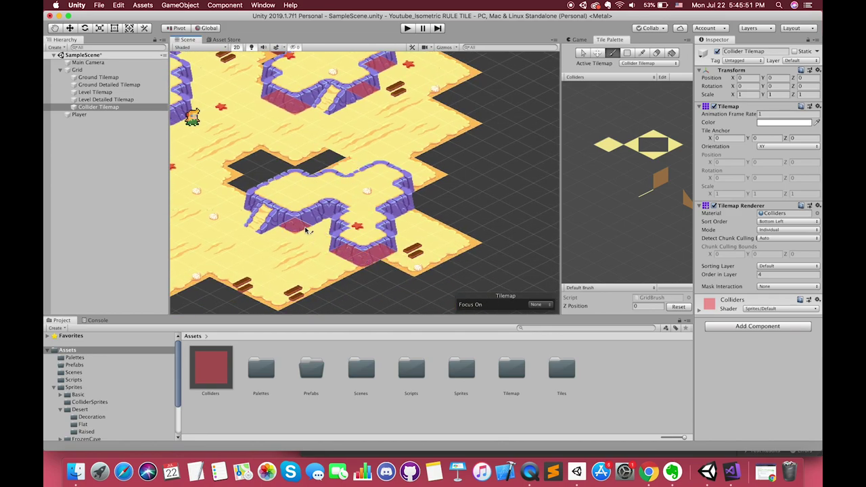
drag(321, 216, 289, 224)
click(400, 206)
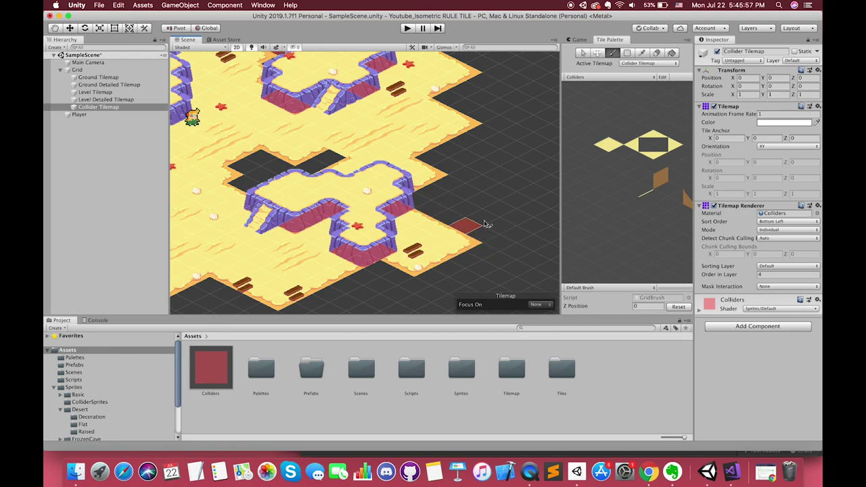
- Box-fill collider strips along the map's right and upper-right edges
key(u)
drag(420, 201, 492, 245)
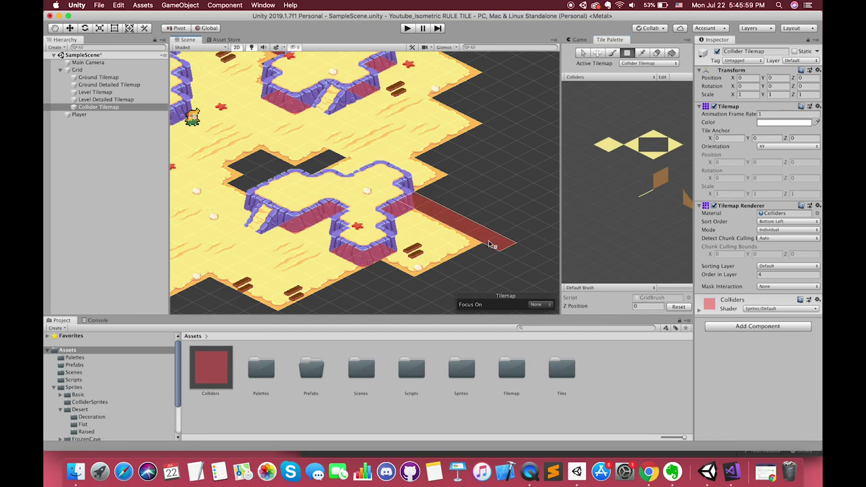
mouse_move(474, 177)
mouse_down()
mouse_move(440, 159)
mouse_move(467, 99)
mouse_up()
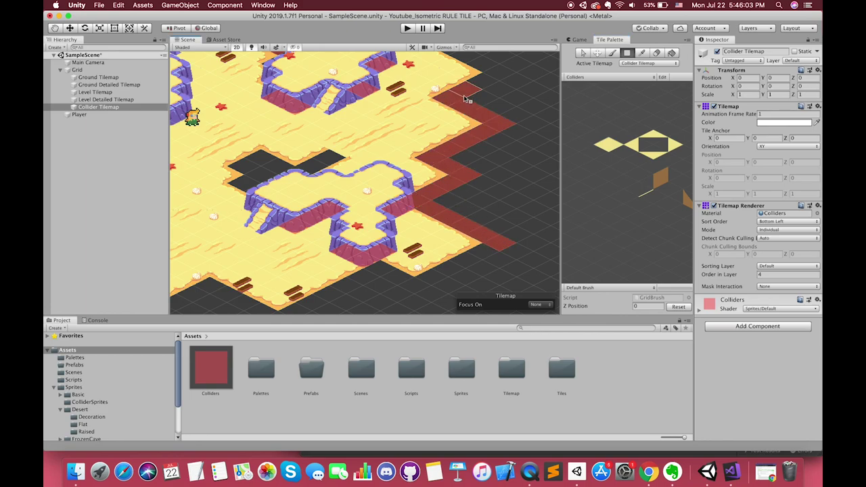
middle_drag(468, 99, 513, 246)
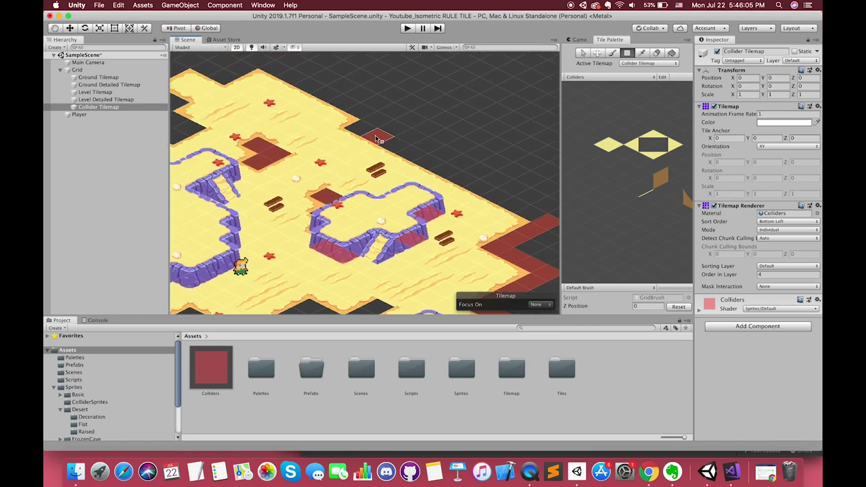
drag(378, 139, 539, 212)
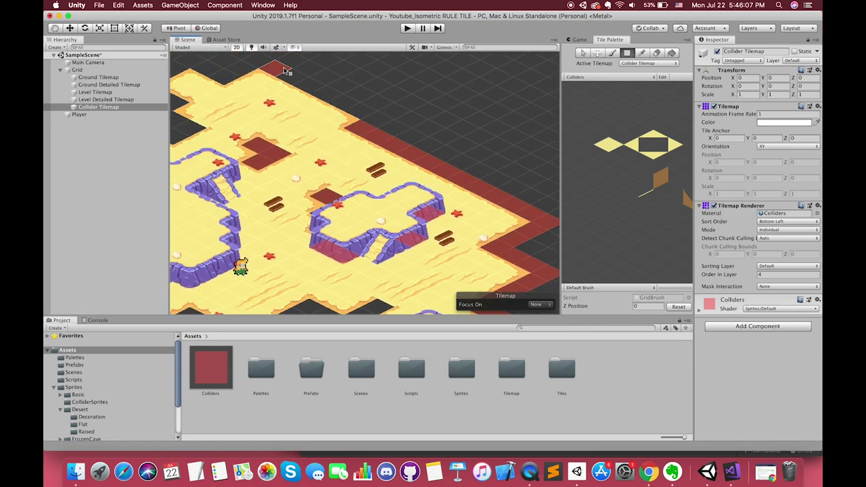
- Box-fill the collider border along the map's top and upper-left edges
middle_drag(371, 118, 477, 169)
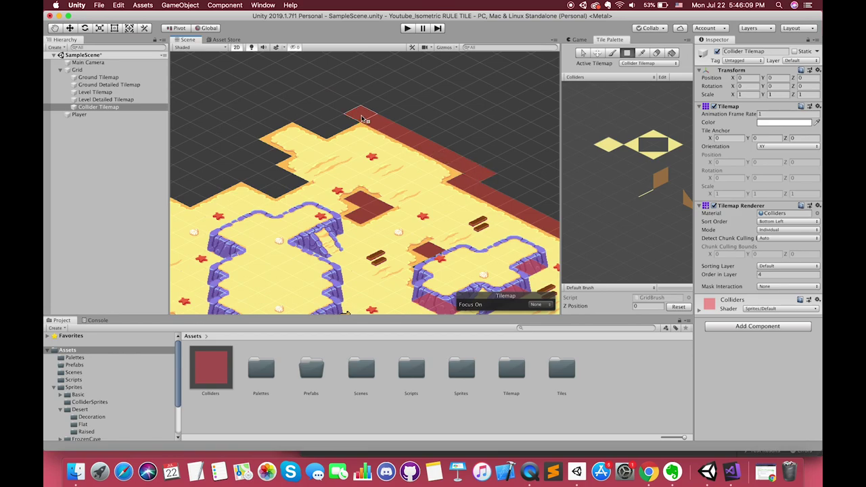
mouse_move(363, 119)
mouse_down()
mouse_move(285, 122)
mouse_move(287, 184)
mouse_up()
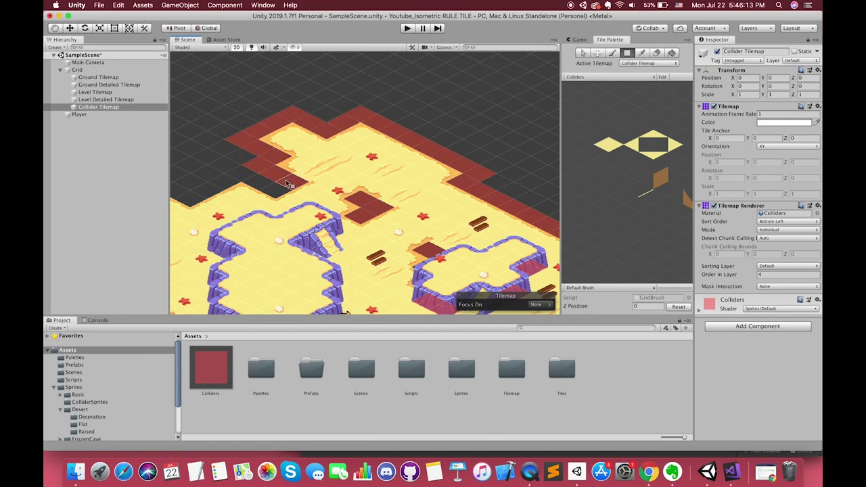
middle_drag(245, 174, 498, 166)
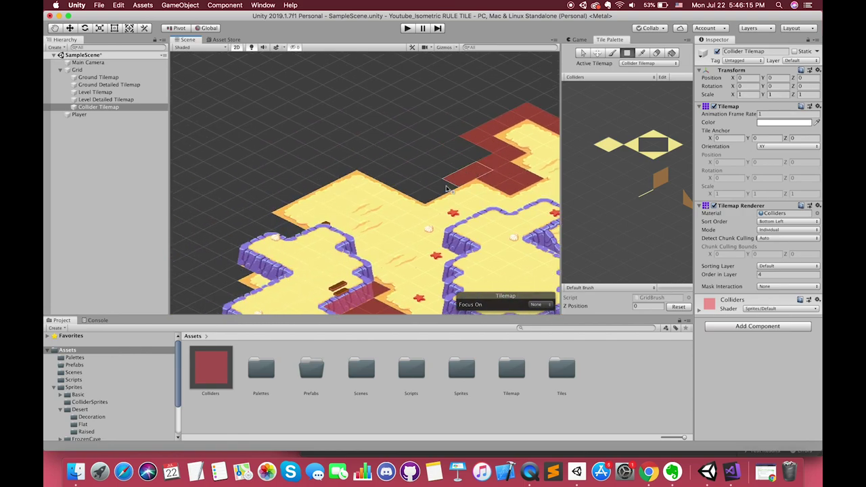
drag(446, 190, 266, 215)
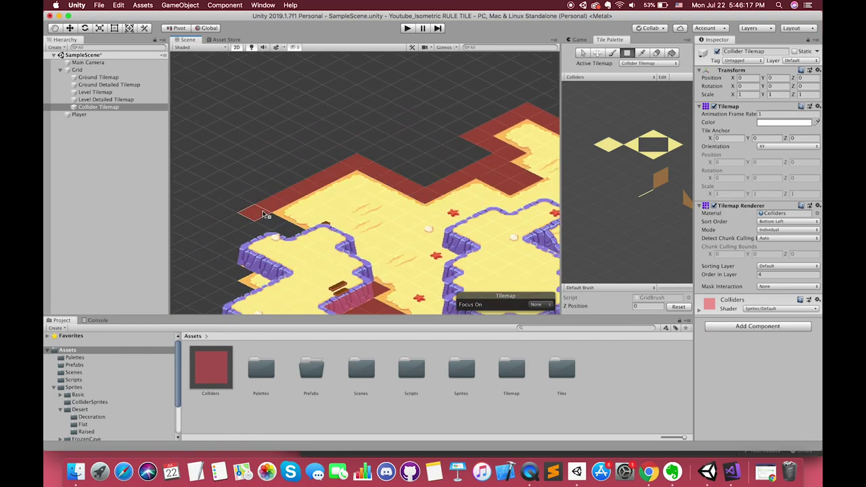
middle_drag(266, 215, 356, 136)
drag(376, 149, 314, 179)
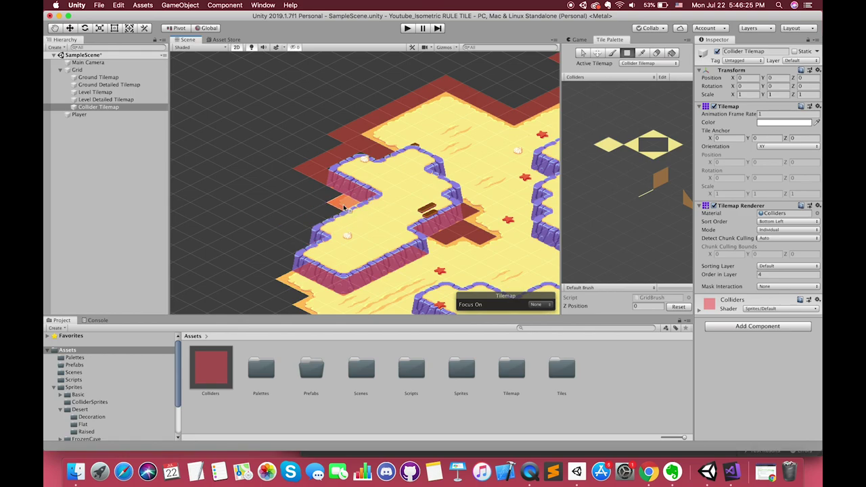
- Fill collider tiles down the map's left edge and along the lower-left edge
scroll(304, 190, down, 5)
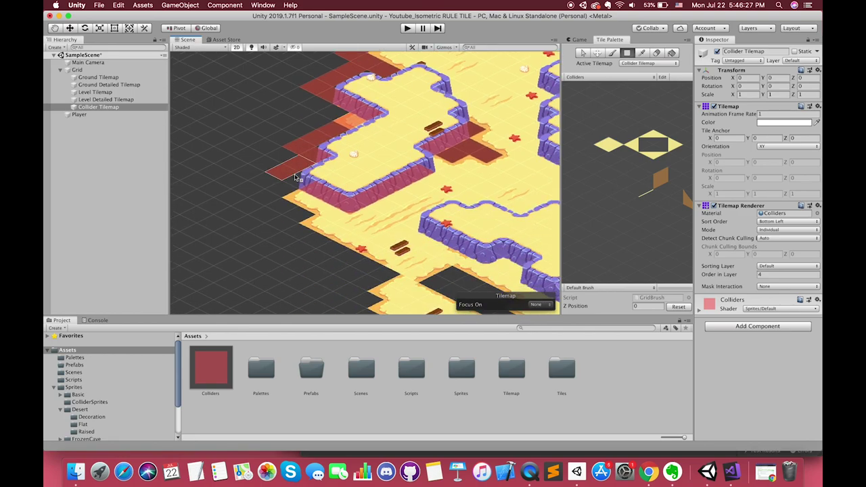
drag(295, 178, 302, 233)
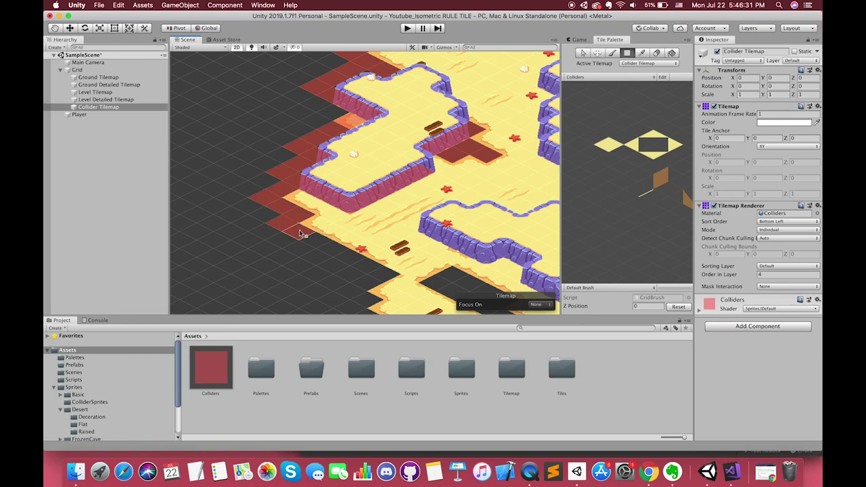
scroll(302, 233, down, 5)
mouse_move(291, 135)
mouse_down()
mouse_move(346, 209)
mouse_move(442, 259)
mouse_up()
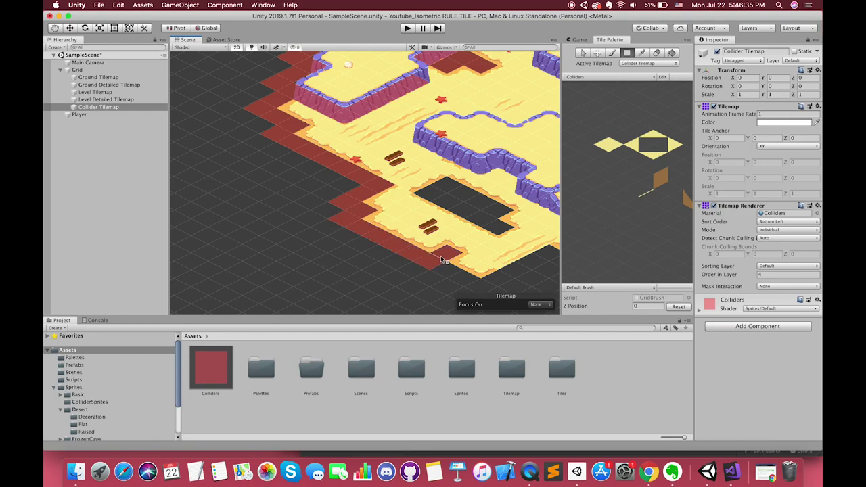
- Extend the collider border along the whole lower sand edge, closing the lower-right gap
middle_drag(442, 259, 303, 175)
mouse_move(302, 174)
mouse_down()
mouse_move(340, 190)
mouse_move(464, 155)
mouse_up()
middle_drag(464, 155, 381, 203)
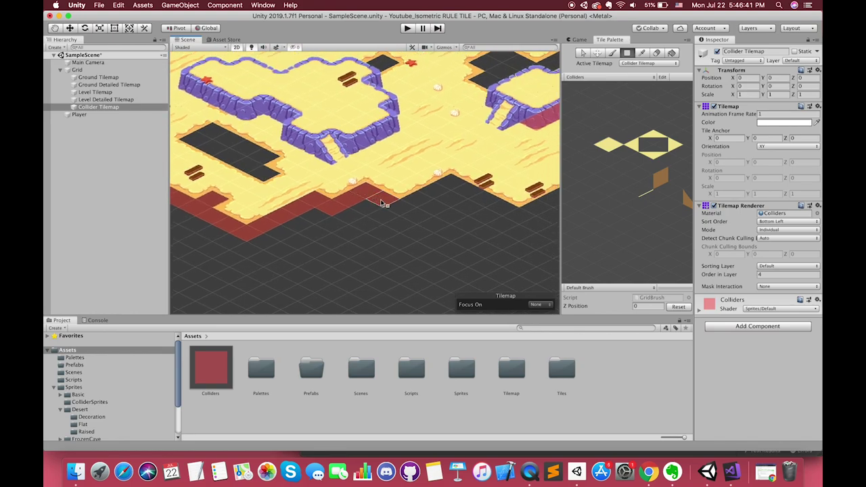
drag(381, 203, 473, 184)
middle_drag(474, 185, 362, 198)
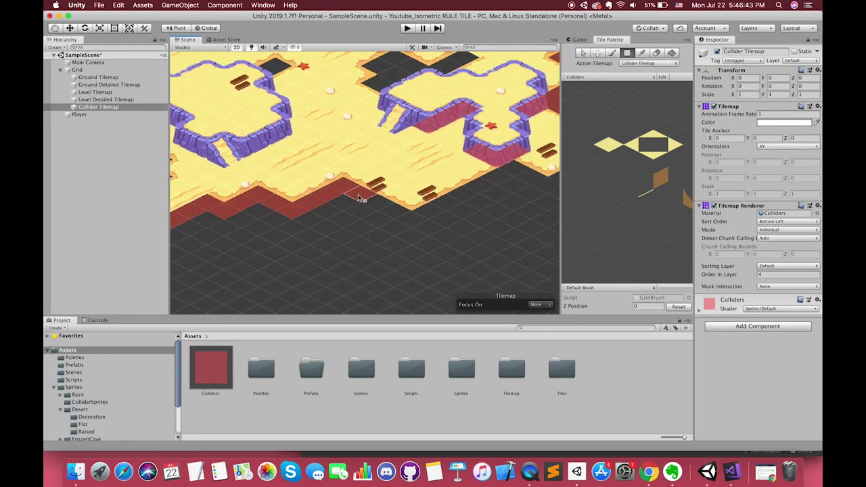
drag(362, 198, 416, 219)
middle_drag(416, 219, 304, 207)
mouse_move(352, 178)
mouse_down()
mouse_move(367, 186)
mouse_move(325, 208)
mouse_up()
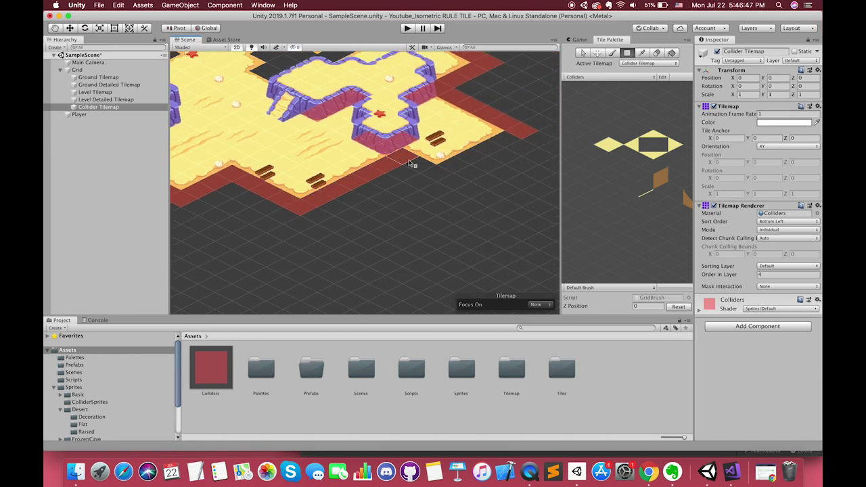
drag(410, 163, 489, 145)
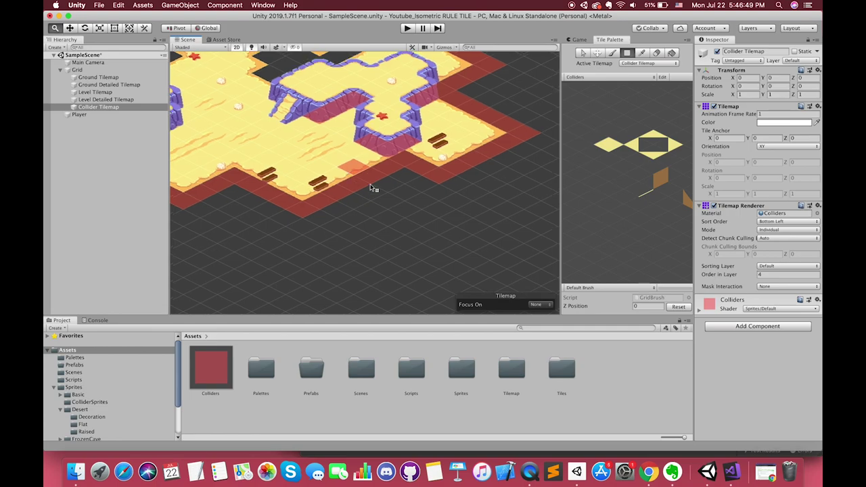
middle_drag(372, 189, 269, 266)
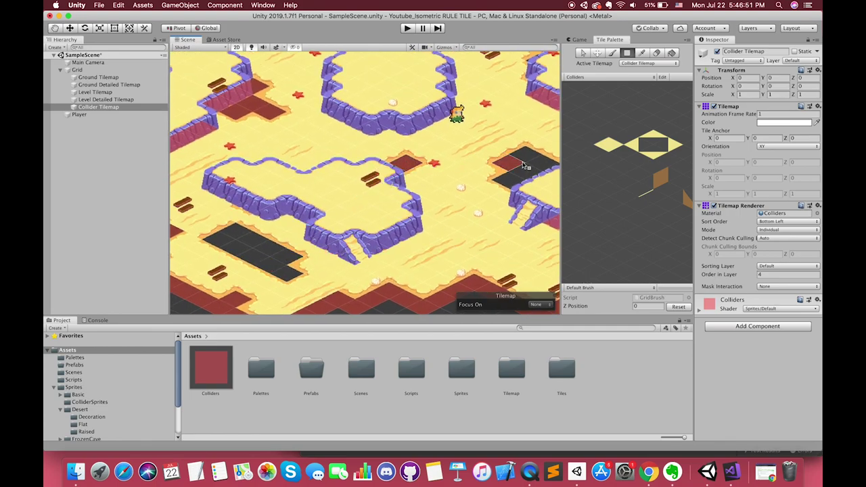
- Box-fill the dark pit in the lower sand area with collider tiles, then zoom out to review coverage
middle_drag(300, 282, 388, 245)
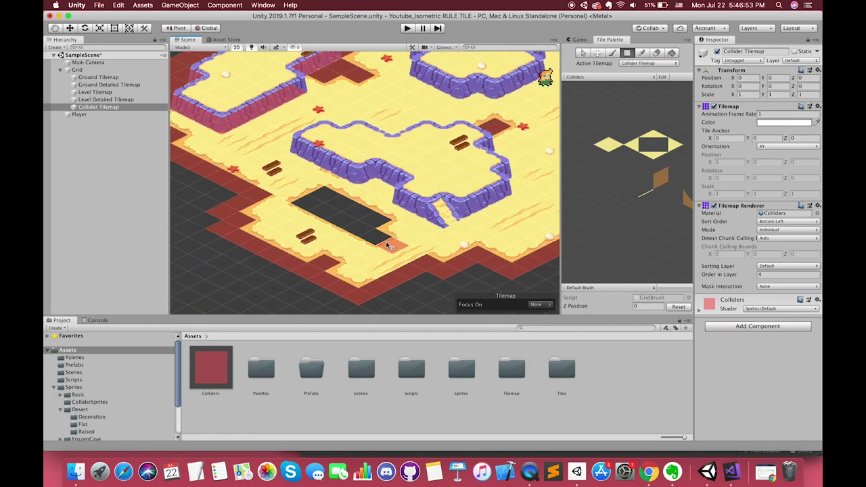
drag(390, 246, 301, 198)
middle_drag(372, 227, 351, 269)
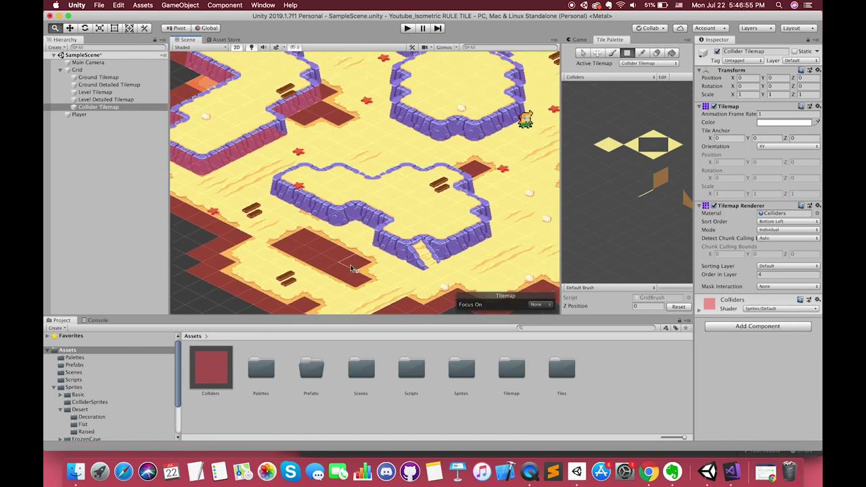
scroll(351, 269, down, 5)
middle_drag(391, 179, 271, 238)
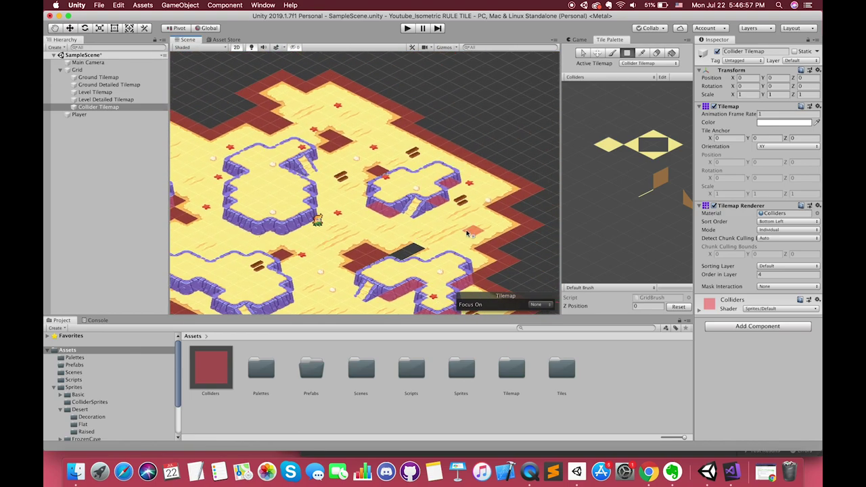
scroll(445, 209, up, 2)
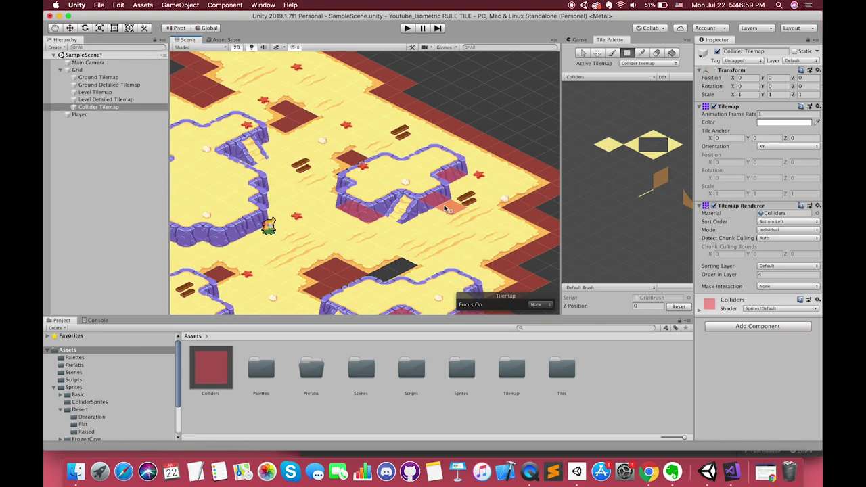
scroll(433, 211, up, 2)
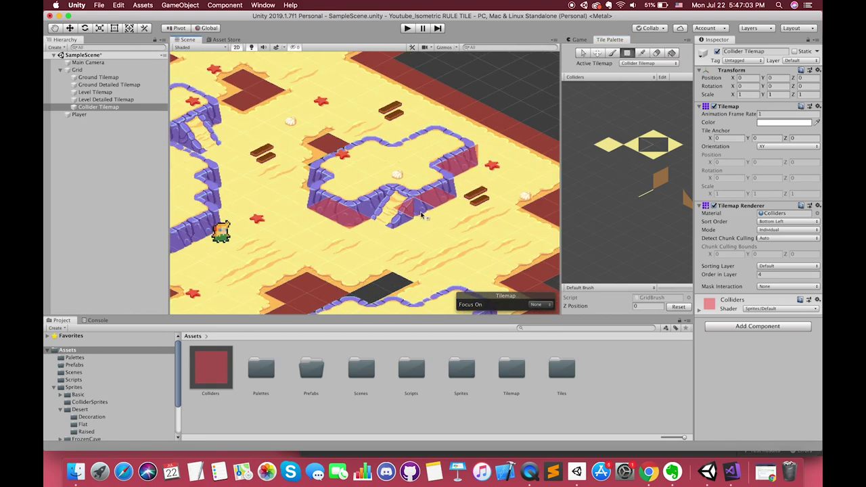
key(Left)
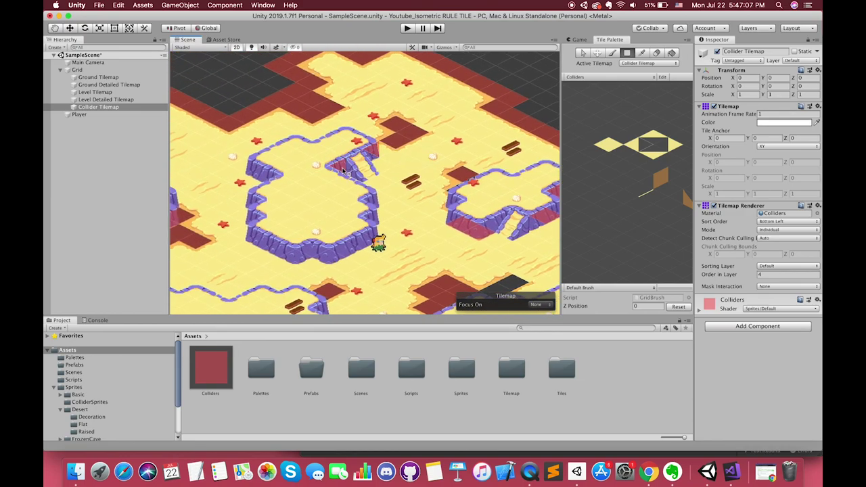
- Paint collider tiles along the purple wall edge, then pan around the level to check other walls
middle_drag(645, 173, 597, 176)
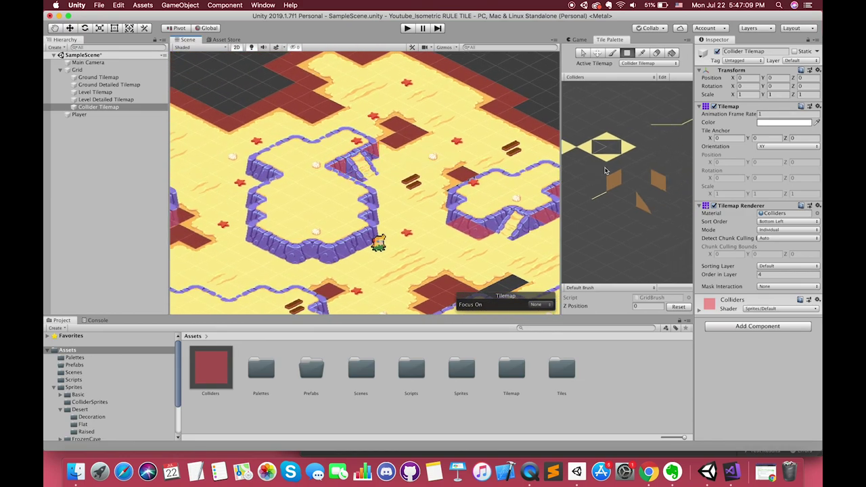
key(Left)
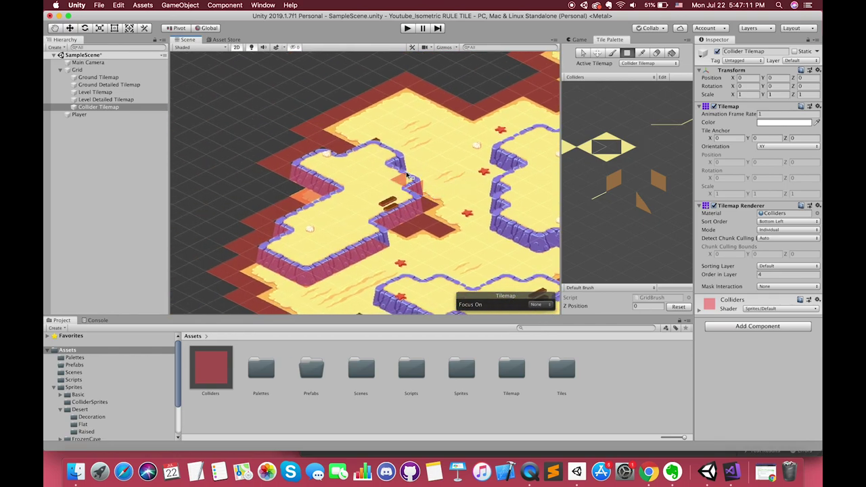
key(Down)
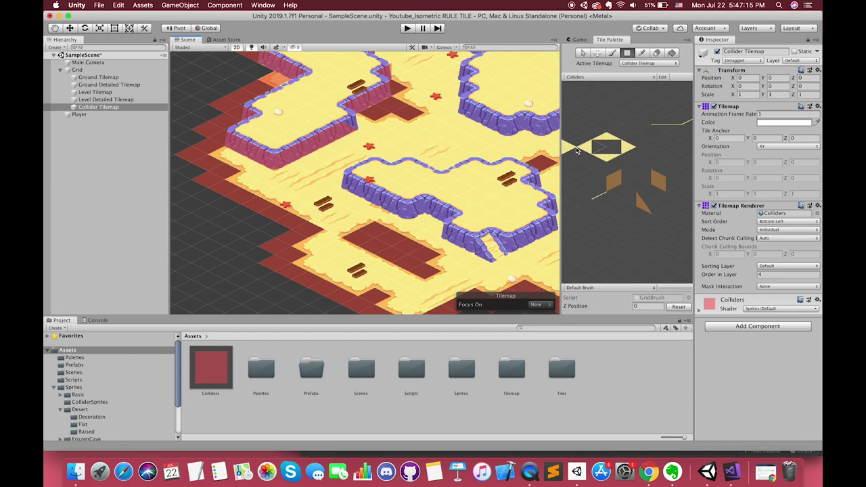
middle_drag(576, 151, 624, 156)
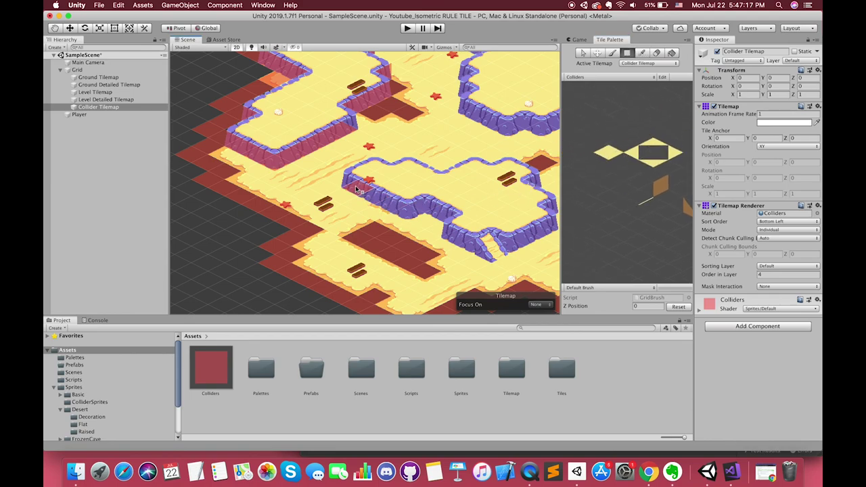
drag(357, 189, 462, 246)
middle_drag(473, 248, 376, 218)
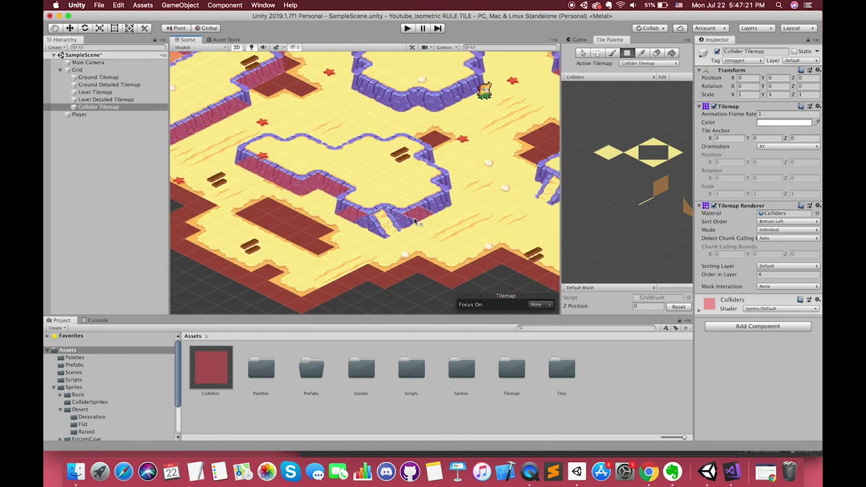
middle_drag(436, 208, 415, 213)
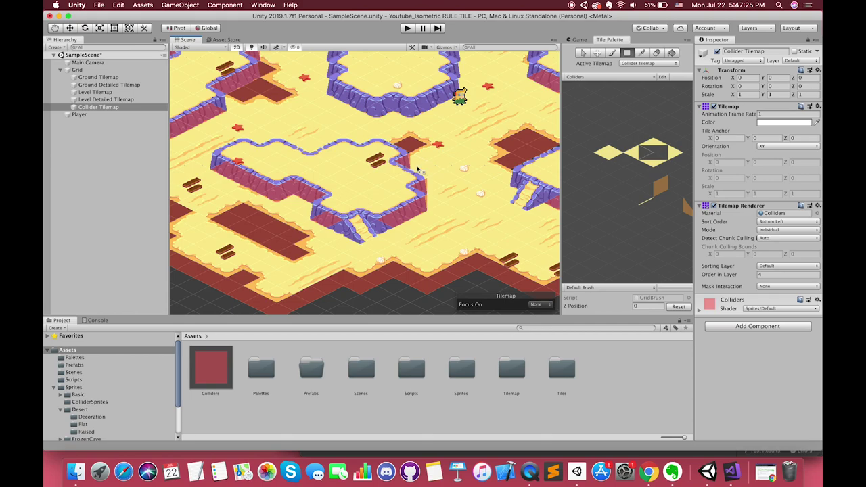
middle_drag(399, 152, 339, 199)
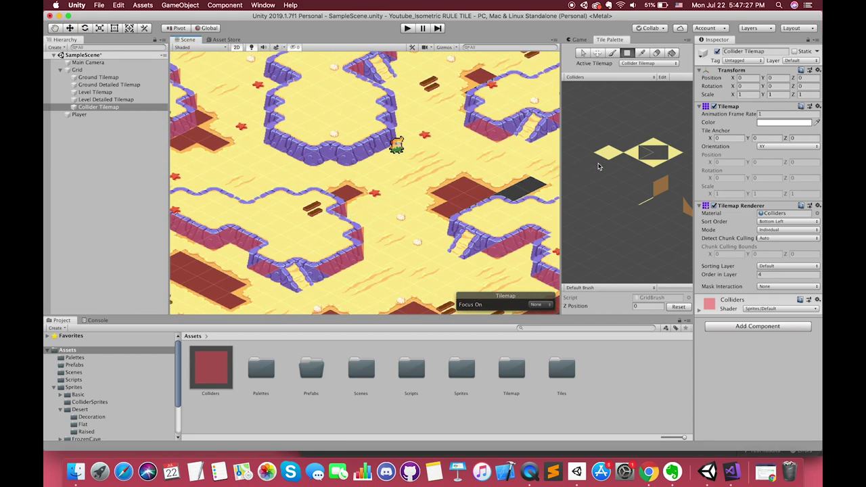
middle_drag(383, 144, 403, 185)
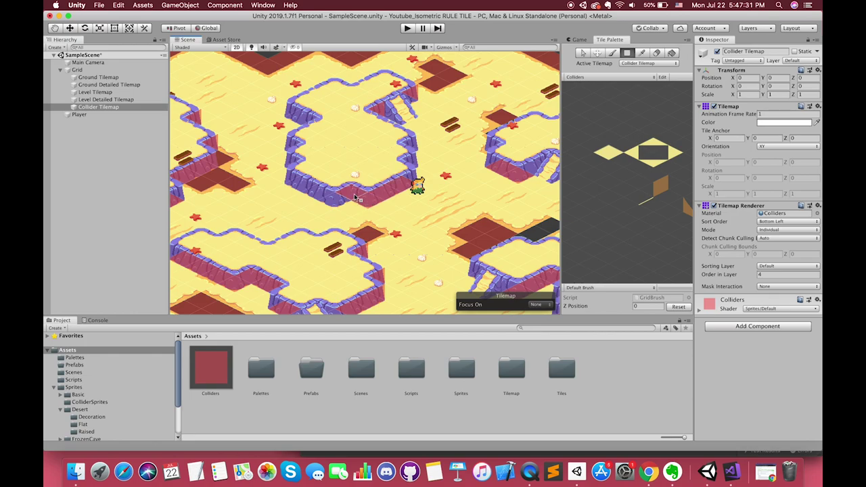
scroll(295, 182, up, 2)
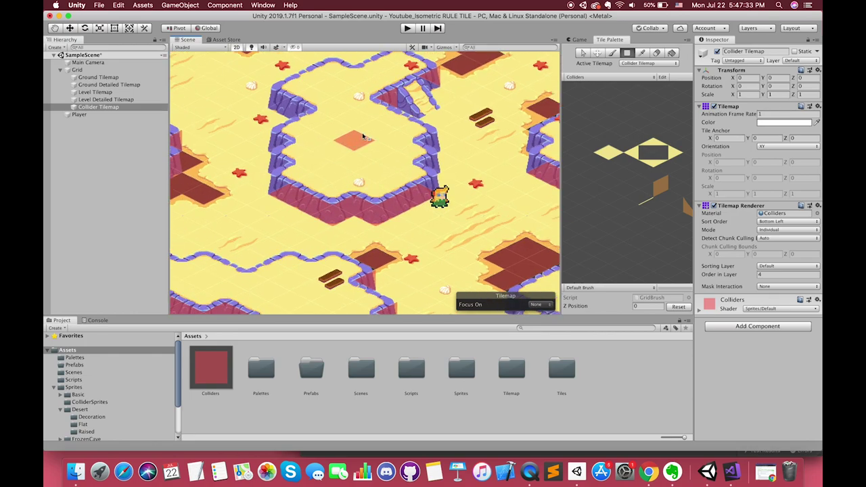
scroll(293, 152, up, 1)
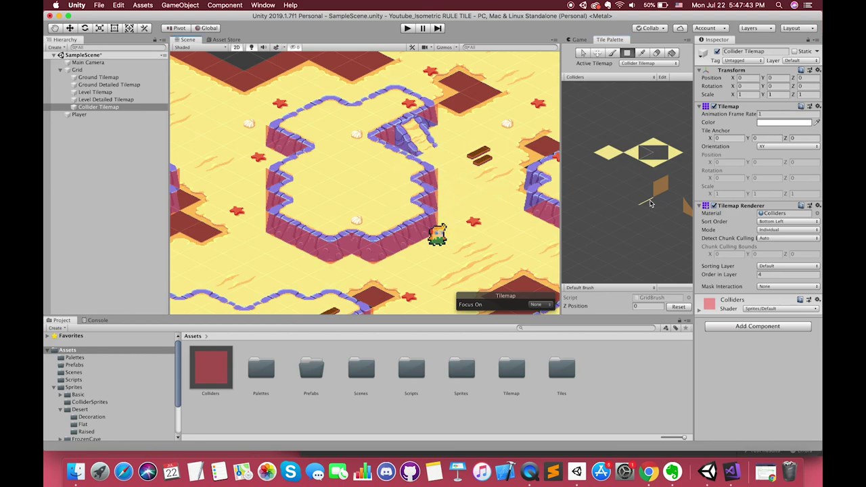
- Paint the orange triangular corner collider tile at the wall corner beside the stairs
middle_drag(650, 204, 602, 221)
click(638, 242)
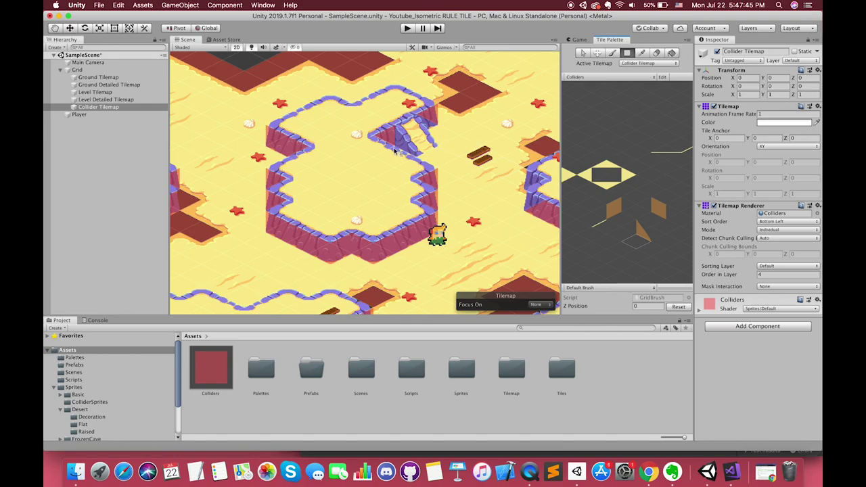
click(643, 233)
click(643, 226)
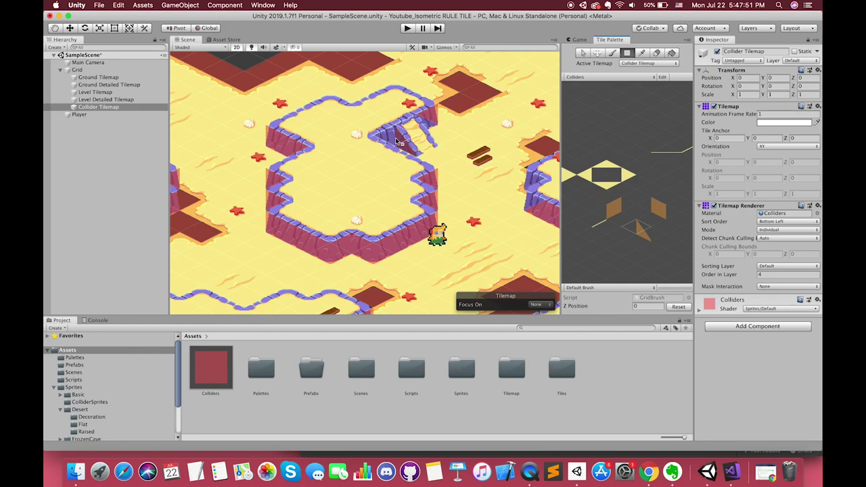
click(398, 141)
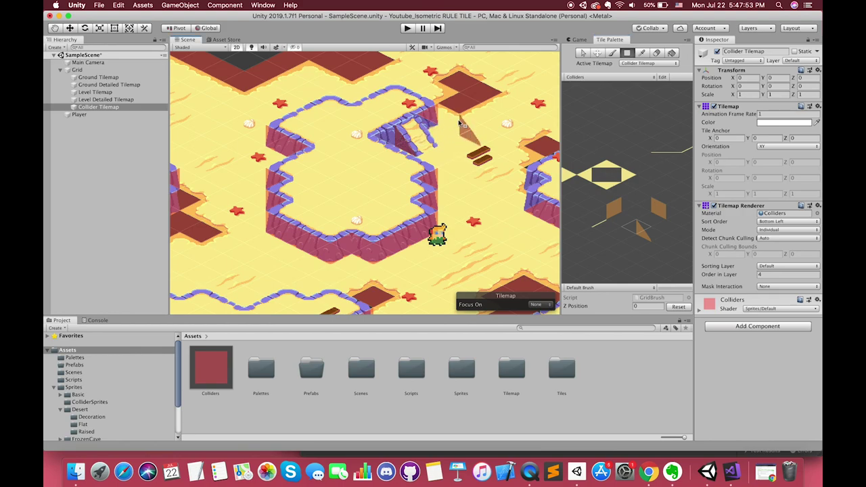
scroll(633, 202, right, 2)
scroll(646, 200, right, 2)
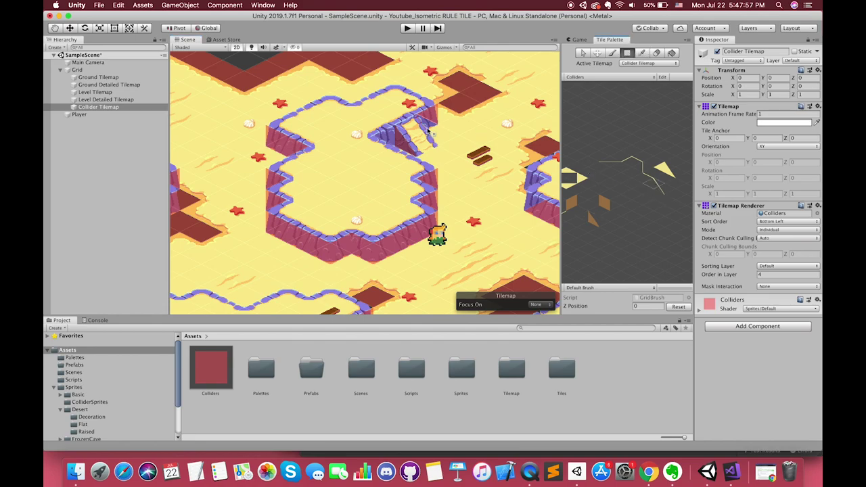
right_click(532, 477)
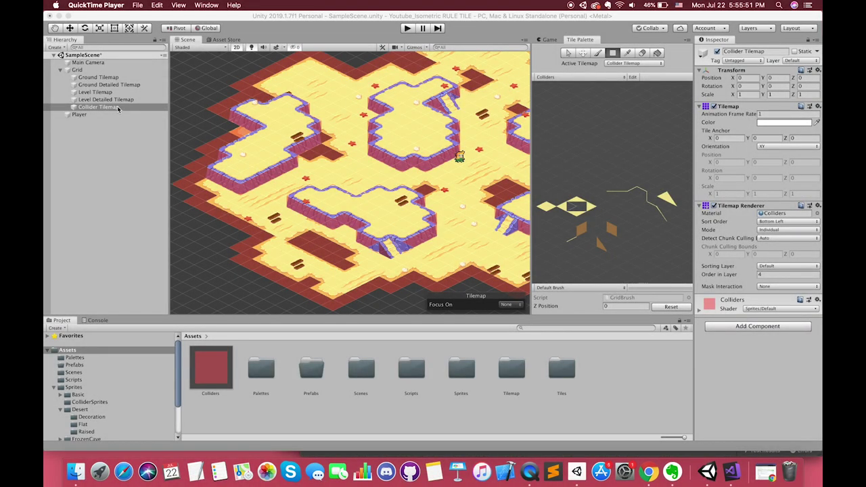
- Add a Tilemap Collider 2D to the Collider Tilemap
double_click(118, 109)
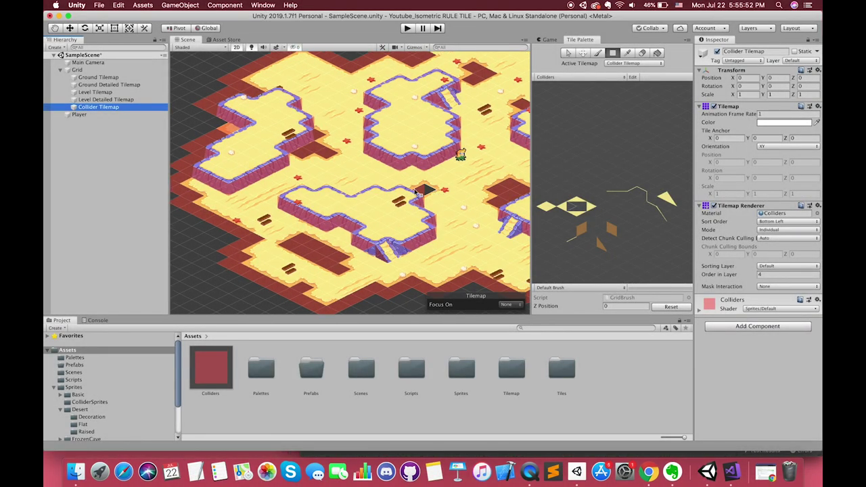
click(746, 326)
text(tilema)
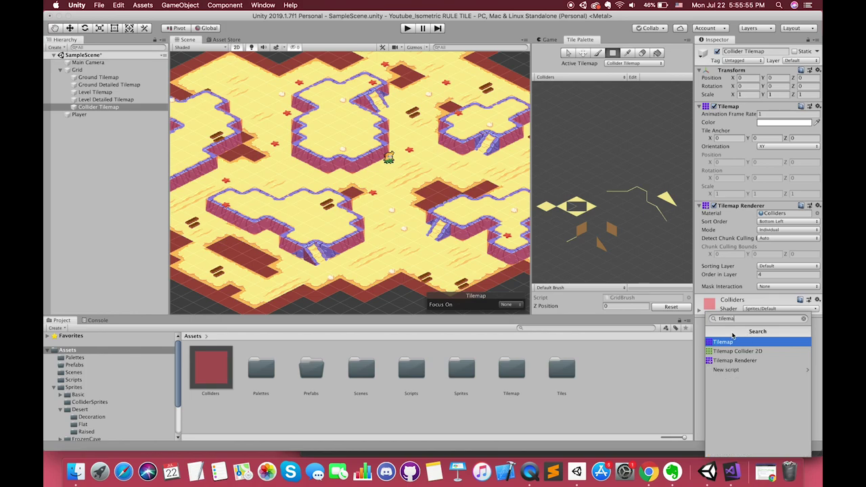
key(Down)
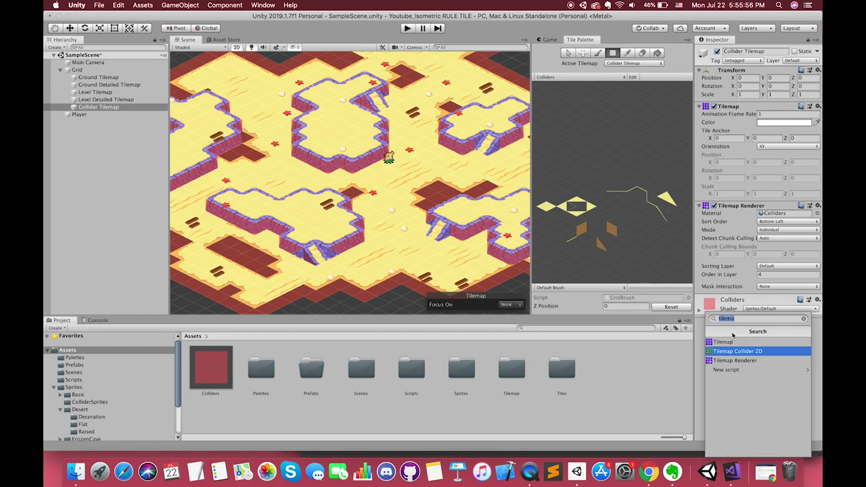
key(Return)
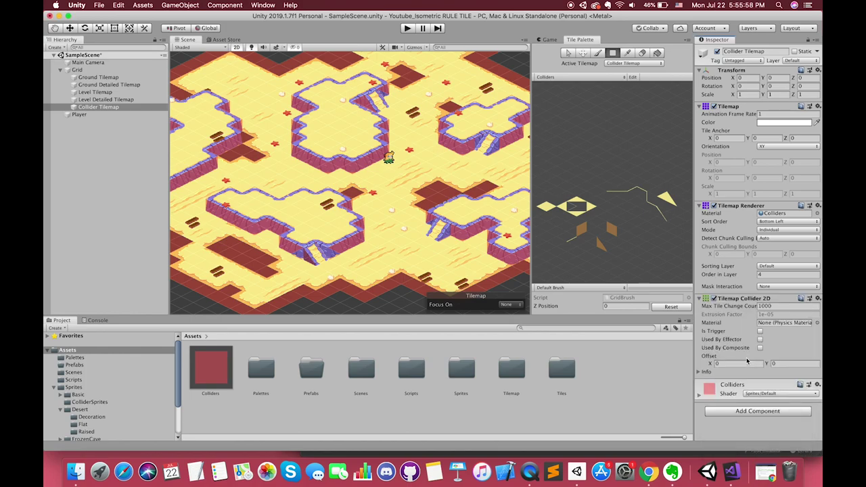
- Add a Composite Collider 2D and tick Used By Composite on the tilemap collider
click(756, 411)
text(c)
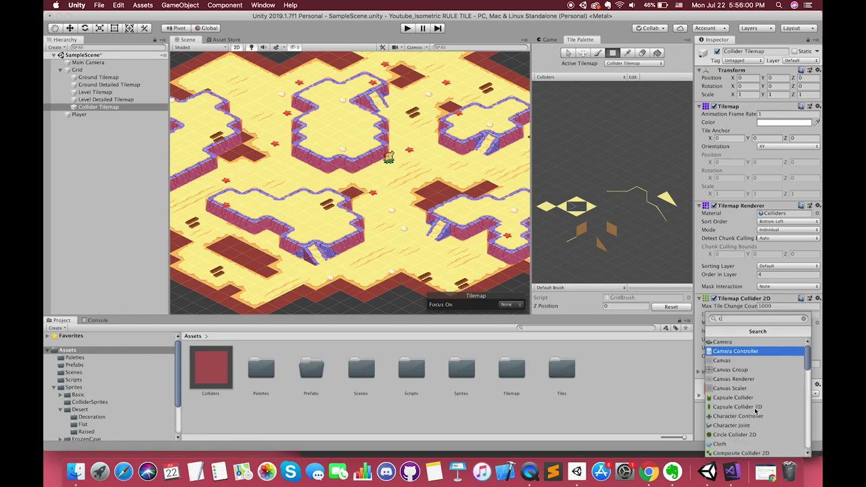
text(ompo)
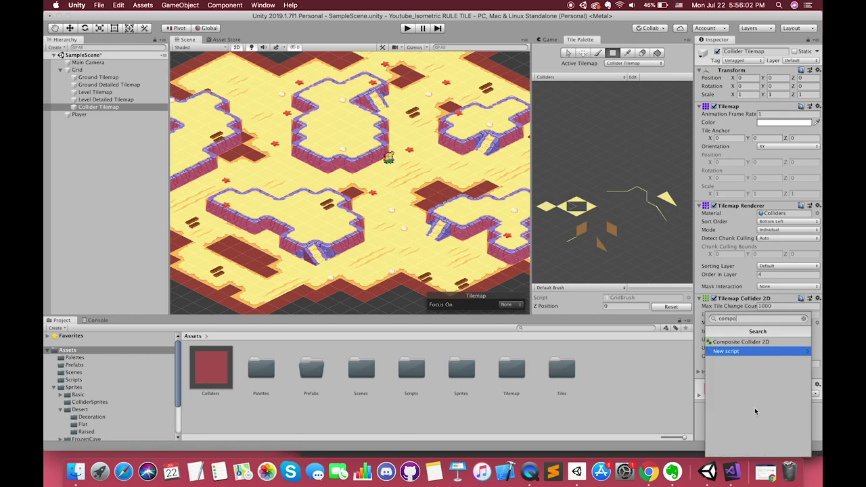
click(752, 342)
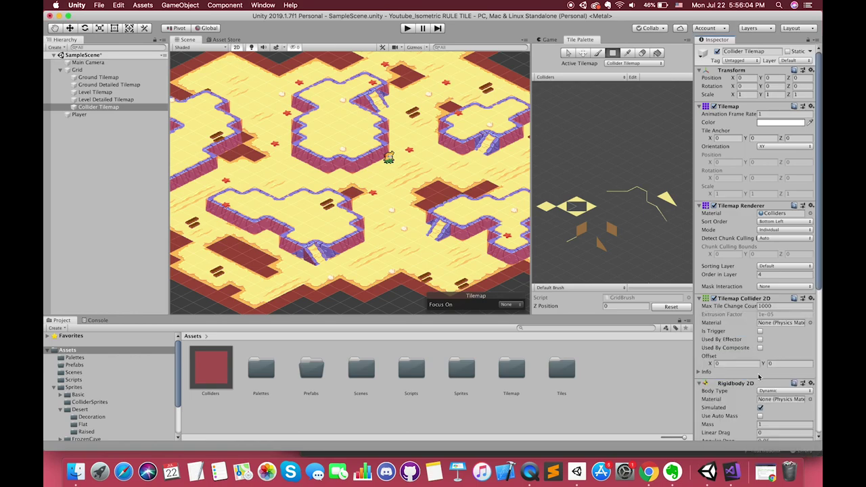
click(760, 348)
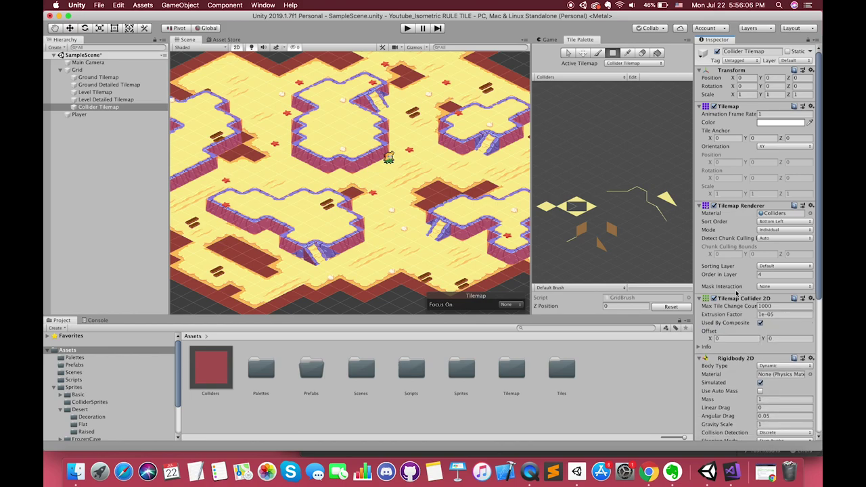
click(735, 301)
- Set the Rigidbody 2D Body Type to Static and collapse the components
click(778, 316)
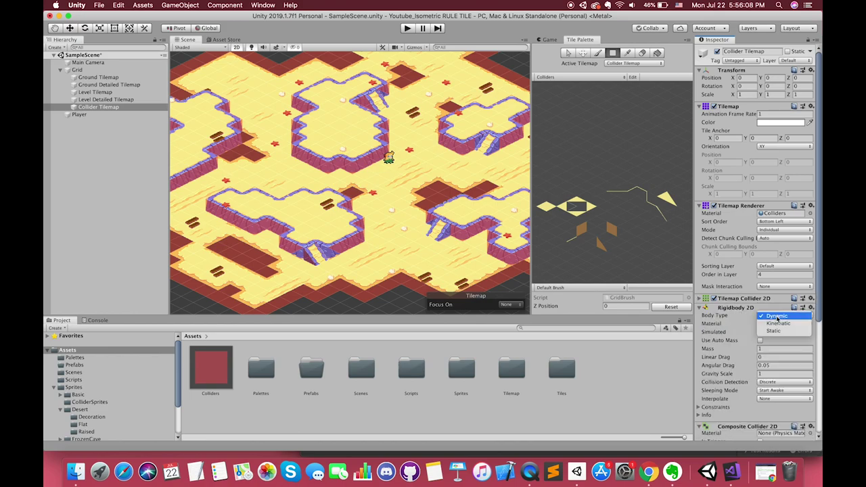
click(773, 331)
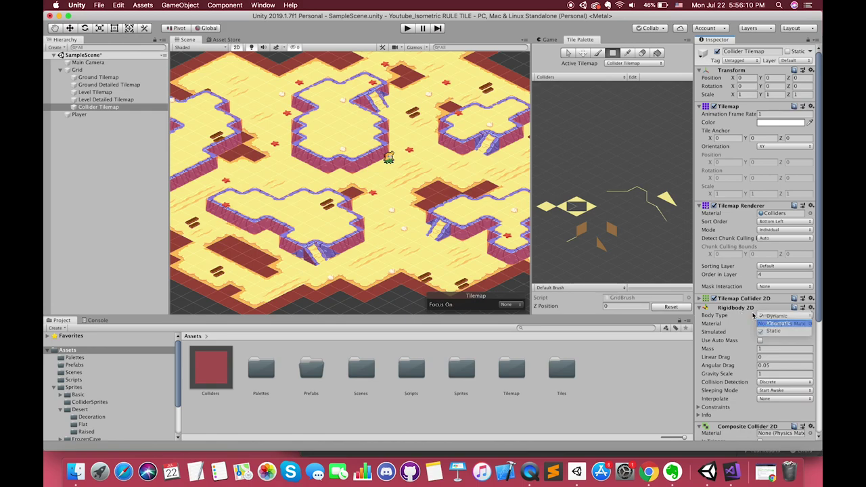
click(740, 308)
click(744, 318)
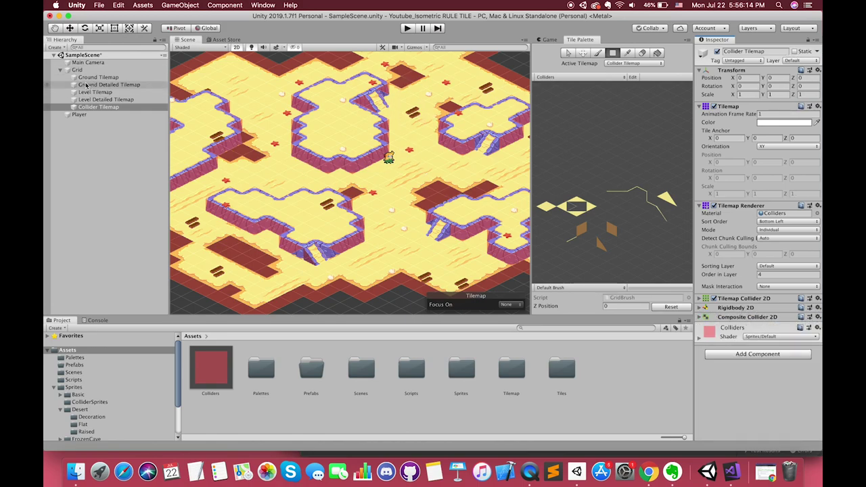
click(79, 114)
- Nudge the player sprite and run a quick play test in the Game view
key(w)
click(386, 174)
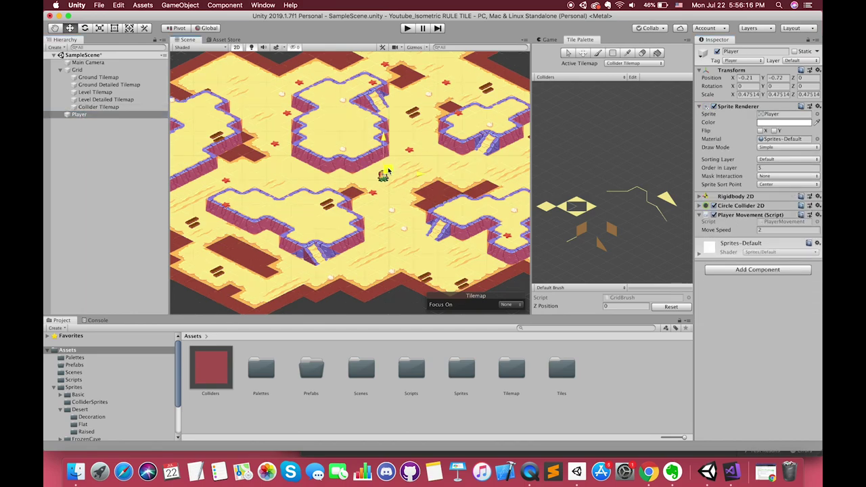
drag(387, 172, 386, 173)
click(551, 41)
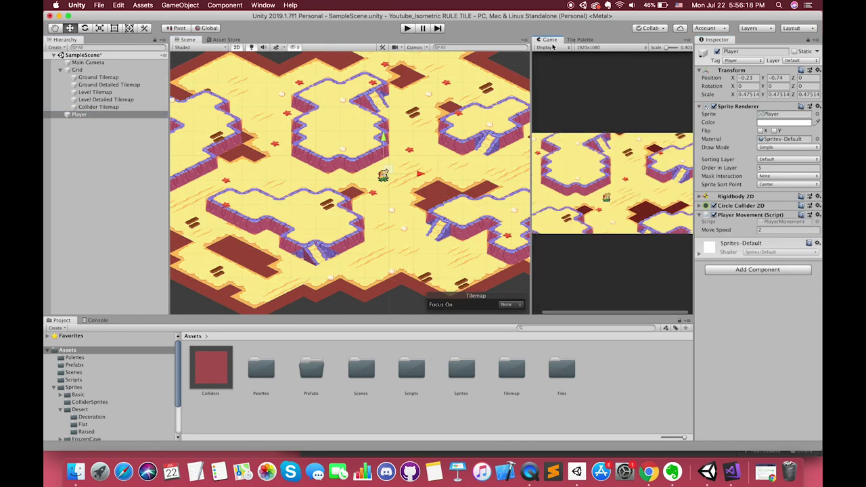
click(406, 27)
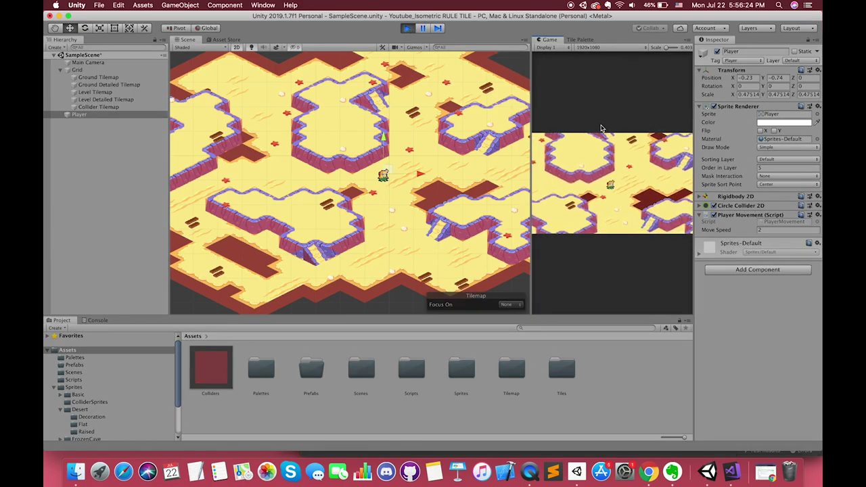
click(408, 29)
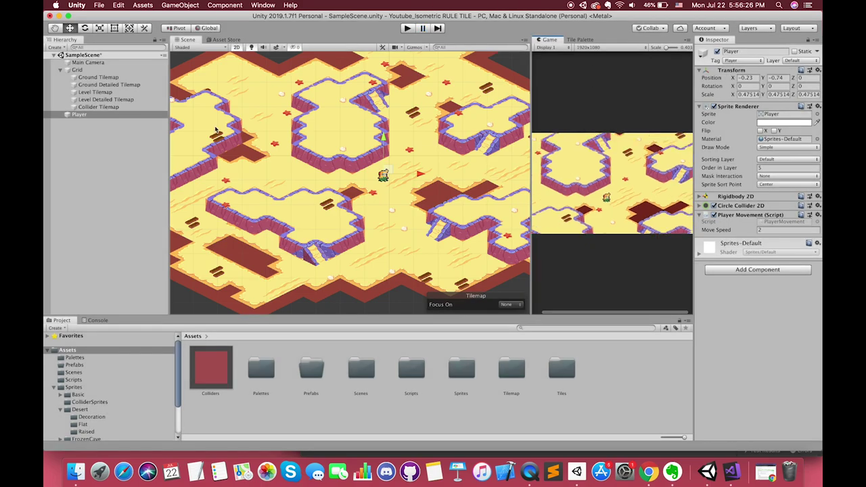
- Freeze the player's Rigidbody 2D Z rotation and play the game again
click(743, 196)
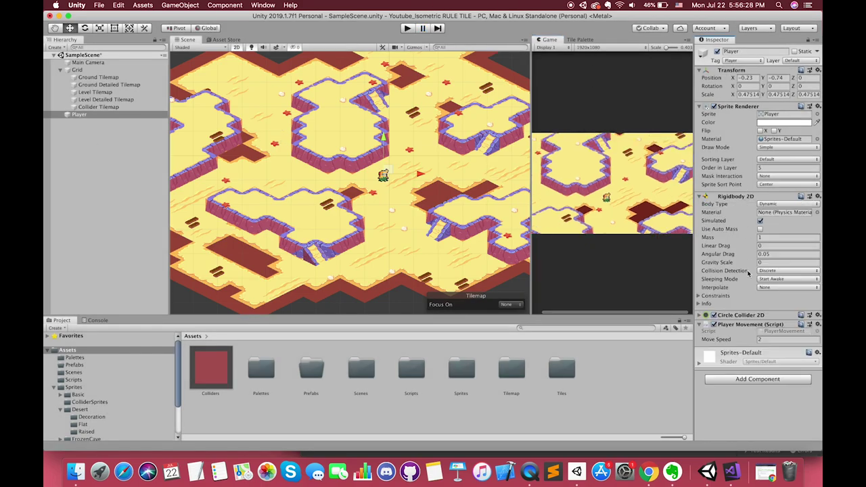
click(700, 297)
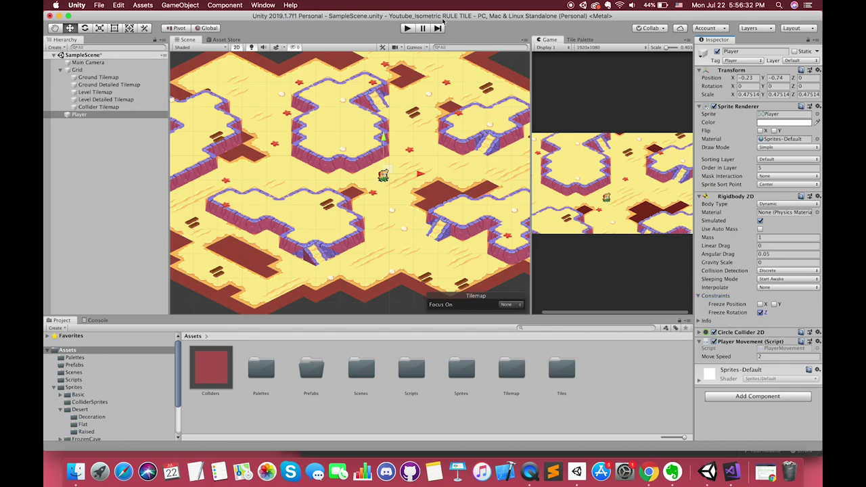
click(408, 28)
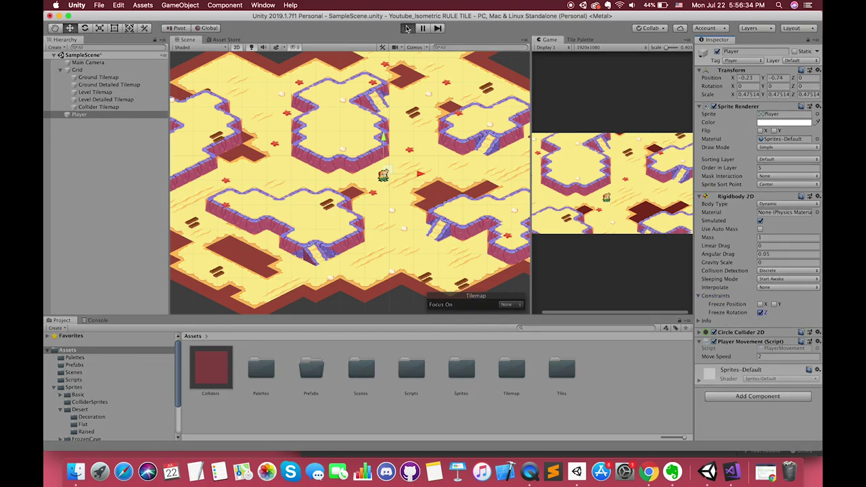
- Walk the player left, up and right across the desert plateaus, then stop Play mode
key(Left)
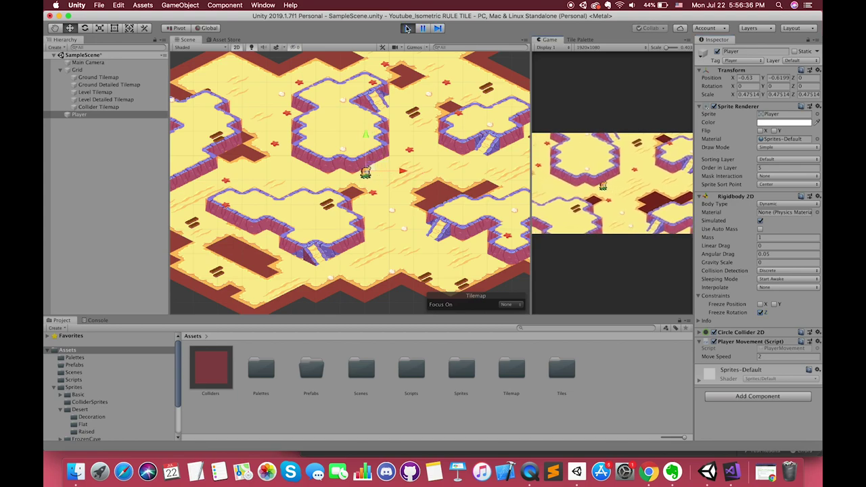
key(Up)
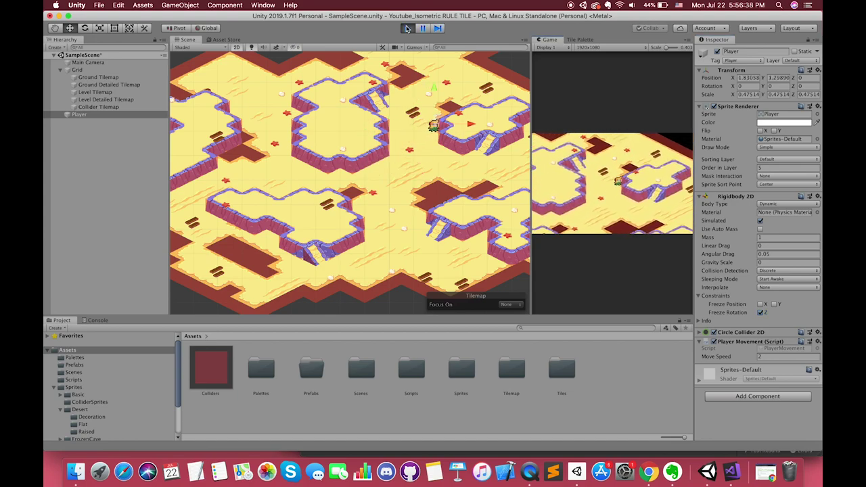
key(Left)
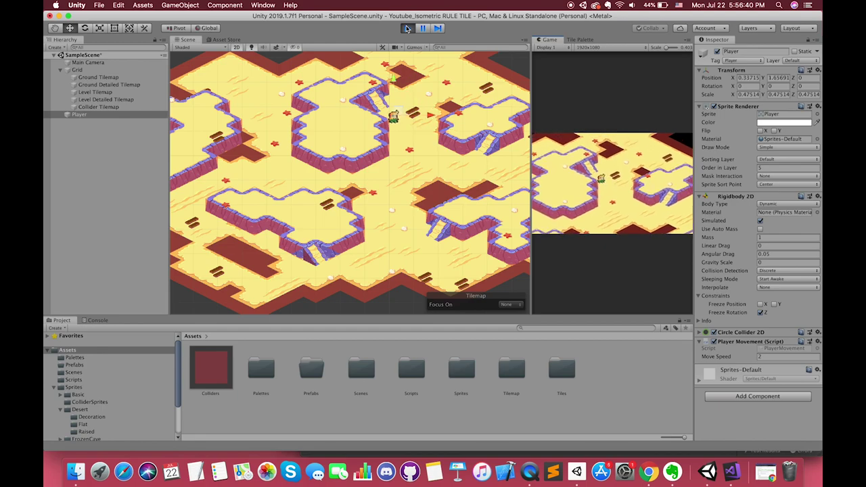
key(Left)
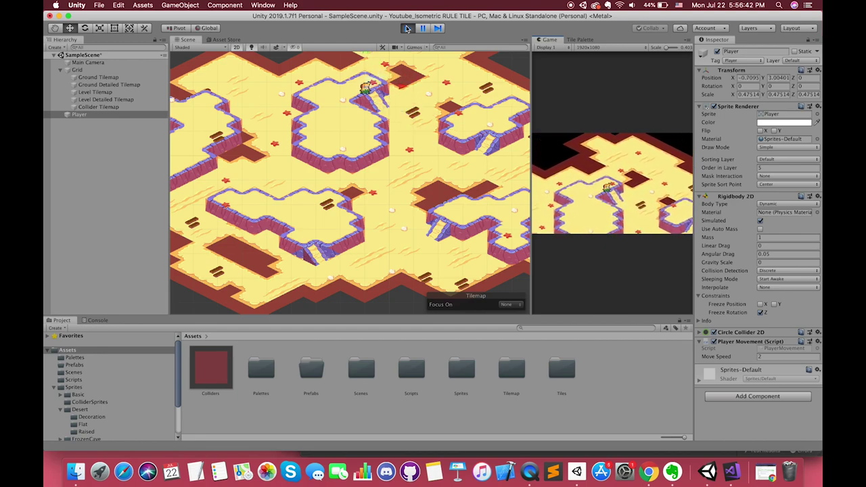
key(Right)
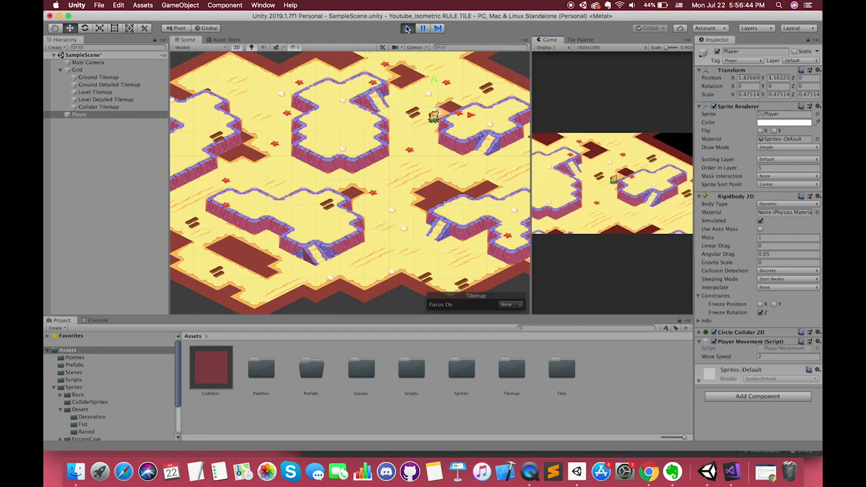
key(Up)
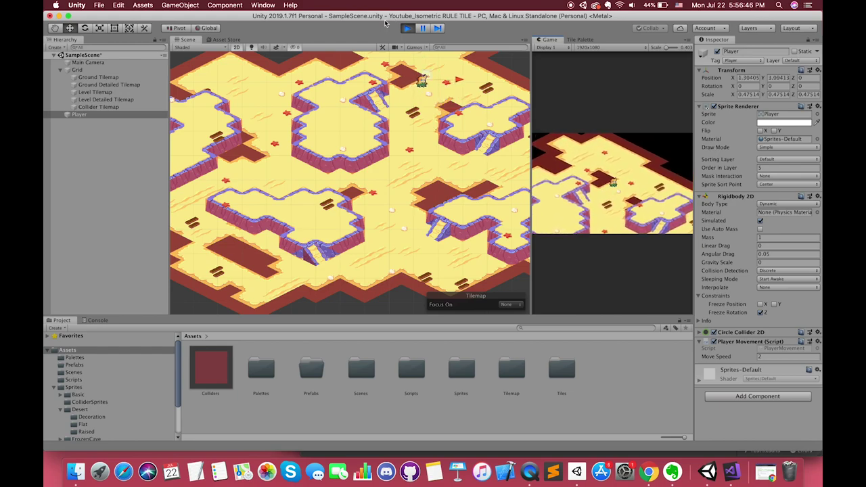
key(Right)
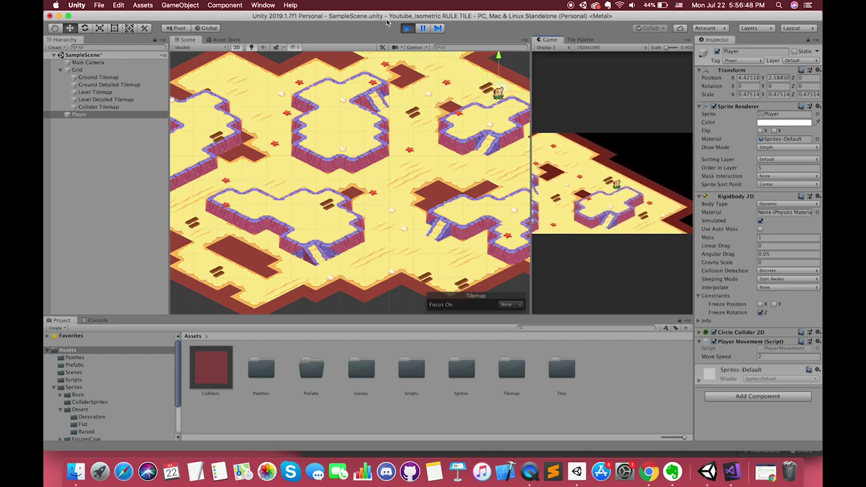
key(Right)
key(Left)
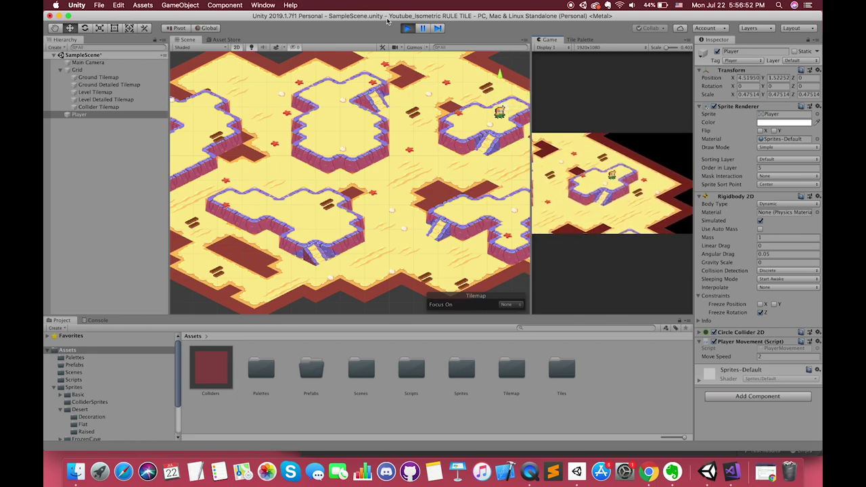
click(407, 28)
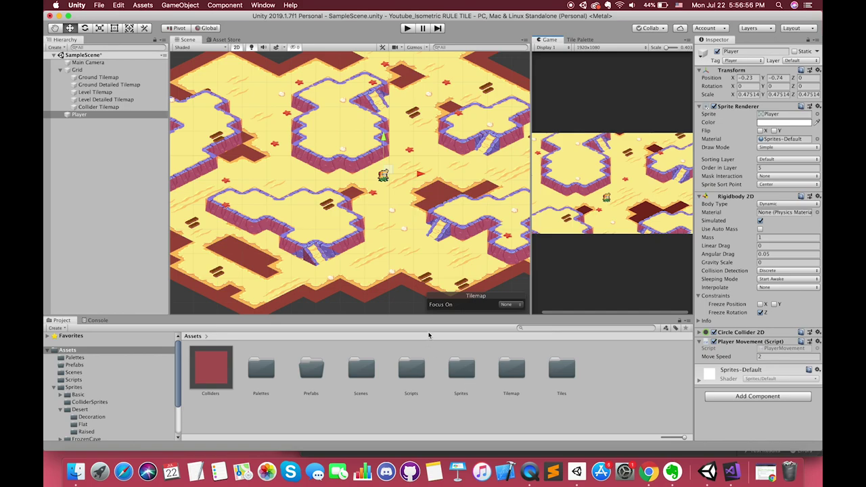
- Create an empty object named Decorations and reset its Transform to the origin
click(100, 153)
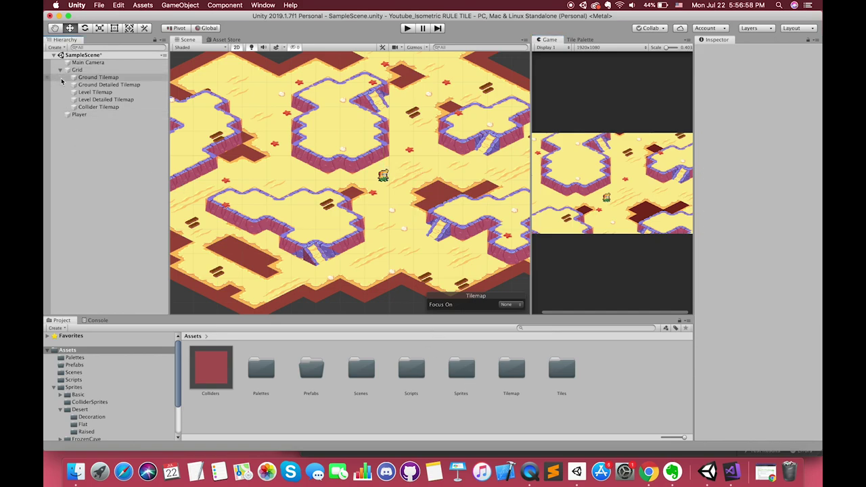
click(60, 69)
right_click(75, 119)
click(92, 203)
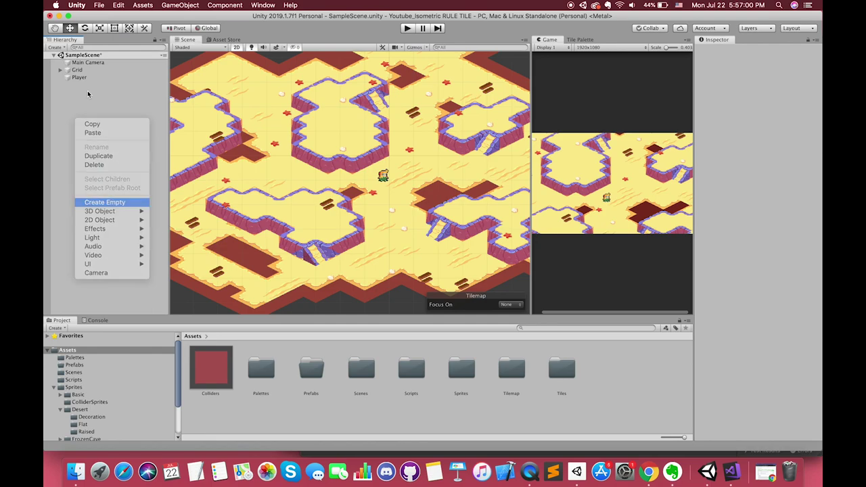
key(Return)
text(Decorations)
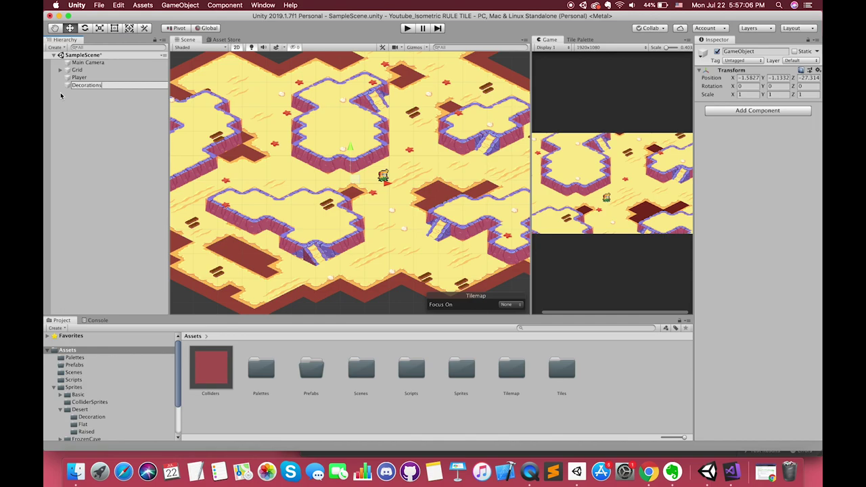
key(Return)
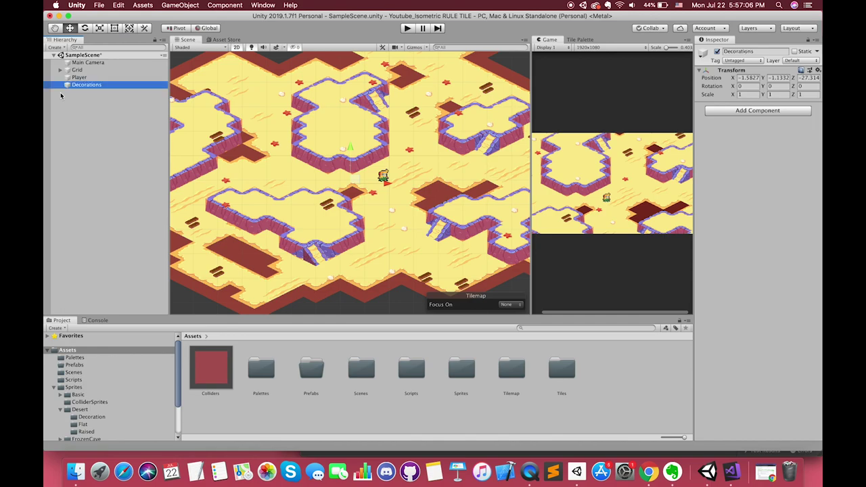
click(819, 70)
click(812, 81)
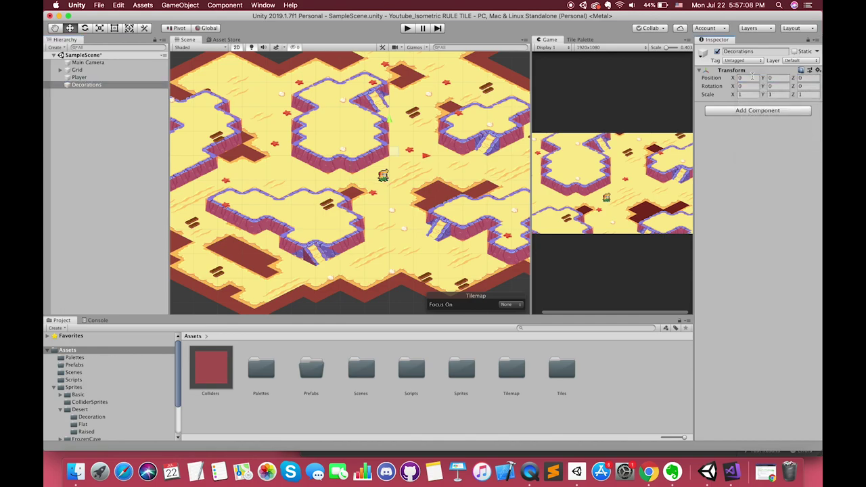
- Add an empty child named Trees under Decorations
right_click(77, 88)
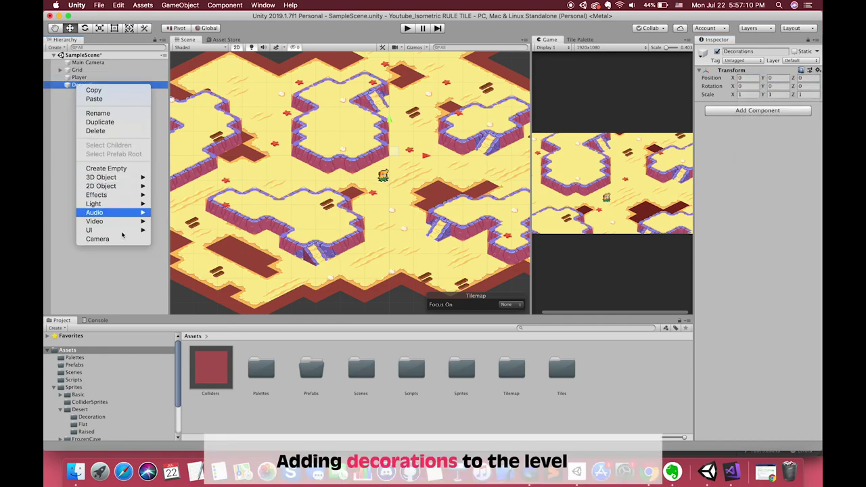
click(122, 174)
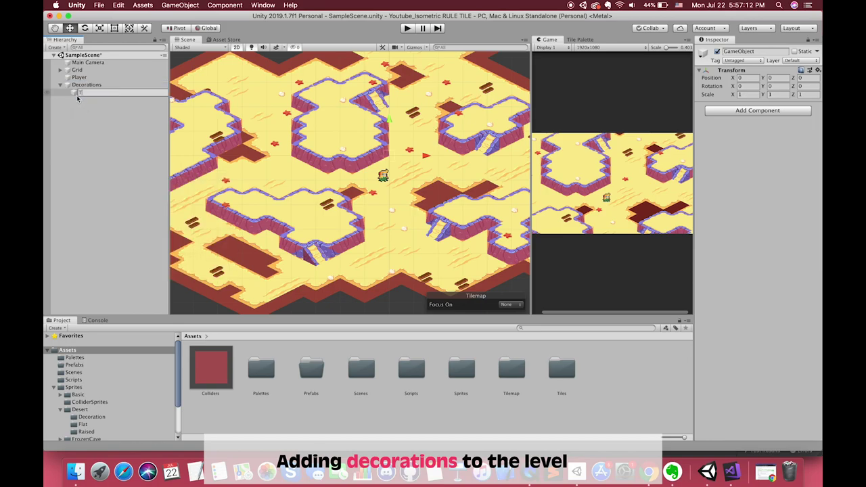
text(Trees)
key(Return)
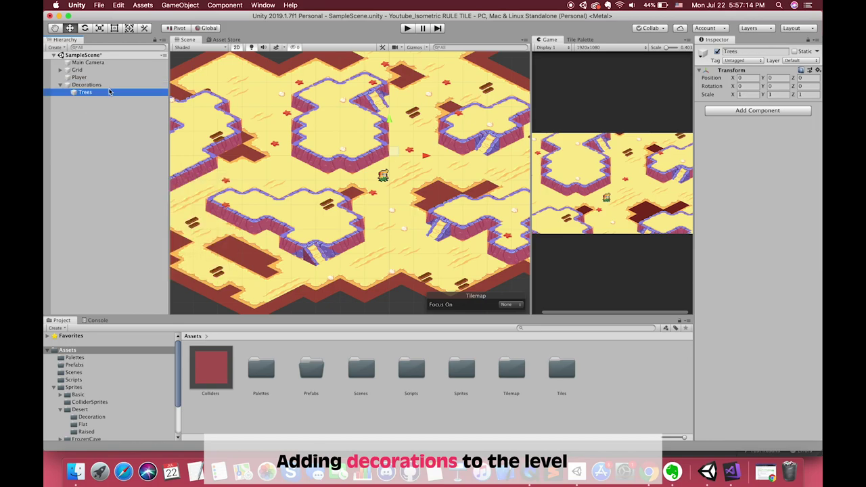
- Frame the Scene view around the player area and select Player
double_click(96, 95)
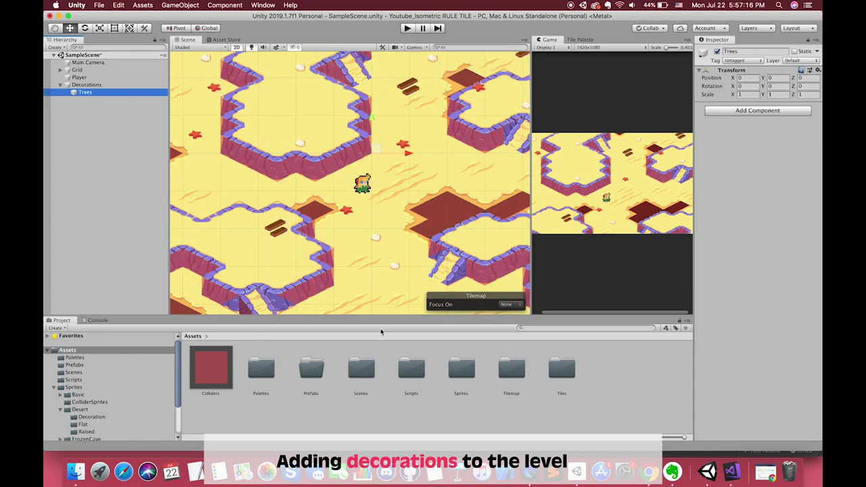
drag(84, 92, 105, 80)
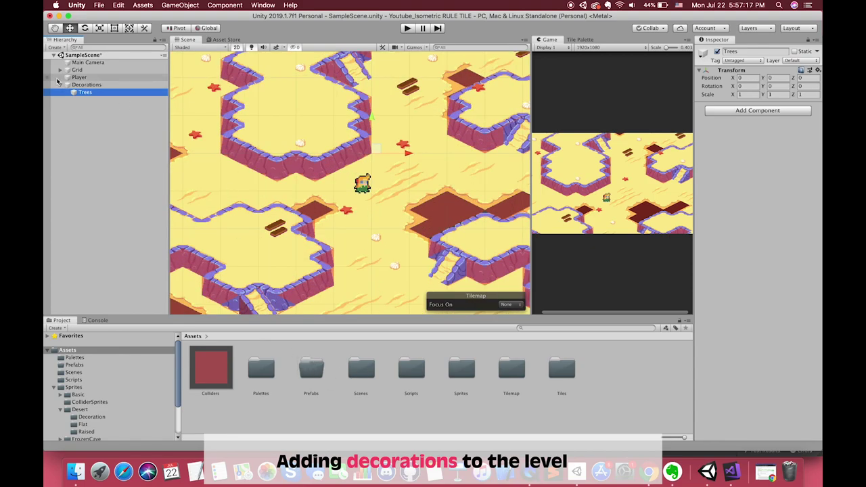
click(105, 80)
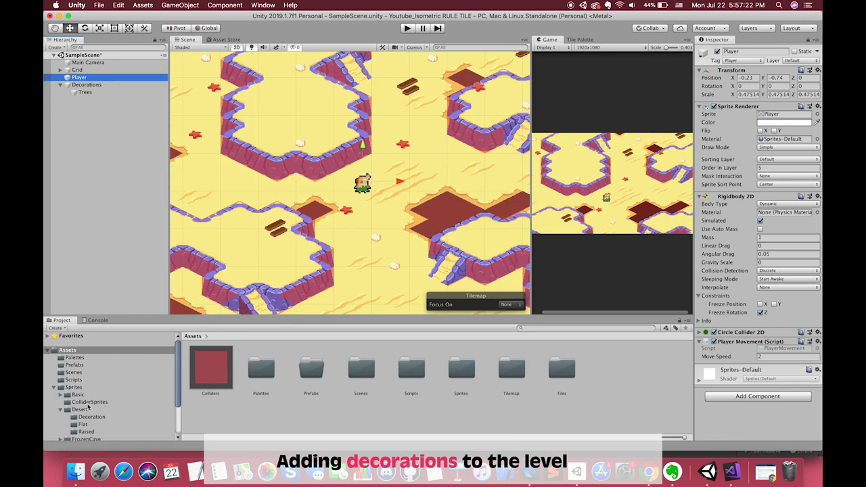
- Browse the Project window to Sprites > Desert > Decoration and select Trees in the Hierarchy
scroll(97, 411, down, 3)
click(86, 421)
click(88, 429)
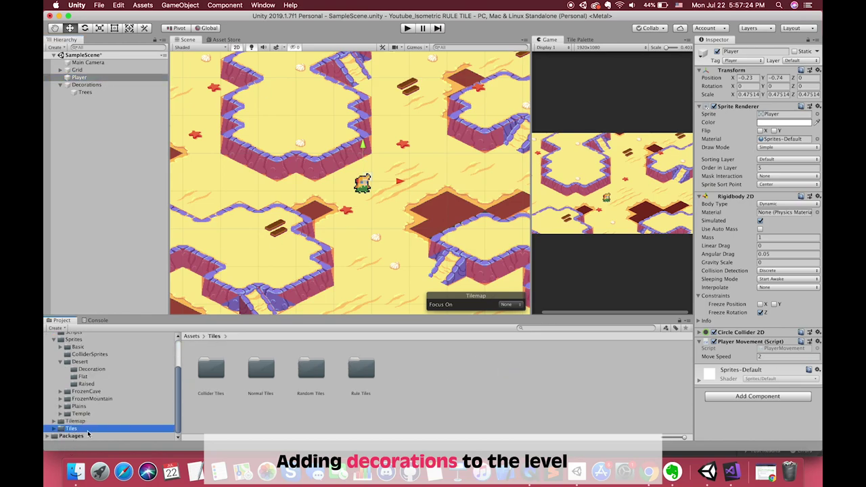
click(84, 414)
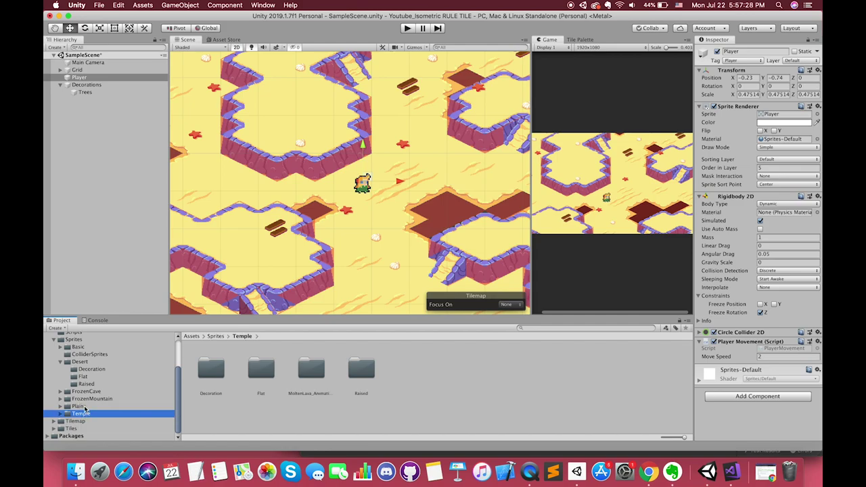
click(85, 407)
click(92, 370)
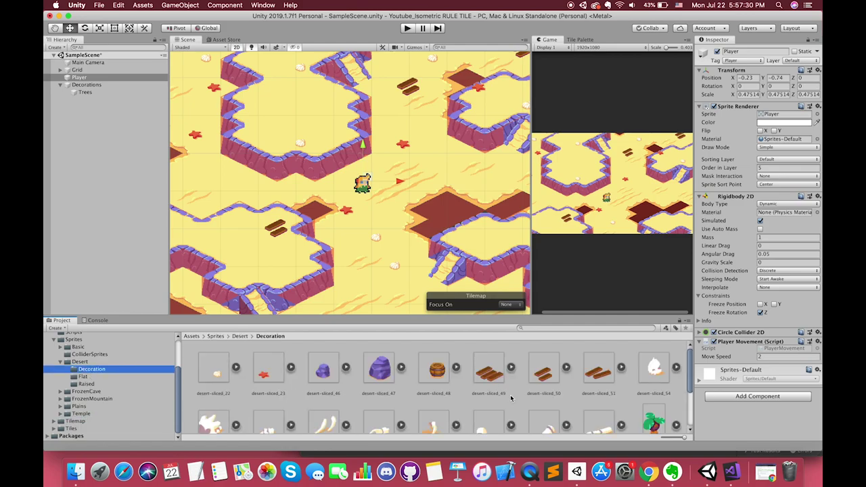
scroll(536, 400, down, 2)
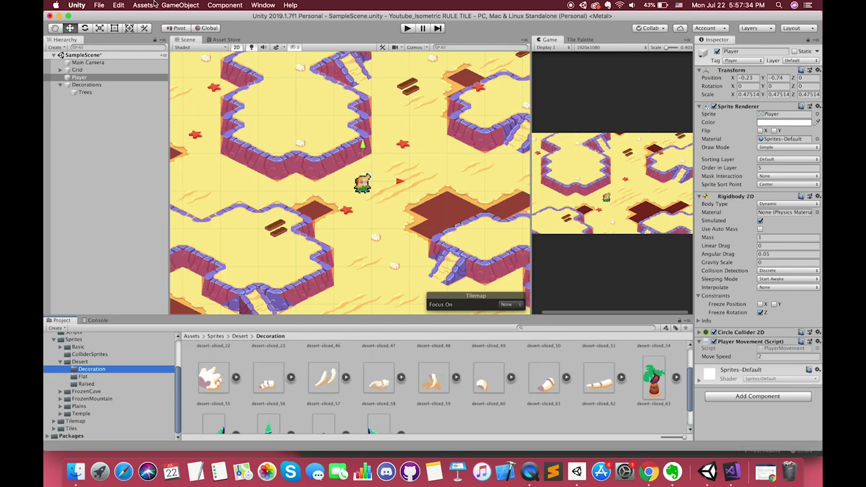
click(84, 93)
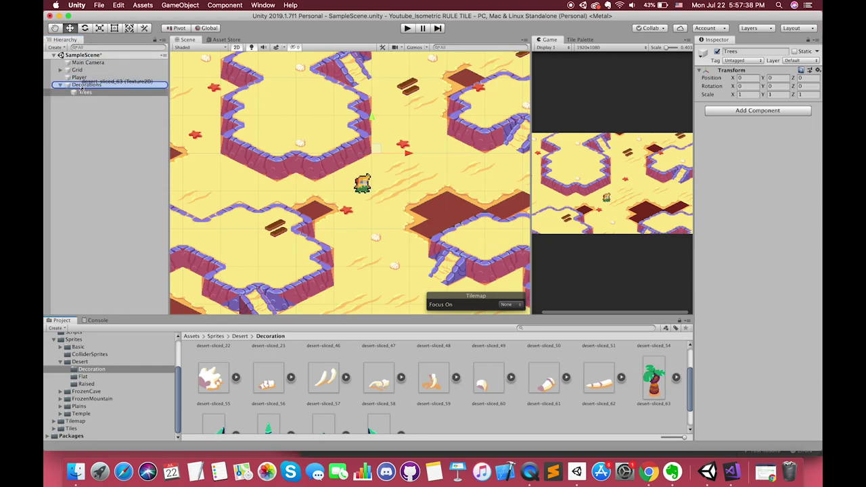
- Drop palm sprite desert-sliced_63 under Trees, name it Tree, and set Order in Layer 5
drag(658, 402, 92, 93)
key(Return)
text(T)
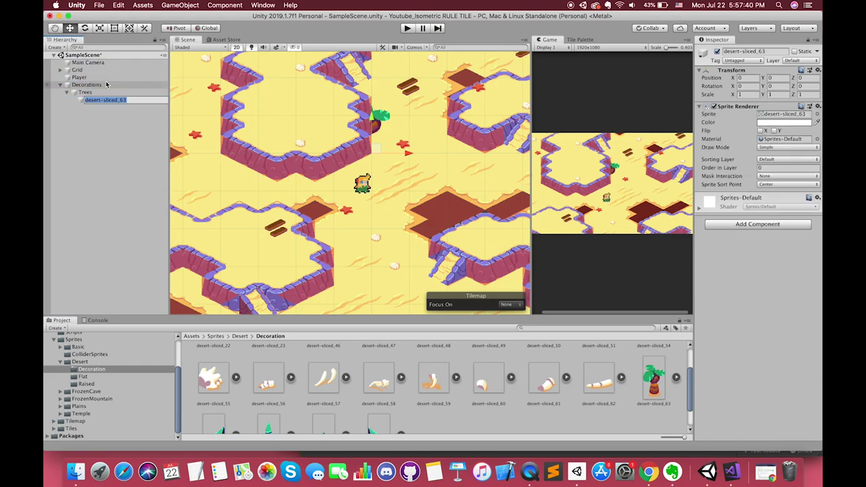
text(ree)
key(Return)
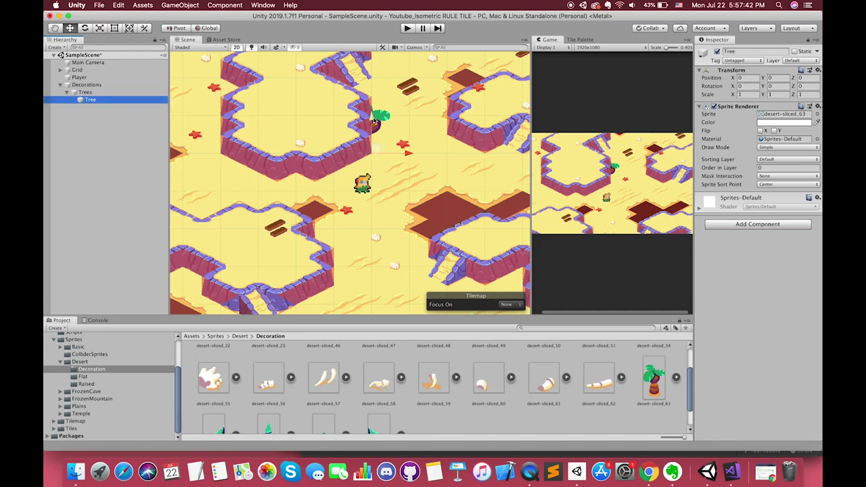
click(780, 167)
text(5)
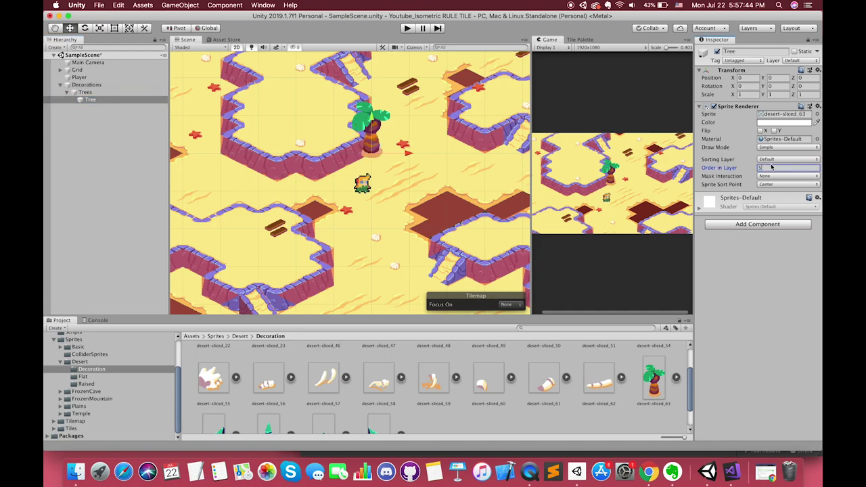
- Move the Tree beside the player to 0.98, -0.8, then play-test with Player selected
mouse_move(361, 148)
mouse_down()
mouse_move(475, 154)
mouse_move(365, 191)
mouse_move(412, 180)
mouse_up()
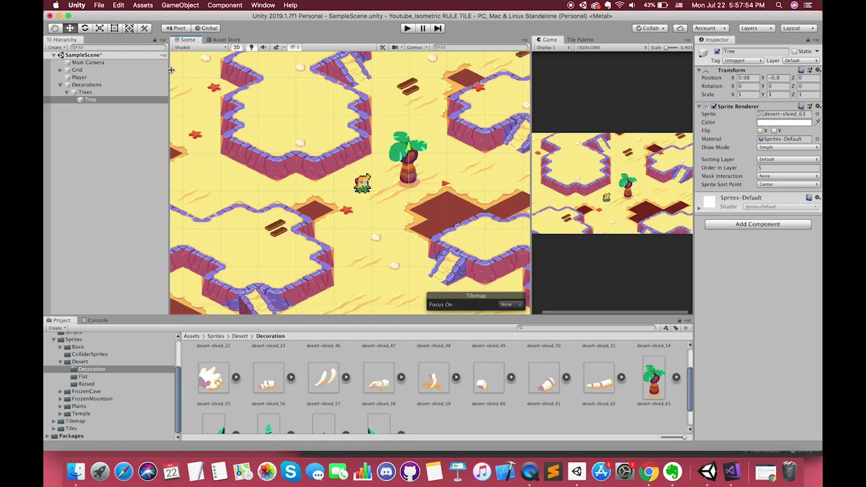
click(80, 77)
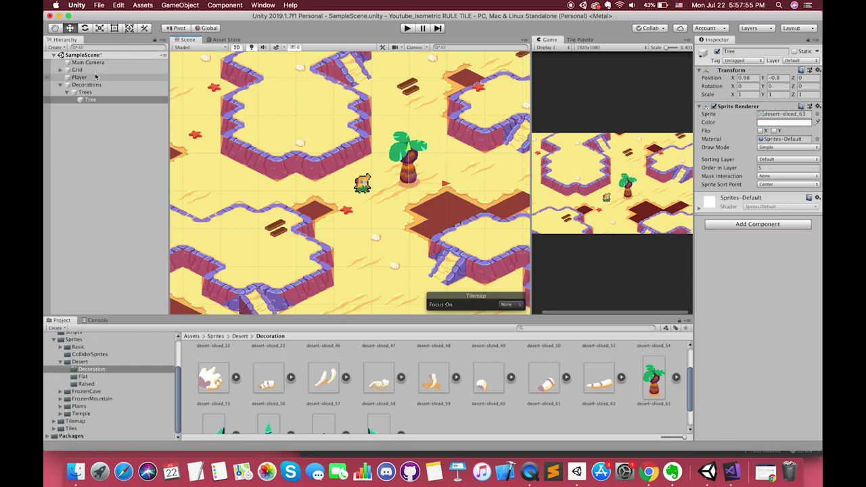
click(407, 28)
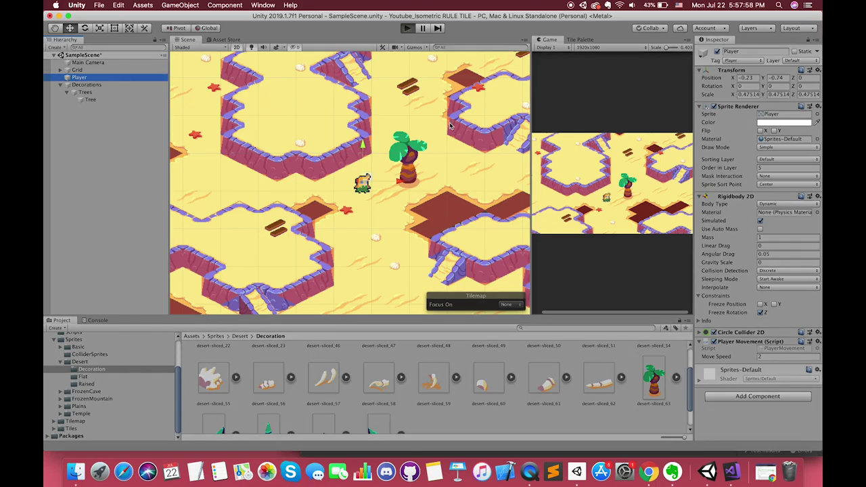
- Walk the player right, up, behind and down-left around the palm tree to check sorting
key(Right)
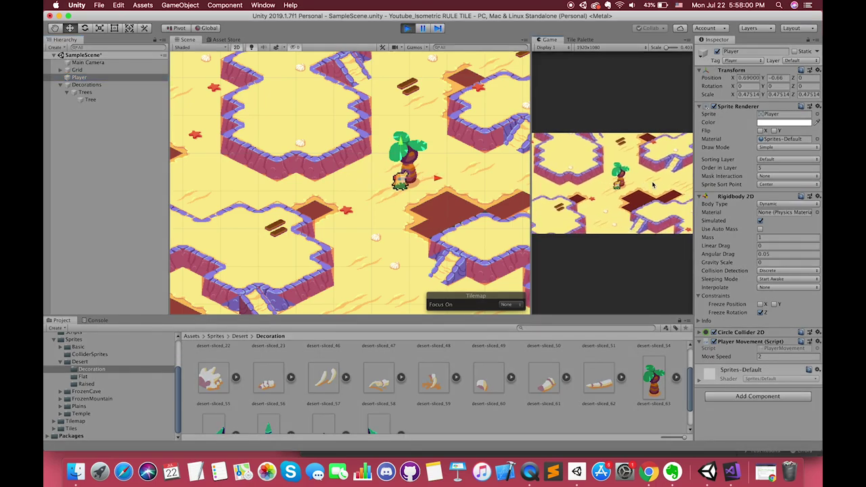
key(Up)
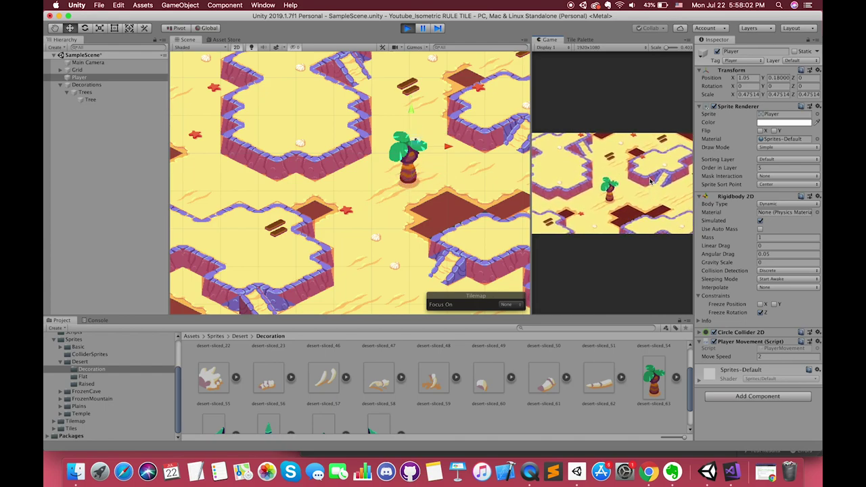
key(Left)
key(Down)
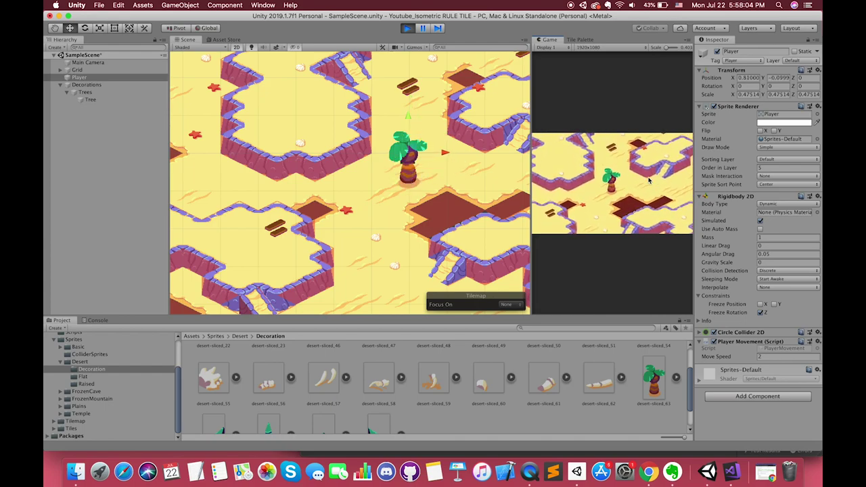
key(Right)
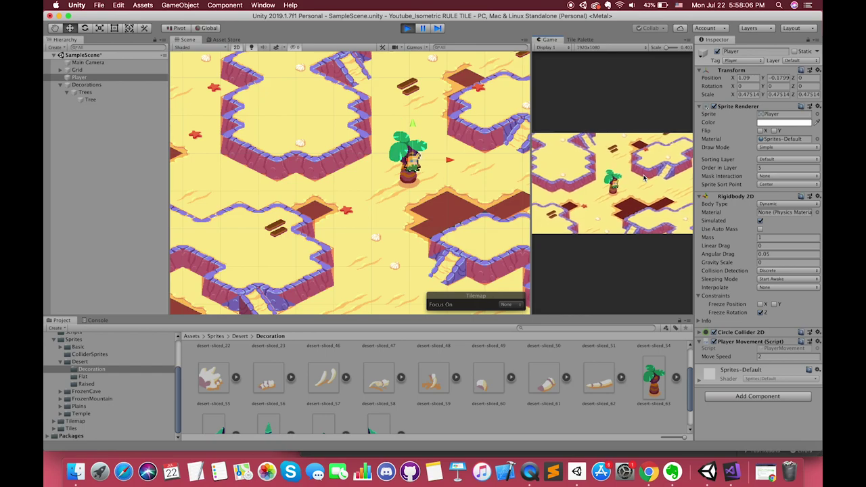
key(Left)
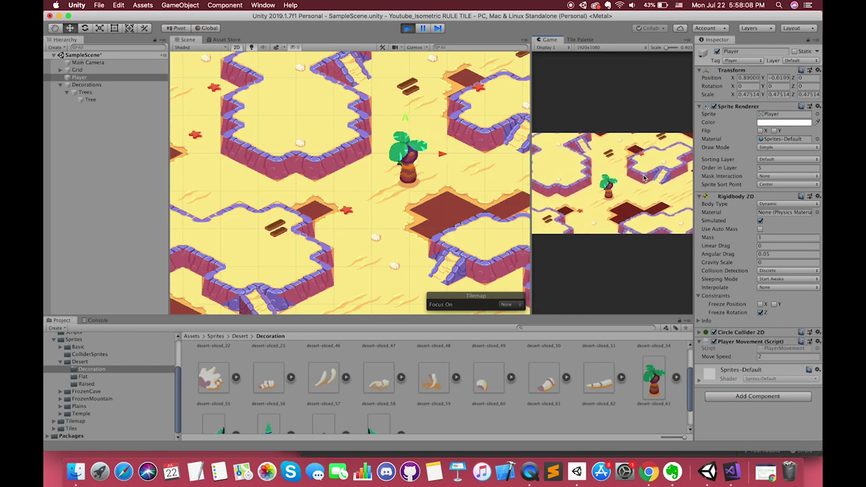
key(Up)
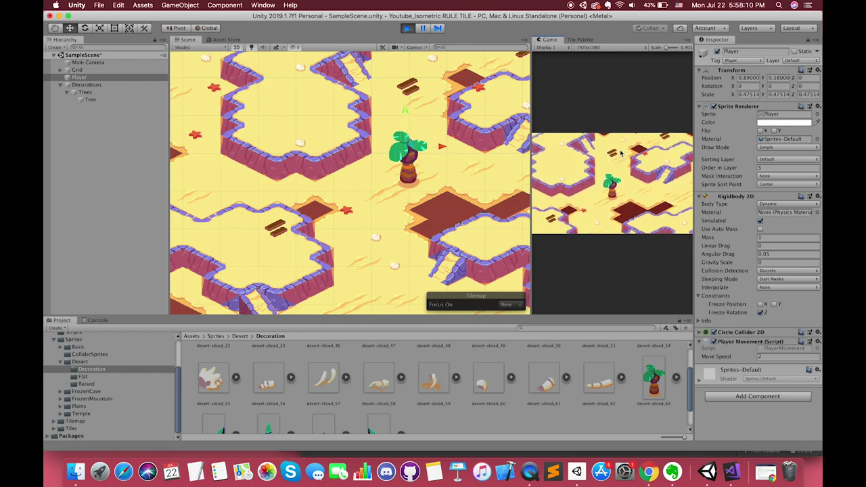
key(Left)
key(Down)
- Stop play mode and set Graphics Transparency Sort Axis Y to 0.3
click(407, 28)
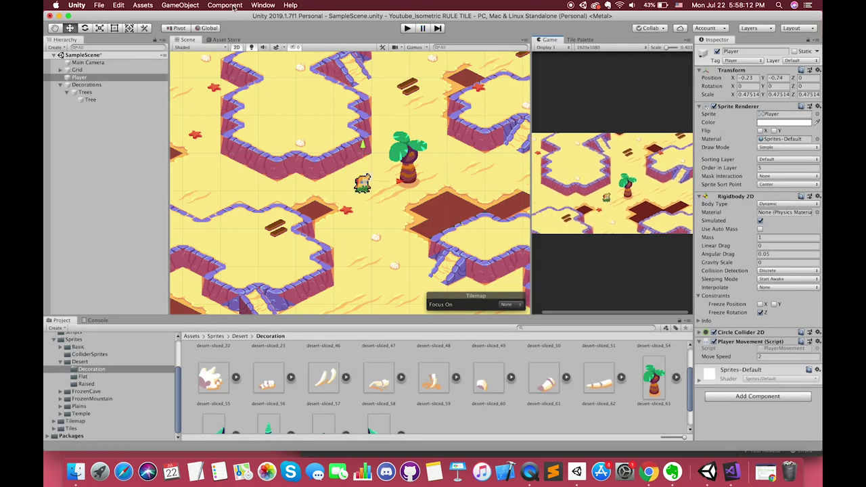
click(119, 5)
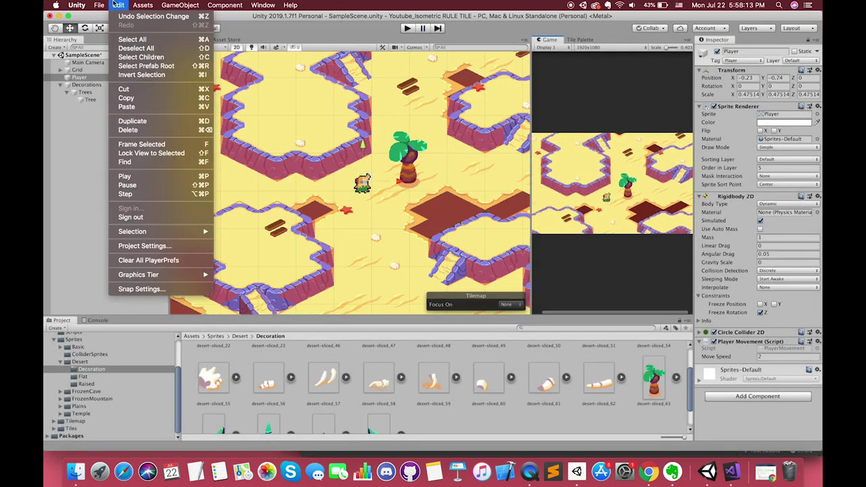
click(149, 248)
click(633, 157)
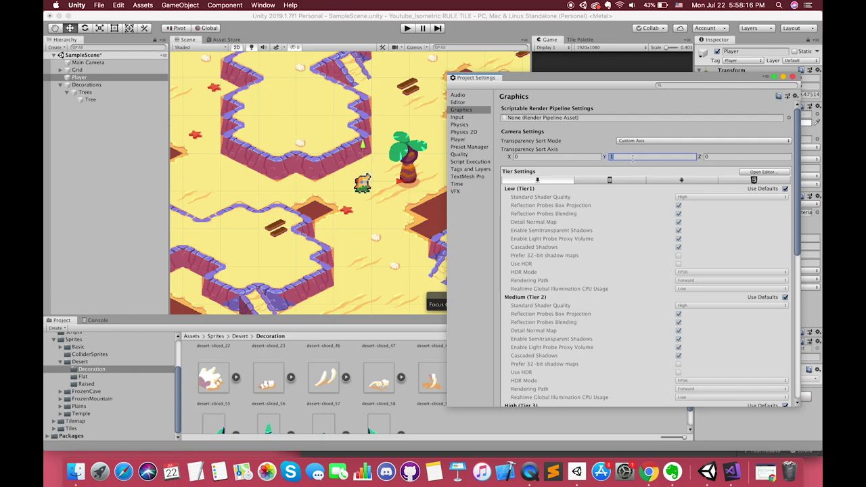
text(0.3)
key(BackSpace)
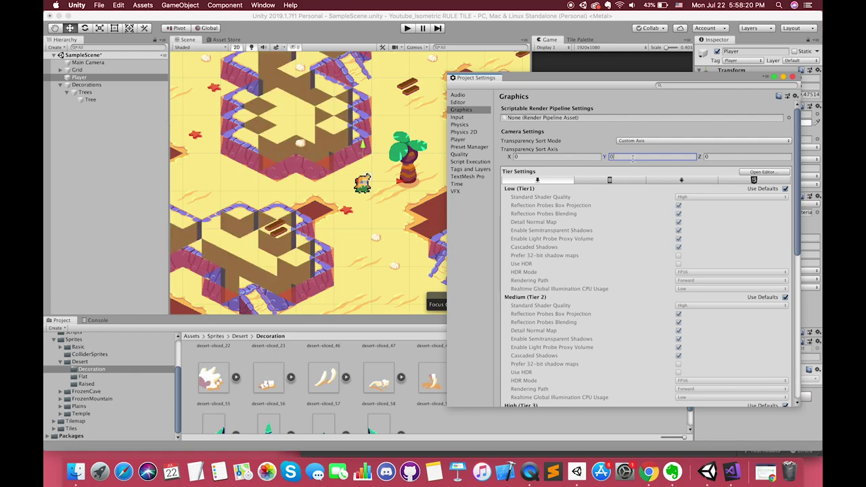
text(3)
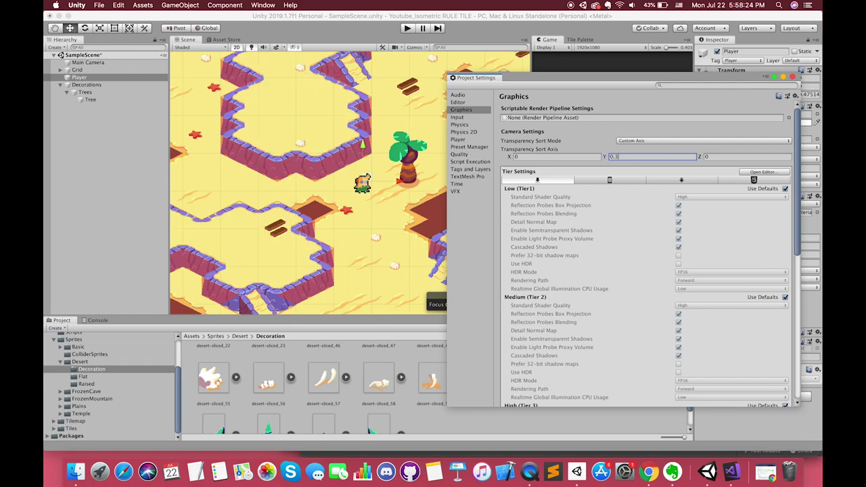
click(793, 78)
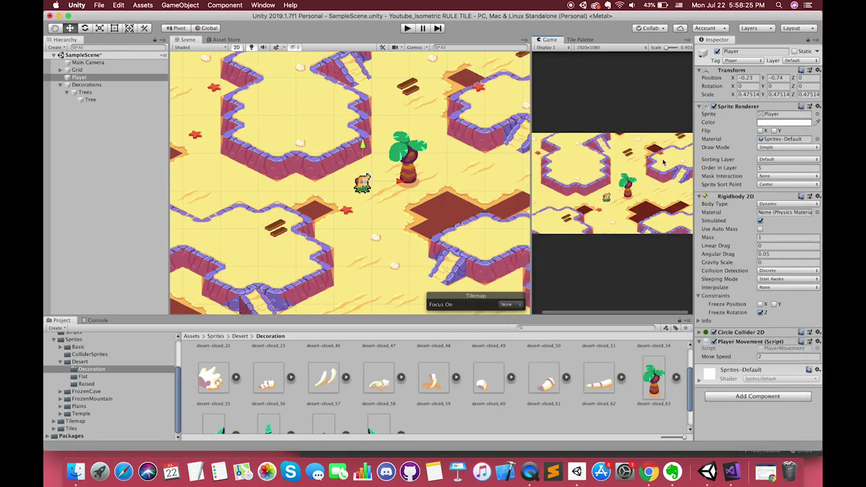
- Play-test walking the player up-right toward the tree with sort axis 0.3
click(408, 28)
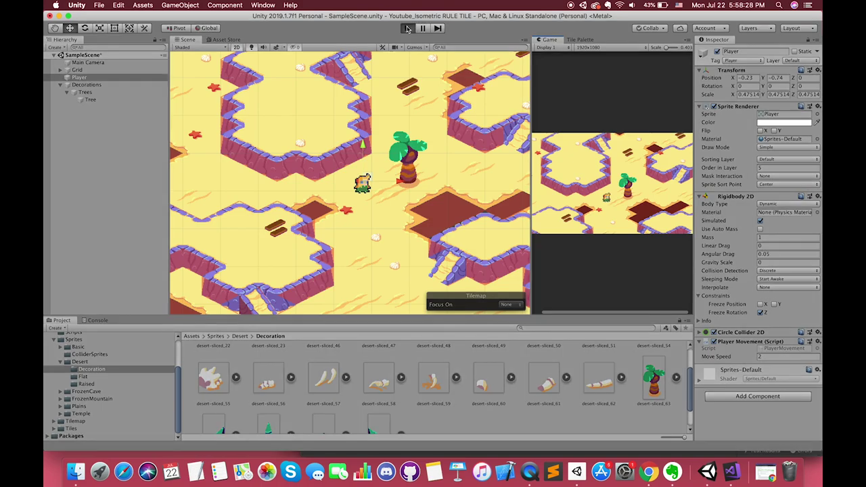
key(Right)
key(Up)
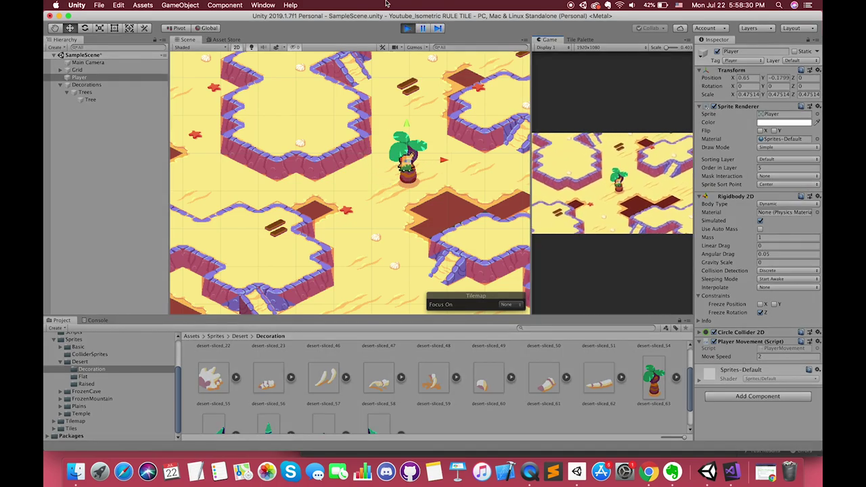
key(Up)
key(Right)
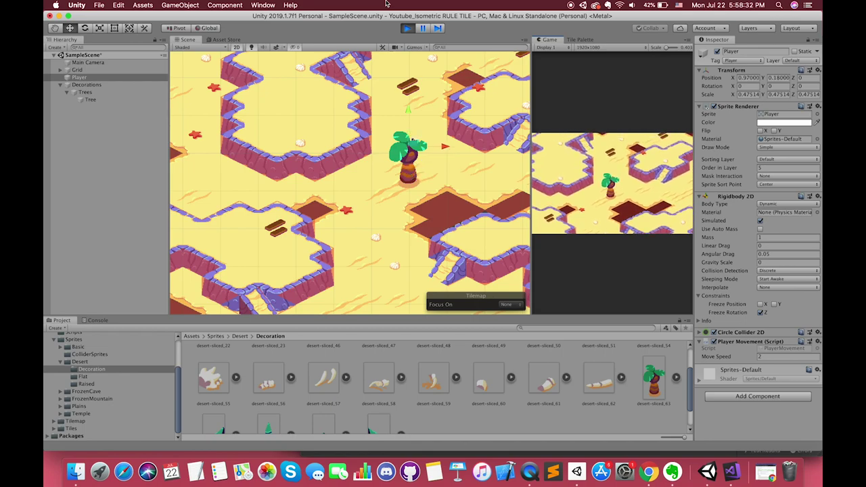
key(Down)
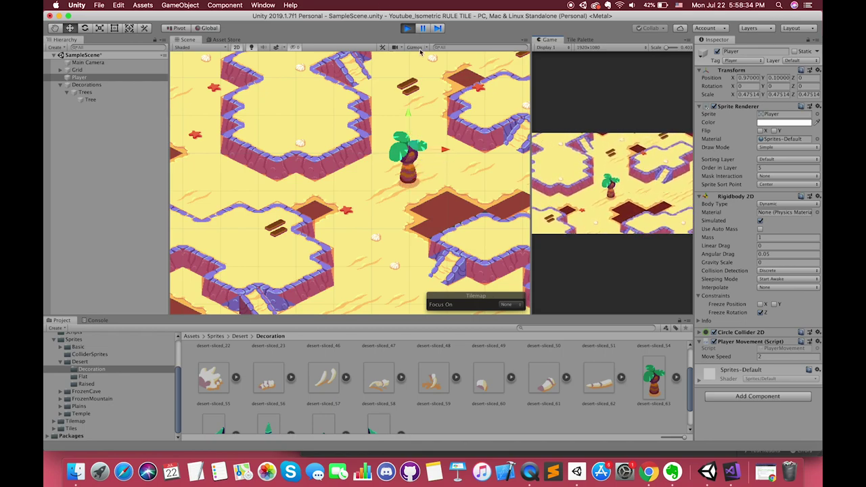
click(407, 28)
- Try Transparency Sort Axis Y 1.5 and play-test walking the player past the tree
click(118, 5)
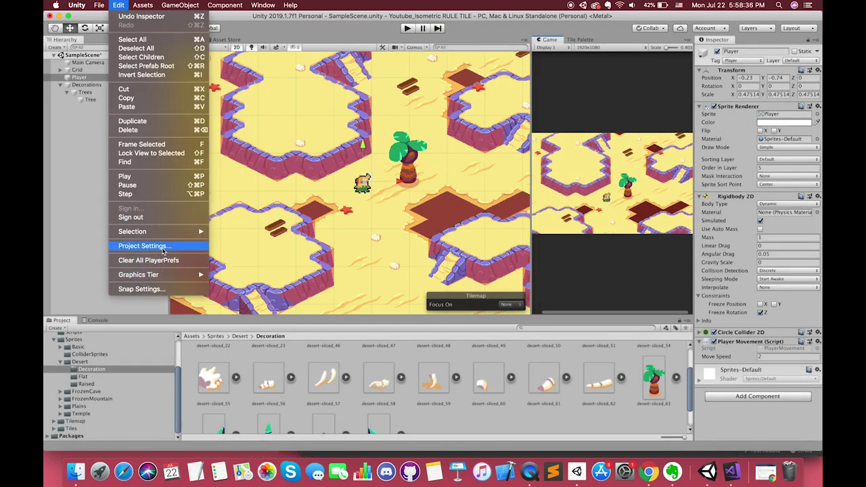
click(144, 246)
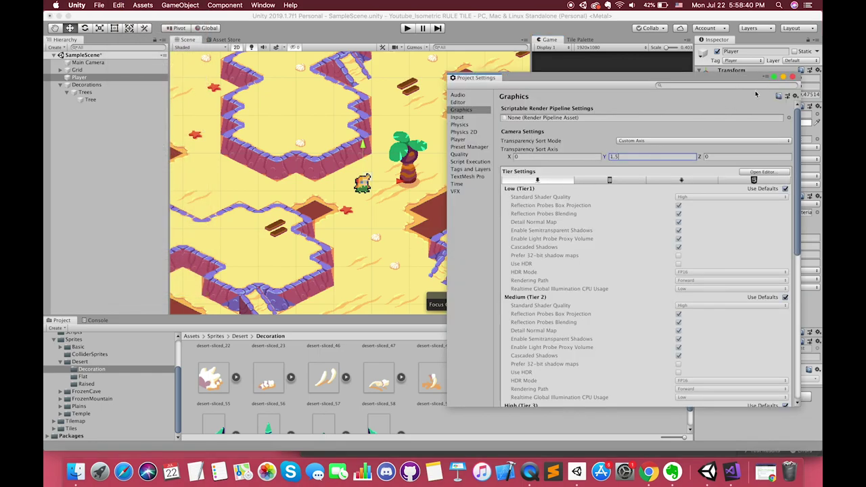
click(790, 78)
click(407, 29)
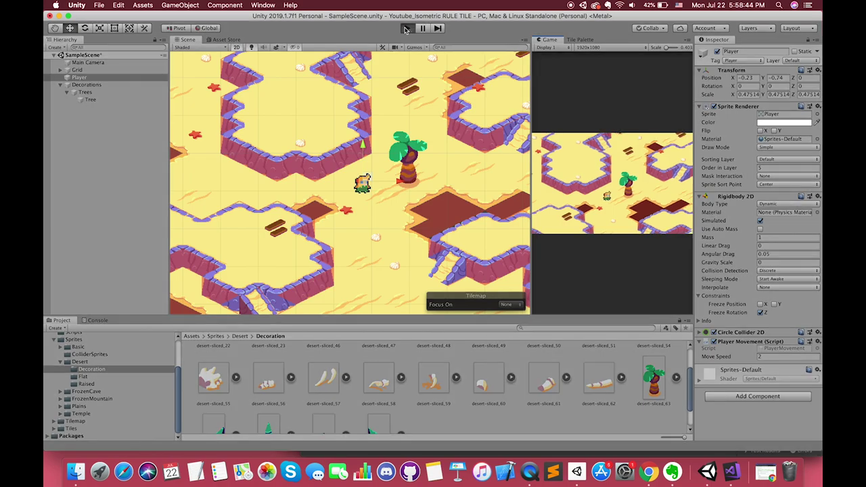
key(Right)
key(Up)
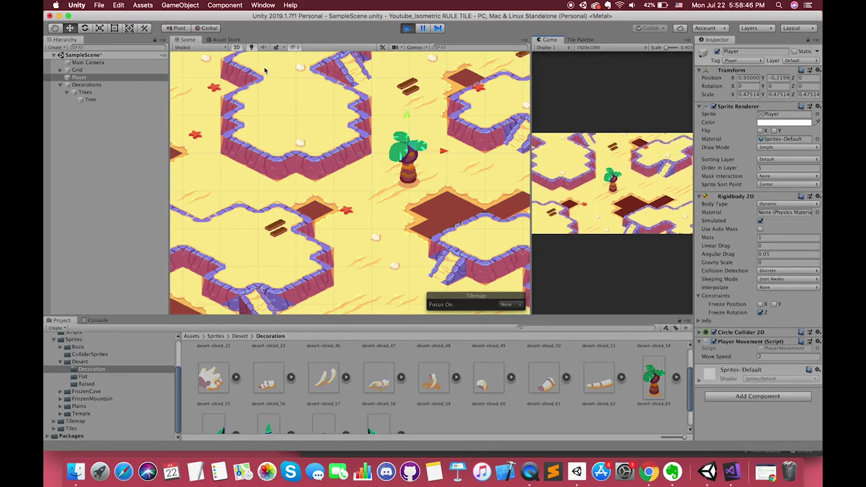
key(Down)
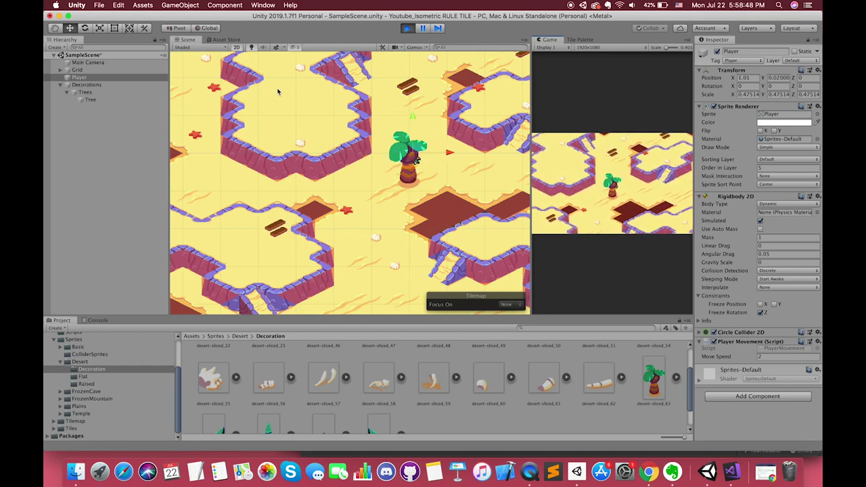
key(Up)
key(Right)
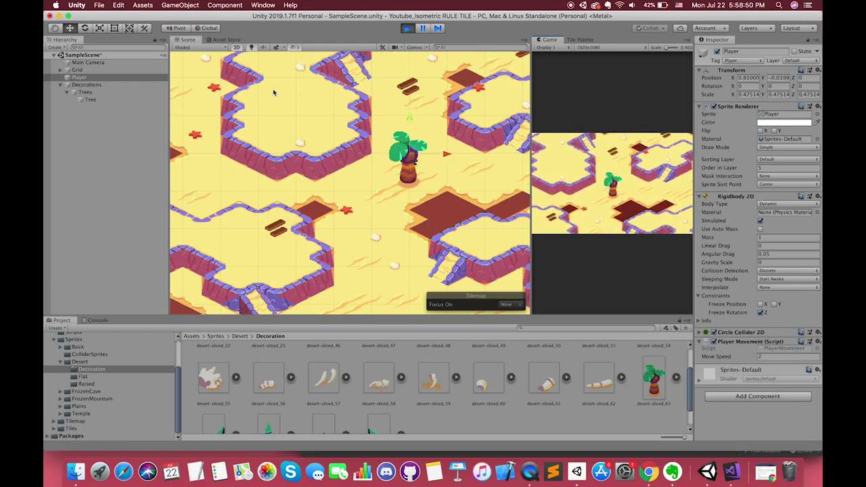
key(Left)
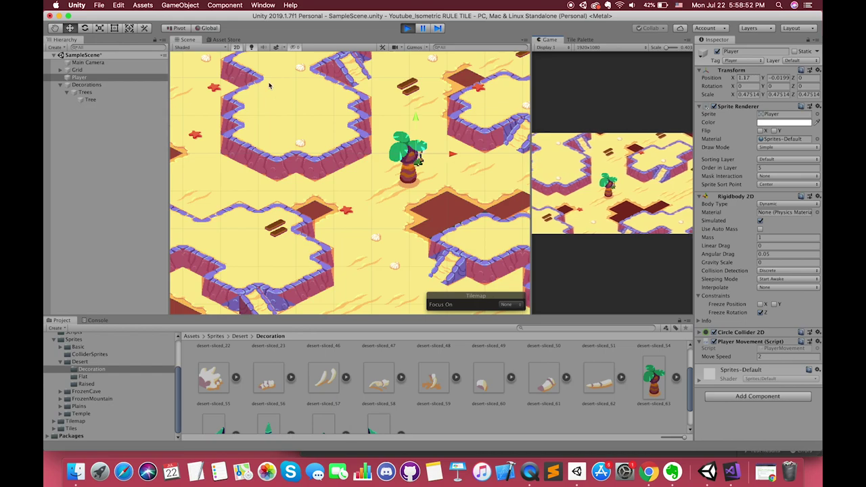
click(406, 29)
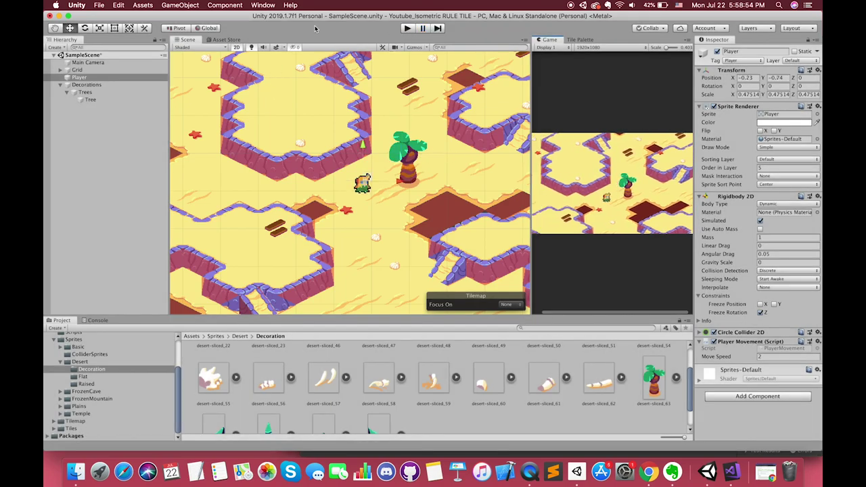
- Restore Transparency Sort Axis Y to 1 and select the Tree object
click(118, 5)
click(161, 246)
click(633, 156)
text(1)
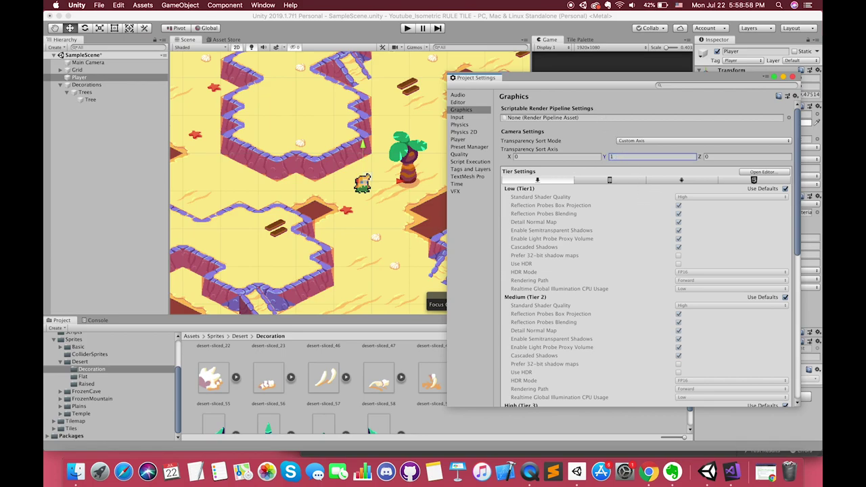
click(796, 77)
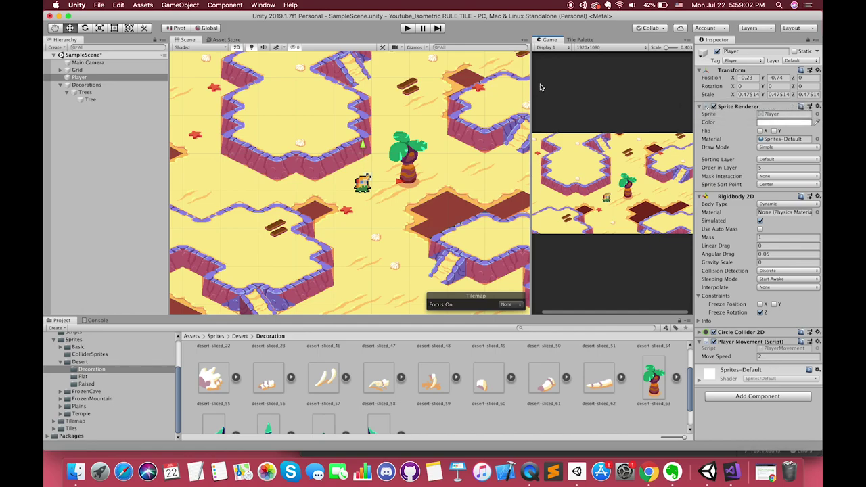
click(96, 100)
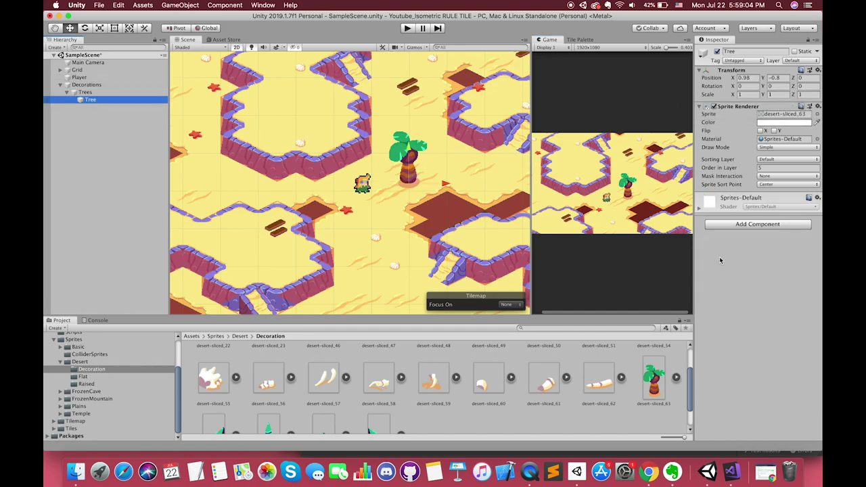
- Add a Circle Collider 2D component to the Tree
click(740, 224)
text(Co)
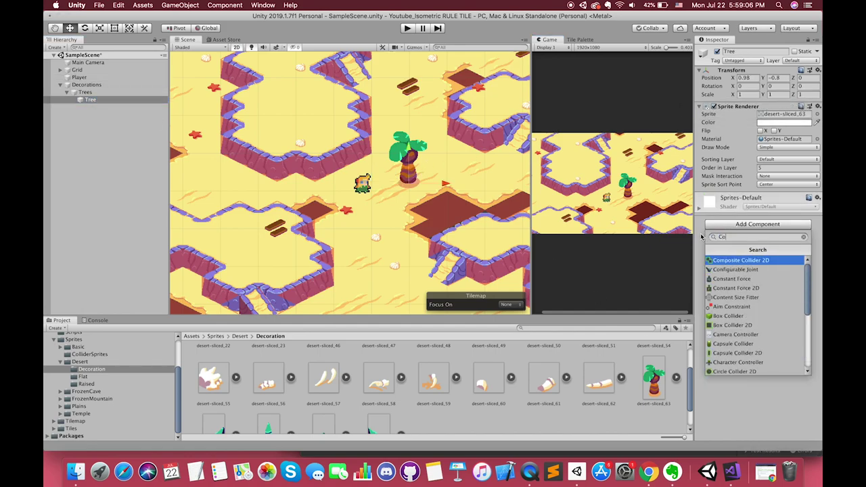
key(BackSpace)
key(BackSpace)
text(bo)
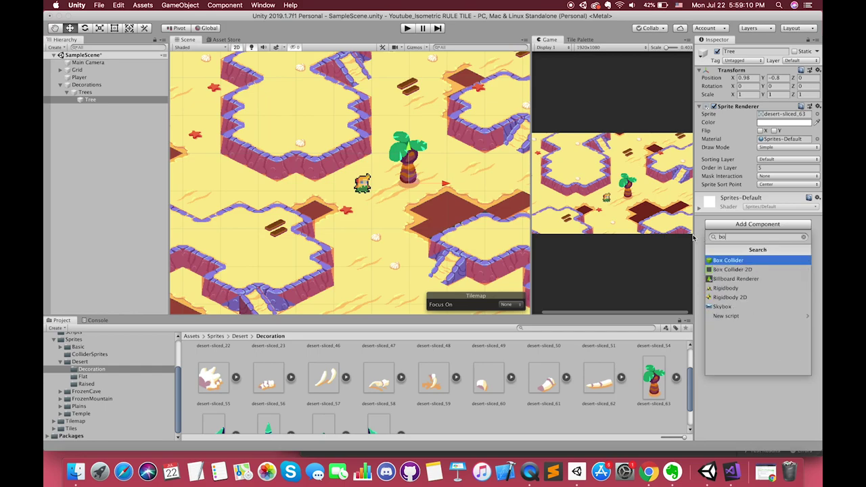
key(BackSpace)
key(BackSpace)
key(BackSpace)
text(circle)
key(Return)
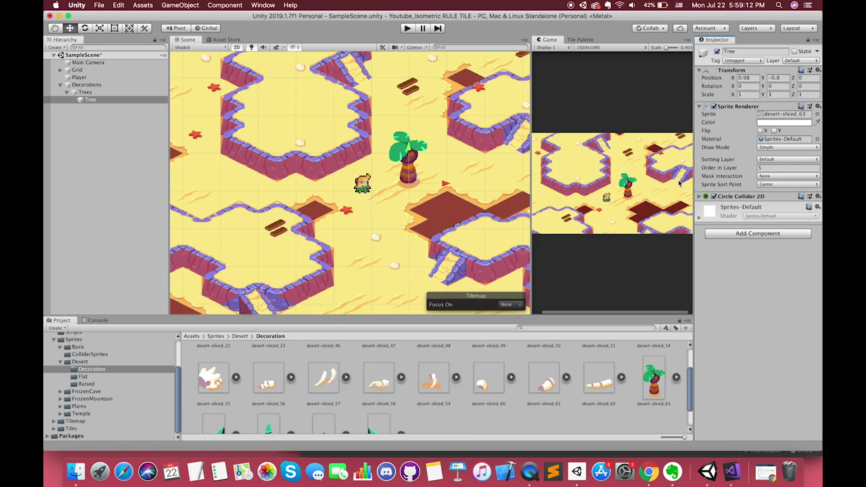
- Hide the Grid tilemap with Alt+Shift+A and reselect the Tree
scroll(420, 157, up, 3)
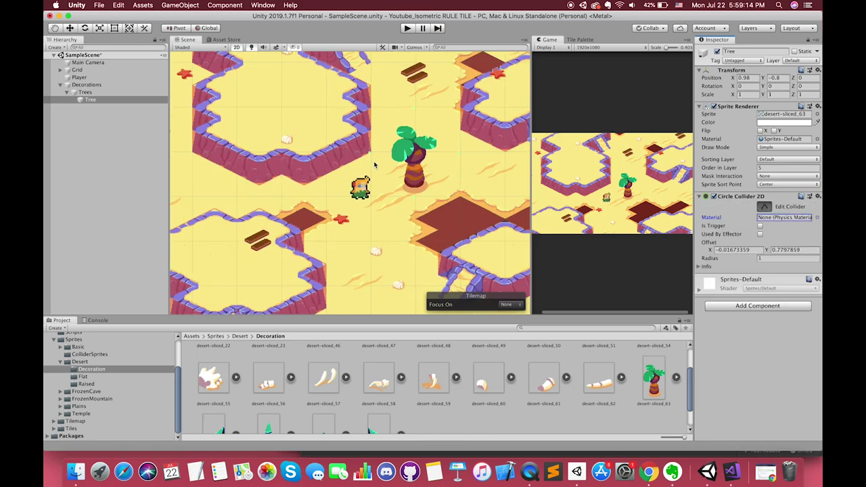
scroll(419, 157, up, 3)
scroll(453, 144, down, 3)
scroll(453, 144, down, 2)
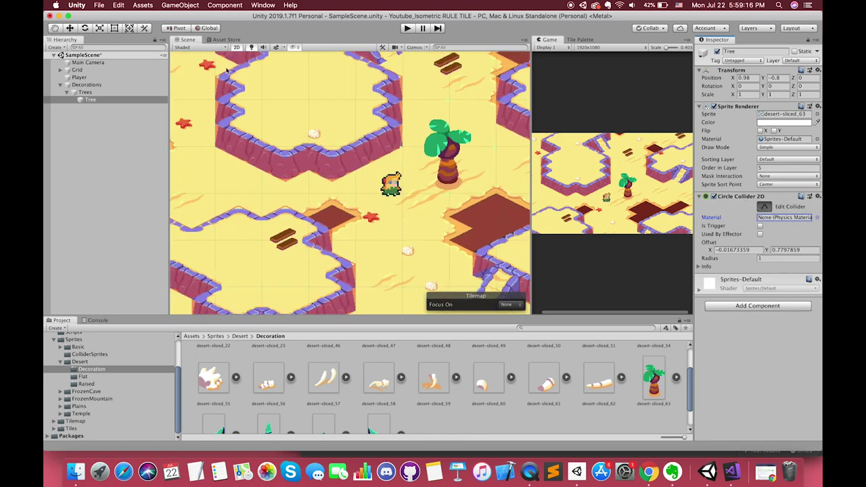
click(77, 70)
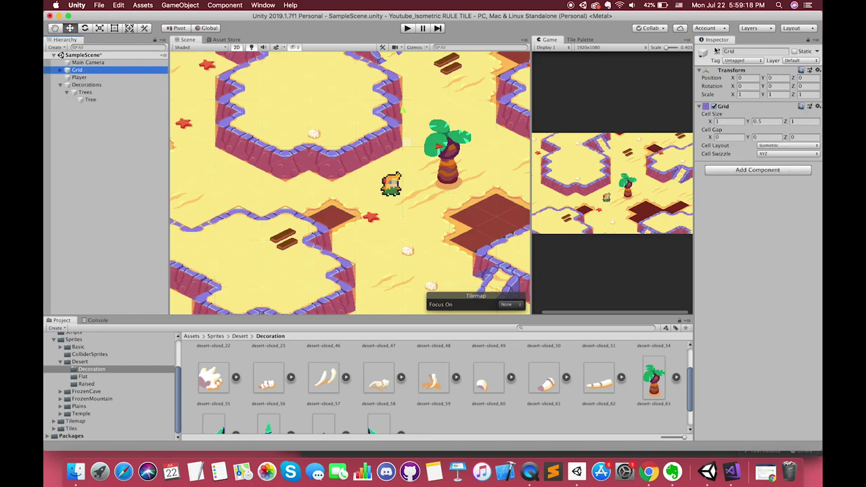
key(alt+shift+a)
click(95, 99)
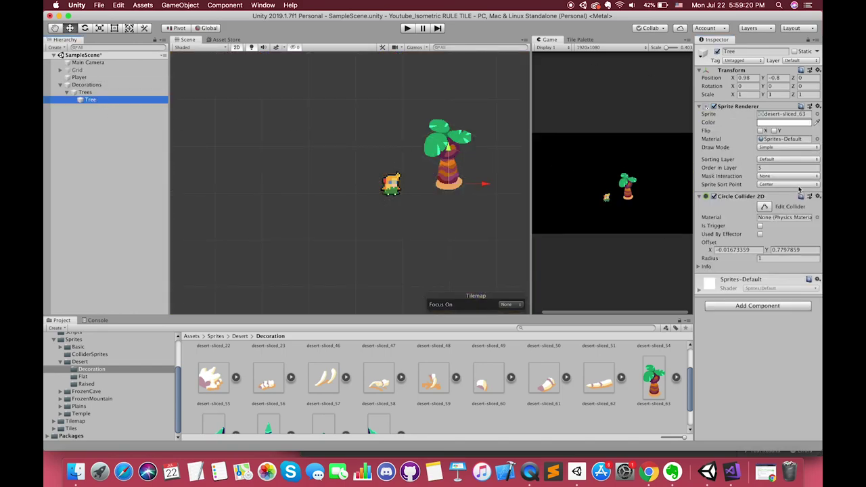
- Shrink the Circle Collider 2D to radius about 0.278 around the trunk base
click(765, 206)
scroll(464, 124, up, 2)
drag(457, 82, 462, 179)
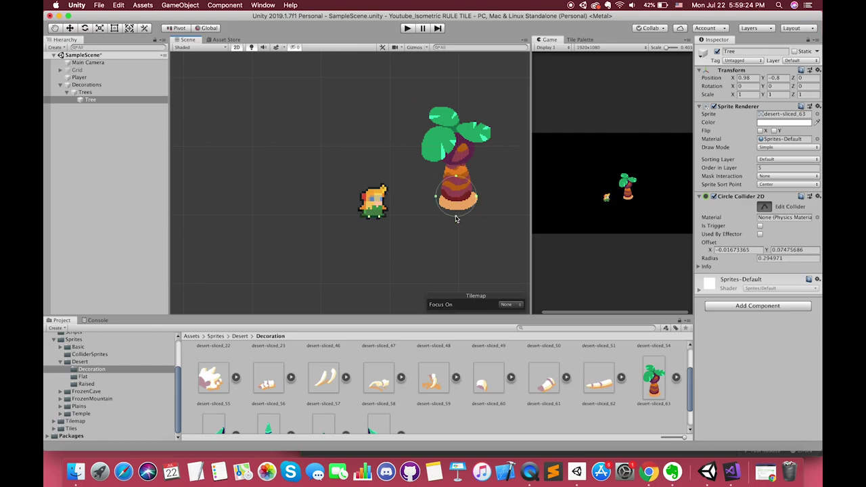
drag(456, 218, 480, 196)
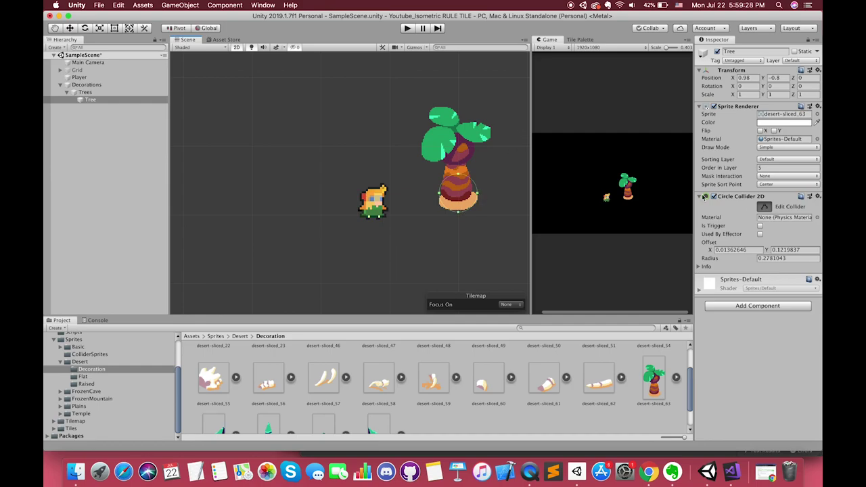
- Re-enable the Grid tilemap and play-test walking the player around the tree's trunk collider
click(77, 69)
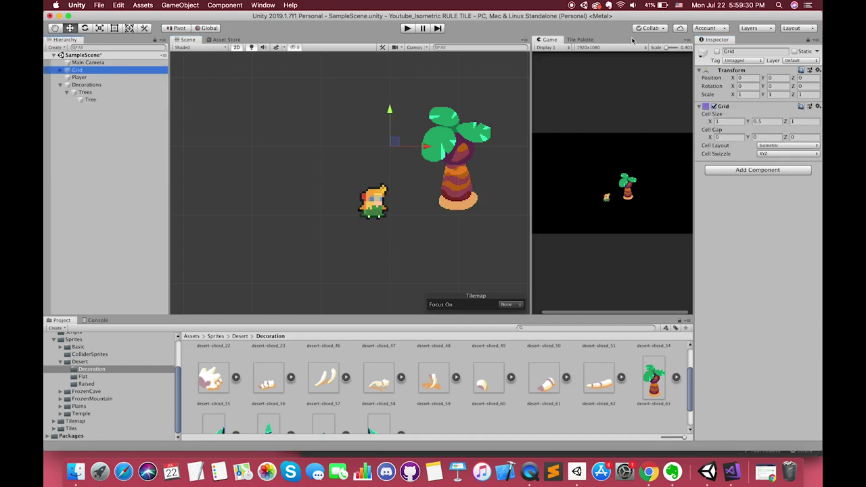
click(718, 52)
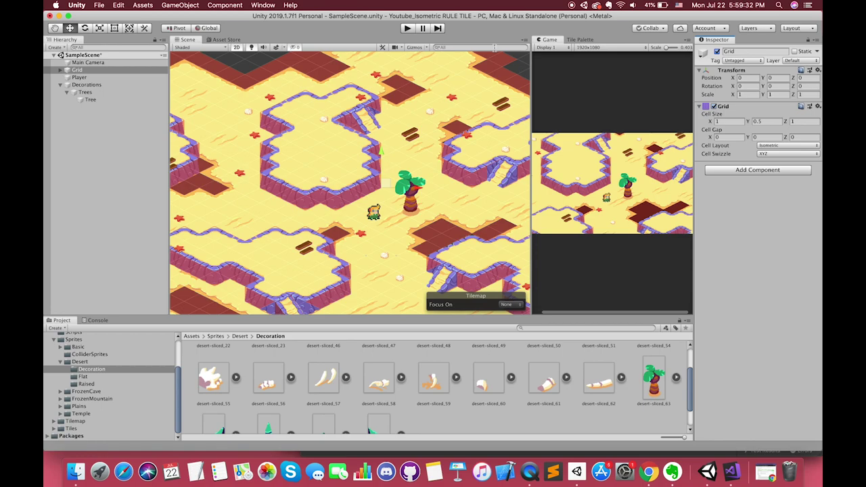
click(409, 29)
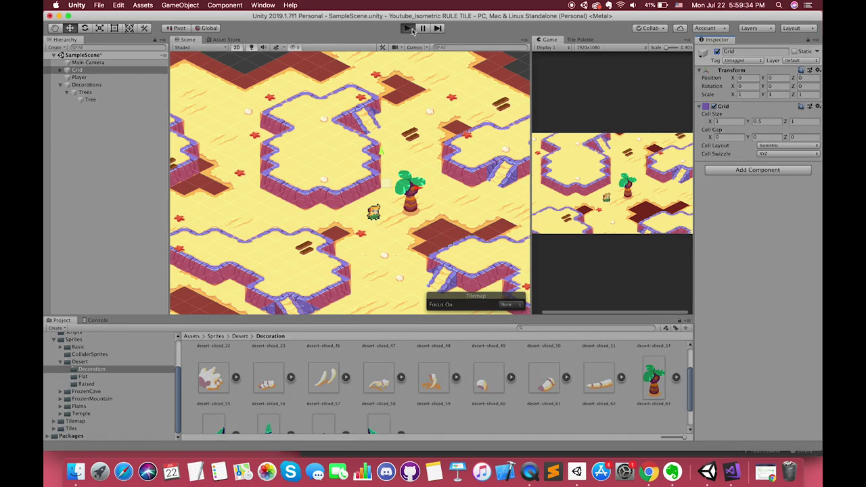
key(Right)
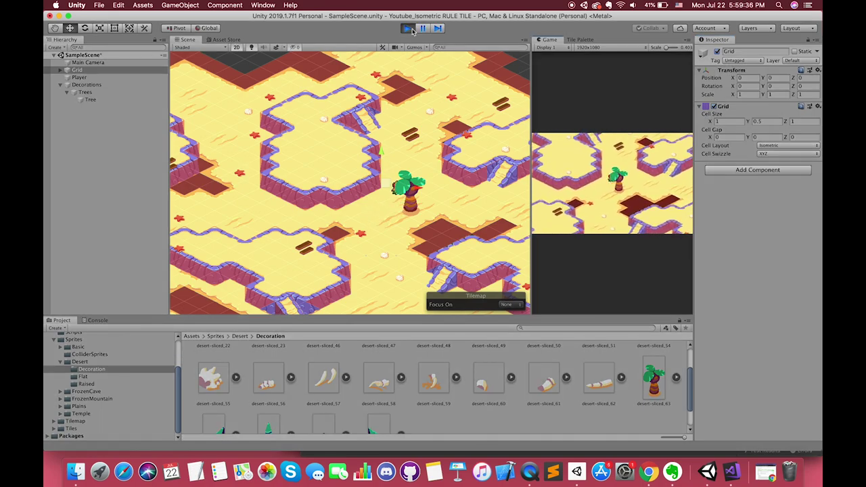
key(Left)
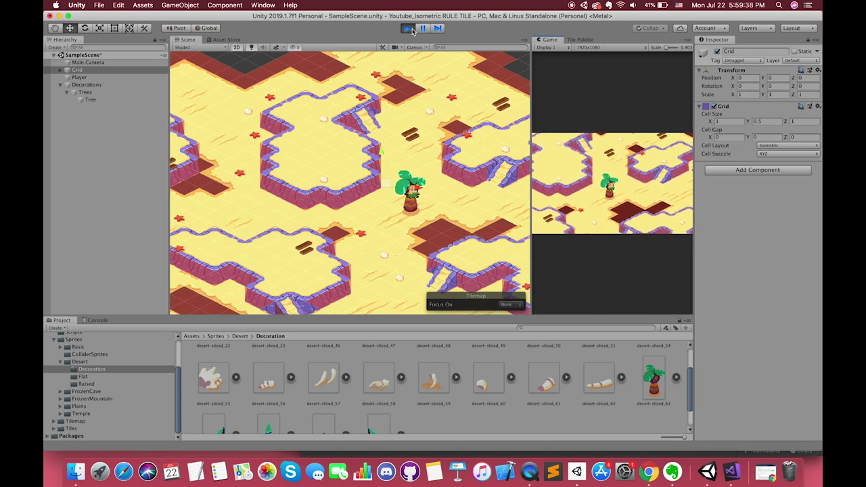
key(Down)
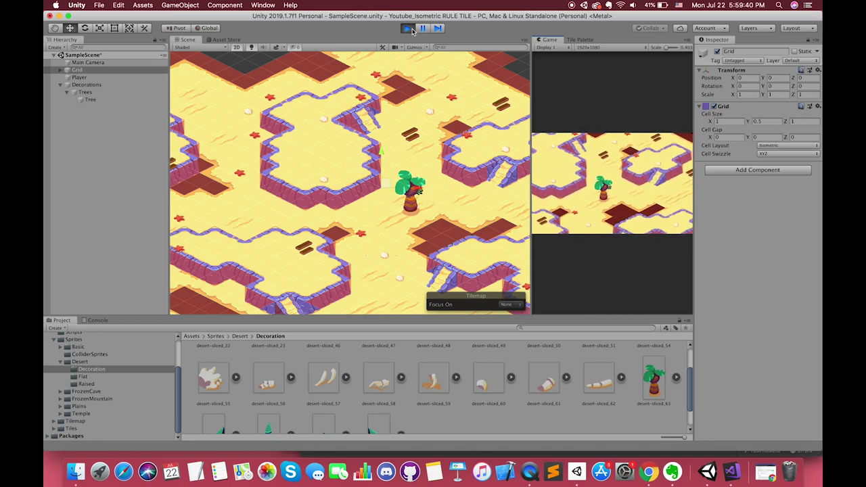
key(Left)
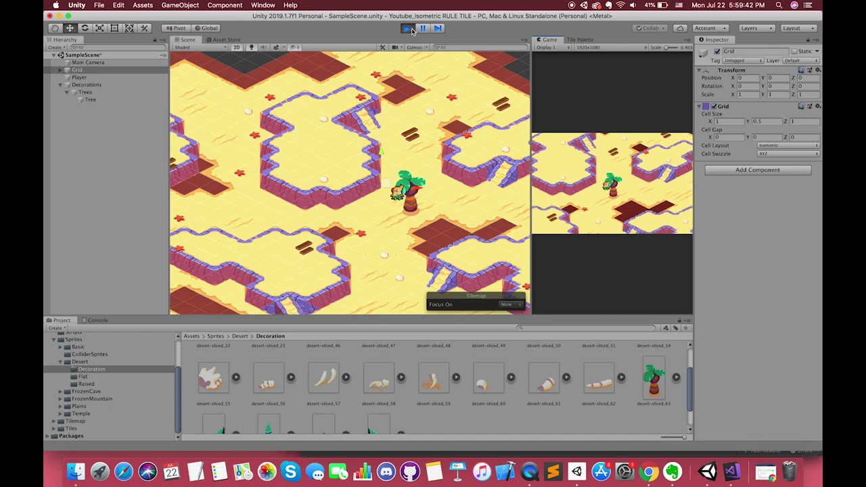
click(406, 28)
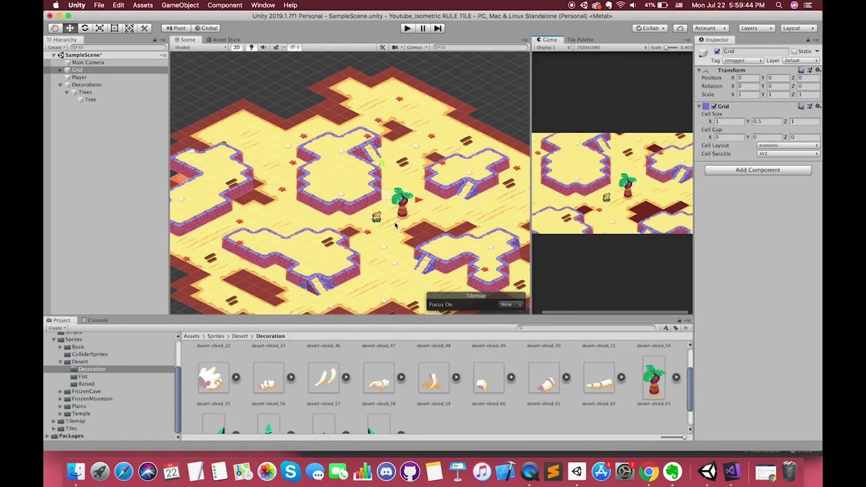
- Select the Tree and open the empty Assets/Prefabs folder
click(108, 100)
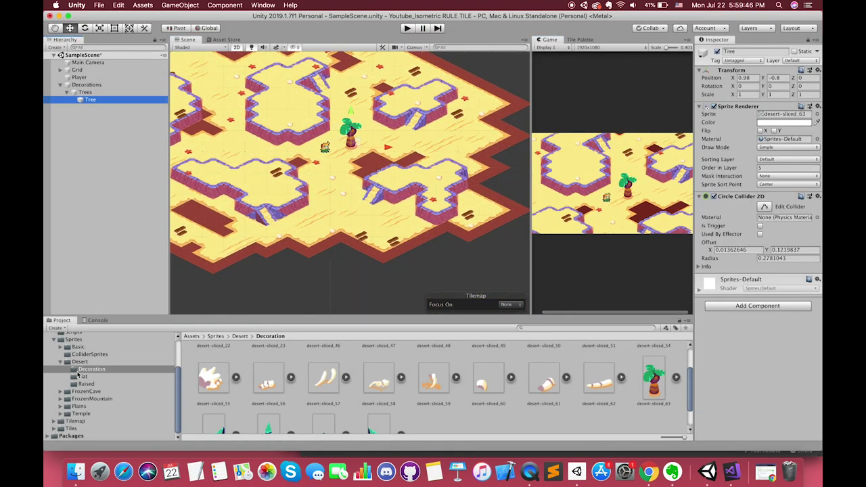
scroll(77, 373, up, 5)
click(74, 366)
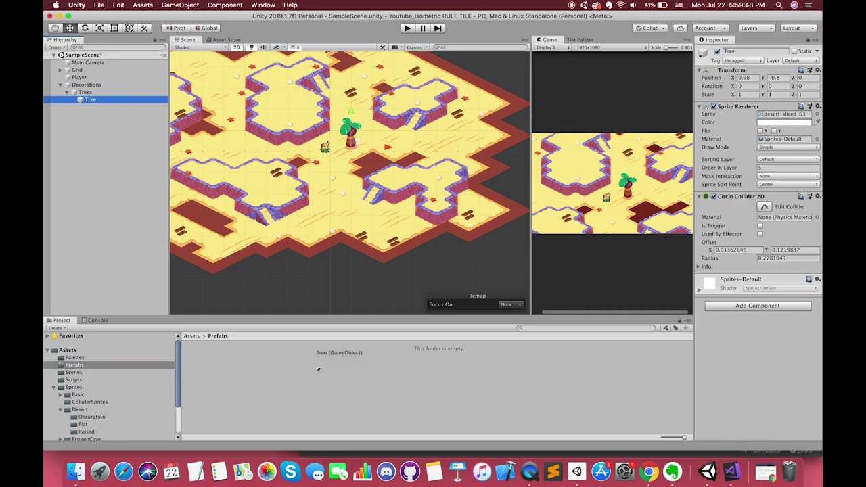
- Save Tree as a prefab, move it to the upper-right island (4.51, 0.03), and play-test
drag(90, 99, 338, 365)
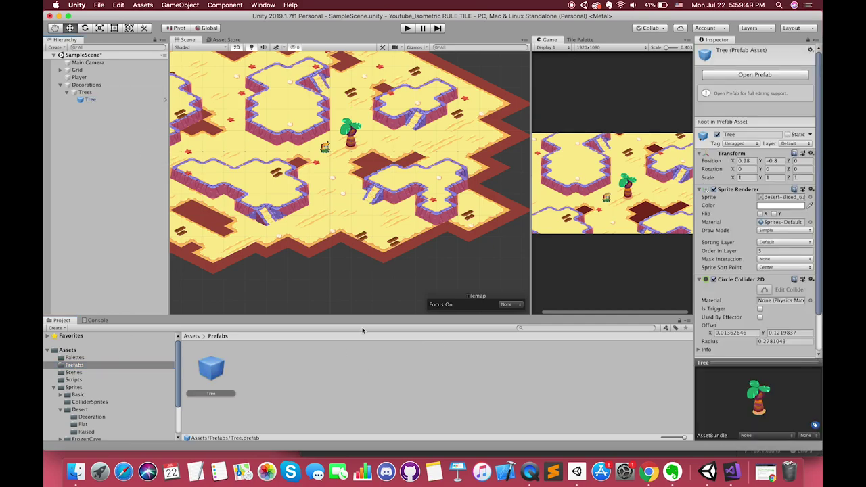
click(111, 100)
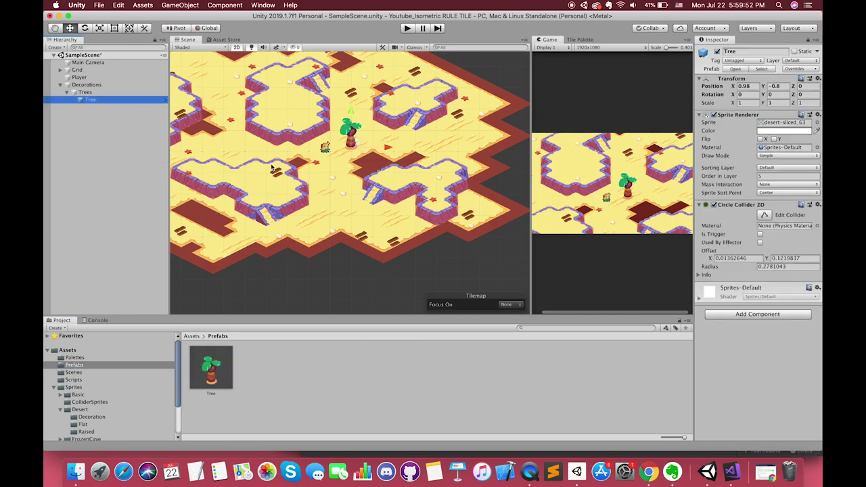
mouse_move(351, 135)
mouse_down()
mouse_move(373, 125)
mouse_move(429, 129)
mouse_up()
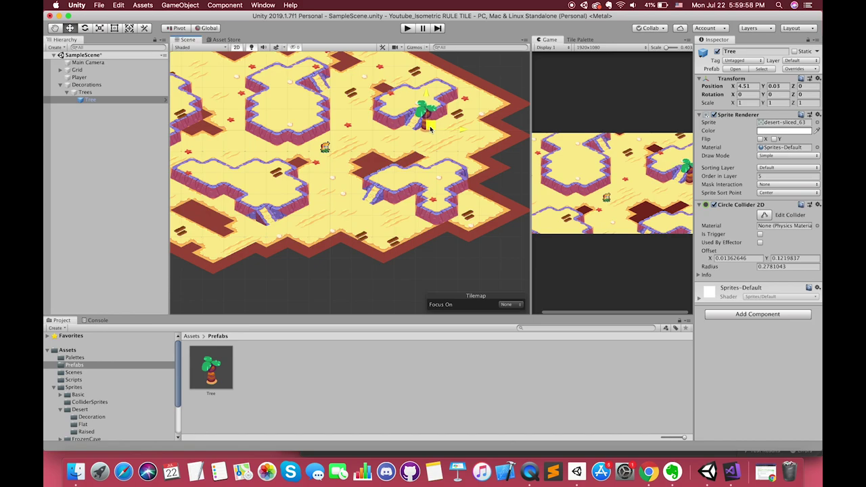
scroll(429, 130, up, 2)
scroll(416, 139, up, 3)
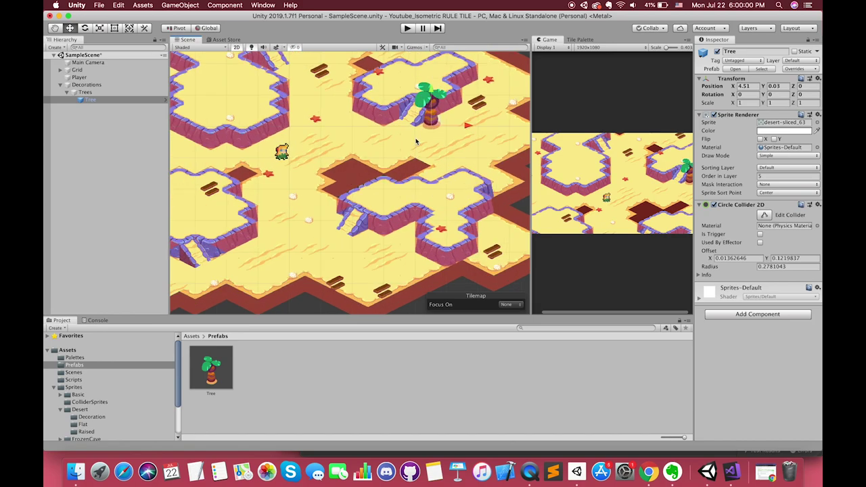
click(409, 28)
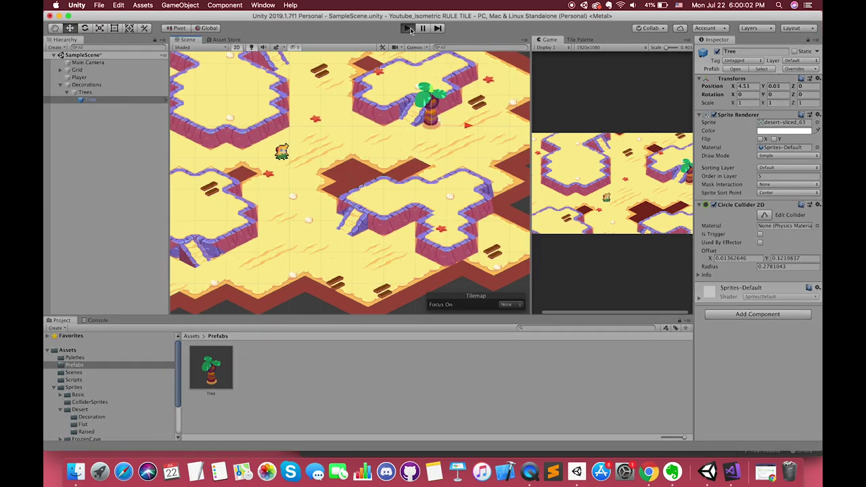
key(Right)
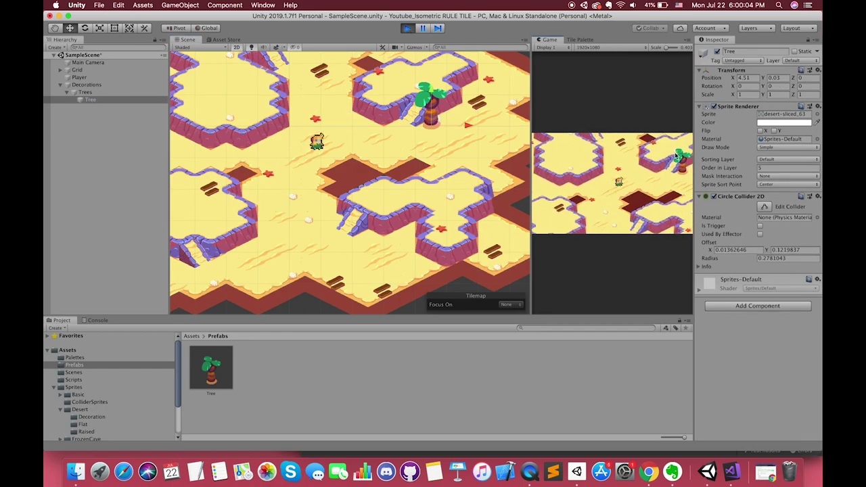
key(Up)
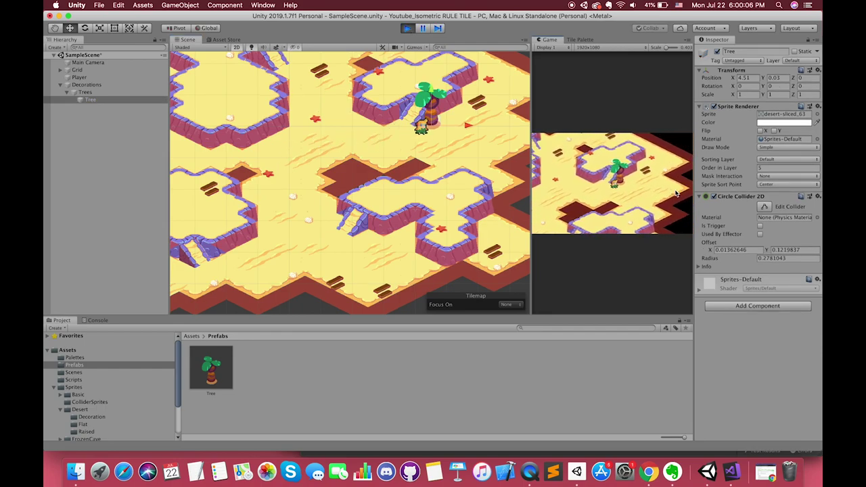
key(Up)
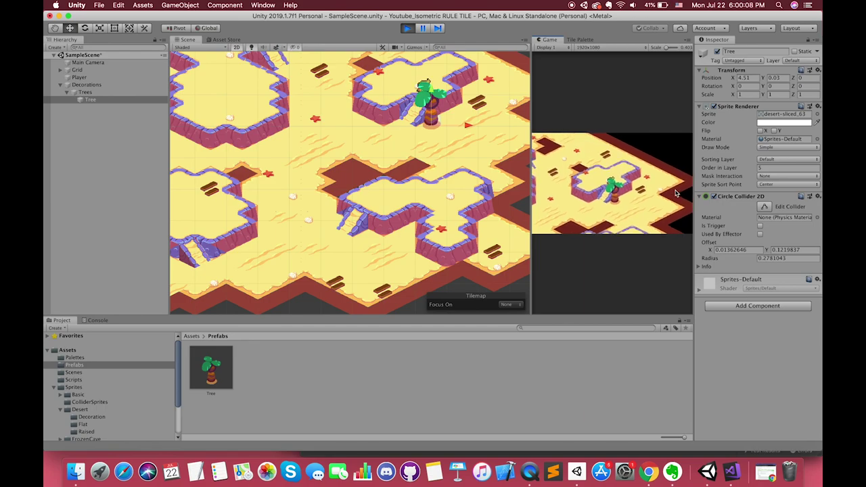
key(Down)
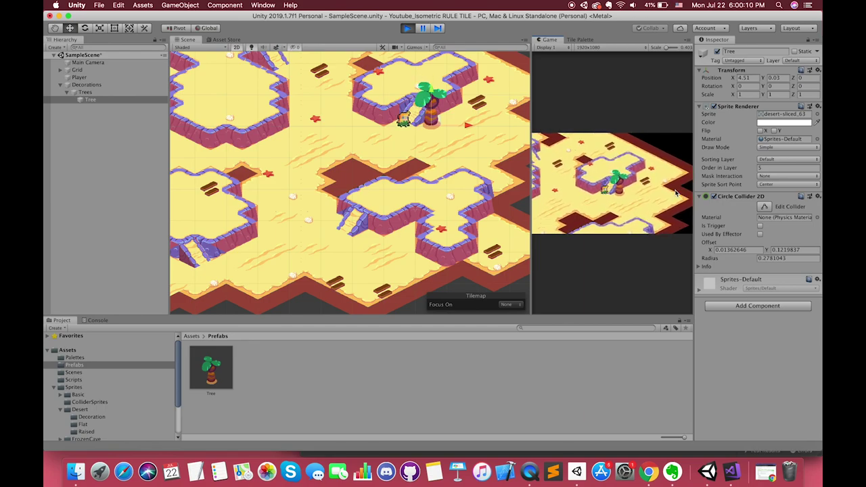
click(407, 28)
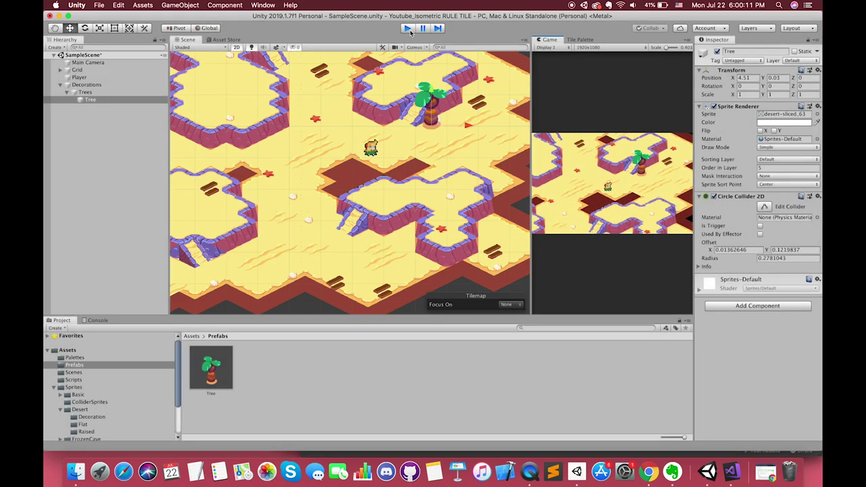
- Duplicate the Tree and place copies on the left, lower and upper-left islands
click(119, 99)
key(super+d)
mouse_move(432, 122)
mouse_down()
mouse_move(465, 180)
mouse_move(228, 145)
mouse_up()
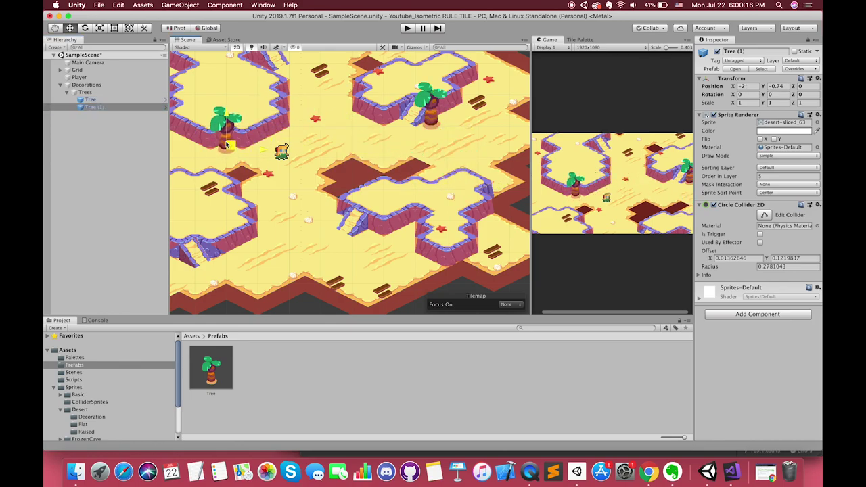
middle_drag(229, 144, 320, 150)
key(super+d)
mouse_move(324, 154)
mouse_down()
mouse_move(361, 251)
mouse_move(504, 235)
mouse_move(258, 265)
mouse_move(270, 266)
mouse_up()
key(super+d)
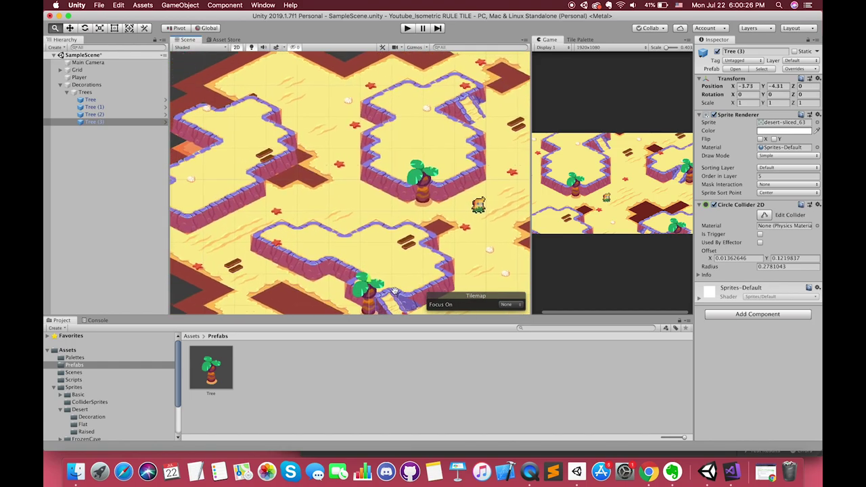
scroll(373, 180, left, 10)
scroll(373, 180, right, 2)
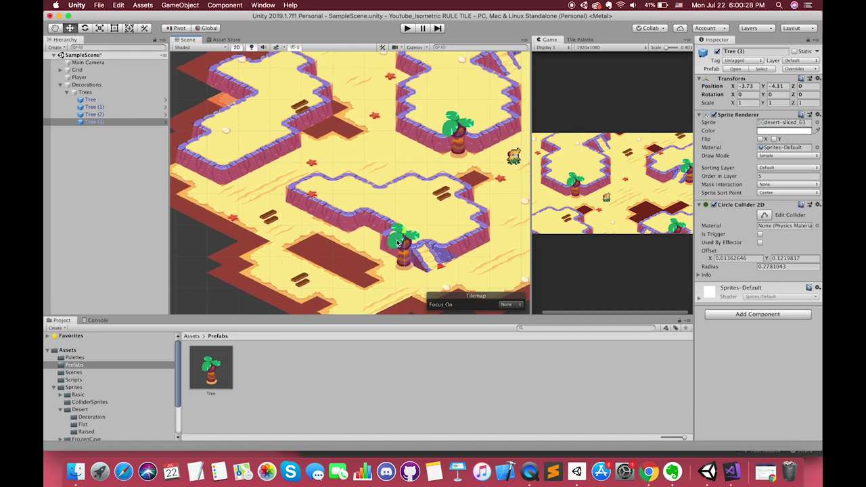
key(super+d)
mouse_move(403, 244)
mouse_down()
mouse_move(254, 176)
mouse_move(339, 128)
mouse_up()
- Keep duplicating the palm and spread copies across the upper and right islands, up to Tree (12)
key(super+d)
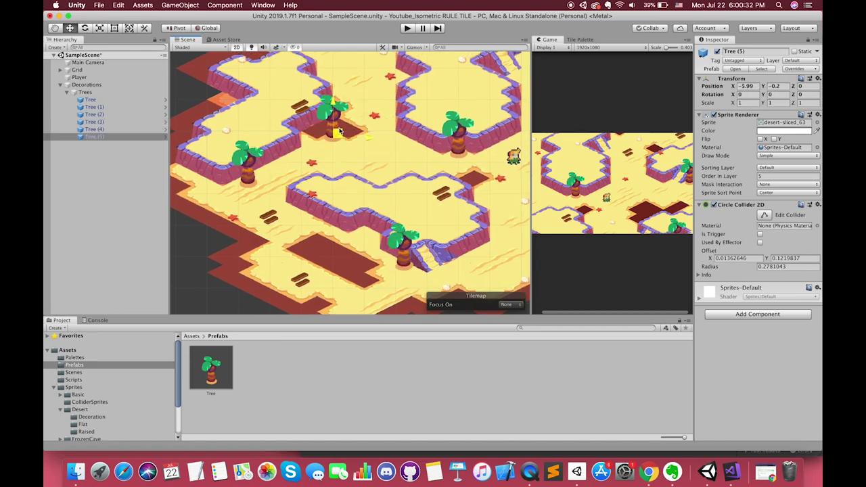
scroll(339, 128, up, 5)
scroll(338, 128, right, 2)
key(super+d)
mouse_move(308, 210)
mouse_down()
mouse_move(330, 107)
mouse_move(289, 86)
mouse_move(428, 106)
mouse_up()
key(super+d)
scroll(428, 107, up, 3)
scroll(428, 106, right, 5)
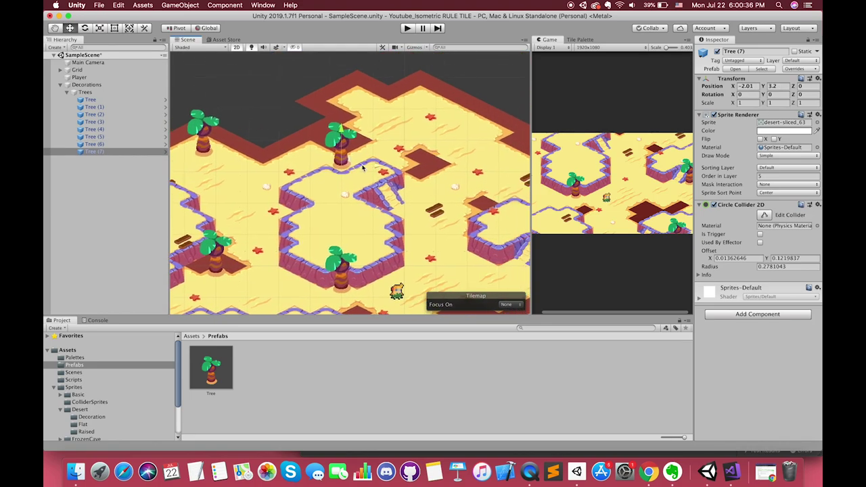
key(super+d)
mouse_move(346, 160)
mouse_down()
mouse_move(401, 119)
mouse_move(499, 146)
mouse_move(513, 183)
mouse_up()
key(super+d)
key(super+d)
middle_drag(513, 182, 427, 146)
key(super+d)
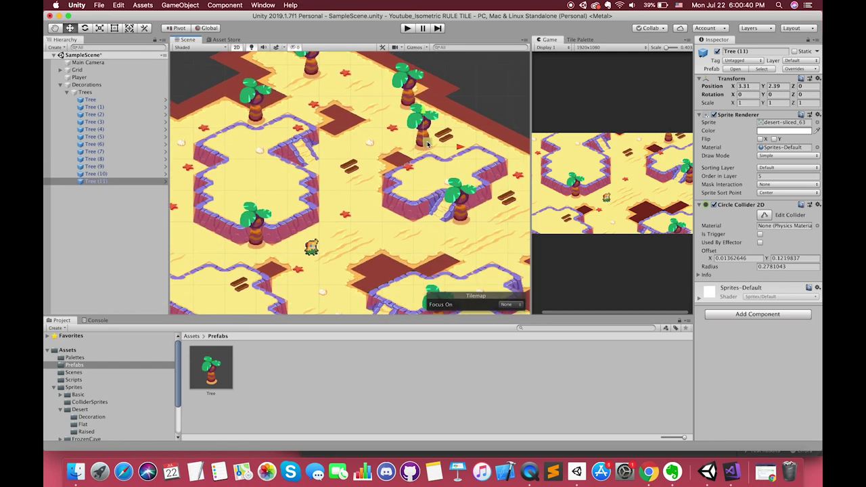
mouse_move(426, 146)
mouse_down()
mouse_move(513, 156)
mouse_move(343, 135)
mouse_up()
key(super+d)
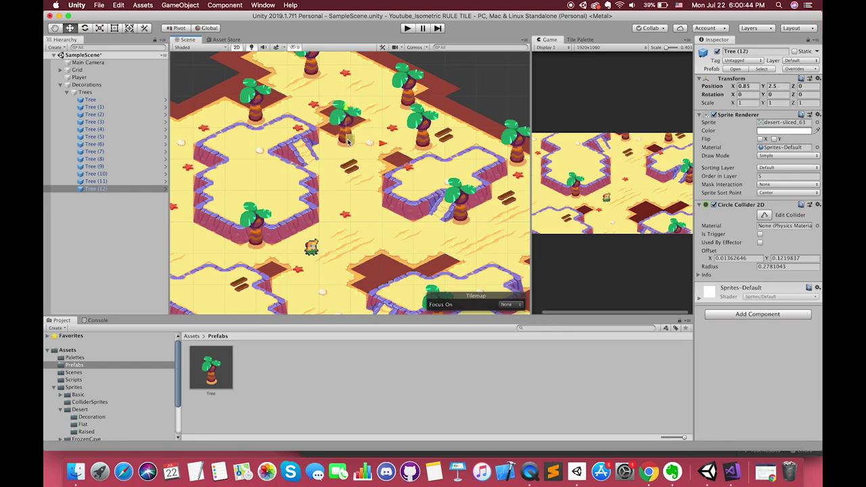
- Select four of the scattered palm tree copies, including Tree (11), in the Hierarchy
click(95, 122)
super+click(95, 137)
super+click(102, 167)
super+click(103, 181)
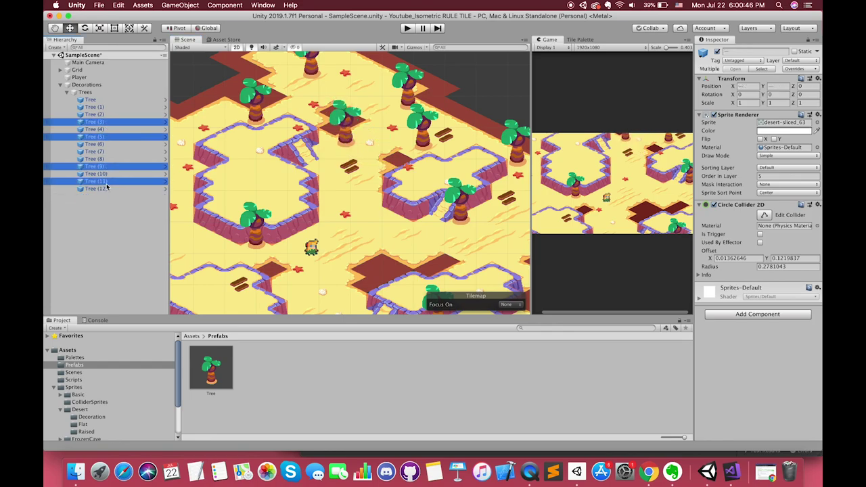
- Set the selected trees' Transform Scale X, Y and Z to 0.6
click(745, 103)
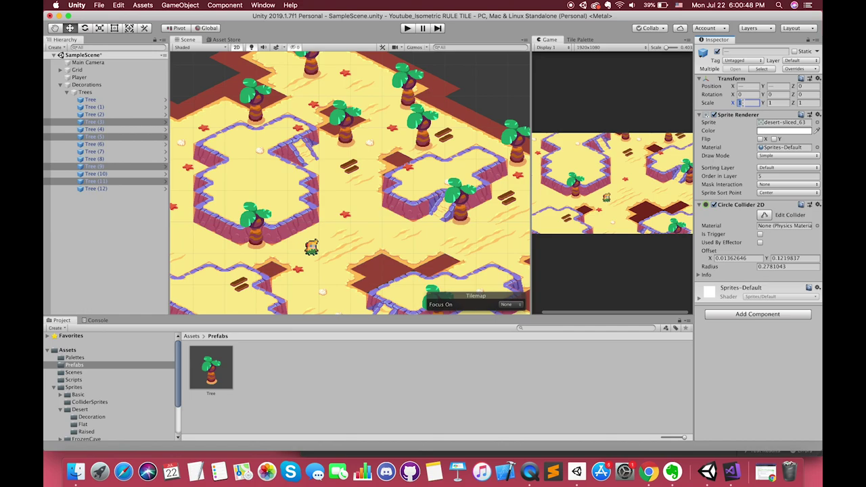
text(0.6)
key(Tab)
text(6)
key(Home)
text(0.)
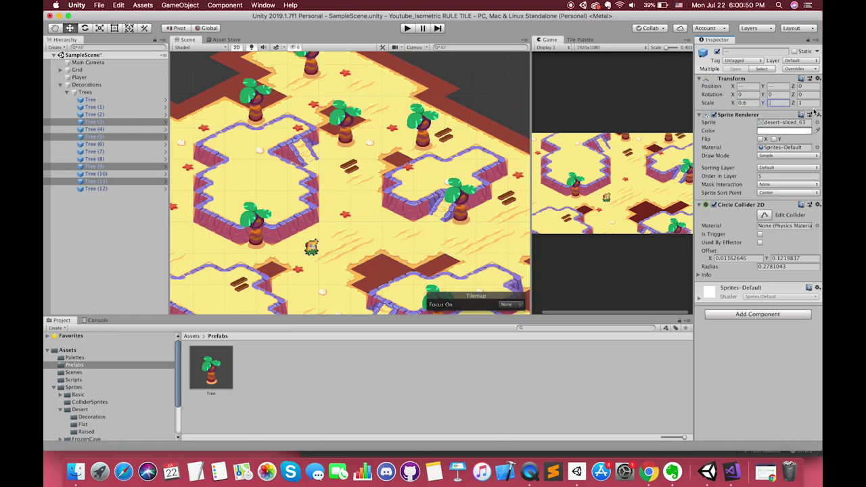
scroll(431, 133, down, 3)
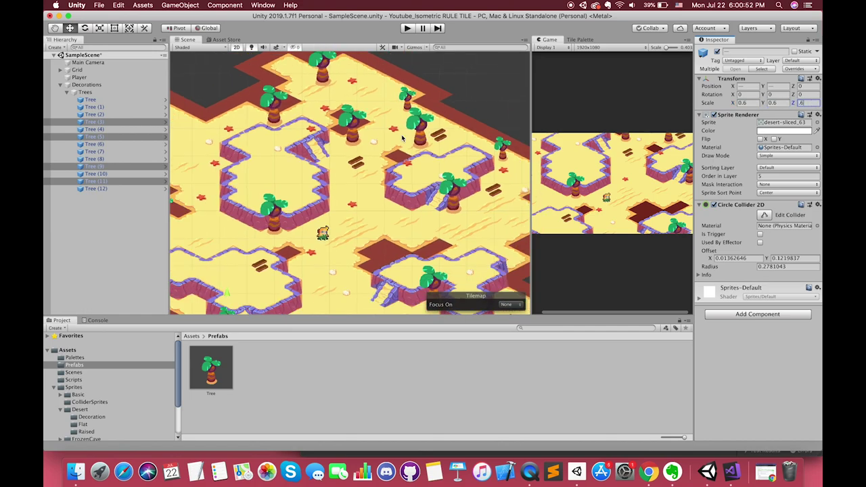
scroll(426, 134, down, 3)
scroll(423, 135, down, 3)
middle_drag(419, 137, 390, 137)
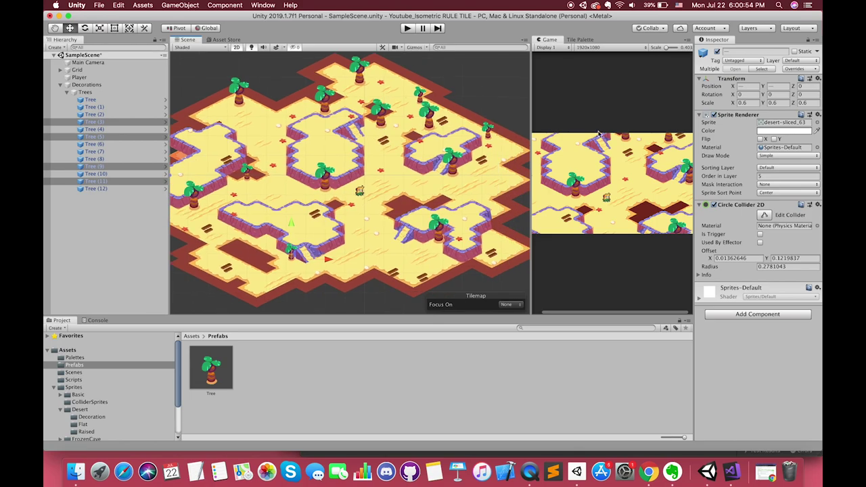
- Give the selected small trees' Sprite Renderer a pale warm yellow colour, EAD674
click(778, 130)
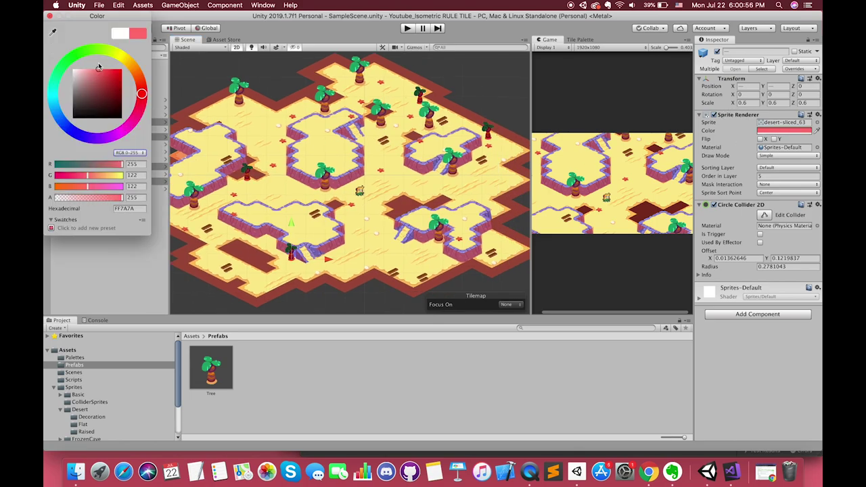
click(121, 61)
click(120, 63)
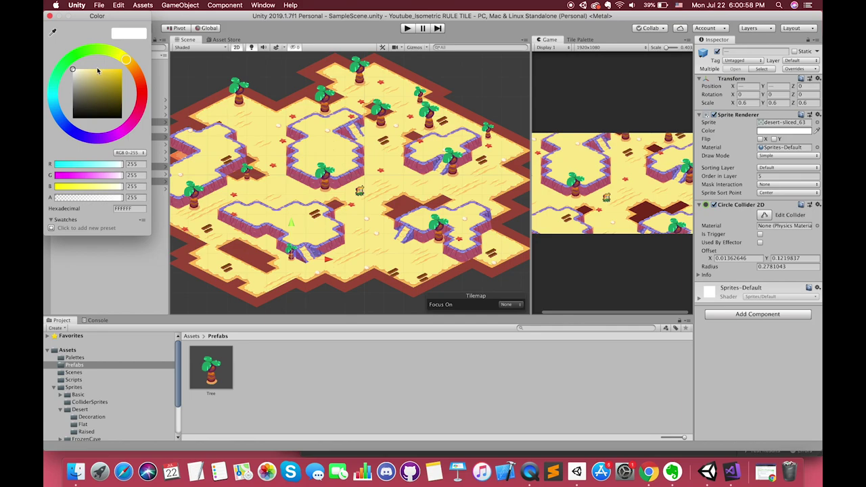
drag(92, 79, 88, 72)
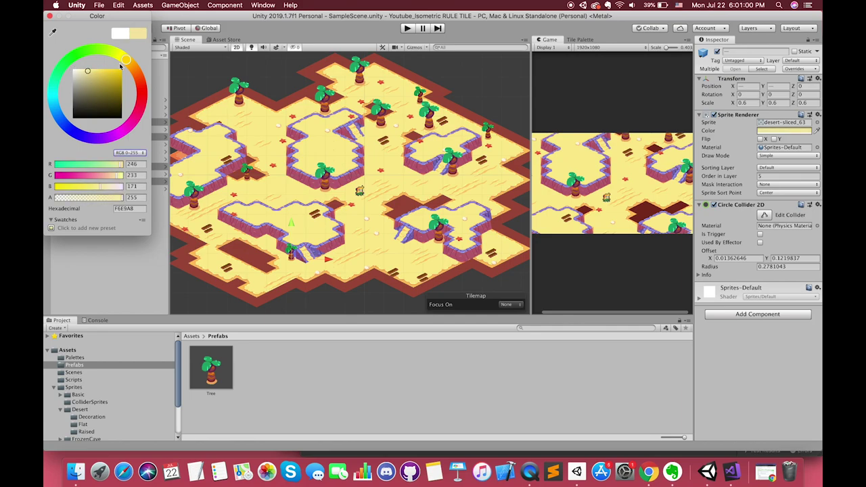
click(98, 75)
scroll(471, 147, up, 3)
scroll(470, 147, up, 2)
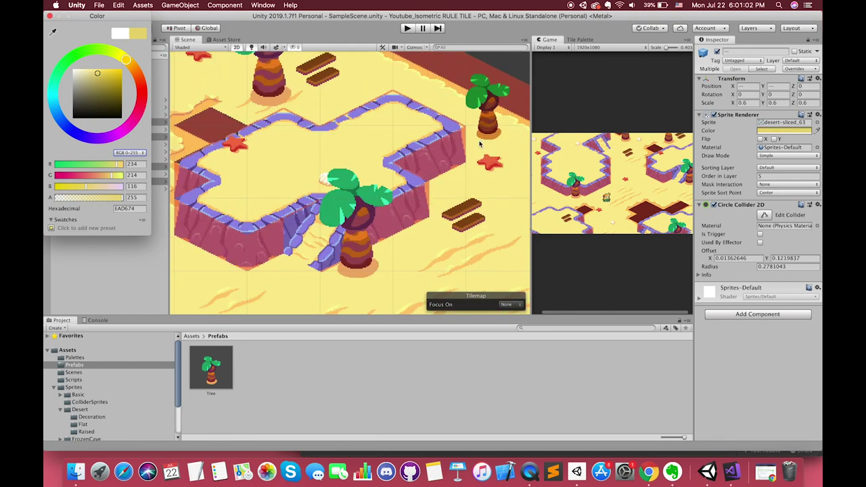
scroll(470, 146, down, 2)
scroll(471, 146, down, 3)
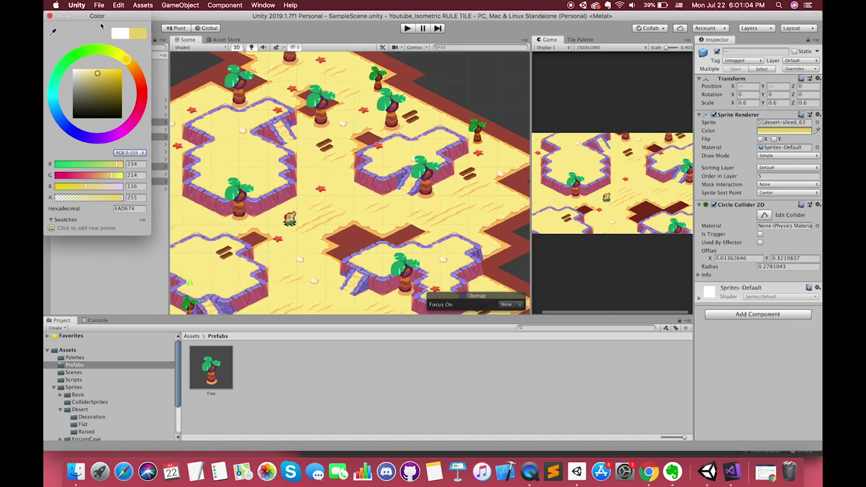
click(49, 17)
scroll(397, 189, down, 3)
scroll(397, 189, up, 2)
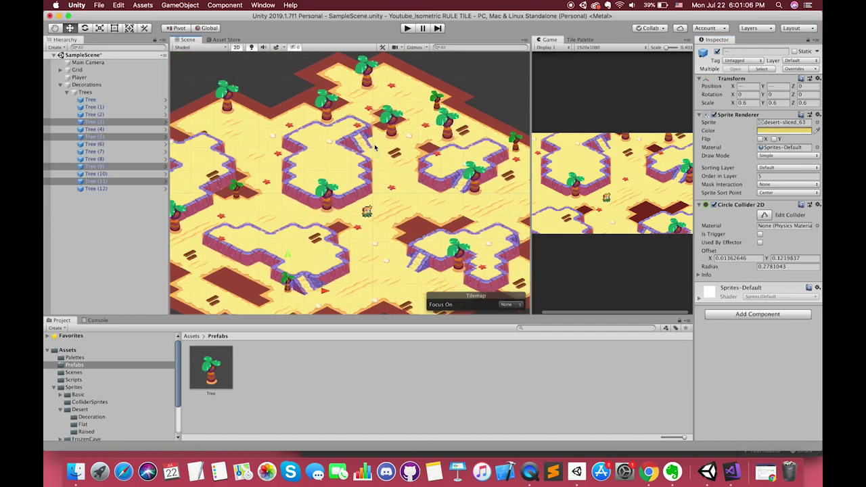
- Create an empty child GameObject under Decorations and name it Tent
click(67, 92)
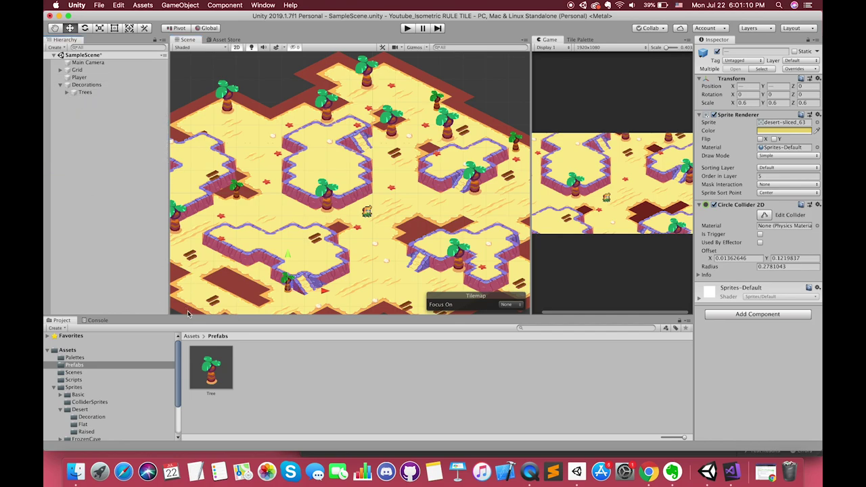
click(59, 387)
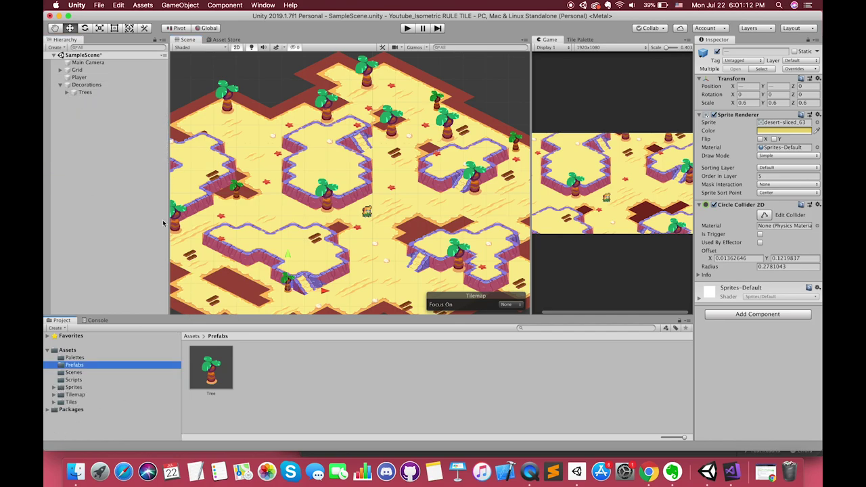
right_click(76, 85)
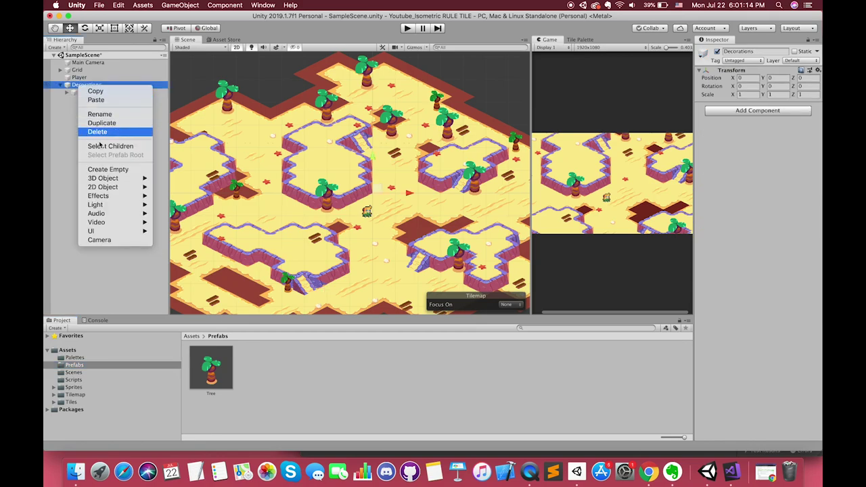
click(102, 170)
click(81, 100)
text(Tent)
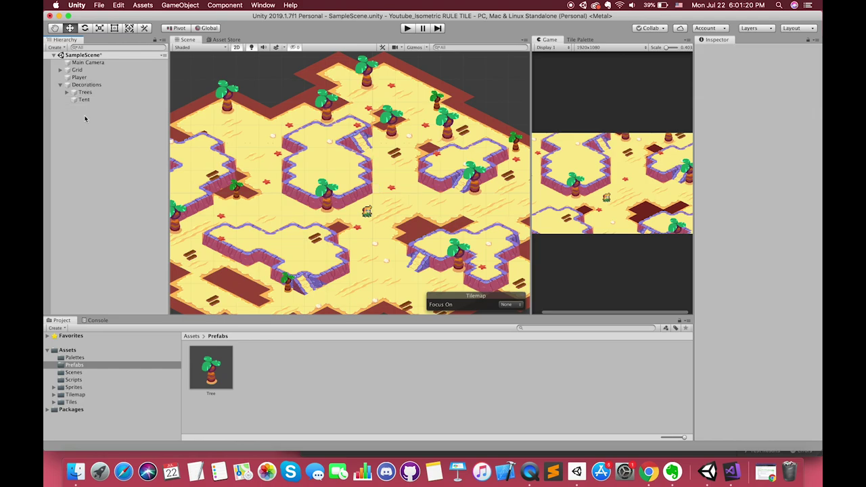
key(Return)
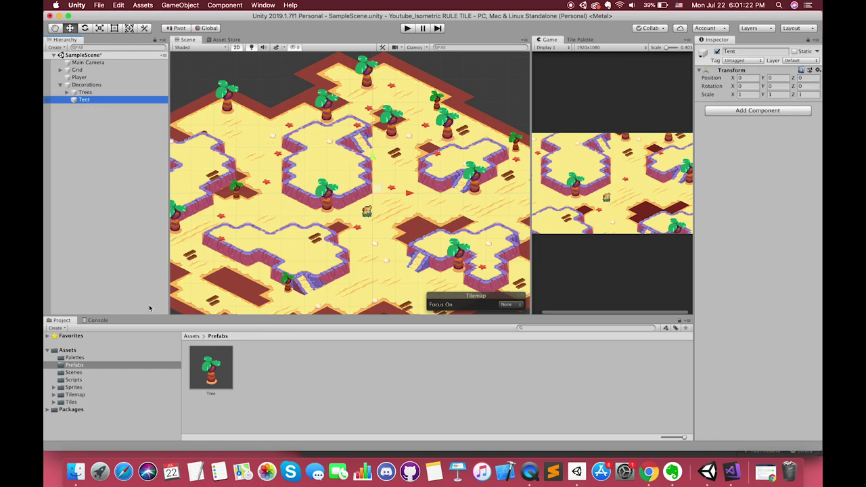
click(70, 387)
click(72, 395)
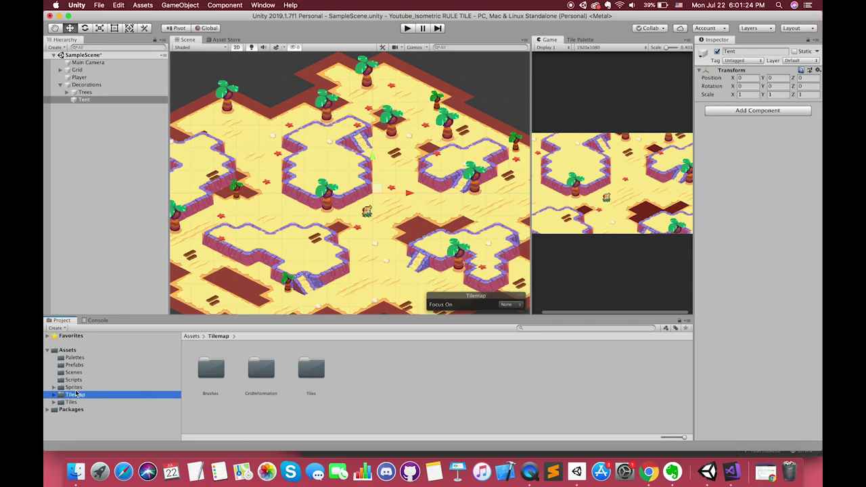
- Browse to the Sprites/Desert/Decoration folder in the Project window
click(73, 387)
double_click(315, 376)
double_click(210, 378)
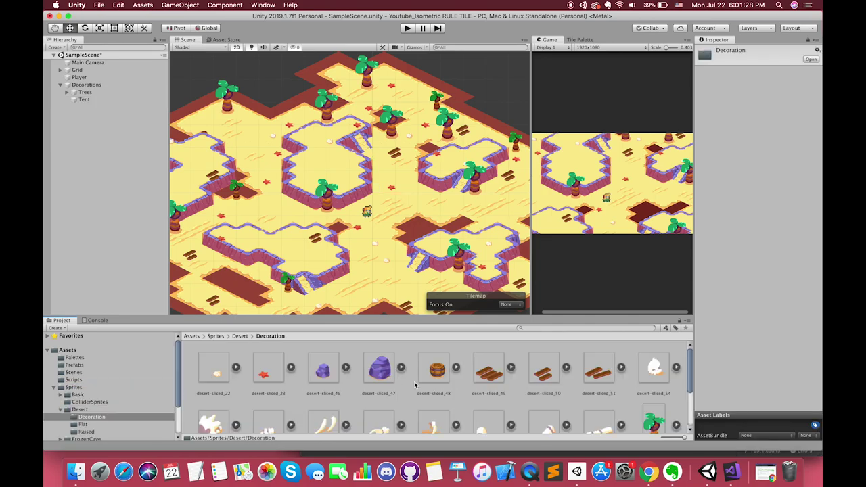
scroll(416, 385, down, 3)
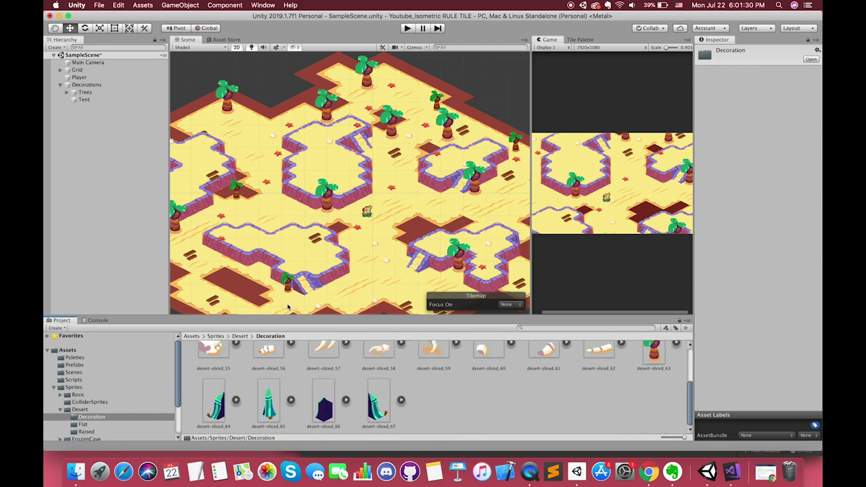
- Add tent pieces desert-sliced_64, _65, _66 and _67 as children of Tent
click(84, 100)
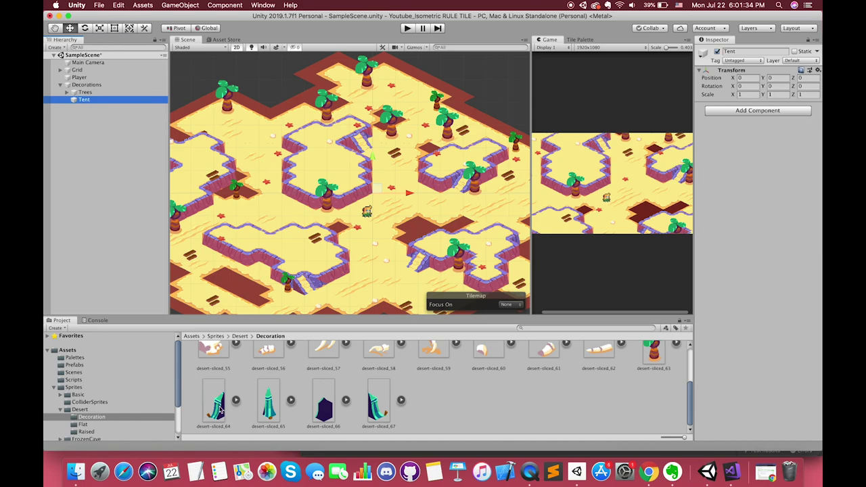
drag(220, 409, 84, 99)
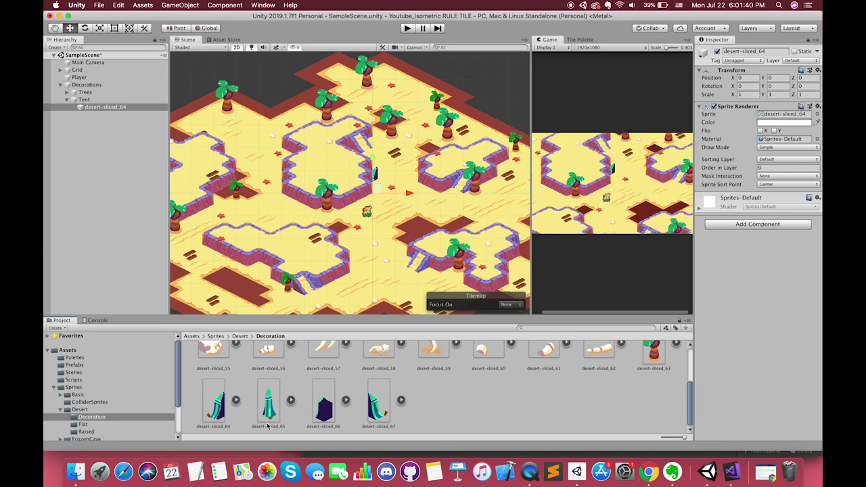
drag(269, 406, 84, 99)
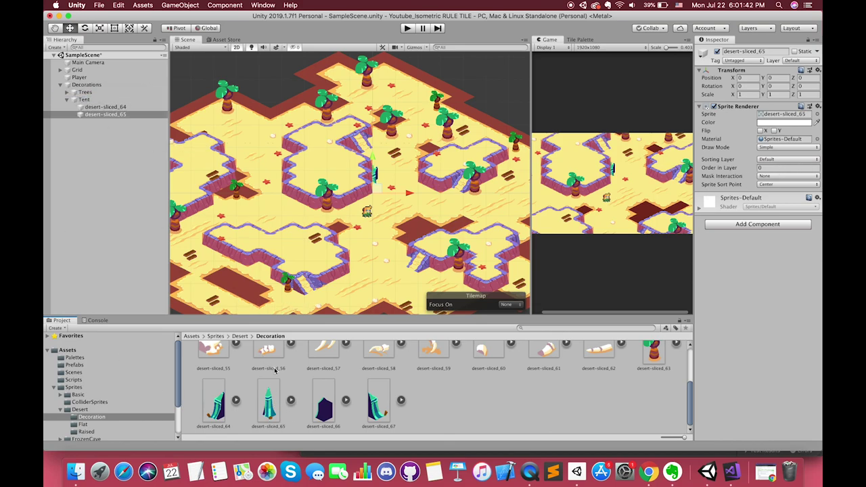
drag(324, 407, 84, 99)
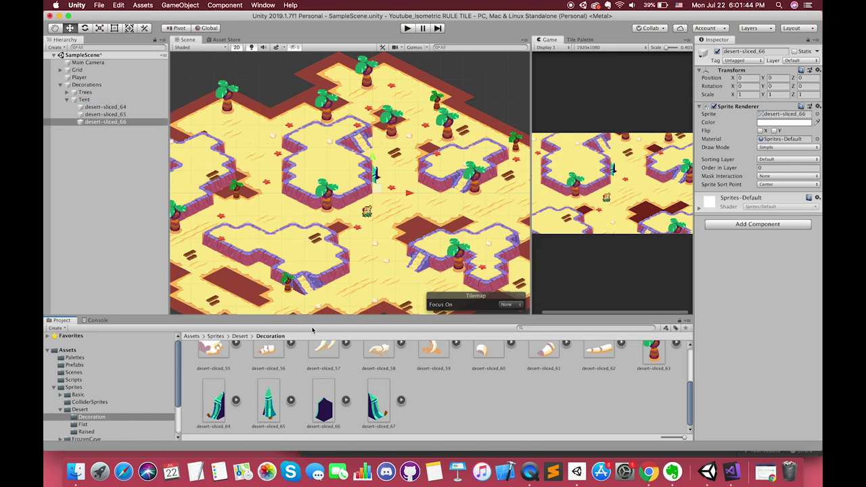
click(372, 400)
drag(371, 400, 83, 100)
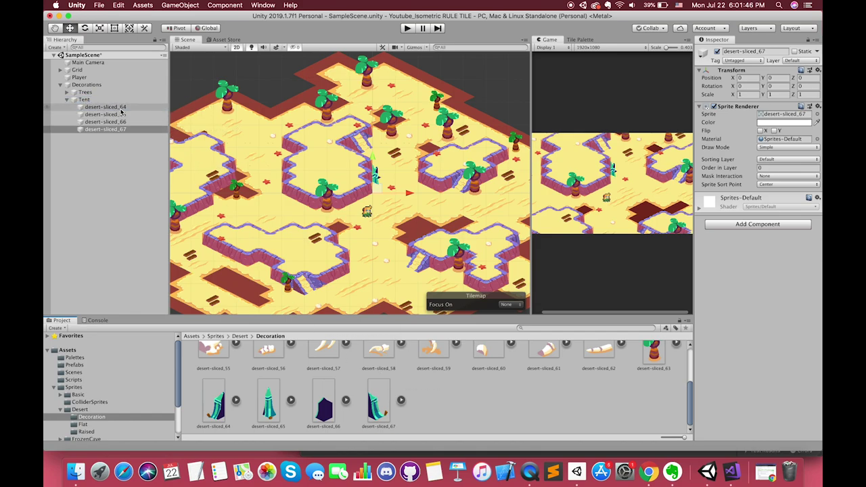
- Set Order in Layer to 5 for all four tent pieces
click(765, 167)
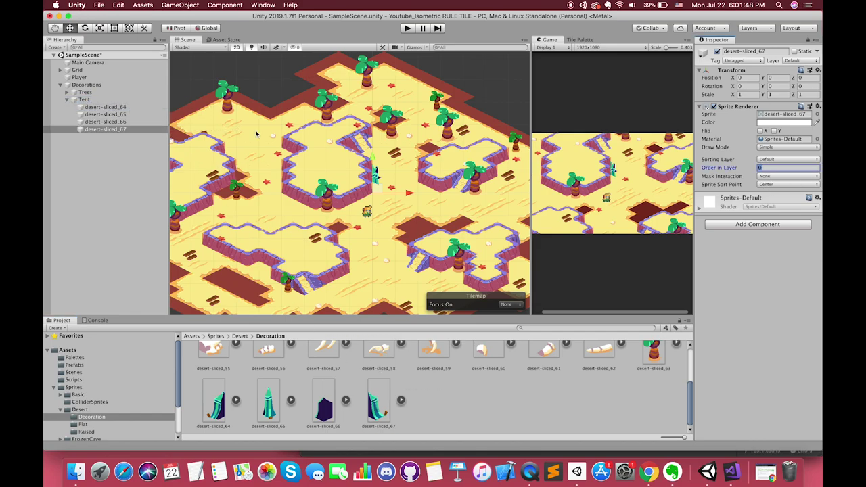
click(105, 107)
shift+click(110, 132)
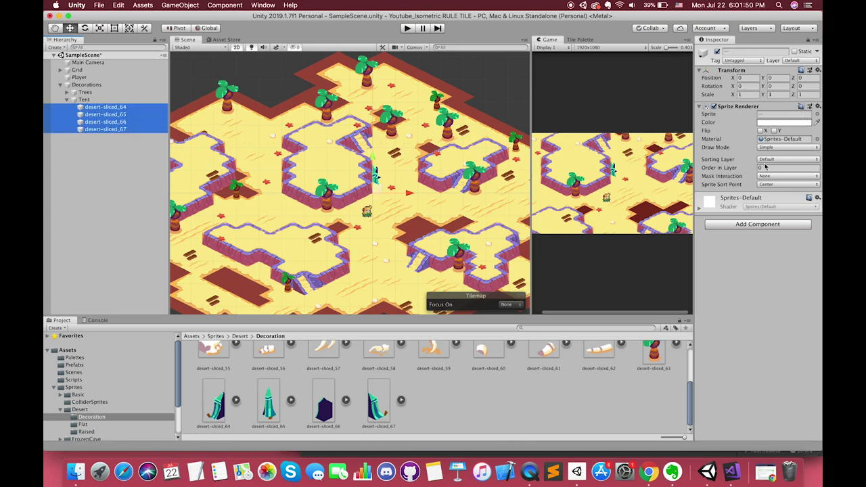
click(766, 167)
text(5)
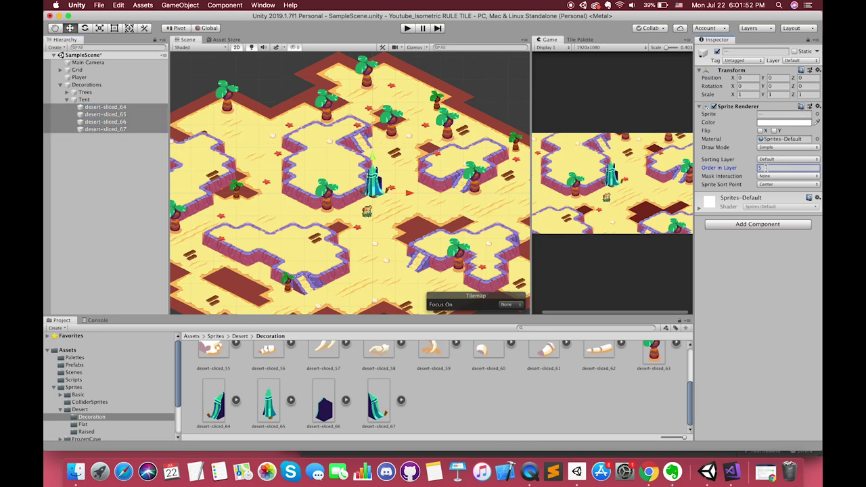
scroll(379, 208, up, 5)
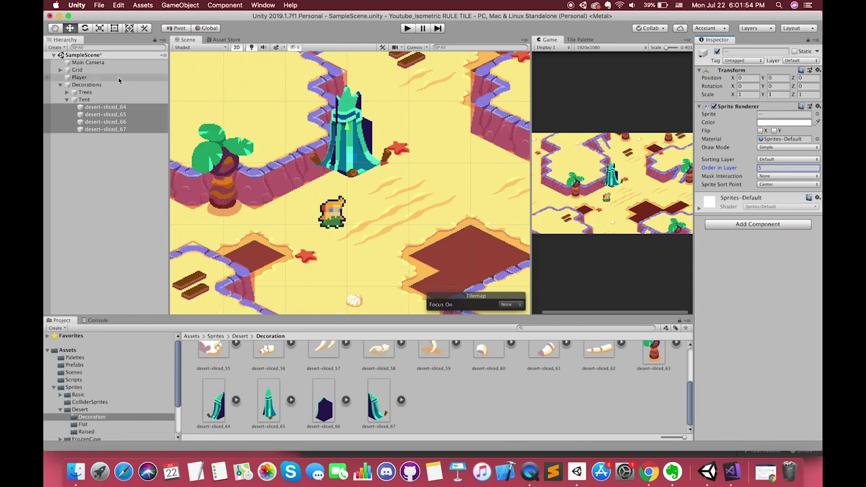
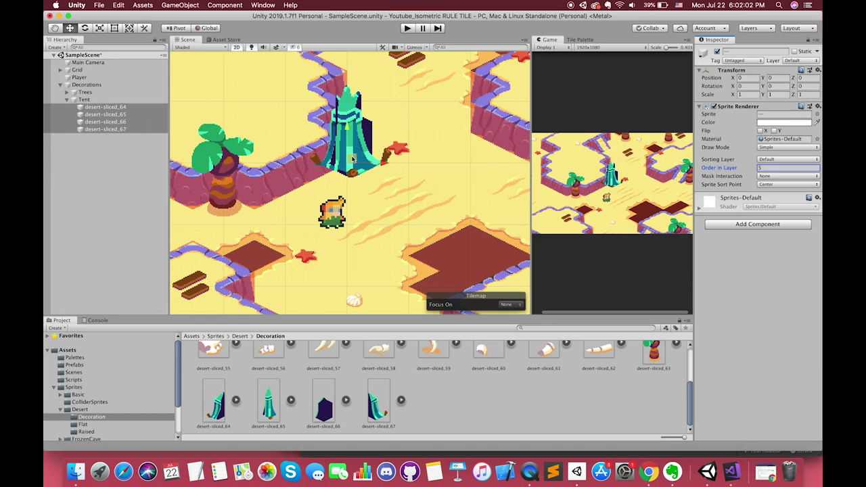
- Slide the navy desert-sliced_66 piece right and stack desert-sliced_67 onto it
drag(352, 159, 417, 196)
click(424, 207)
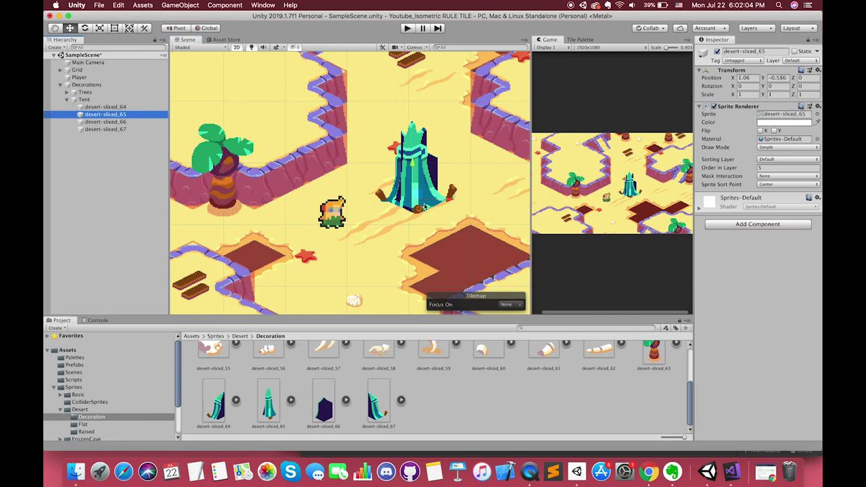
drag(420, 206, 346, 203)
click(325, 143)
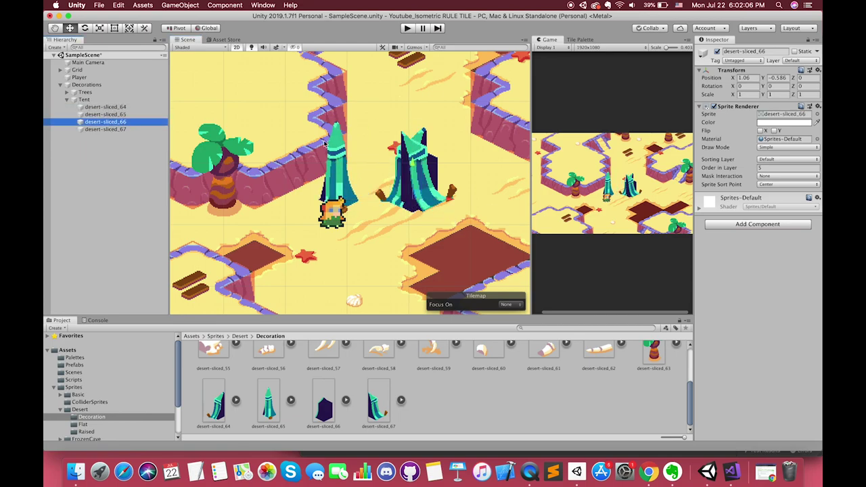
drag(417, 195, 477, 196)
click(456, 209)
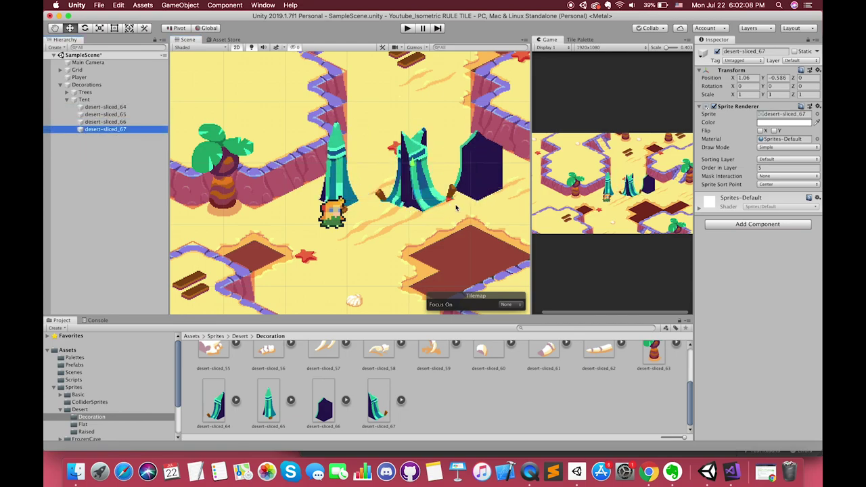
drag(418, 197, 493, 196)
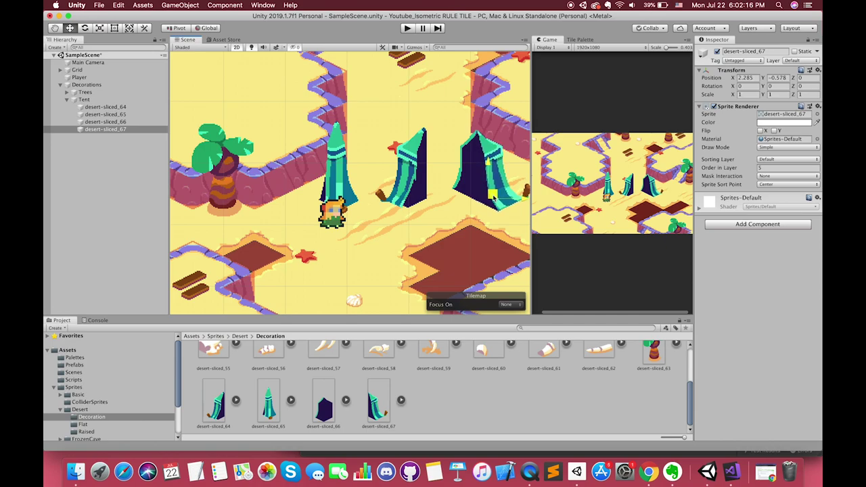
- Move desert-sliced_65 onto the tent and reorder it last under Tent
click(122, 122)
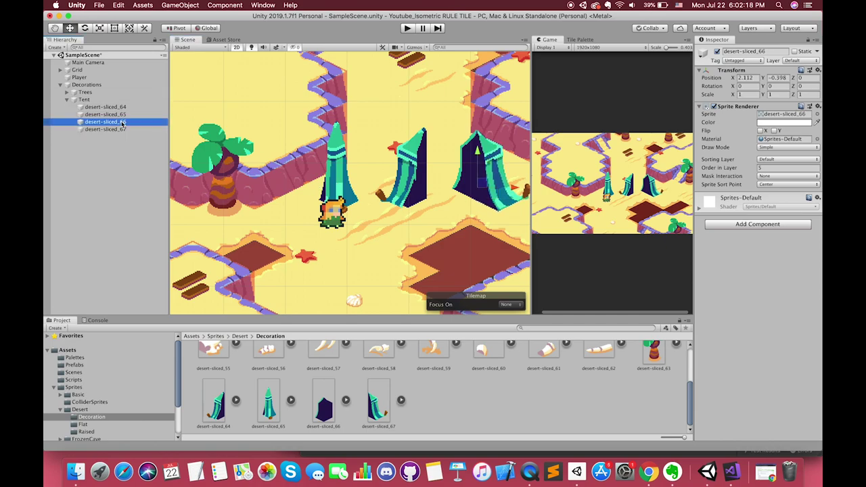
click(128, 114)
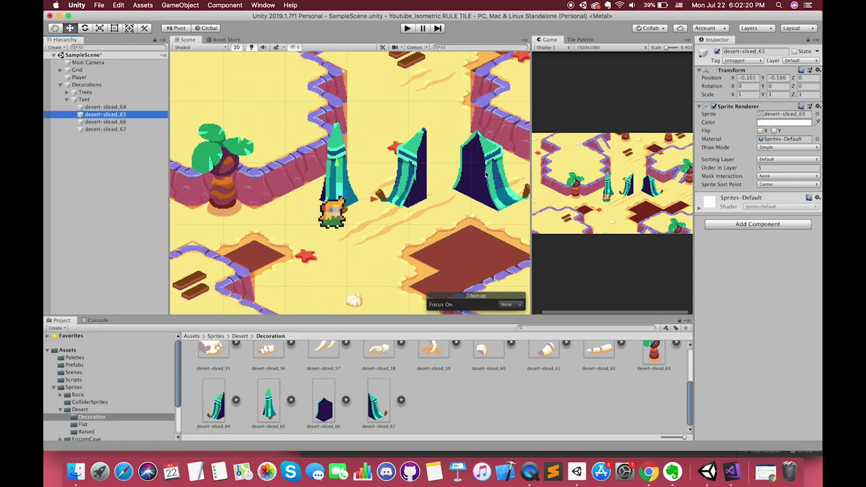
drag(346, 197, 483, 207)
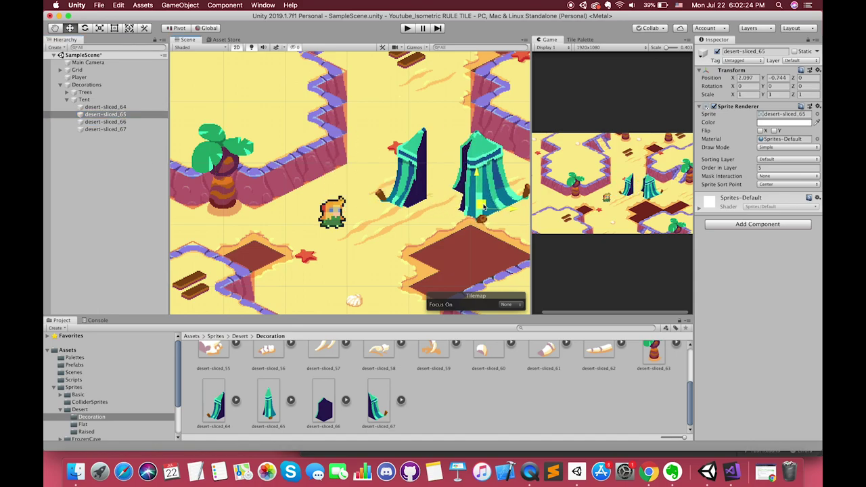
drag(483, 207, 482, 208)
drag(105, 114, 127, 130)
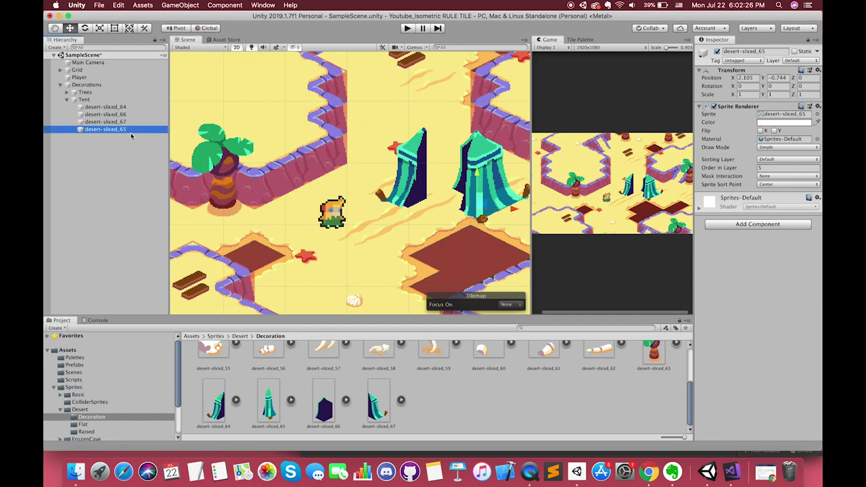
- Place desert-sliced_64 onto the assembled tent and align it
click(126, 122)
click(125, 115)
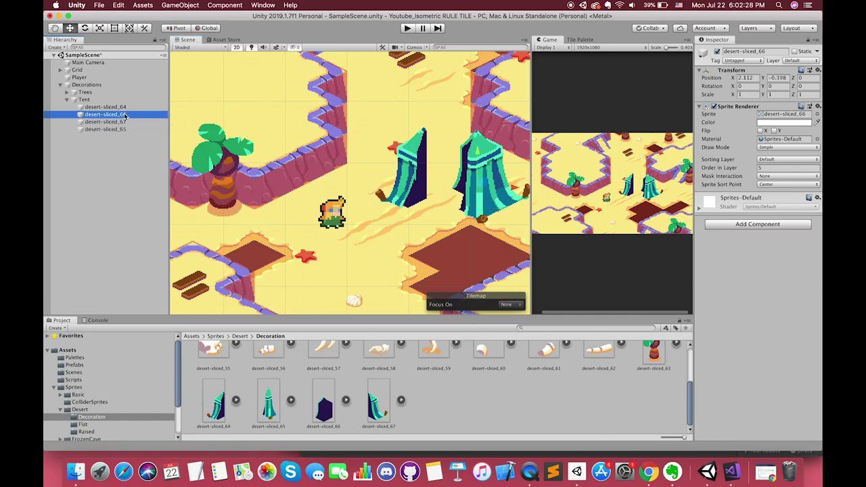
click(150, 107)
drag(400, 195, 471, 199)
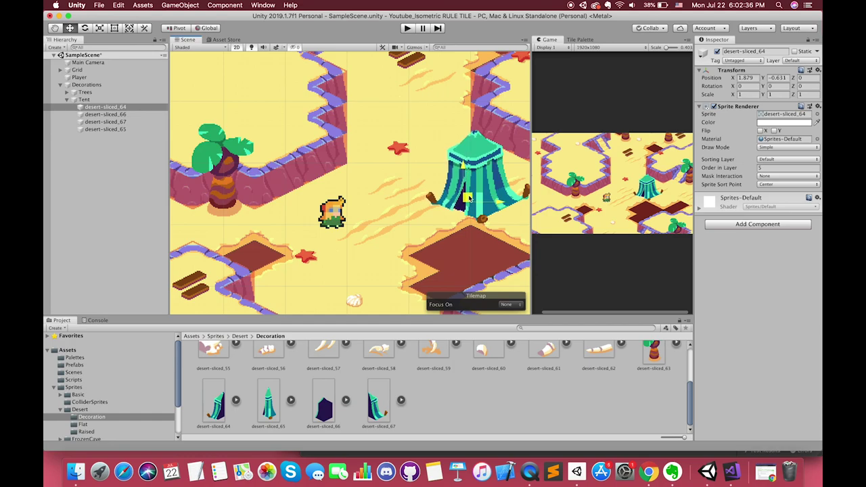
drag(469, 197, 470, 199)
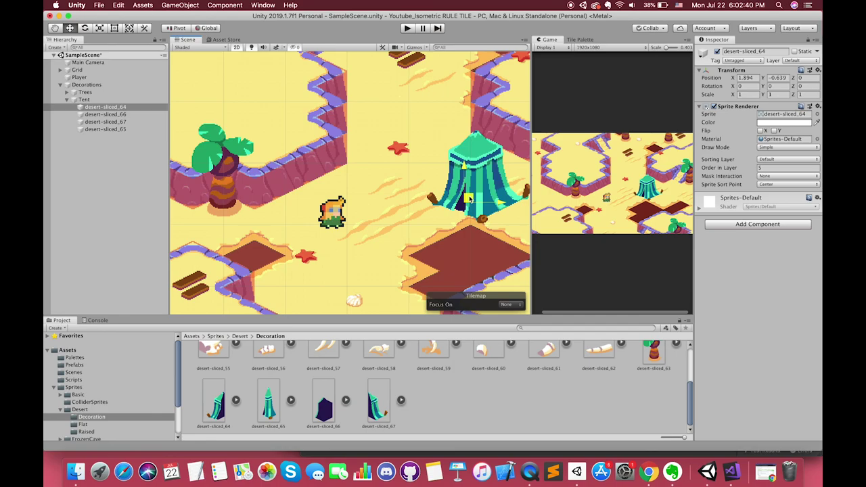
- Move all four tent pieces together as a group, then select the Tent parent
scroll(470, 198, down, 3)
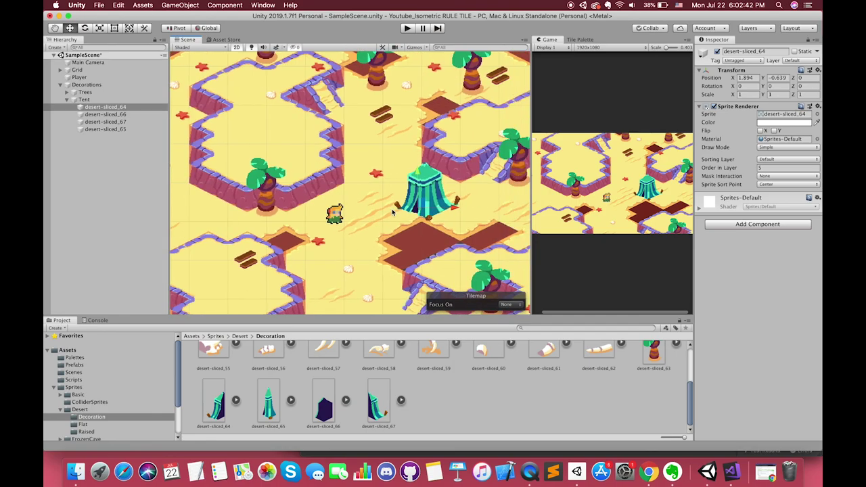
click(84, 100)
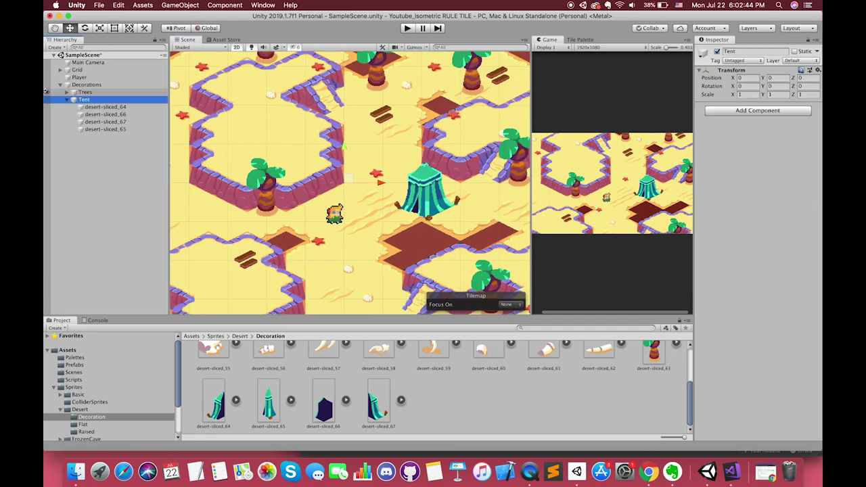
click(70, 101)
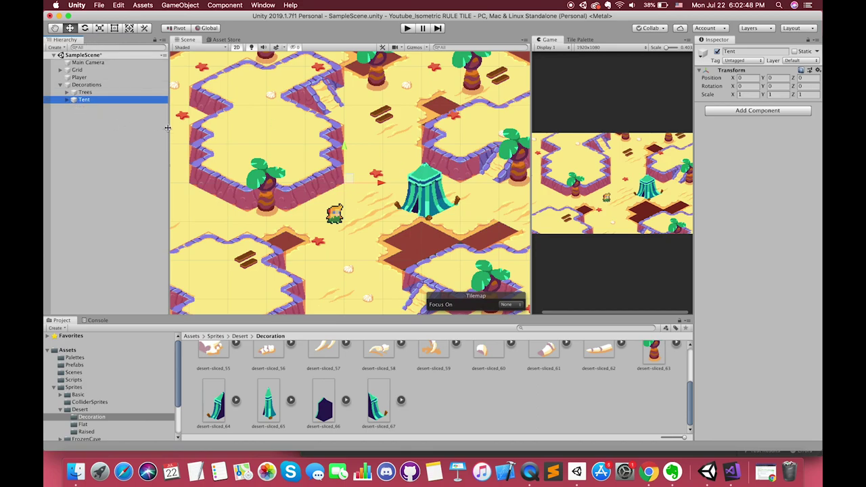
click(67, 100)
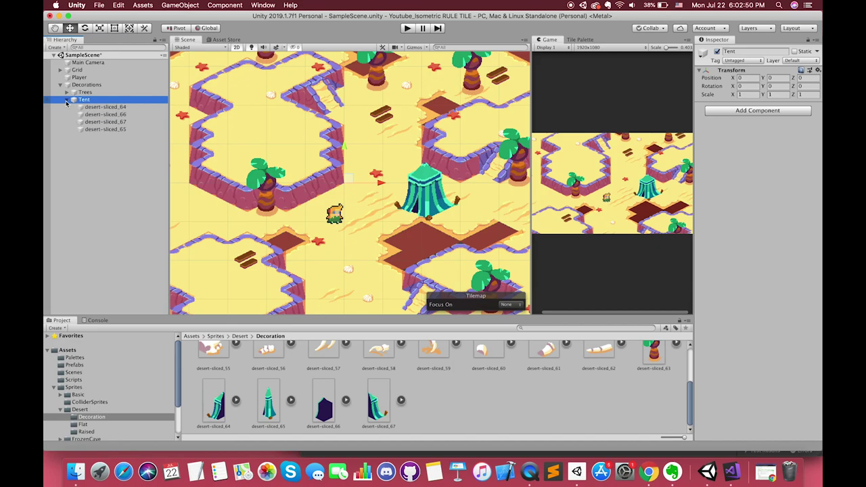
click(95, 107)
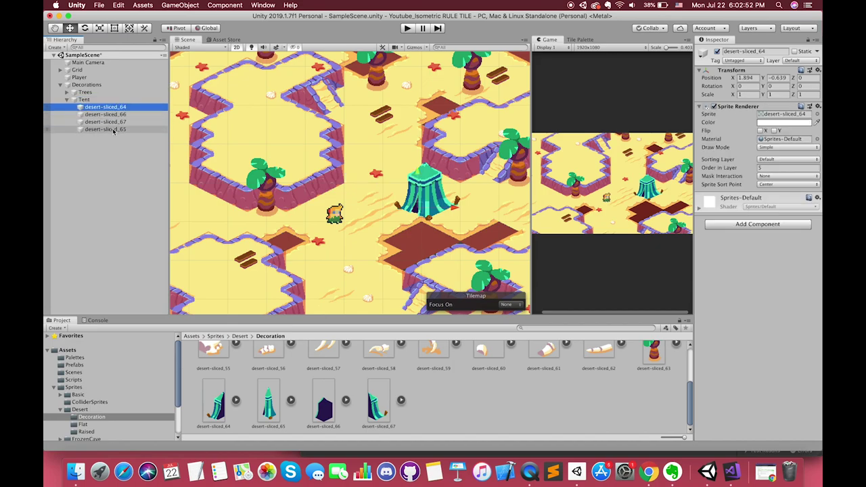
shift+click(109, 130)
mouse_move(421, 203)
mouse_down()
mouse_move(350, 188)
mouse_move(367, 168)
mouse_move(240, 124)
mouse_move(426, 142)
mouse_up()
click(350, 188)
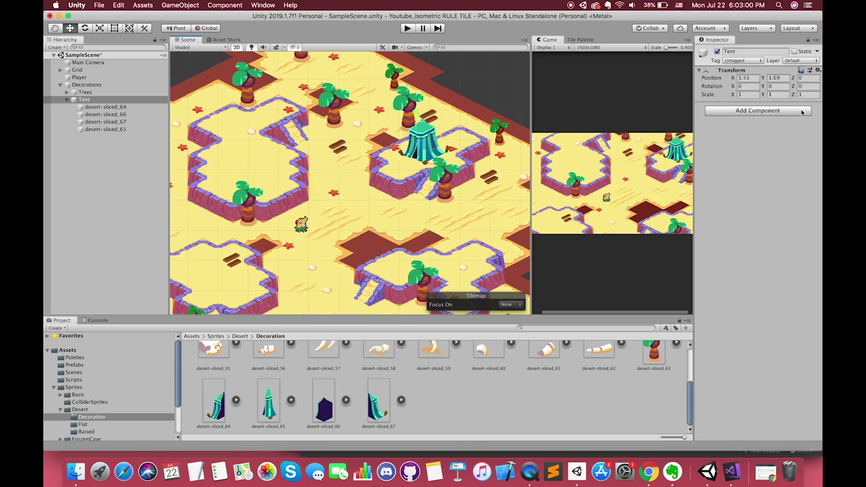
- Scale Tent to 0.8 on X, Y and Z and drag it onto the plateau
click(748, 95)
text(0.2)
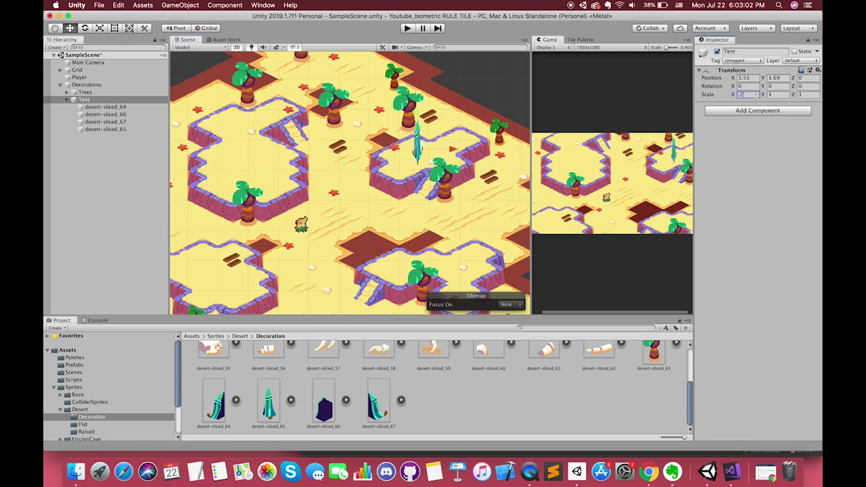
click(773, 94)
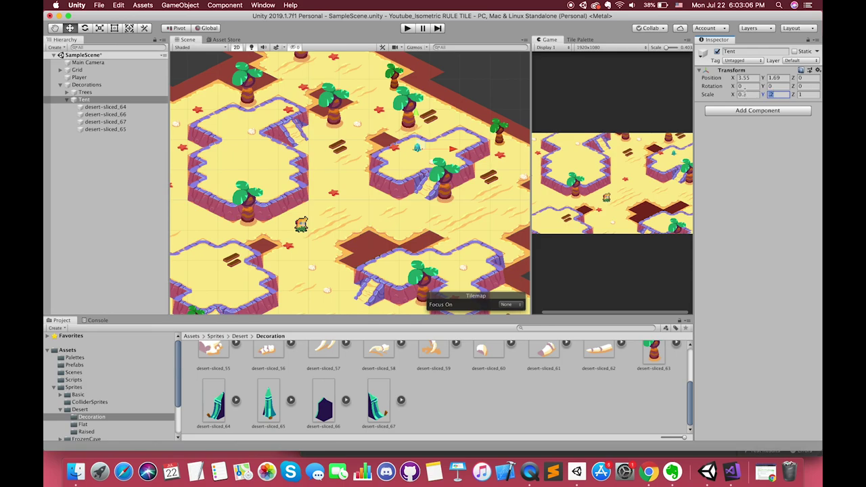
text(0.8)
click(802, 94)
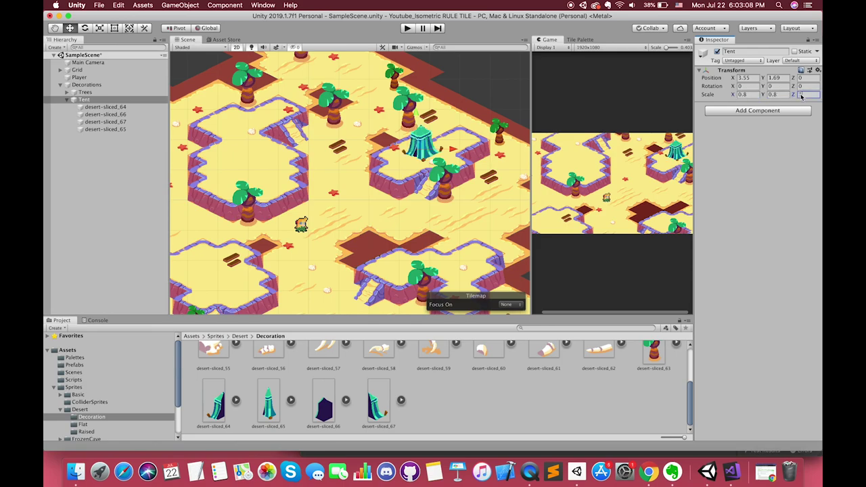
drag(420, 146, 453, 133)
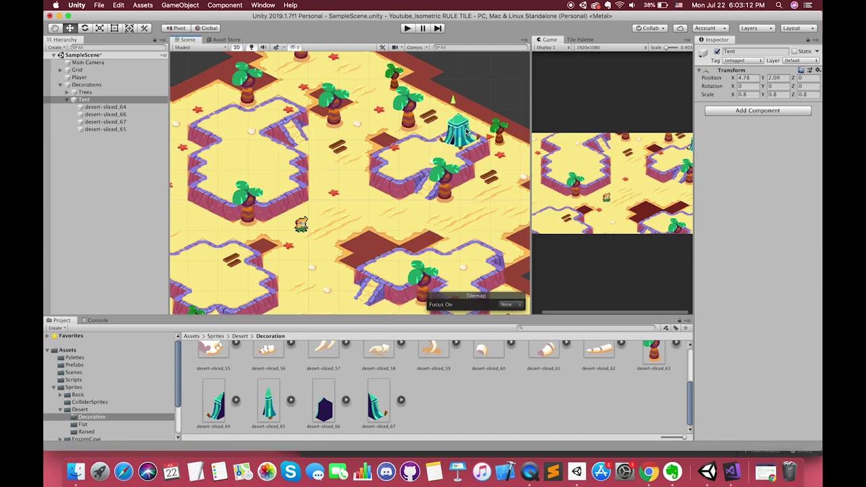
- Add a Box Collider 2D to Tent and deactivate the Grid to hide the tilemap
click(753, 111)
text(poly)
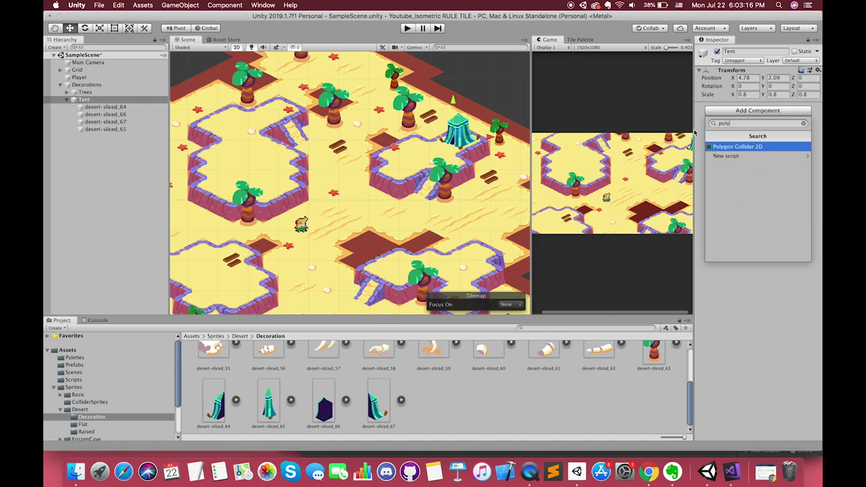
key(BackSpace)
key(BackSpace)
key(BackSpace)
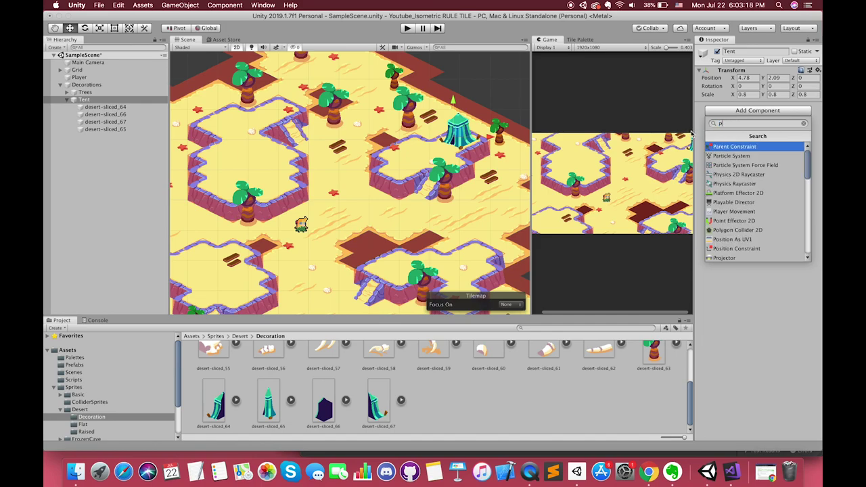
key(BackSpace)
text(box)
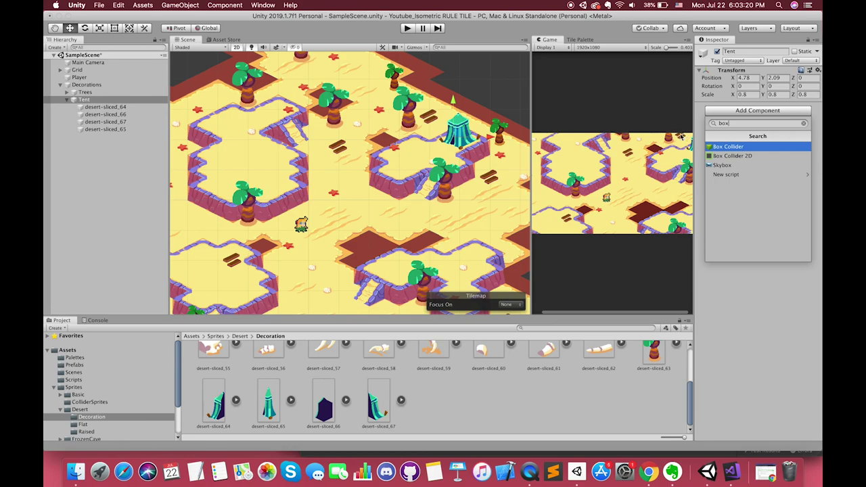
key(Down)
key(Return)
key(f)
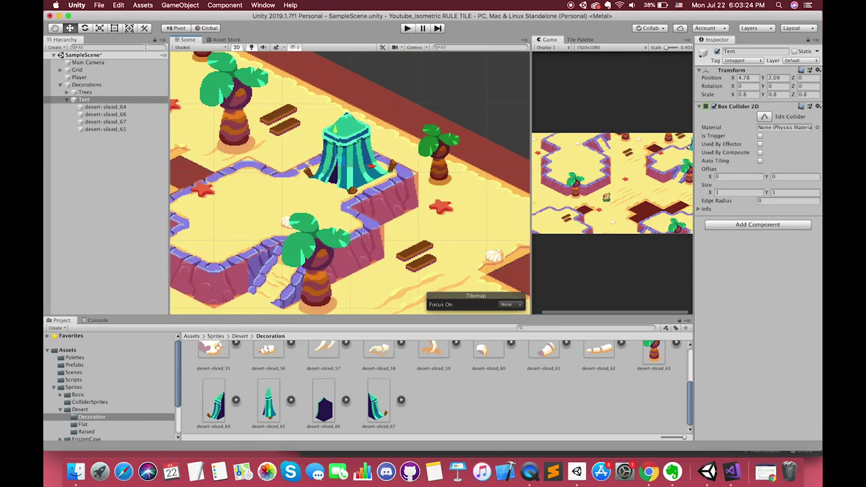
click(77, 70)
click(718, 52)
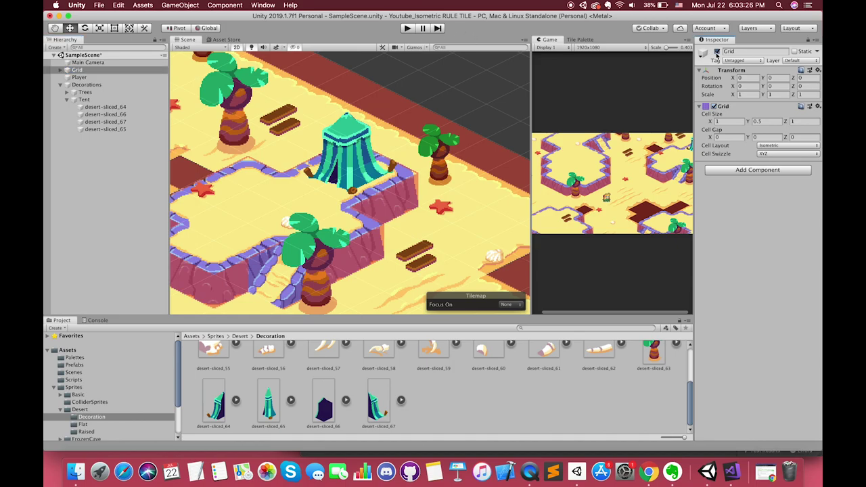
click(117, 100)
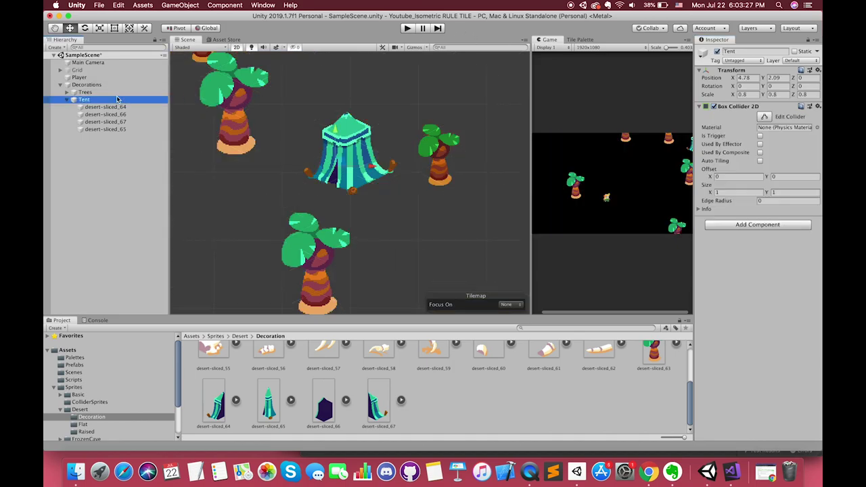
- Fit the box collider to the tent's base: offset 0.27, -0.06, size 1.54 by 0.41
click(765, 117)
scroll(379, 176, up, 3)
drag(381, 156, 424, 163)
drag(351, 109, 356, 133)
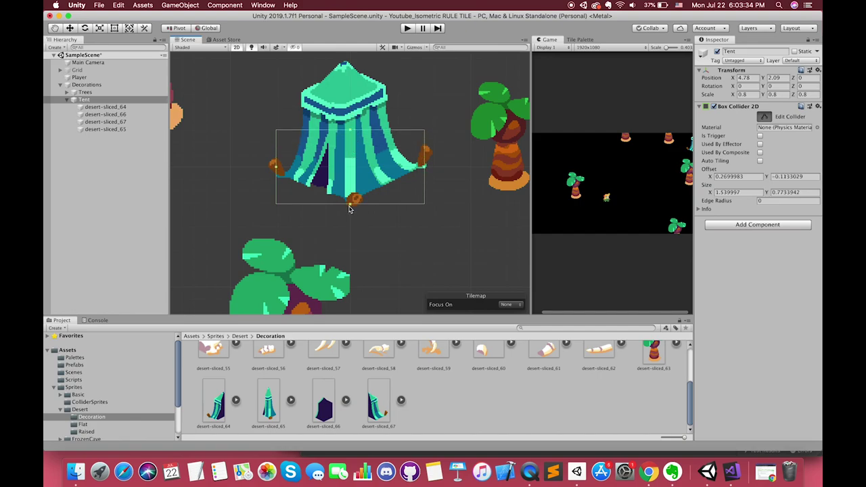
drag(349, 203, 352, 183)
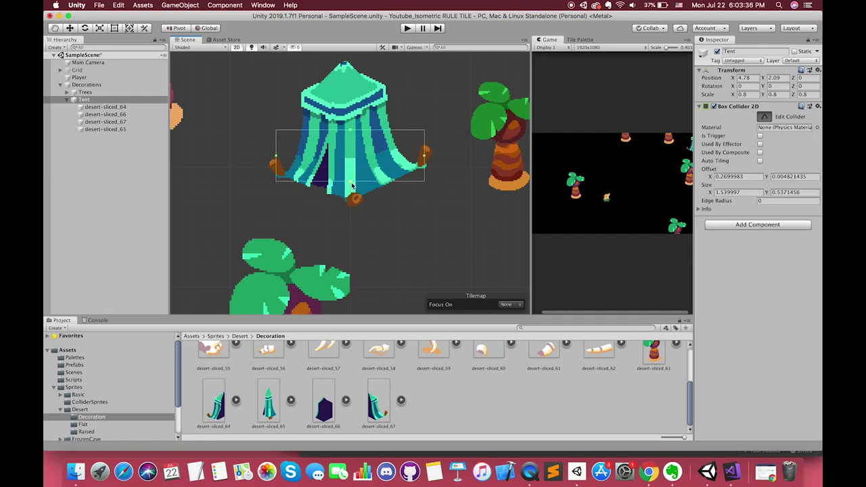
drag(350, 133, 350, 146)
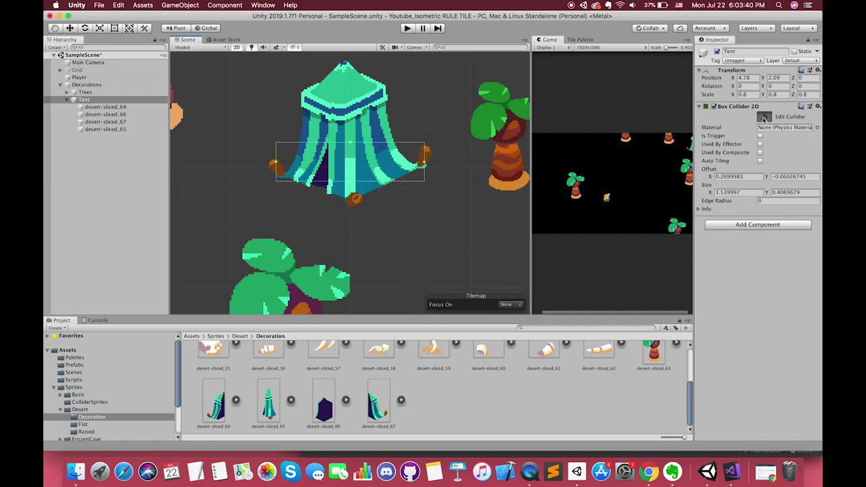
click(763, 117)
- Add a Polygon Collider 2D, move one vertex, then disable and remove it
click(746, 224)
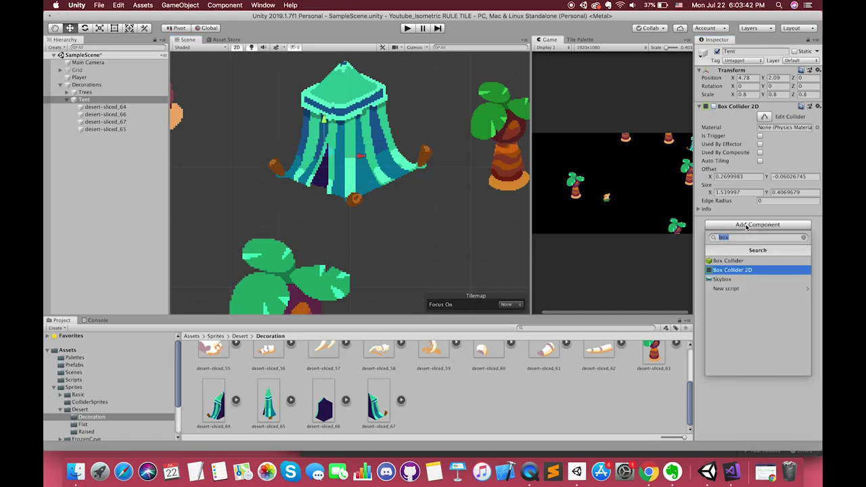
text(po)
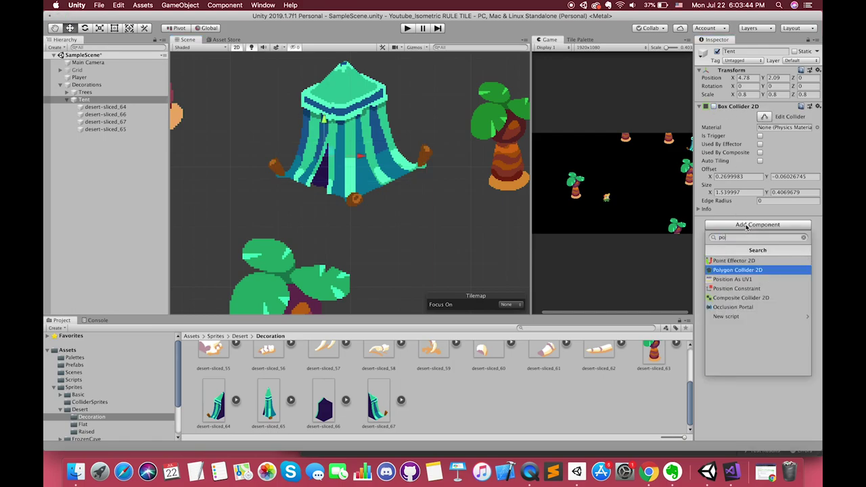
text(ly)
key(Up)
key(Return)
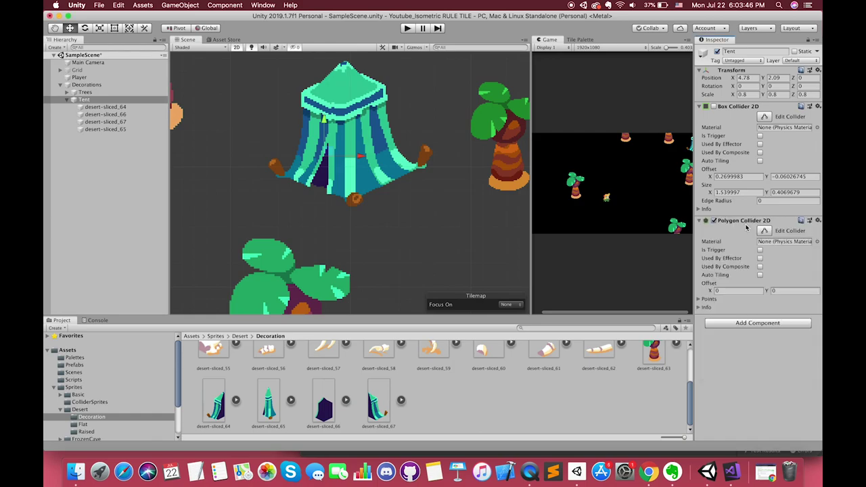
click(765, 231)
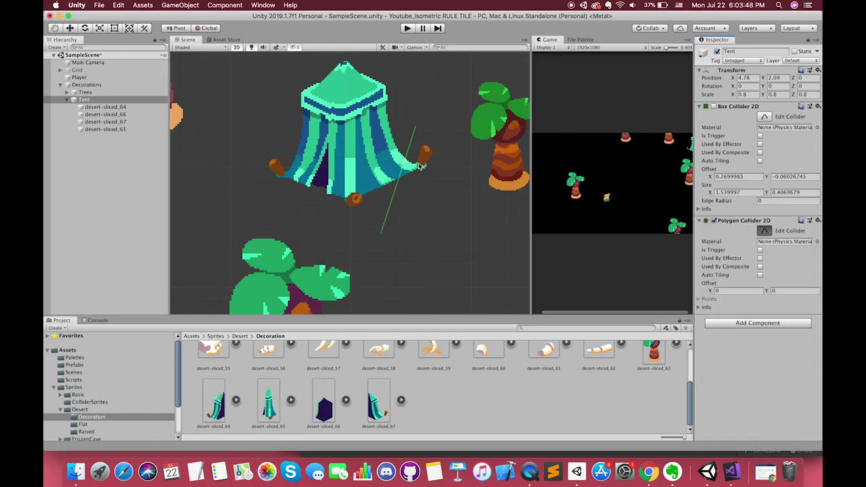
mouse_move(419, 166)
mouse_down()
mouse_move(343, 205)
mouse_move(422, 161)
mouse_up()
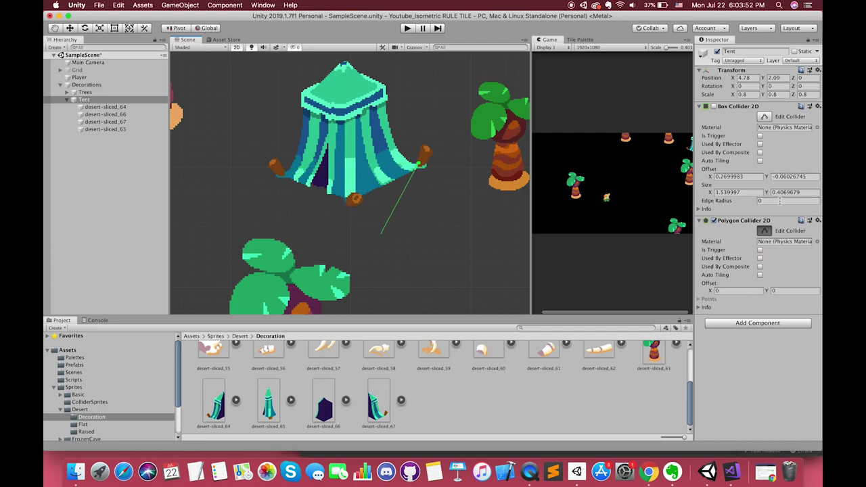
click(714, 222)
click(814, 224)
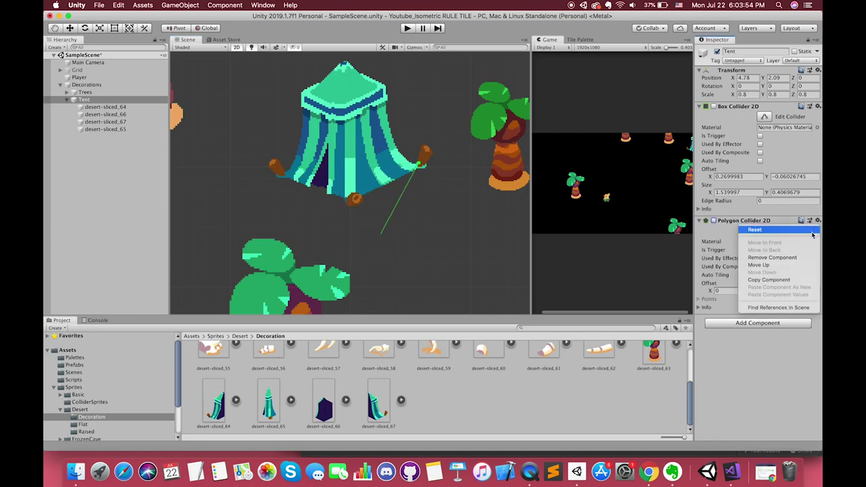
click(798, 256)
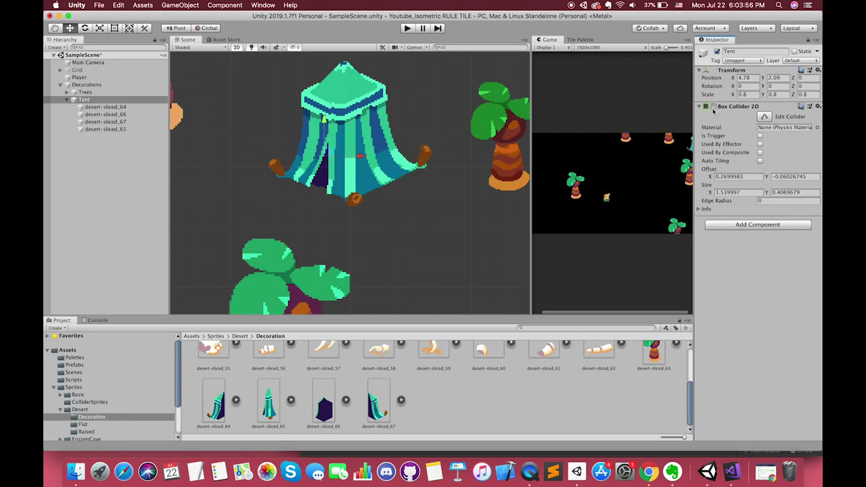
- Bring the Grid tilemap back and reselect the tent, ready to edit its X scale
click(766, 117)
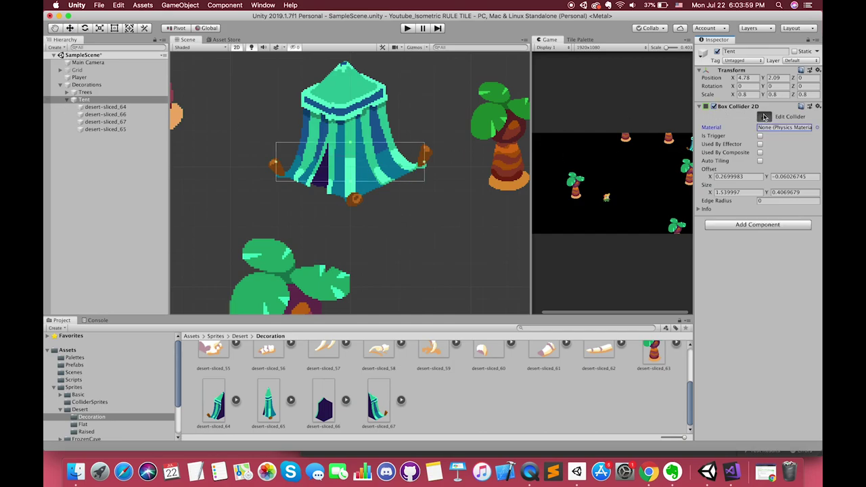
click(91, 102)
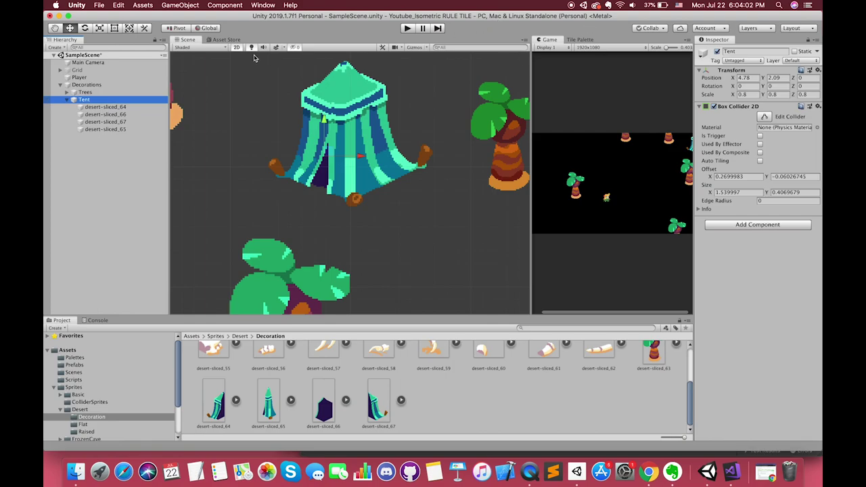
key(Up)
key(Up)
key(Up)
key(Up)
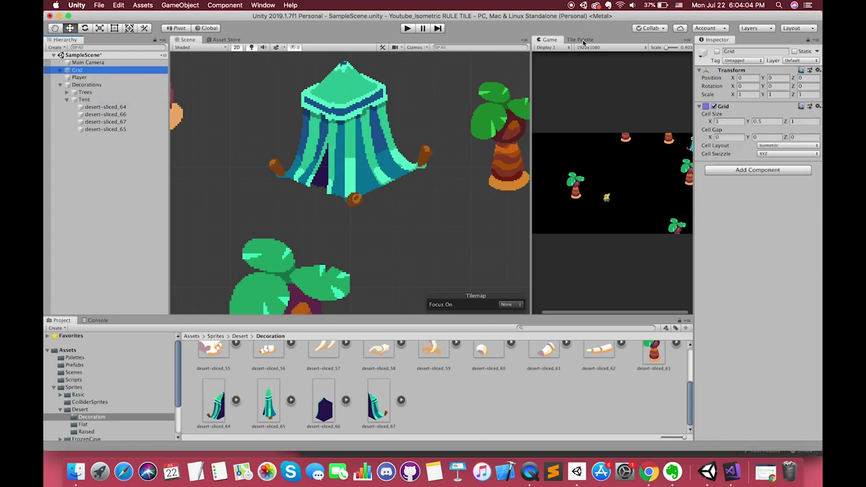
scroll(411, 157, down, 3)
scroll(410, 157, down, 3)
scroll(410, 157, down, 3)
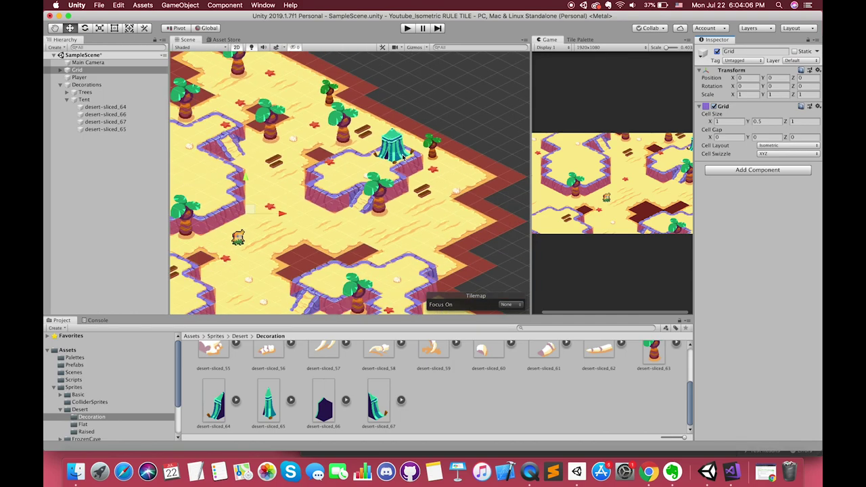
scroll(410, 157, down, 2)
scroll(410, 157, up, 2)
scroll(411, 157, up, 3)
click(423, 135)
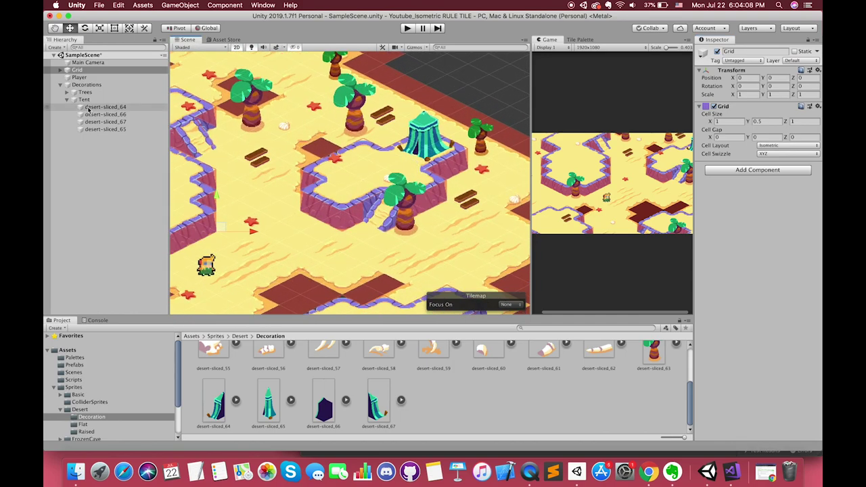
click(753, 96)
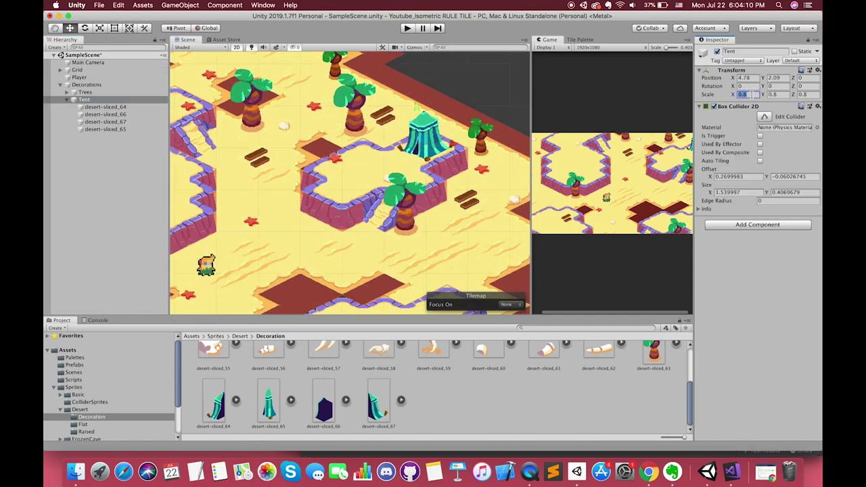
- Set Tent's scale to 0.7 on all axes and nudge it slightly right
text(0.7)
key(Tab)
text(0.7)
click(806, 95)
text(7)
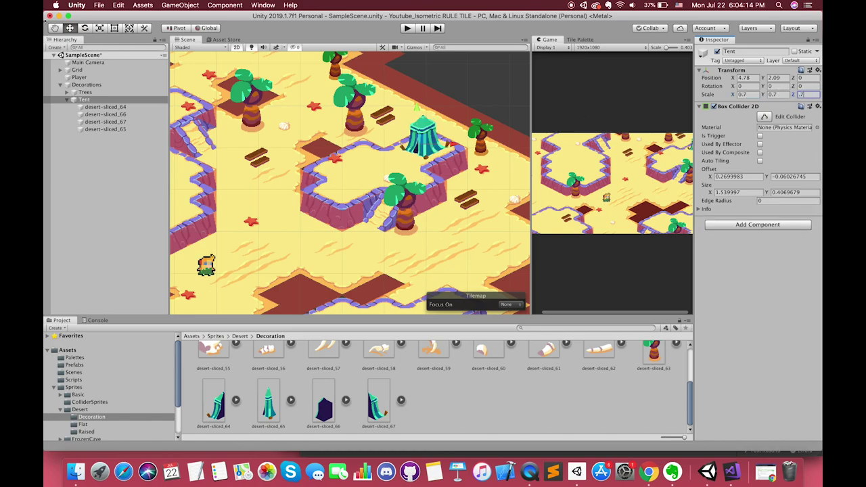
drag(416, 145, 422, 144)
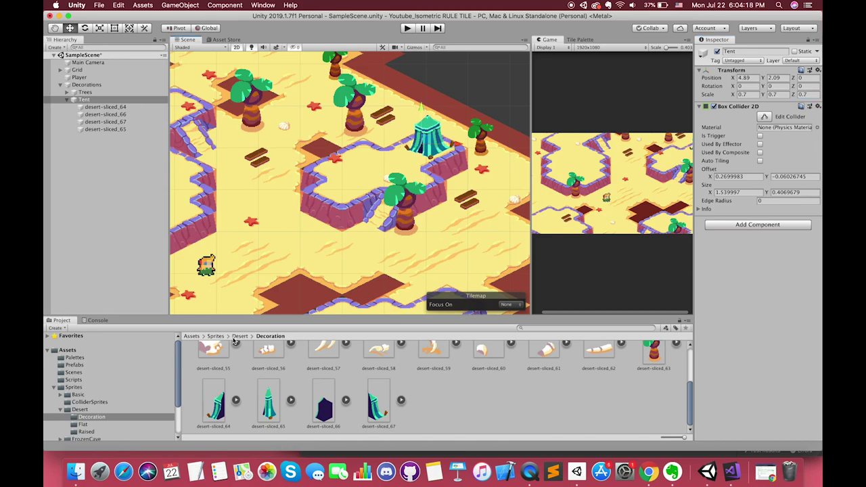
- Save Tent as a prefab in the Assets/Prefabs folder beside Tree
click(78, 367)
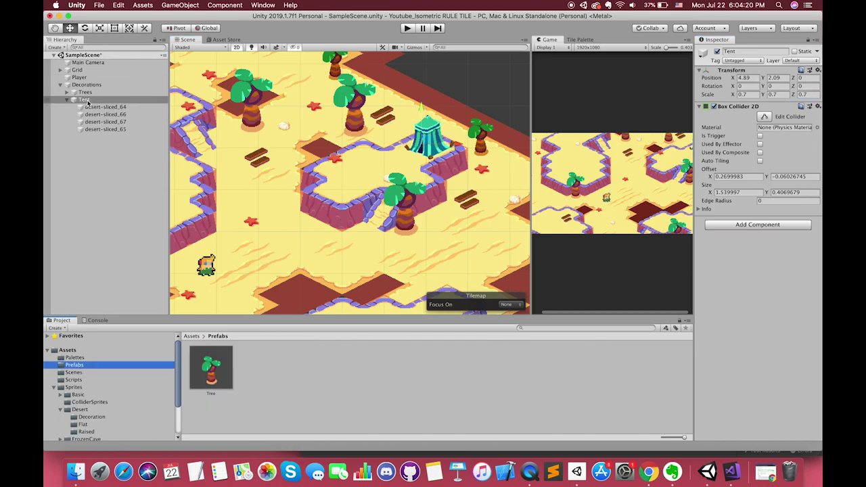
drag(84, 100, 307, 394)
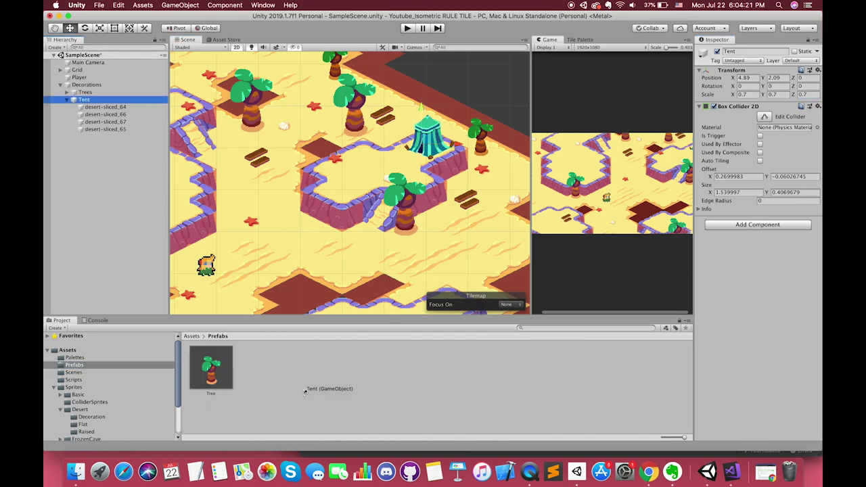
click(66, 100)
click(86, 84)
- Create an empty Tents object under Decorations and move Tent into it
right_click(84, 85)
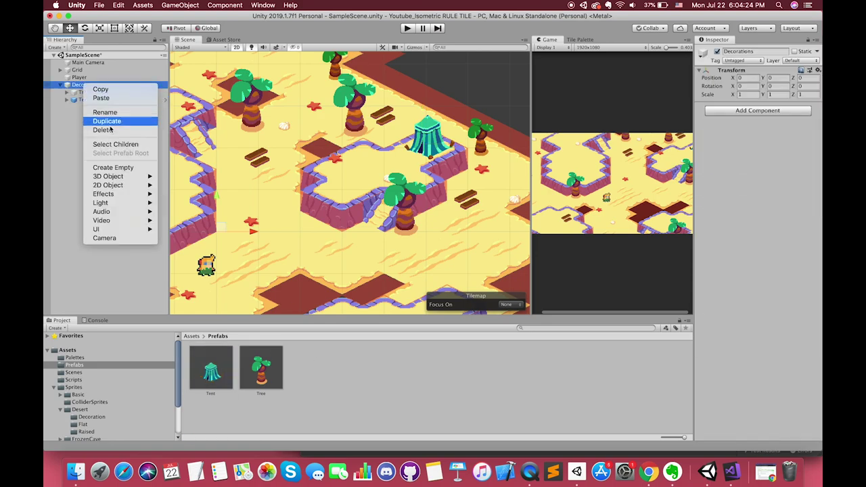
click(113, 168)
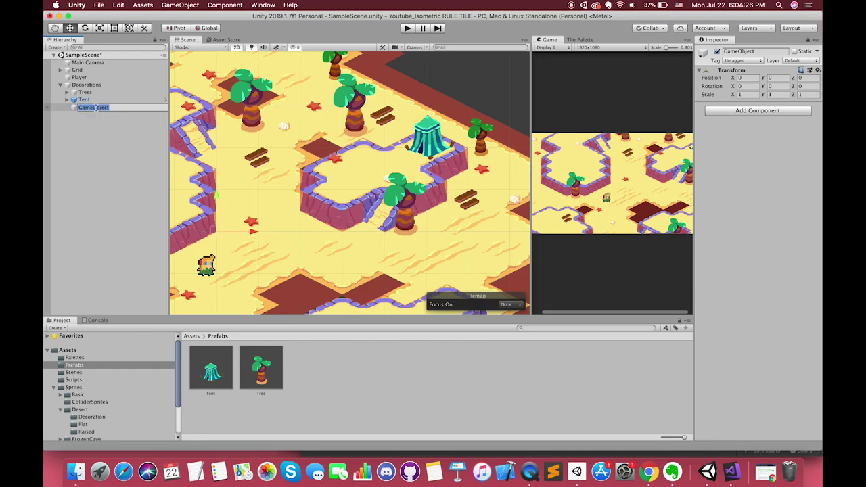
text(Tents)
key(Return)
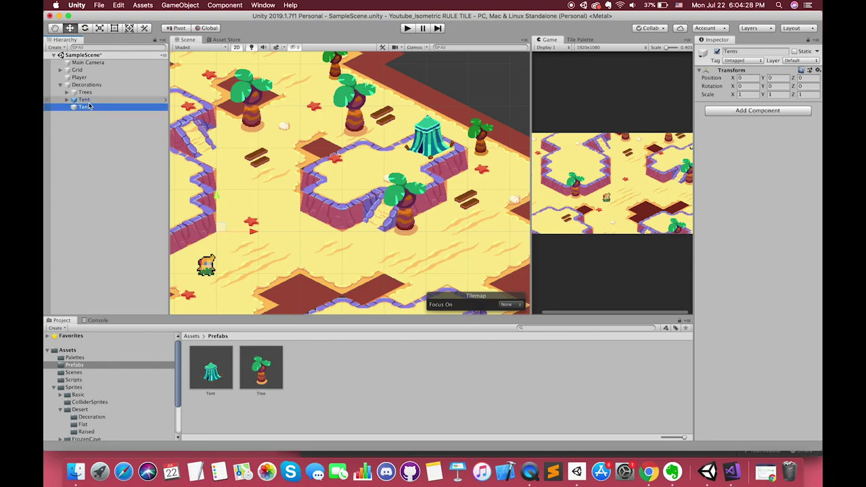
mouse_move(84, 99)
mouse_down()
mouse_move(91, 110)
mouse_move(85, 100)
mouse_up()
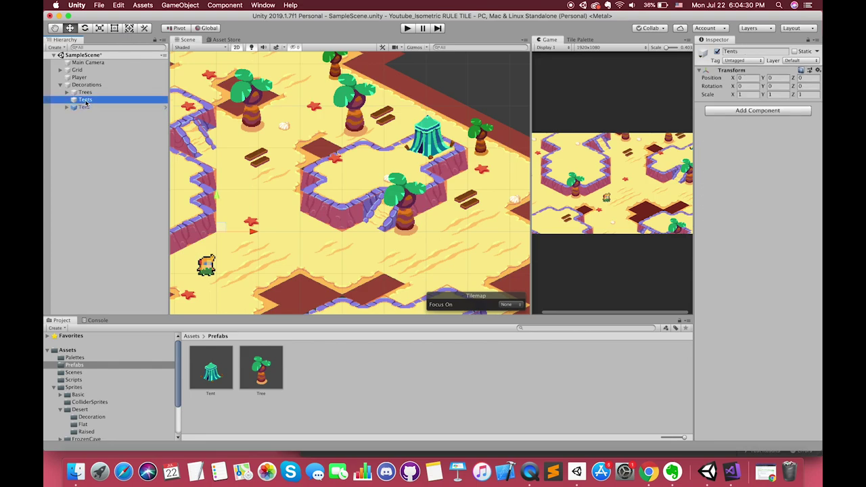
- Duplicate Tent as Tent (1) and place it on the lower plaza
click(86, 109)
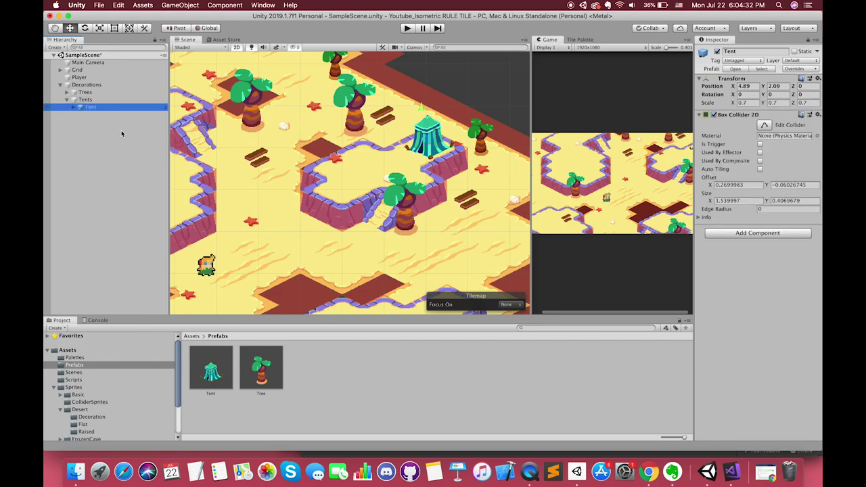
key(super+d)
drag(429, 139, 369, 243)
- Shift Tent (1) right and down, and place Tent (2) at the map's upper left
scroll(400, 251, down, 1)
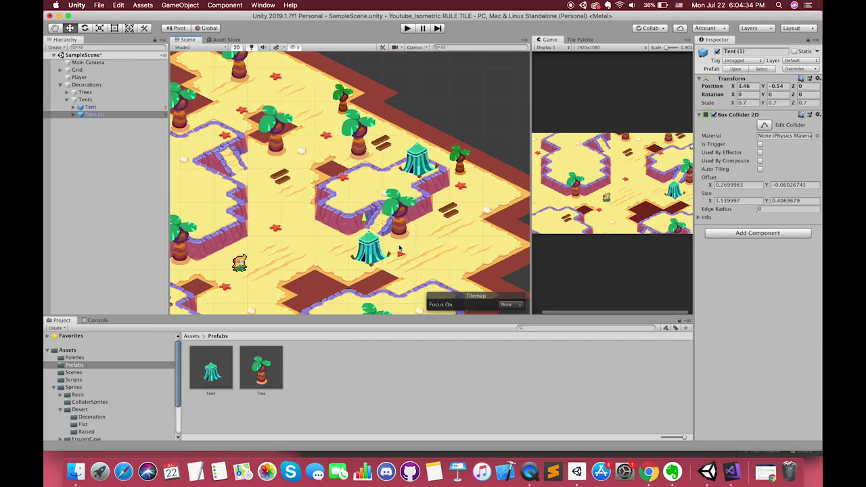
scroll(400, 250, up, 2)
mouse_move(396, 203)
mouse_down()
mouse_move(453, 257)
mouse_move(445, 262)
mouse_move(474, 220)
mouse_up()
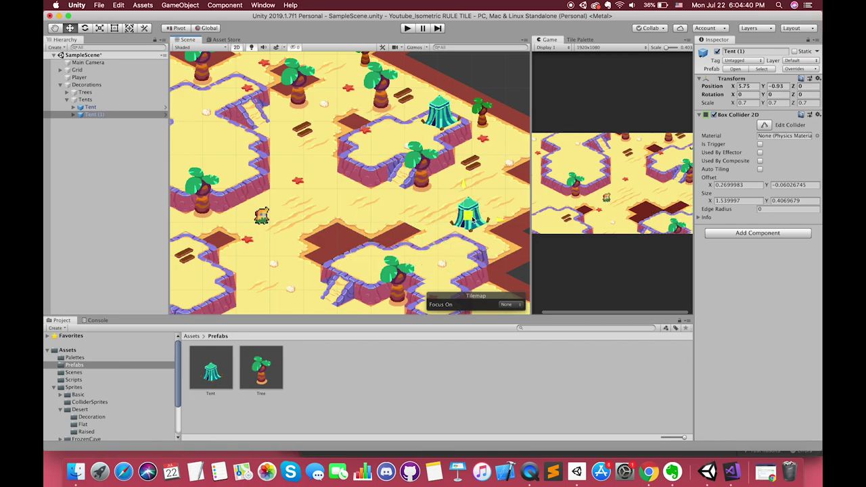
middle_drag(474, 220, 520, 189)
mouse_move(210, 369)
mouse_down()
mouse_move(235, 69)
mouse_move(222, 60)
mouse_up()
mouse_move(310, 84)
middle_down()
mouse_move(323, 129)
mouse_move(384, 171)
middle_up()
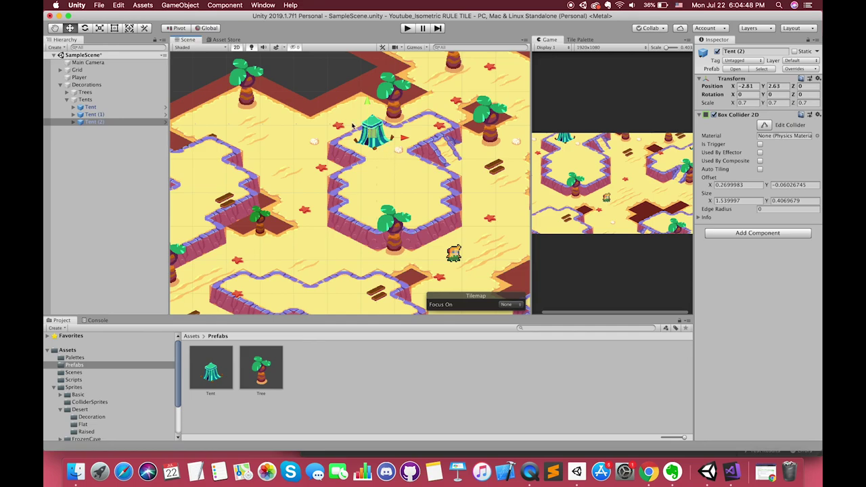
click(87, 28)
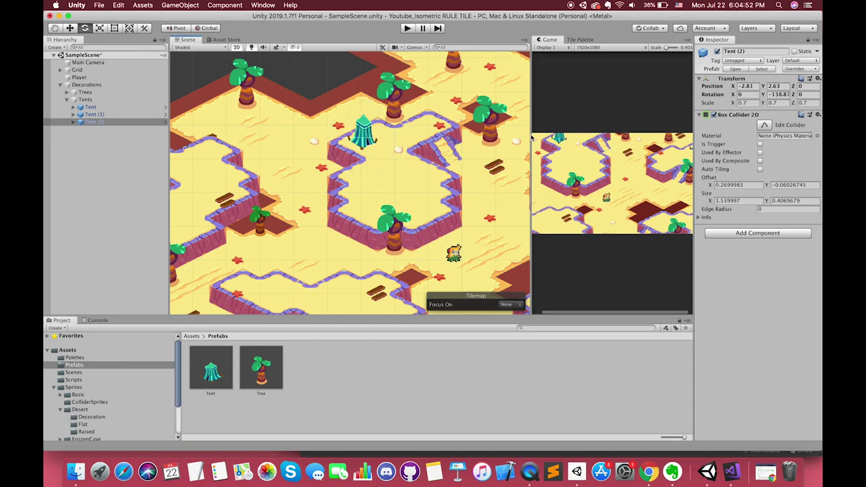
click(70, 29)
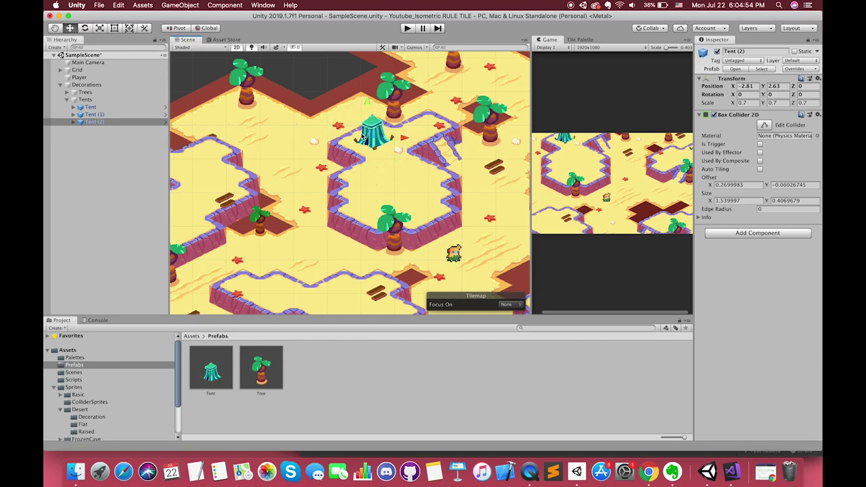
- Duplicate into Tent (3) and settle it on the lower plateau
key(super+d)
drag(363, 137, 316, 169)
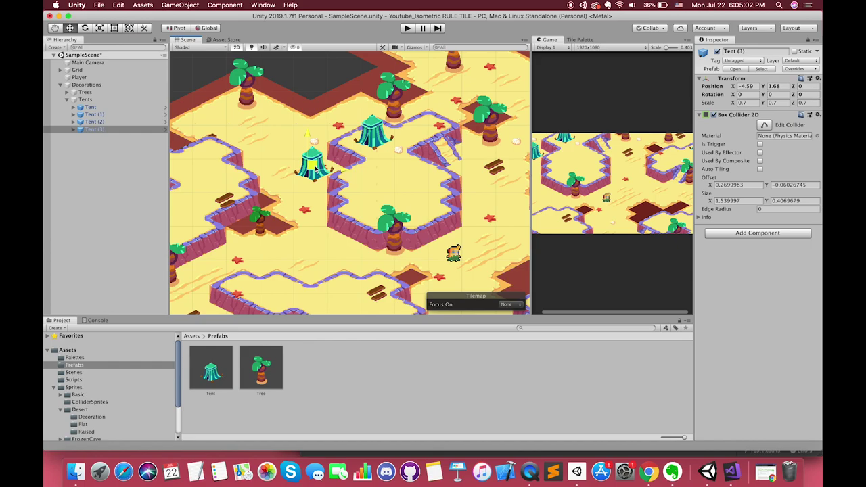
drag(315, 169, 299, 172)
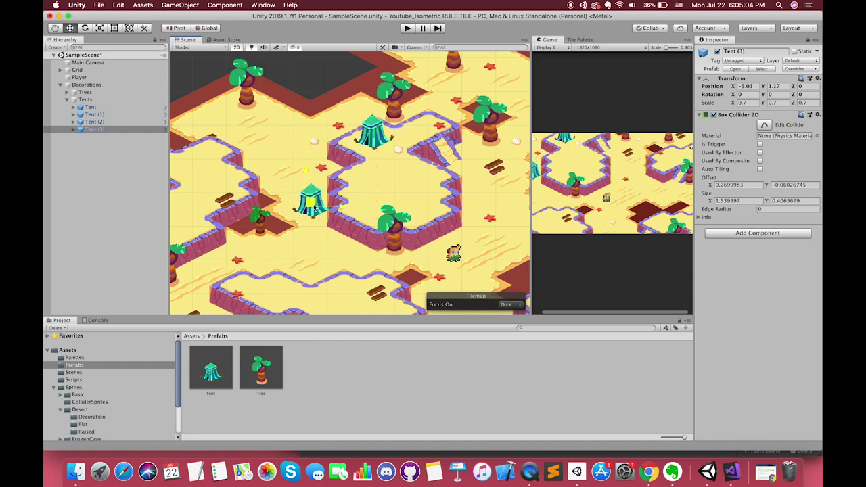
middle_drag(313, 189, 235, 178)
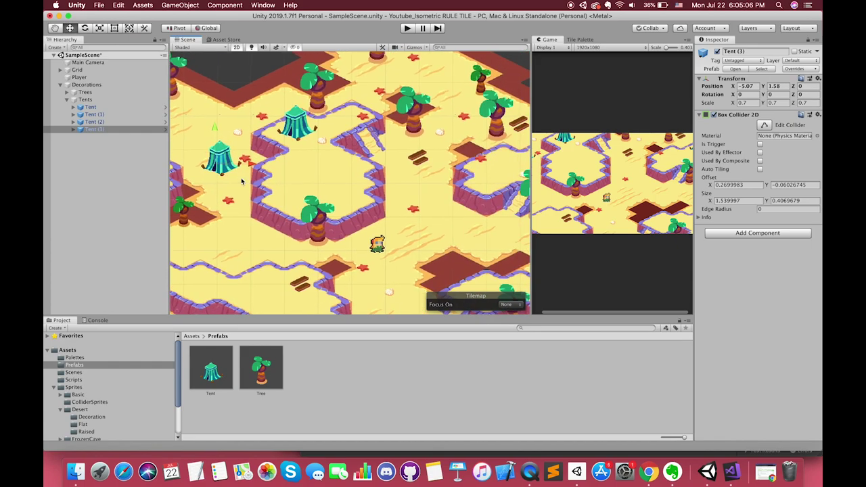
drag(229, 169, 444, 135)
middle_drag(445, 135, 391, 152)
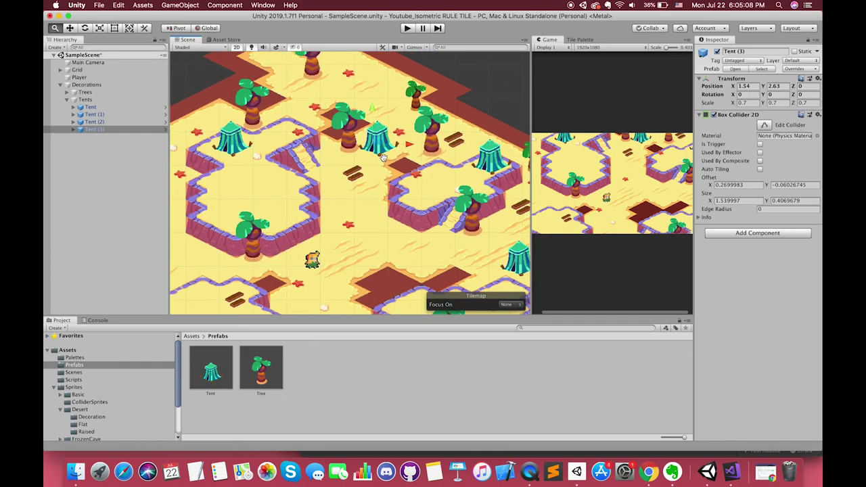
drag(391, 150, 343, 266)
middle_drag(343, 265, 422, 185)
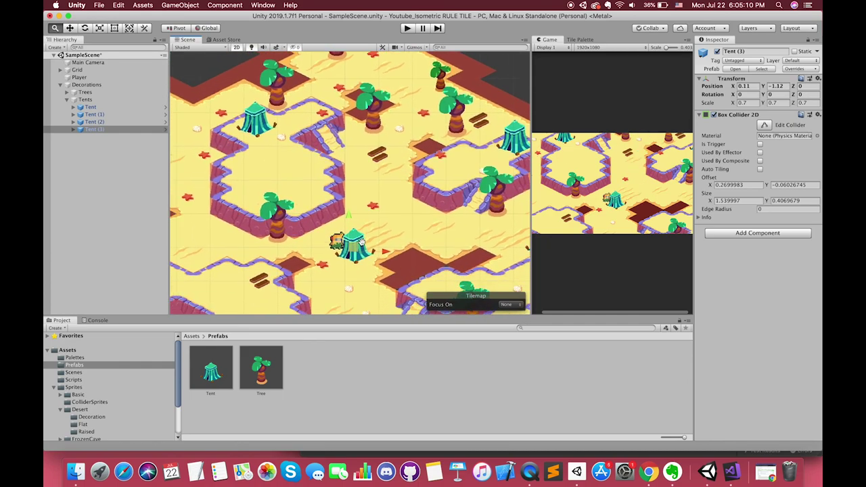
mouse_move(422, 184)
mouse_down()
mouse_move(425, 279)
mouse_move(379, 281)
mouse_up()
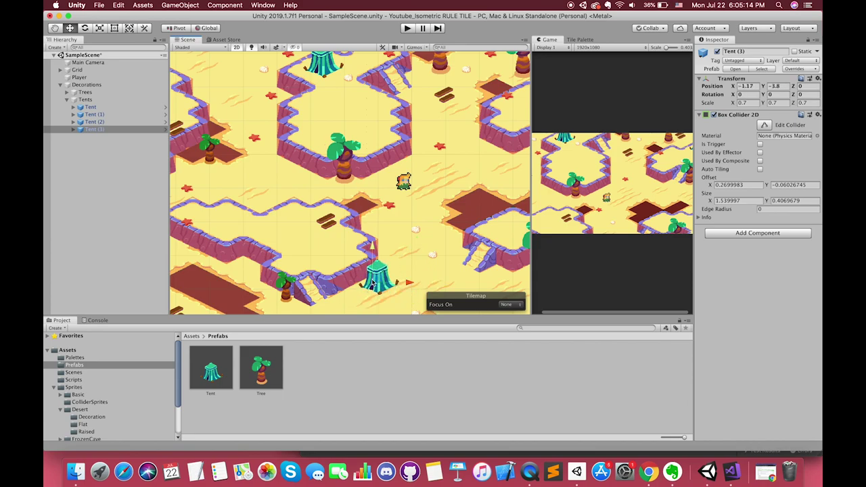
middle_drag(377, 280, 395, 277)
- Add Tent (4) and Tent (5) on the left plateaus, the last at X -9.17, Y 0.4
key(super+d)
drag(395, 278, 275, 161)
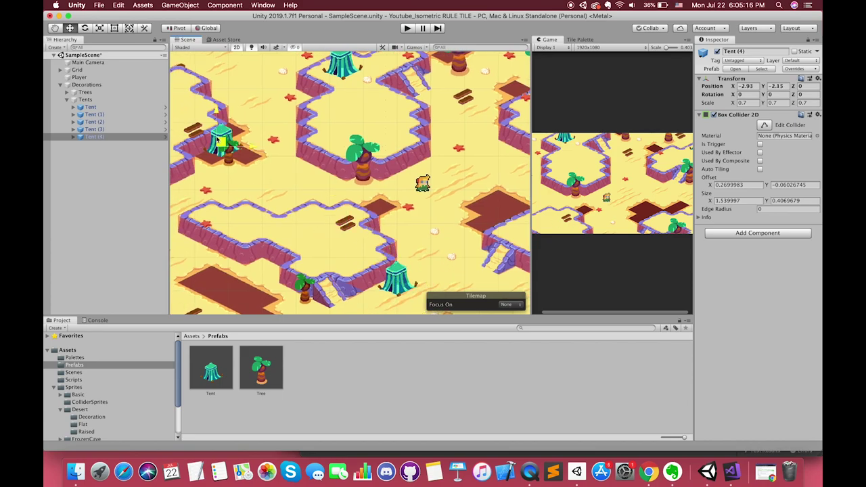
middle_drag(274, 161, 349, 210)
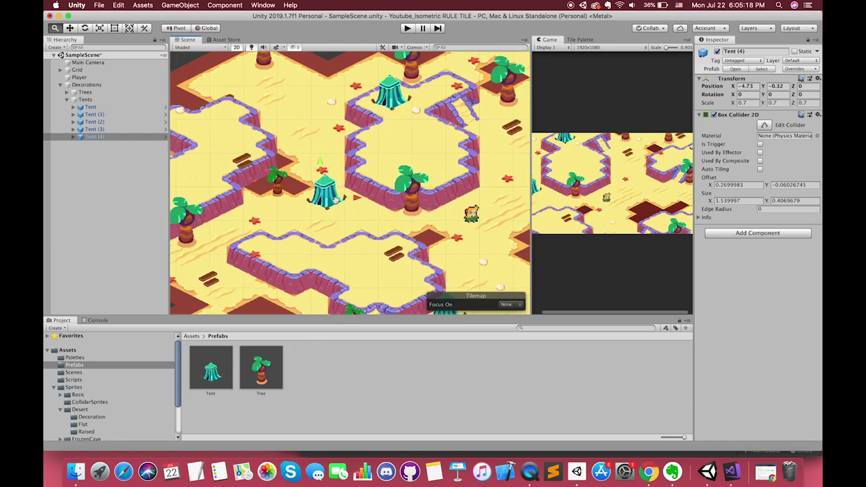
drag(348, 210, 255, 91)
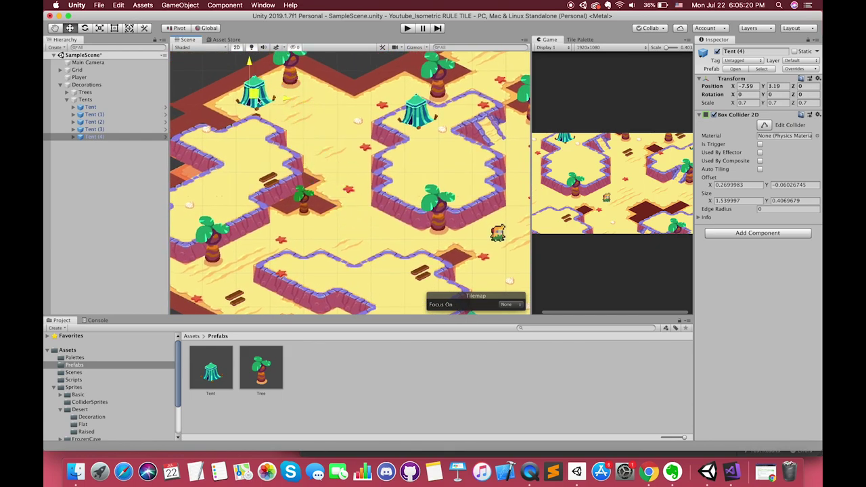
middle_drag(259, 96, 315, 99)
key(super+d)
drag(315, 99, 271, 190)
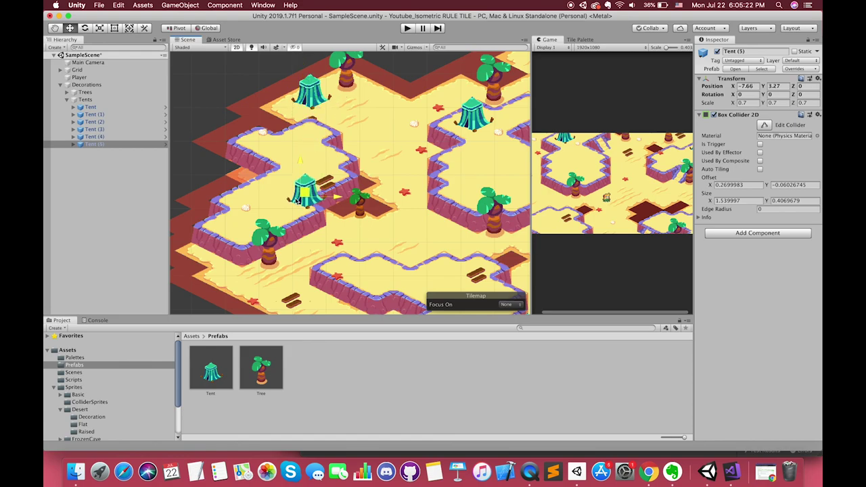
scroll(286, 202, down, 2)
scroll(286, 203, down, 2)
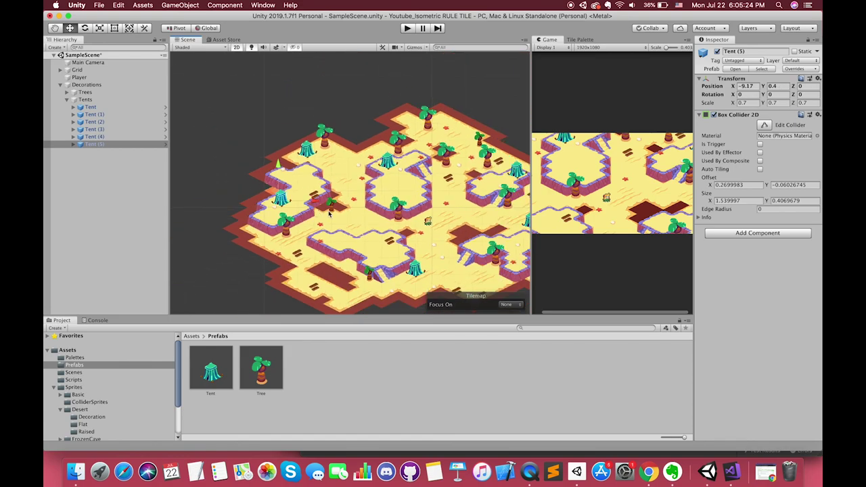
scroll(286, 203, down, 2)
click(66, 100)
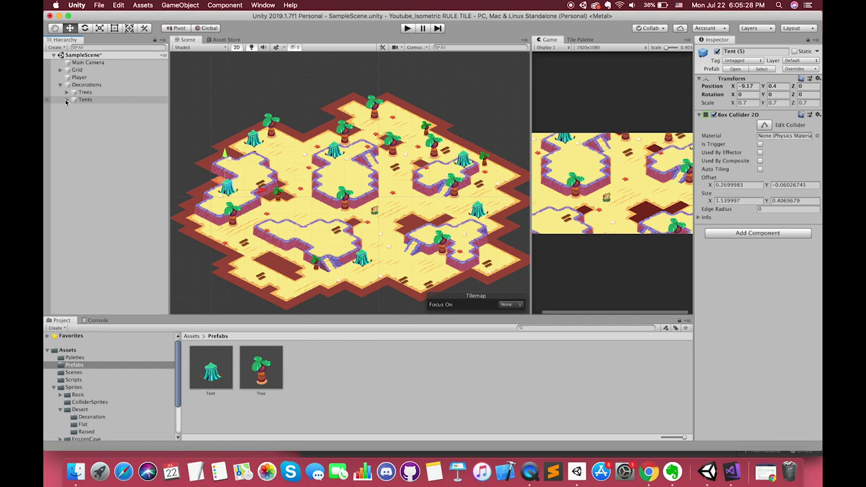
- Create an empty child object named Stones under Decorations
click(78, 85)
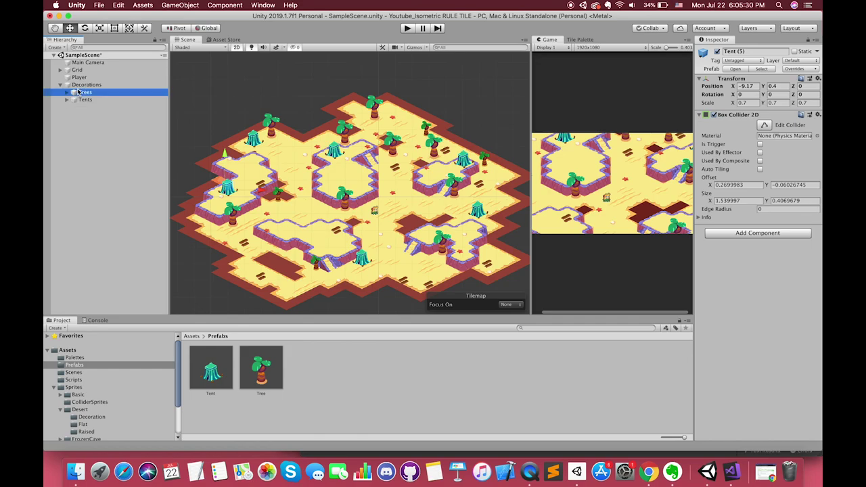
right_click(78, 85)
click(133, 166)
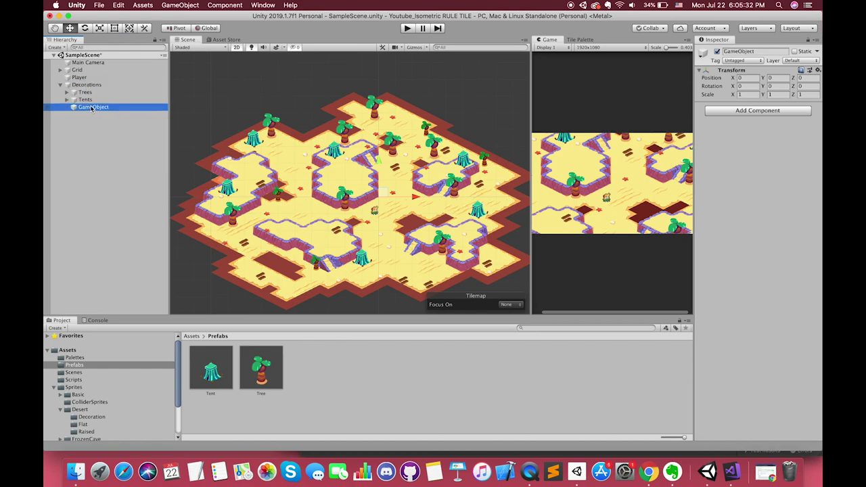
text(Stones)
key(Return)
- Add the purple rock desert-sliced_47 under Stones with Order in Layer 5
scroll(92, 422, down, 3)
click(91, 429)
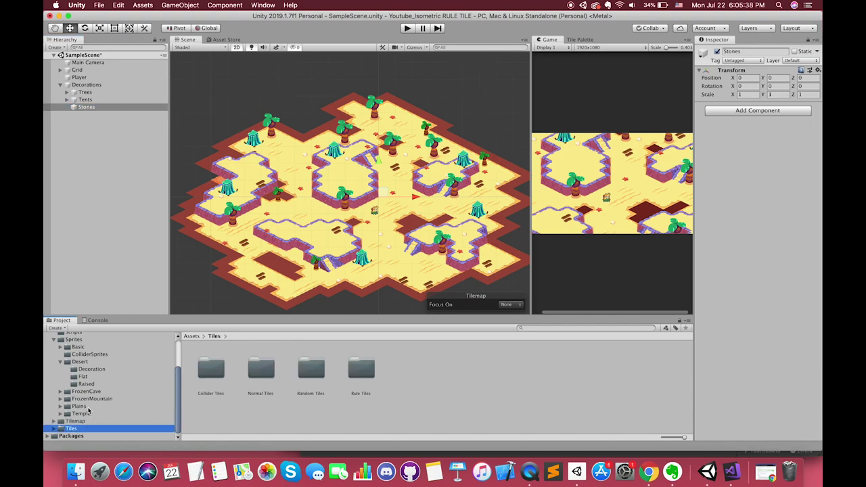
click(88, 407)
click(88, 414)
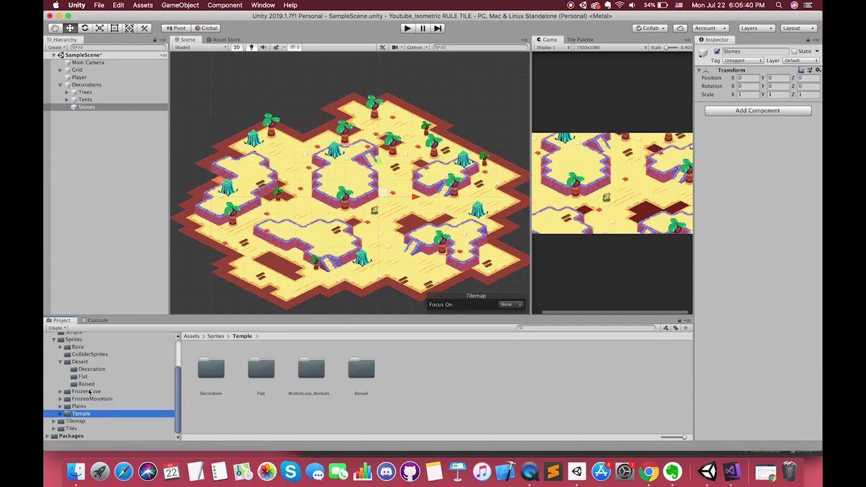
click(92, 369)
drag(379, 369, 101, 109)
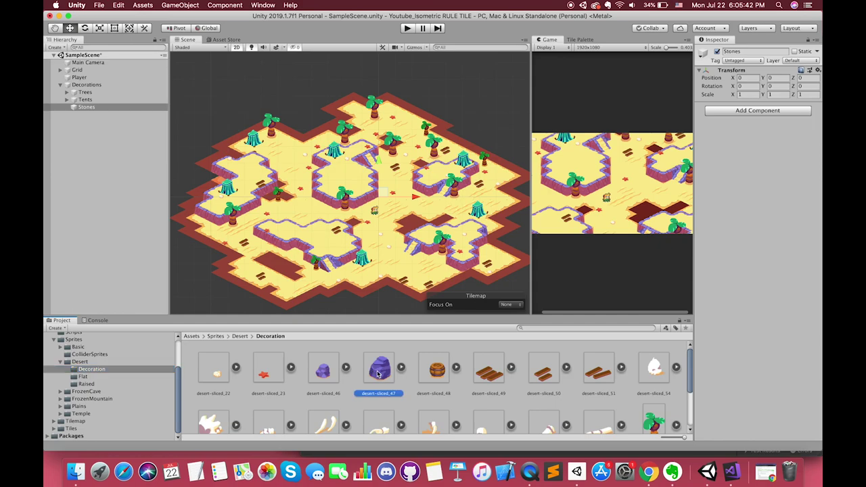
click(102, 116)
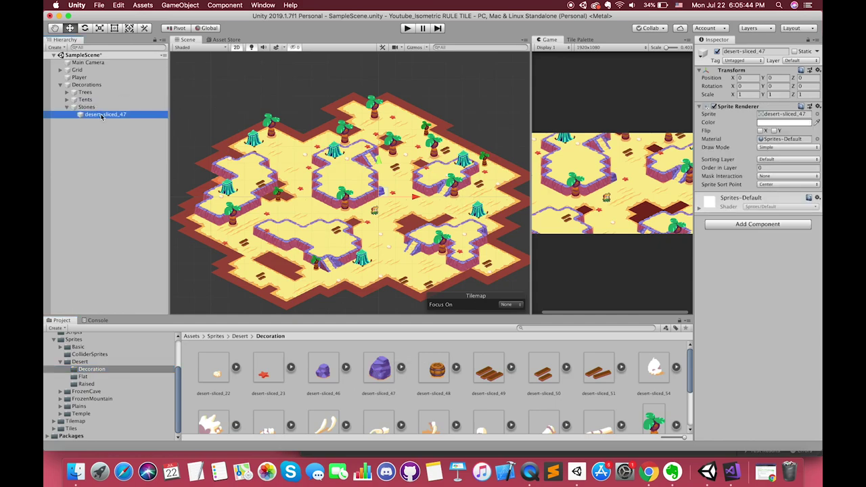
click(776, 167)
text(5)
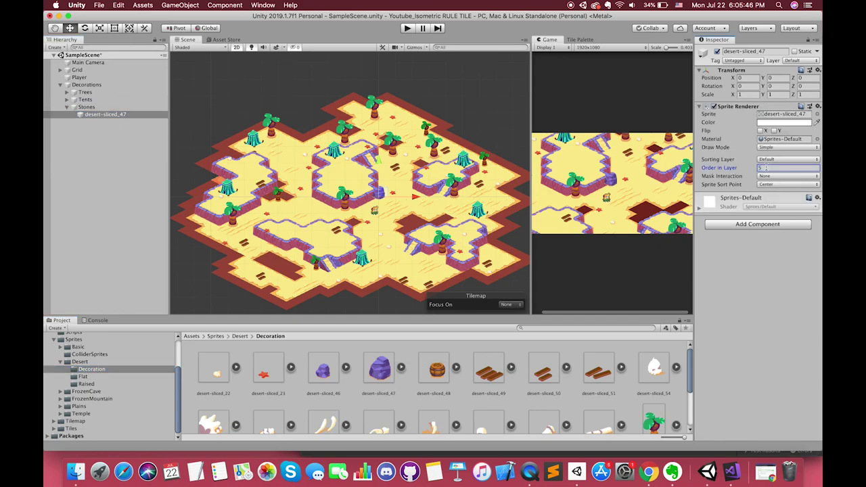
- Add a Circle Collider 2D component to the purple rock by searching 'circle'
scroll(524, 223, up, 3)
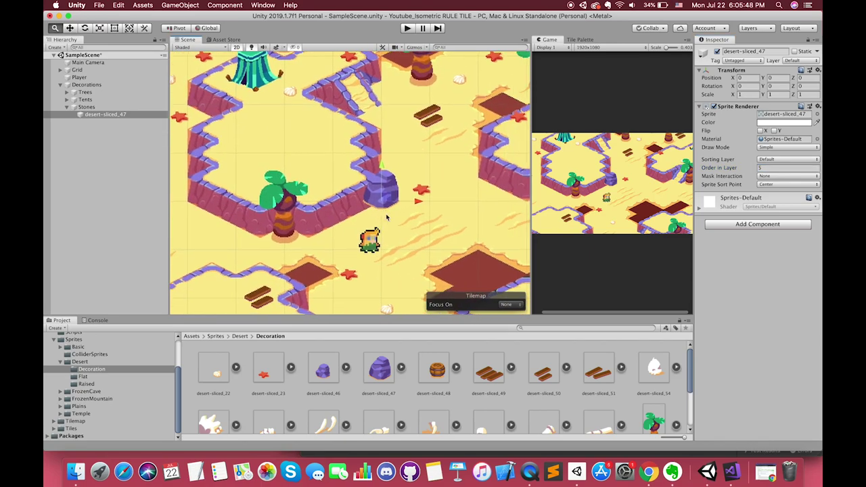
click(758, 226)
text(b)
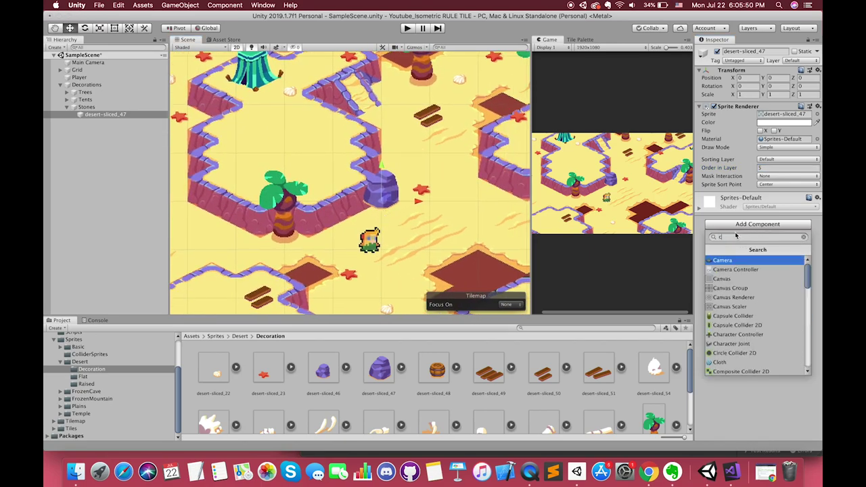
key(BackSpace)
text(circle)
key(Return)
- Fit the collider's handles to the rock, ending at offset 0.0296, 0.1198 and radius 0.2876
click(764, 206)
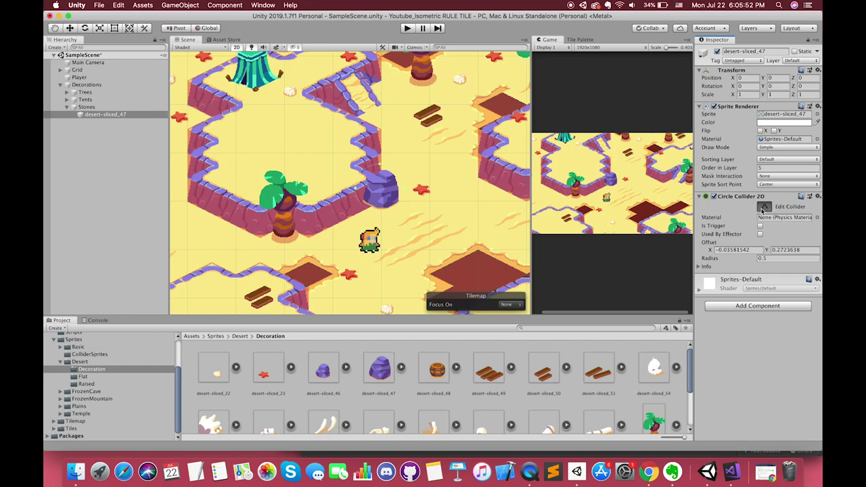
scroll(320, 196, up, 3)
mouse_move(423, 146)
mouse_down()
mouse_move(428, 190)
mouse_move(452, 204)
mouse_up()
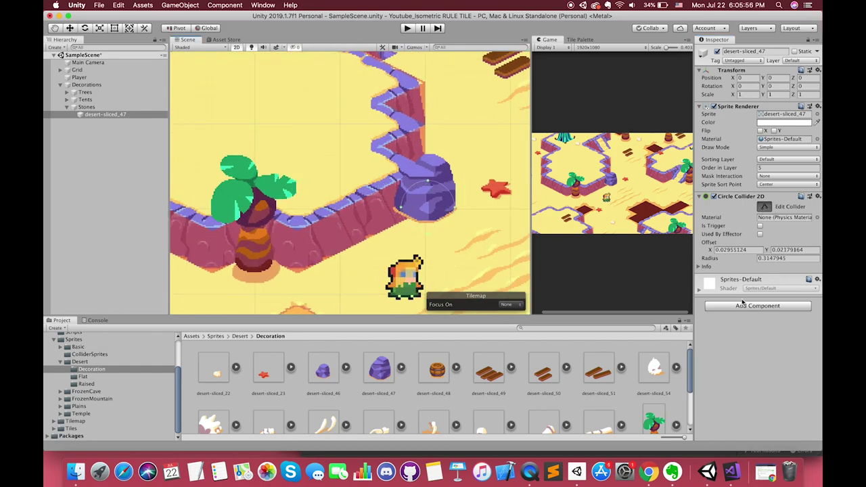
drag(430, 233, 430, 226)
click(455, 204)
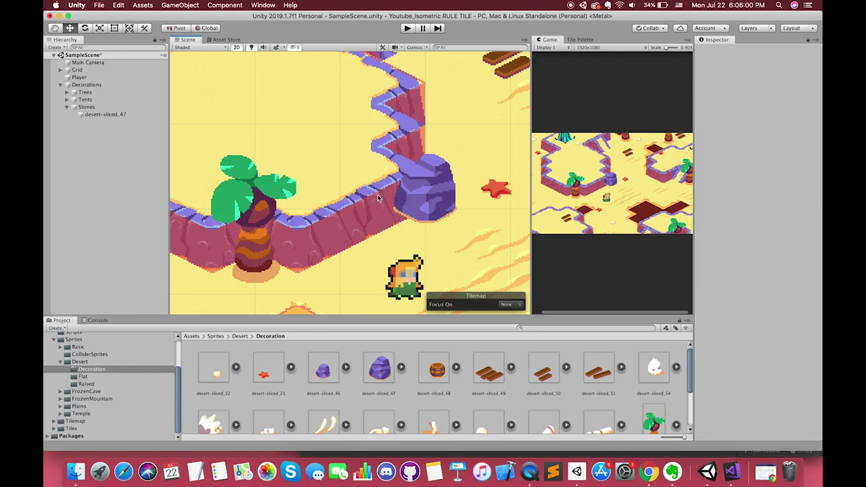
click(406, 196)
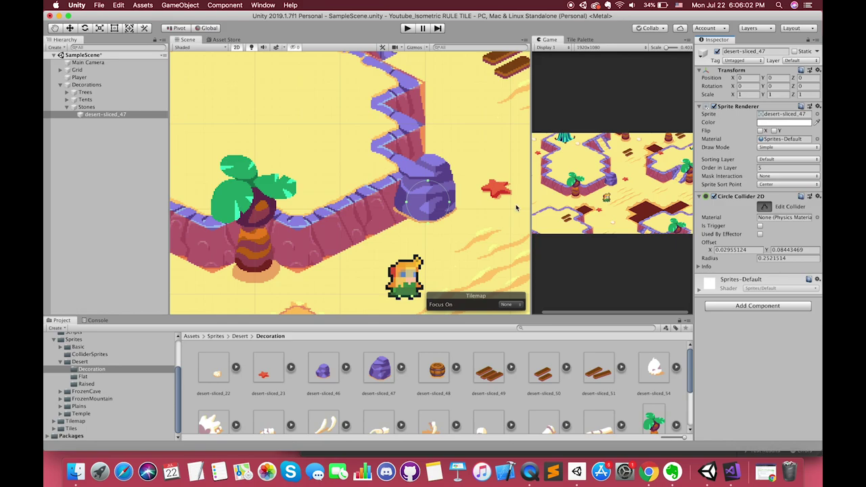
drag(428, 188, 427, 178)
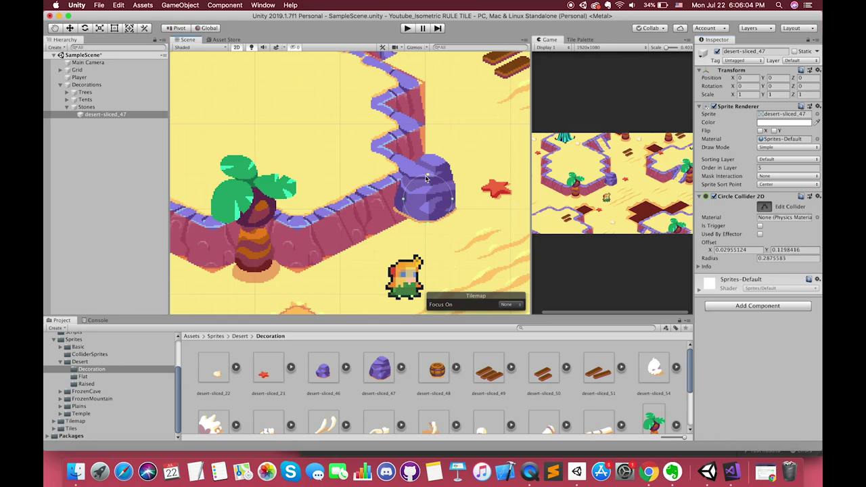
scroll(427, 178, down, 5)
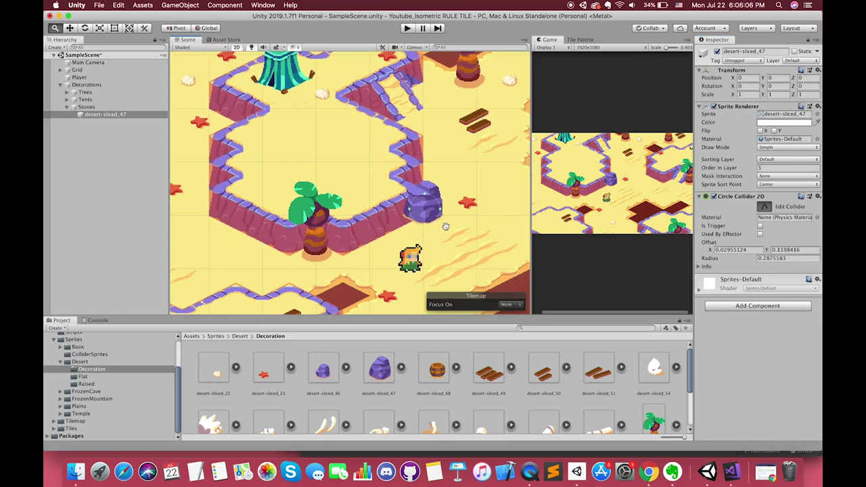
click(69, 29)
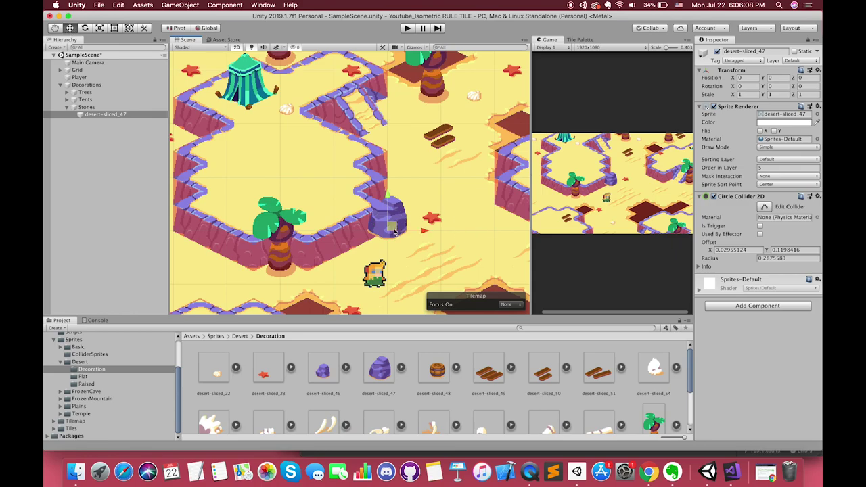
- Move the rock into the open plateau and place a first duplicate on the upper-left plateau
mouse_move(393, 228)
mouse_down()
mouse_move(325, 180)
mouse_move(229, 135)
mouse_up()
scroll(257, 151, down, 2)
scroll(274, 161, down, 2)
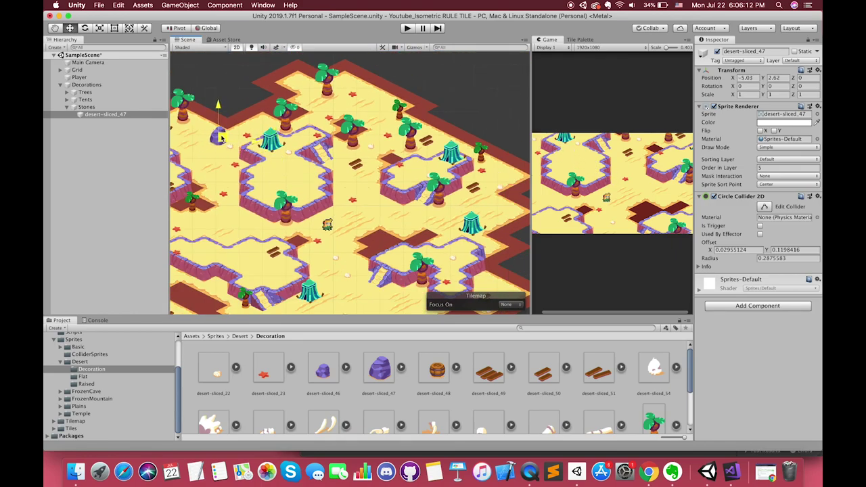
key(ctrl+d)
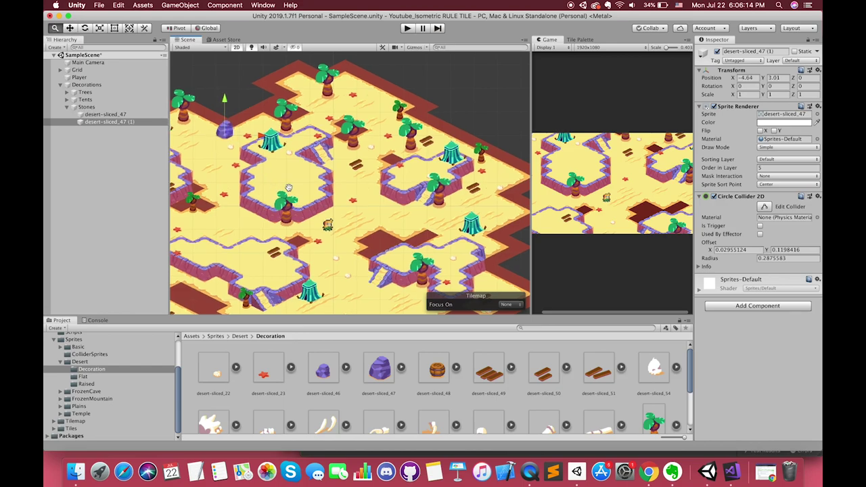
middle_drag(228, 135, 346, 126)
mouse_move(342, 125)
mouse_down()
mouse_move(254, 133)
mouse_move(224, 240)
mouse_move(363, 213)
mouse_move(474, 232)
mouse_move(453, 249)
mouse_up()
- Keep duplicating the rock across the map, up to copy (8) at X -0.8, Y -5.08
key(ctrl+d)
key(ctrl+d)
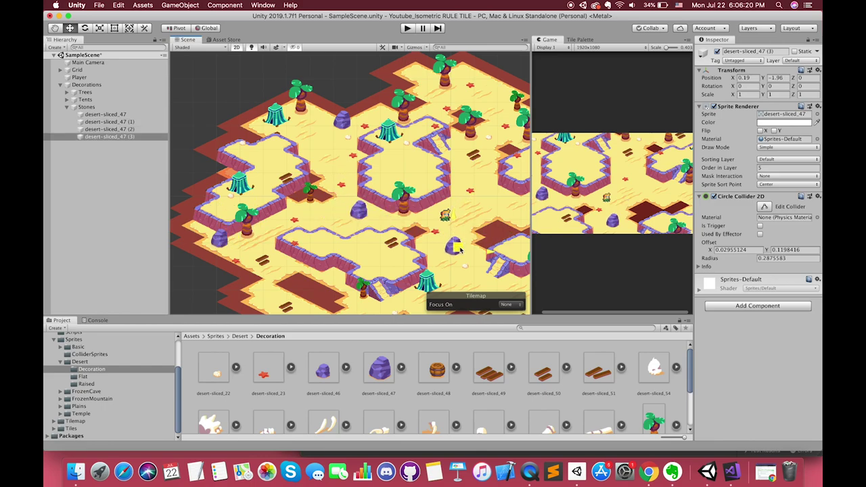
middle_drag(452, 250, 375, 250)
key(ctrl+d)
mouse_move(375, 248)
mouse_down()
mouse_move(439, 196)
mouse_move(398, 158)
mouse_move(419, 85)
mouse_move(497, 217)
mouse_up()
key(ctrl+d)
key(ctrl+d)
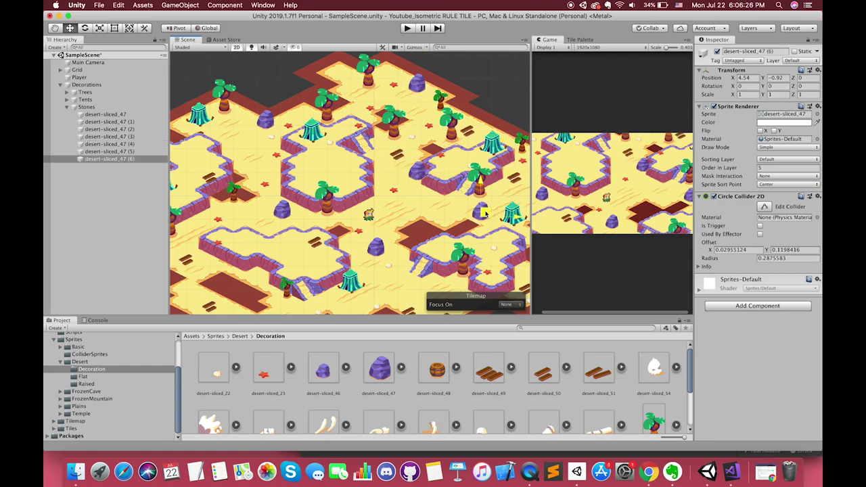
middle_drag(497, 216, 438, 138)
mouse_move(436, 138)
mouse_down()
mouse_move(460, 160)
mouse_move(418, 234)
mouse_move(310, 234)
mouse_up()
key(ctrl+d)
key(ctrl+d)
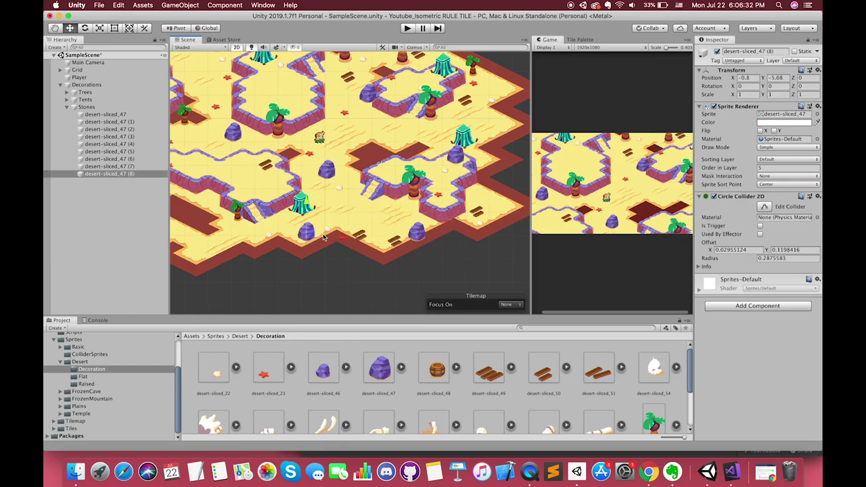
- Select four stones in the Hierarchy and set their X, Y and Z scale to 0.7
click(108, 122)
super+click(112, 144)
super+click(115, 159)
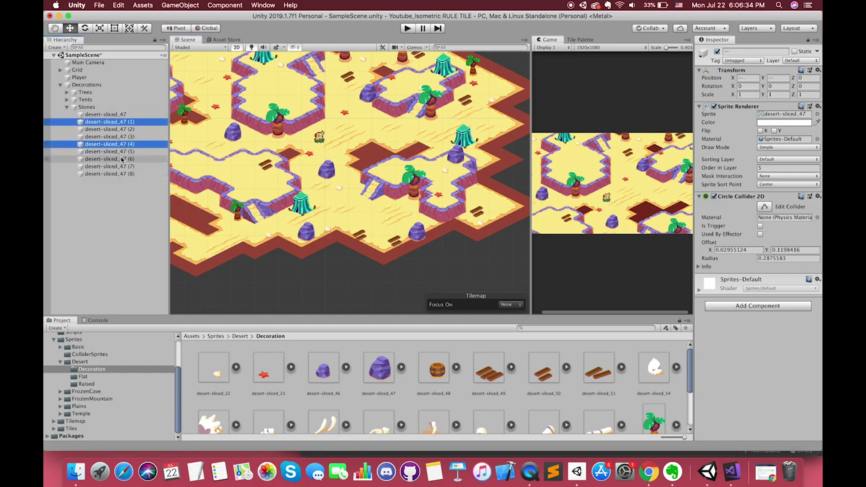
super+click(121, 174)
click(745, 94)
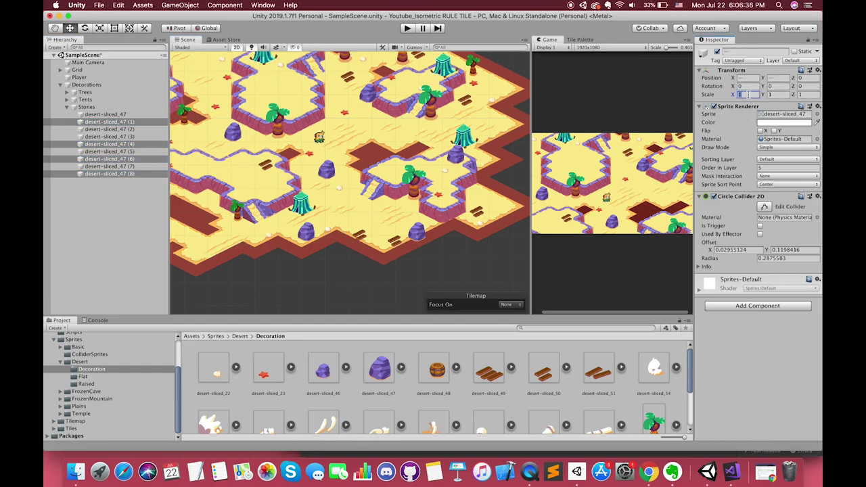
text(0.7)
key(Tab)
text(0.7)
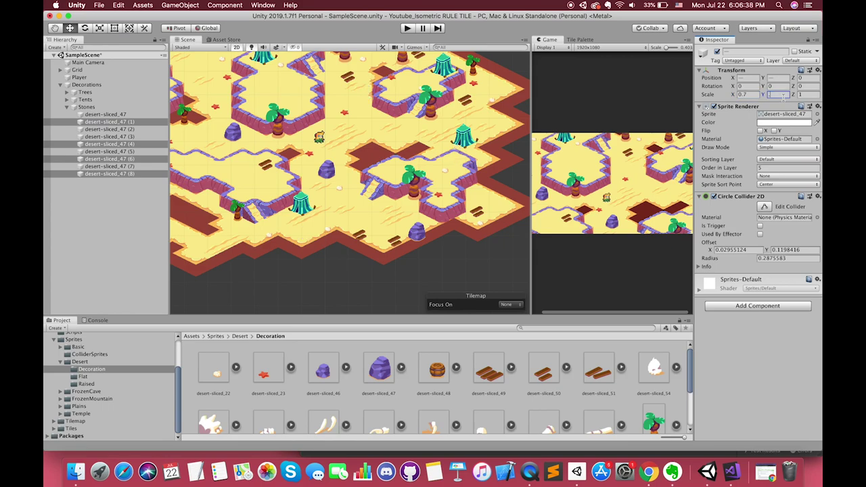
key(Tab)
text(0.7)
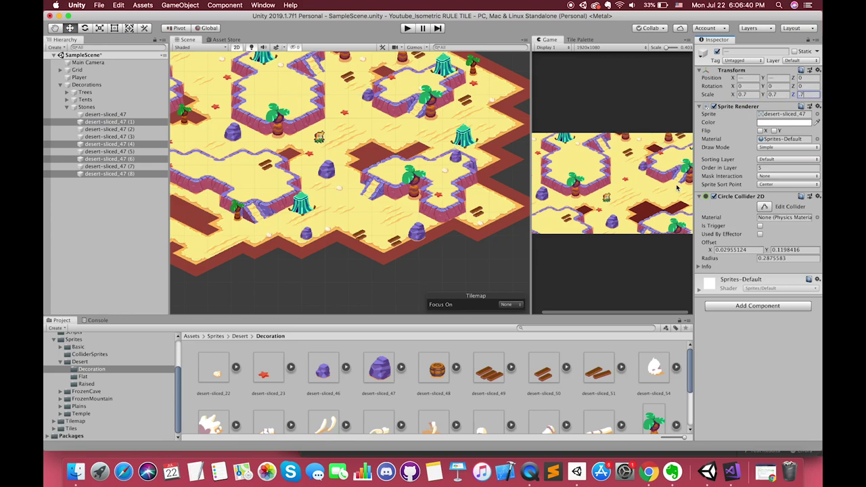
- Try greyish pink and yellow-green tints in the stones' Sprite Renderer Color and view the result
click(785, 123)
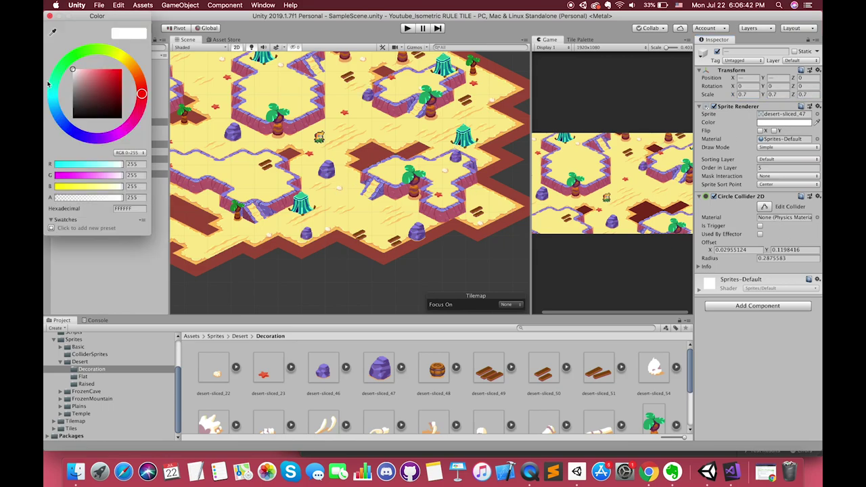
drag(84, 79, 83, 88)
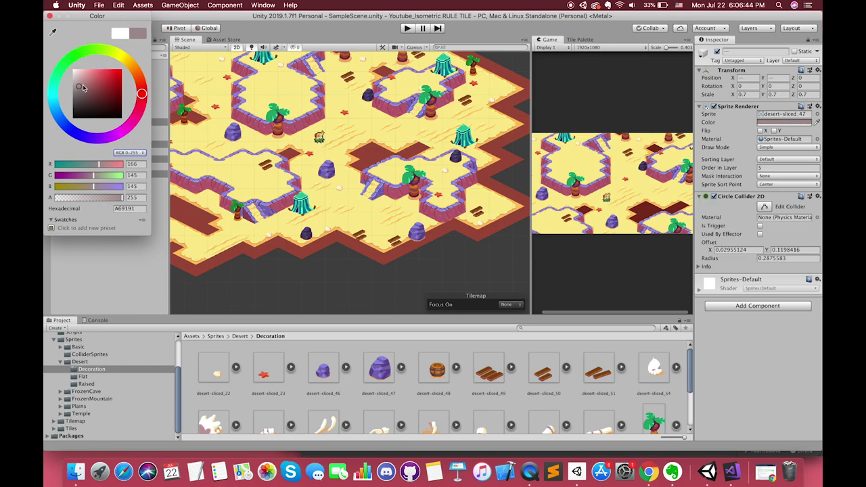
click(110, 51)
click(84, 74)
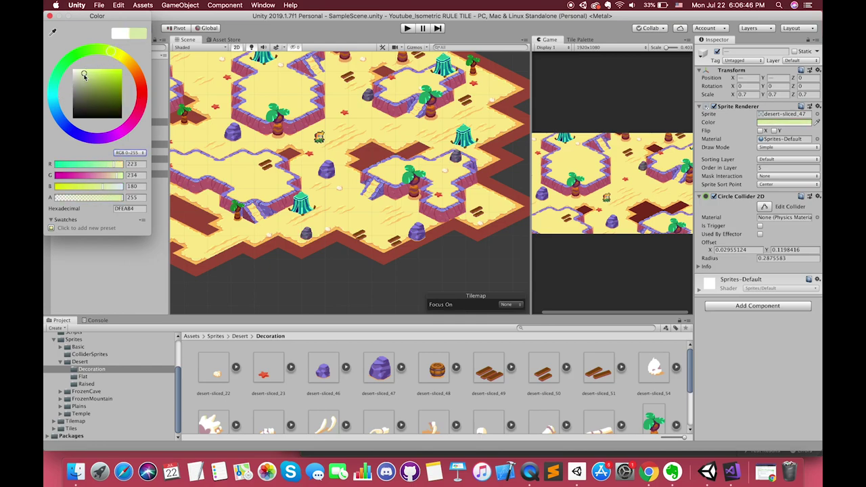
drag(84, 76, 95, 72)
scroll(364, 112, up, 3)
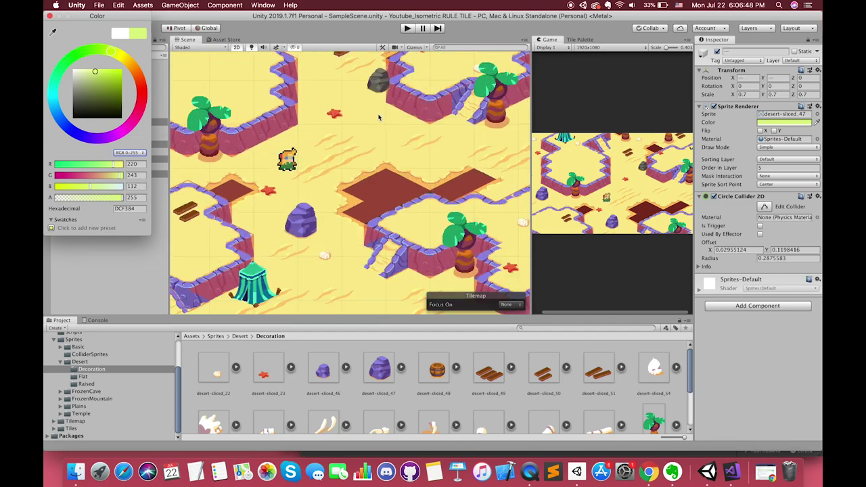
scroll(364, 112, up, 3)
middle_drag(386, 171, 404, 222)
scroll(400, 220, down, 2)
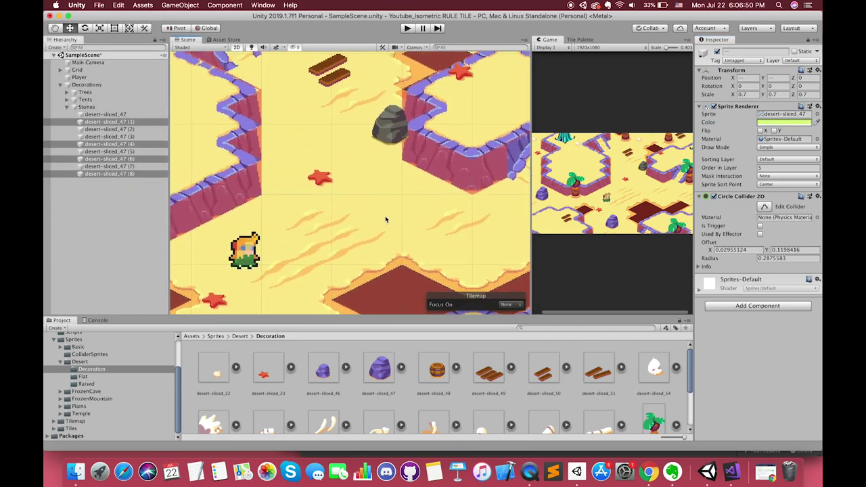
scroll(387, 220, down, 2)
scroll(352, 214, down, 2)
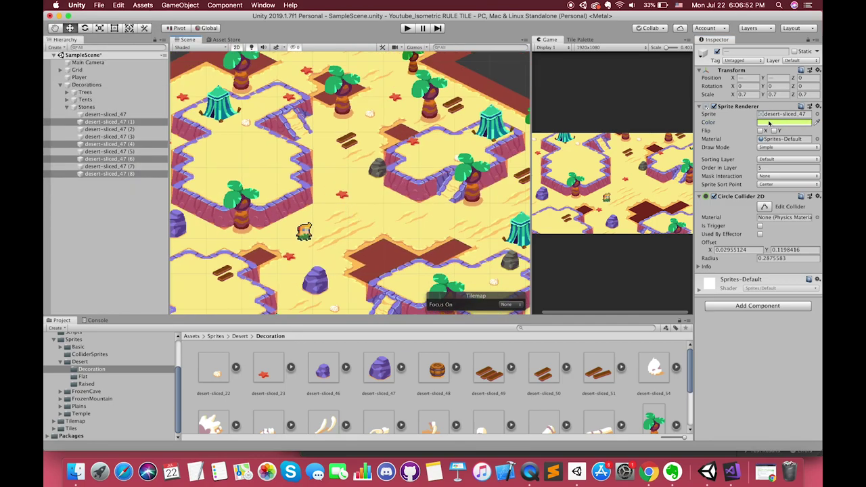
- Change the stones' tint to pale pink FFC0C1 and inspect them in the scene
click(770, 122)
mouse_move(110, 51)
mouse_down()
mouse_move(44, 93)
mouse_move(132, 126)
mouse_move(145, 98)
mouse_up()
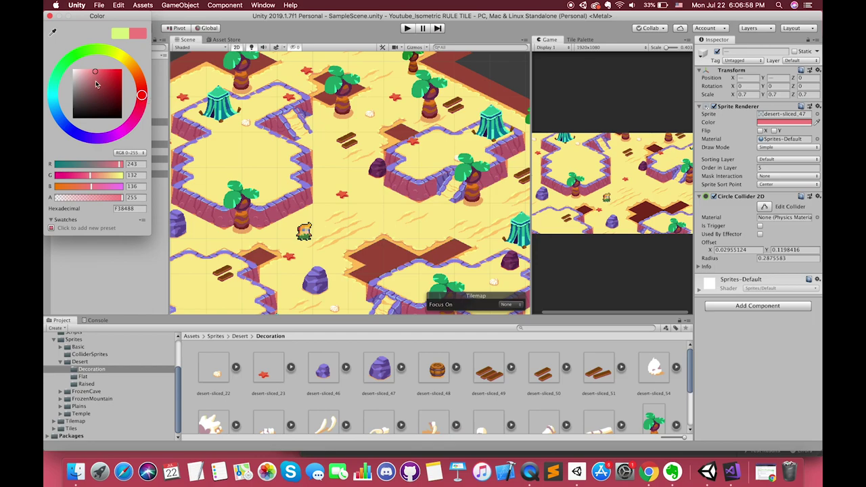
drag(96, 84, 86, 70)
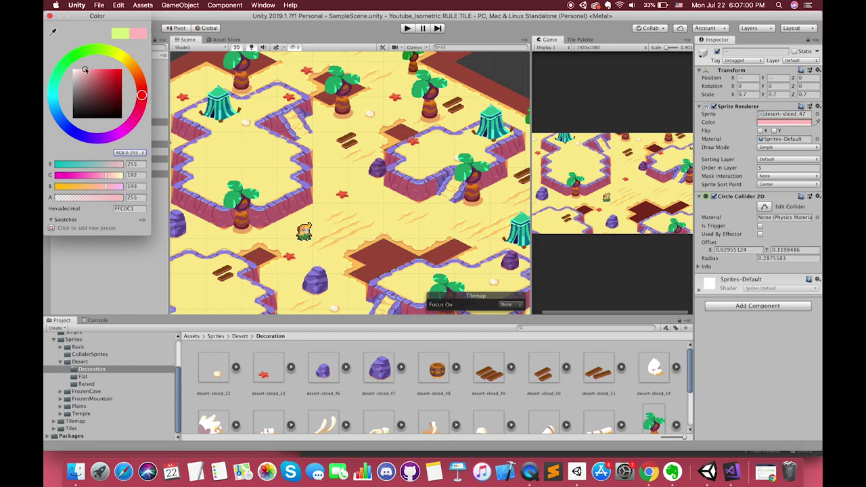
click(50, 16)
scroll(311, 208, down, 5)
scroll(311, 208, up, 6)
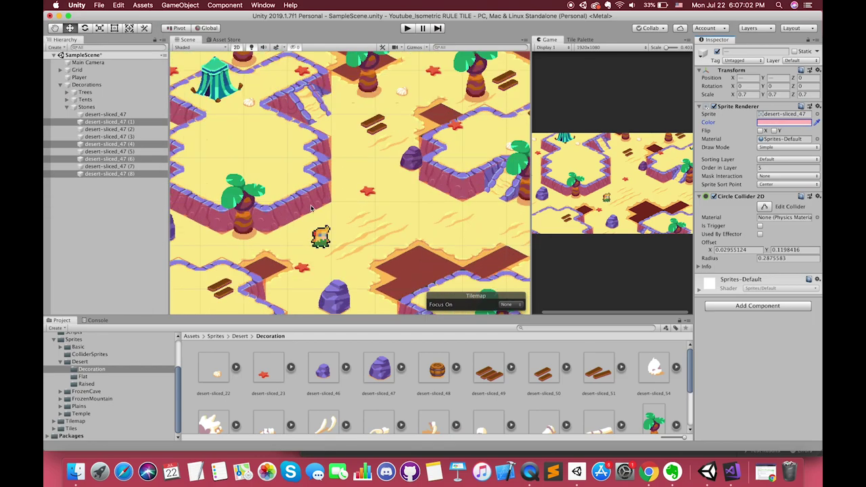
mouse_move(356, 207)
middle_down()
mouse_move(433, 183)
mouse_move(412, 212)
middle_up()
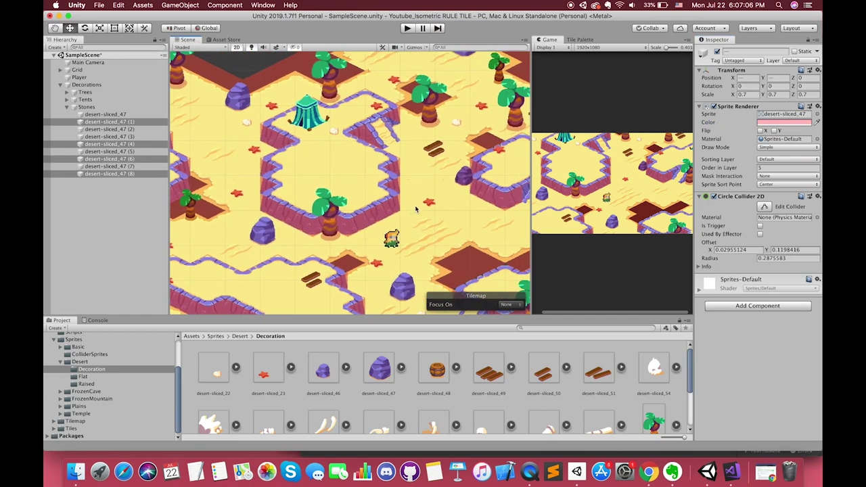
- Select the Level Tilemap under Grid and pick the Eraser in the Tile Palette
click(61, 69)
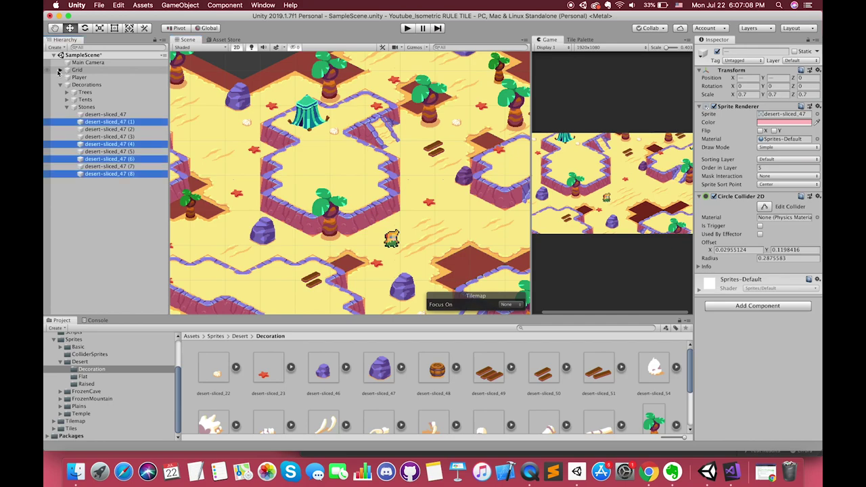
click(88, 78)
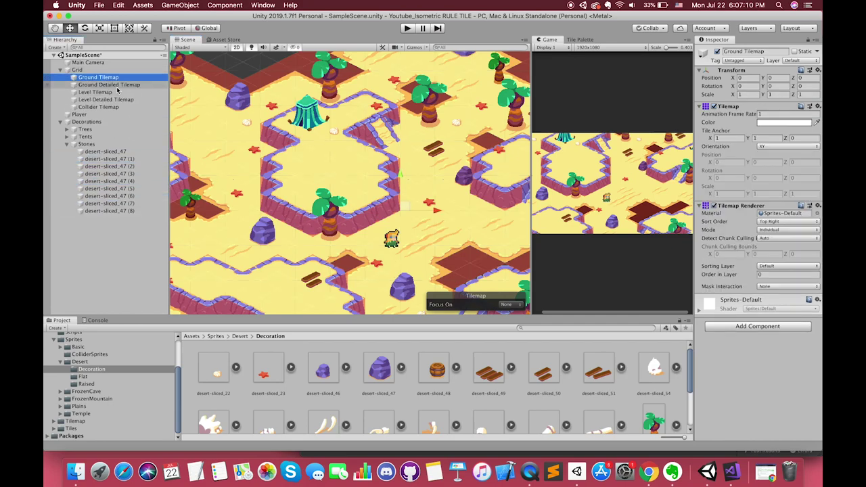
click(102, 92)
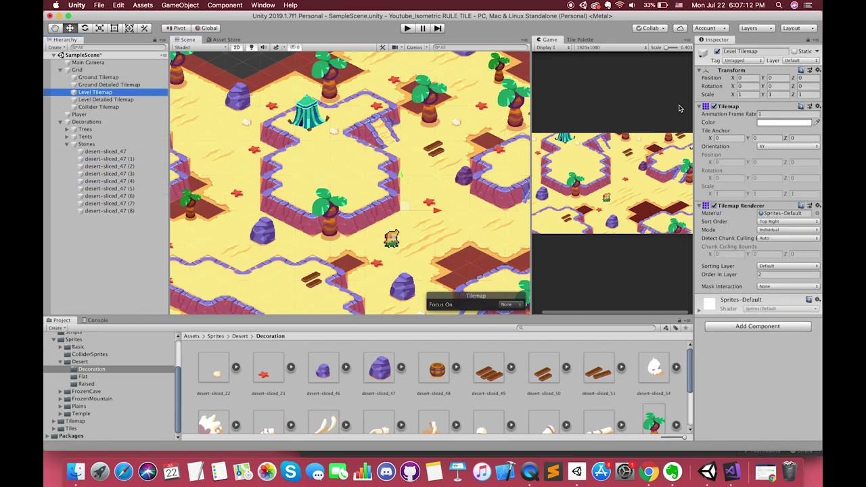
click(579, 39)
click(642, 53)
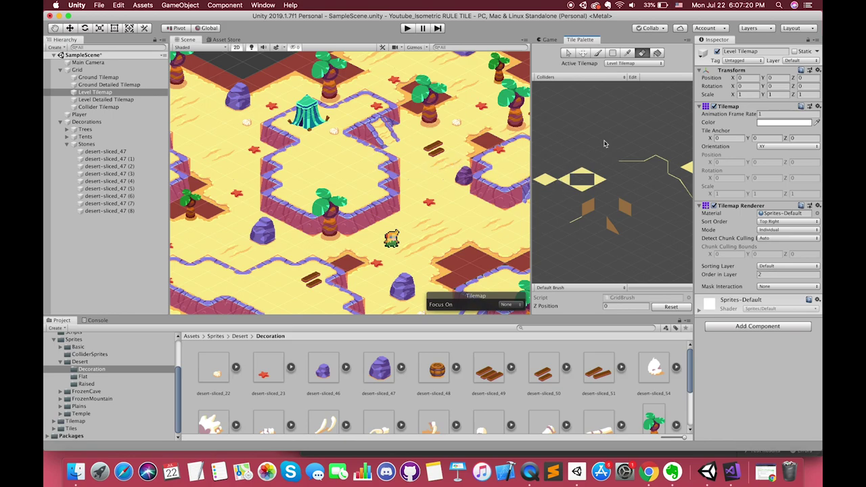
- Erase a trial pit in the central plateau, then undo to restore the tiles
drag(306, 176, 330, 182)
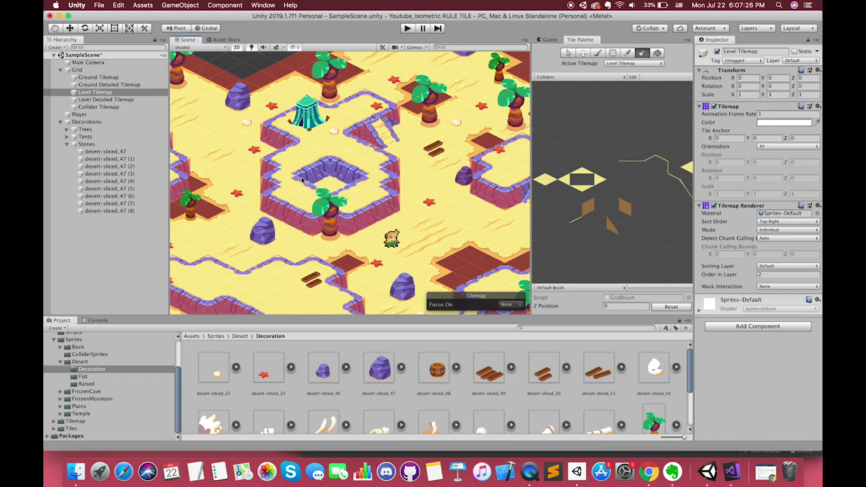
drag(329, 178, 351, 206)
scroll(350, 207, down, 3)
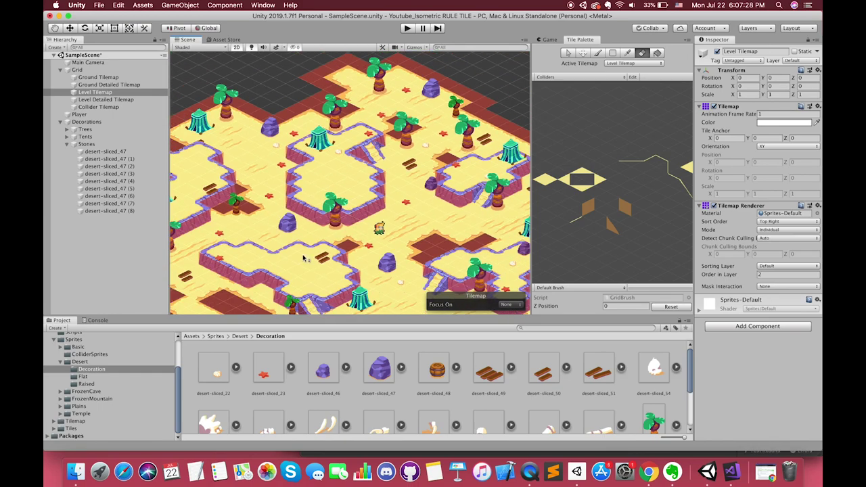
scroll(297, 266, up, 5)
middle_drag(298, 266, 306, 191)
drag(314, 191, 332, 197)
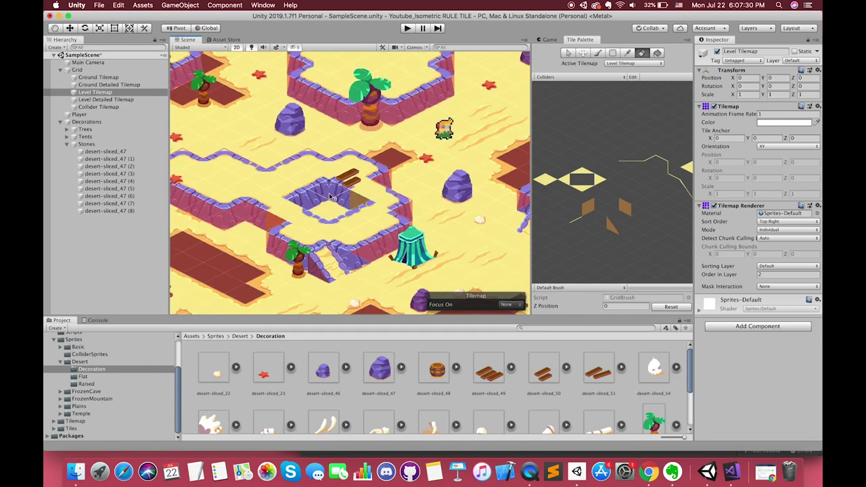
key(ctrl+z)
scroll(331, 192, down, 2)
scroll(331, 187, down, 2)
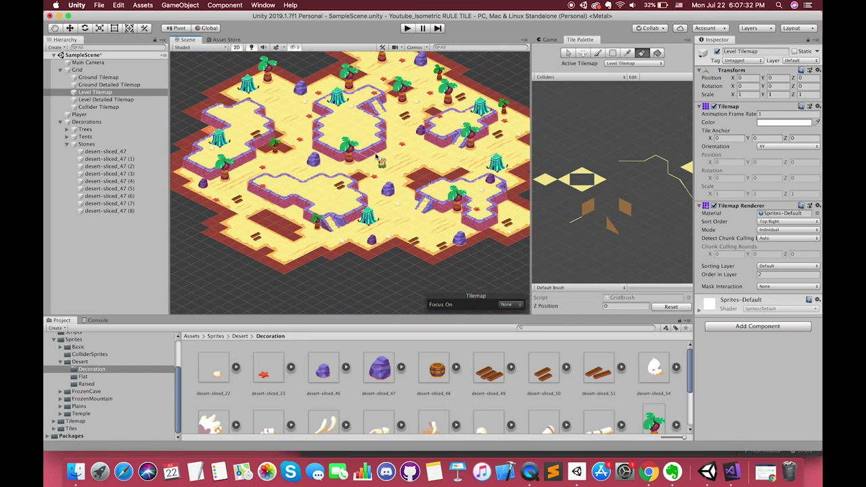
scroll(333, 180, down, 2)
scroll(364, 175, up, 4)
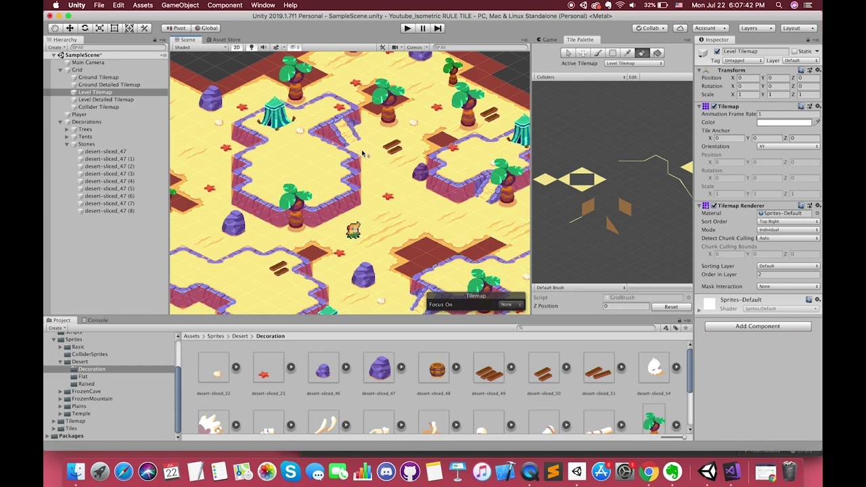
- Collapse Stones, select Decorations, and start play mode in the Game view
click(67, 144)
click(101, 122)
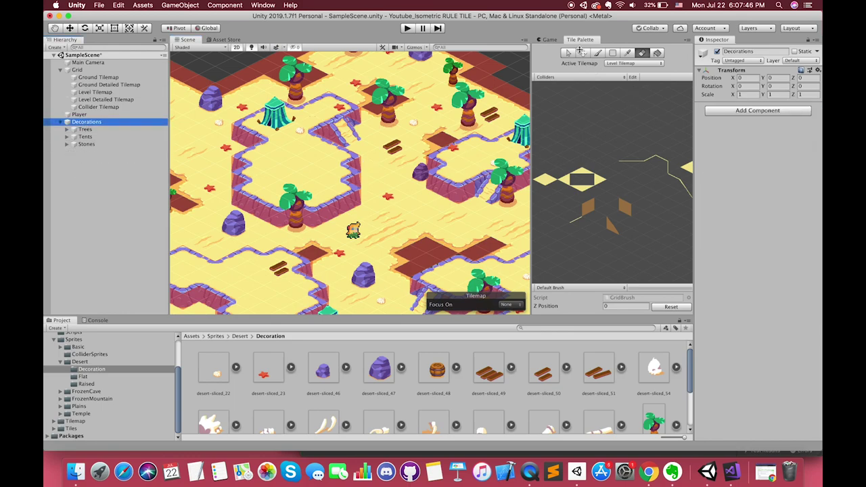
click(539, 41)
click(408, 29)
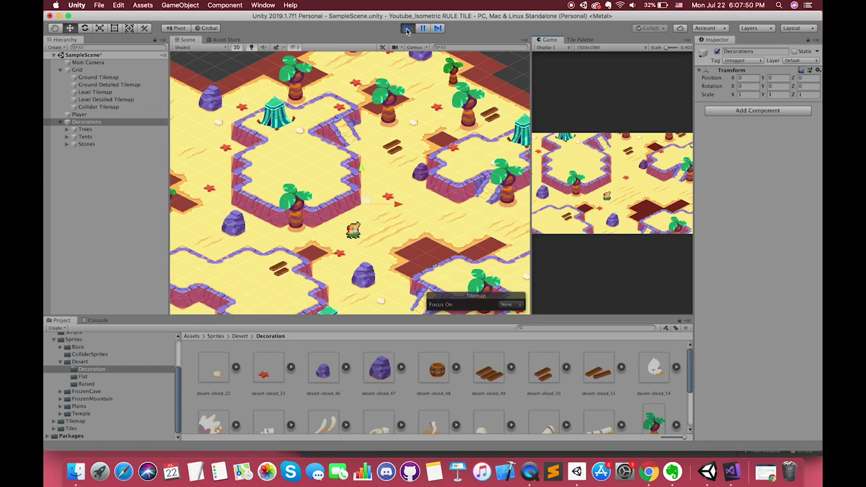
- Walk the player down, right, up and left across the map, then stop play mode
key(Down)
key(Down)
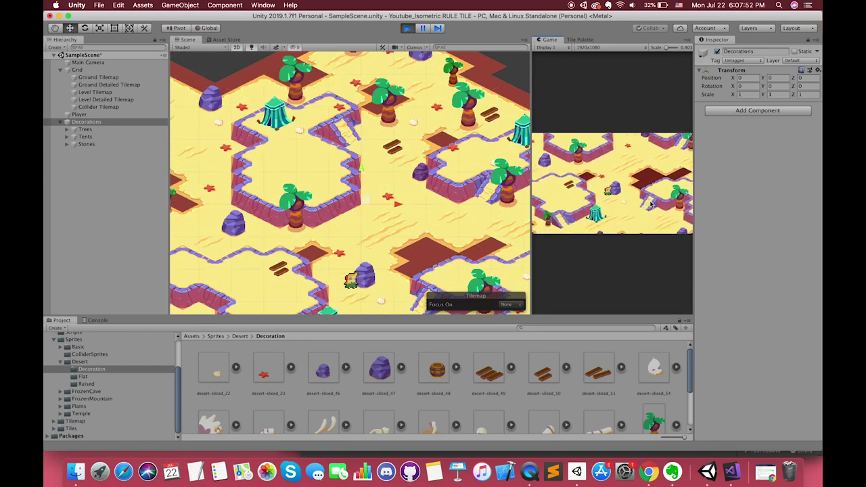
key(Down)
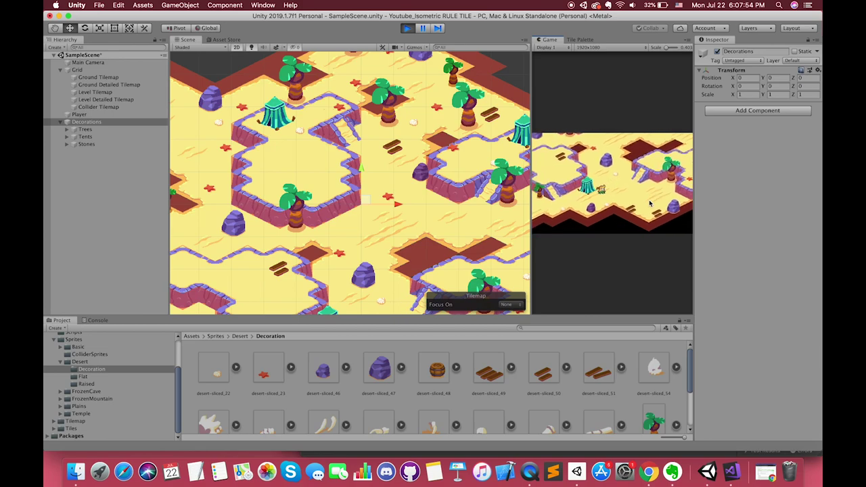
key(Right)
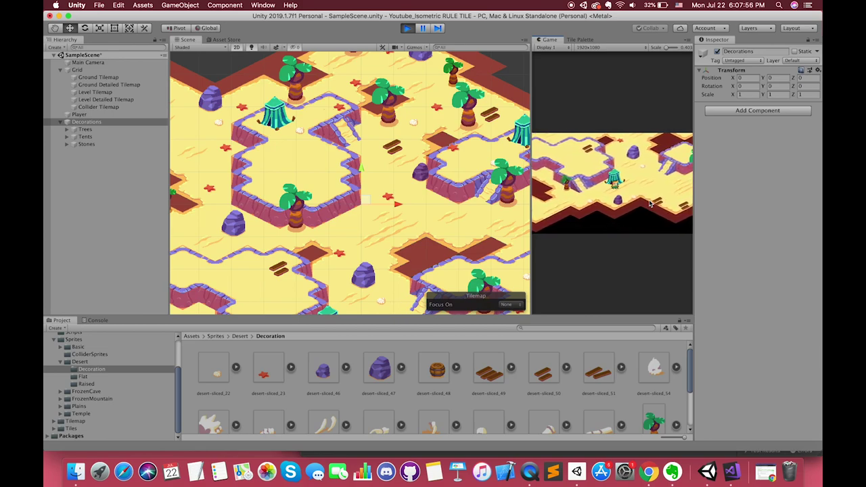
key(Up)
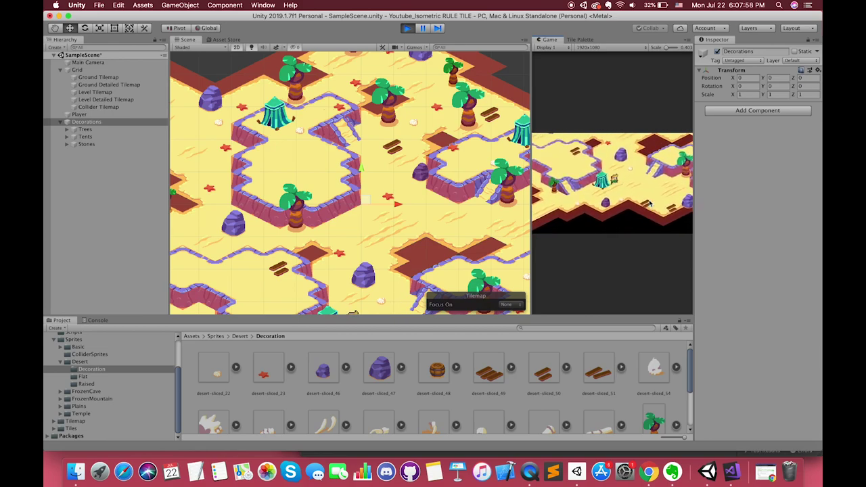
key(Right)
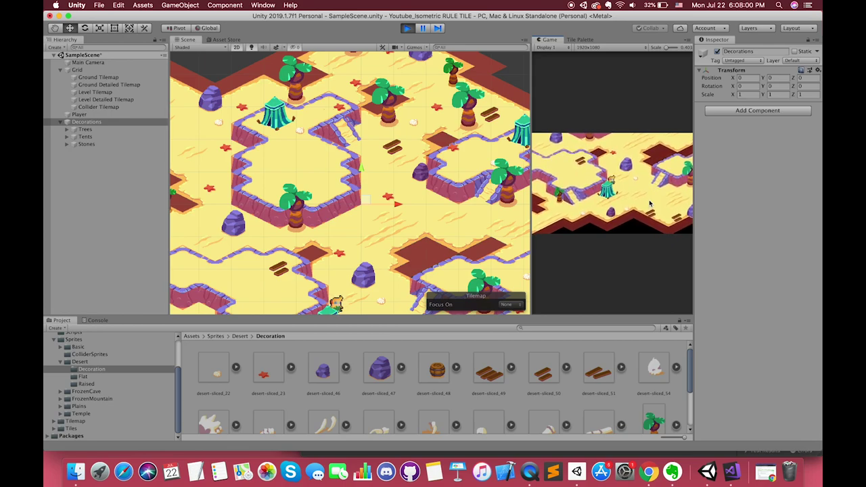
key(Right)
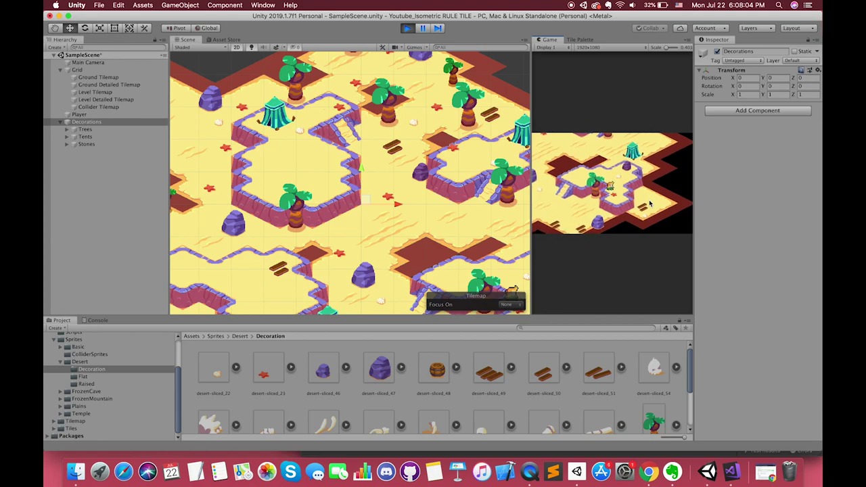
key(Left)
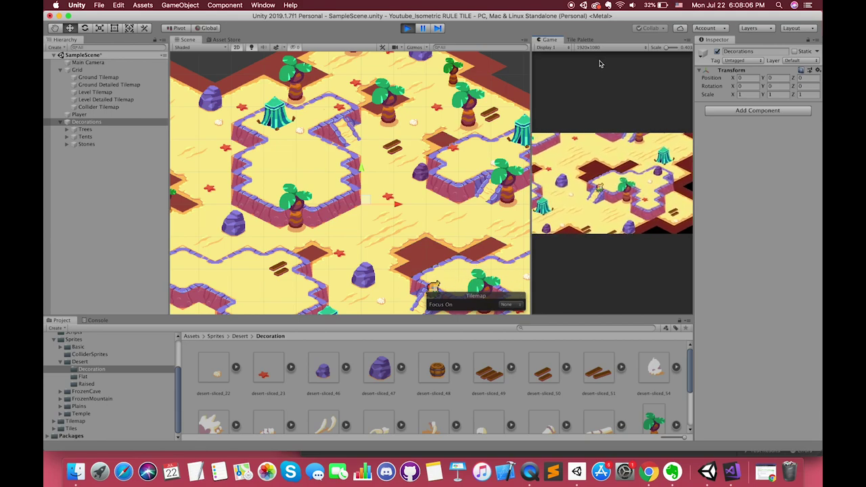
key(super+p)
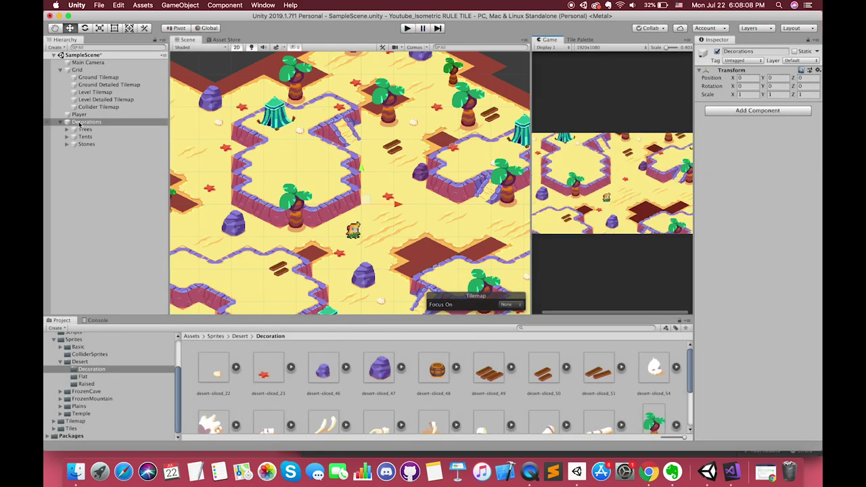
- Create an empty child under Decorations and name it Skulls
click(86, 123)
right_click(86, 123)
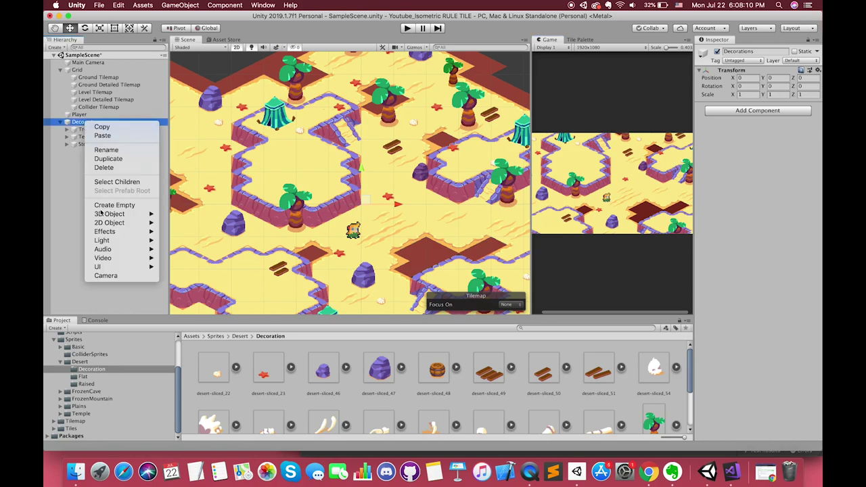
mouse_move(151, 225)
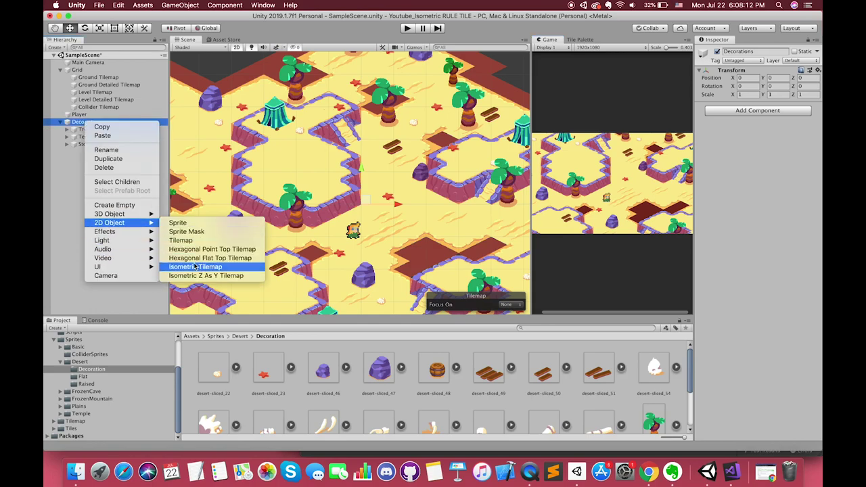
click(115, 205)
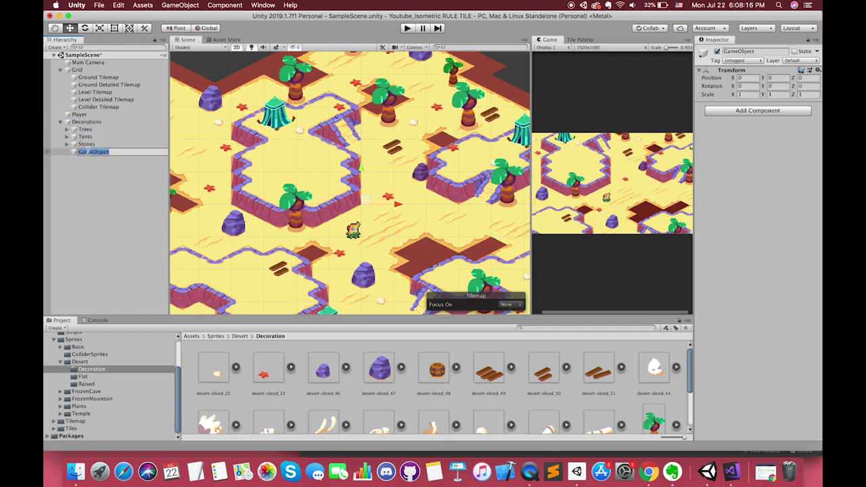
text(Skulls)
key(Return)
- Create an empty child named Skull under Skulls and scroll the Project sprite grid
right_click(84, 155)
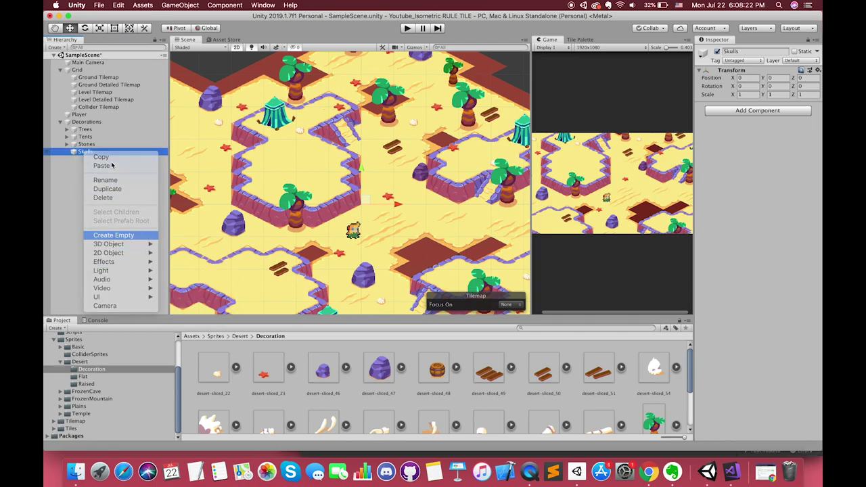
click(113, 235)
text(Sku)
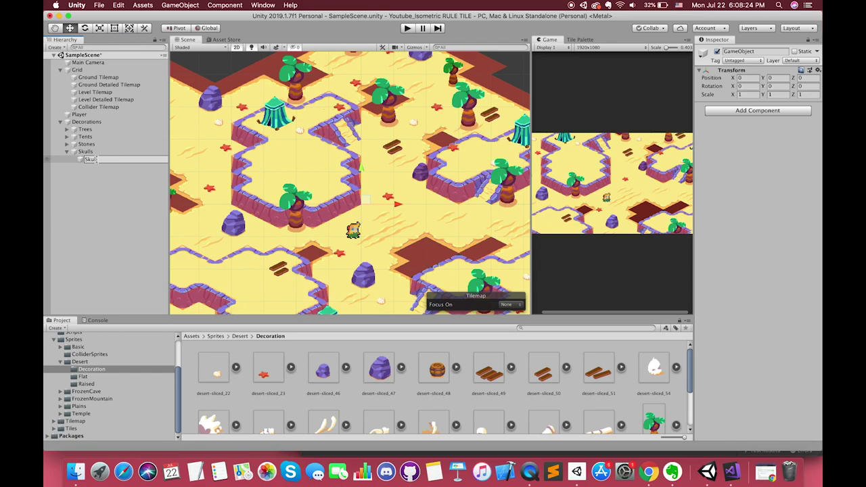
text(l)
key(Return)
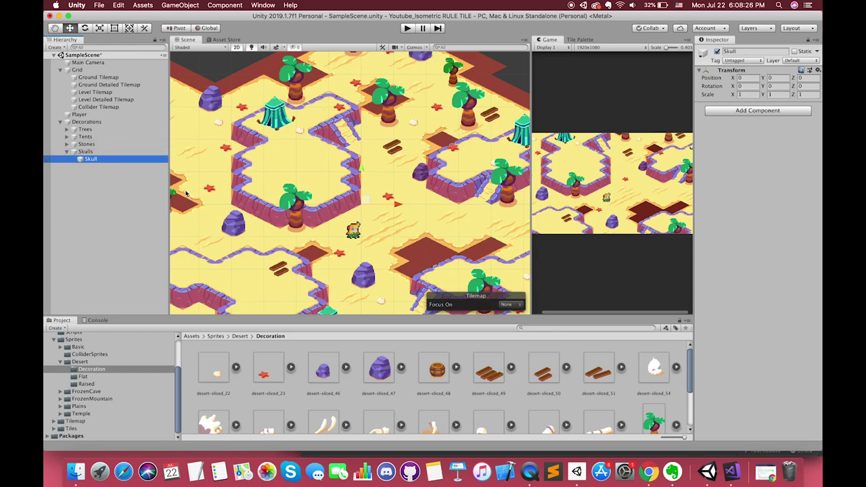
scroll(318, 363, down, 3)
scroll(327, 394, up, 1)
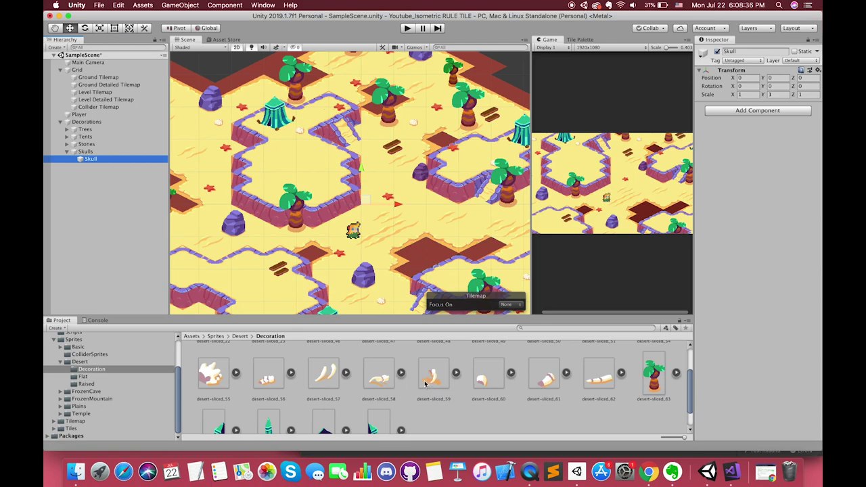
scroll(421, 394, up, 1)
scroll(421, 394, up, 1)
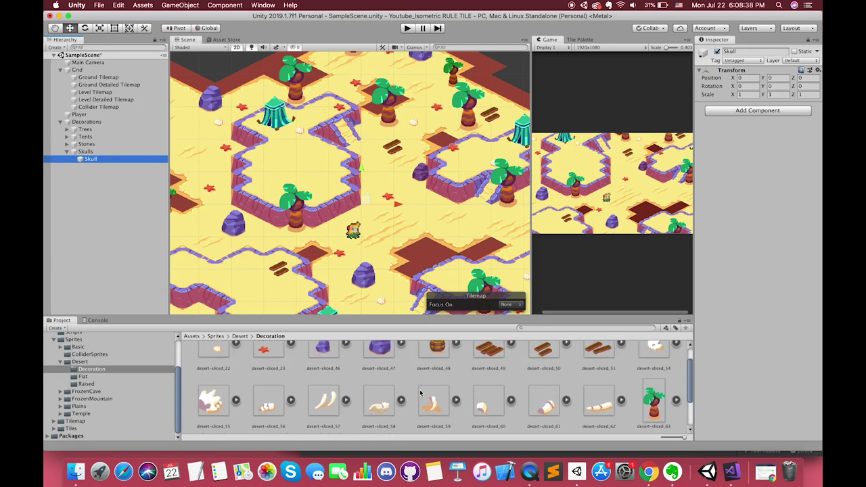
scroll(420, 393, up, 1)
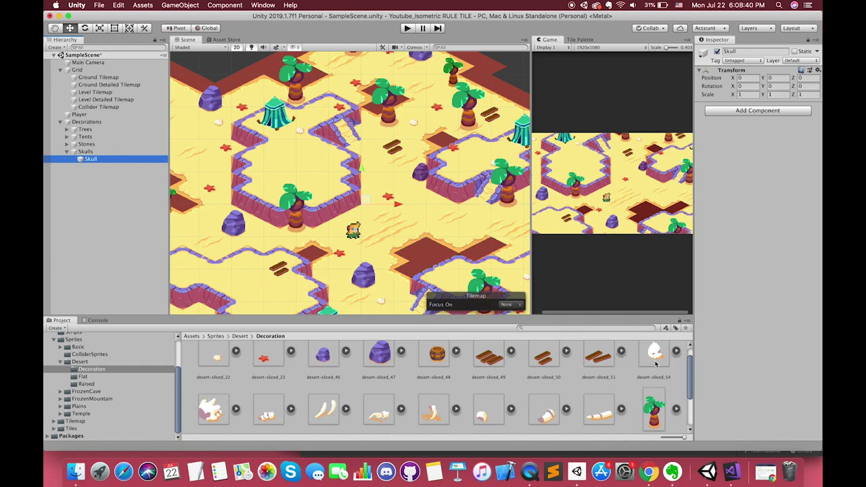
- Drag sprites desert-sliced_54, 55 and 56 into Skull and set their Order in Layer to 5
drag(656, 359, 109, 158)
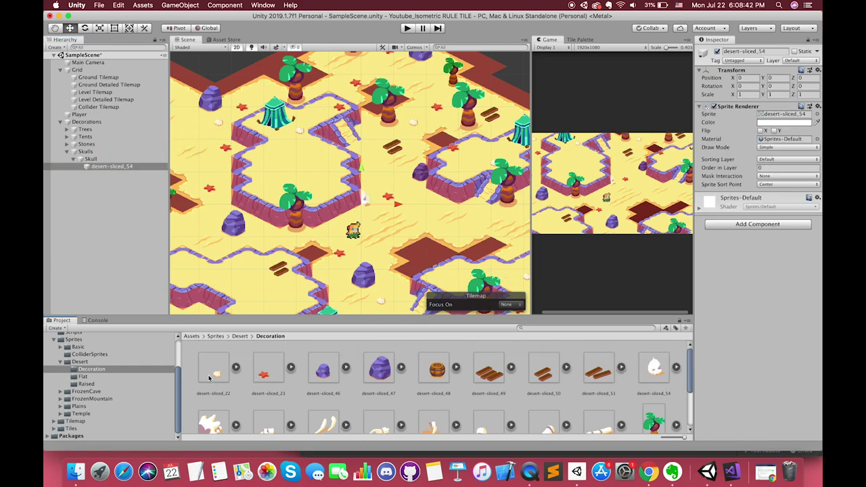
drag(220, 402, 108, 158)
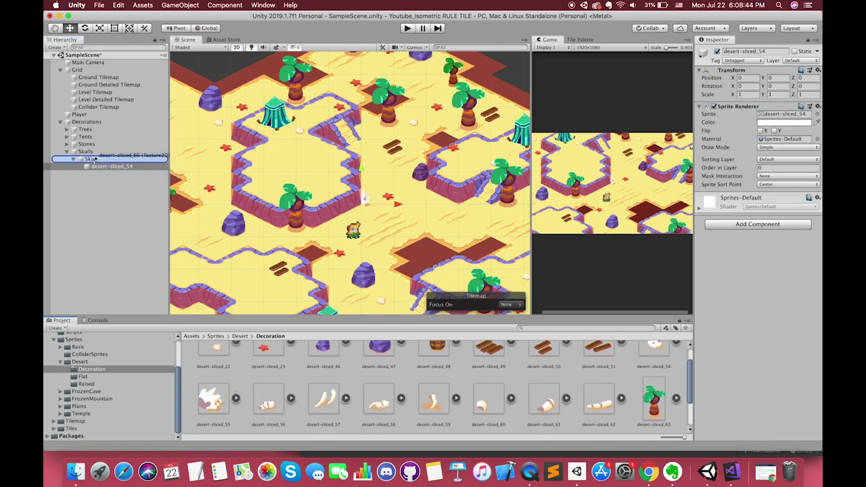
drag(268, 403, 111, 186)
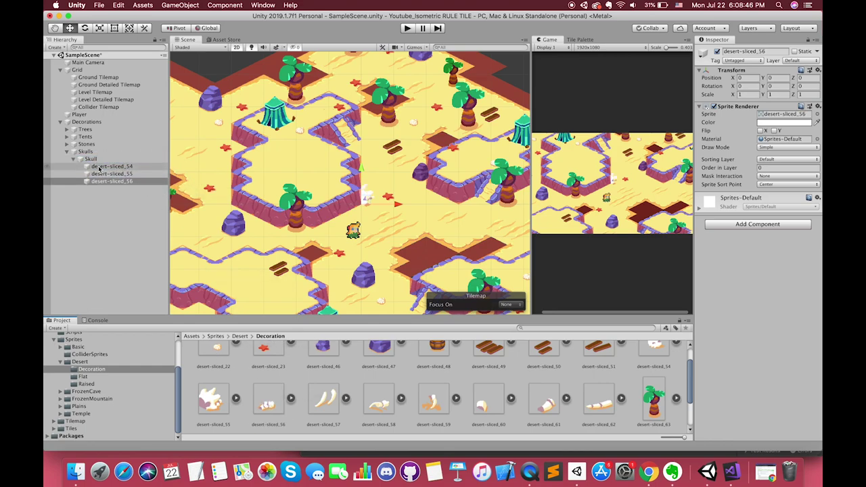
shift+click(111, 181)
click(789, 168)
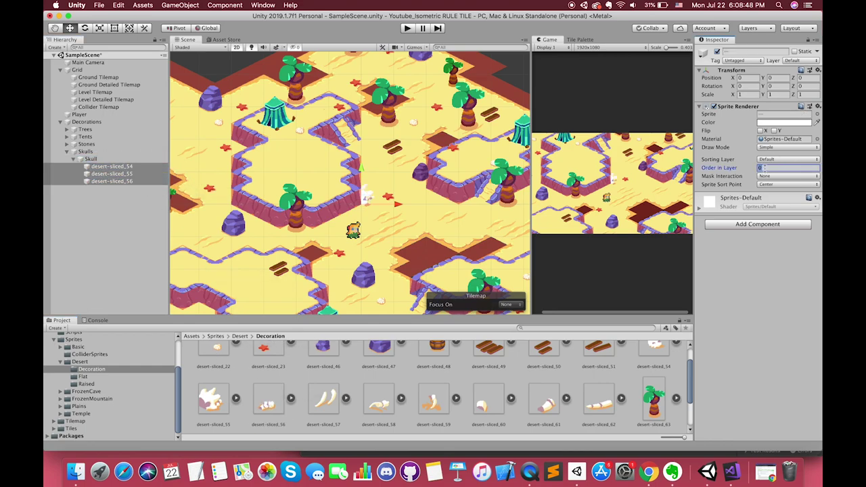
text(5)
- Shift the skull piece left and move the bone up-right beside it
scroll(367, 199, up, 5)
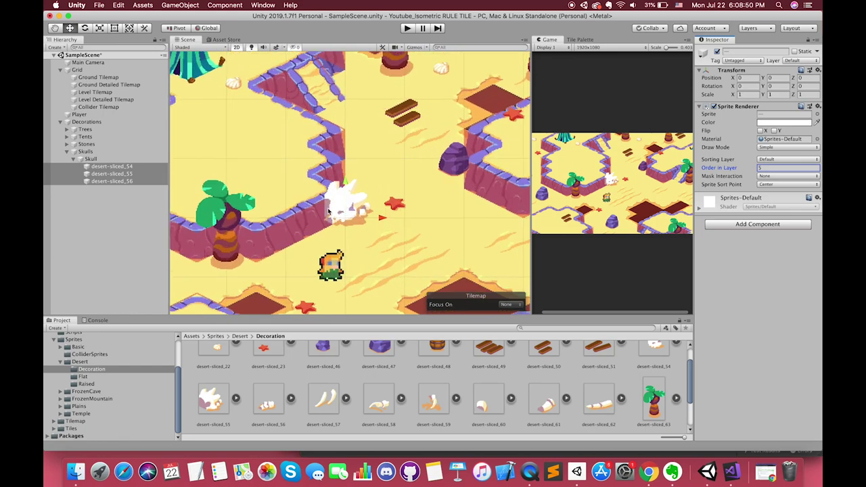
click(112, 166)
drag(356, 219, 335, 226)
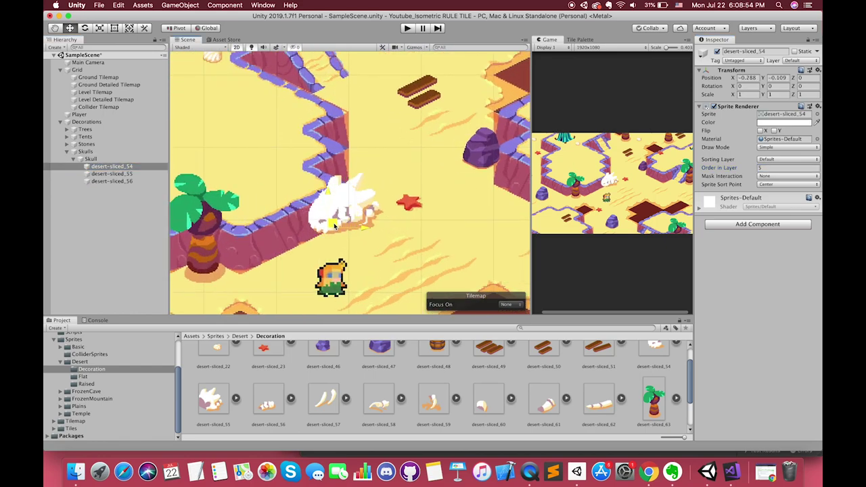
click(112, 181)
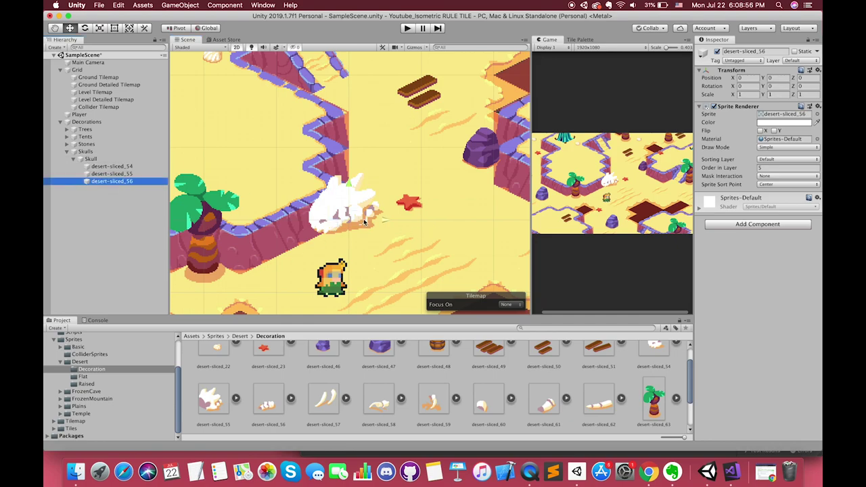
drag(364, 221, 404, 202)
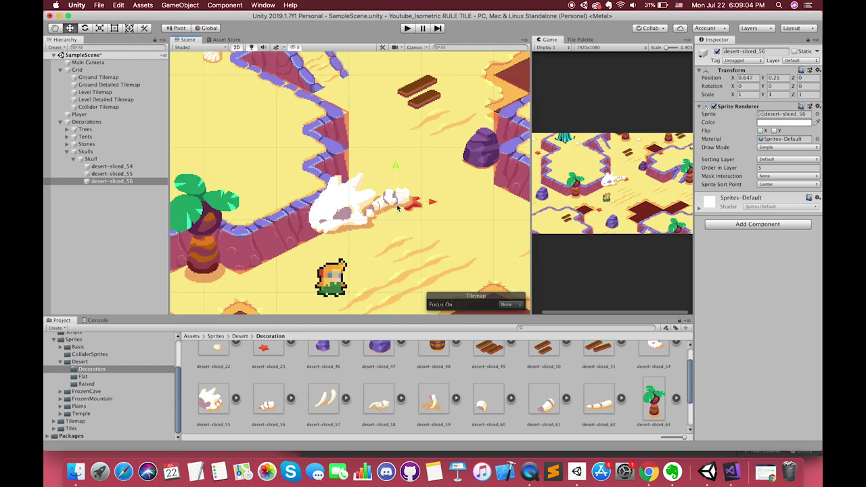
click(78, 160)
text(_0)
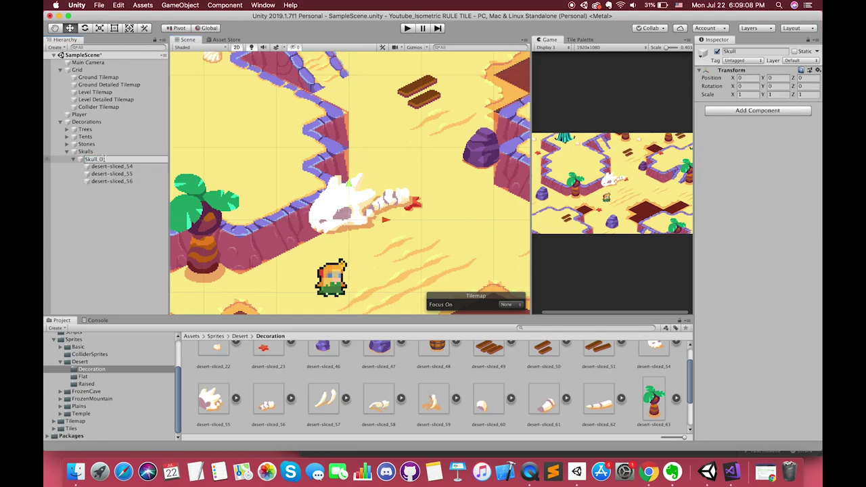
- Rename Skull to Skull_01 and drag it into Assets/Prefabs as a prefab
text(1)
key(Return)
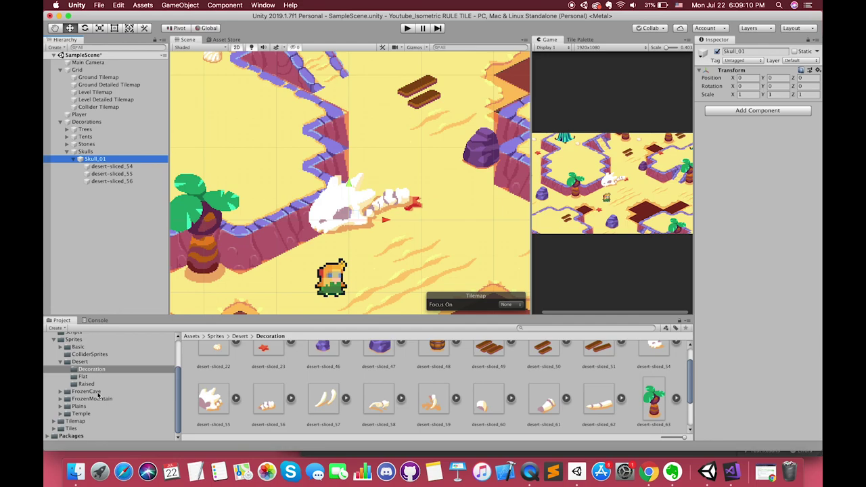
scroll(97, 396, up, 3)
scroll(98, 396, up, 3)
click(74, 356)
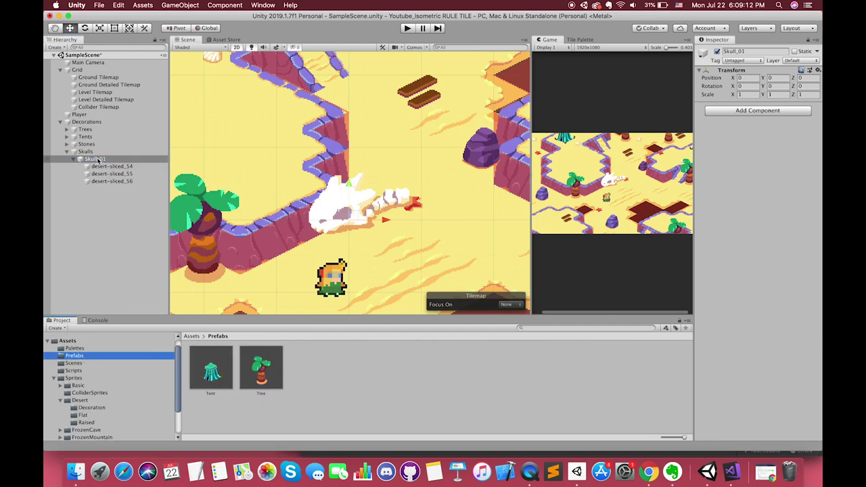
drag(98, 161, 342, 371)
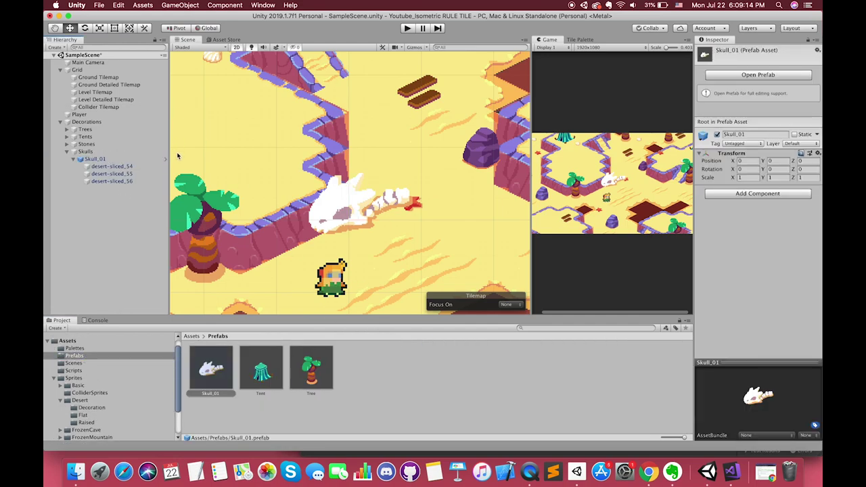
- Duplicate Skull_01 as a test copy on the map, then undo it
scroll(351, 202, down, 3)
scroll(351, 202, down, 2)
click(356, 196)
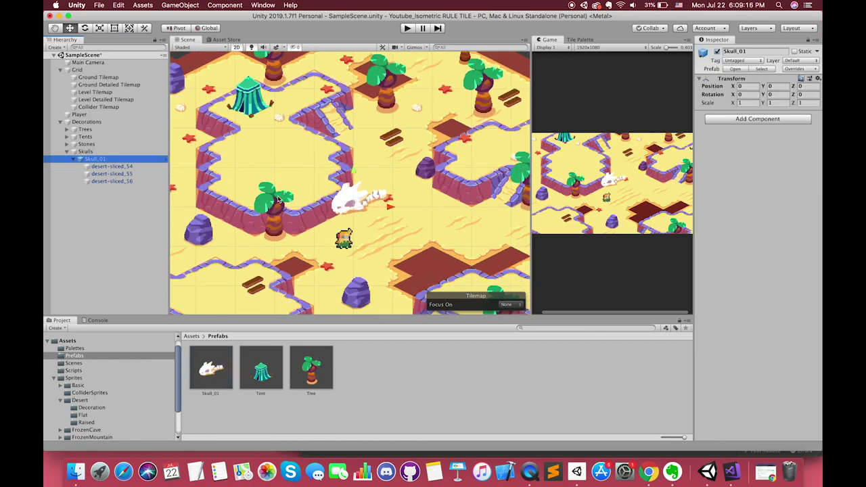
key(super+d)
drag(352, 197, 257, 143)
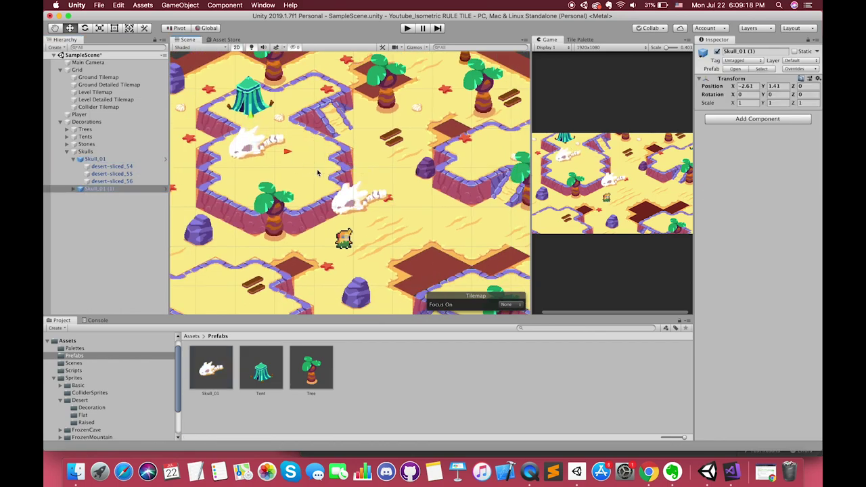
key(super+z)
key(super+z)
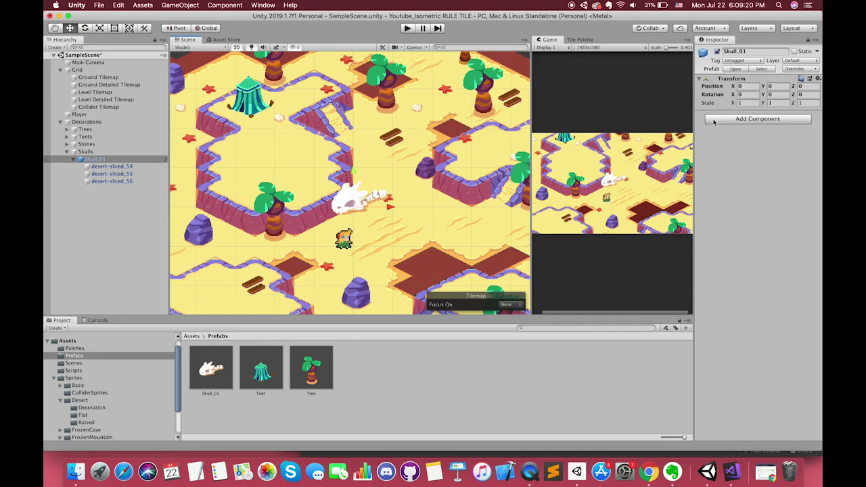
- Add a Circle Collider 2D to Skull_01 and resize its circle around the skull
click(759, 120)
text(circl)
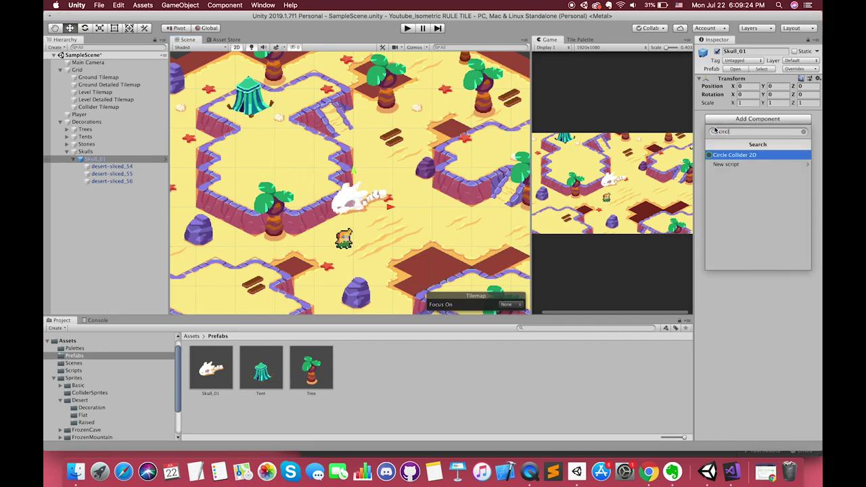
key(Return)
click(764, 125)
scroll(357, 193, up, 5)
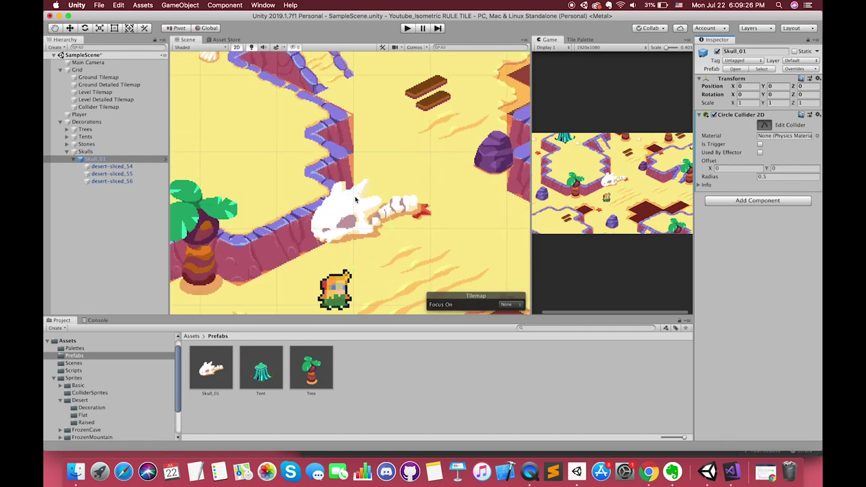
drag(356, 301, 352, 253)
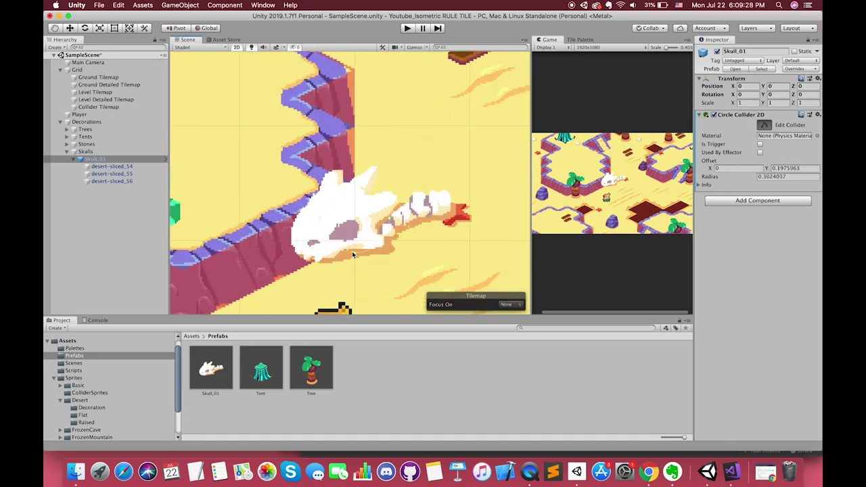
drag(322, 221, 293, 222)
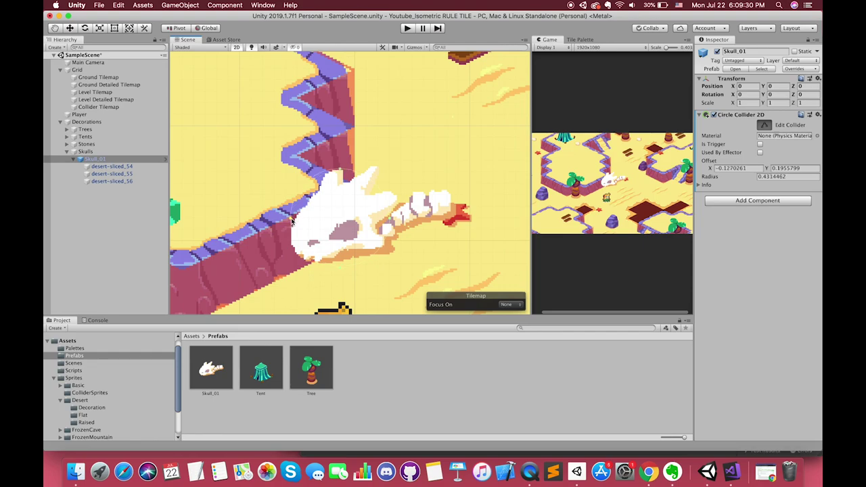
- Hide the Grid's tilemaps while reshaping the skull collider, then re-enable the Grid
click(102, 70)
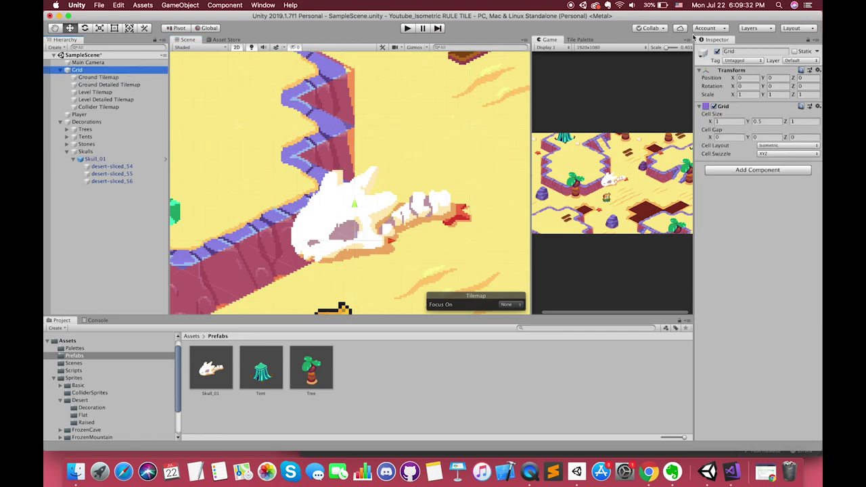
click(718, 51)
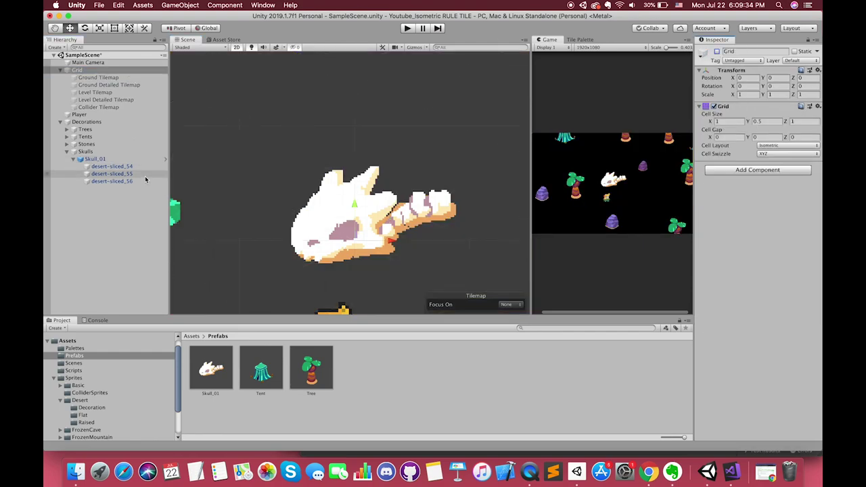
click(136, 159)
click(765, 126)
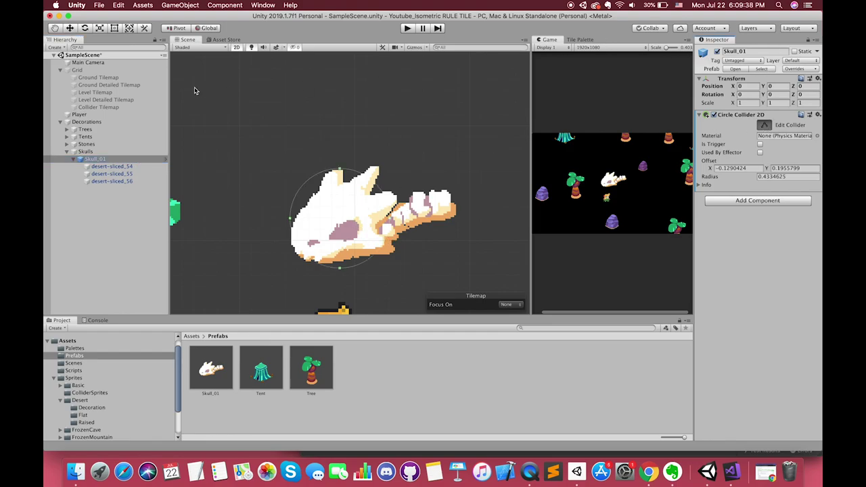
click(102, 70)
click(718, 52)
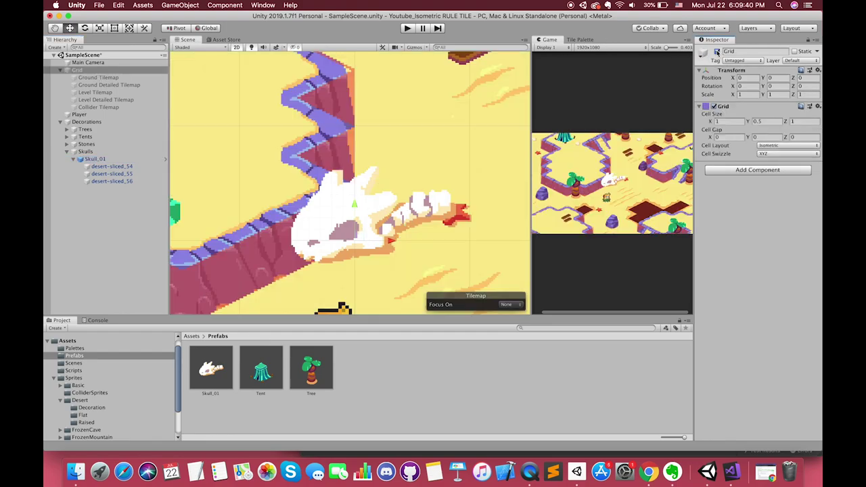
click(94, 159)
- Apply all Skull_01 overrides so the 0.4335-radius collider is saved to the prefab
click(805, 68)
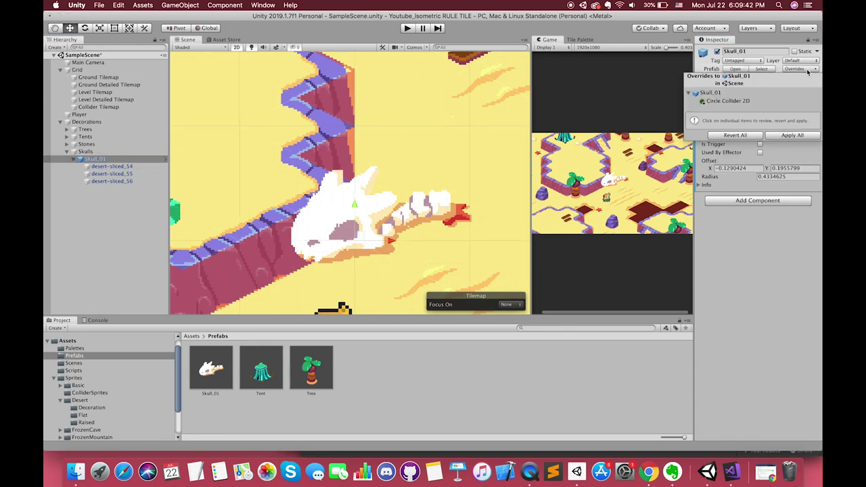
click(793, 135)
scroll(350, 183, down, 5)
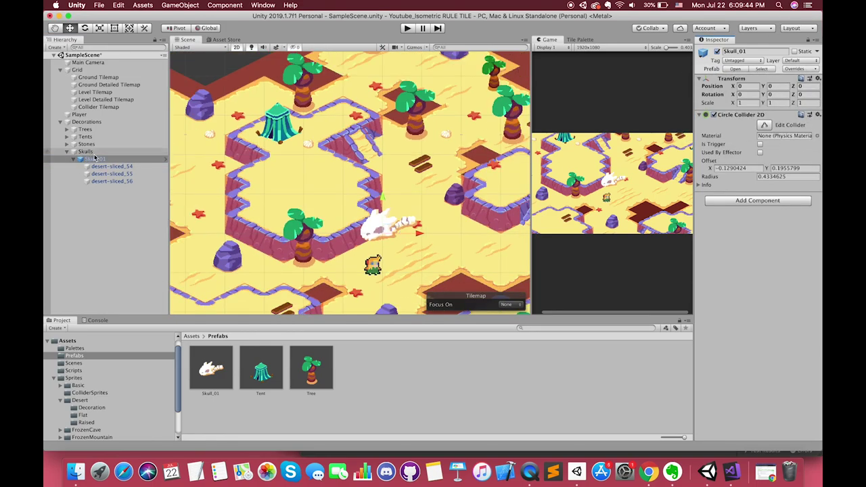
click(95, 159)
- Move Skull_01 onto the plateau beside the palm and collapse its child sprites
mouse_move(368, 230)
mouse_down()
mouse_move(314, 193)
mouse_move(333, 222)
mouse_up()
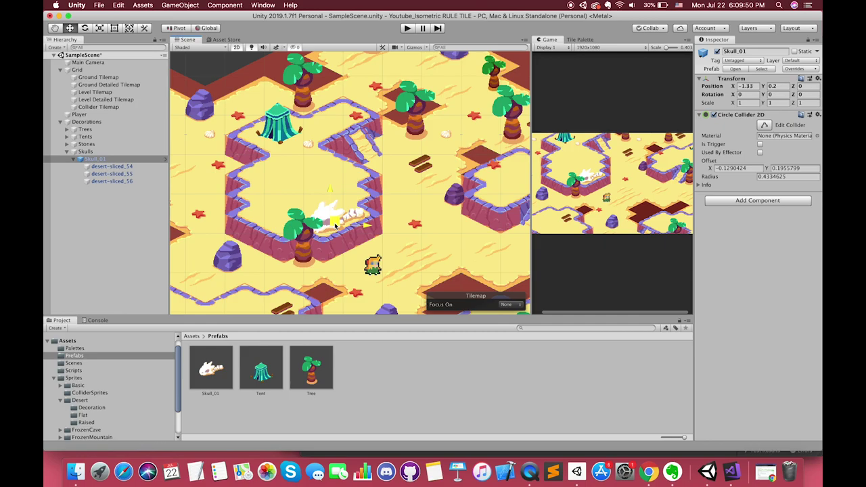
drag(332, 222, 336, 225)
middle_drag(337, 224, 295, 206)
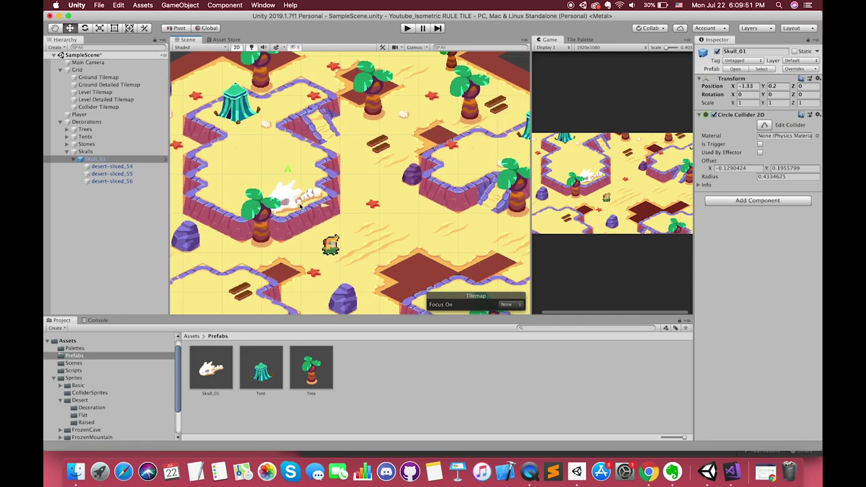
click(94, 159)
key(Left)
- Duplicate the skull three times, placing Skull_01 (1), (2) and (3) across the map
key(super+d)
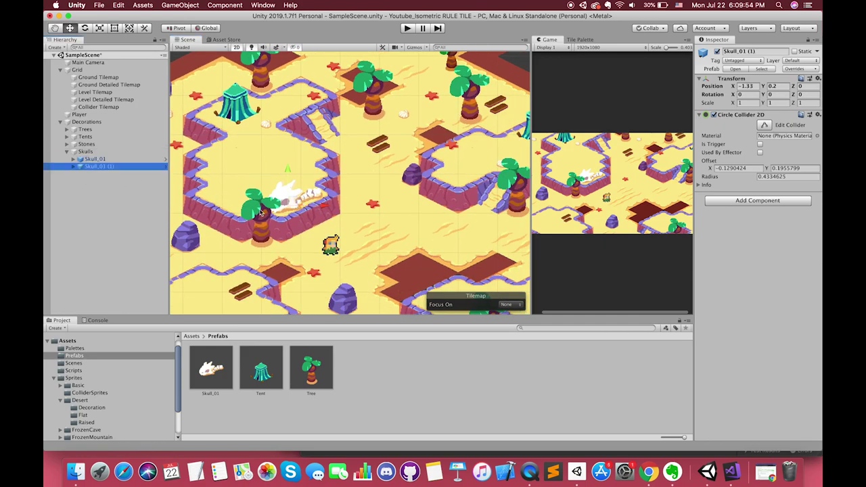
mouse_move(293, 205)
mouse_down()
mouse_move(399, 217)
mouse_move(479, 246)
mouse_move(438, 269)
mouse_up()
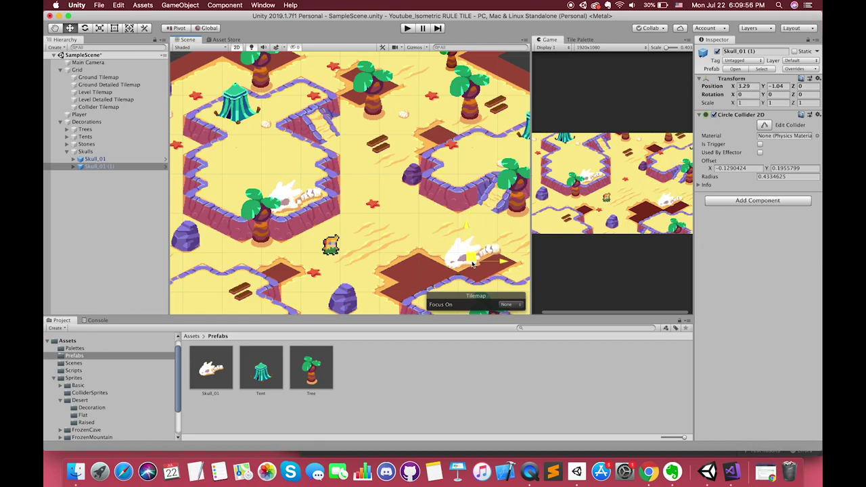
middle_drag(438, 269, 398, 204)
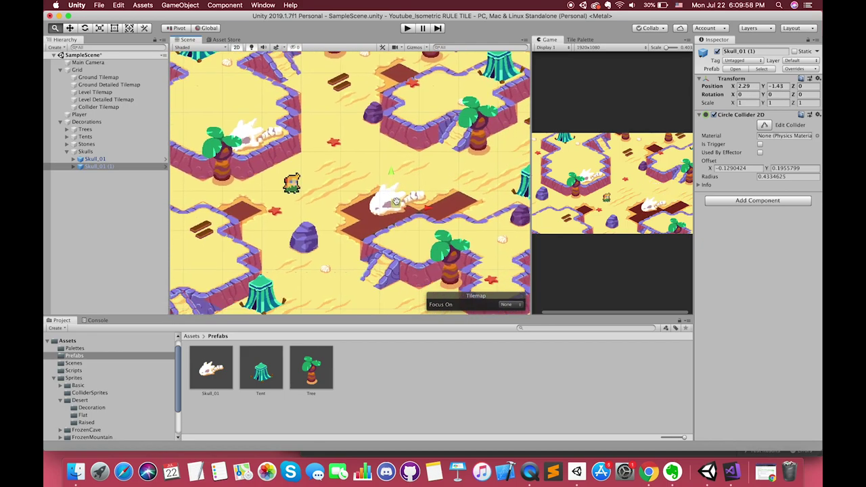
key(super+d)
drag(394, 197, 334, 273)
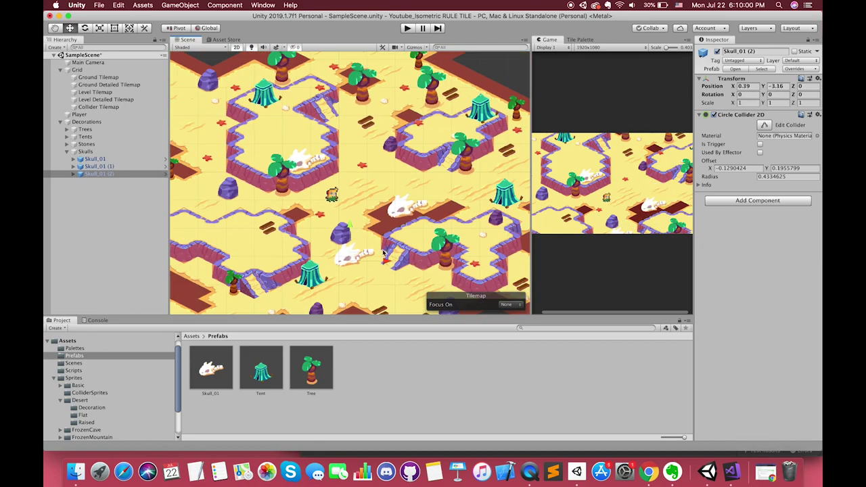
middle_drag(333, 272, 396, 233)
drag(396, 234, 251, 303)
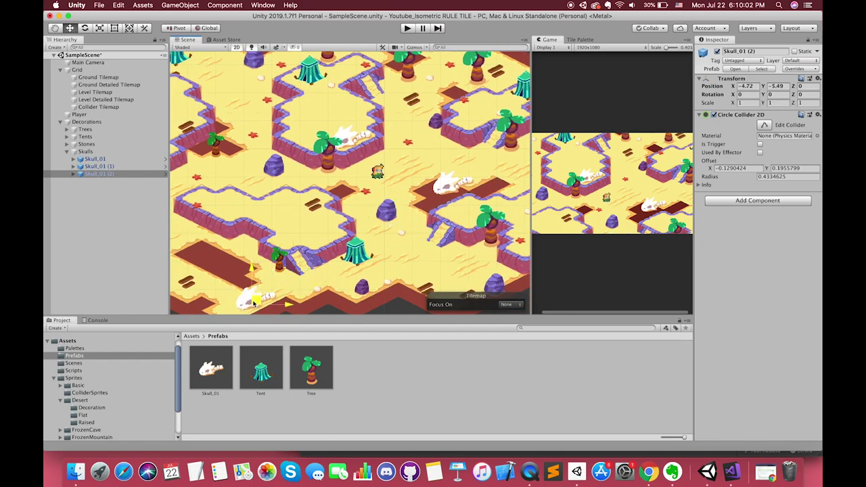
middle_drag(251, 302, 360, 288)
key(super+d)
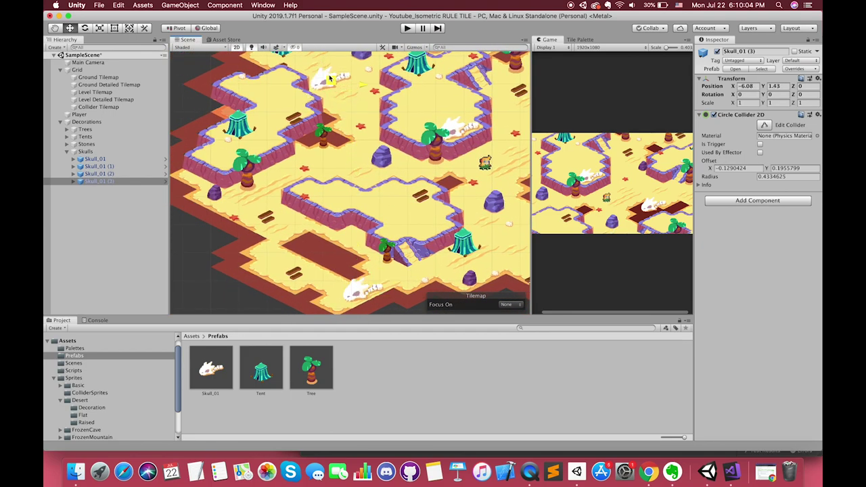
drag(361, 292, 324, 84)
scroll(271, 181, down, 4)
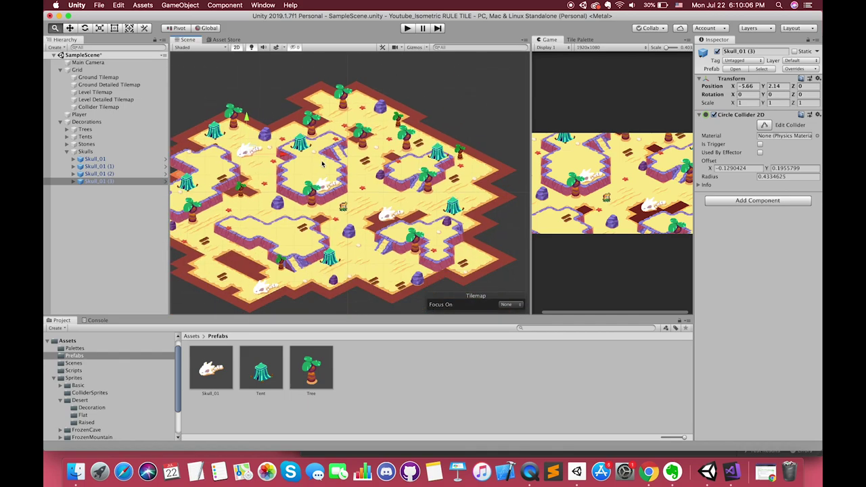
scroll(361, 208, up, 3)
scroll(272, 169, up, 2)
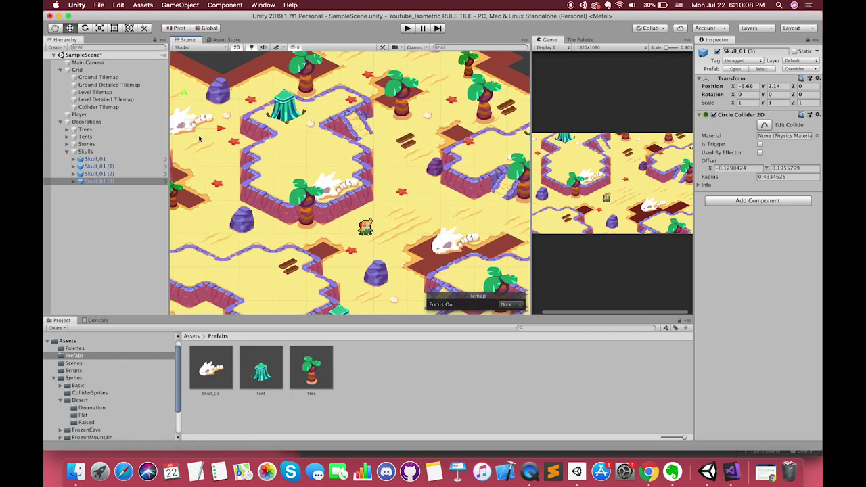
- Nudge Skull_01 (1) to X 4.37, Y -1.32 and set its X and Y scale to 0.7
click(750, 104)
click(464, 244)
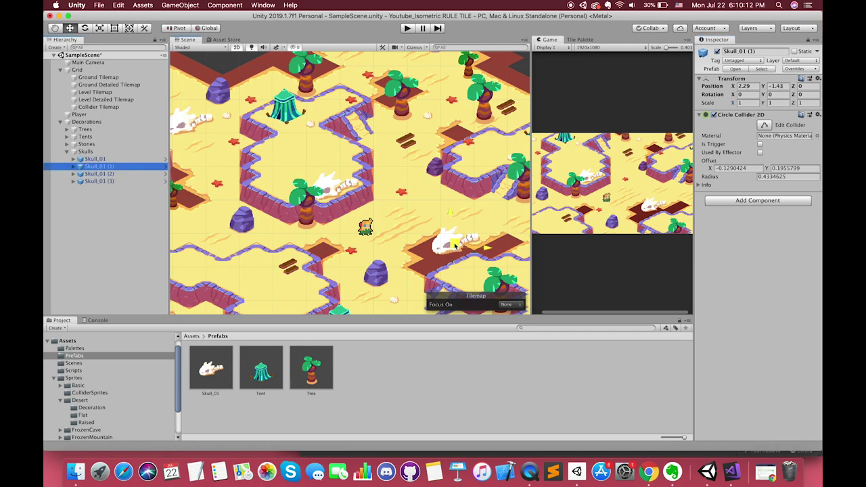
drag(463, 244, 528, 240)
middle_drag(529, 239, 444, 233)
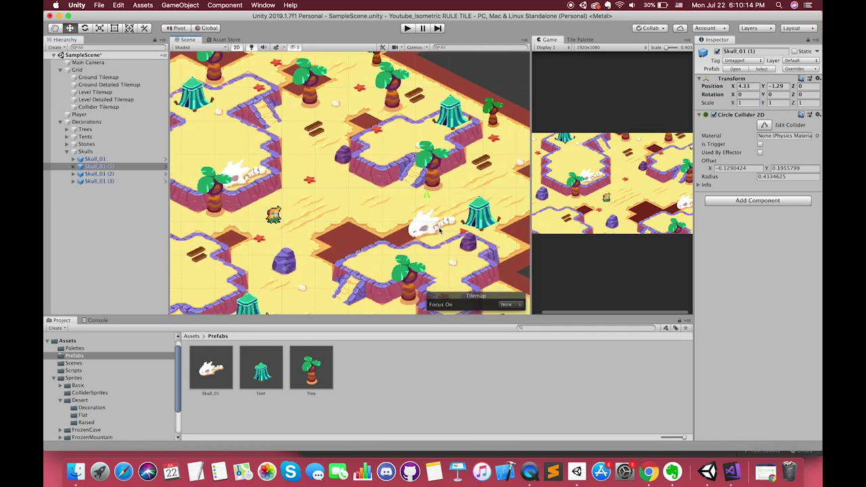
drag(441, 232, 444, 234)
scroll(446, 233, up, 5)
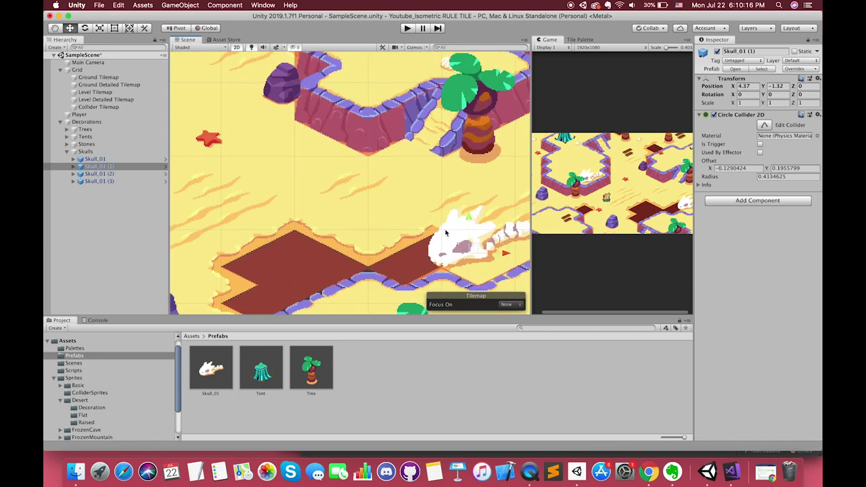
scroll(446, 233, down, 5)
click(753, 103)
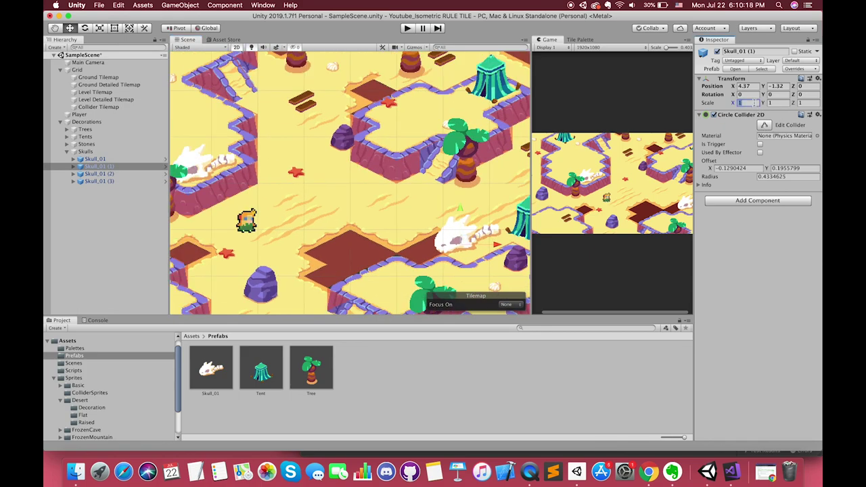
text(0.7)
key(Tab)
text(.7)
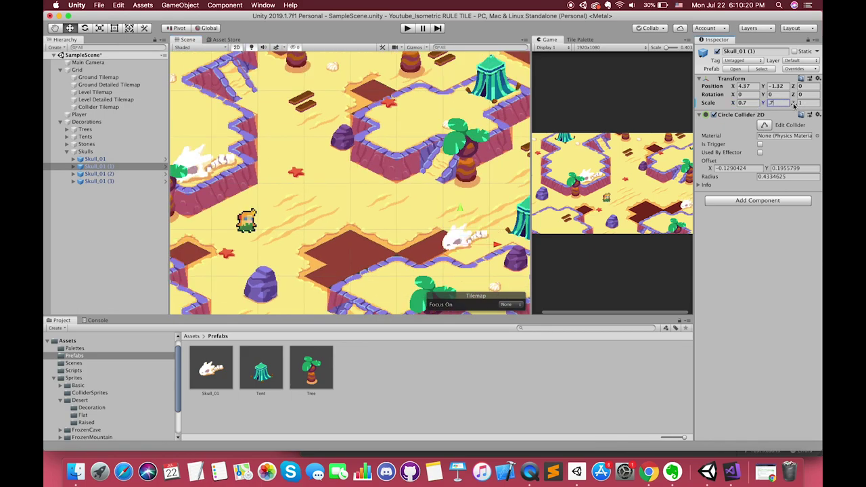
key(Tab)
scroll(413, 197, down, 3)
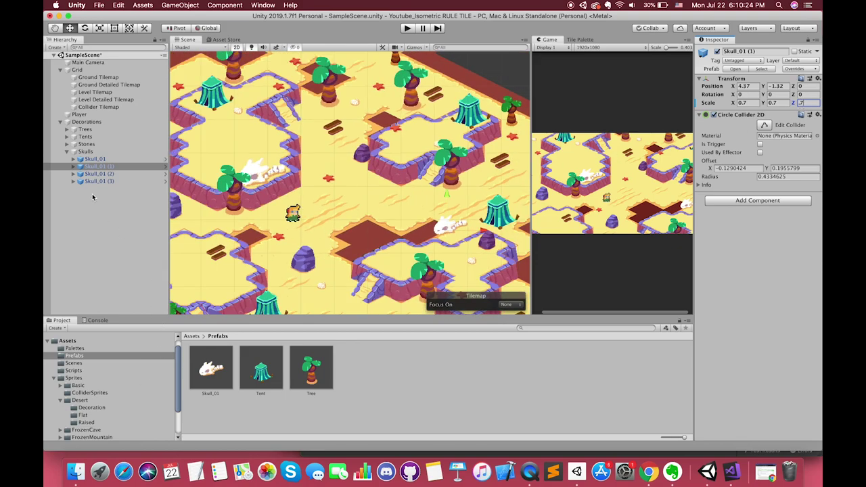
- Create an empty child object under Skulls named Skull_02
click(82, 153)
right_click(82, 153)
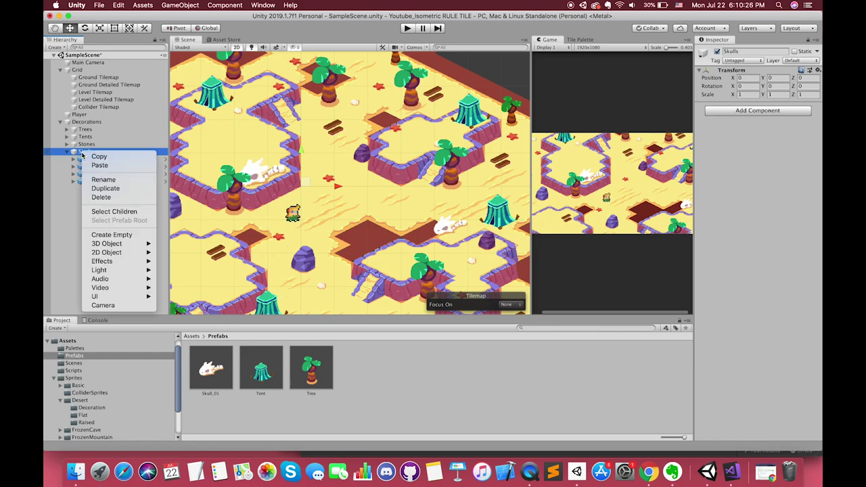
click(108, 234)
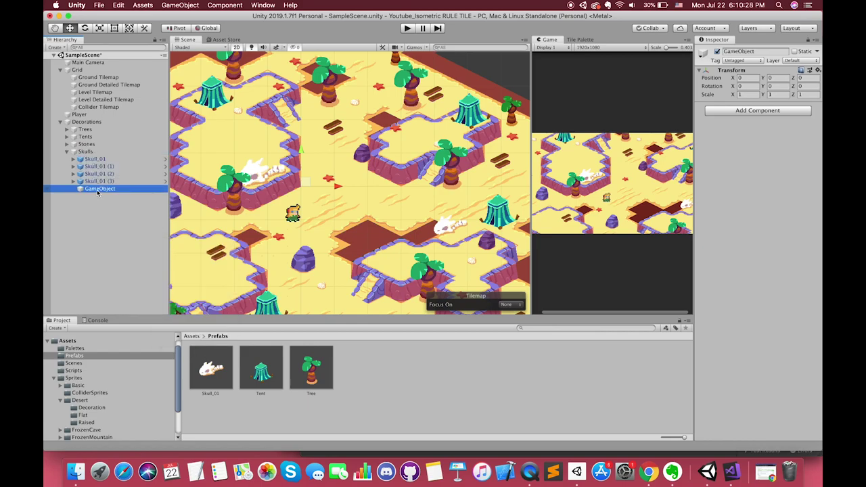
text(Skull_0)
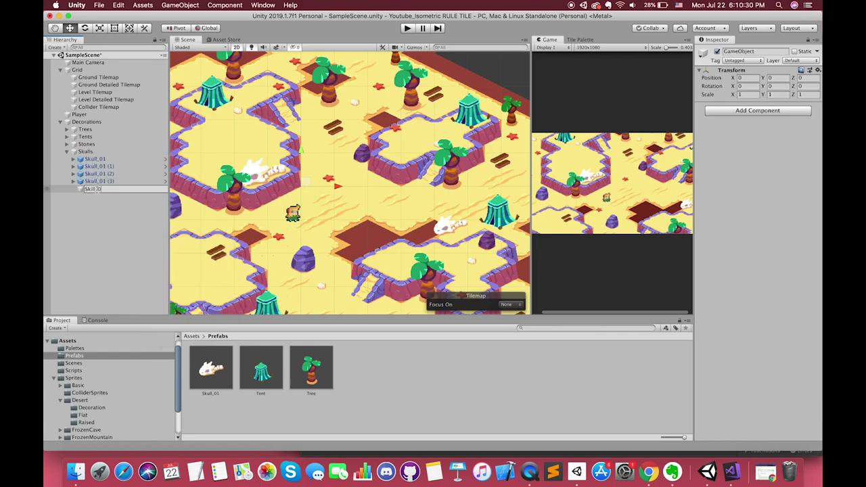
text(2)
key(Return)
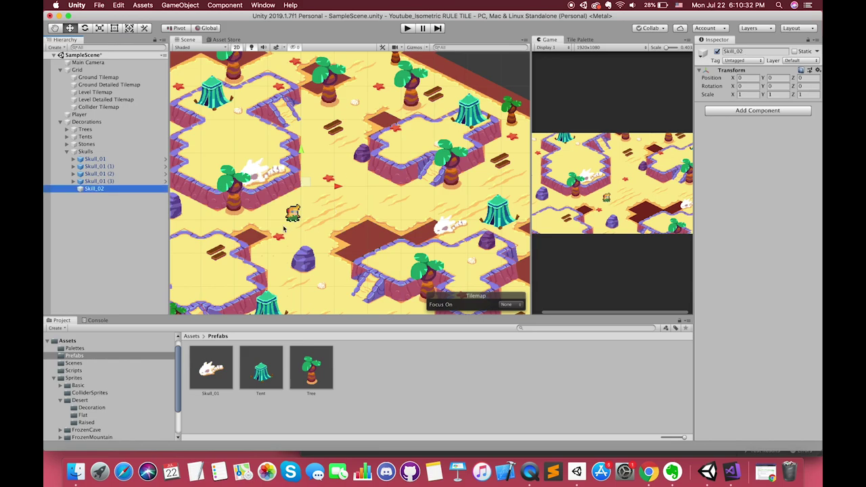
- Browse through Tiles and Tilemap to the desert Decoration sprites folder
scroll(89, 392, down, 3)
click(88, 429)
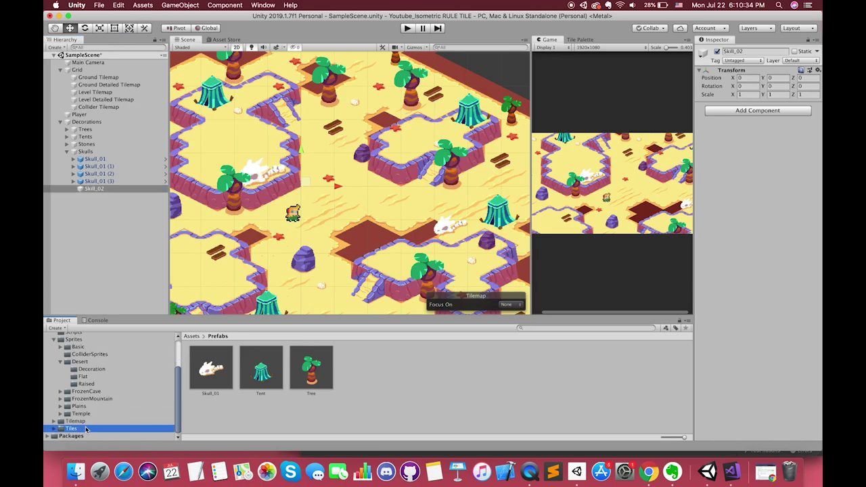
click(88, 422)
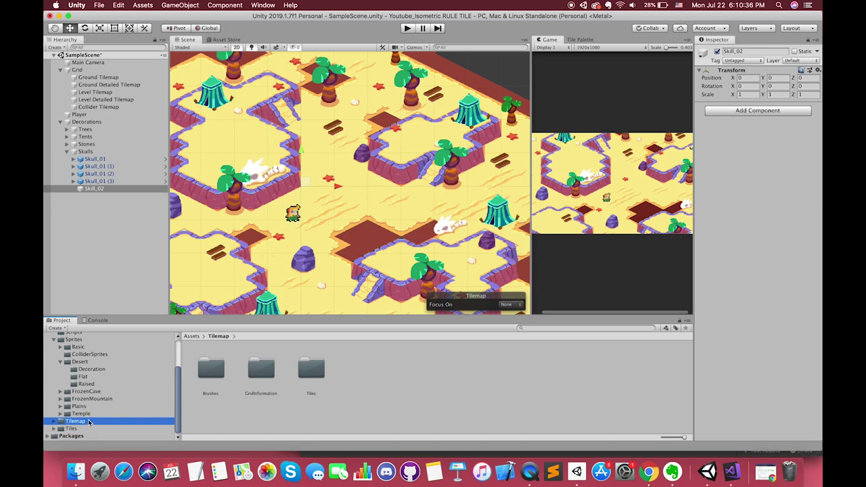
click(95, 371)
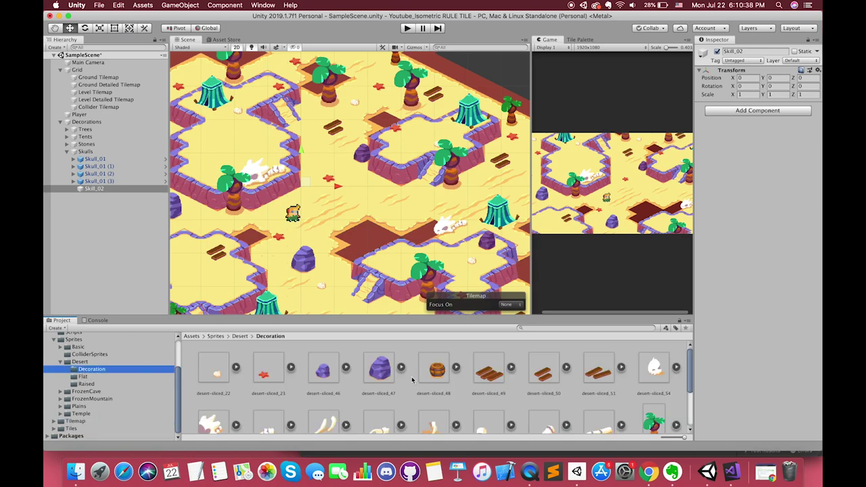
scroll(410, 386, down, 2)
scroll(409, 385, up, 1)
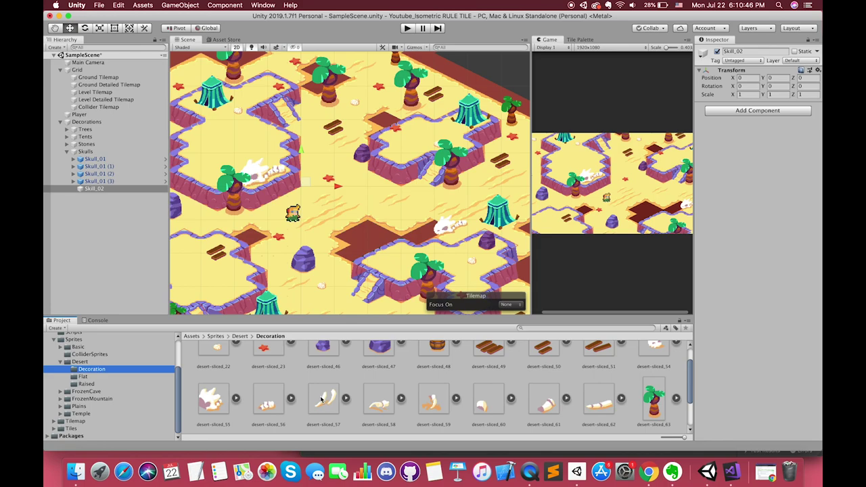
- Drag bone sprites desert-sliced_57, _58 and _59 into Skull_02
drag(322, 400, 94, 188)
drag(379, 403, 108, 190)
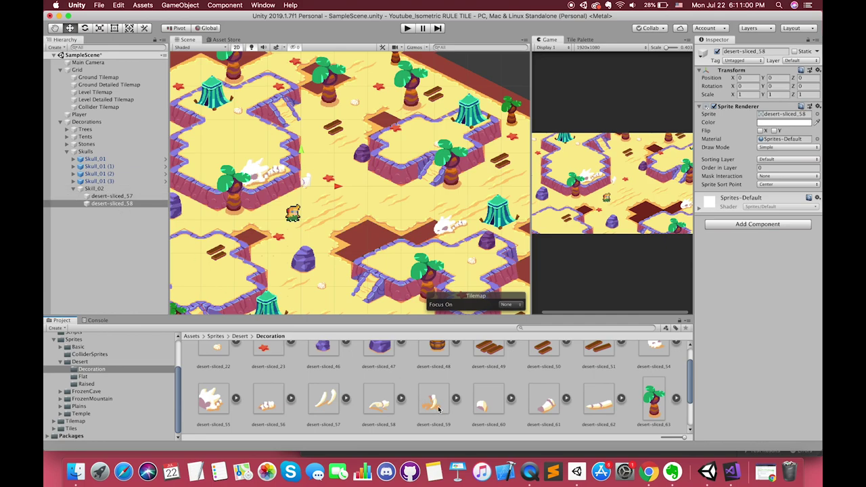
drag(436, 404, 116, 194)
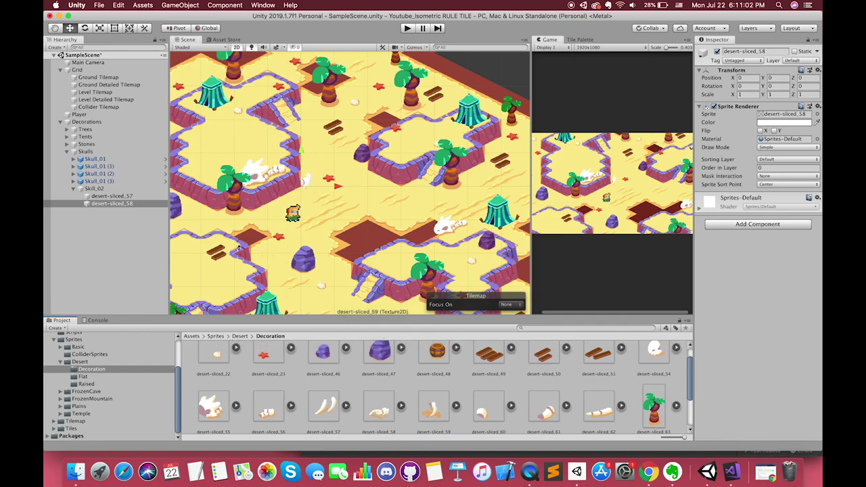
- Select all three bone sprites and set their Order in Layer to 5
click(112, 195)
shift+click(112, 203)
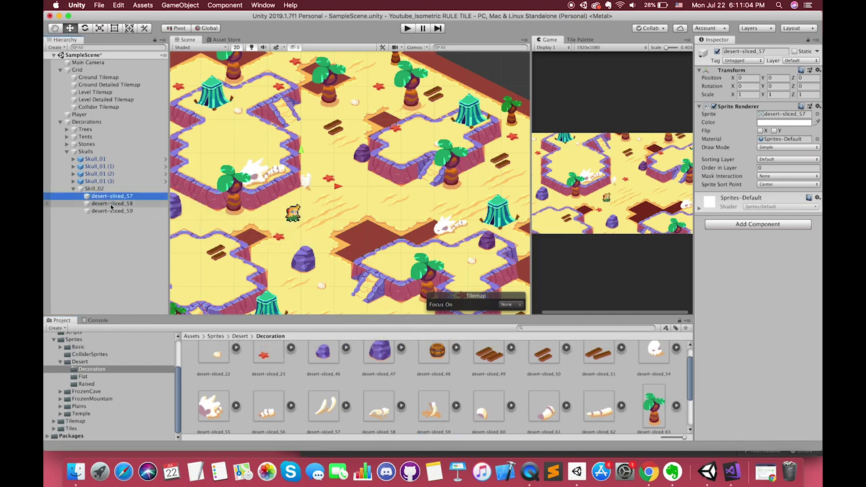
key(shift+Down)
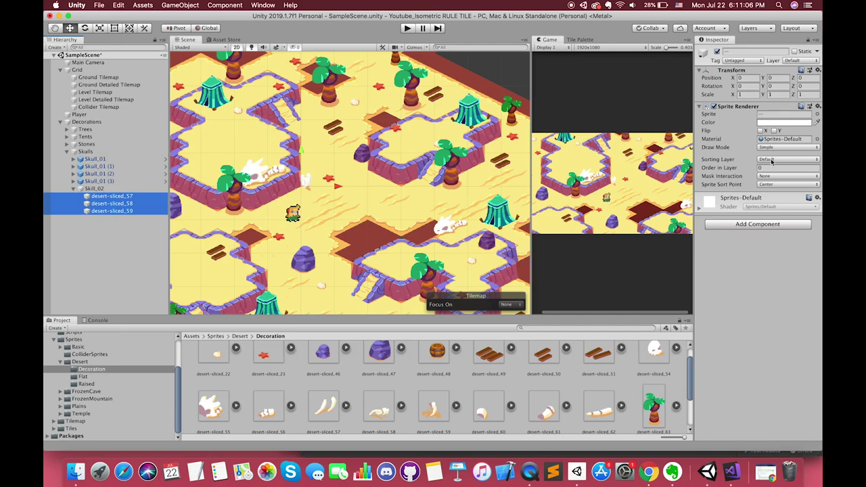
click(772, 167)
text(5)
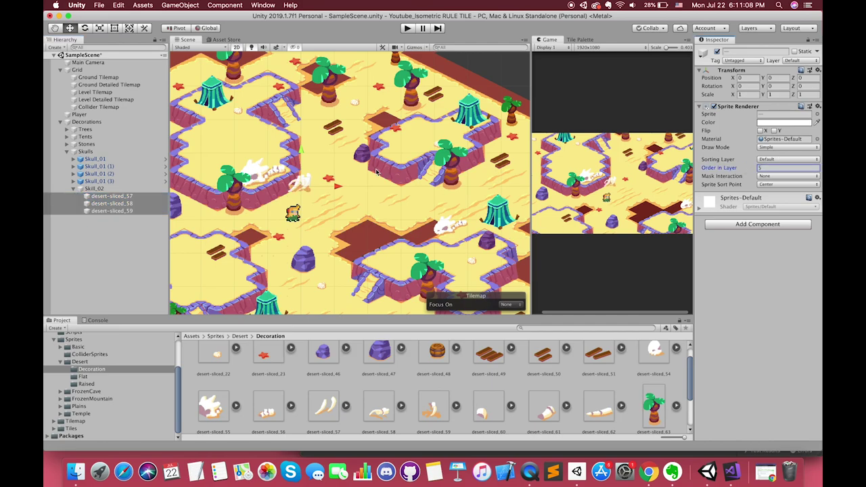
text(f)
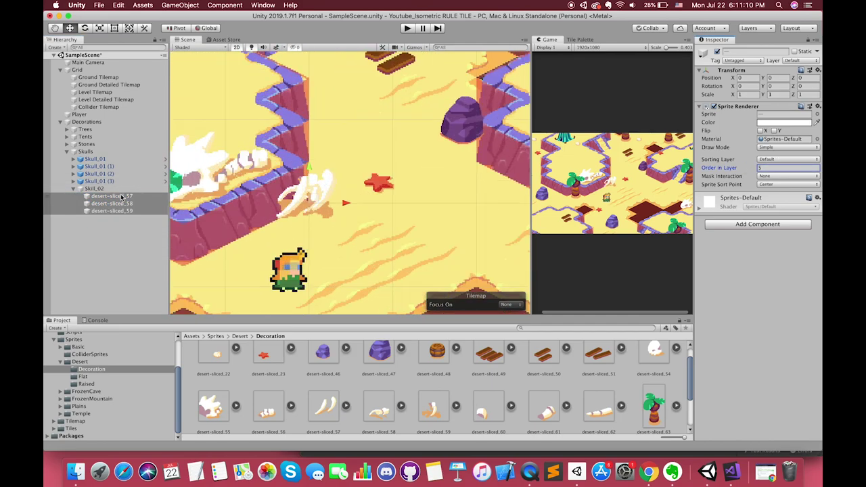
- Move bones desert-sliced_57, _58 and _59 toward the red star on the sand
click(121, 197)
mouse_move(308, 203)
mouse_down()
mouse_move(344, 227)
mouse_move(313, 222)
mouse_up()
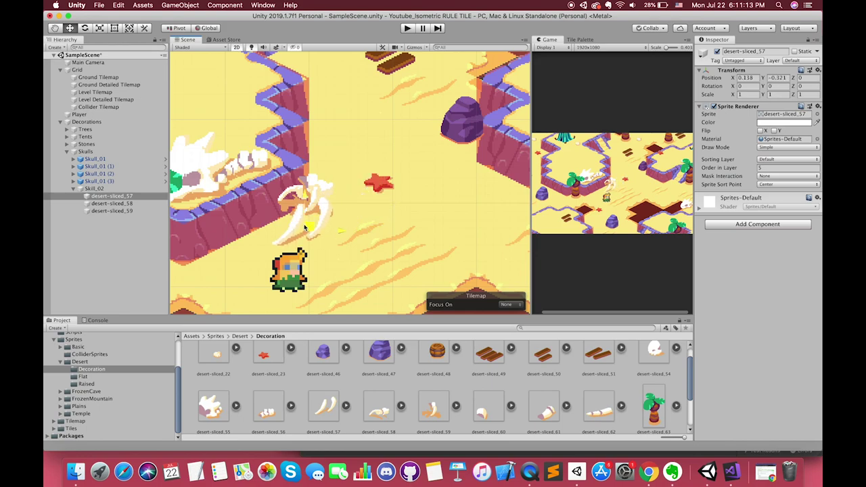
click(118, 204)
mouse_move(318, 200)
mouse_down()
mouse_move(359, 195)
mouse_move(359, 182)
mouse_up()
click(122, 211)
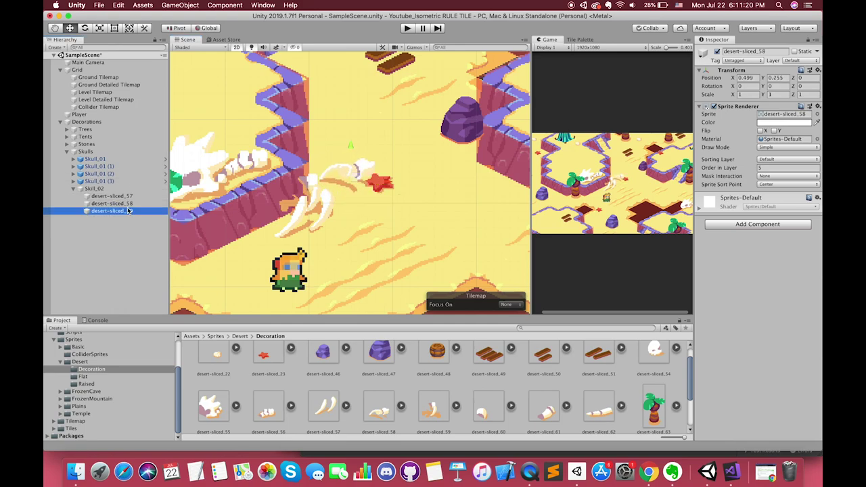
mouse_move(312, 200)
mouse_down()
mouse_move(353, 189)
mouse_move(383, 195)
mouse_move(373, 194)
mouse_up()
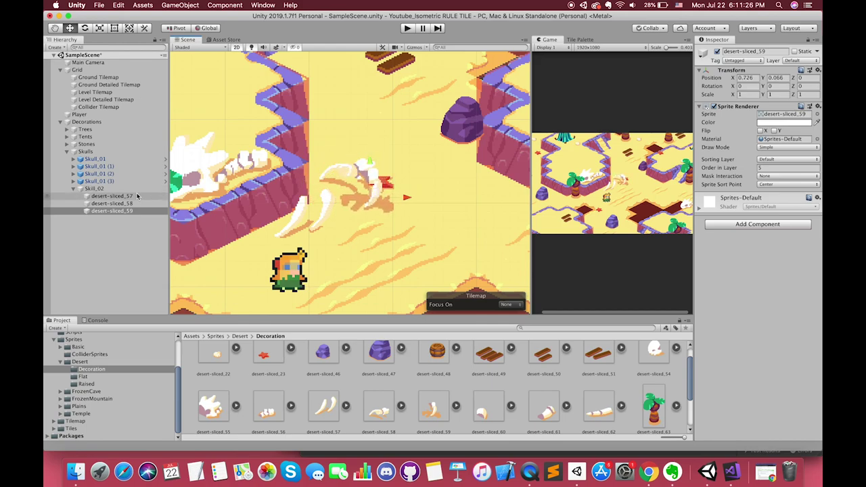
- Shift the white bone and desert-sliced_58 together just right of the star
click(325, 211)
drag(322, 216, 354, 194)
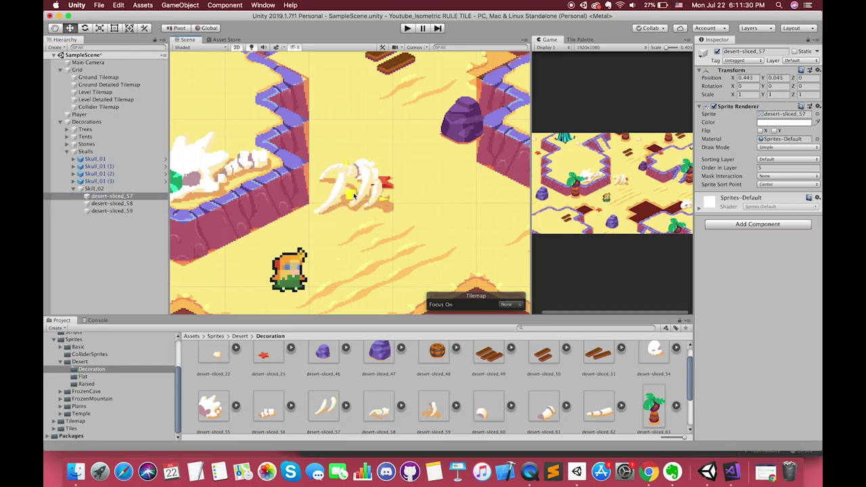
drag(353, 195, 339, 212)
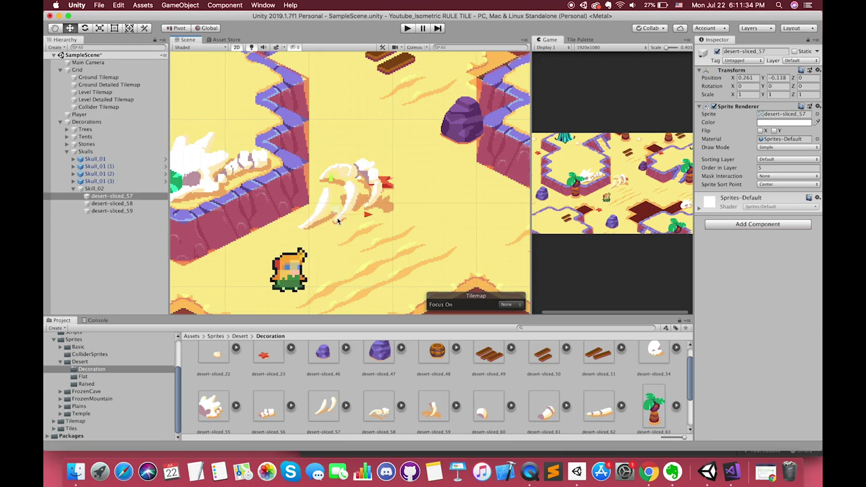
drag(337, 212, 438, 211)
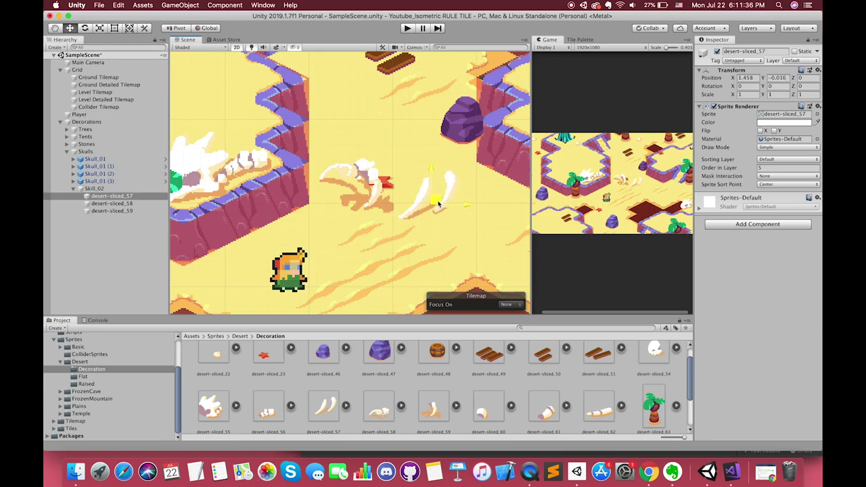
click(167, 203)
mouse_move(348, 174)
mouse_down()
mouse_move(434, 185)
mouse_move(442, 178)
mouse_move(432, 182)
mouse_up()
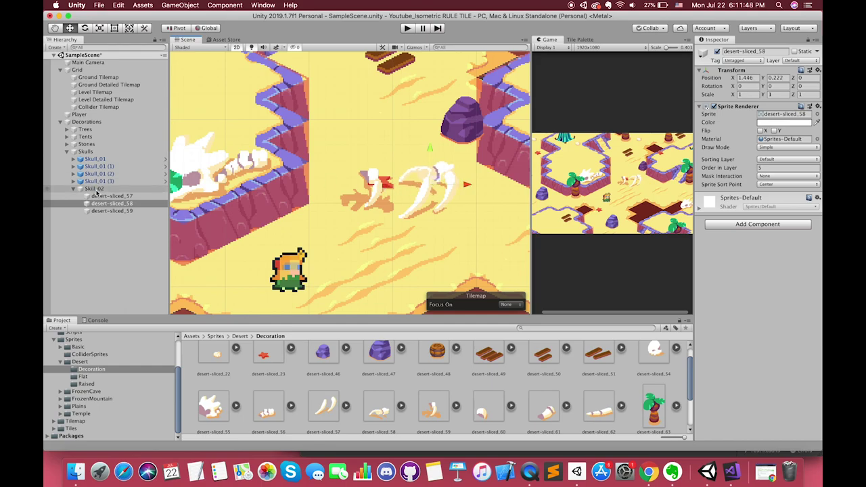
- Fit the orange bone desert-sliced_59 onto the pile, completing one curved bone pile
click(101, 196)
click(372, 192)
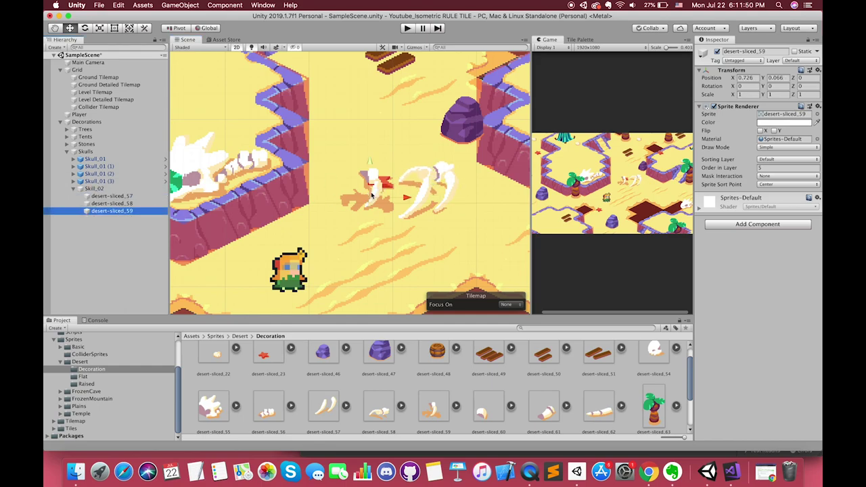
mouse_move(372, 191)
mouse_down()
mouse_move(461, 189)
mouse_move(433, 193)
mouse_up()
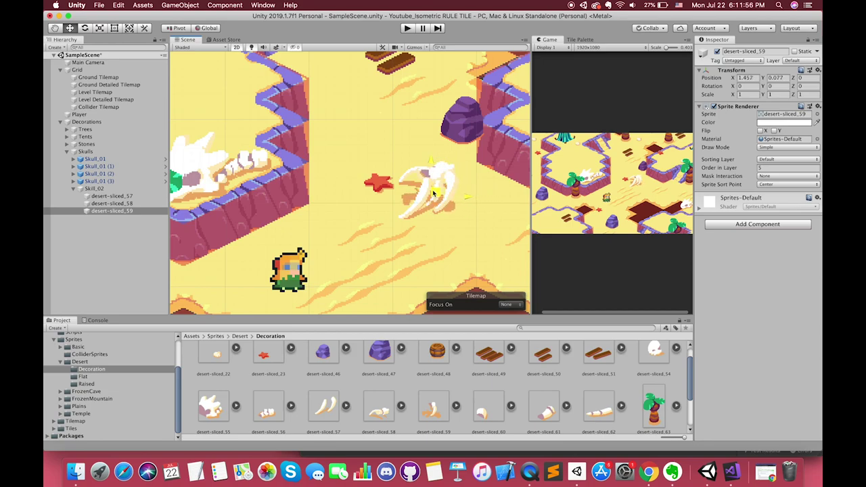
mouse_move(433, 193)
mouse_down()
mouse_move(521, 261)
mouse_move(410, 255)
mouse_up()
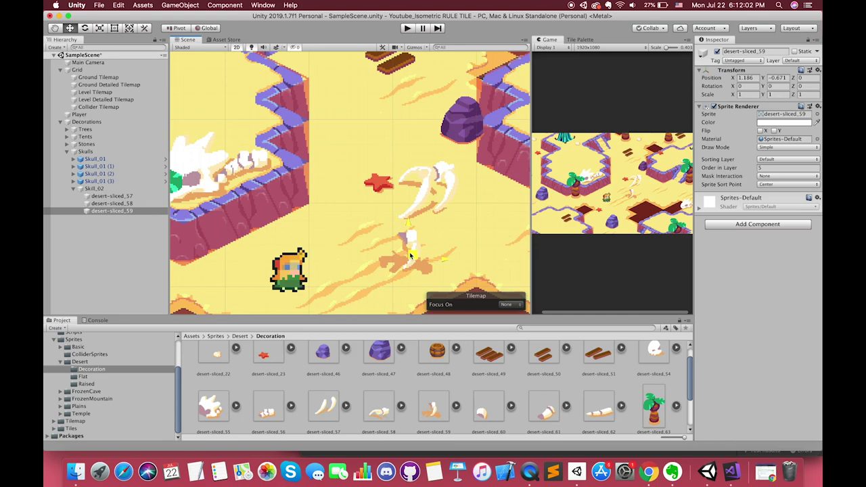
scroll(410, 255, down, 2)
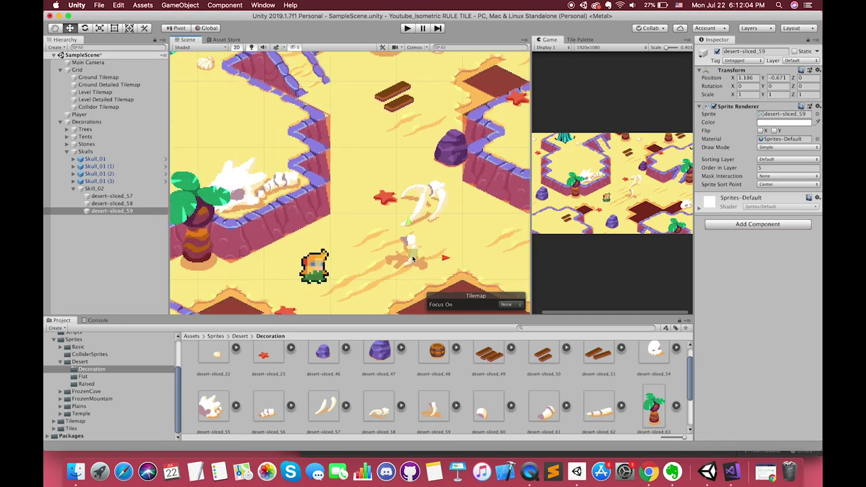
mouse_move(408, 262)
mouse_down()
mouse_move(287, 193)
mouse_move(464, 217)
mouse_move(435, 209)
mouse_move(450, 211)
mouse_up()
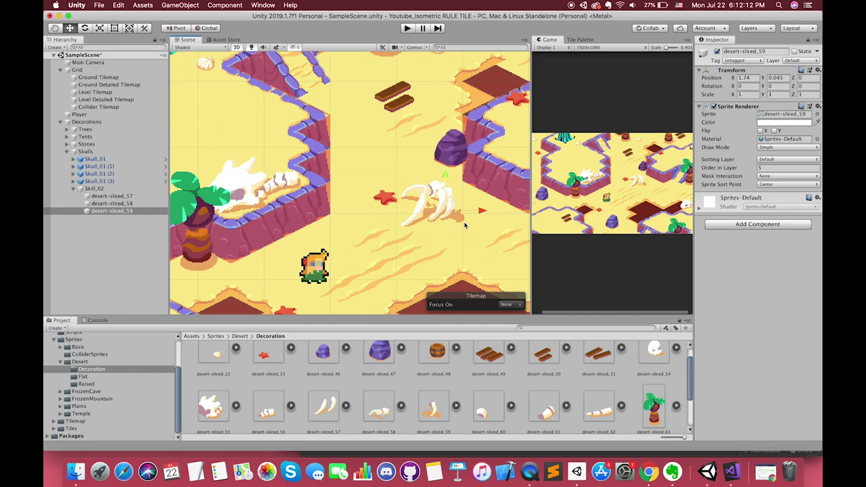
click(94, 189)
- Collapse Skull_02 and move Skull_01 left beside the palm tree
key(Left)
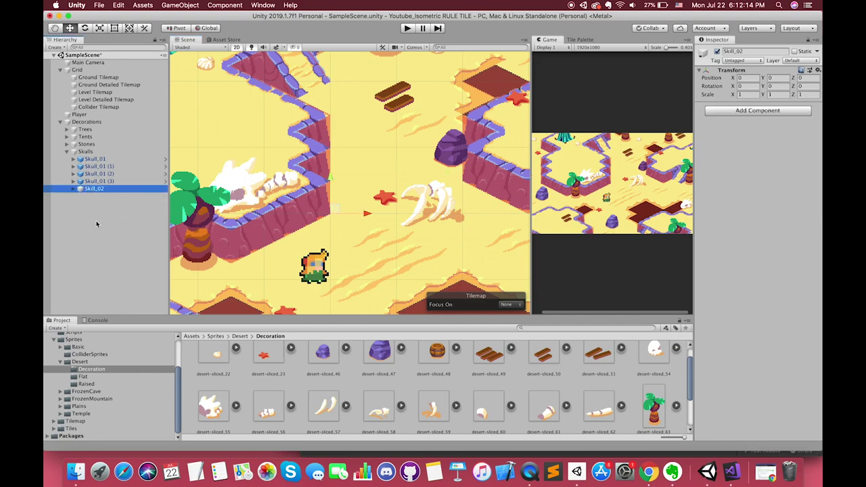
scroll(324, 260, down, 3)
scroll(327, 254, up, 2)
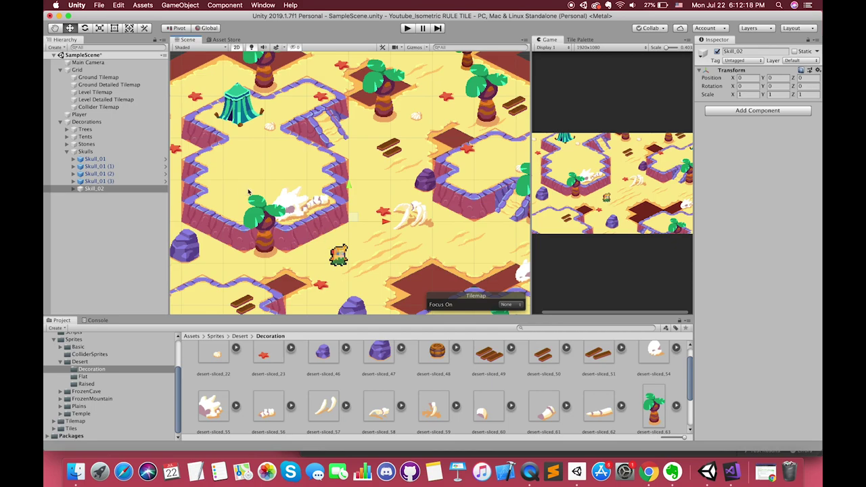
scroll(249, 193, up, 2)
click(77, 159)
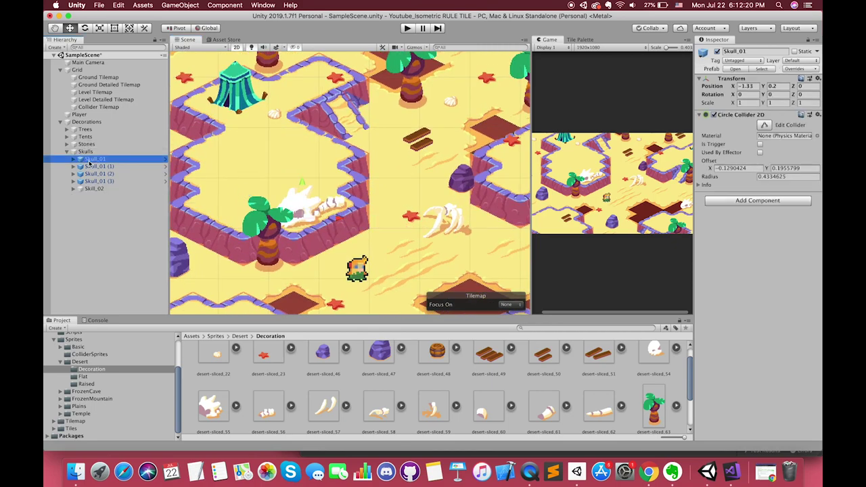
drag(309, 212, 257, 201)
- Save Skull_02 as a prefab in the Assets/Prefabs folder
click(258, 202)
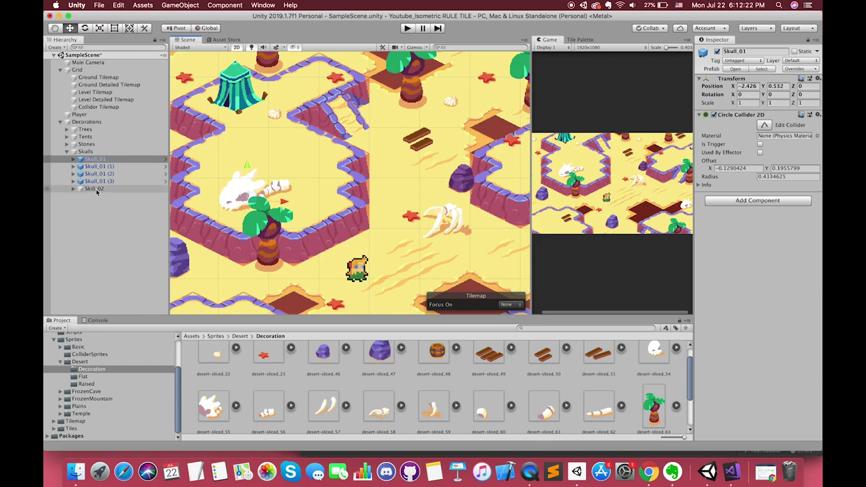
scroll(86, 348, up, 3)
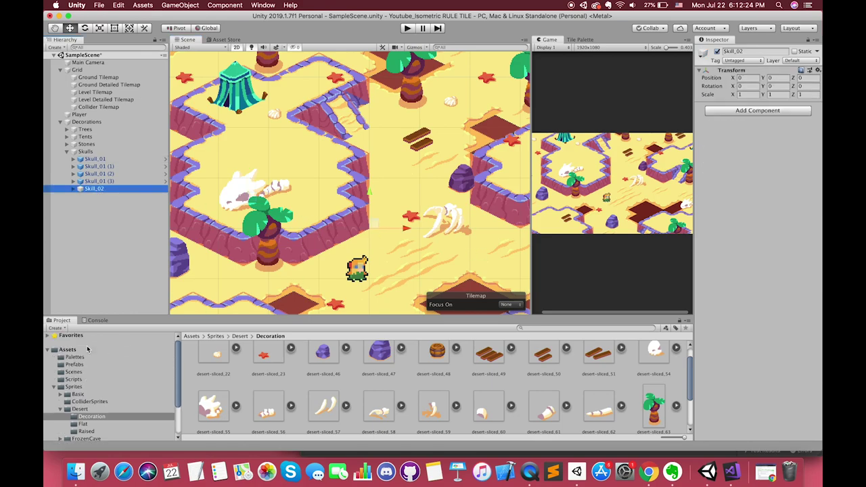
click(75, 364)
drag(94, 189, 406, 392)
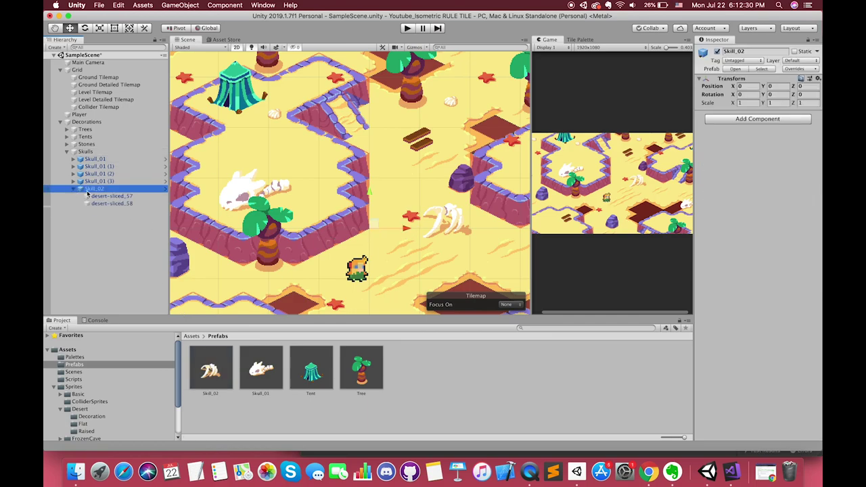
- Shift the bone pile left and apply all overrides to the Skull_02 prefab
click(109, 196)
shift+click(109, 211)
drag(452, 226, 374, 229)
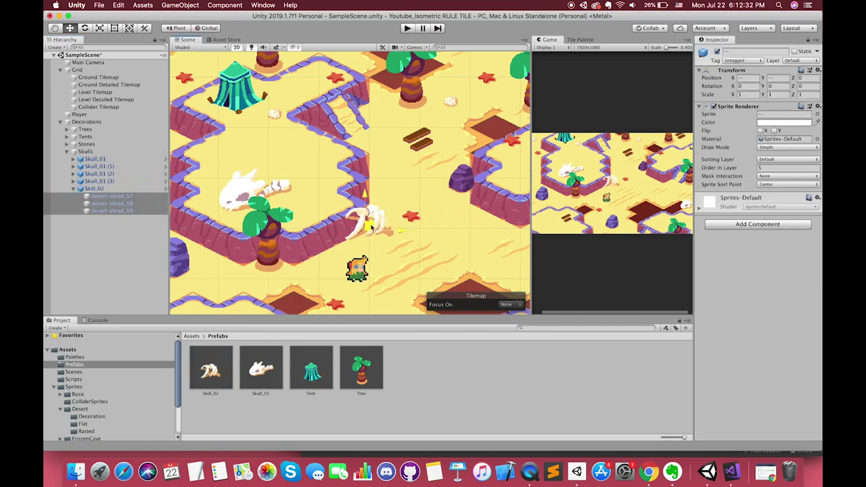
click(94, 188)
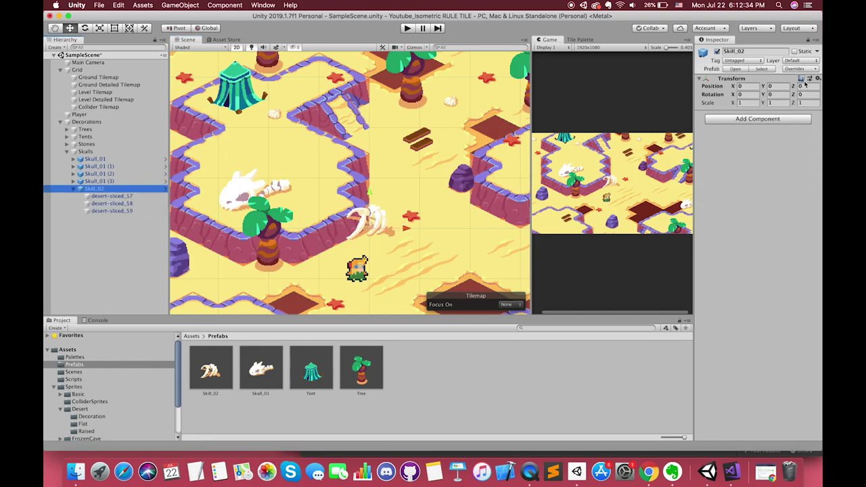
click(807, 69)
click(793, 177)
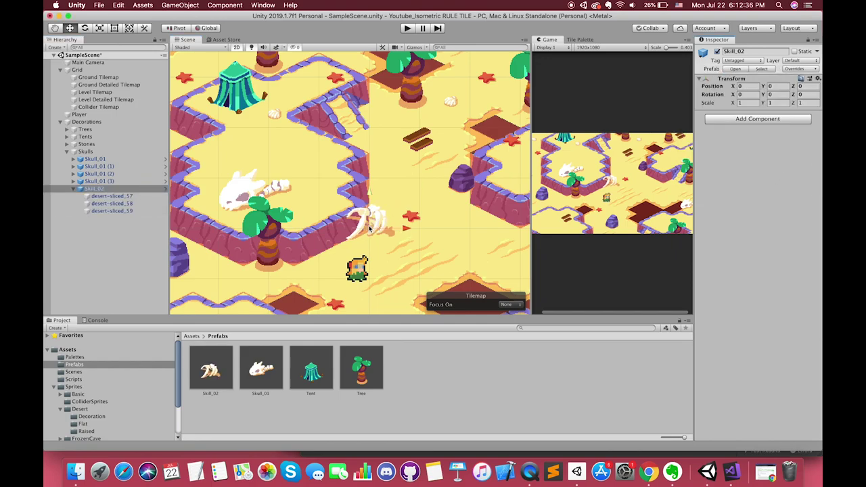
- Duplicate Skull_02 onto another plateau and scale the copy to 0.5
drag(369, 228, 311, 186)
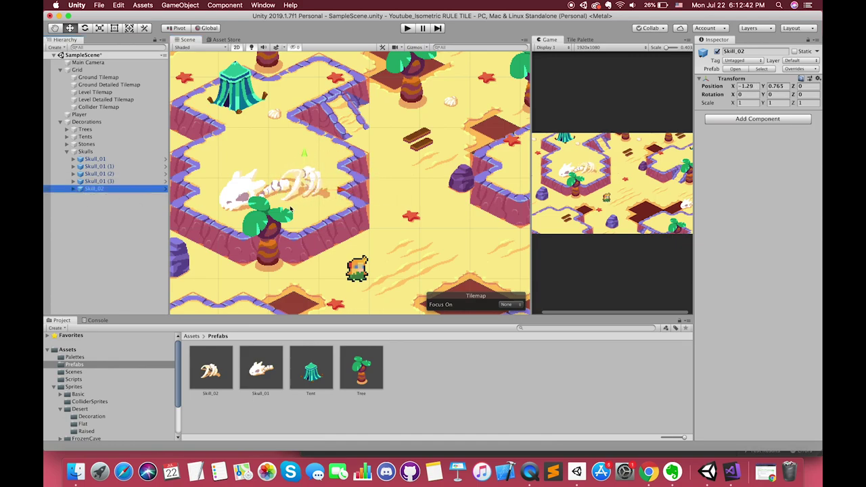
key(super+d)
scroll(377, 233, down, 3)
mouse_move(337, 203)
mouse_down()
mouse_move(455, 226)
mouse_move(480, 181)
mouse_up()
scroll(454, 226, up, 3)
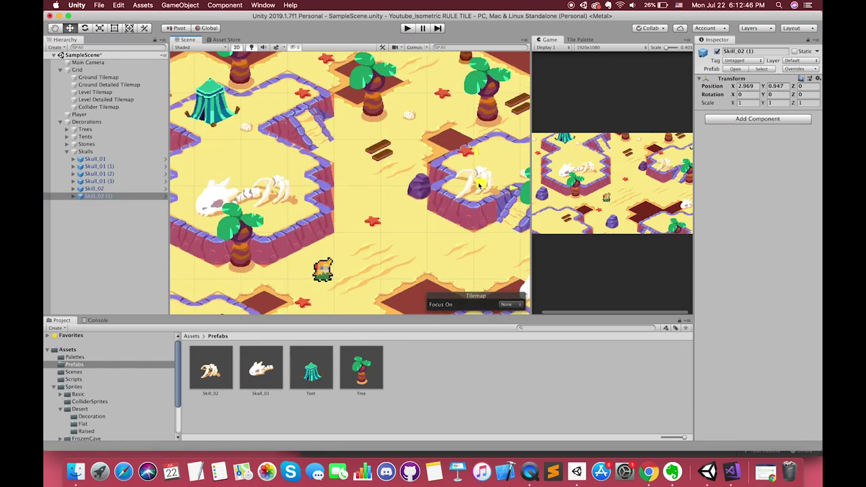
scroll(482, 180, up, 3)
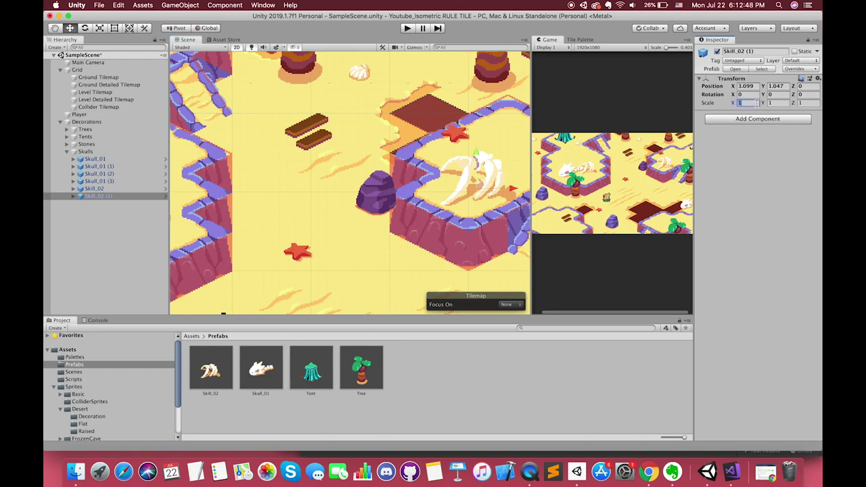
text(0.5)
key(Tab)
text(.5)
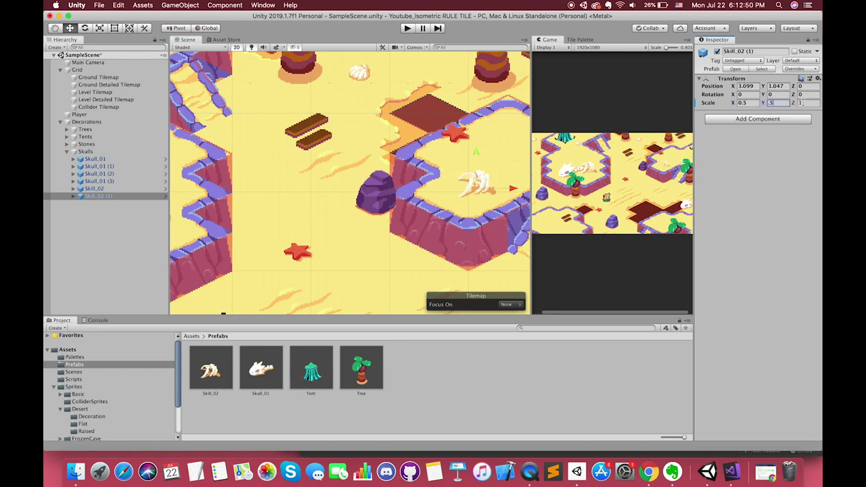
drag(493, 191, 465, 197)
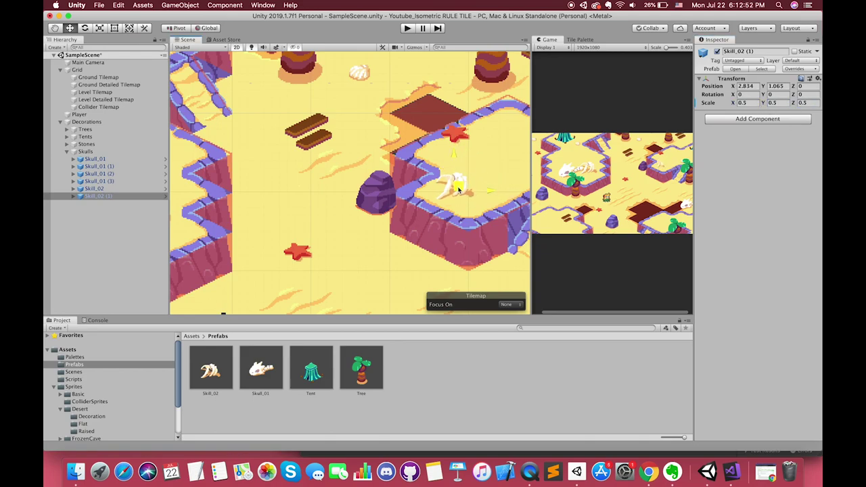
scroll(464, 197, down, 3)
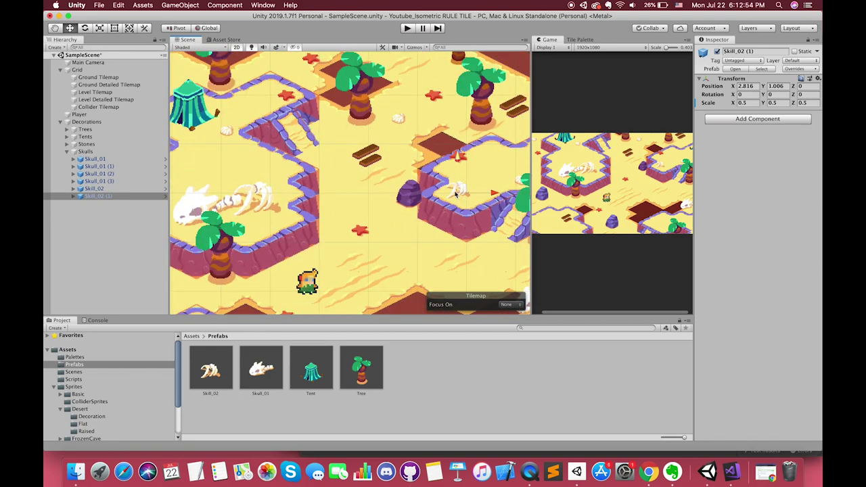
- Place the small skull near the top palm tree and duplicate it to new spots
mouse_move(458, 193)
mouse_down()
mouse_move(350, 120)
mouse_move(466, 120)
mouse_move(218, 144)
mouse_up()
key(super+d)
scroll(466, 121, down, 3)
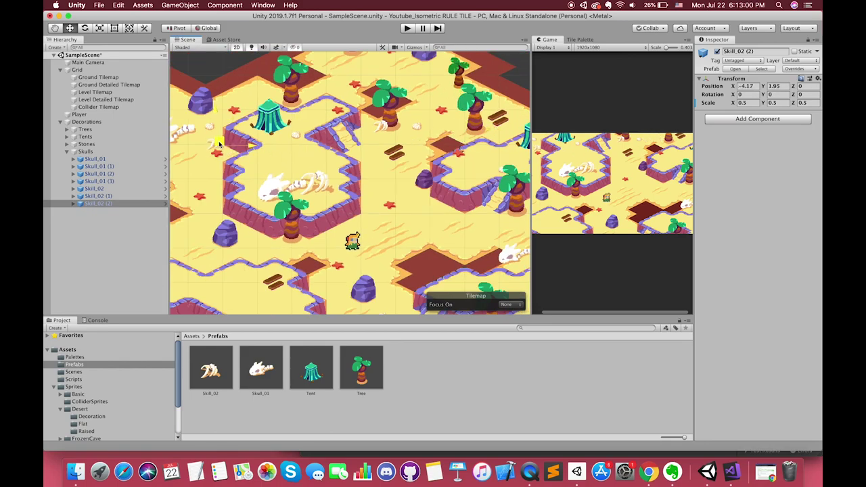
key(super+d)
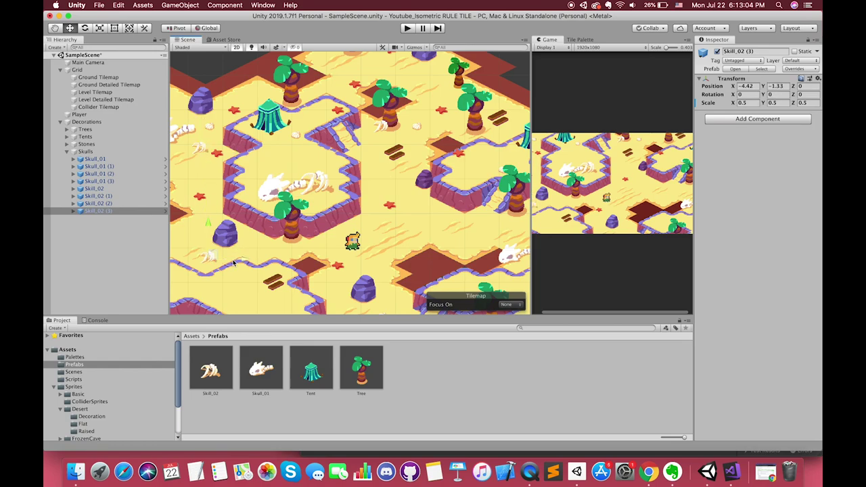
key(super+d)
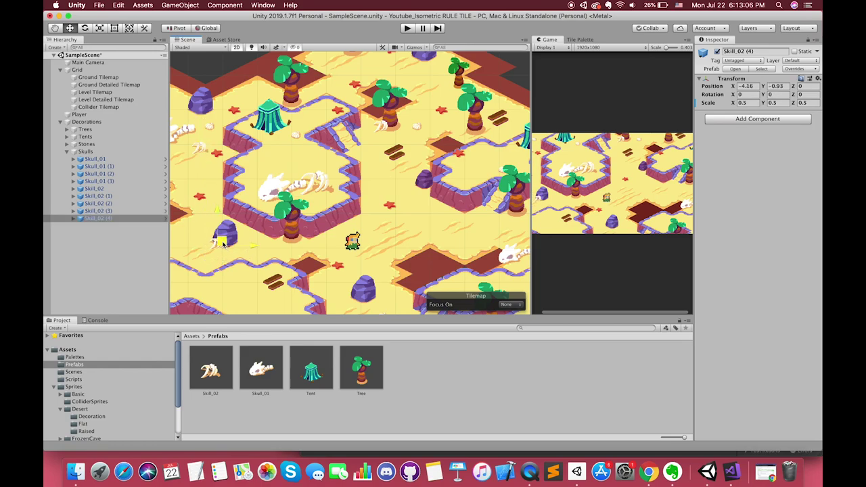
middle_drag(239, 297, 316, 258)
- Keep duplicating and placing small skulls up to Skull_02 (8) at X 6.87, Y 0.94
key(super+d)
drag(316, 258, 237, 191)
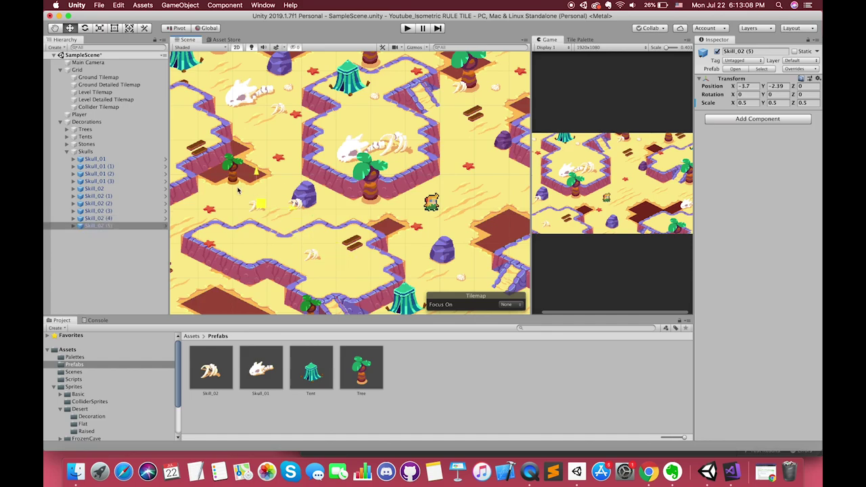
scroll(278, 216, down, 3)
middle_drag(277, 216, 237, 178)
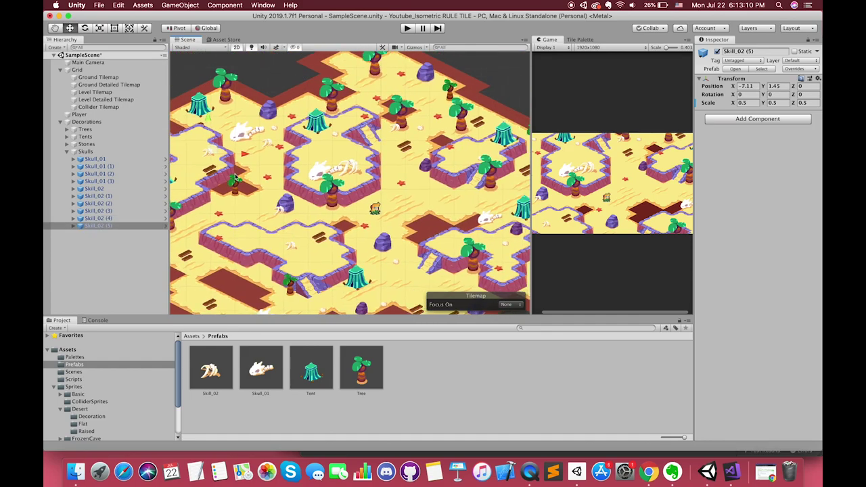
key(super+d)
drag(237, 178, 218, 153)
middle_drag(476, 287, 402, 222)
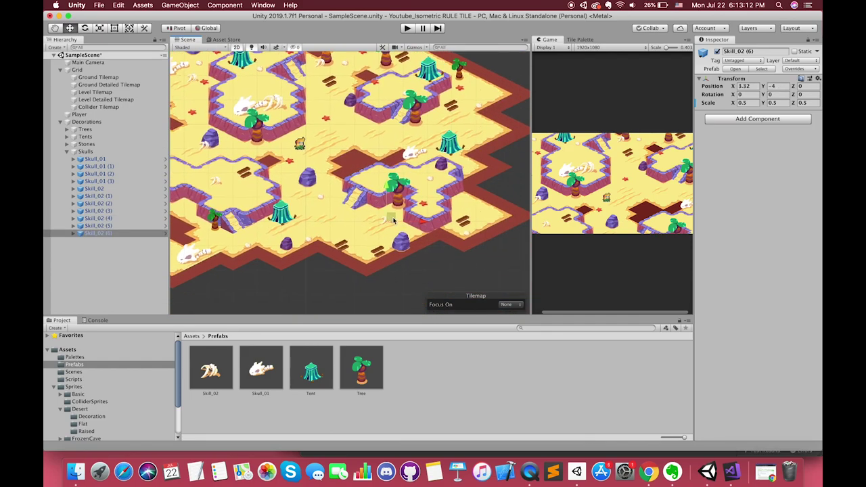
key(super+d)
mouse_move(403, 222)
mouse_down()
mouse_move(493, 207)
mouse_move(462, 109)
mouse_up()
key(super+d)
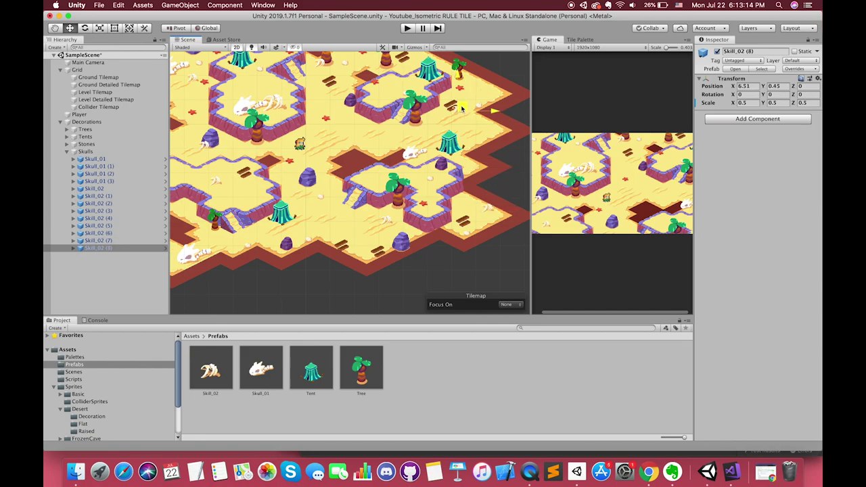
scroll(478, 103, up, 3)
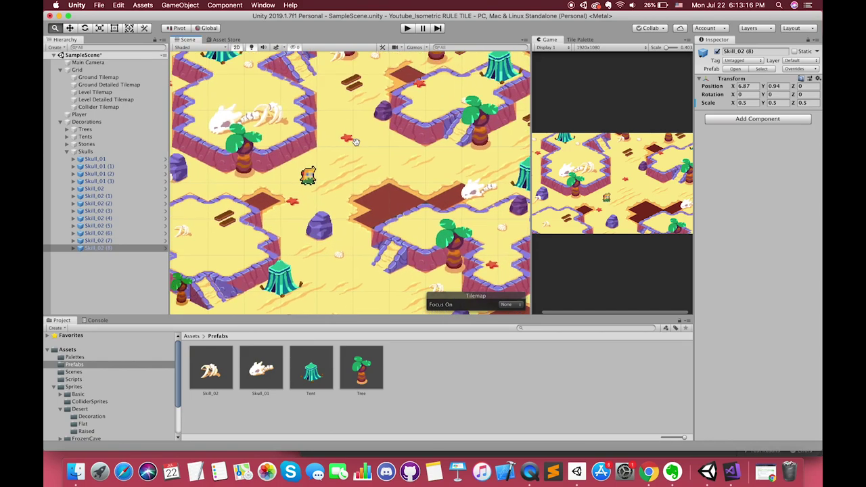
middle_drag(440, 135, 508, 203)
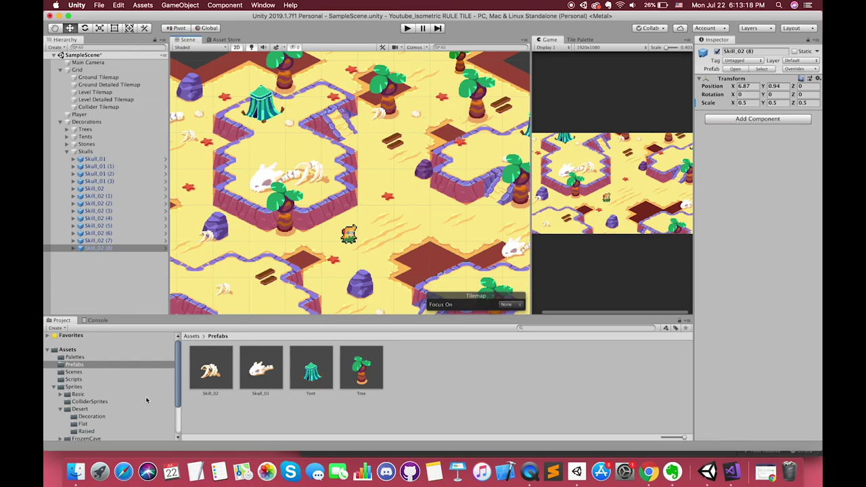
- Create an empty child object named Skull_03 inside the Skulls group
click(87, 151)
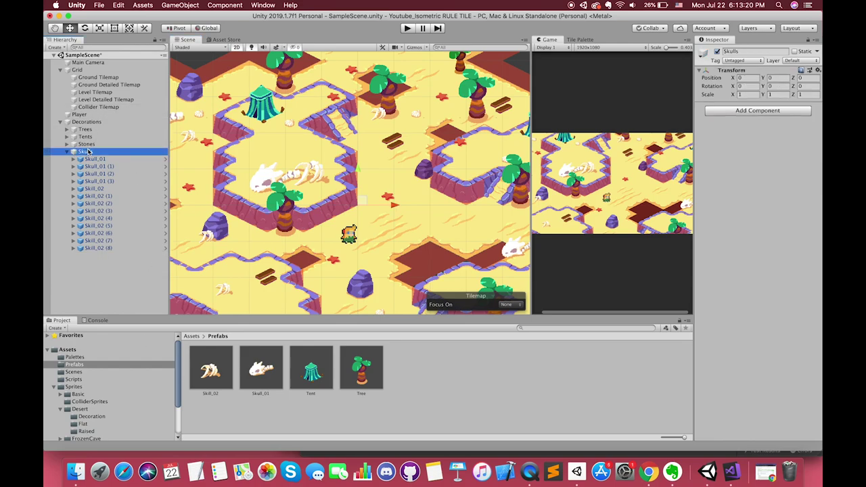
right_click(88, 150)
click(116, 232)
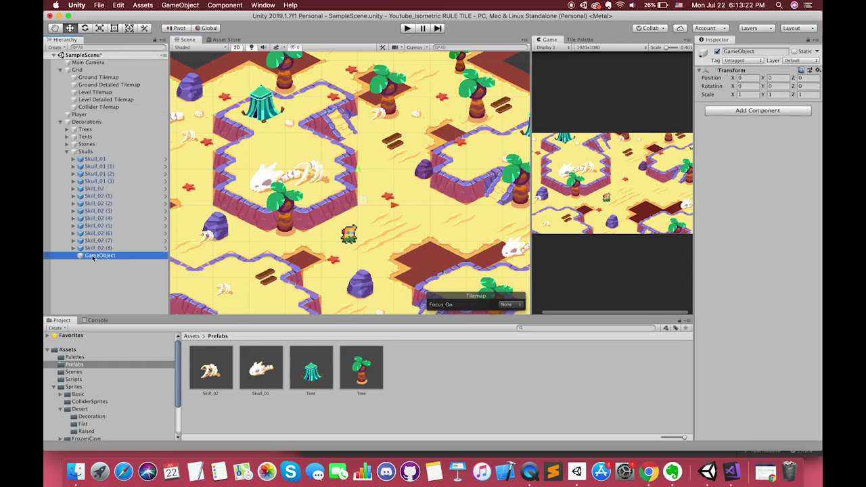
text(Skull)
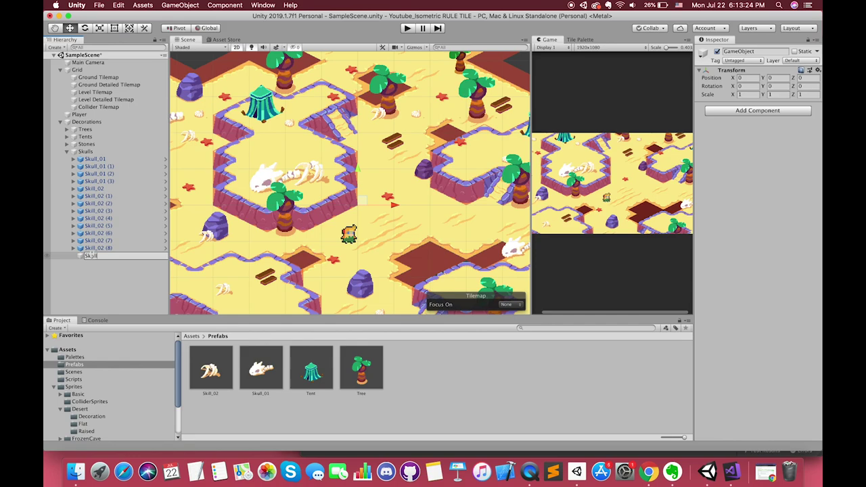
text(_03)
key(Return)
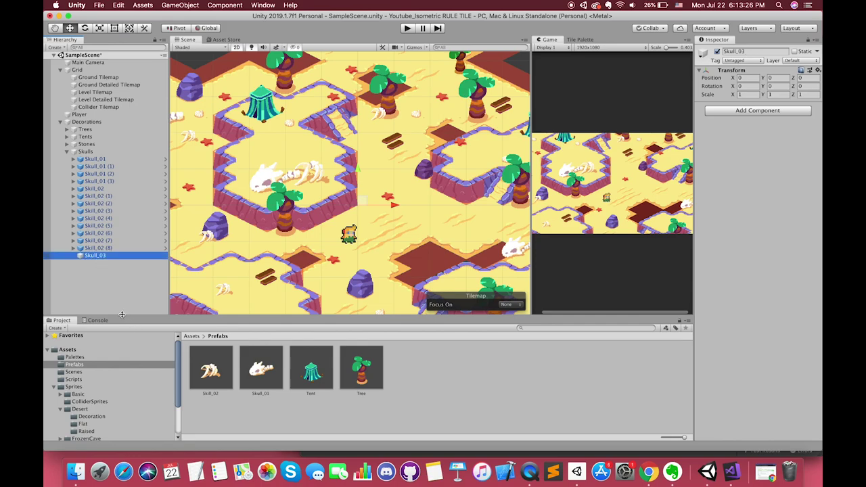
- Place the desert-sliced_60, _61 and _62 bone sprites from Decoration under Skull_03
scroll(98, 407, down, 3)
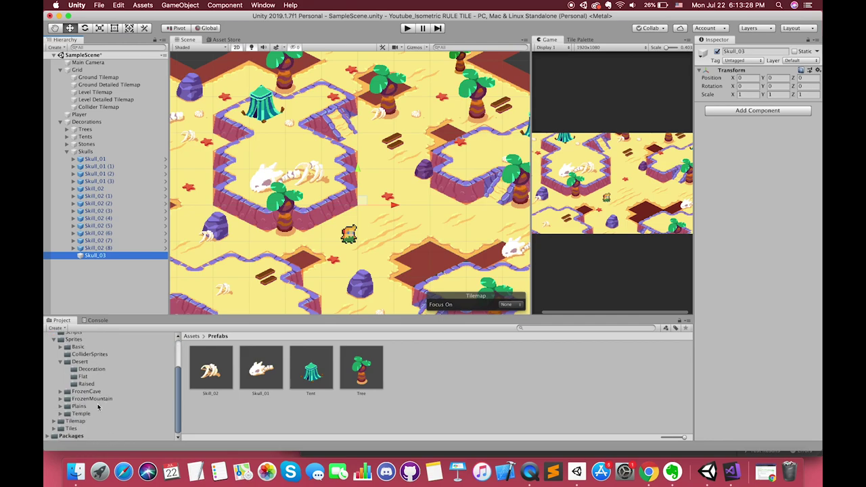
click(86, 370)
scroll(487, 397, down, 3)
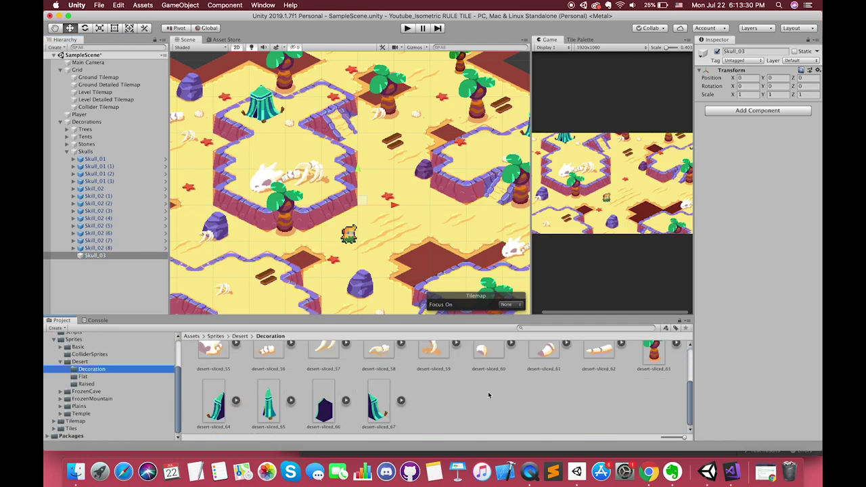
click(487, 386)
shift+click(599, 386)
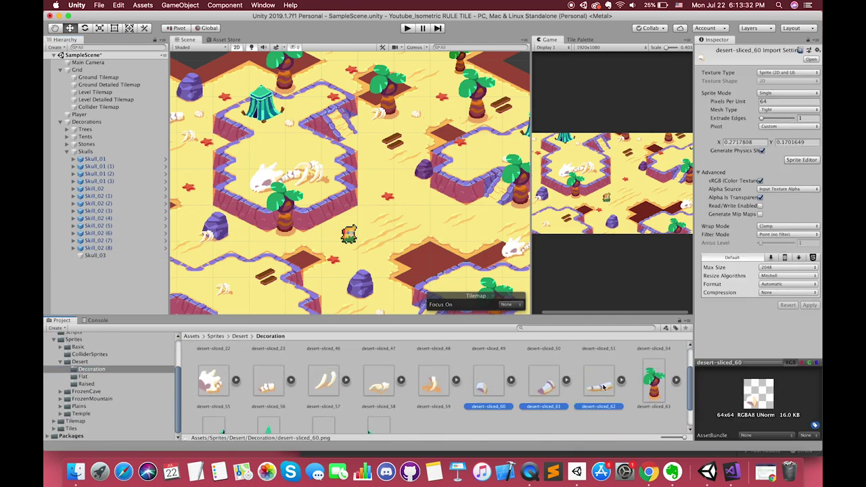
drag(599, 386, 101, 257)
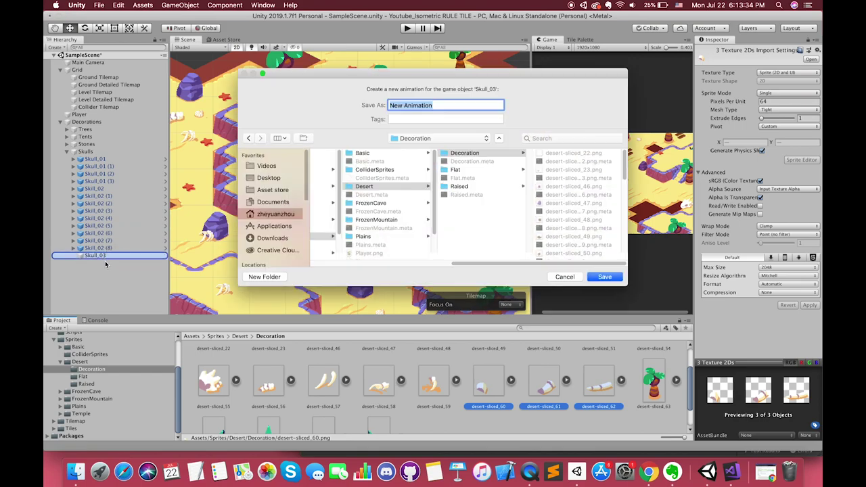
click(563, 277)
click(491, 406)
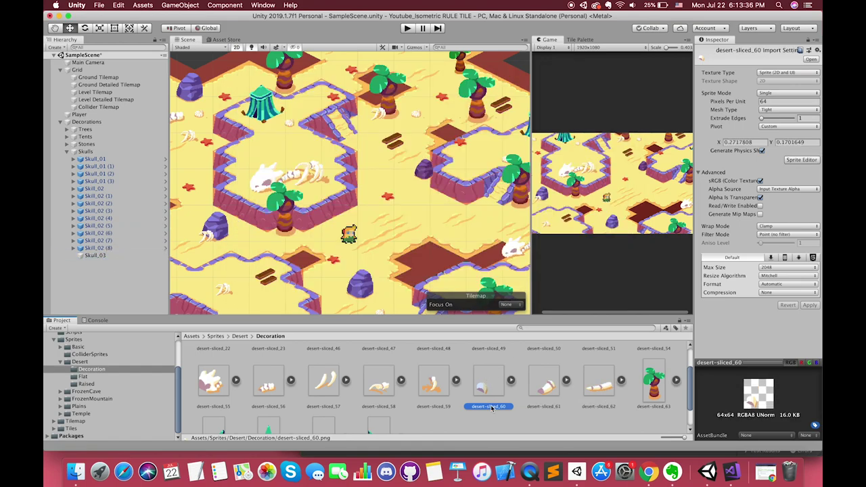
drag(44, 230, 95, 256)
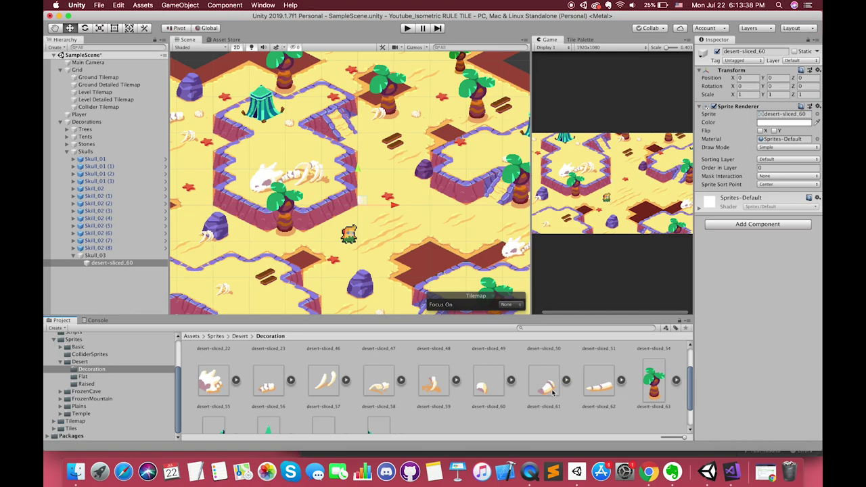
drag(552, 392, 95, 256)
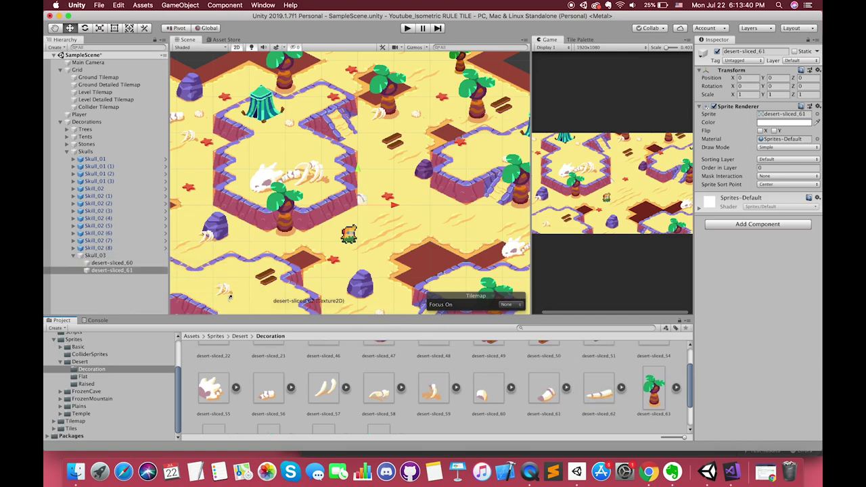
mouse_move(230, 296)
mouse_down()
mouse_move(134, 253)
mouse_move(95, 256)
mouse_up()
- Set Order in Layer to 5 on the three Skull_03 bone pieces
double_click(112, 262)
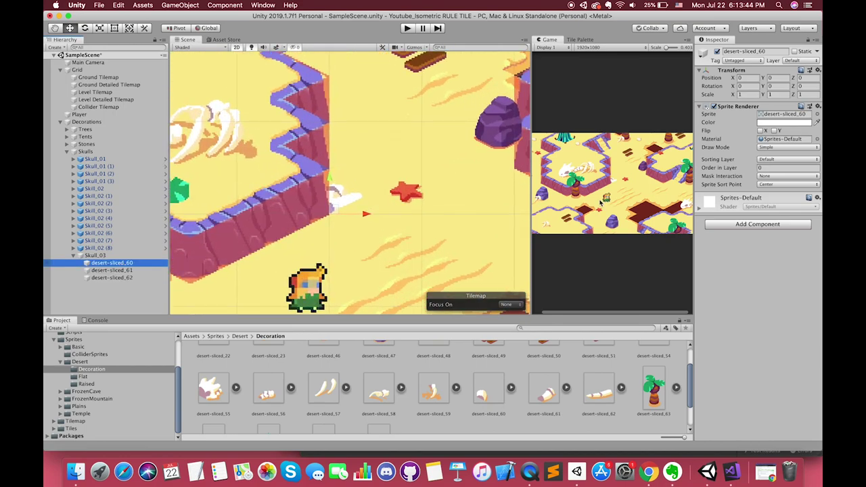
shift+click(112, 277)
click(773, 167)
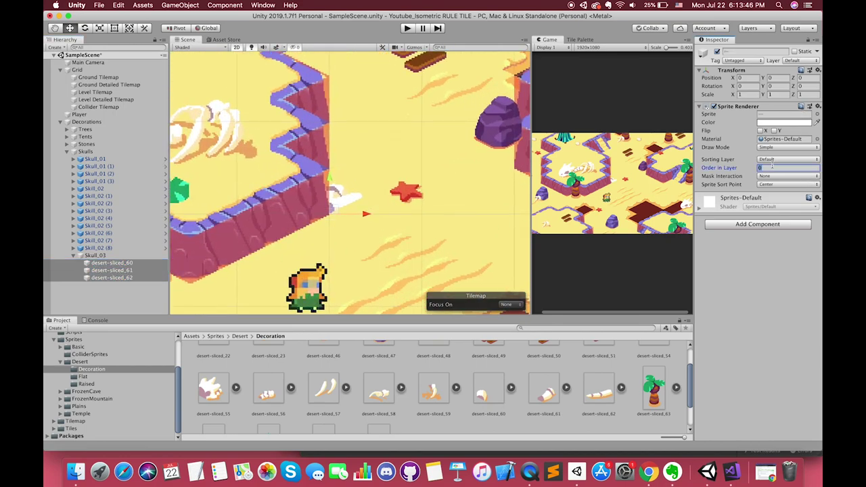
text(5)
- Shift desert-sliced_60, _61 and _62 so they join into one long curved bone
click(136, 263)
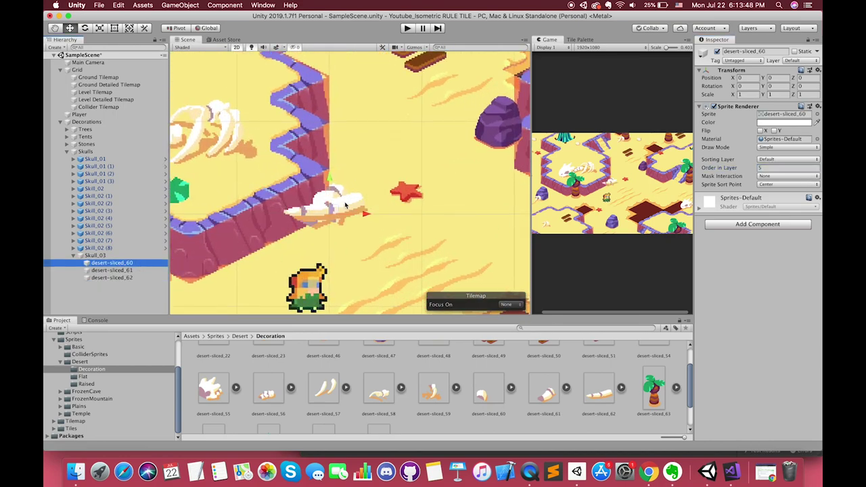
drag(341, 204, 406, 195)
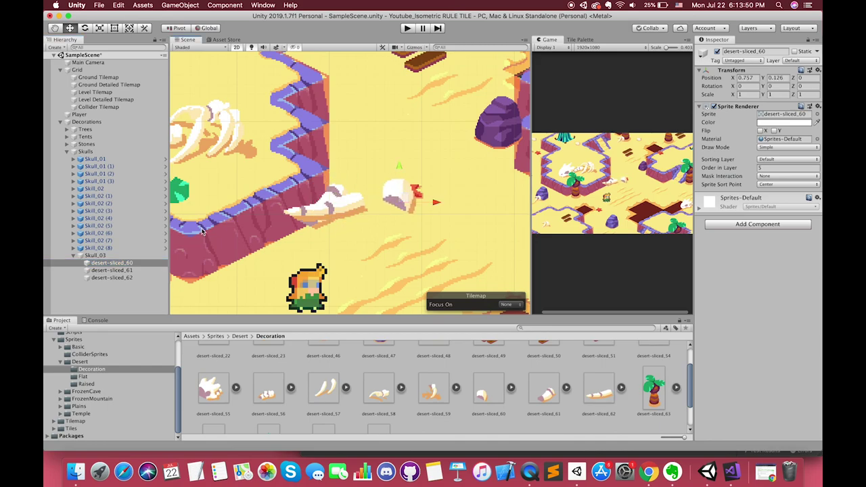
click(136, 270)
drag(334, 218, 392, 225)
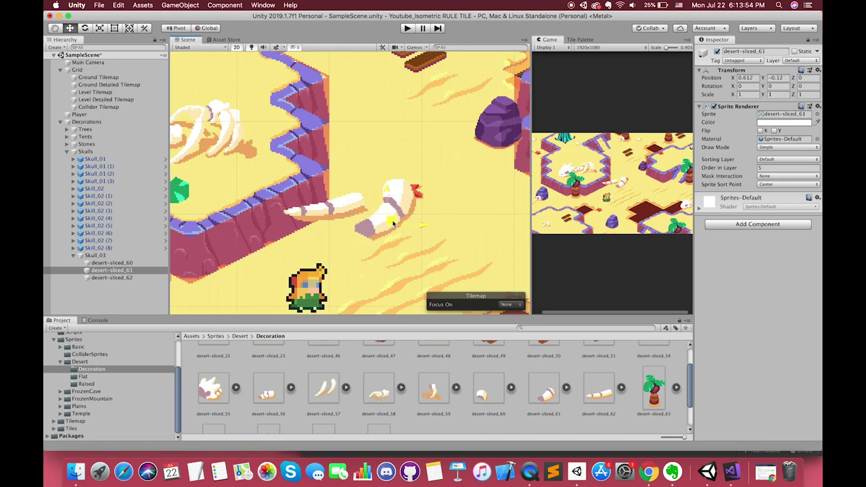
click(132, 263)
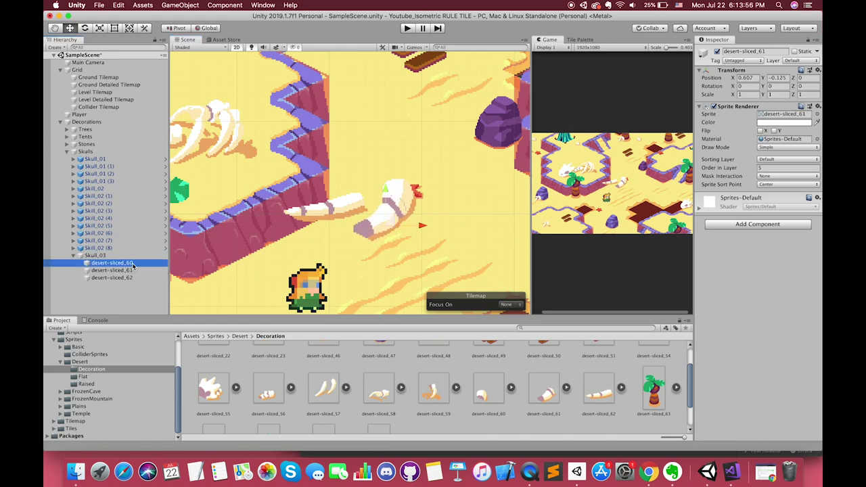
click(131, 278)
drag(338, 215, 342, 238)
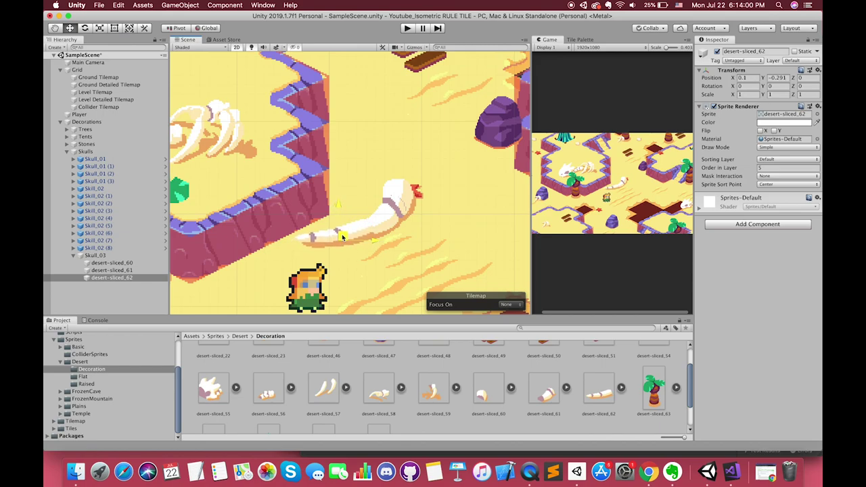
drag(342, 237, 337, 239)
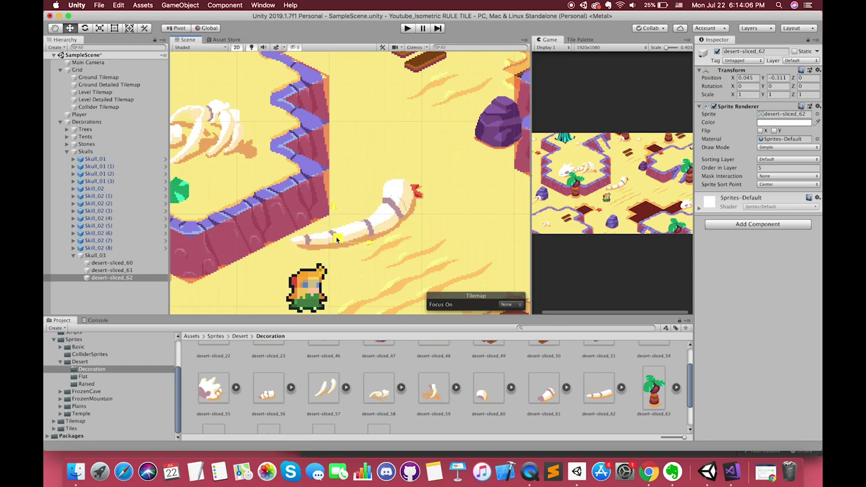
scroll(337, 239, down, 2)
scroll(336, 238, down, 2)
click(88, 256)
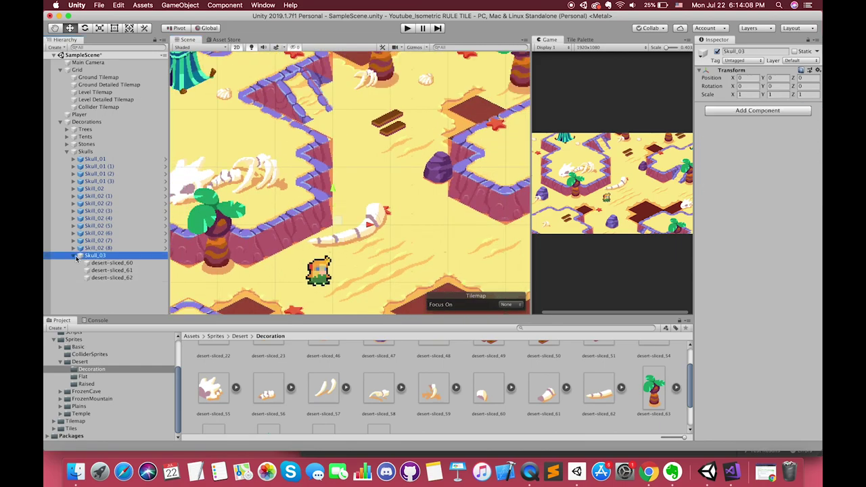
- Collapse Skull_03 and save it as a prefab in Assets/Prefabs
click(75, 256)
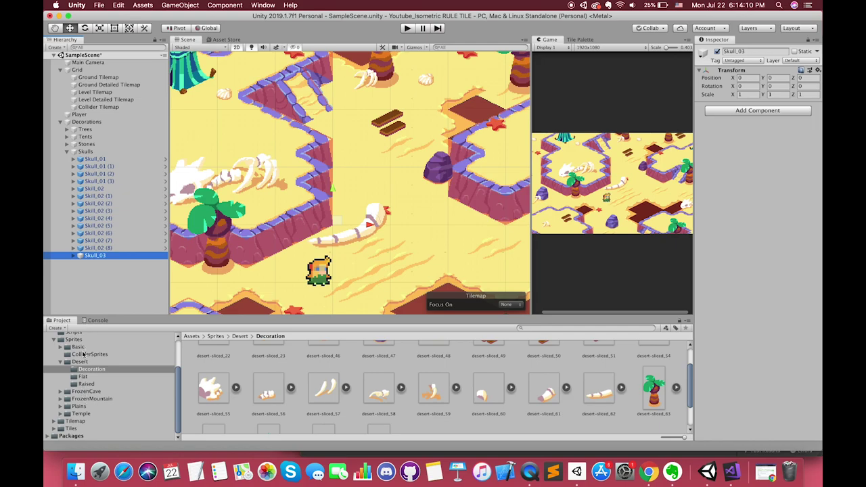
click(79, 406)
scroll(81, 390, up, 3)
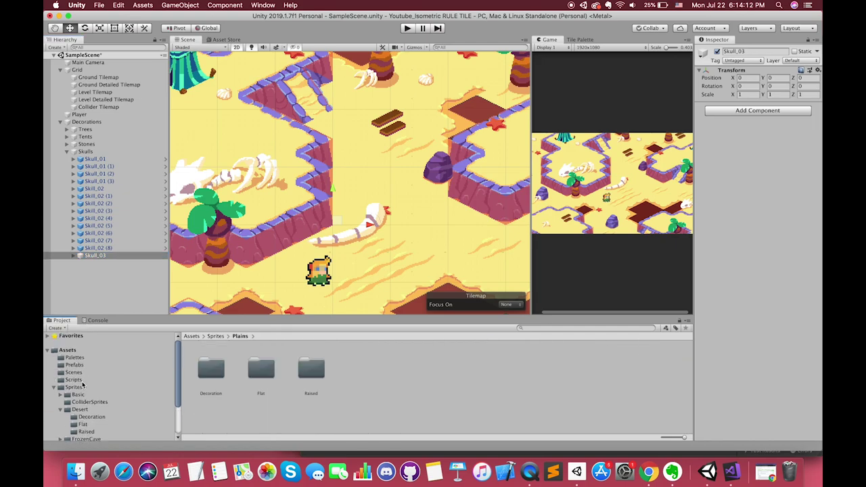
click(75, 365)
click(89, 256)
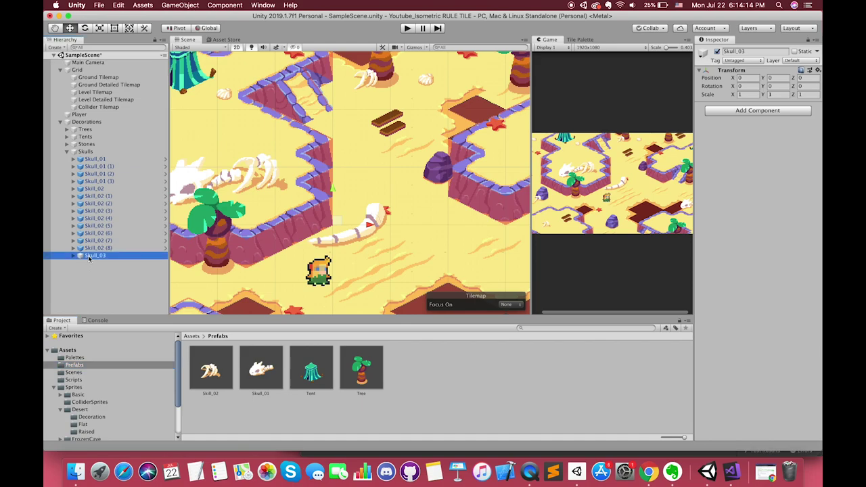
drag(451, 373, 451, 373)
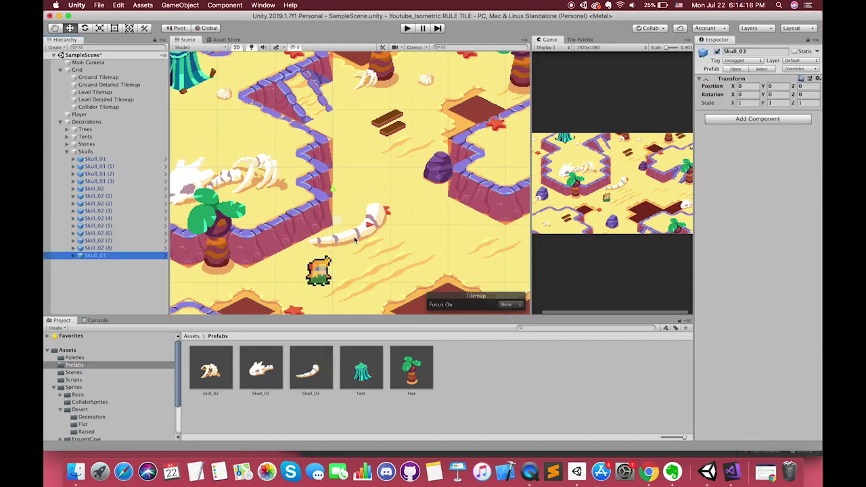
- Place Skull_03 on the plateau and position copies (1) and (2) on the sand
scroll(359, 247, down, 2)
mouse_move(343, 230)
mouse_down()
mouse_move(283, 214)
mouse_move(285, 207)
mouse_move(445, 250)
mouse_up()
key(super+d)
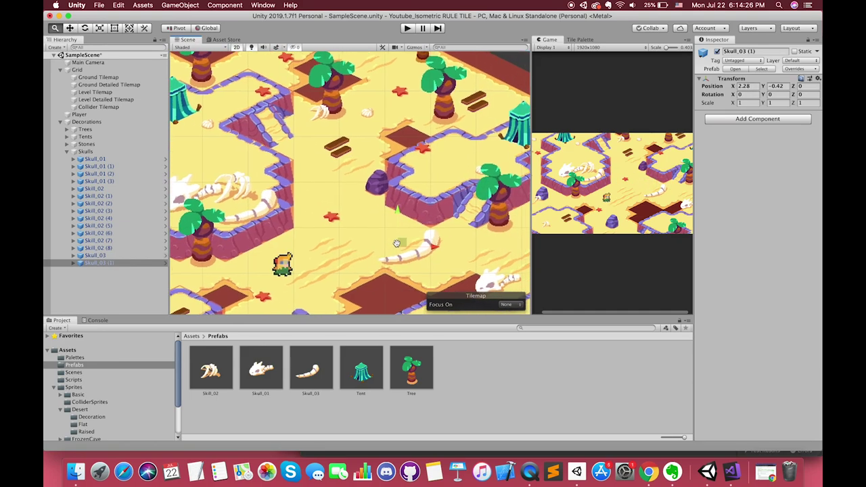
middle_drag(445, 250, 373, 243)
mouse_move(374, 244)
mouse_down()
mouse_move(381, 182)
mouse_move(340, 144)
mouse_move(466, 220)
mouse_move(398, 273)
mouse_up()
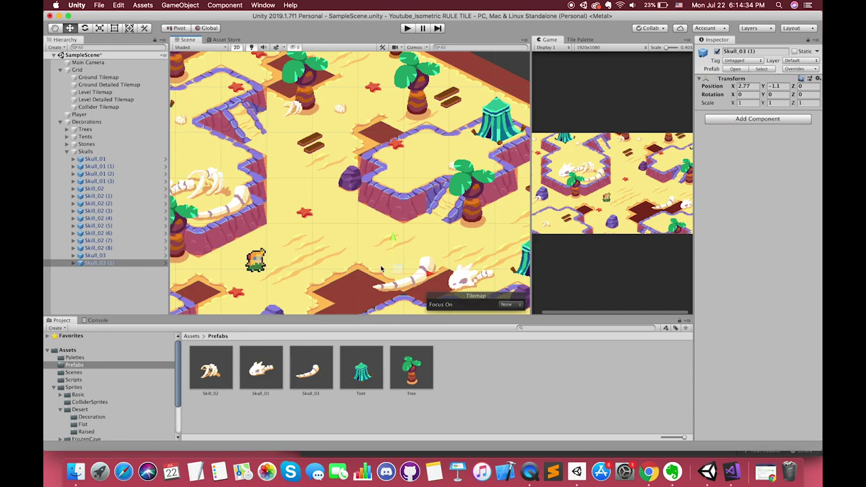
middle_drag(381, 269, 405, 221)
mouse_move(405, 220)
mouse_down()
mouse_move(288, 286)
mouse_move(285, 264)
mouse_up()
scroll(293, 275, down, 2)
scroll(301, 279, down, 2)
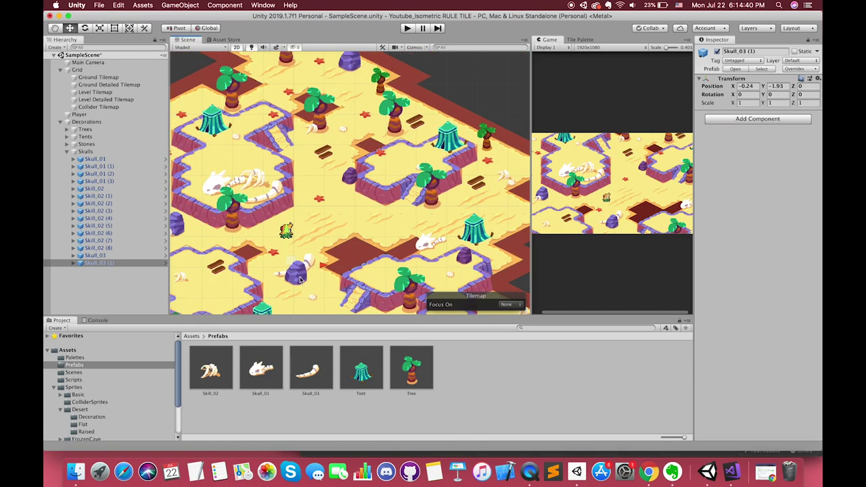
middle_drag(306, 287, 311, 227)
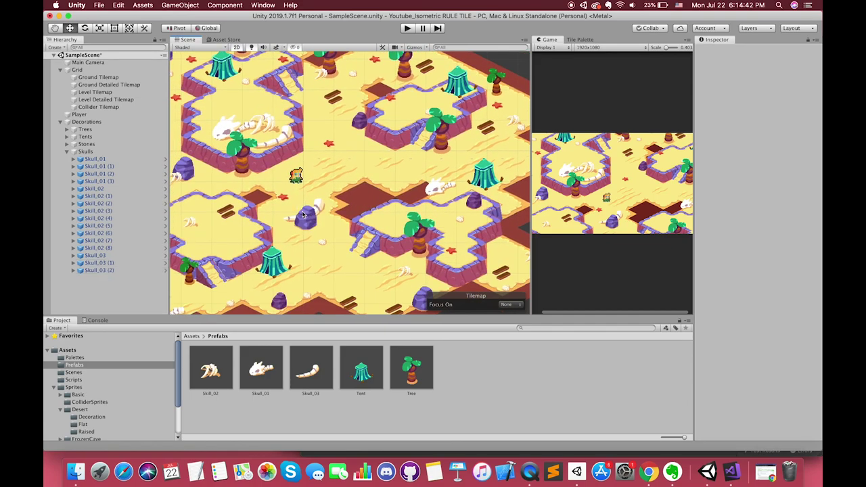
click(302, 214)
drag(300, 209, 184, 205)
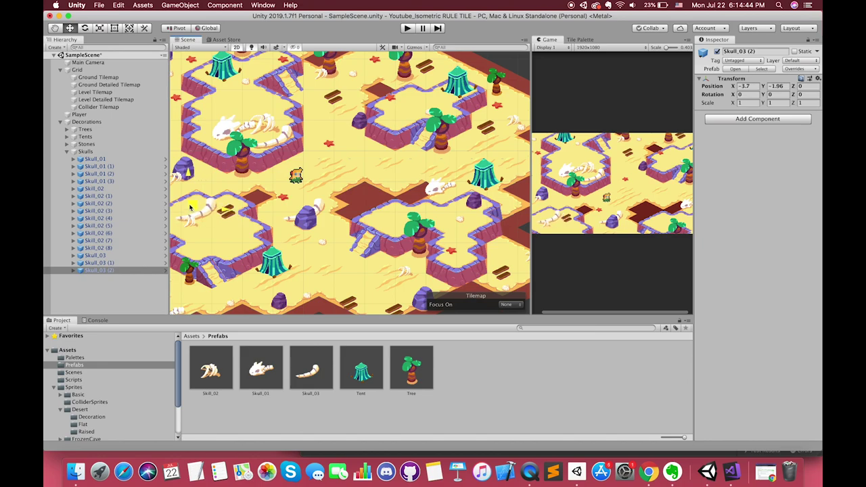
- Add copies Skull_03 (3) and (4) toward the upper-left plateau and shift (2) further left
middle_drag(207, 229, 361, 235)
key(super+d)
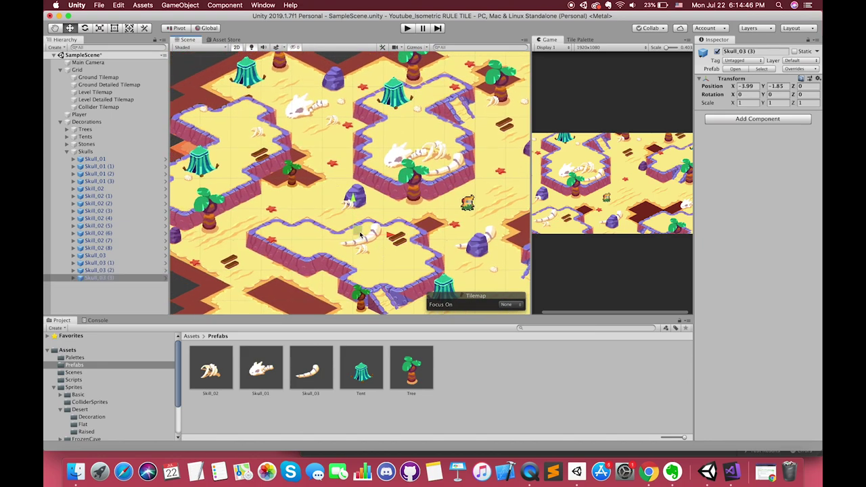
mouse_move(359, 233)
mouse_down()
mouse_move(224, 112)
mouse_move(215, 236)
mouse_up()
key(super+d)
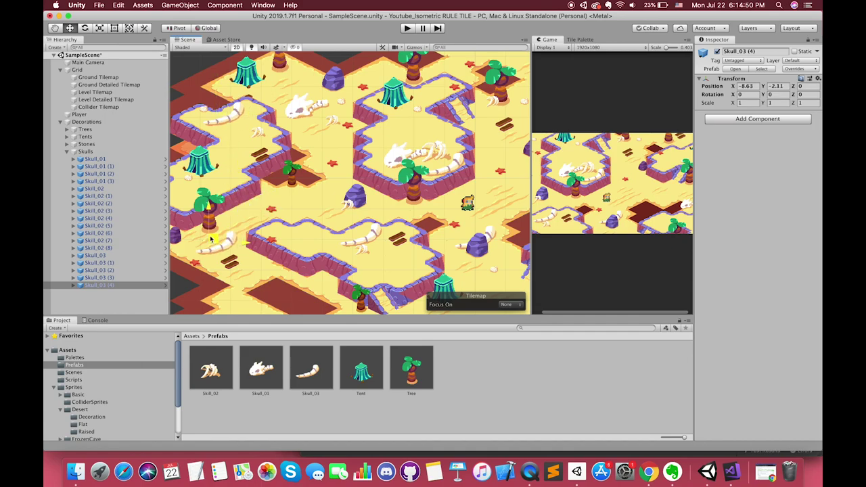
click(101, 270)
drag(356, 236, 285, 228)
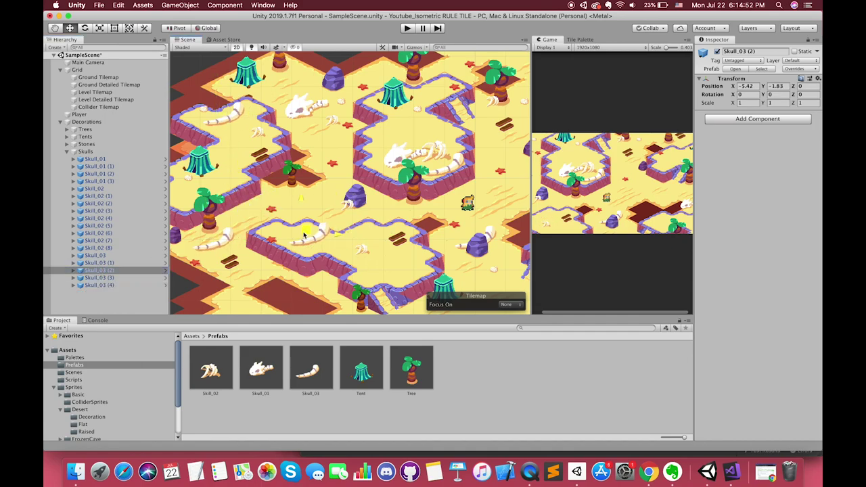
scroll(301, 247, down, 5)
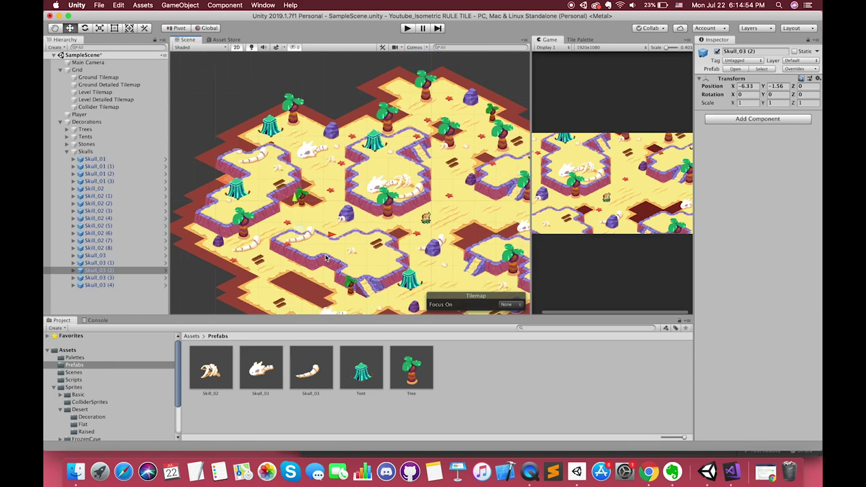
scroll(313, 199, up, 2)
- Add Skull_03 (5) on the lower-left sand and (6) at the lower-right map edge
key(super+d)
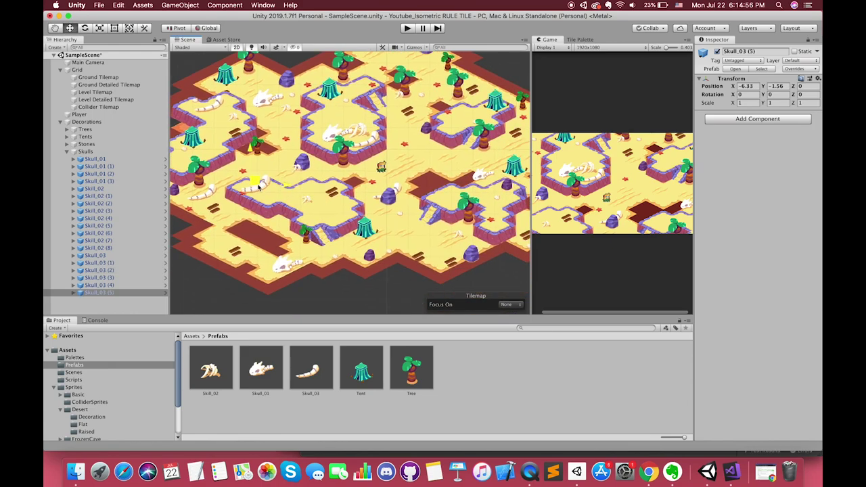
drag(276, 184, 214, 237)
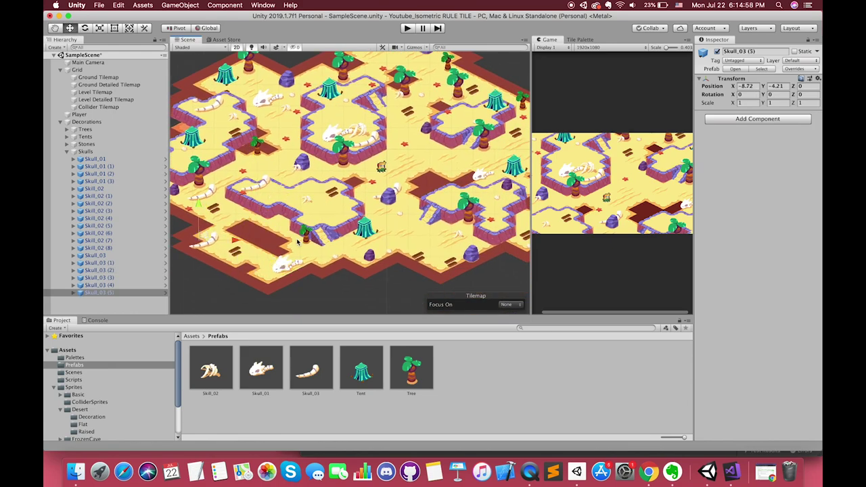
middle_drag(347, 215, 275, 225)
middle_drag(198, 251, 263, 245)
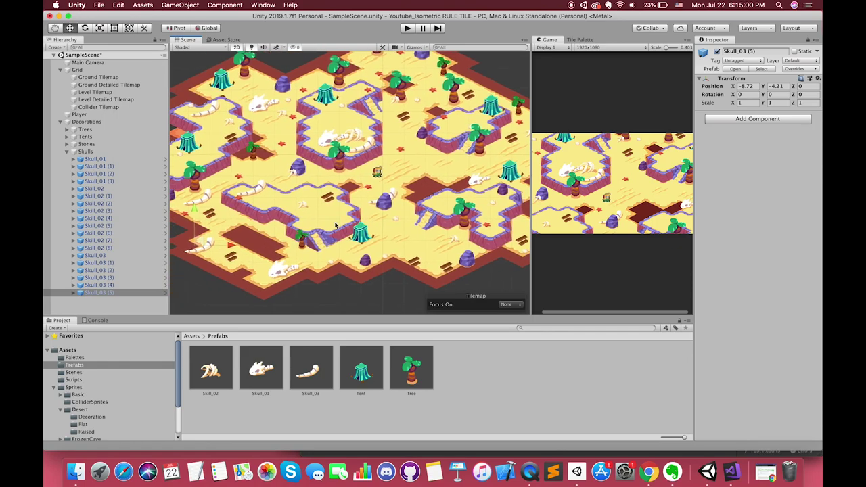
key(super+d)
drag(387, 243, 459, 261)
middle_drag(459, 261, 376, 253)
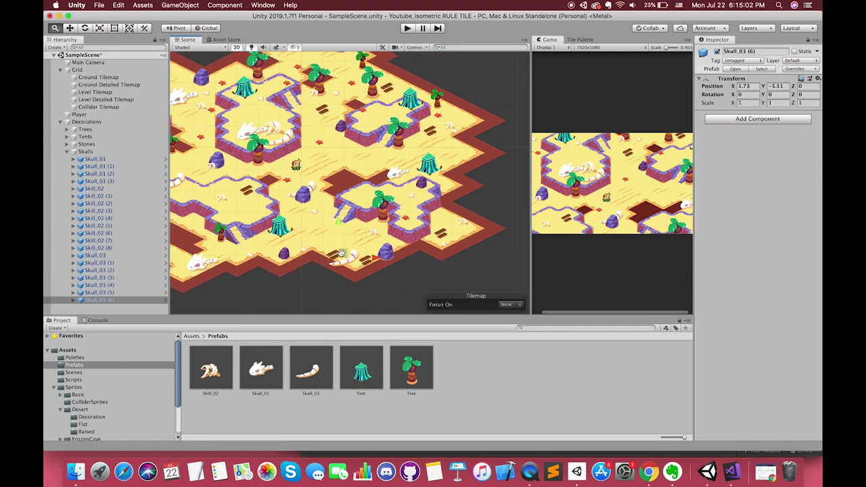
drag(345, 256, 468, 225)
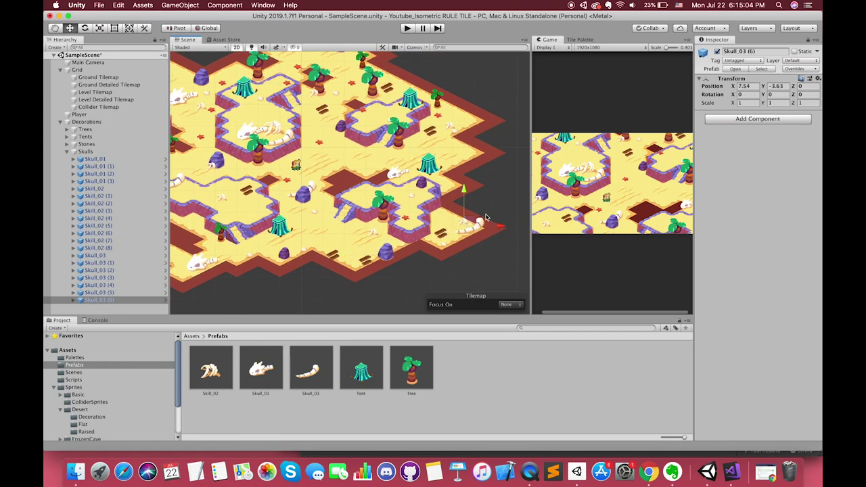
- Set Skull_03 (1), (3) and (5) to 0.7 scale on X, Y and Z
click(108, 263)
super+click(102, 278)
super+click(102, 292)
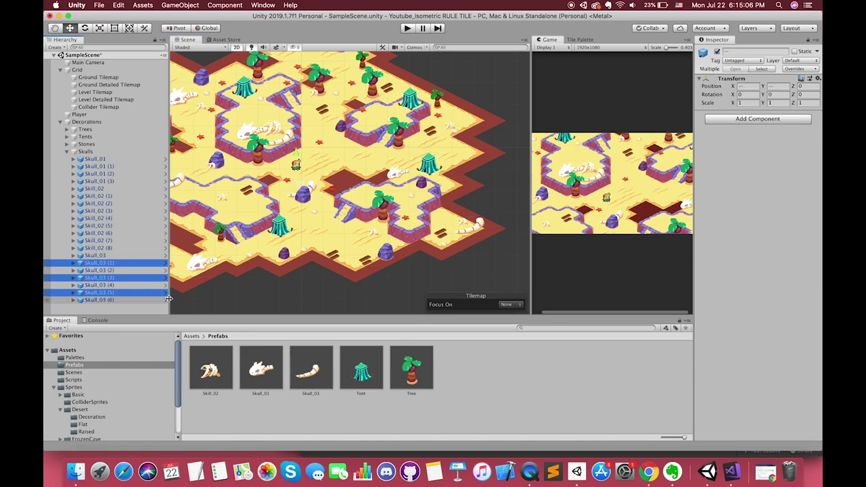
click(745, 103)
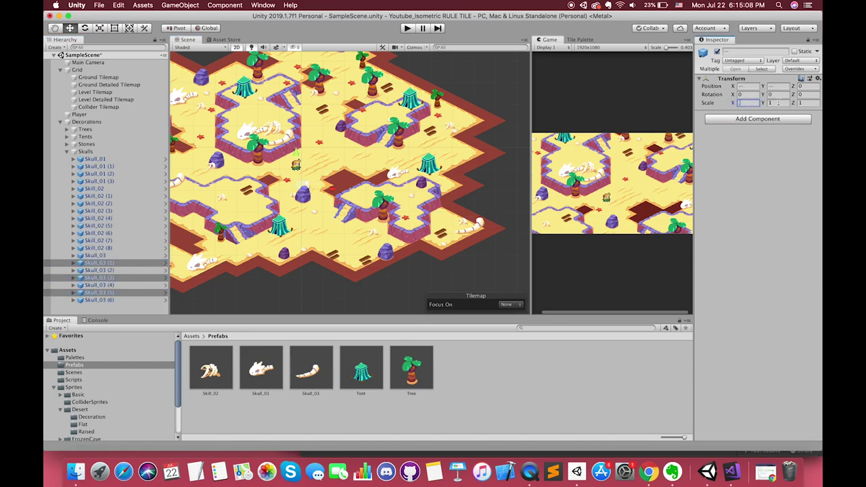
text(0.7)
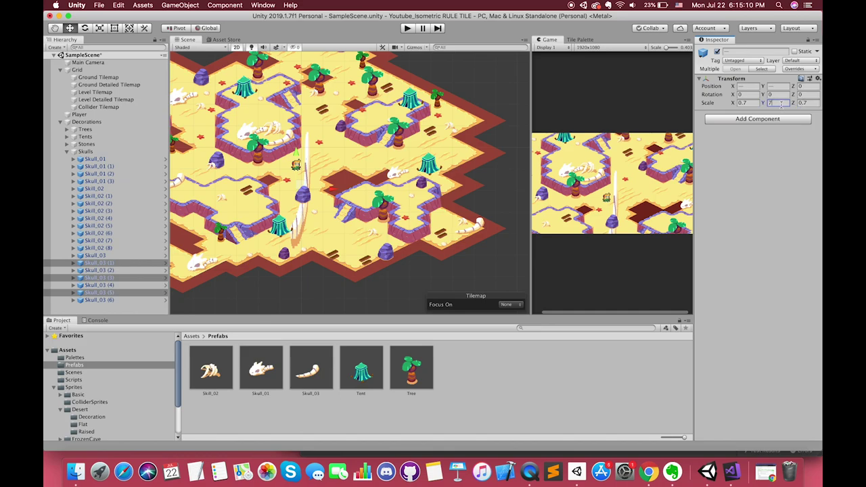
key(BackSpace)
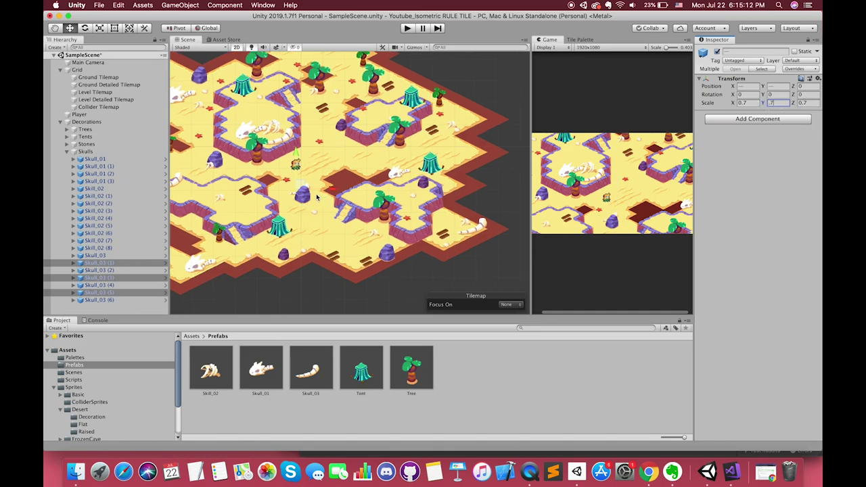
scroll(319, 204, up, 3)
middle_drag(316, 200, 374, 180)
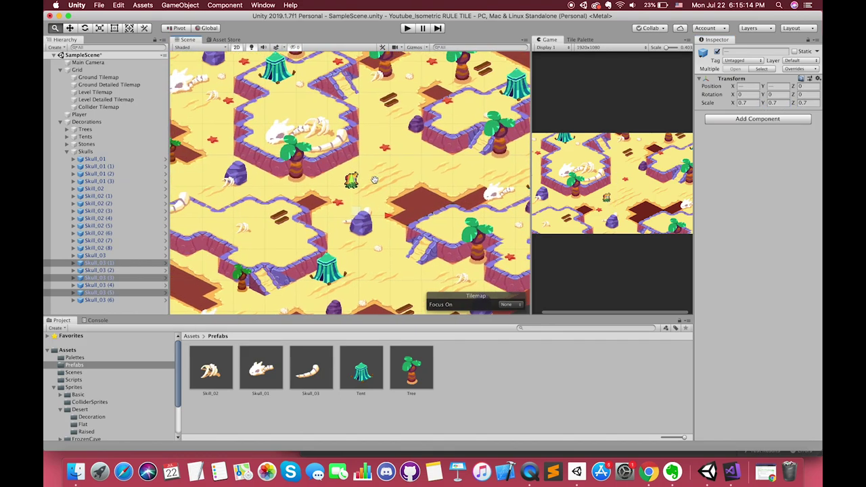
- Maximize the Game view, zoom it to about 1.55x, and enter Play mode
click(688, 42)
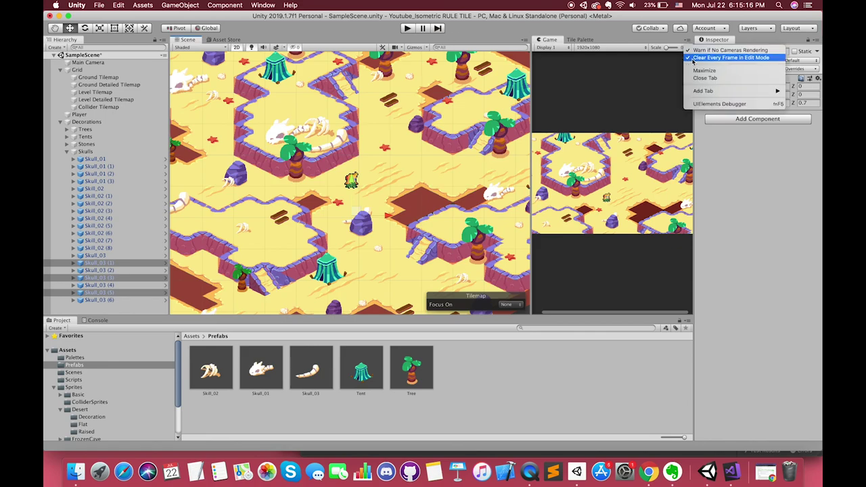
click(702, 71)
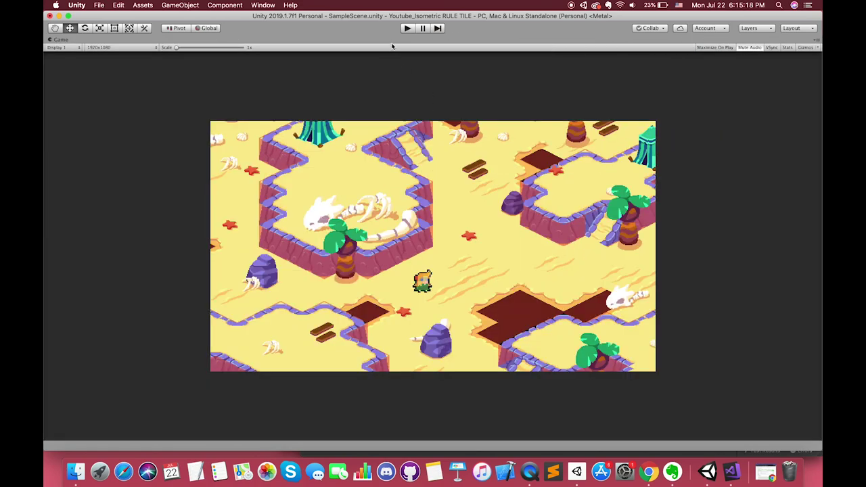
drag(180, 48, 191, 49)
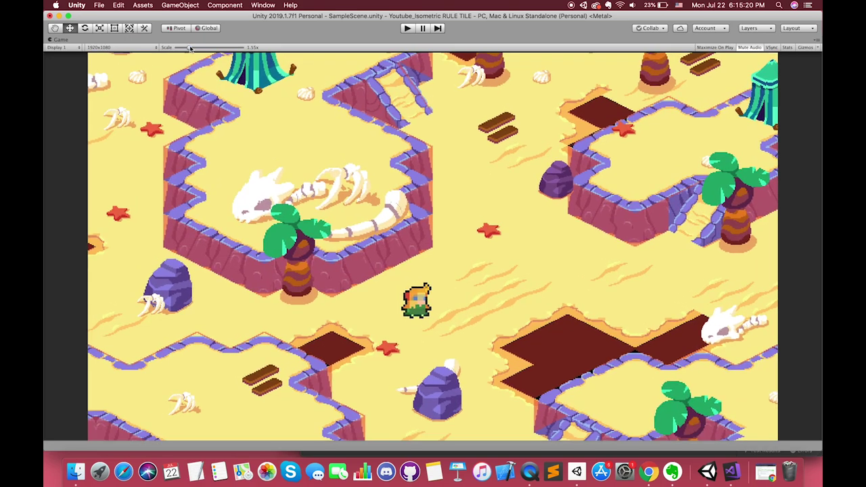
click(410, 28)
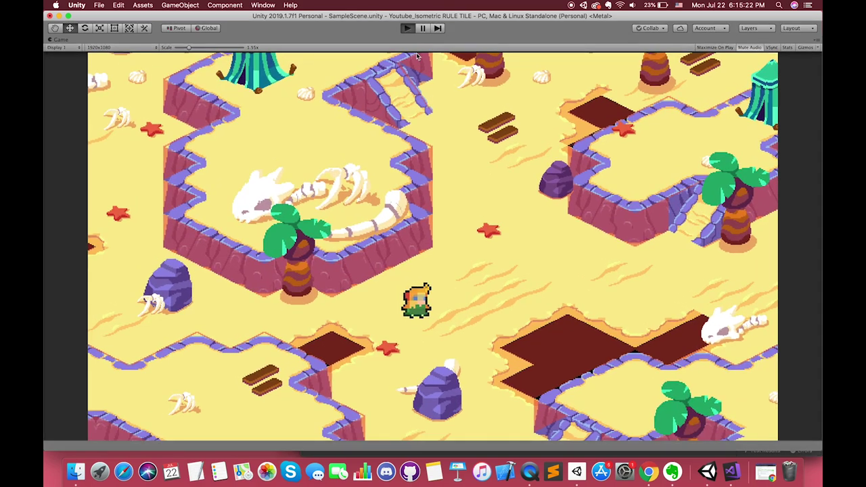
- Walk the player past the cliffs, skulls and palm tree with the arrow keys, then stop playing
key(Right)
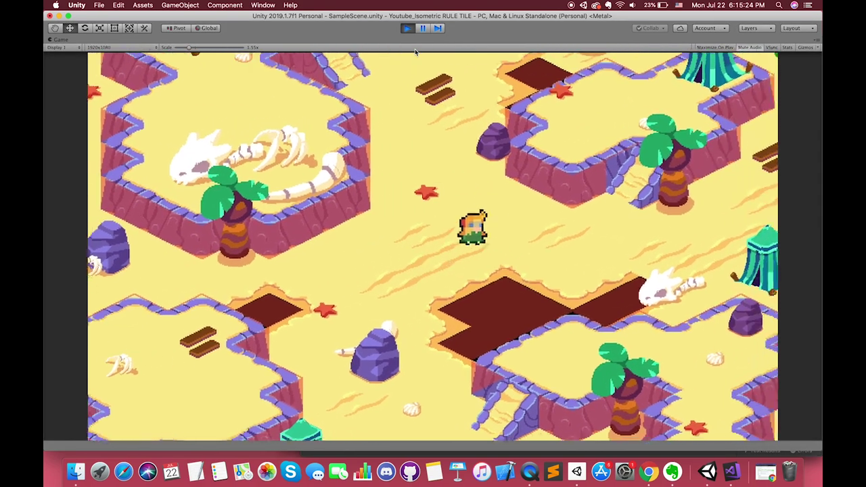
key(Up)
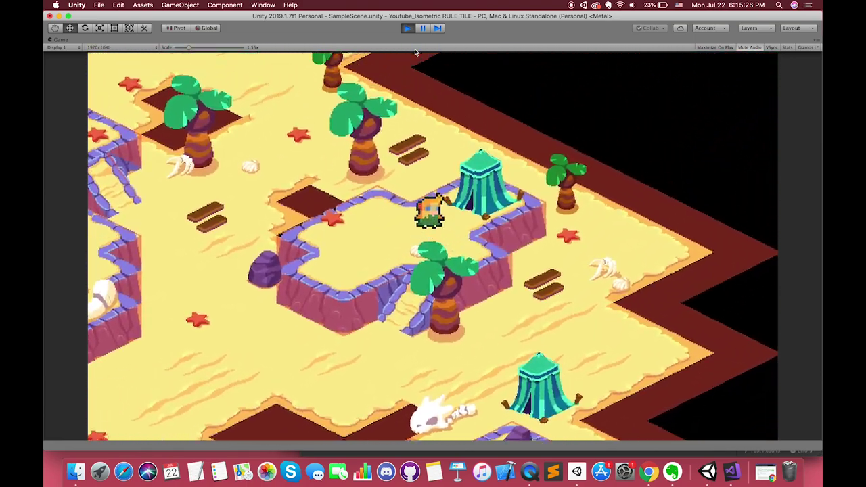
key(Left)
key(Down)
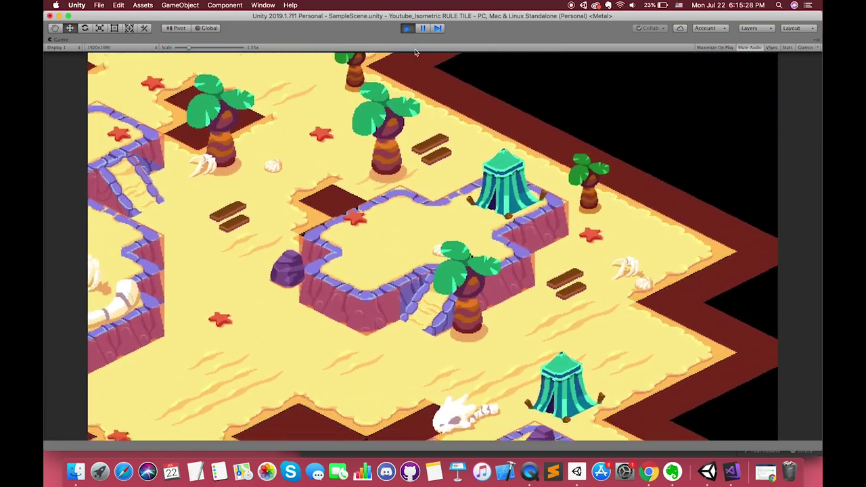
key(Right)
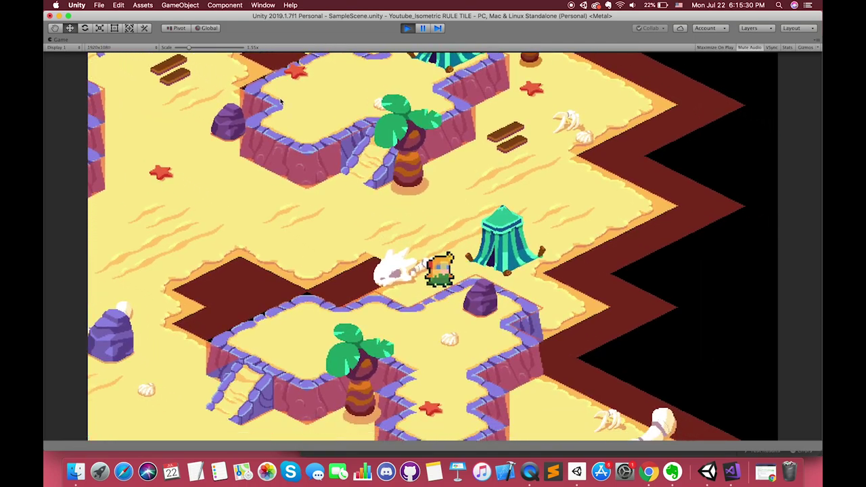
key(Left)
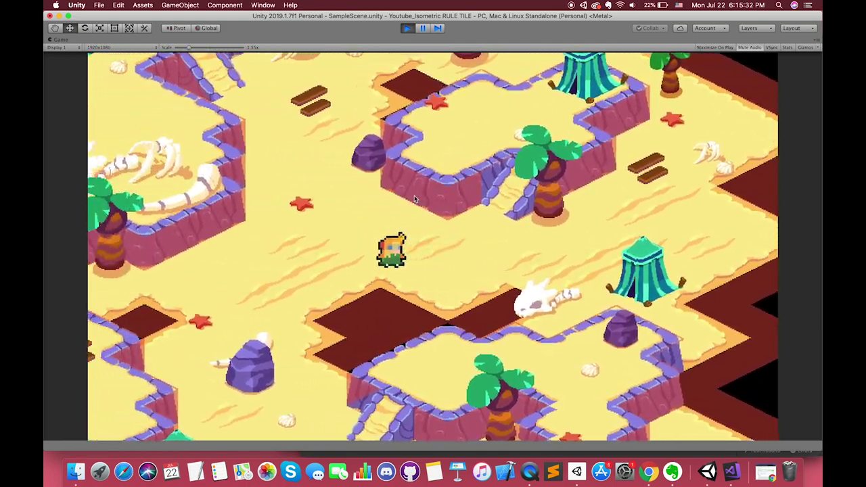
key(Down)
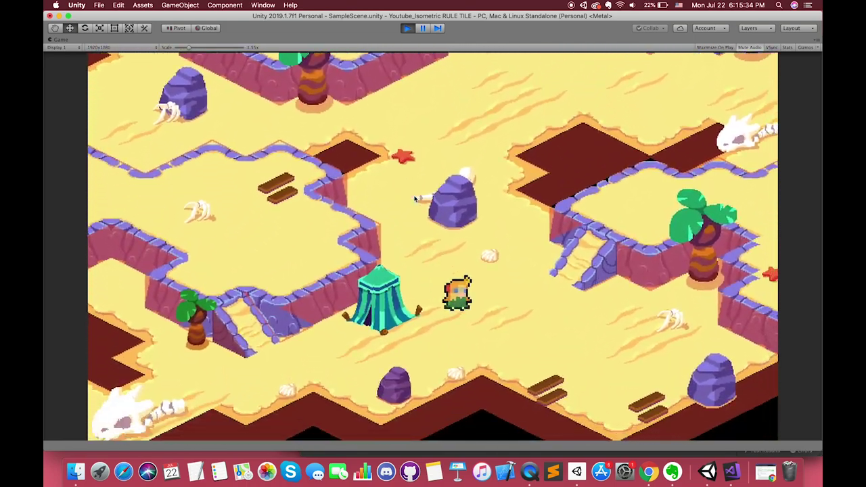
key(Left)
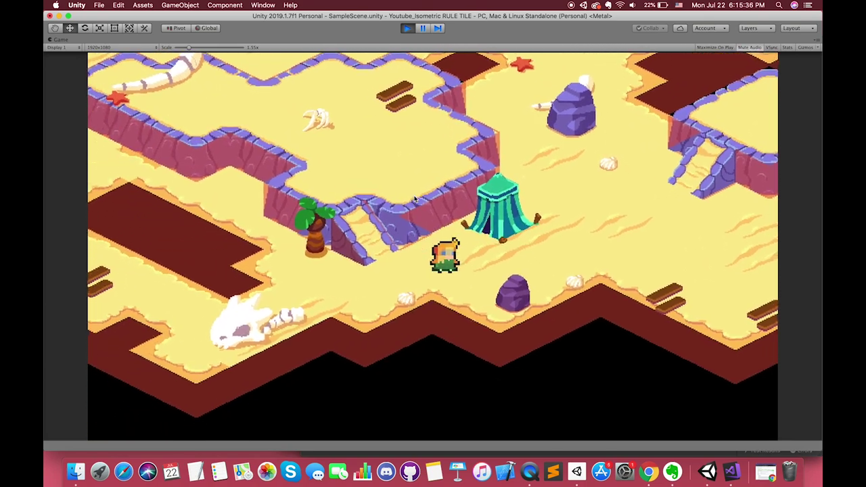
key(Left)
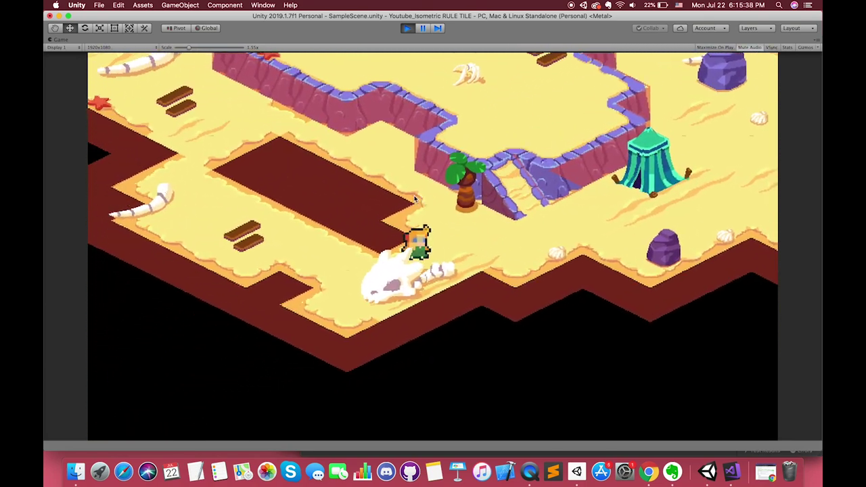
key(Up)
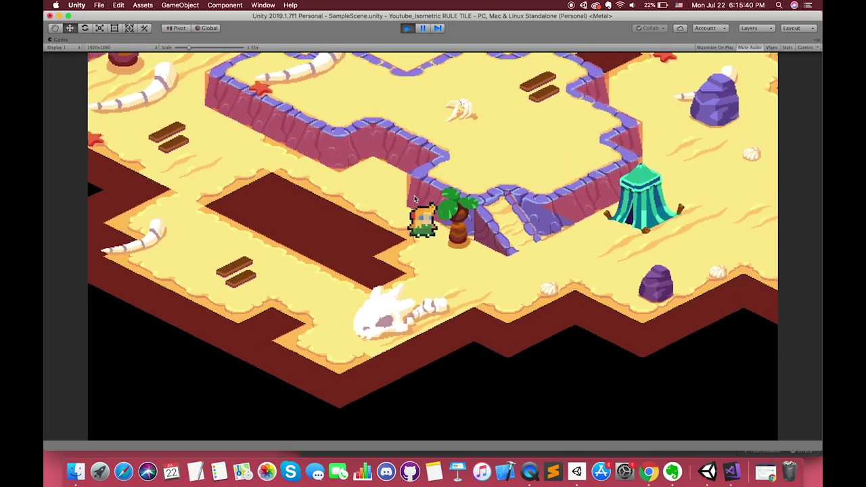
key(Left)
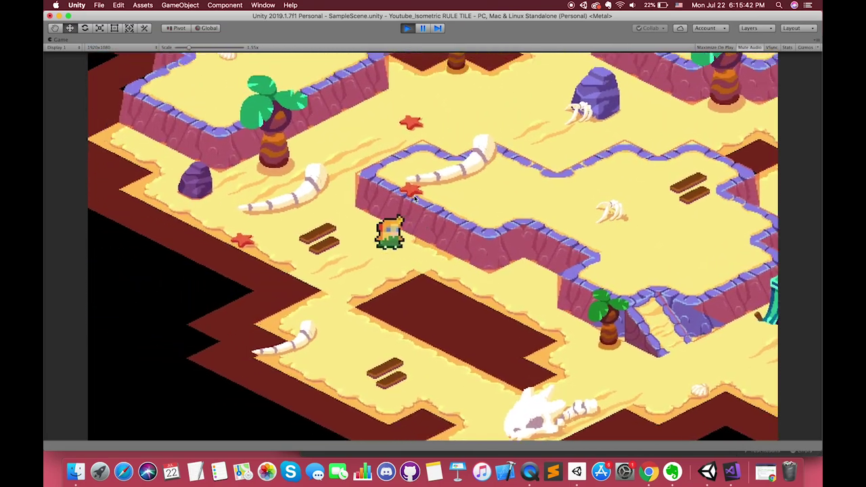
key(Left)
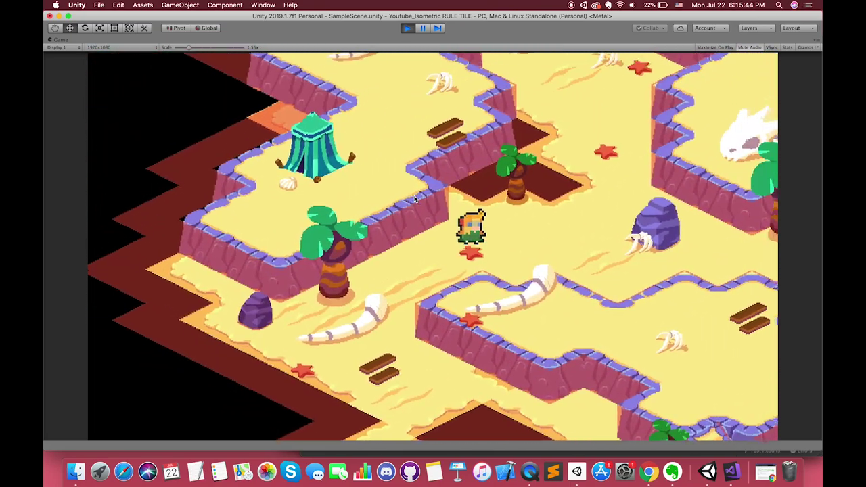
key(Right)
key(Up)
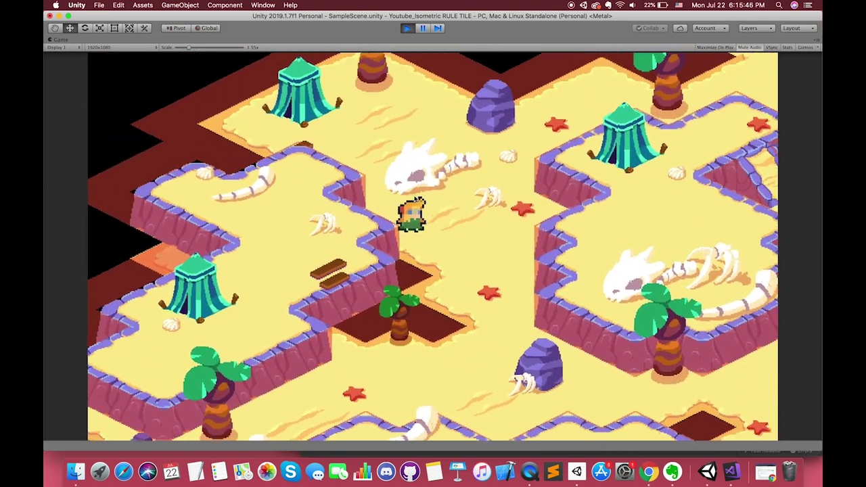
key(Up)
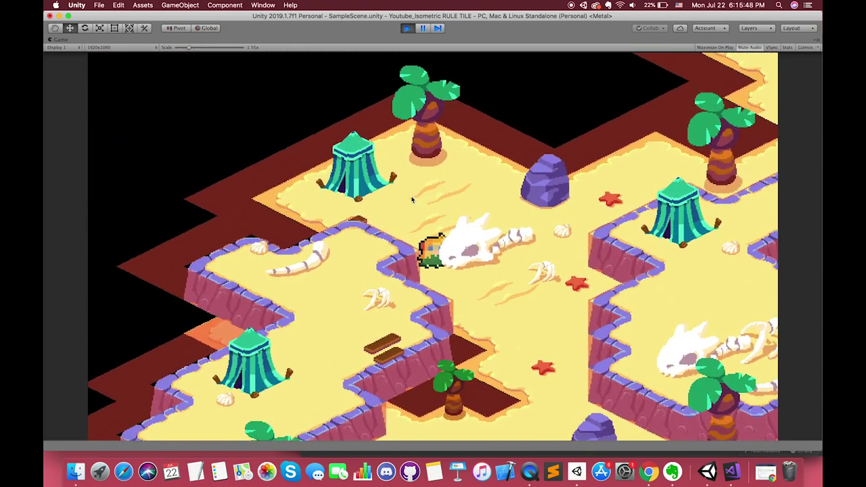
key(Right)
key(Up)
key(Left)
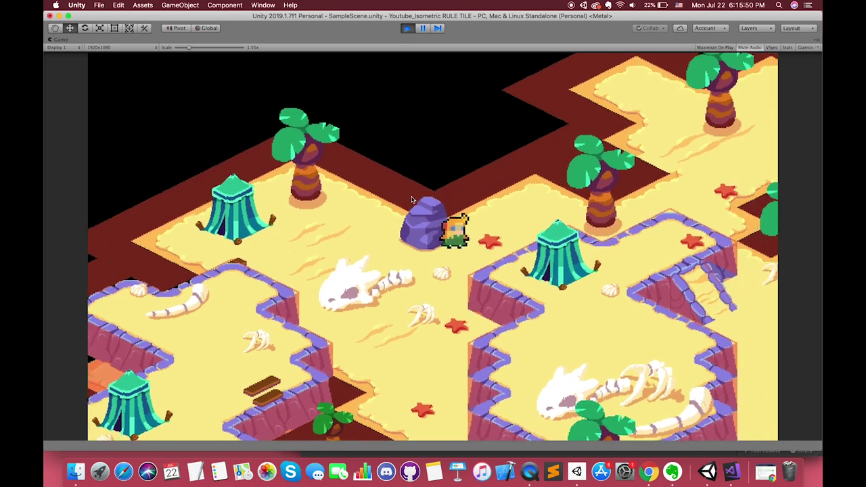
key(Down)
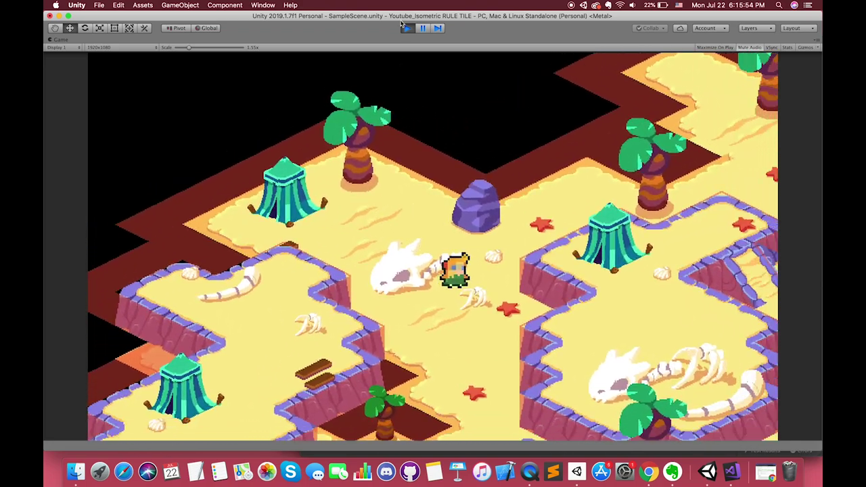
key(super+p)
click(819, 41)
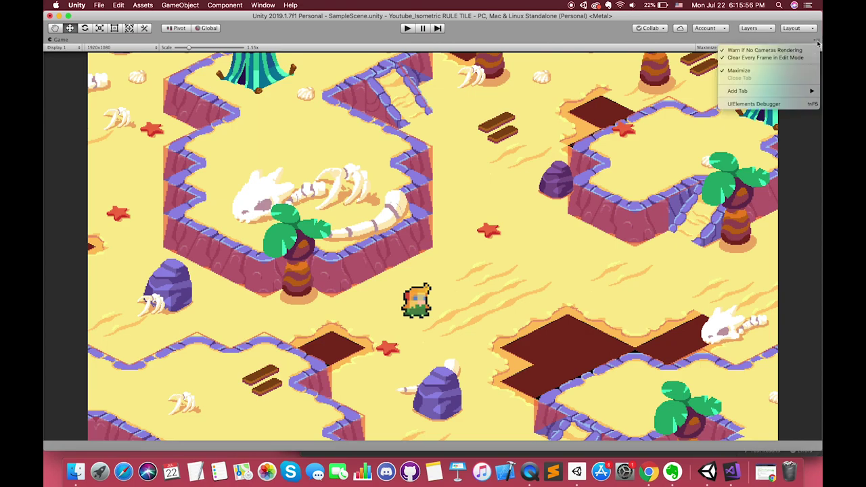
- Restore the full editor layout, toggle Collider Tilemap off and on, and show the Assets folder
click(752, 70)
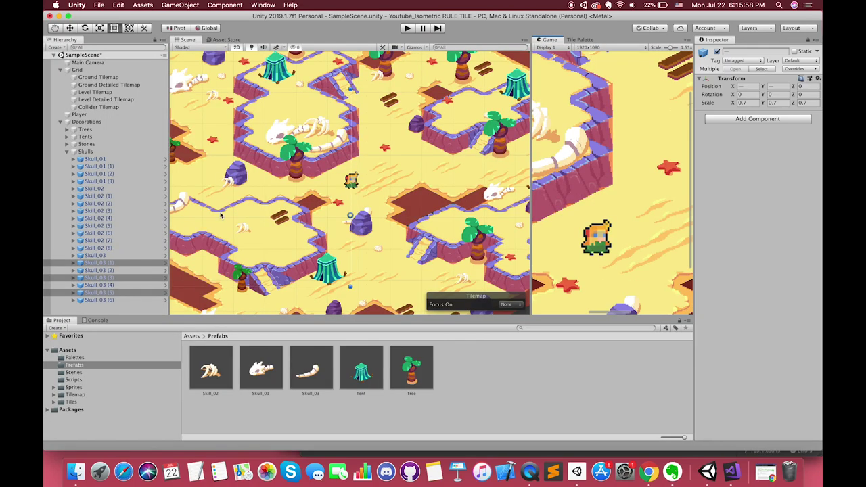
scroll(330, 178, down, 5)
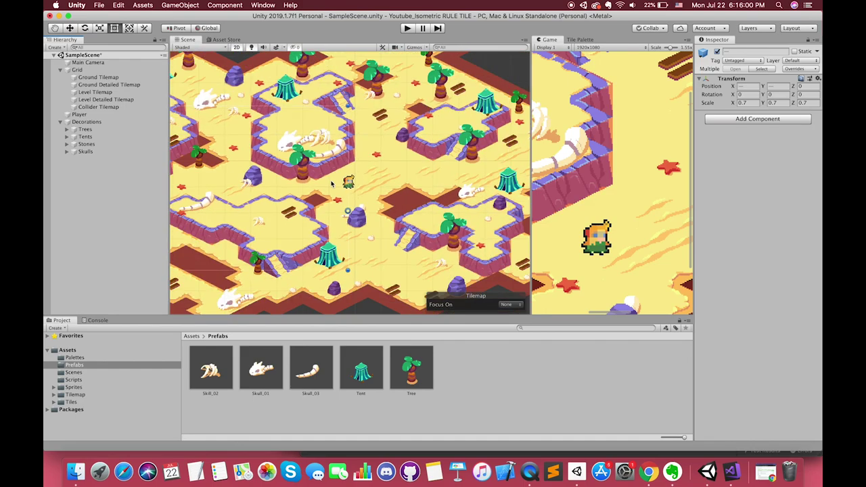
click(108, 109)
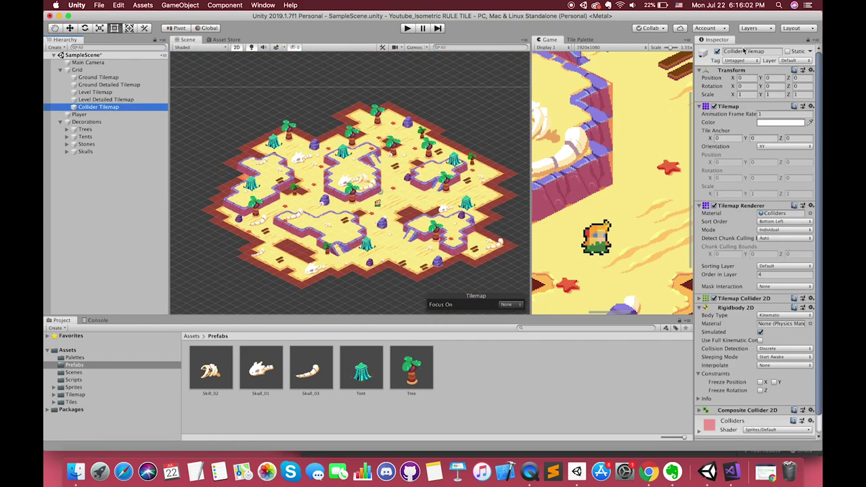
click(717, 51)
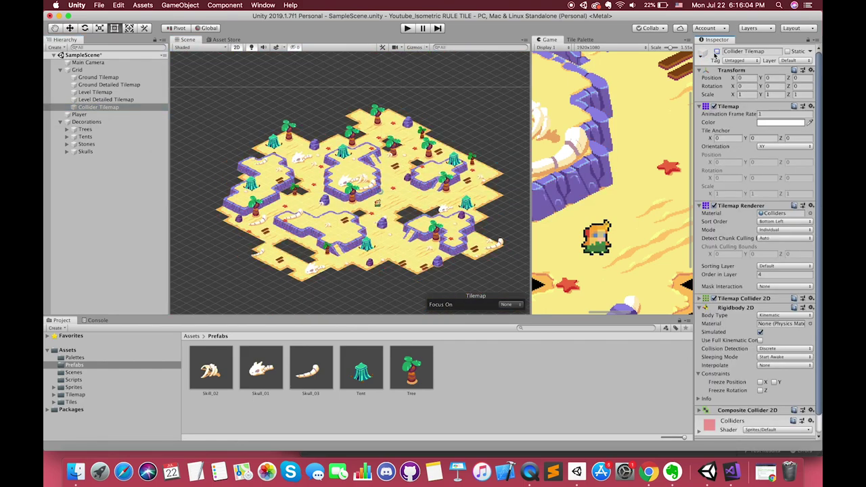
click(717, 51)
scroll(753, 419, down, 1)
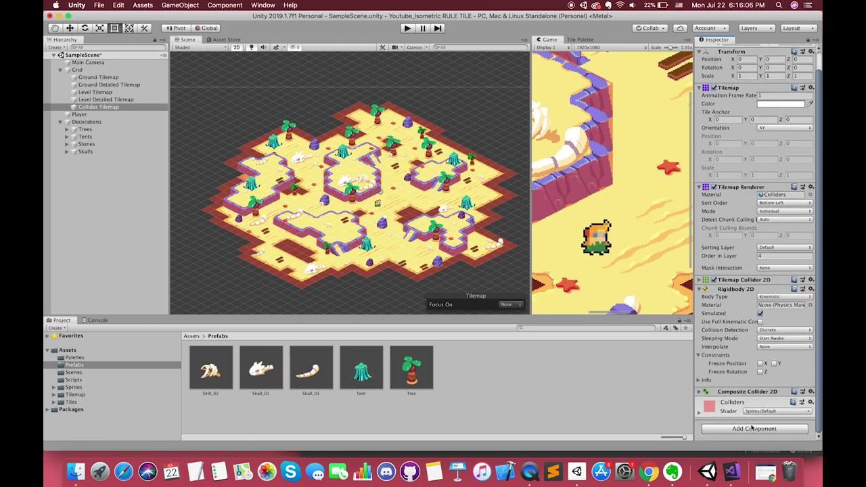
click(68, 350)
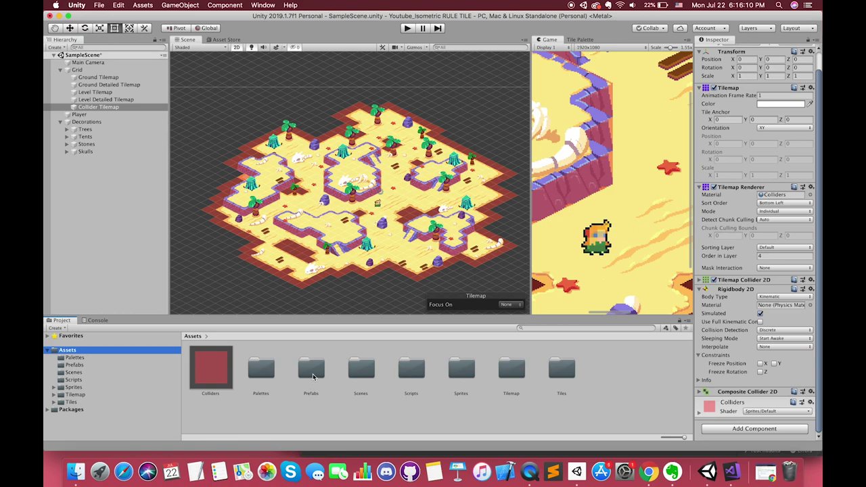
- Open the Scripts folder and create a new C# Script asset in it
double_click(411, 369)
right_click(377, 396)
mouse_move(431, 248)
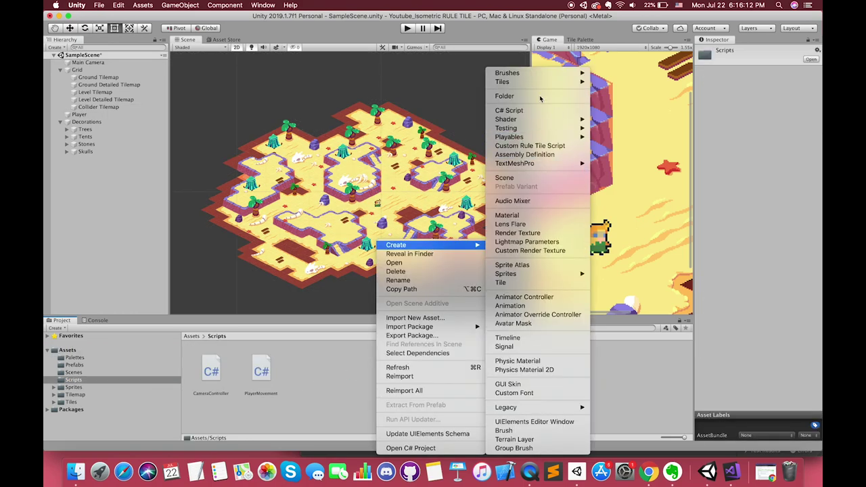
click(518, 111)
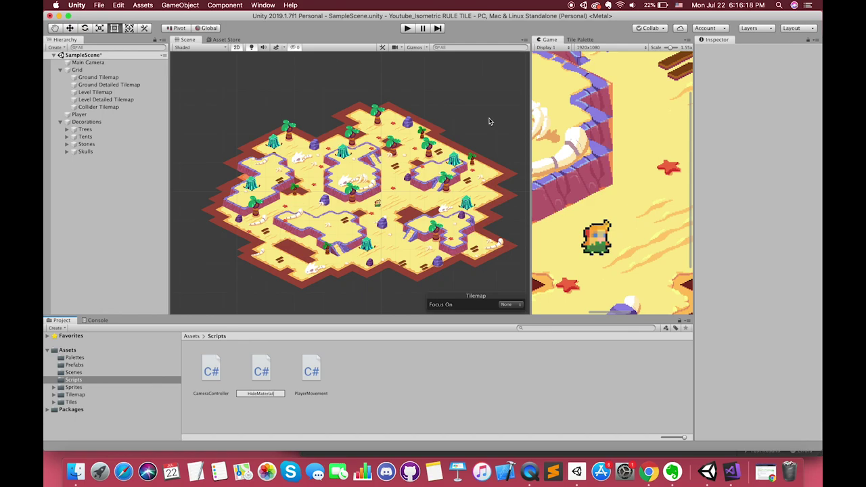
- Confirm the HideMaterial name and add the script to Collider Tilemap, below its Colliders material
key(Return)
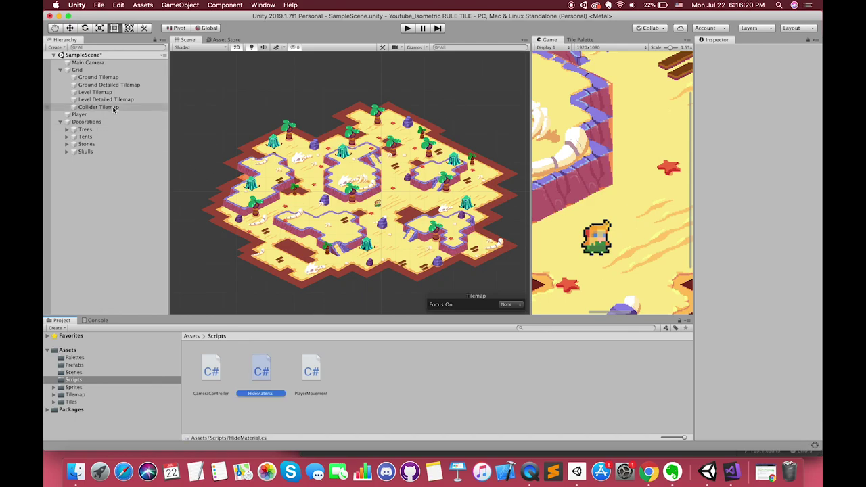
click(108, 107)
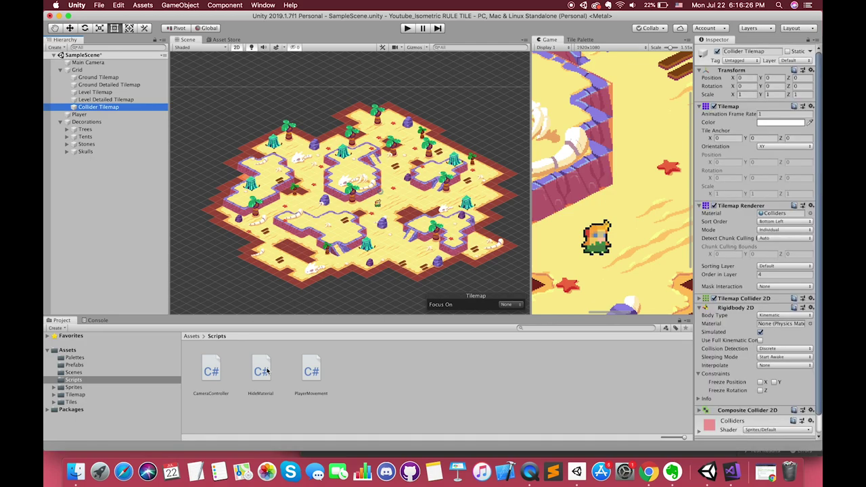
drag(264, 372, 738, 409)
scroll(742, 411, down, 5)
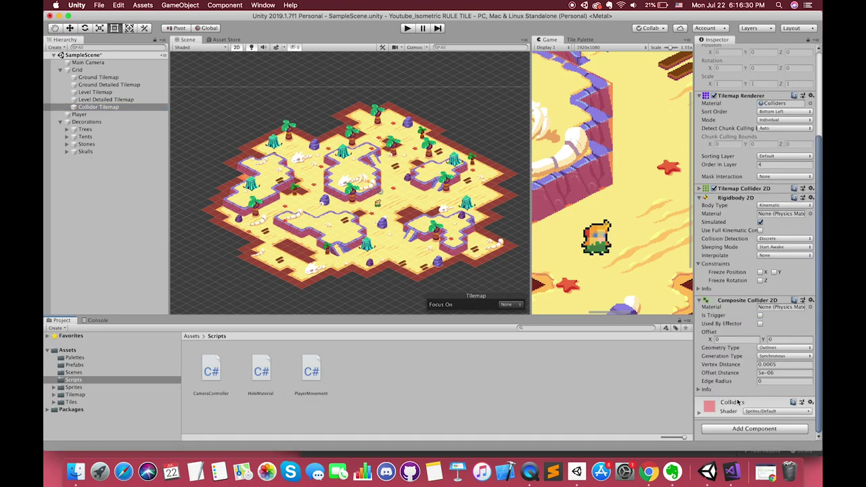
drag(266, 378, 730, 399)
- Open HideMaterial.cs in Visual Studio and delete the template Start and Update methods
double_click(772, 409)
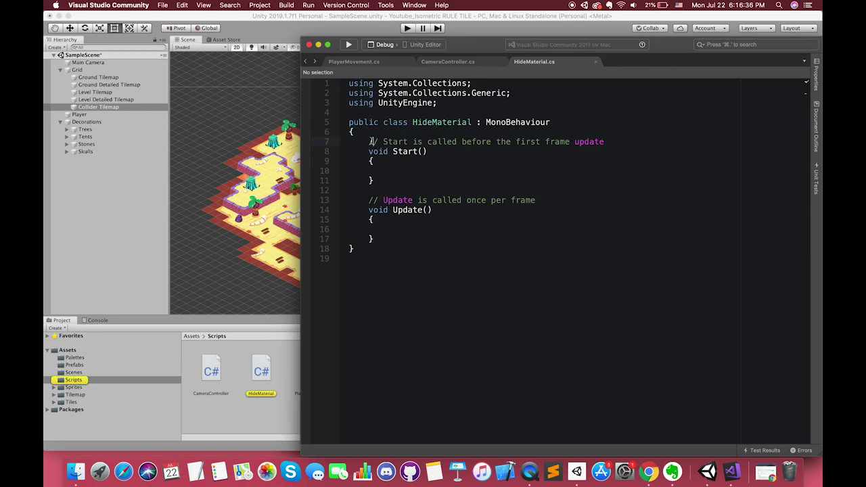
drag(370, 141, 380, 232)
key(BackSpace)
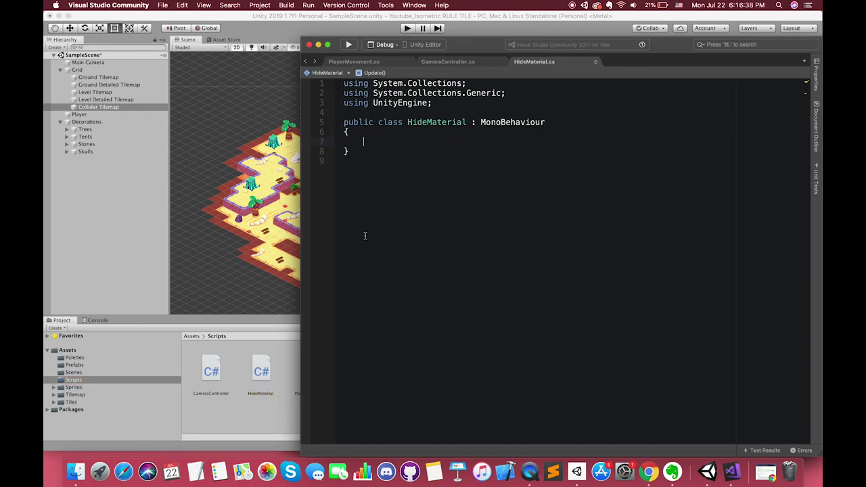
- Return to Unity and select the HideMaterial script in the Project files
click(444, 106)
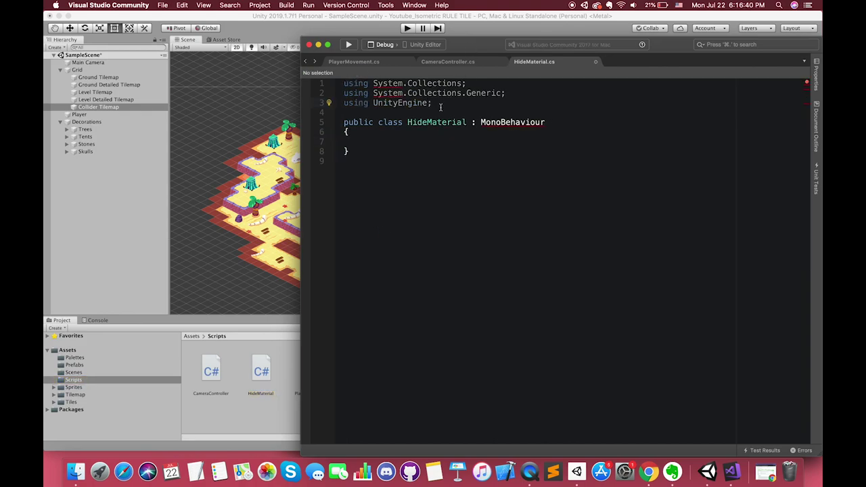
key(super+Tab)
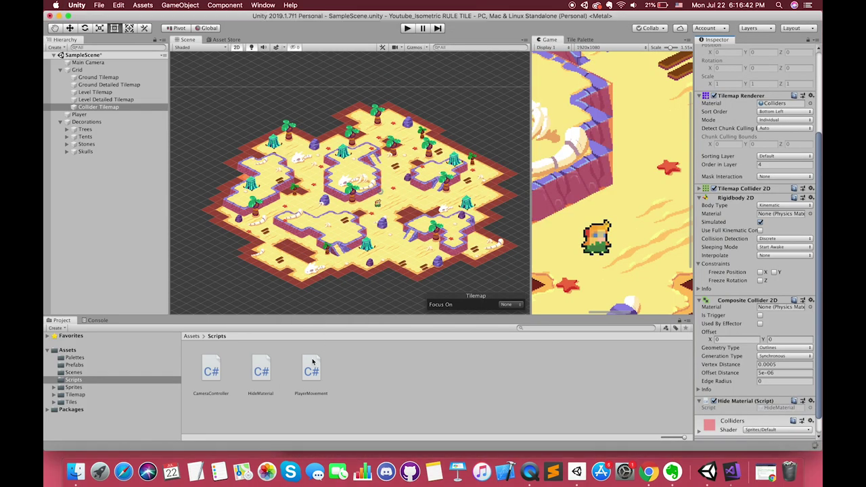
click(261, 371)
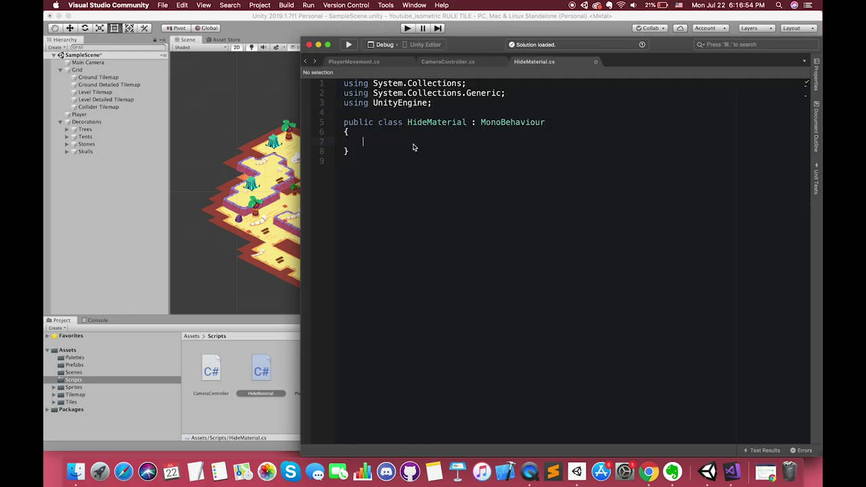
- Add 'using UnityEngine.Tilemaps;' below the UnityEngine import line
click(440, 102)
key(Return)
text(using)
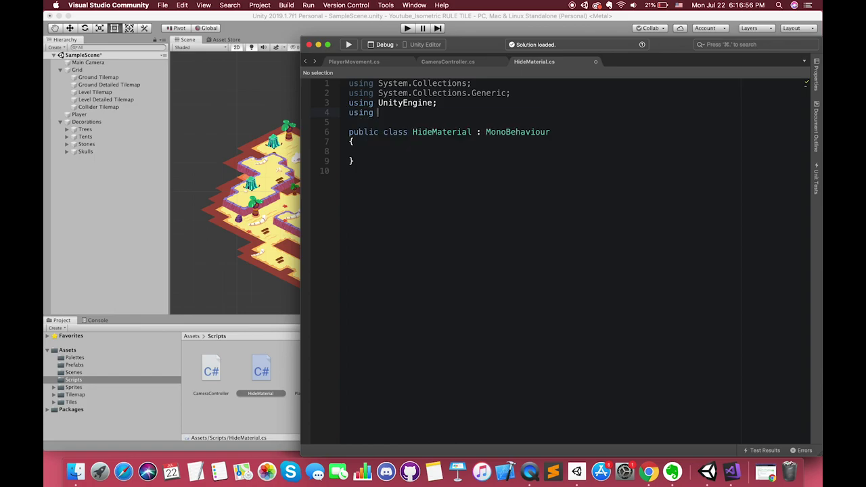
text(unityen)
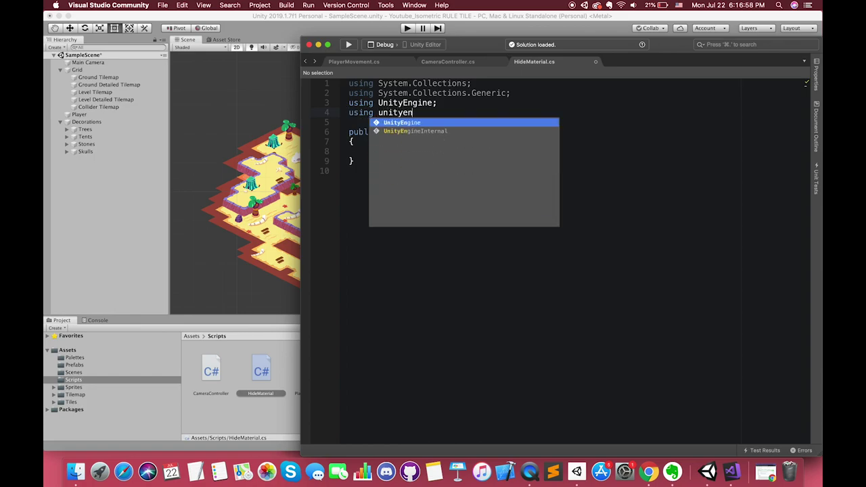
key(Return)
text(.tilema)
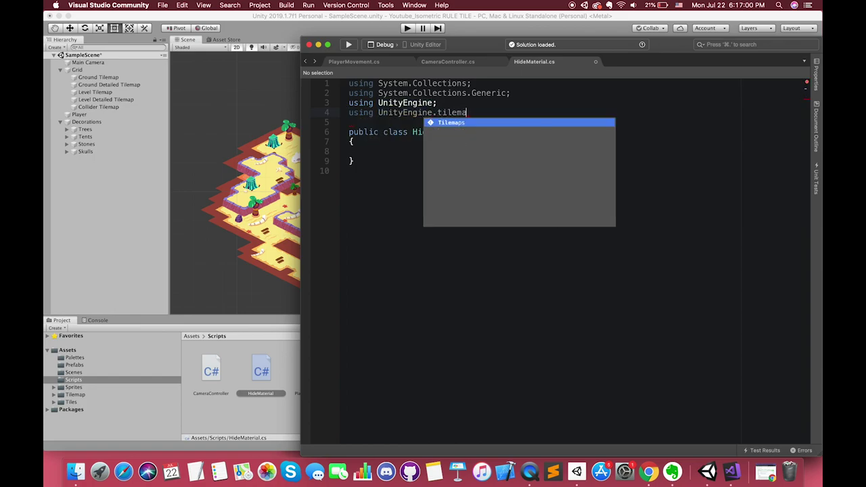
key(Return)
- Declare 'private TilemapRenderer tilemapRenderer;' inside the HideMaterial class
text(;)
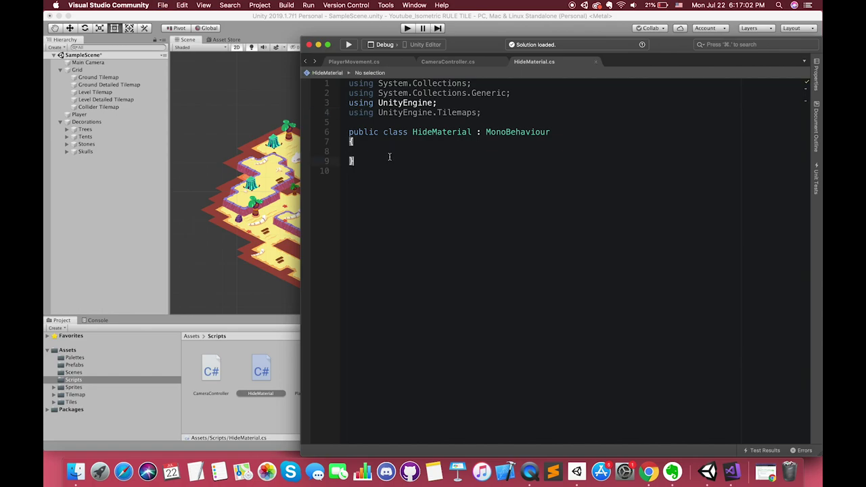
text(riva)
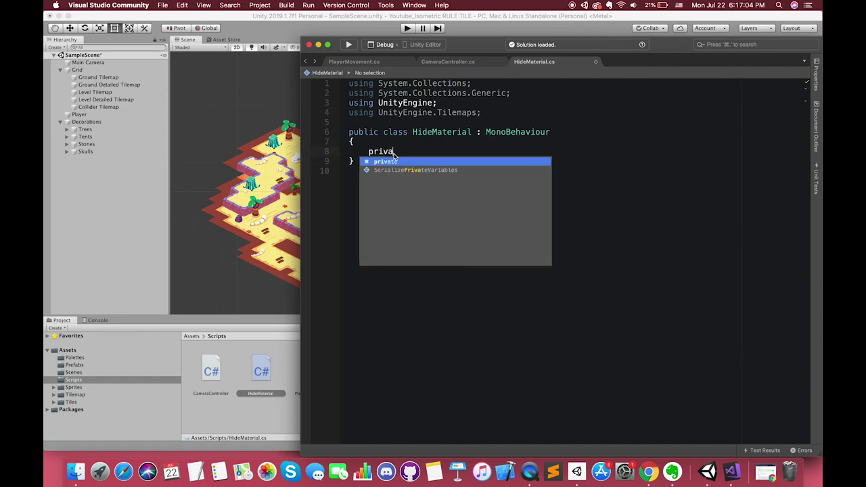
text(te TIlemap)
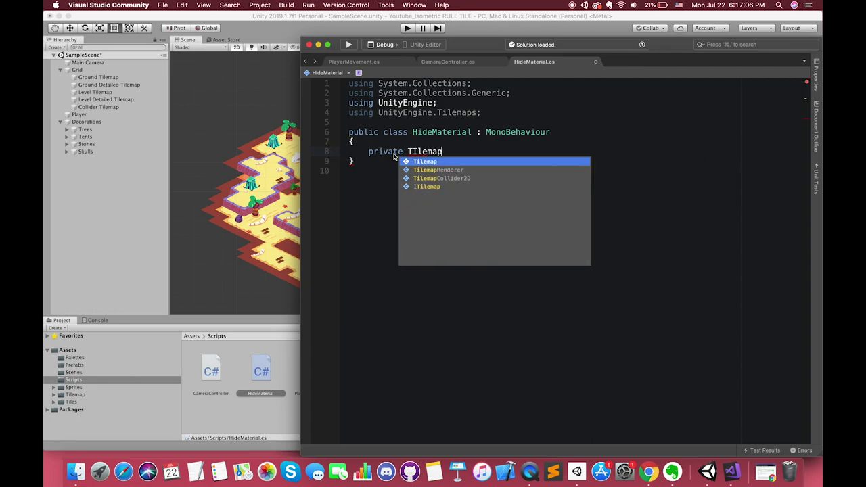
key(Down)
text(ti)
key(BackSpace)
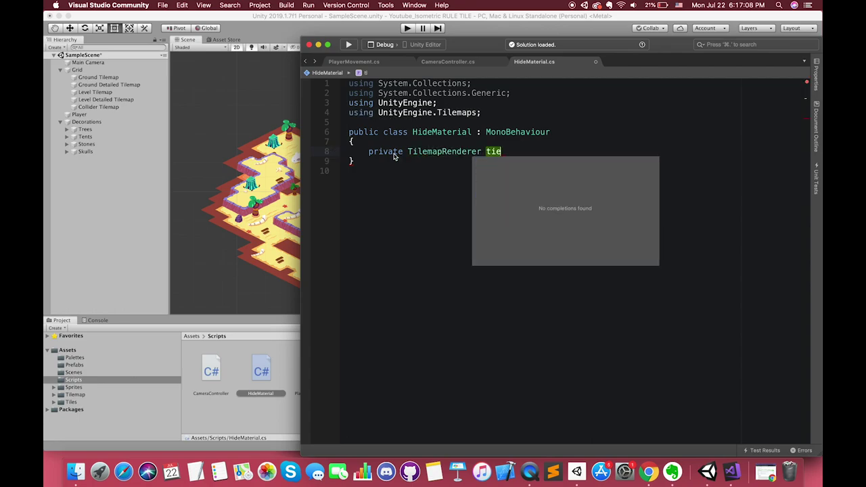
text(apR)
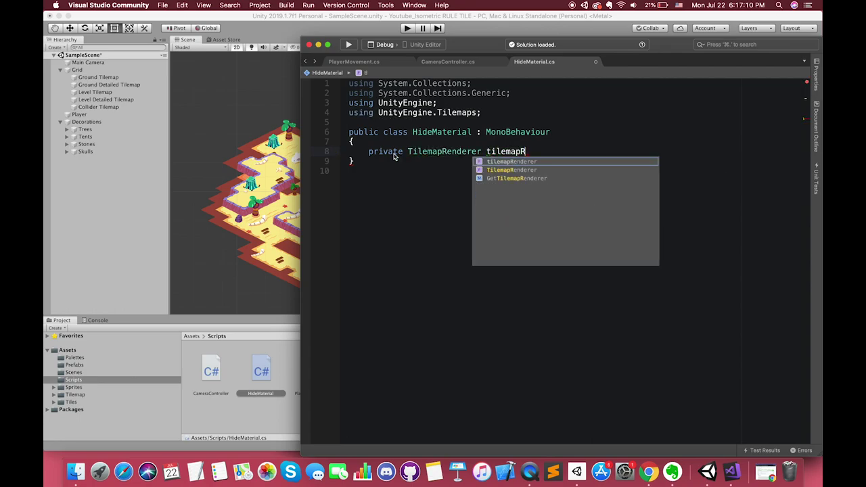
text(end)
key(BackSpace)
text(rer;)
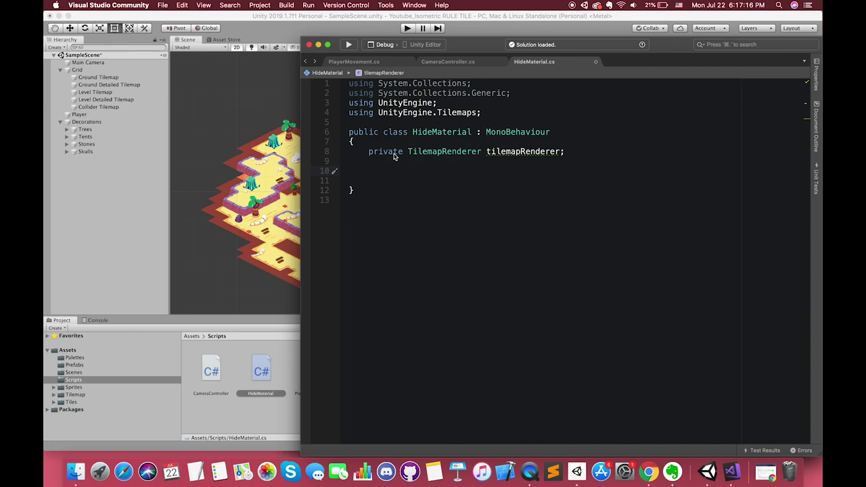
text(oid St)
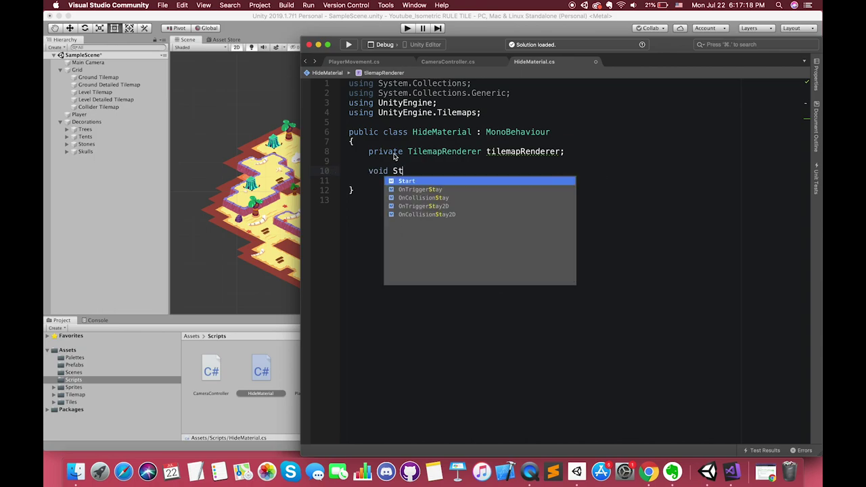
- Add a Start method, plus an Awake method assigning tilemapRenderer = GetComponent<TilemapRenderer>()
key(Return)
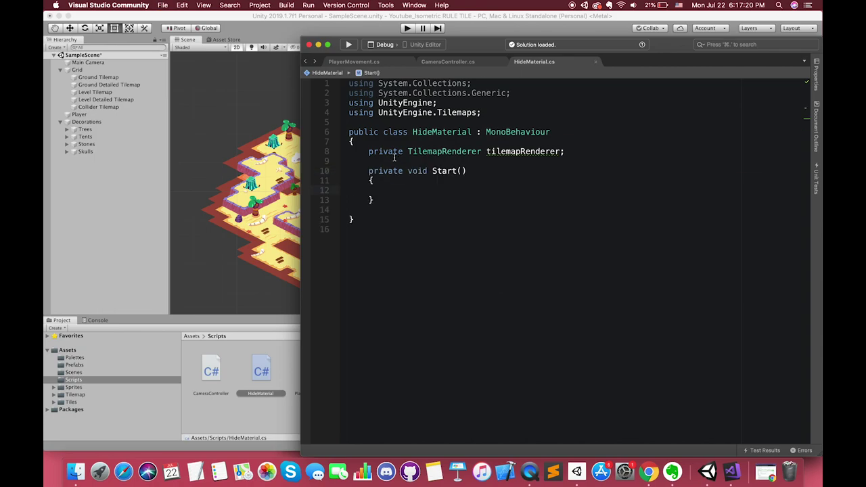
click(394, 161)
key(Return)
key(Return)
text(pri )
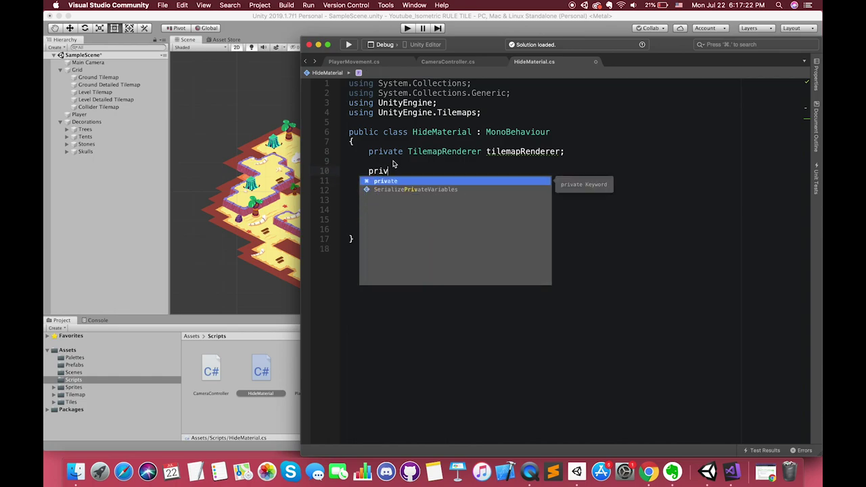
text(Aw)
key(Return)
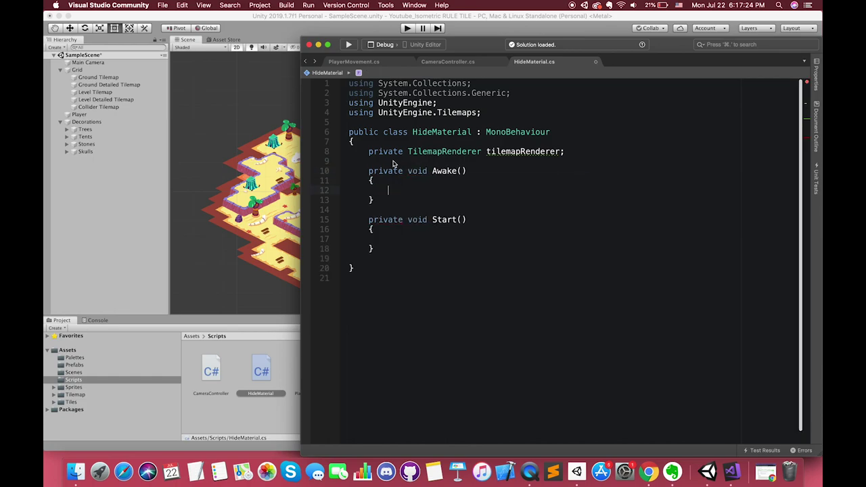
text(tilem)
key(Return)
text(=ge)
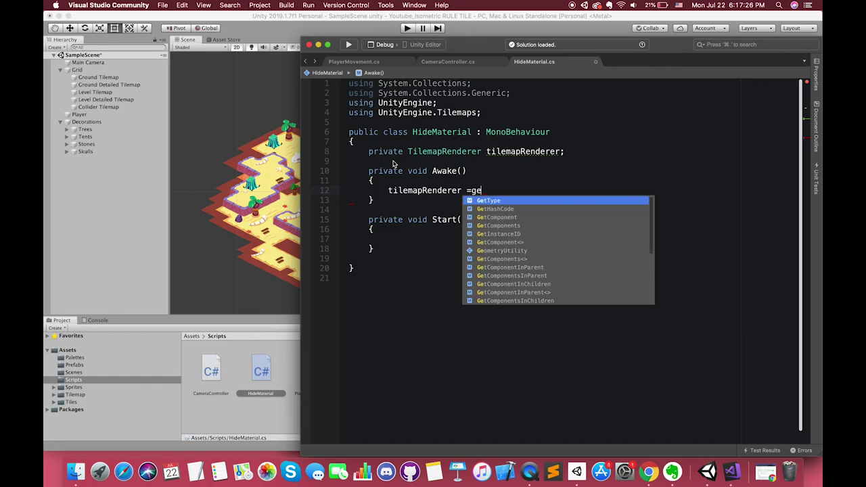
text(tCom)
key(Return)
text(<TIl)
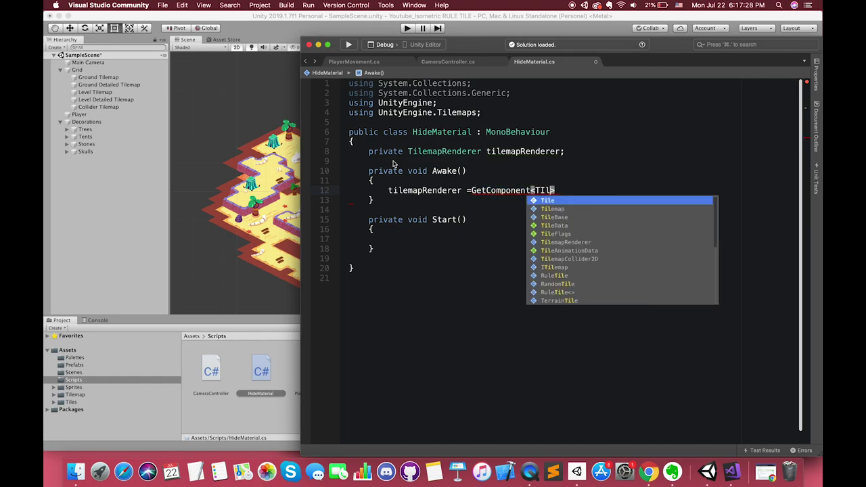
key(Down)
key(Down)
key(Down)
key(Return)
text(()
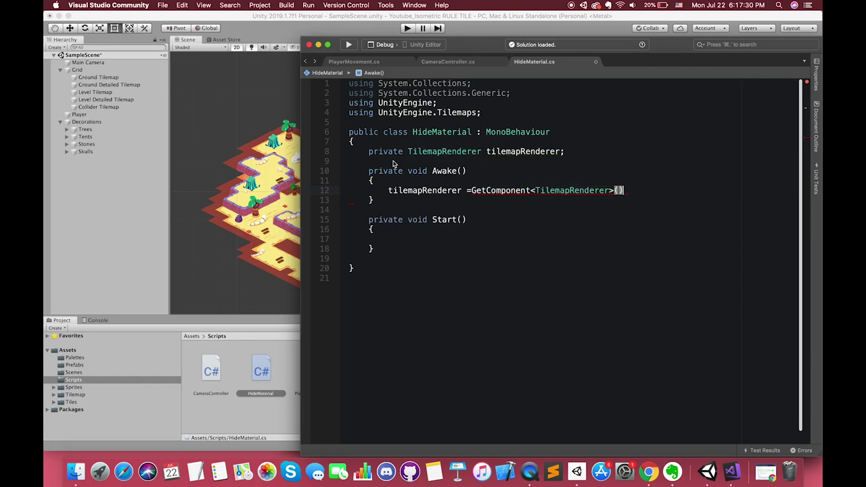
text(;)
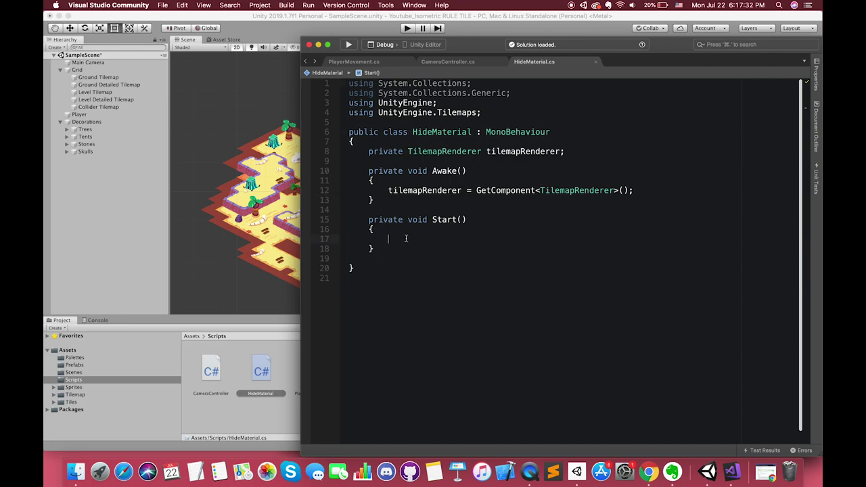
text(Tilema)
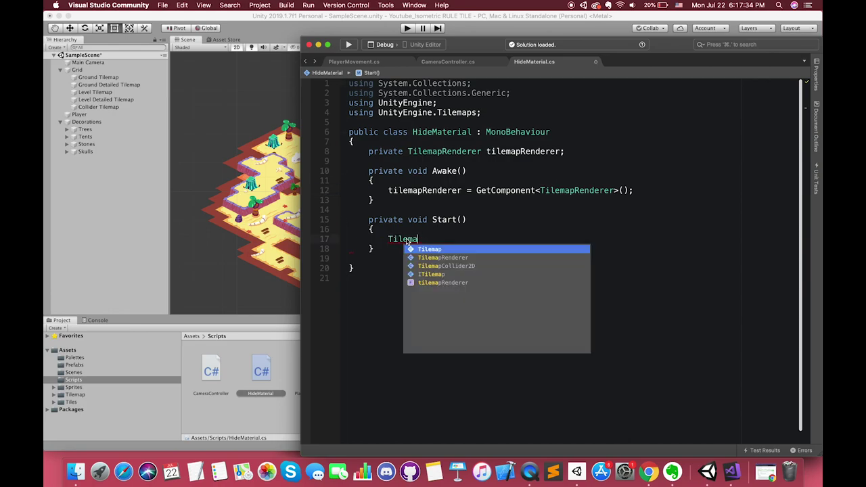
- In Start, write 'tilemapRenderer.enabled = false;' and switch back to Unity
key(BackSpace)
key(BackSpace)
key(BackSpace)
text(tilemar)
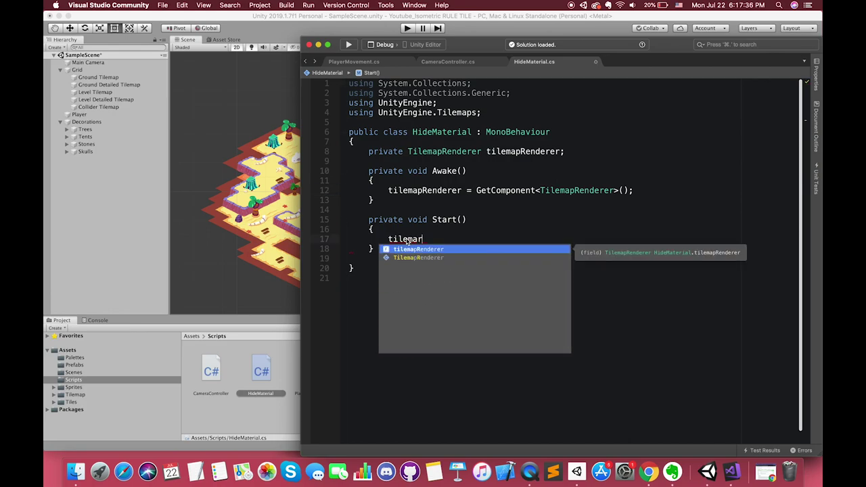
key(Tab)
text(.enabled )
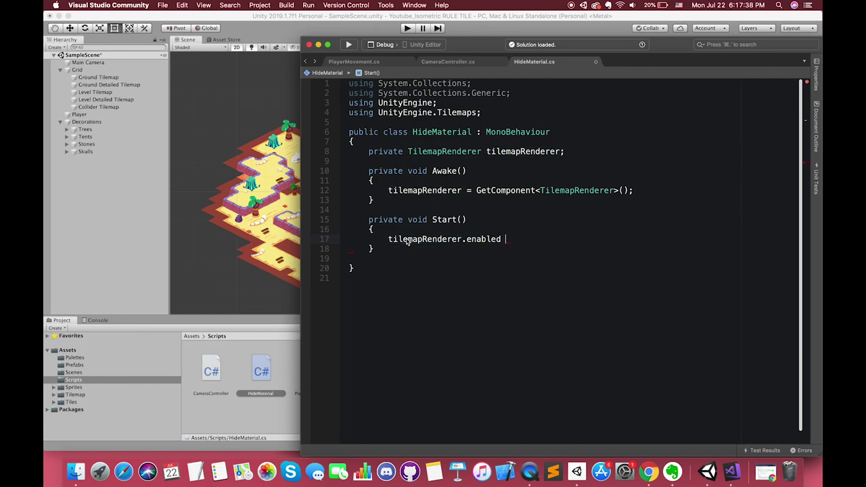
text(= false;)
click(304, 17)
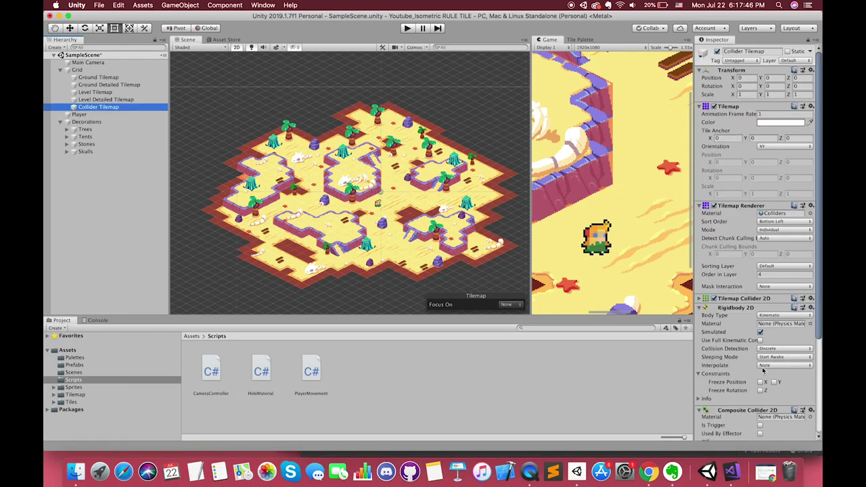
- Check the Hide Material (Script) component in the Inspector and enter Play mode
scroll(763, 370, down, 5)
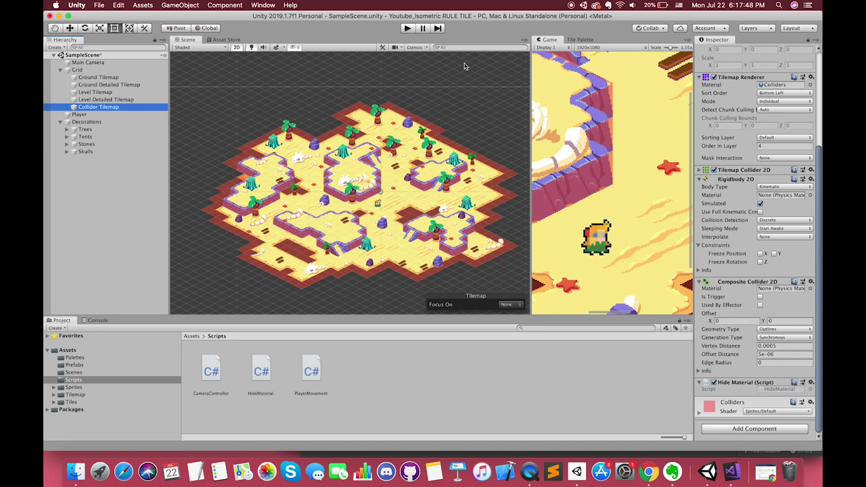
click(412, 31)
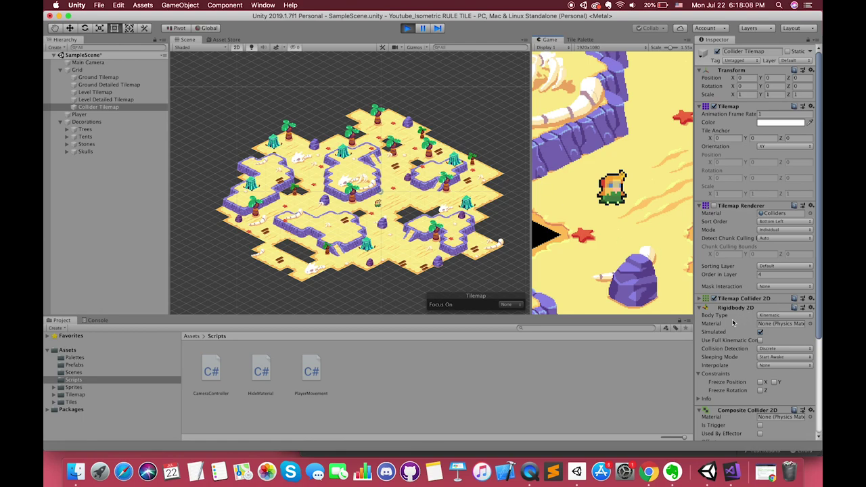
- Maximize the Game view and walk the player into walls, cliffs and map edges with the arrow keys
click(685, 43)
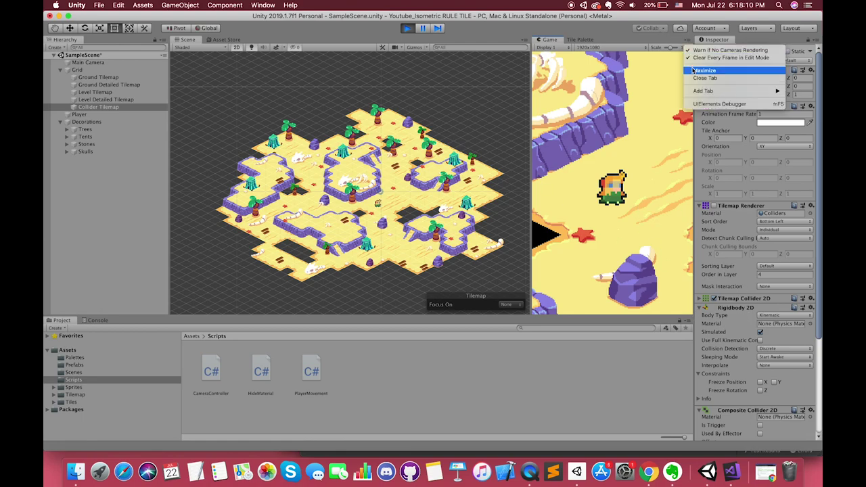
click(700, 71)
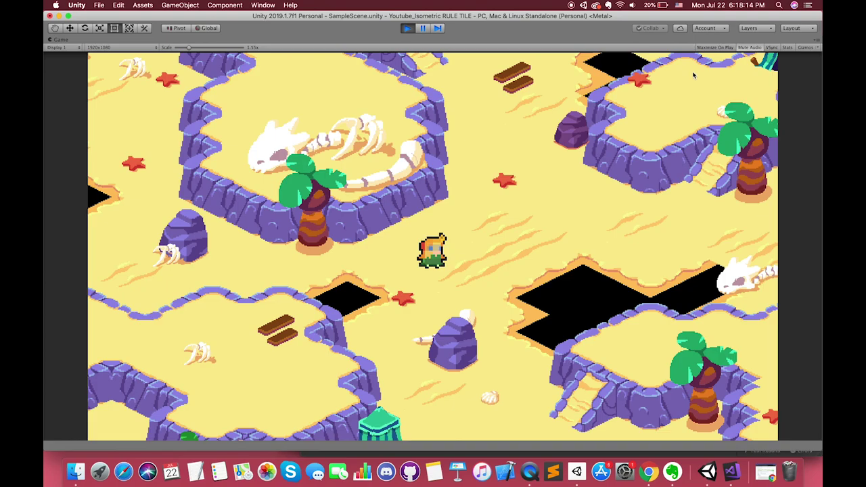
key(Up)
key(Right)
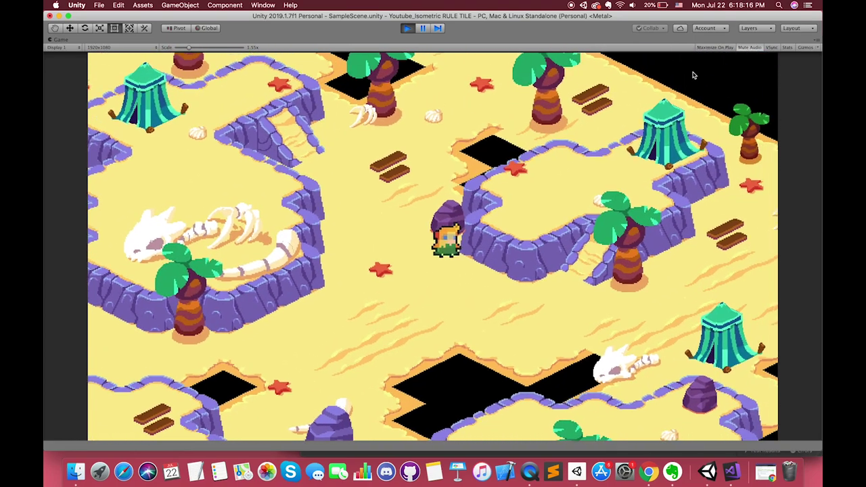
key(Right)
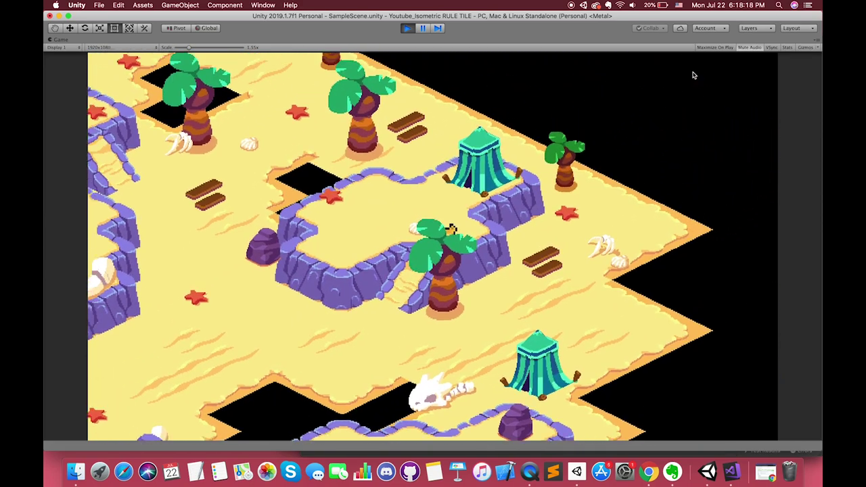
key(Down)
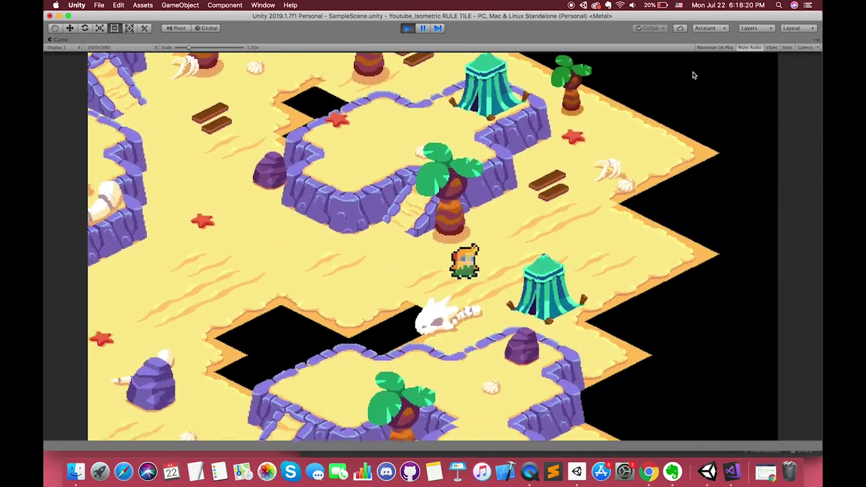
key(Right)
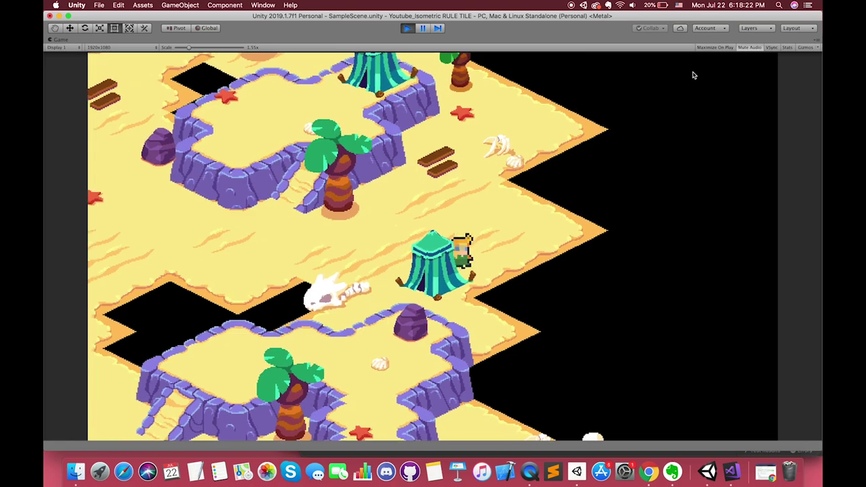
key(Left)
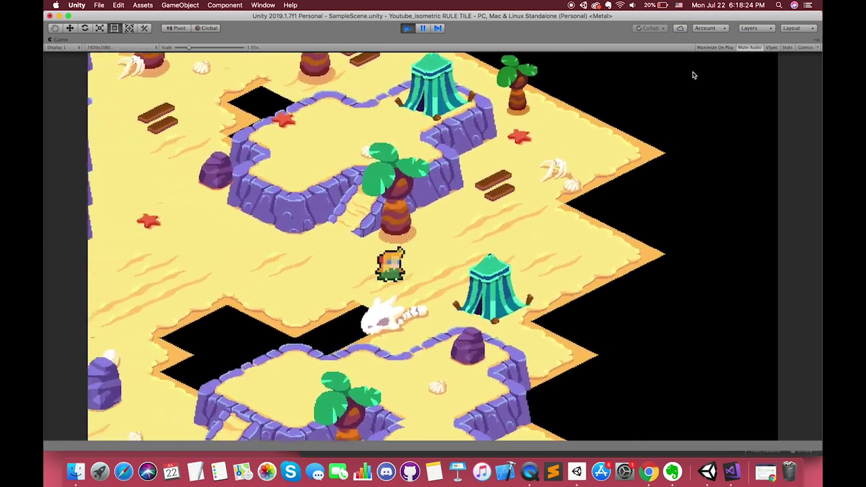
key(Left)
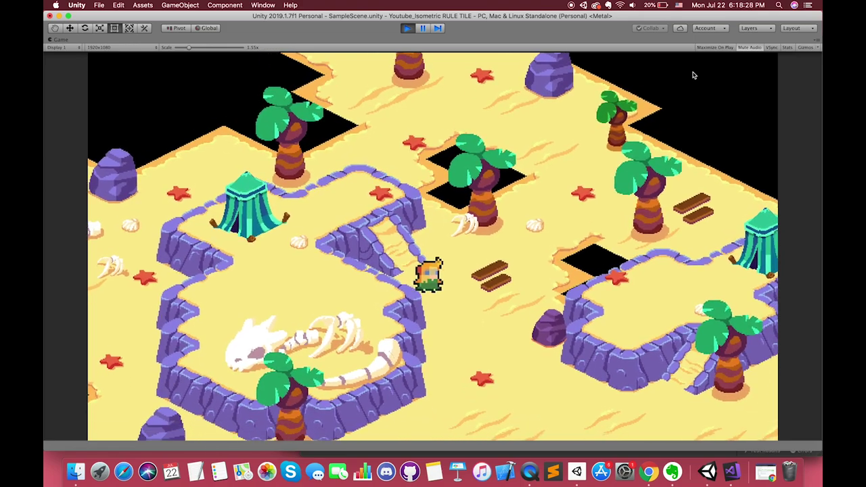
key(Left)
key(Down)
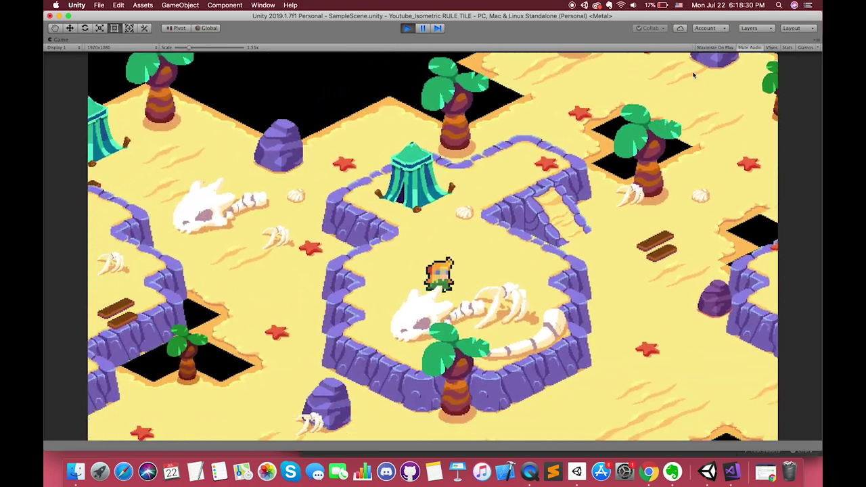
key(Up)
key(Left)
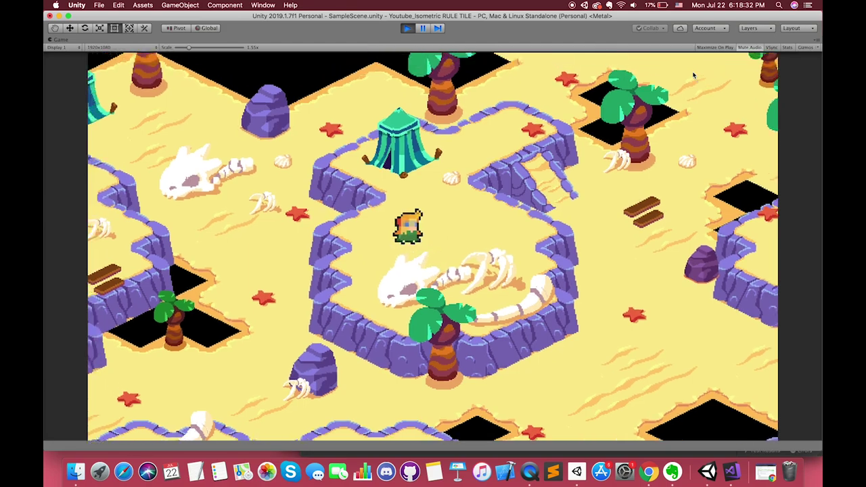
key(Up)
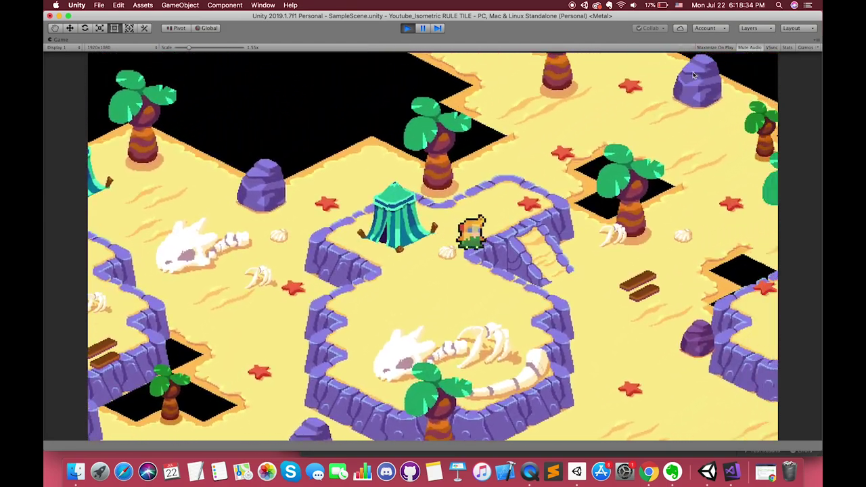
key(Right)
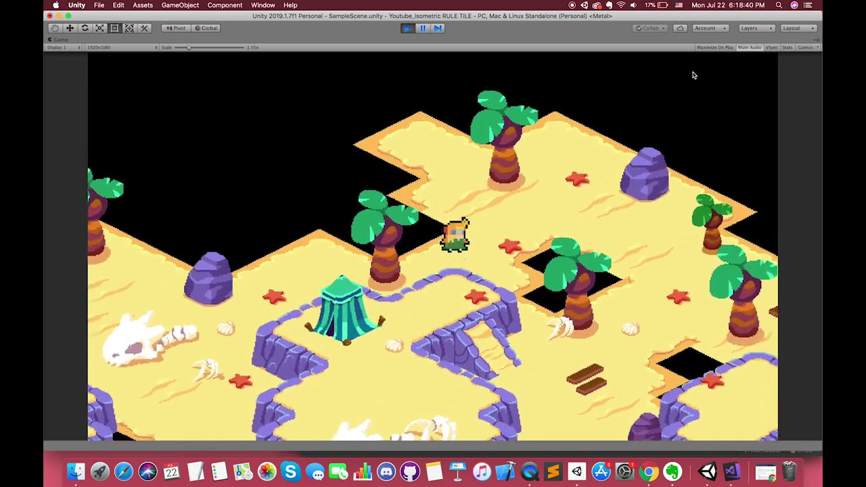
key(Up)
key(Right)
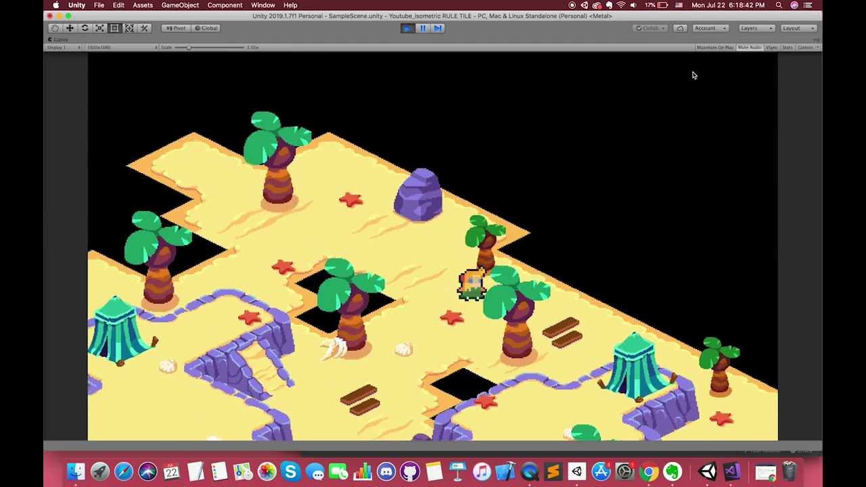
key(Down)
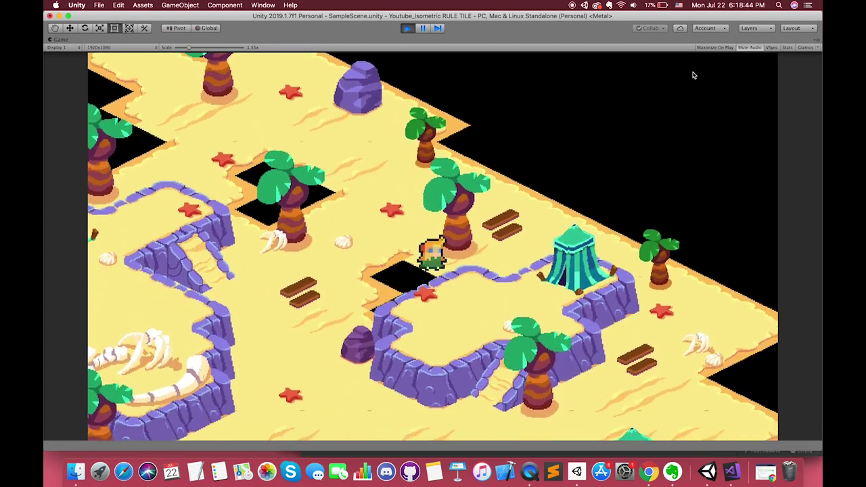
key(Left)
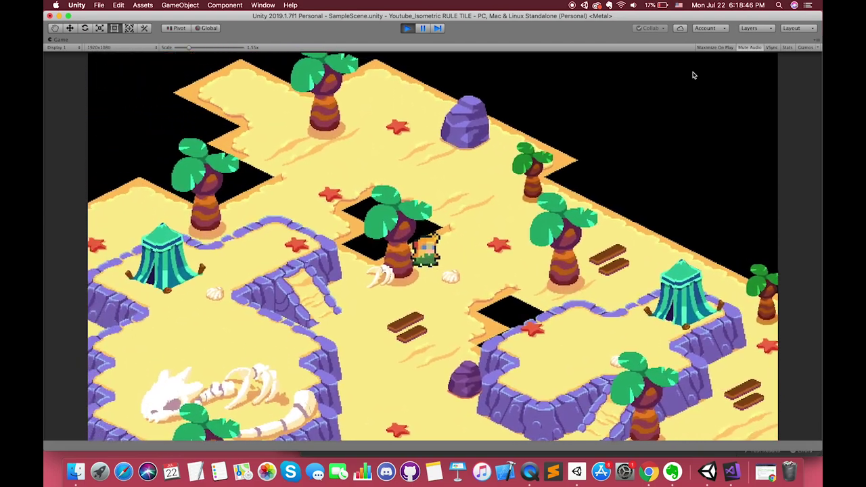
key(Down)
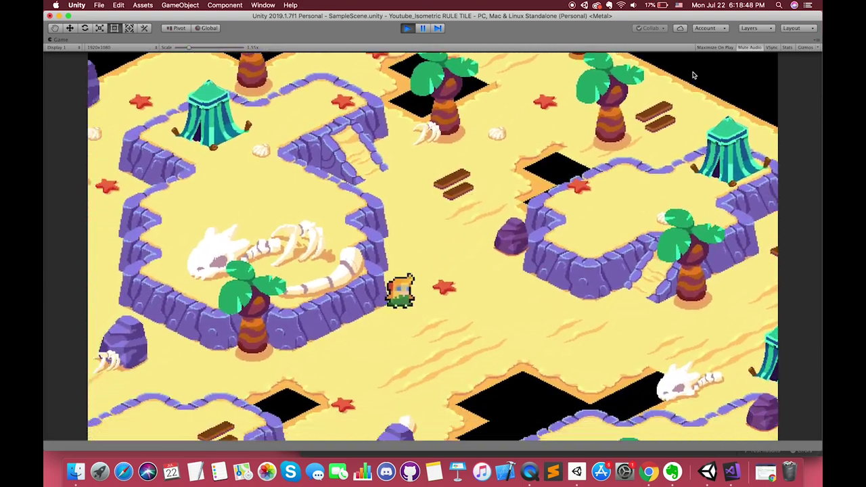
key(Down)
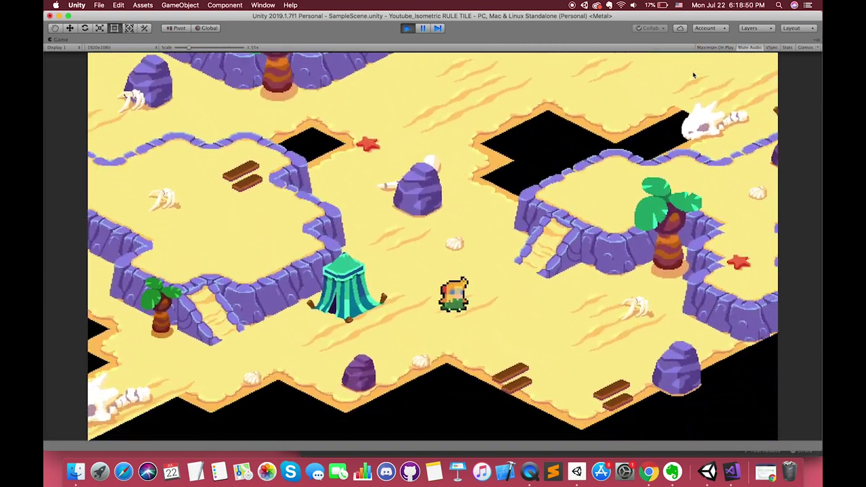
key(Down)
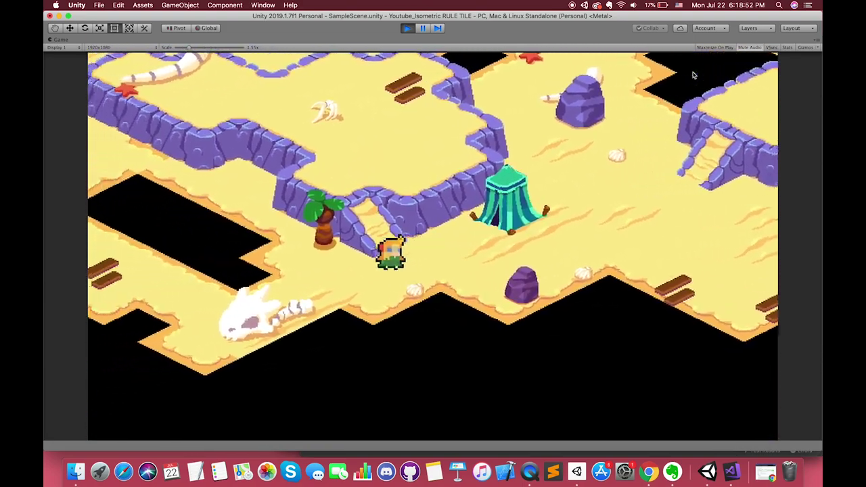
key(Left)
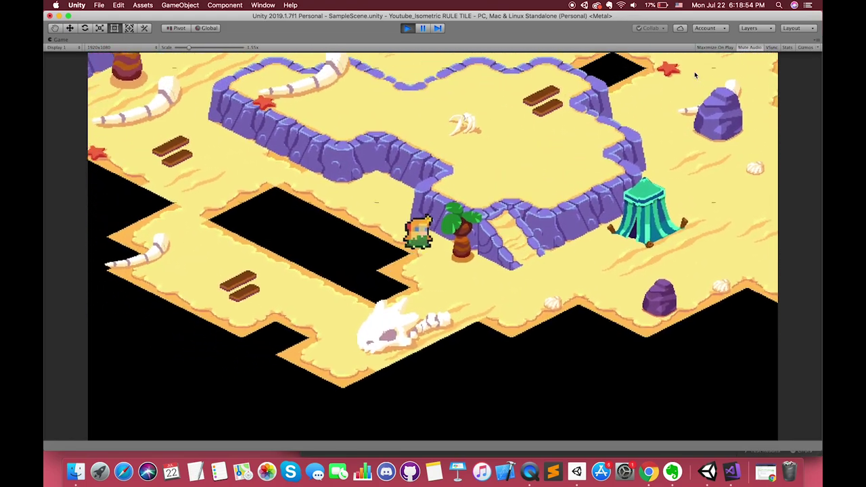
key(Left)
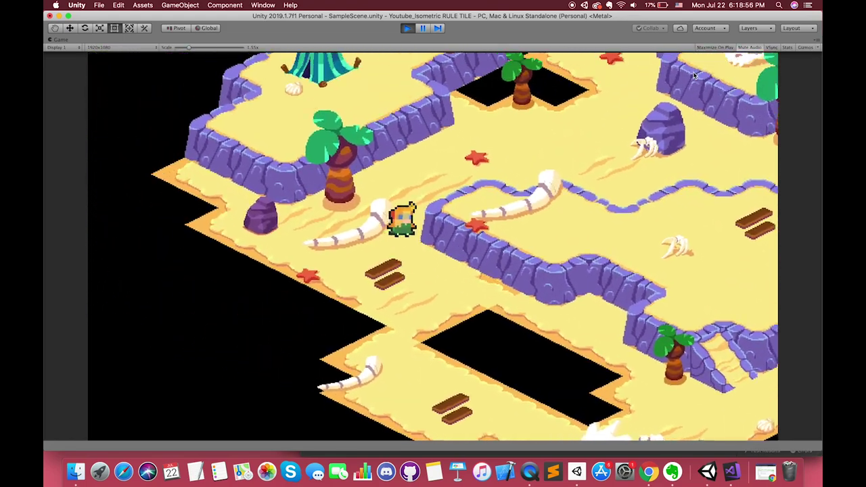
key(Up)
key(Right)
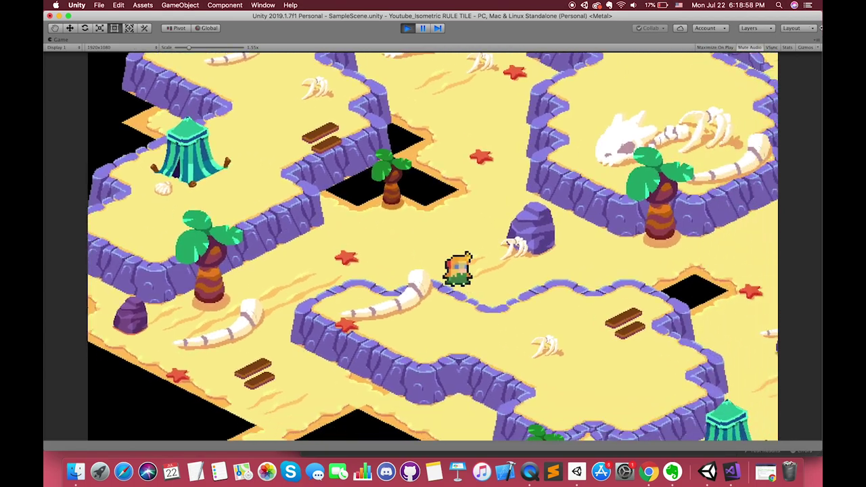
- Stop Play mode and open the screen recorder's options to end the recording
click(406, 28)
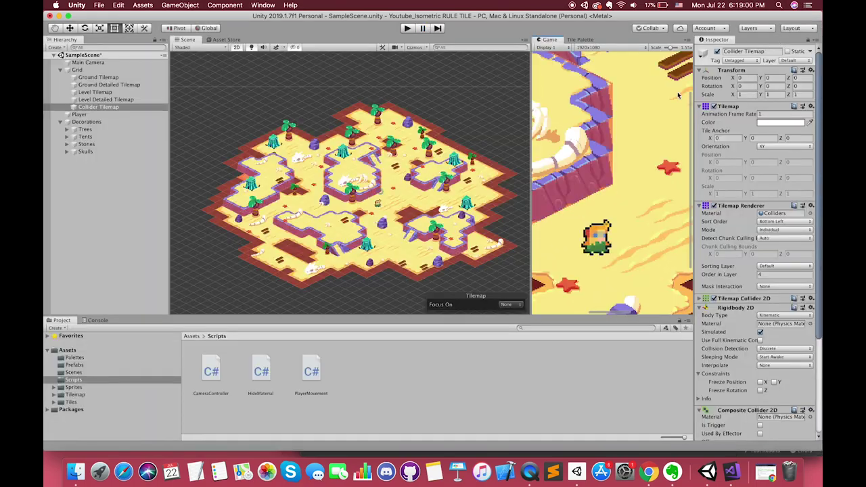
scroll(630, 128, down, 10)
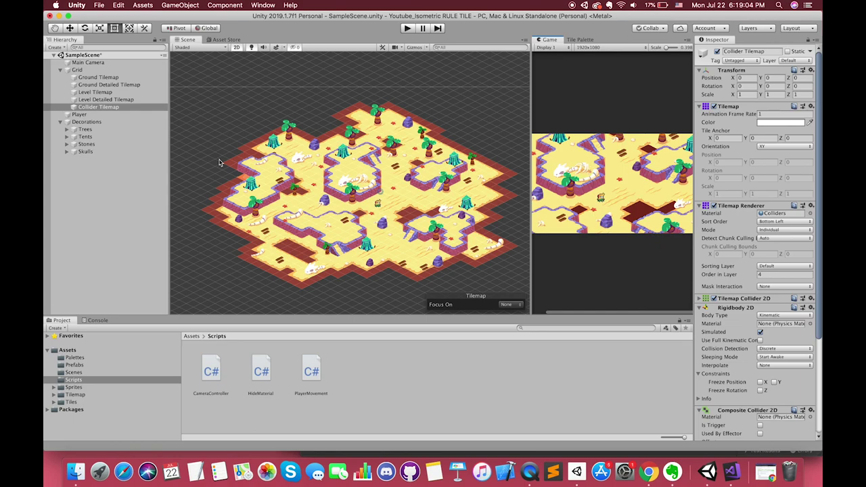
click(531, 470)
right_click(531, 471)
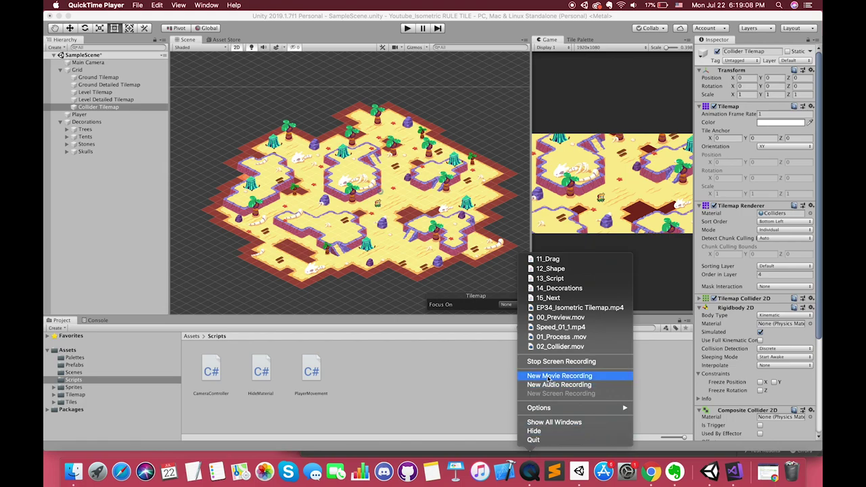